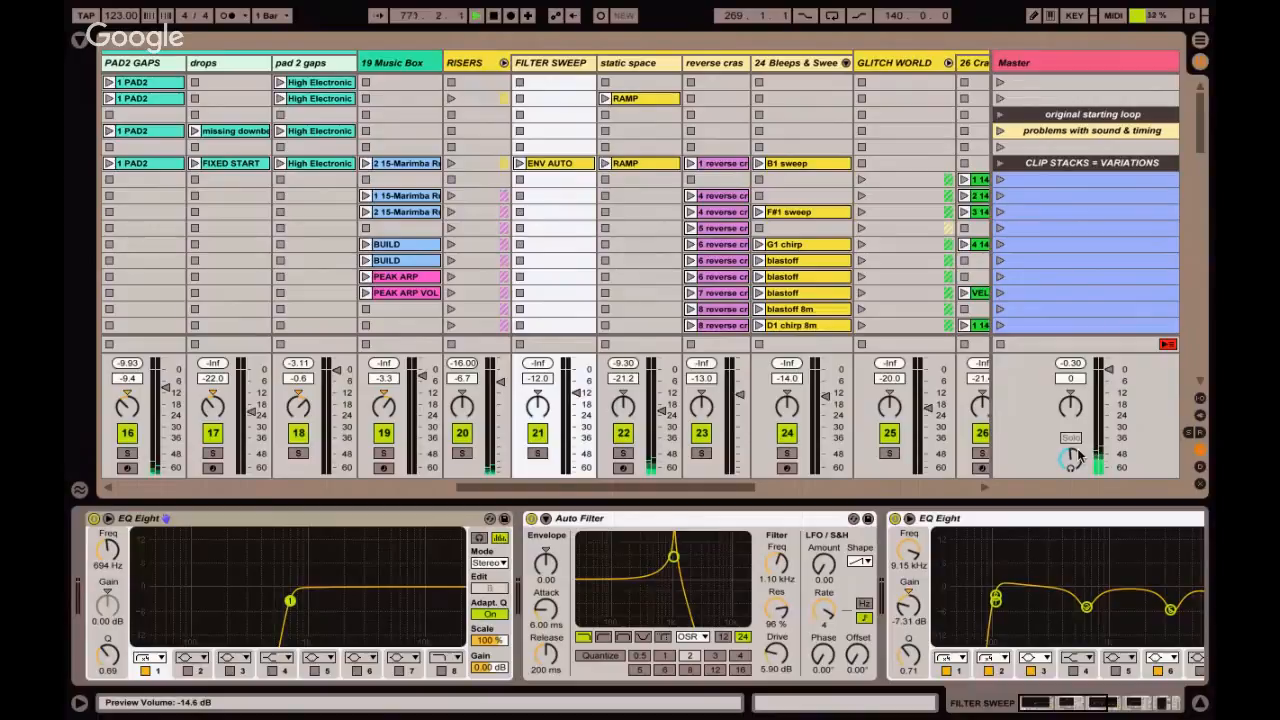
Fold the RISERS, DRUMS, TIK beats, PADS and GLITCH WORLD group tracks.
scroll(700, 177, right, 2)
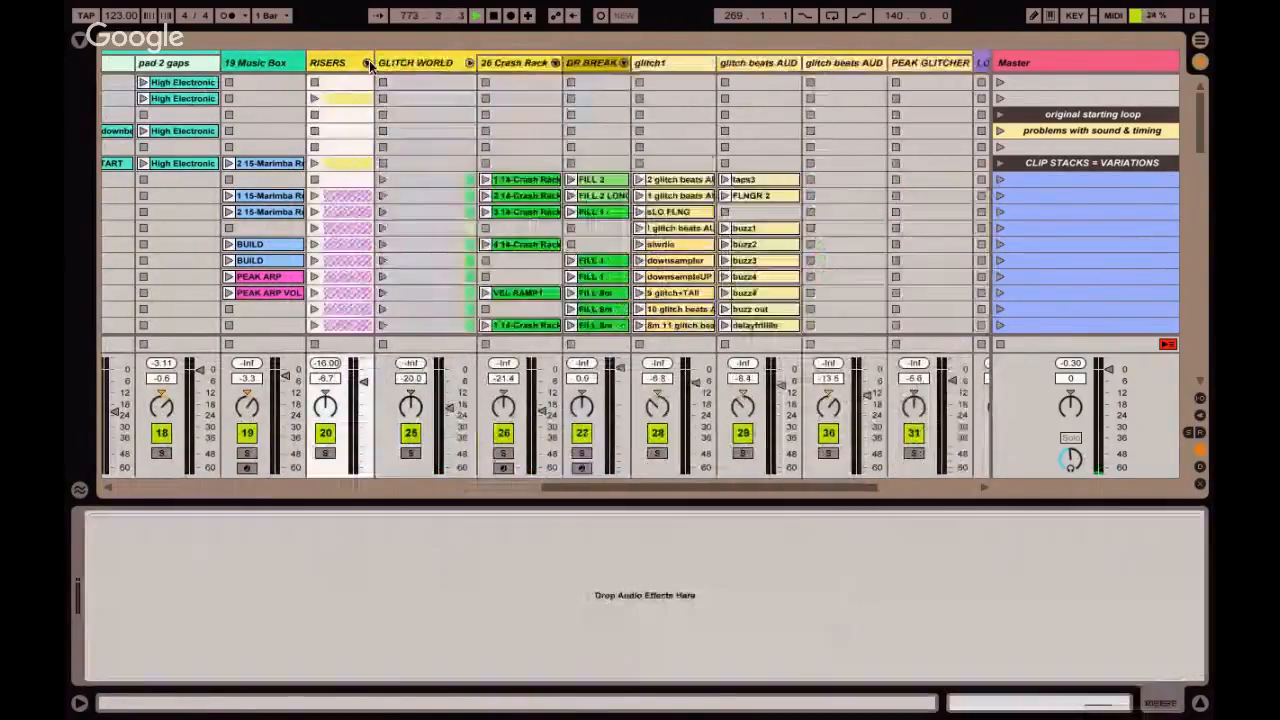
click(369, 60)
scroll(369, 60, left, 10)
scroll(350, 62, left, 5)
click(334, 64)
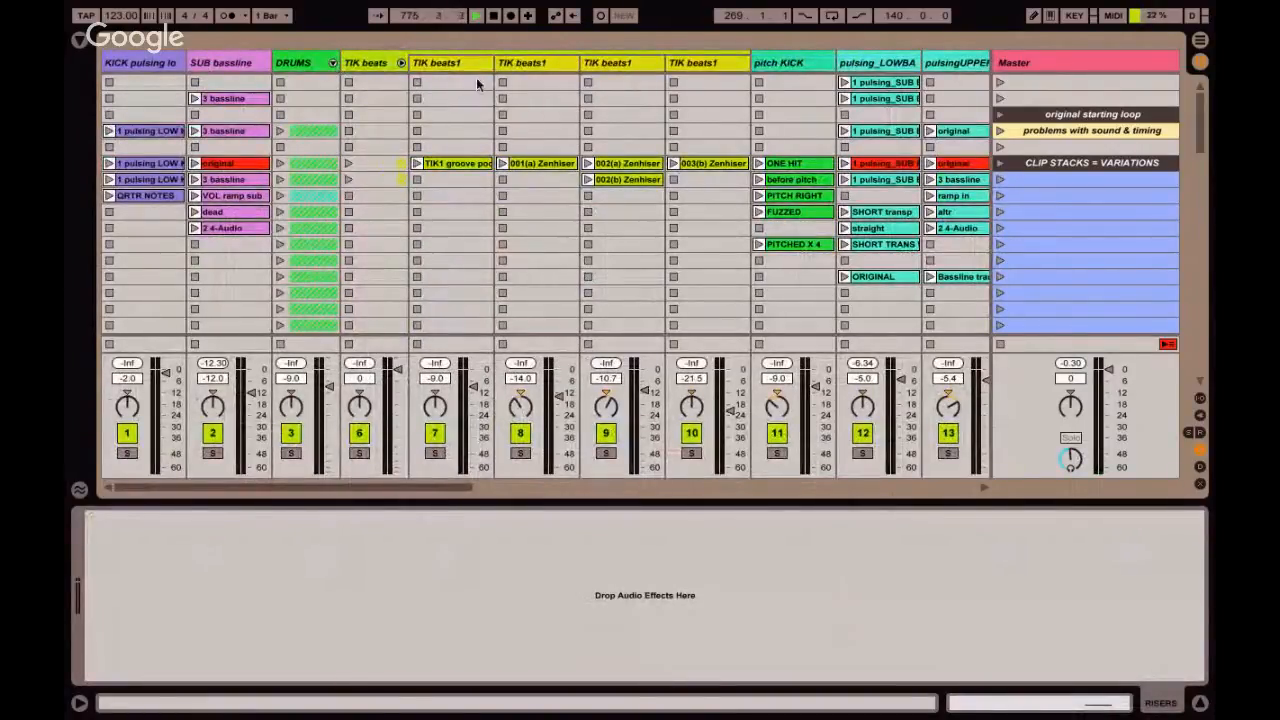
click(402, 70)
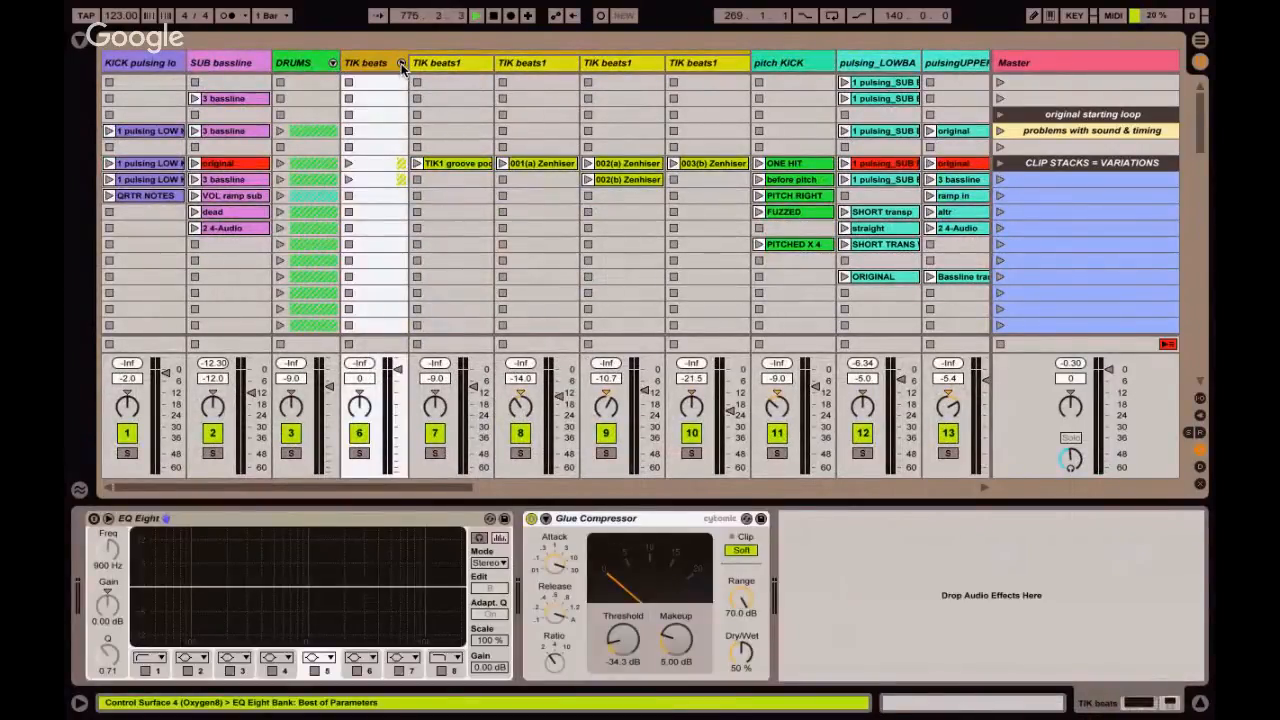
click(401, 64)
click(811, 63)
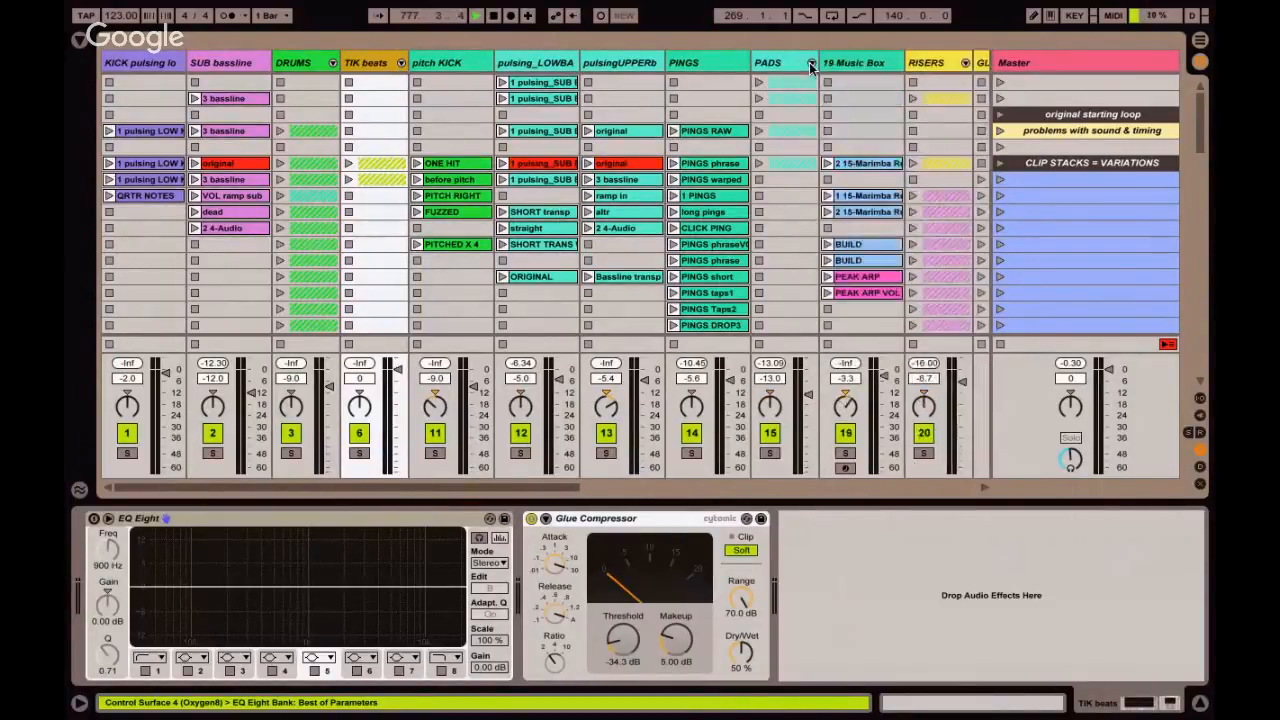
scroll(811, 64, right, 5)
click(656, 63)
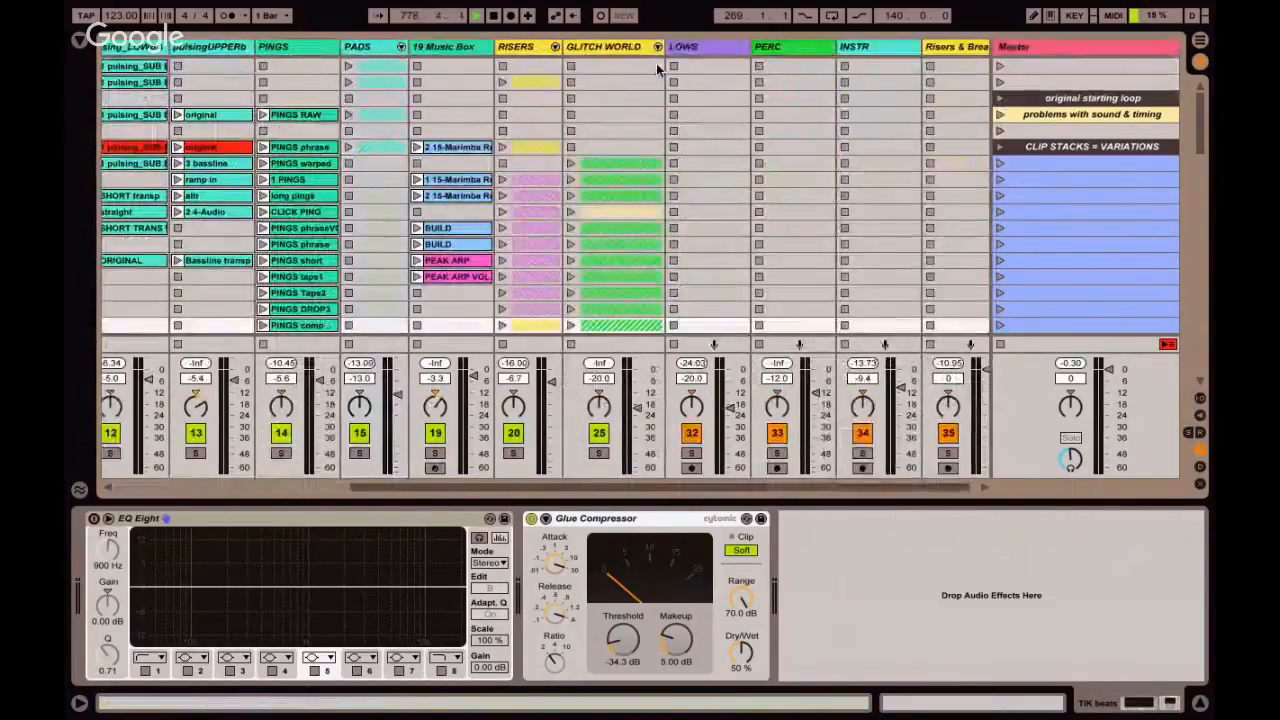
Launch the "problems with sound & timing" scene and mute the LOWS, PERC and INSTR bus tracks.
scroll(656, 63, left, 10)
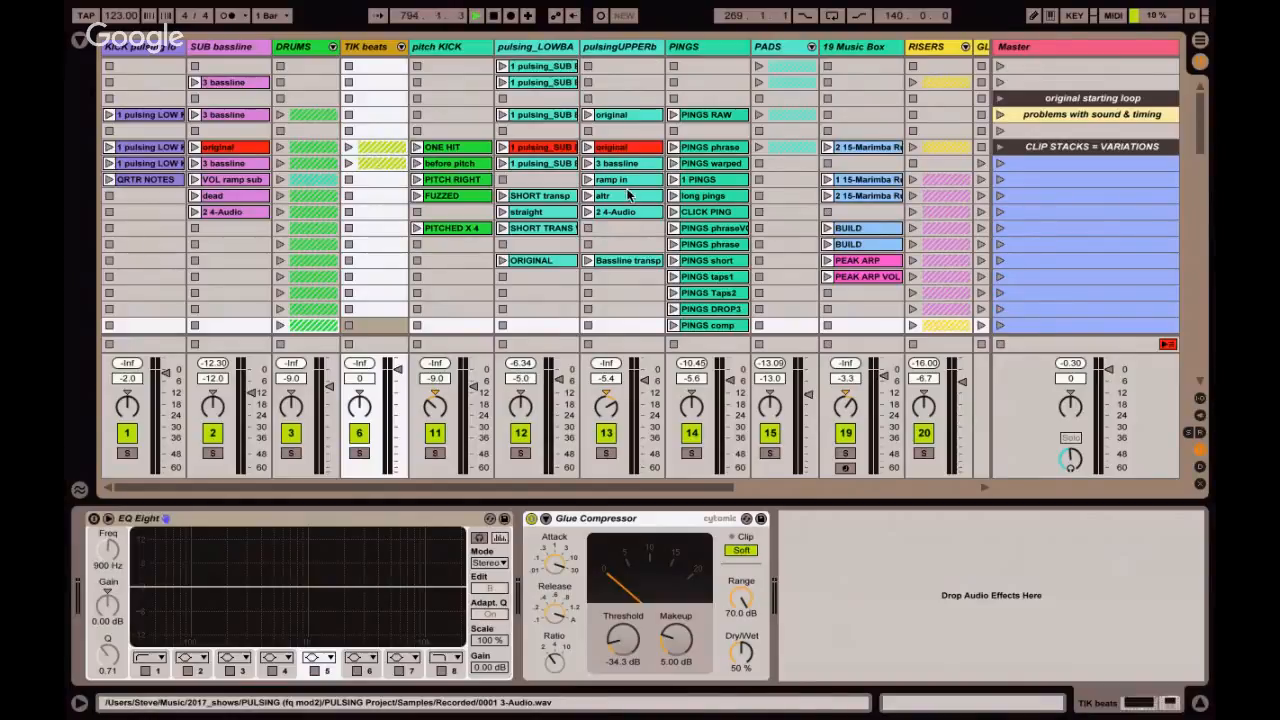
click(999, 113)
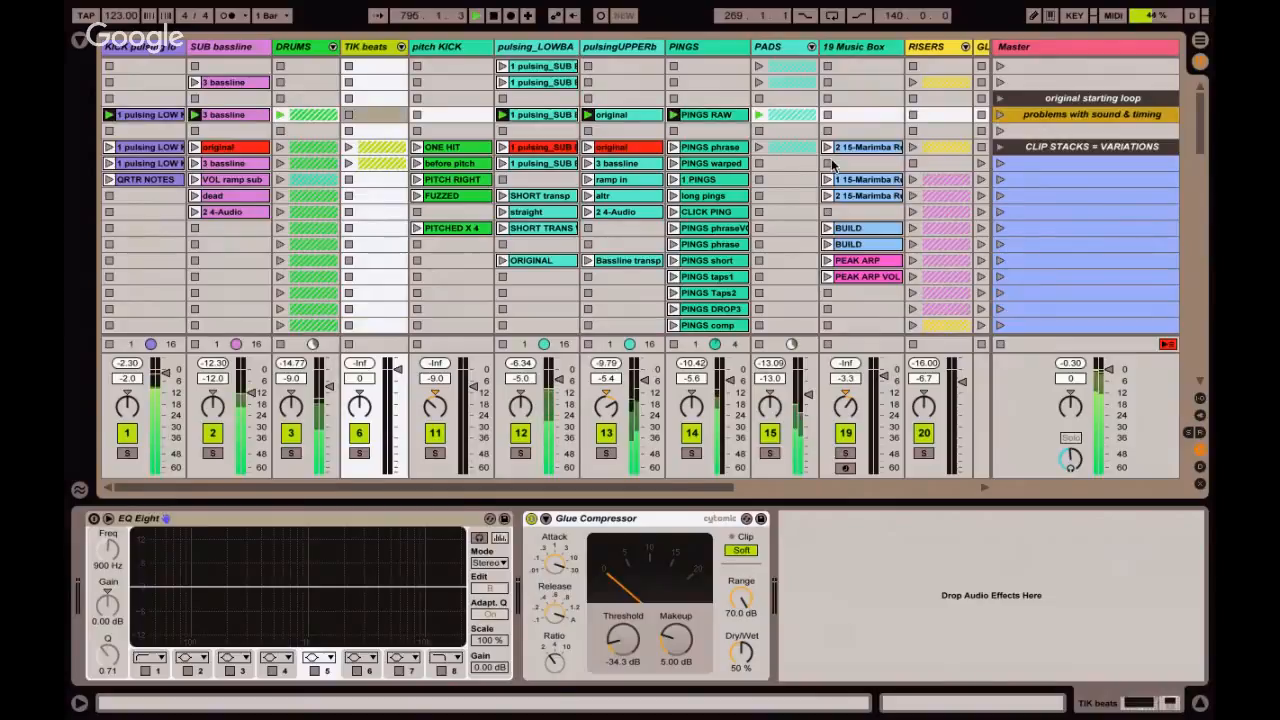
scroll(823, 170, right, 5)
click(674, 432)
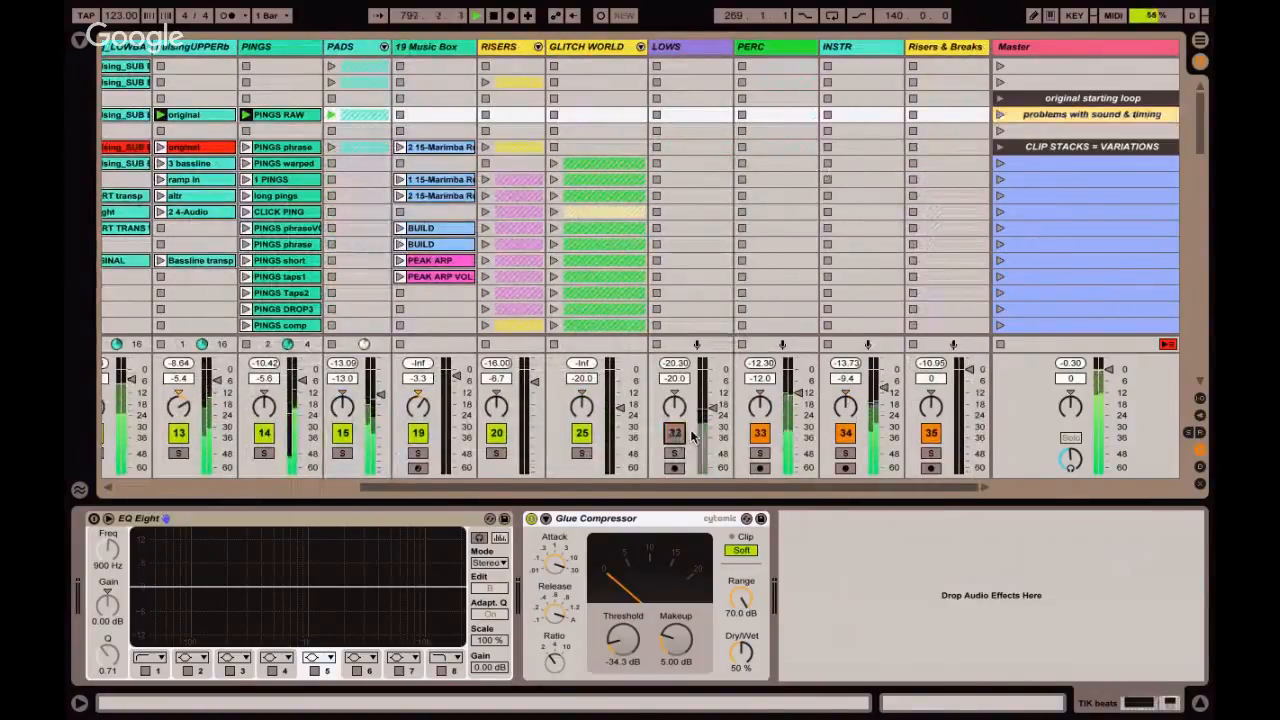
click(760, 432)
click(845, 433)
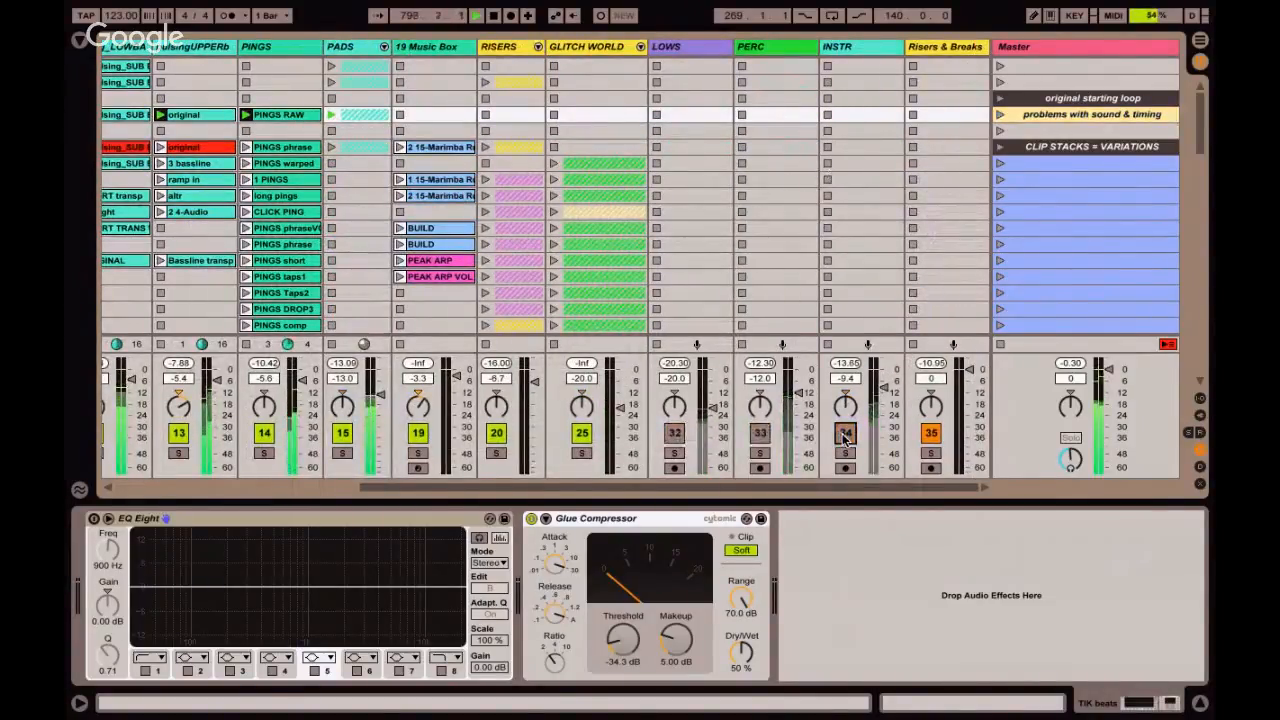
Display the LOWS bus track's effect chain and unmute the bus.
click(699, 57)
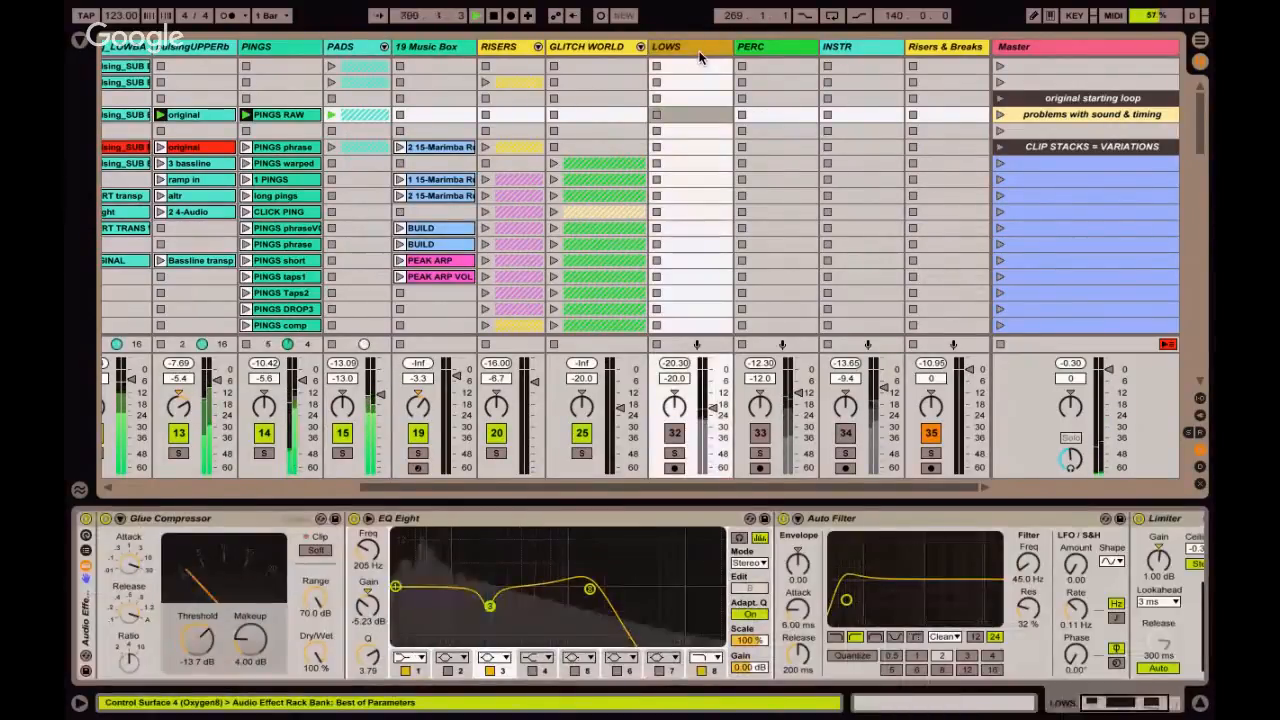
click(674, 432)
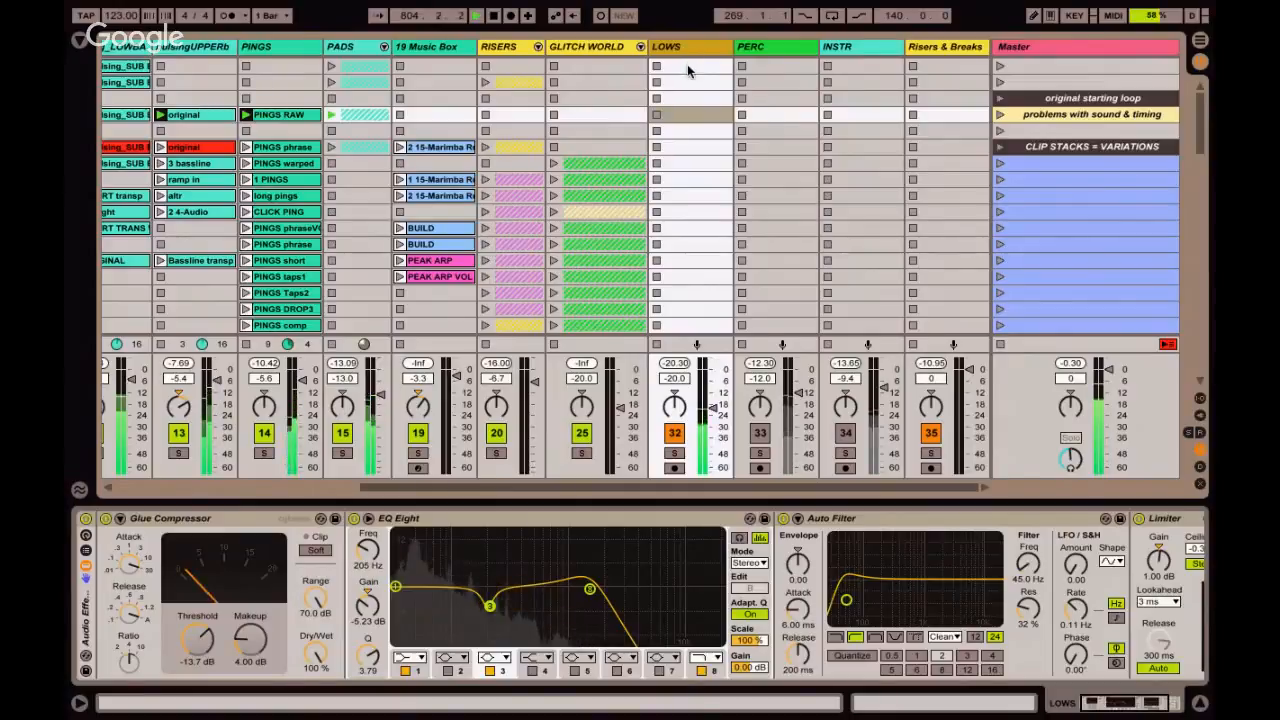
Examine the devices on the KICK pulsing and SUB bassline tracks and check which bus the tracks are routed to.
scroll(687, 64, left, 5)
click(156, 62)
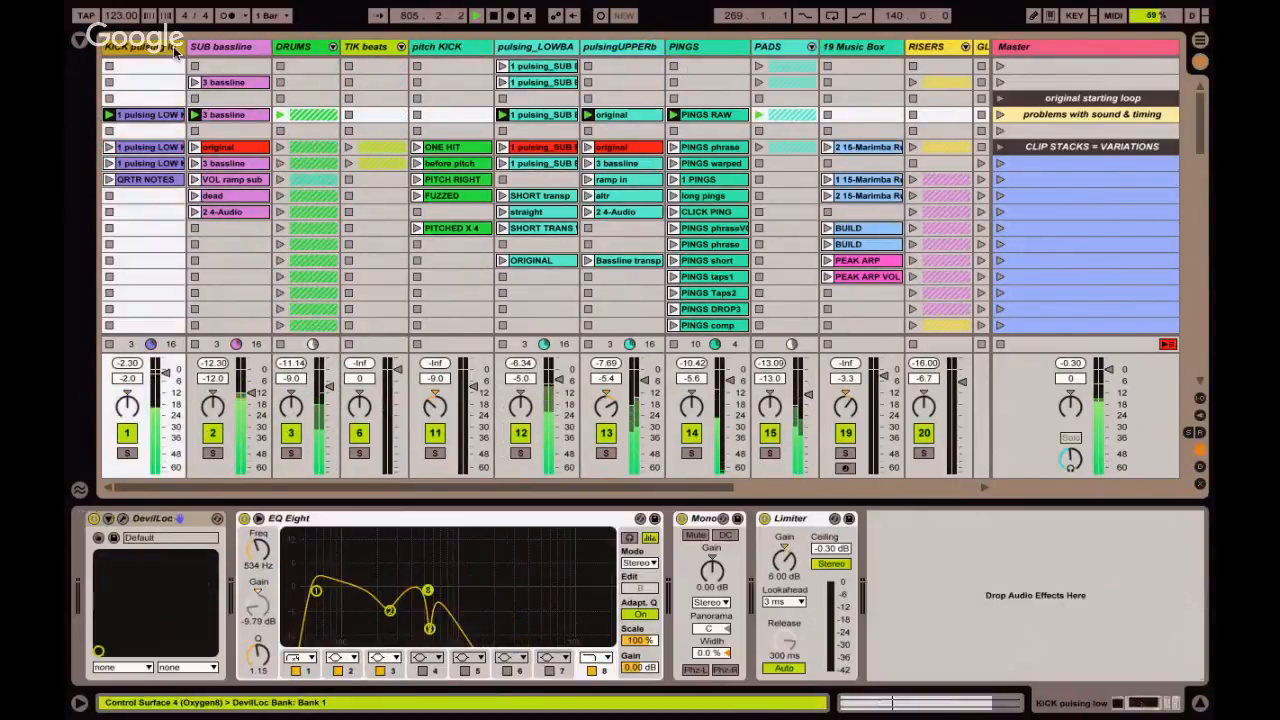
click(205, 55)
key(ctrl+alt+i)
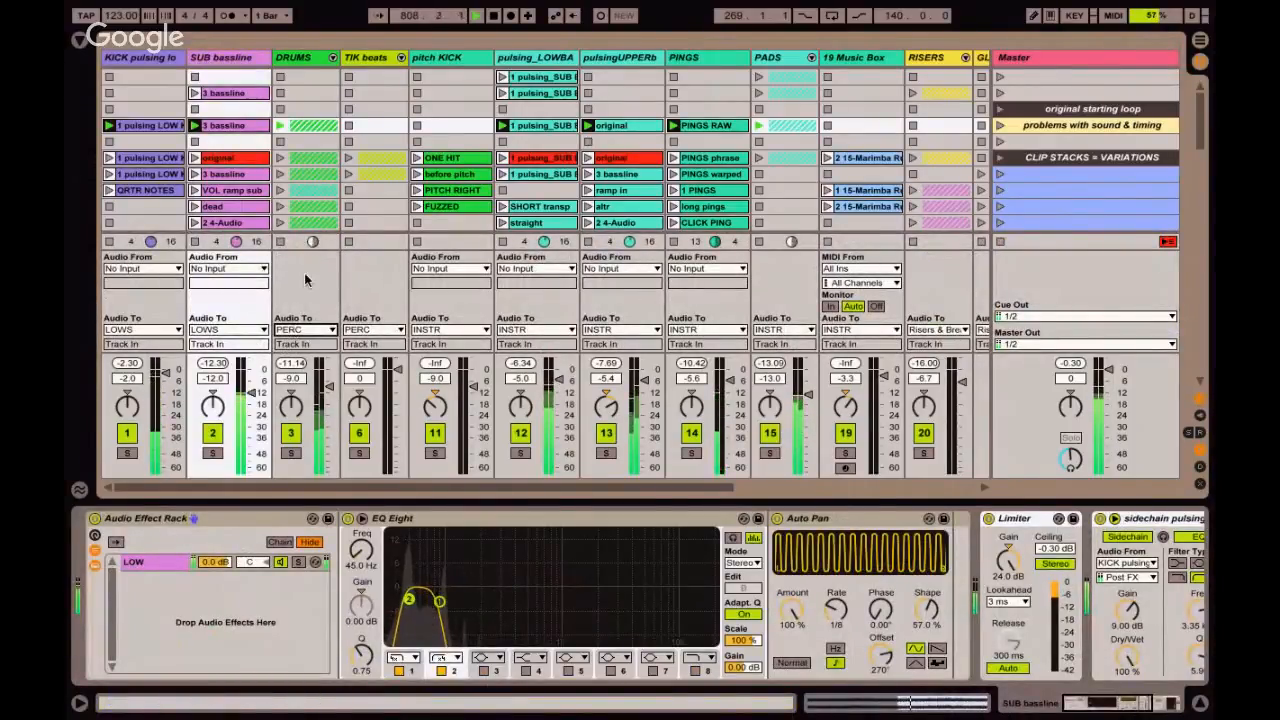
key(ctrl+alt+i)
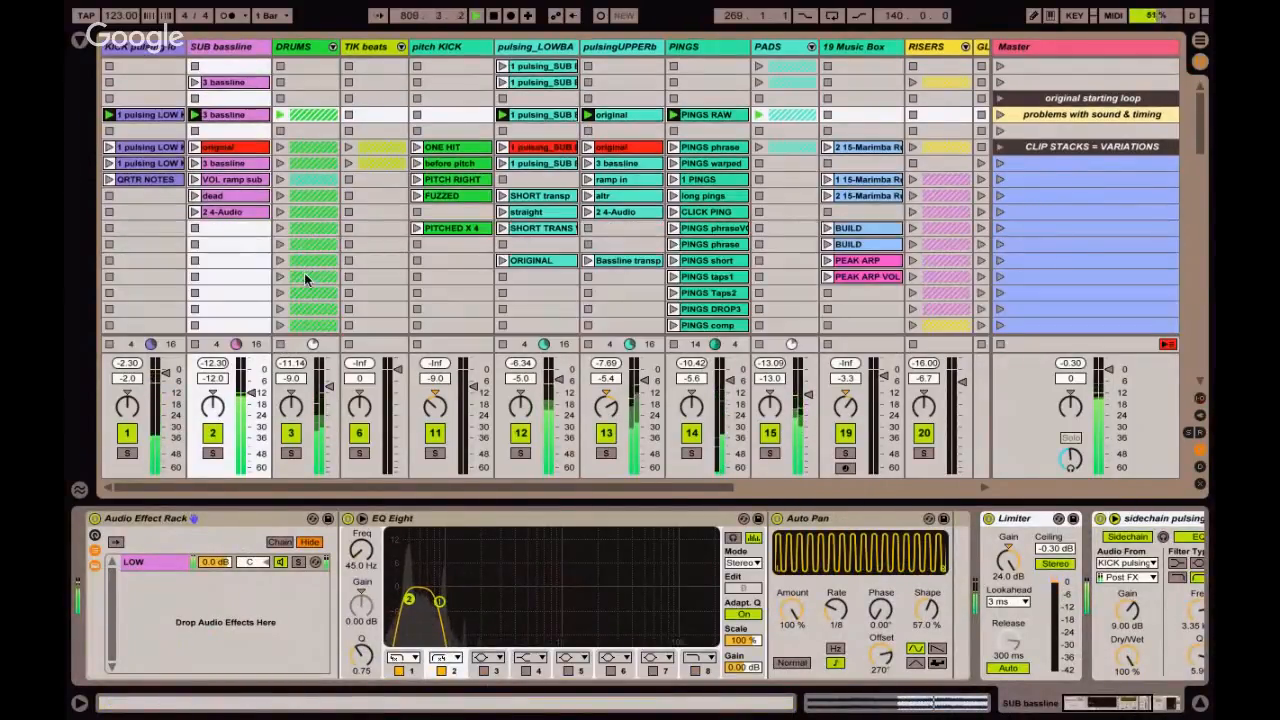
Mute the LOWS bus, unmute the PERC bus and display the PERC effect chain.
scroll(304, 272, right, 5)
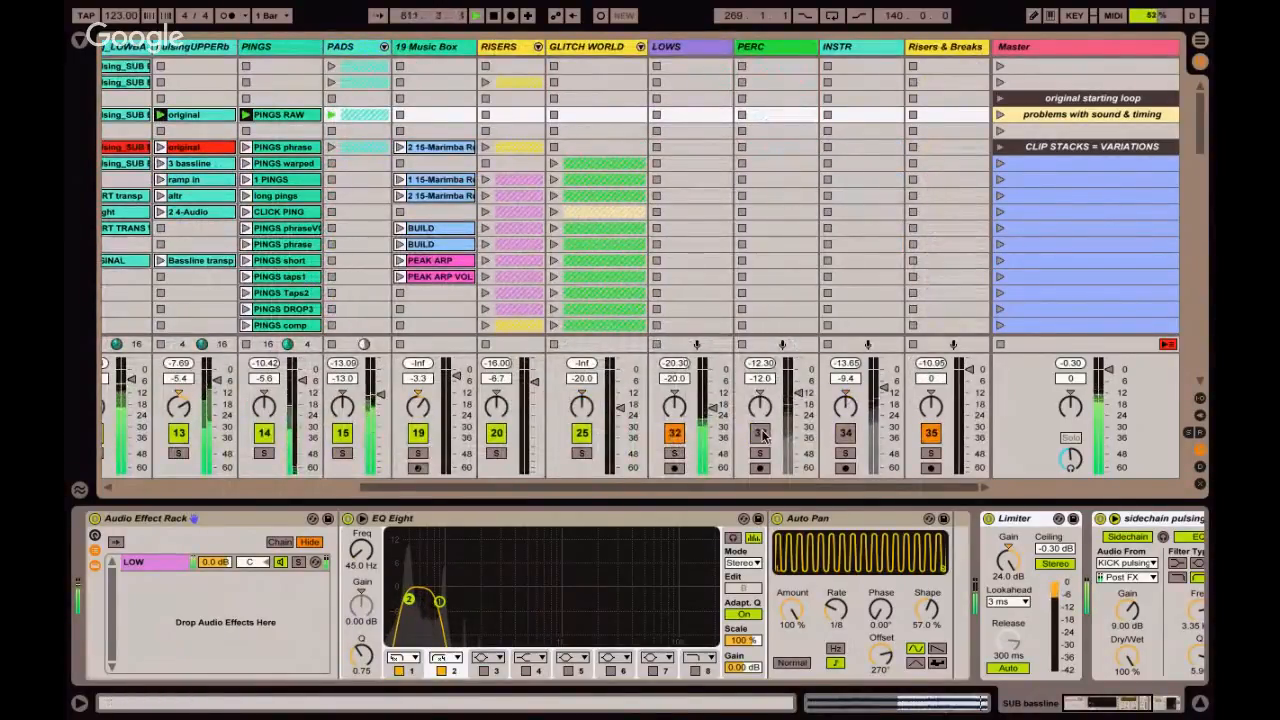
click(675, 433)
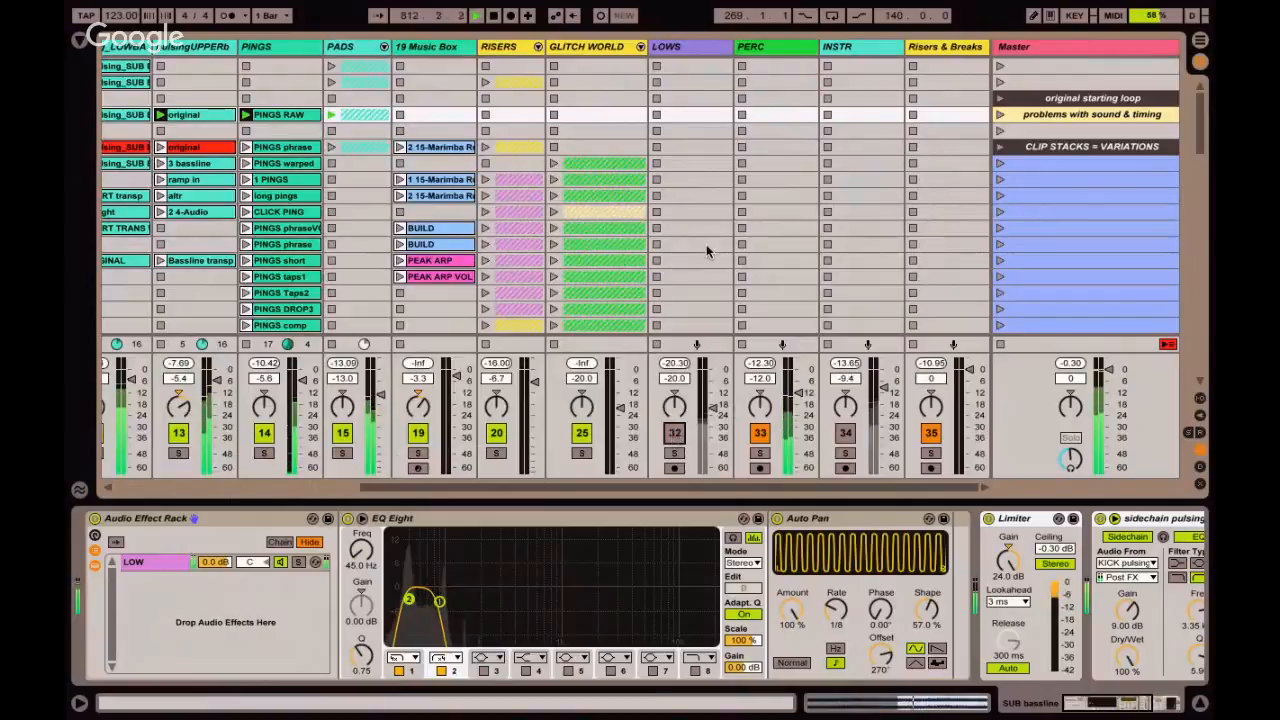
click(781, 135)
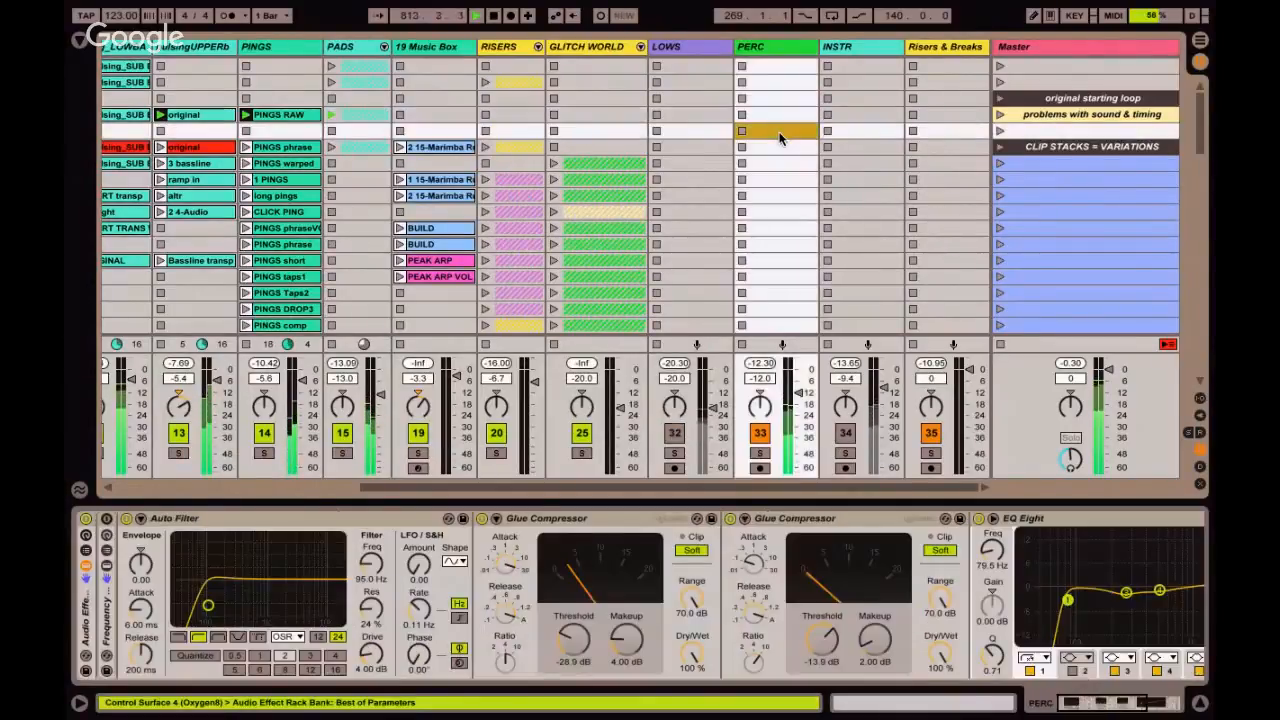
Examine the devices on the DRUMS and TIK beats group tracks.
scroll(781, 137, left, 5)
click(306, 46)
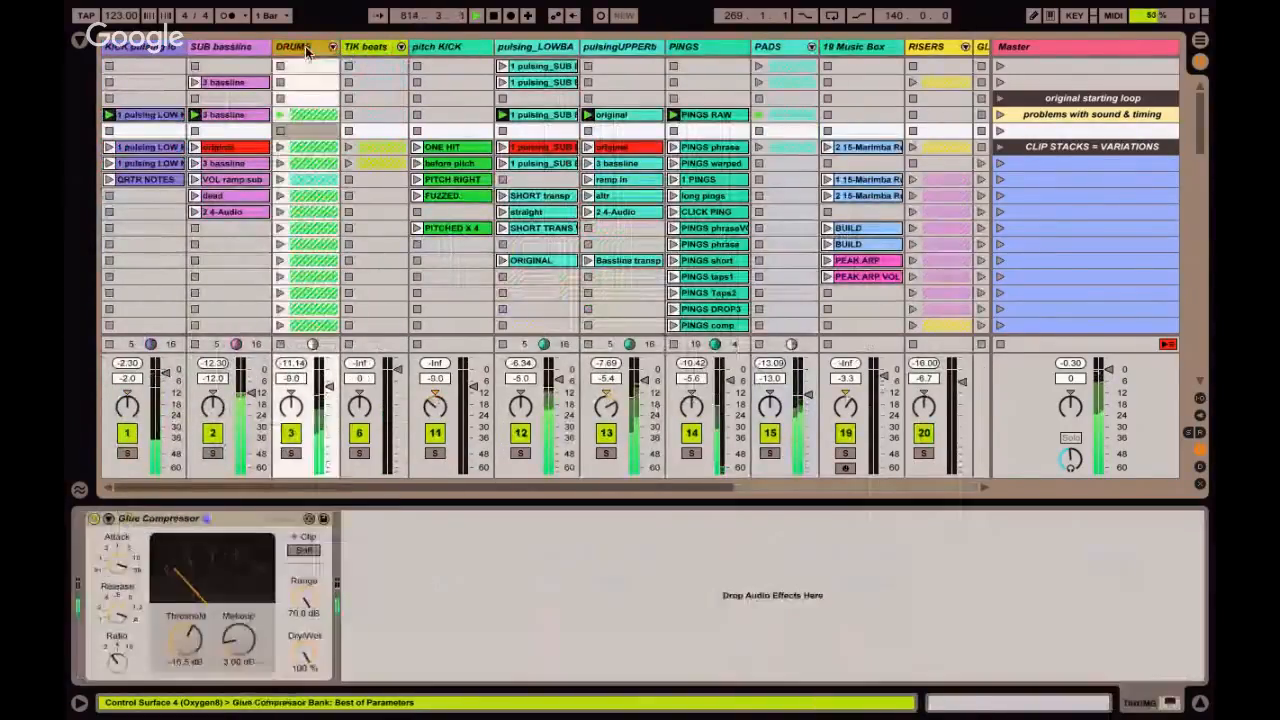
click(374, 48)
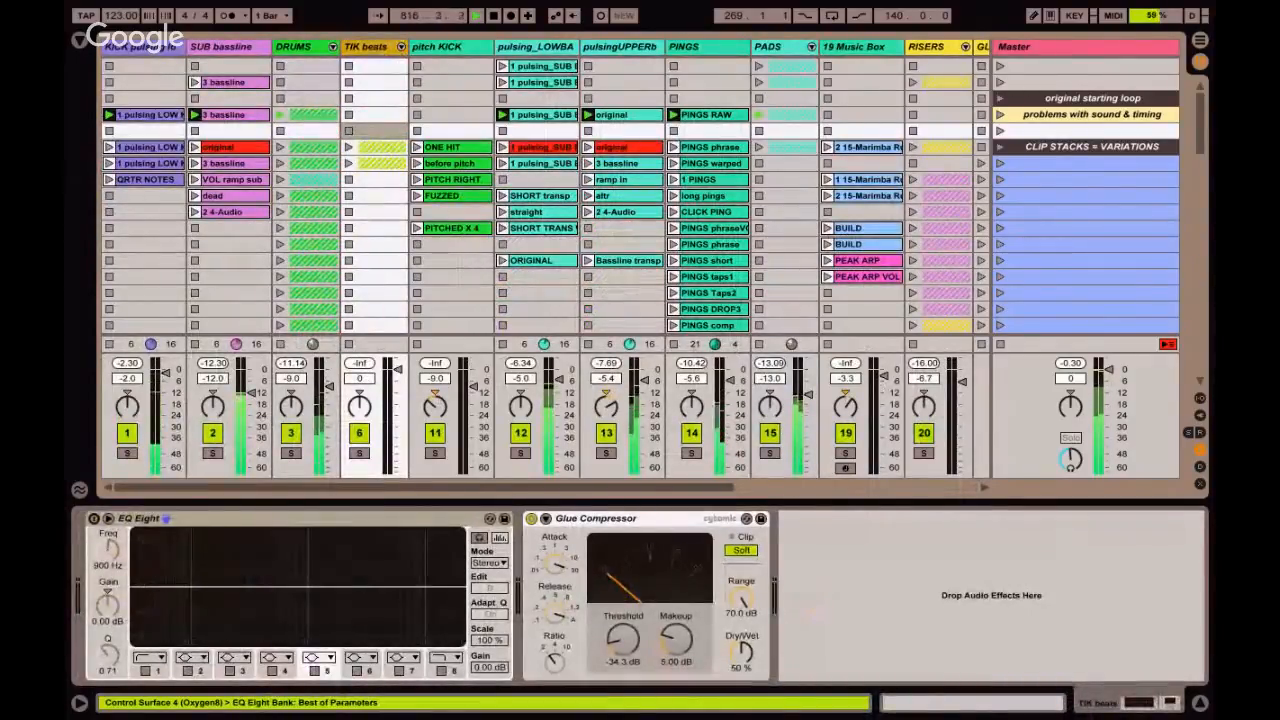
Examine the PERC bus effect chain through to its EQ Eight and Limiter.
scroll(366, 214, right, 5)
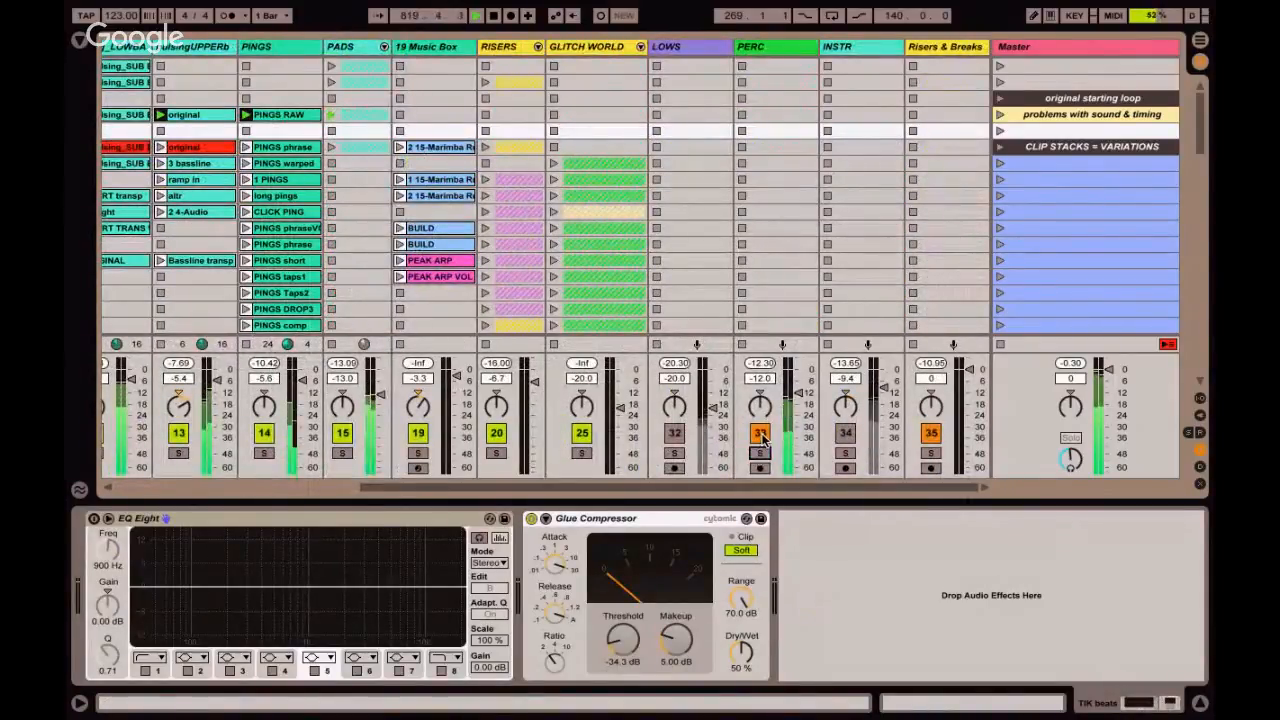
click(780, 194)
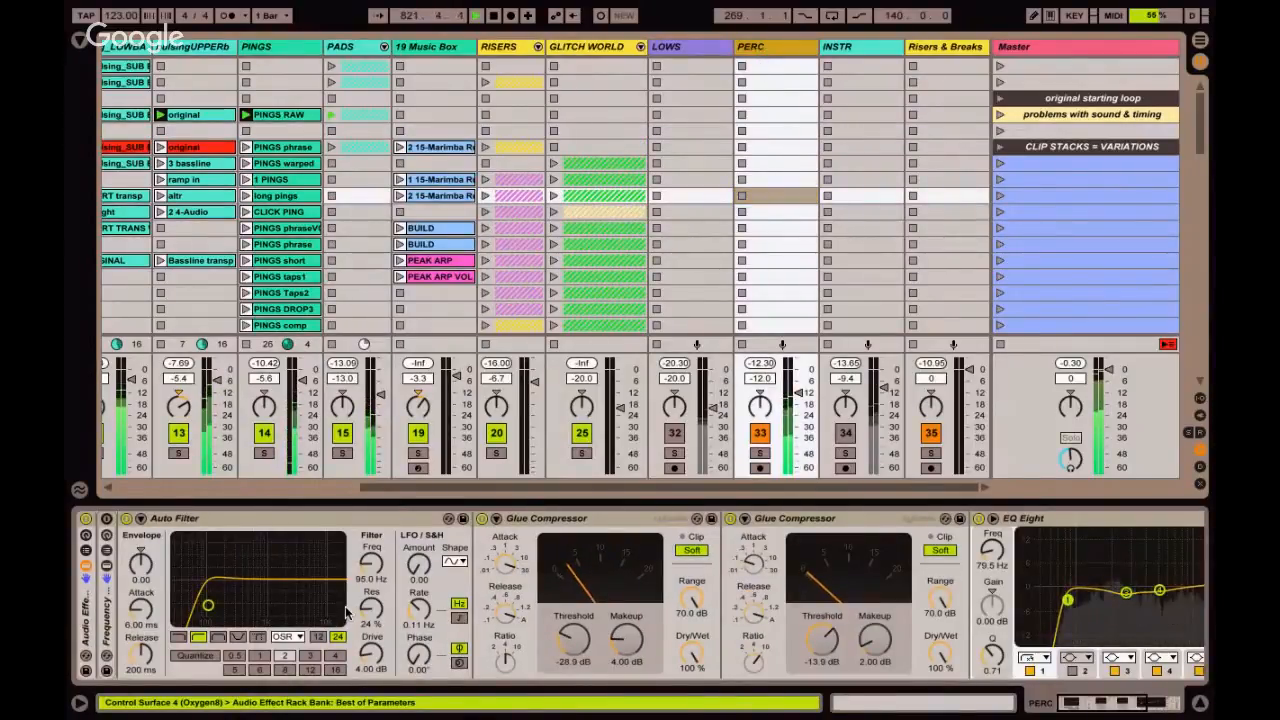
scroll(345, 612, right, 3)
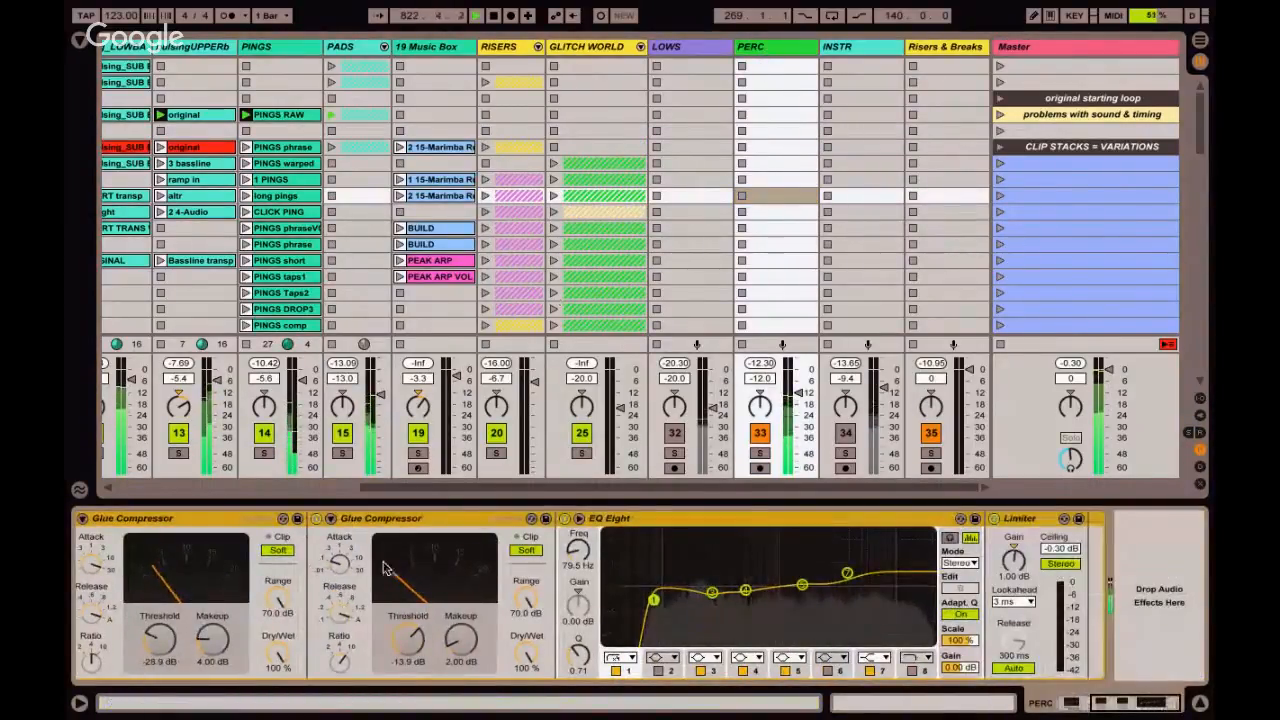
click(775, 46)
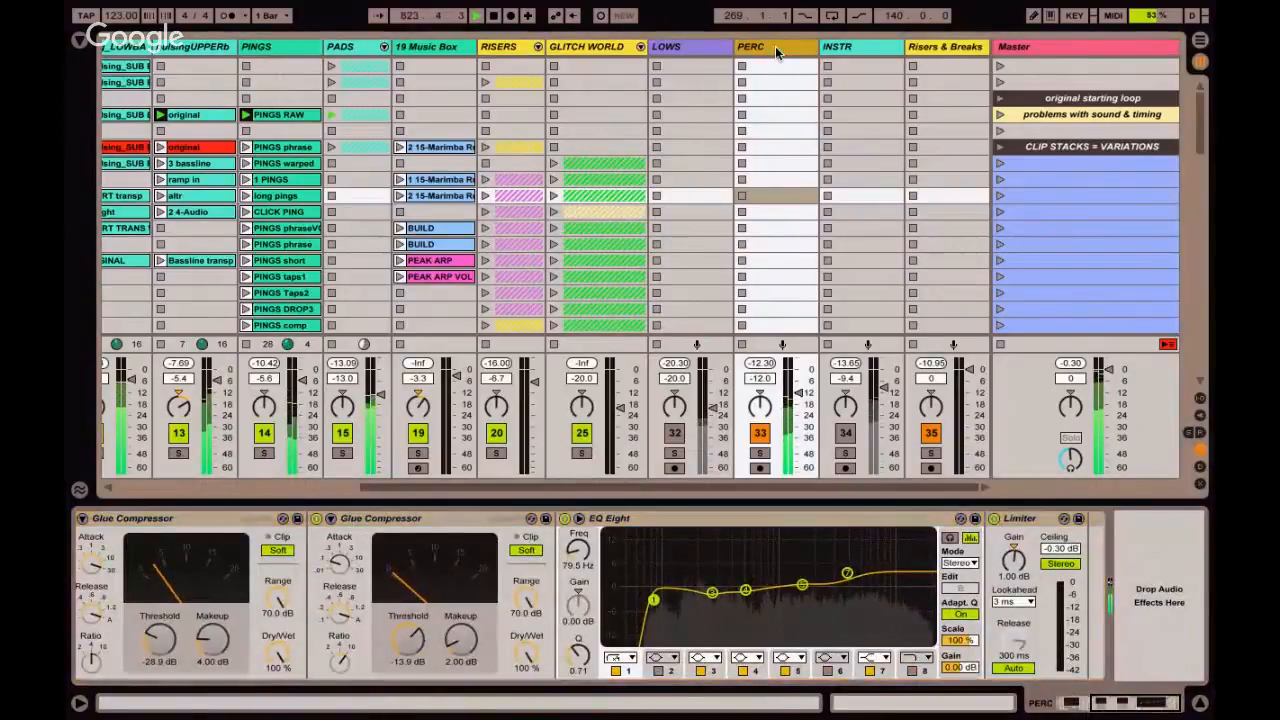
Unfold the DRUMS group to view its member tracks and fold it again.
scroll(775, 52, left, 5)
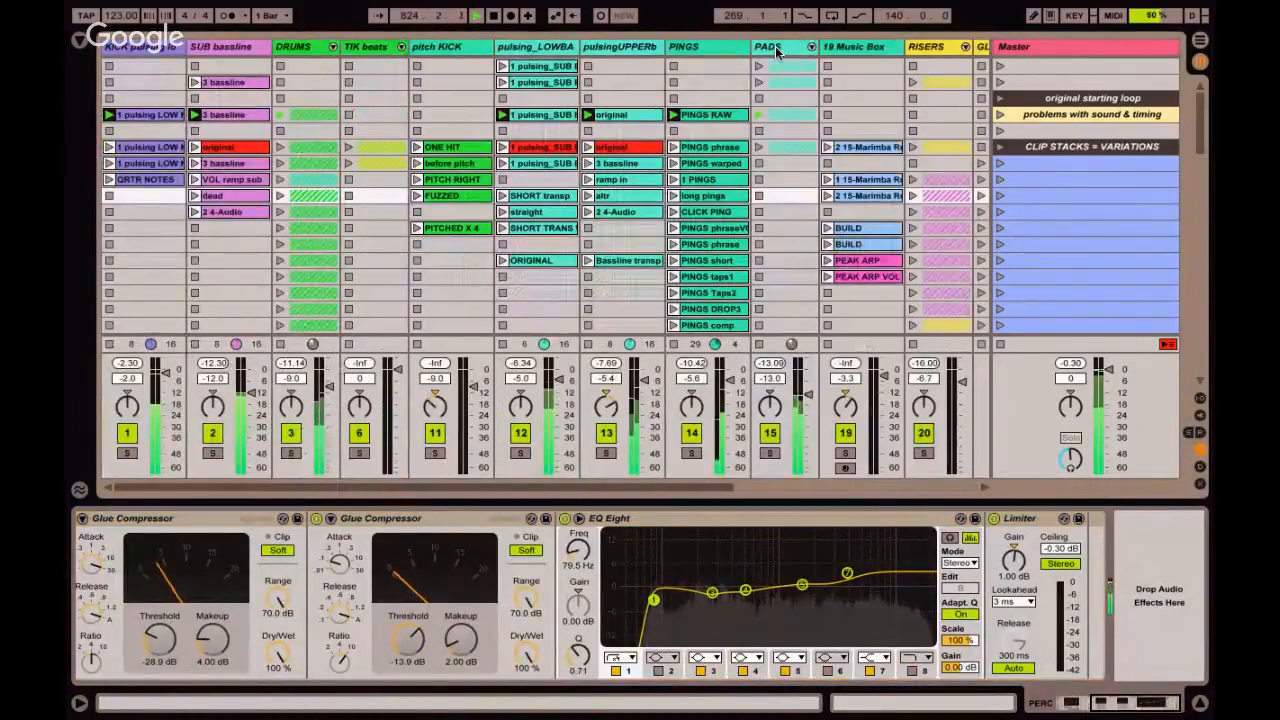
click(320, 47)
click(333, 47)
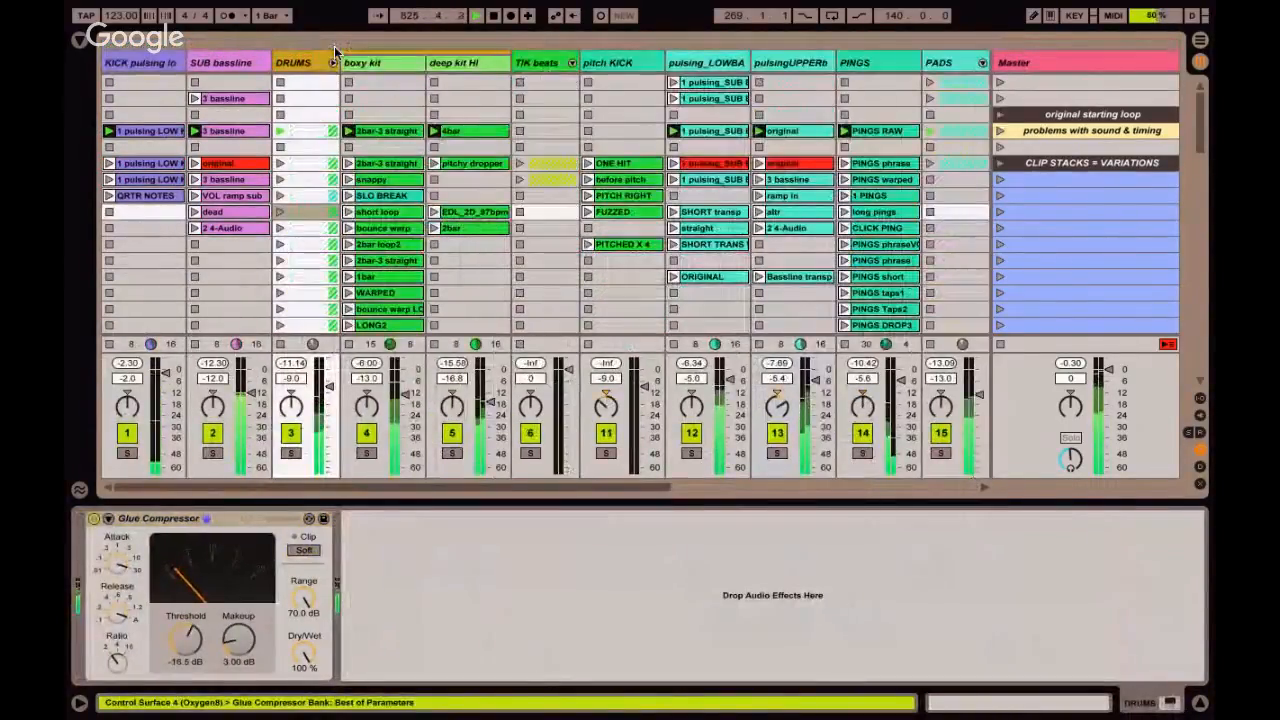
click(334, 47)
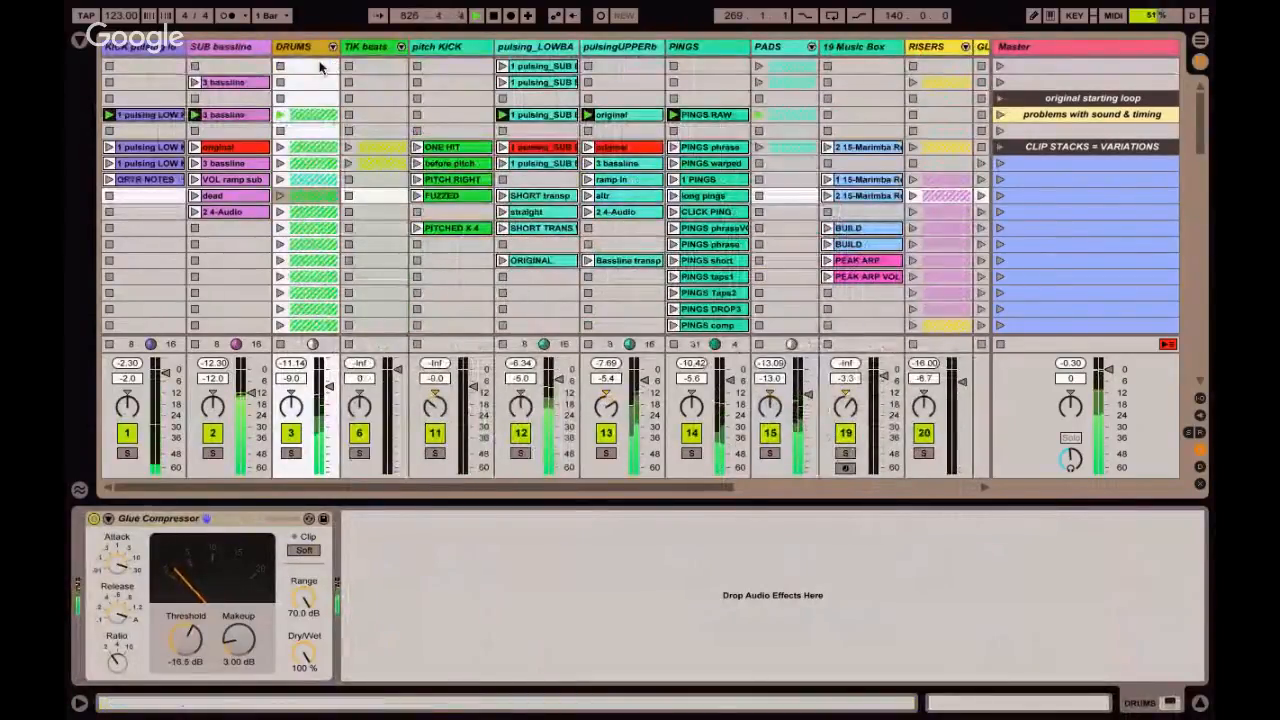
Mute the PERC bus and unmute the INSTR bus.
scroll(500, 160, right, 8)
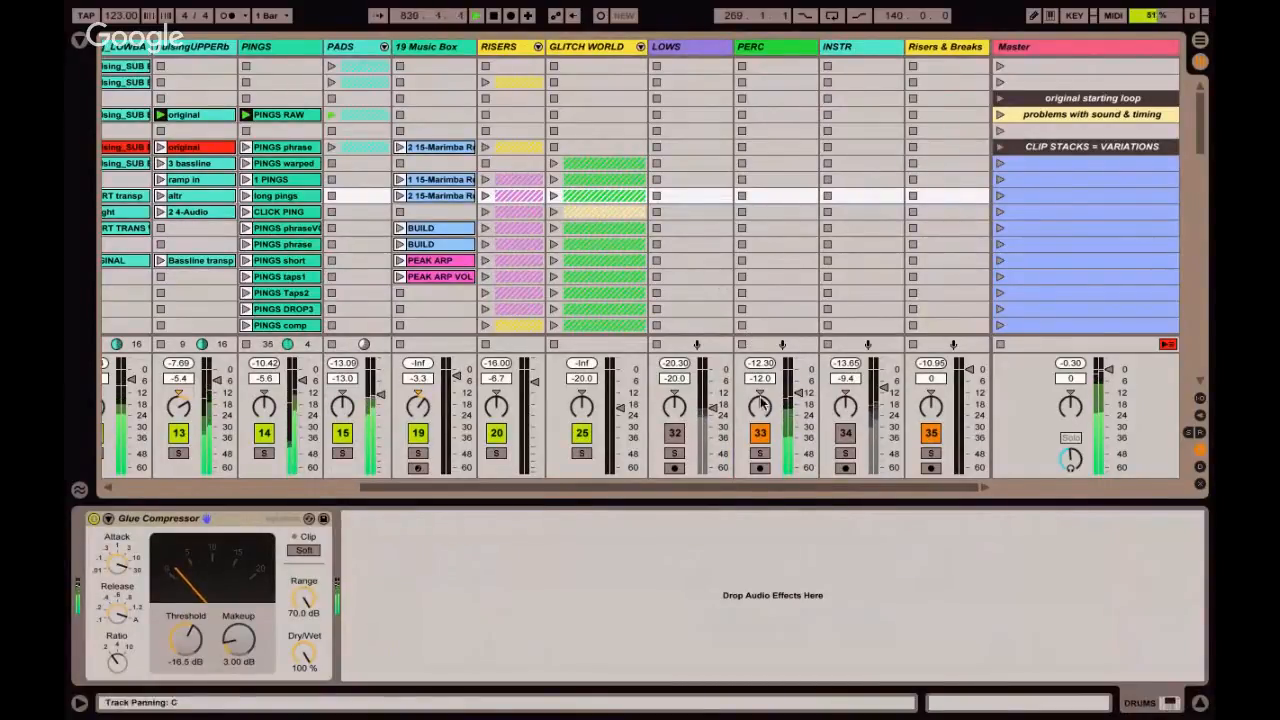
click(761, 434)
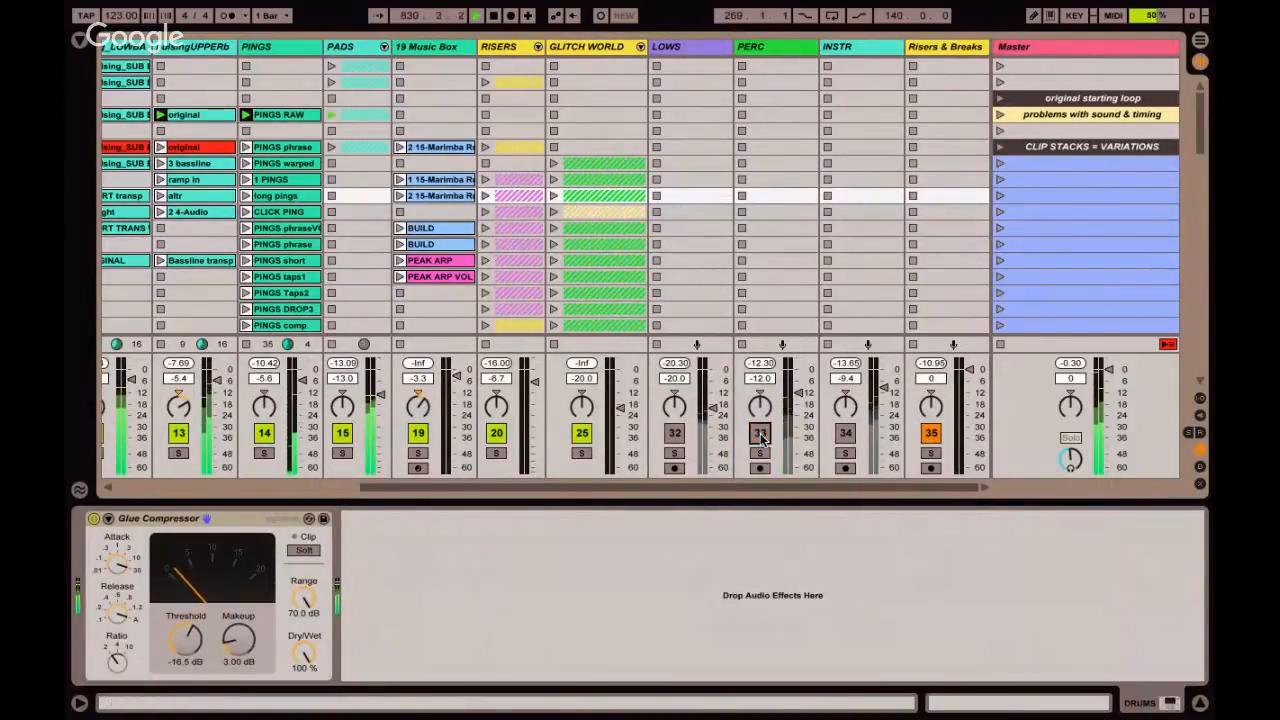
click(846, 434)
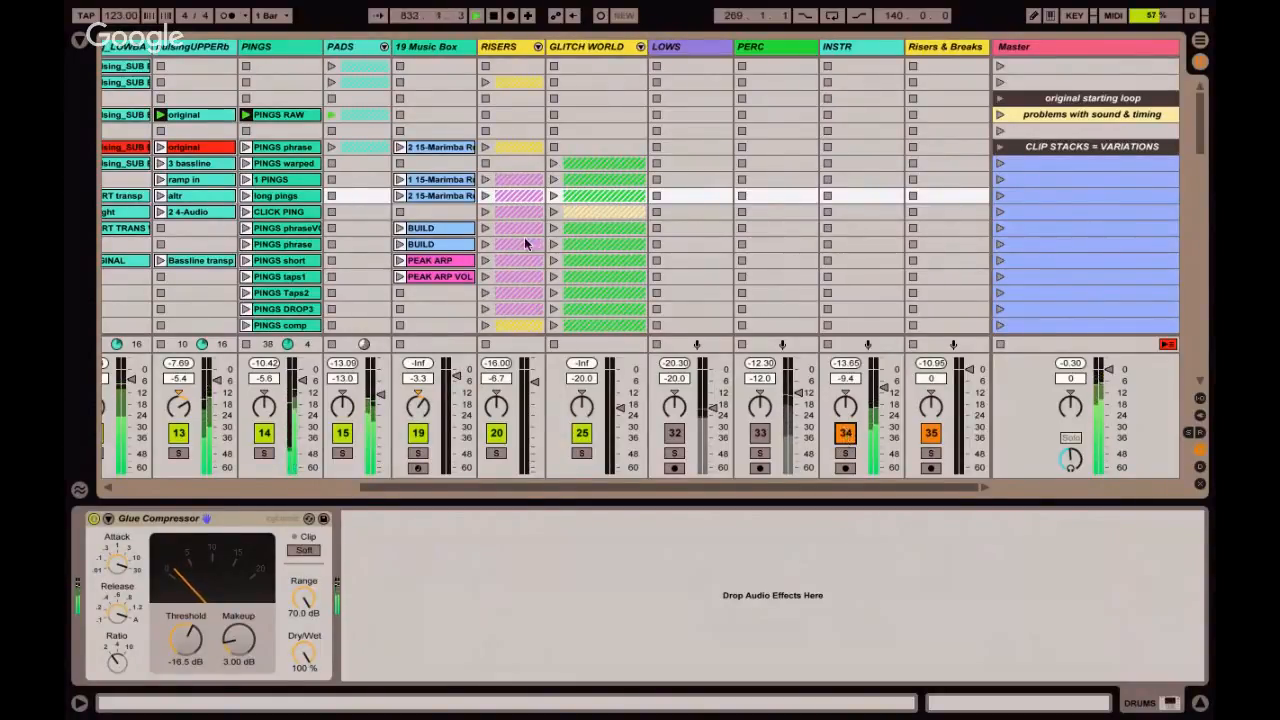
Solo the PINGS track briefly to hear it alone and release the solo.
scroll(533, 277, left, 2)
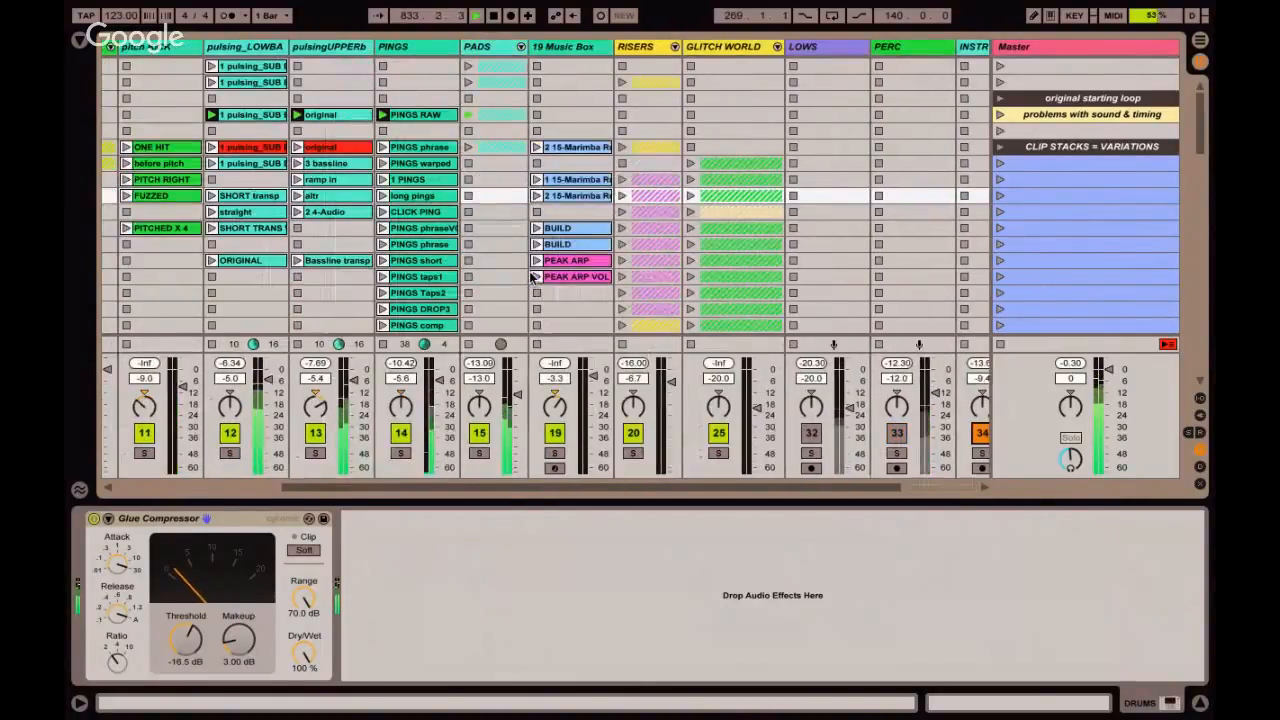
click(400, 455)
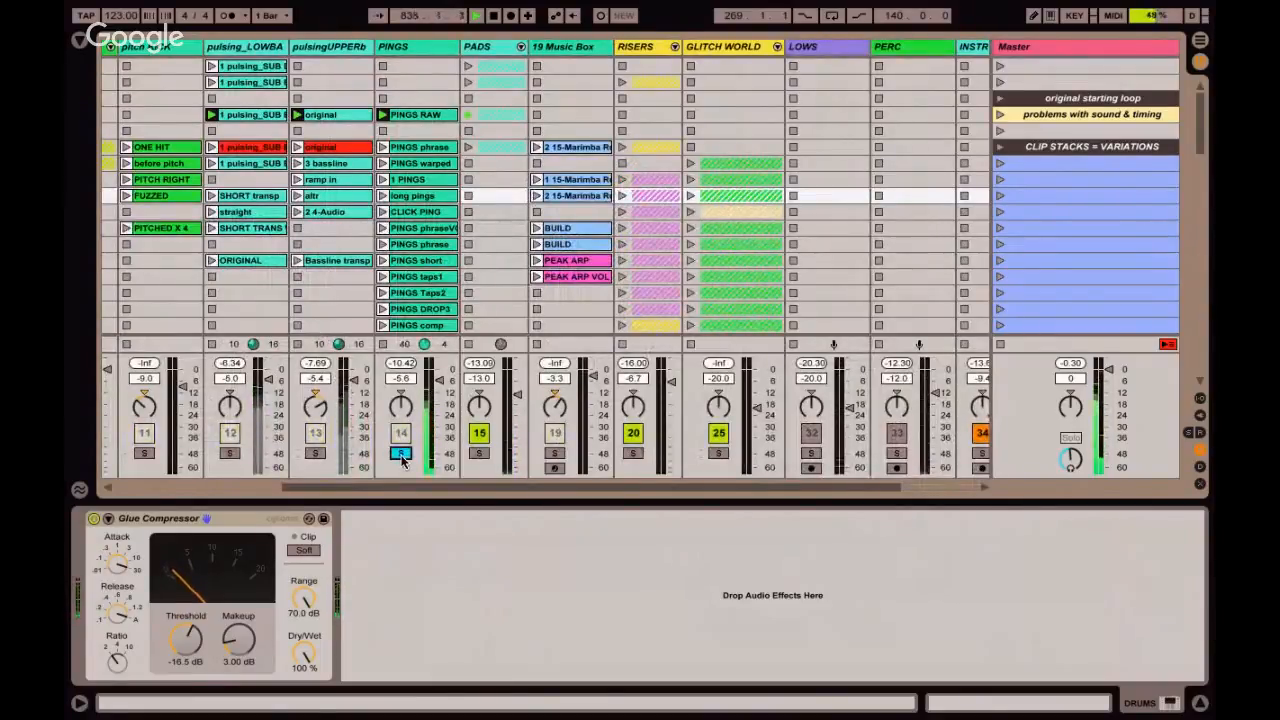
click(400, 455)
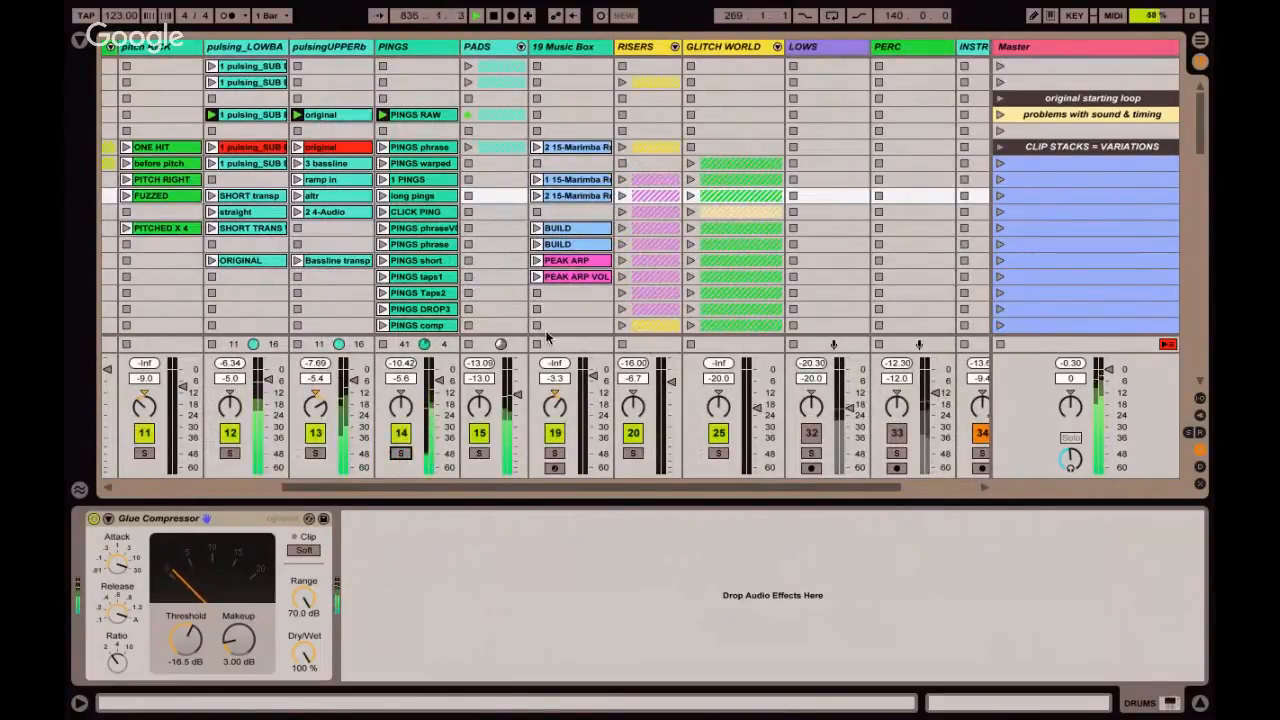
Unmute the PERC and LOWS buses and display the LOWS effect chain.
scroll(714, 262, right, 2)
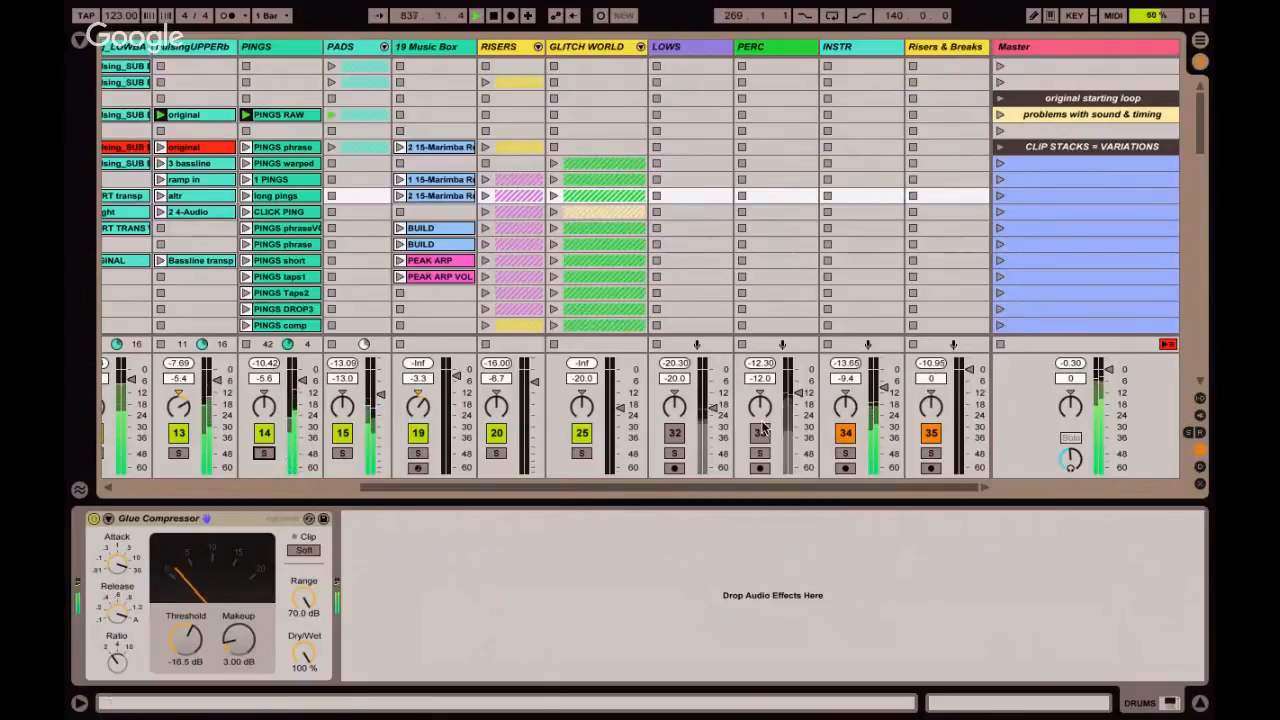
click(760, 432)
click(676, 433)
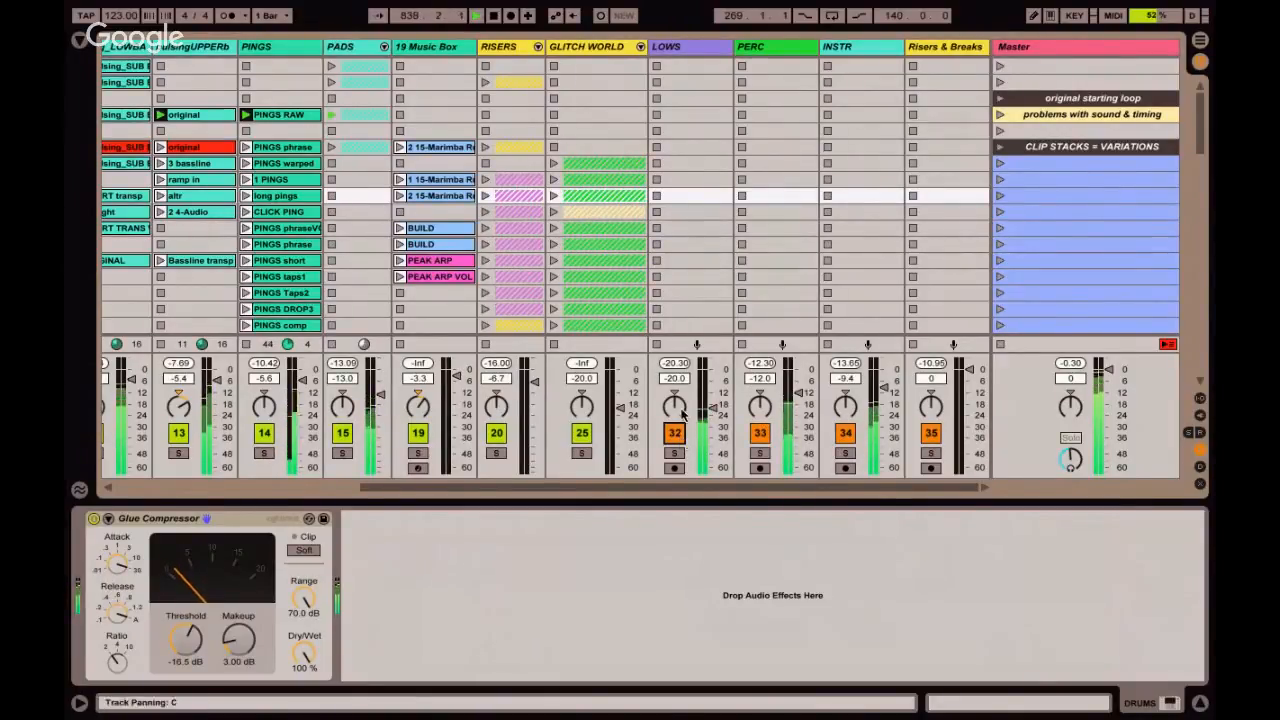
click(676, 55)
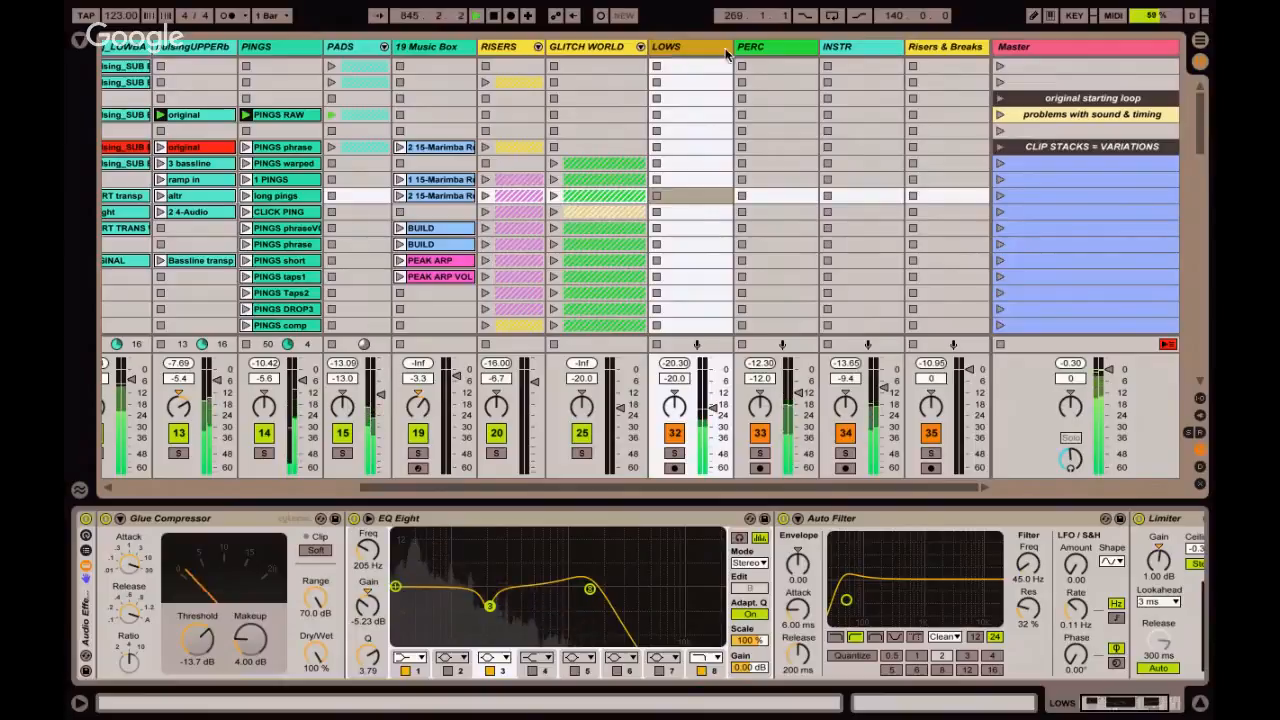
Display the effect chains of the PERC, LOWS, INSTR and Risers & Breaks buses for review.
click(774, 80)
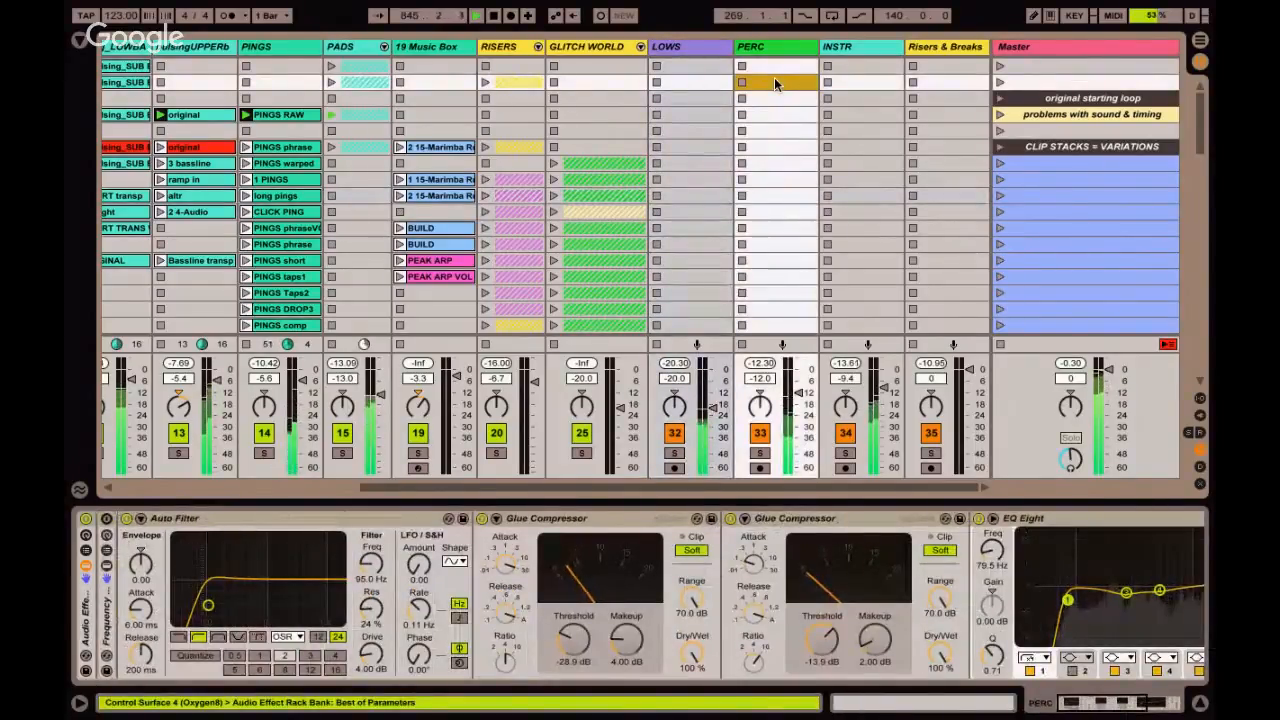
click(702, 52)
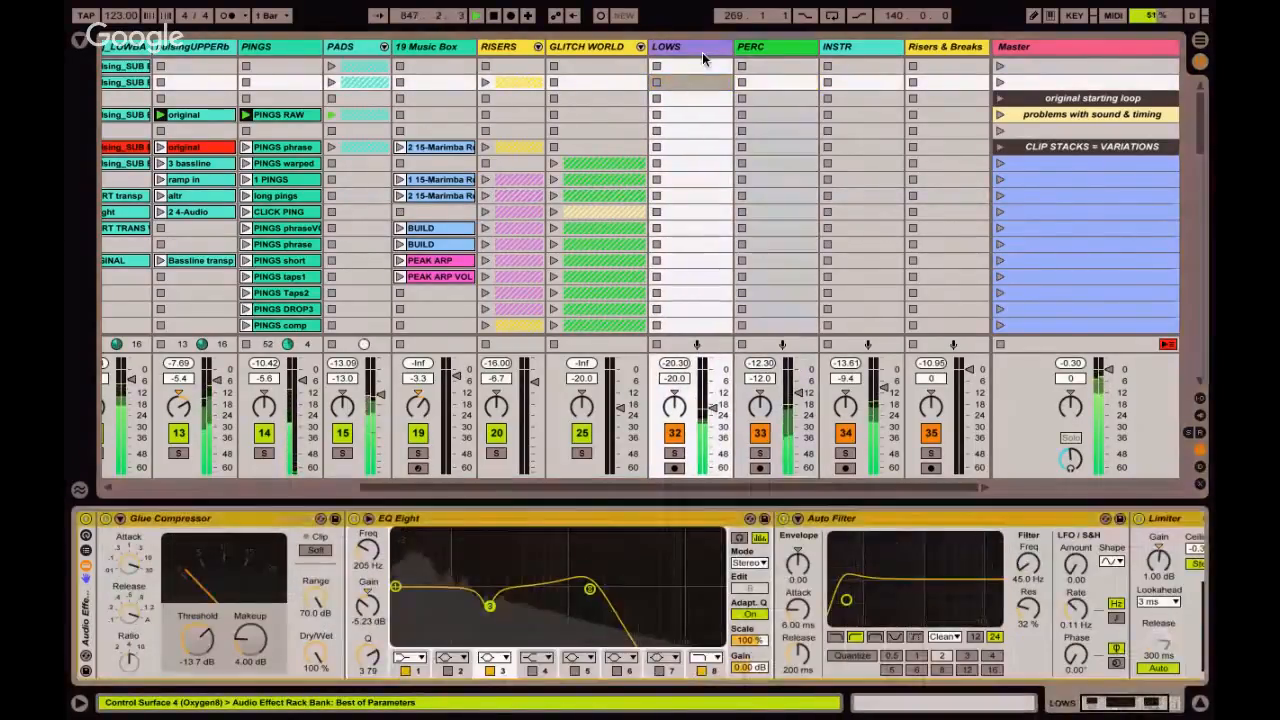
click(757, 47)
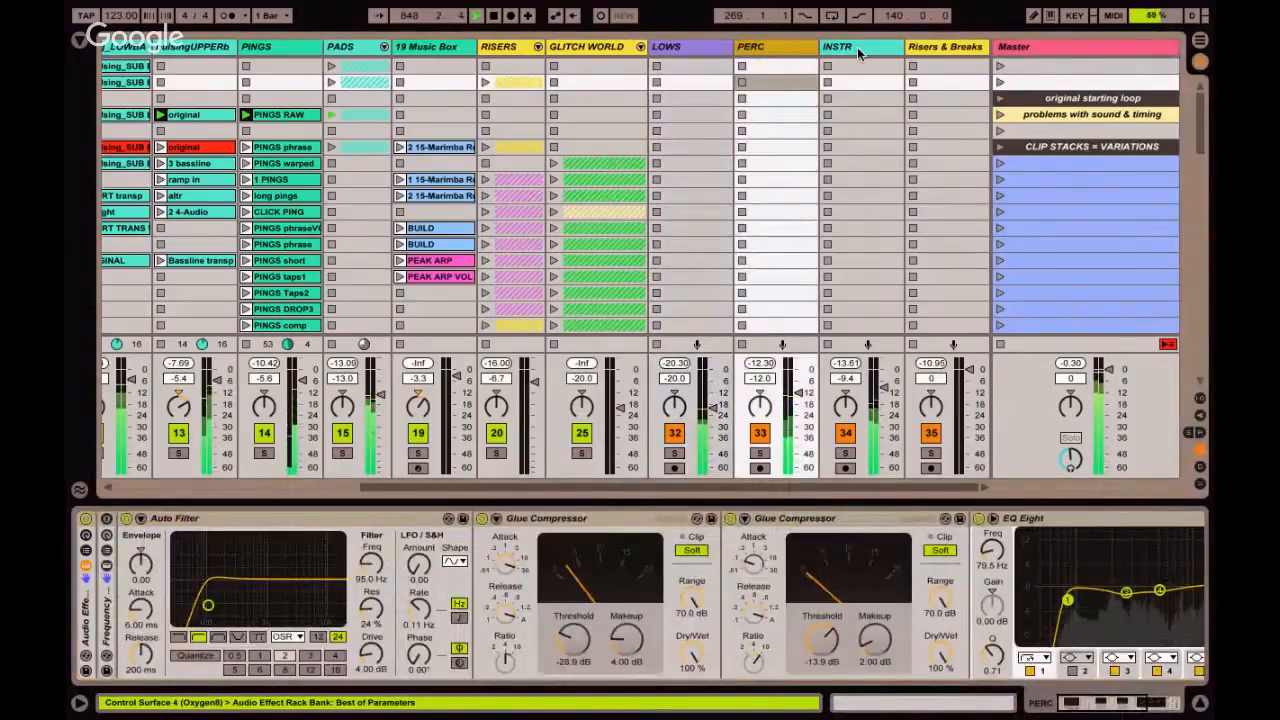
click(857, 47)
click(926, 52)
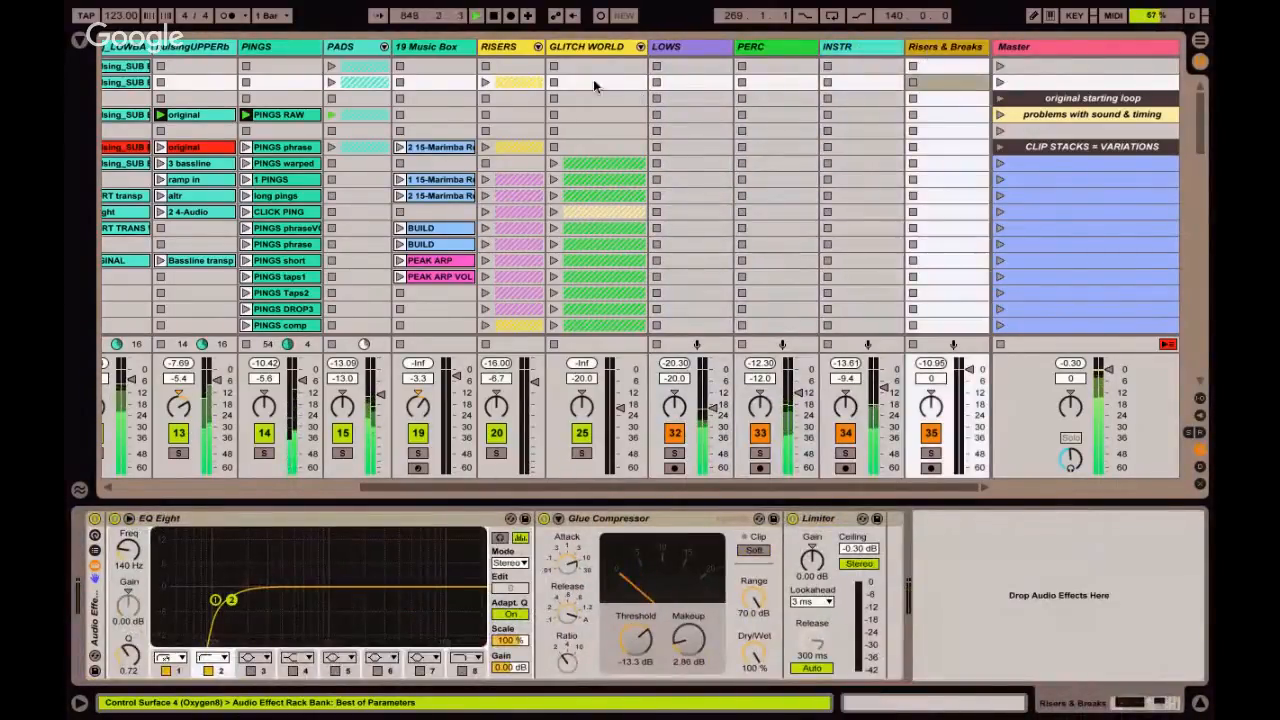
Unfold the RISERS group, launch the first reverse crashes clip to audition it, and fold the group again.
click(537, 48)
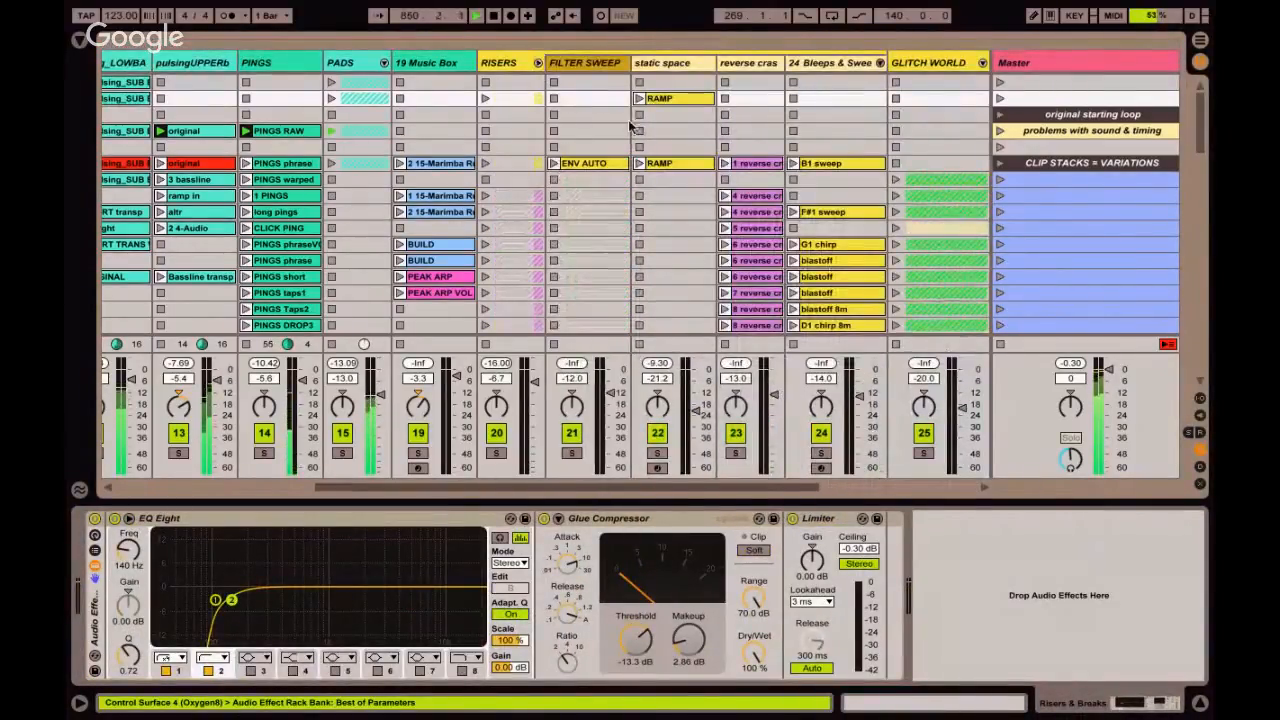
click(726, 164)
click(745, 165)
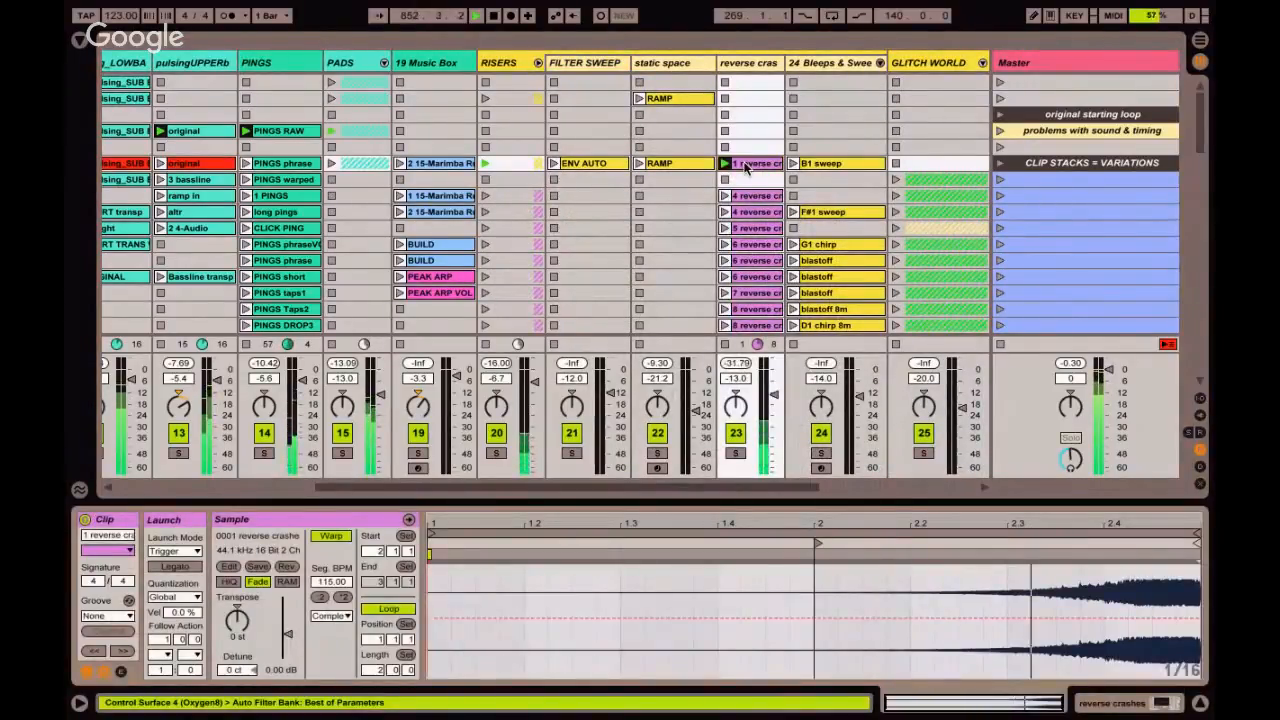
click(538, 62)
Select the Risers & Breaks, INSTR and PERC buses in turn to point them out.
click(946, 48)
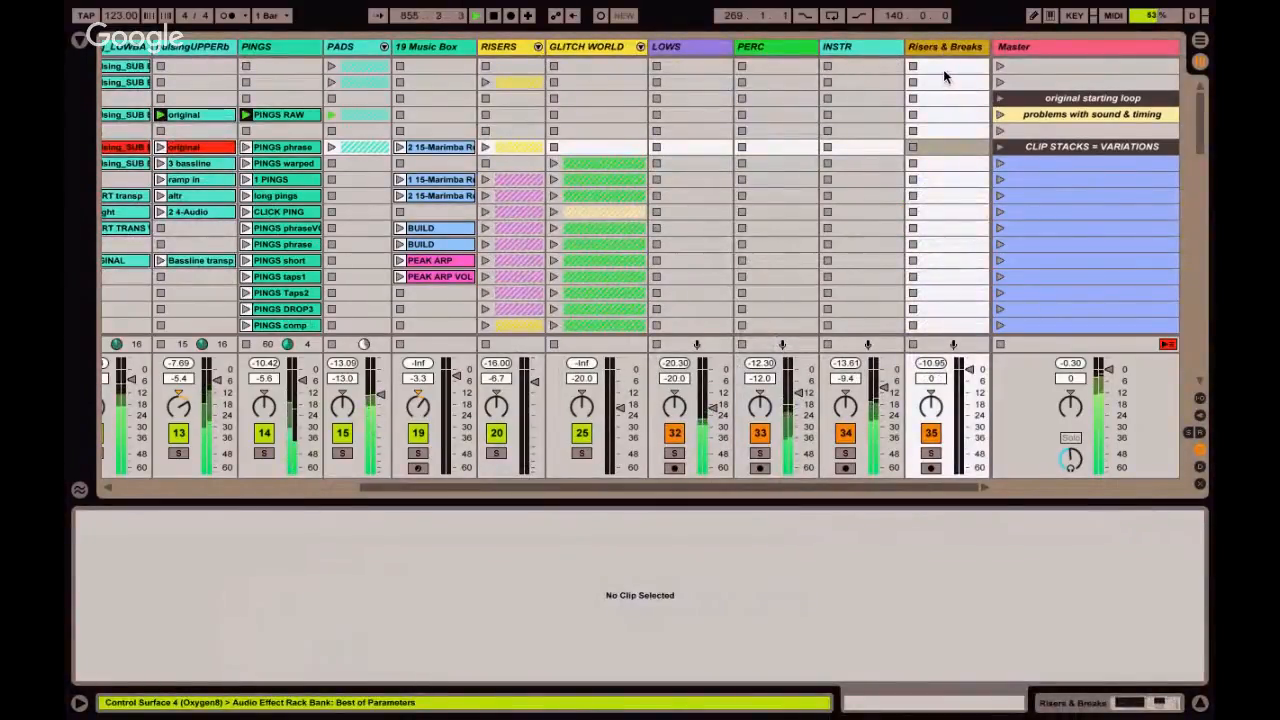
click(878, 147)
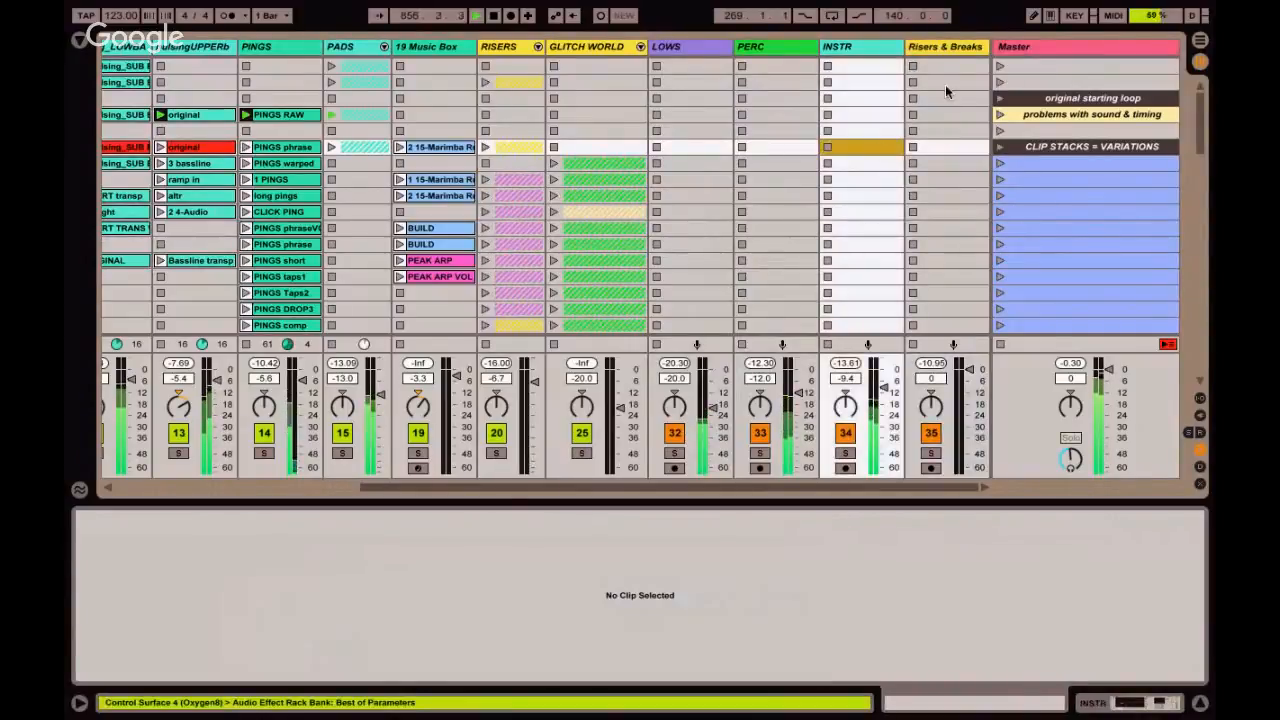
click(943, 48)
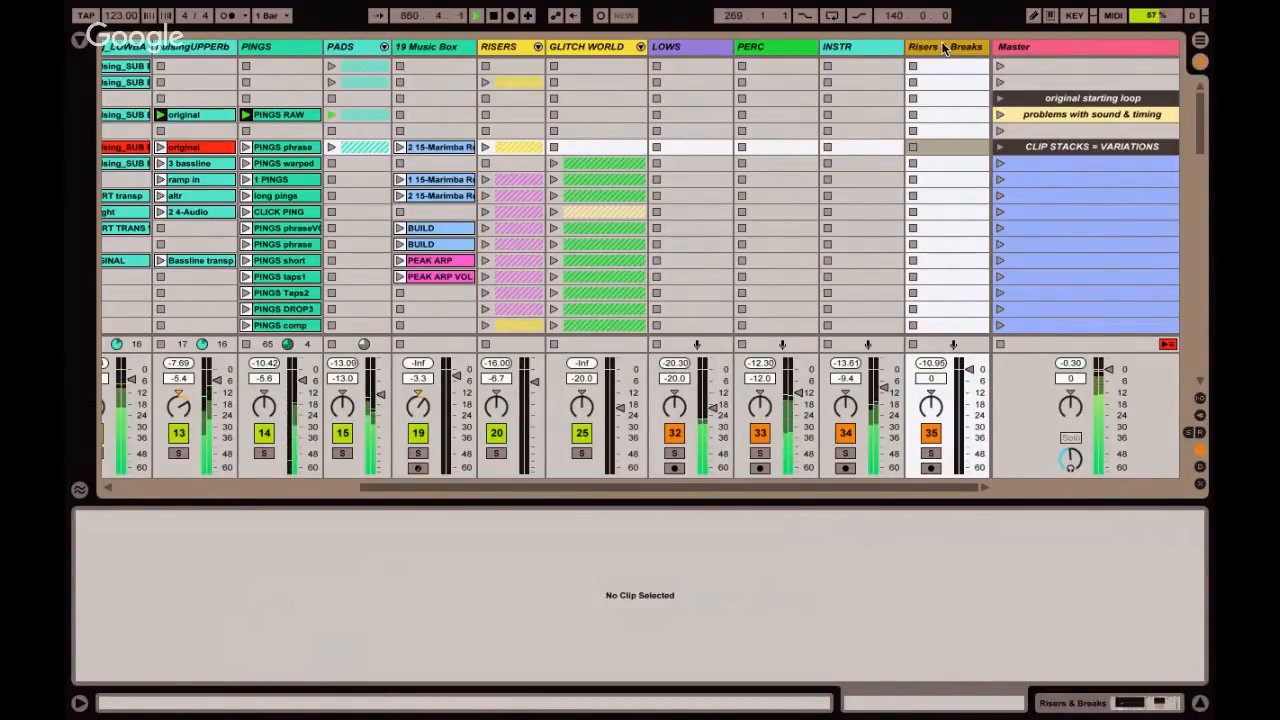
click(786, 46)
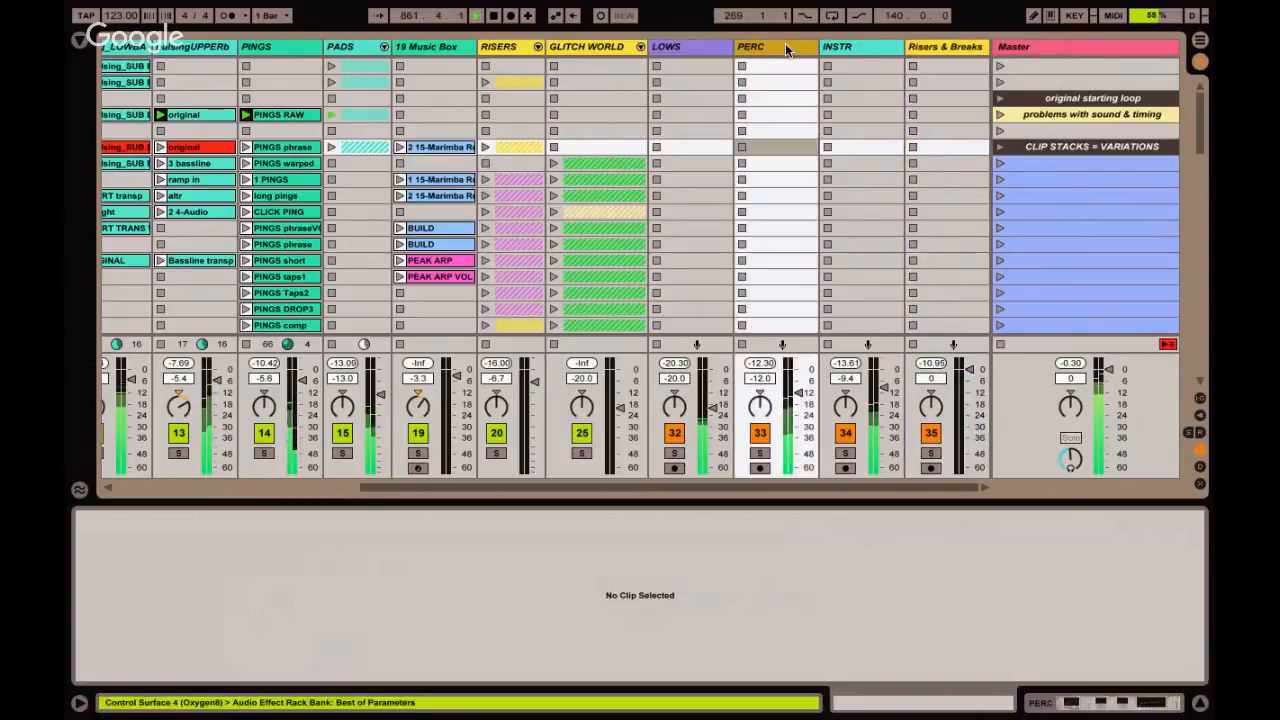
Show the return tracks and the sends section, and display the effect chain of return E HYPNOTIZ.
key(ctrl+alt+r)
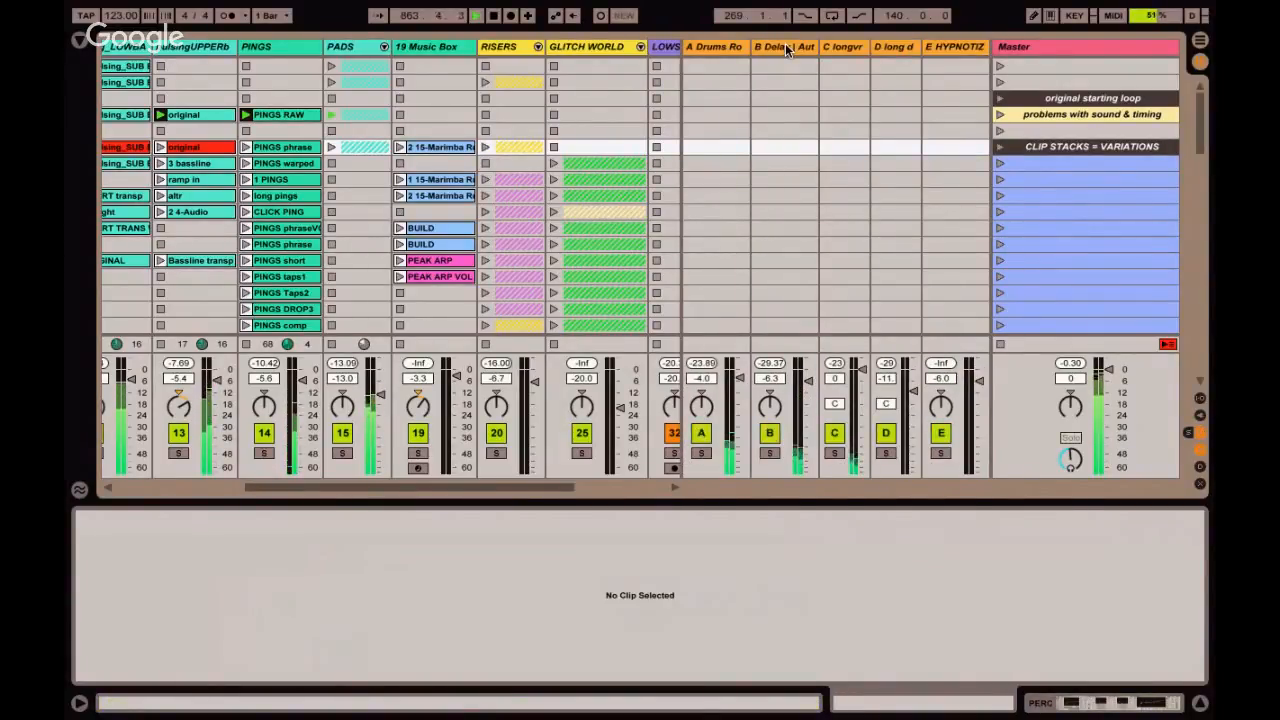
click(951, 47)
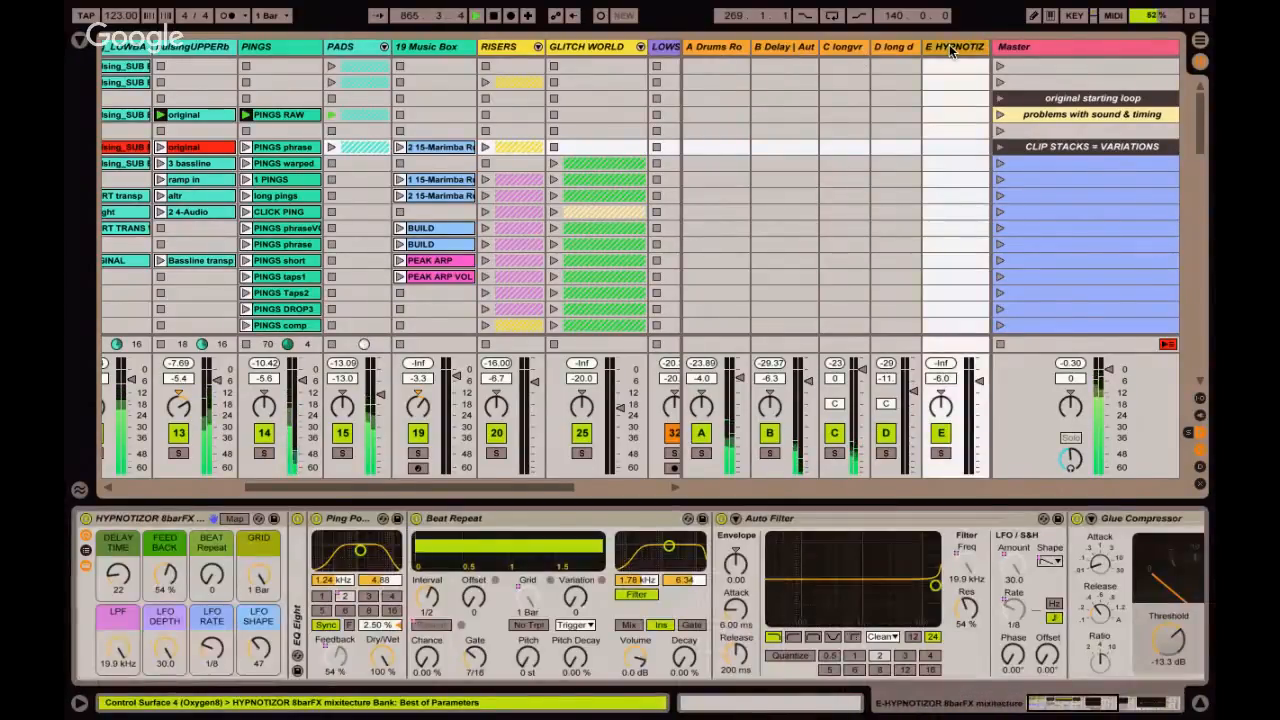
key(ctrl+alt+s)
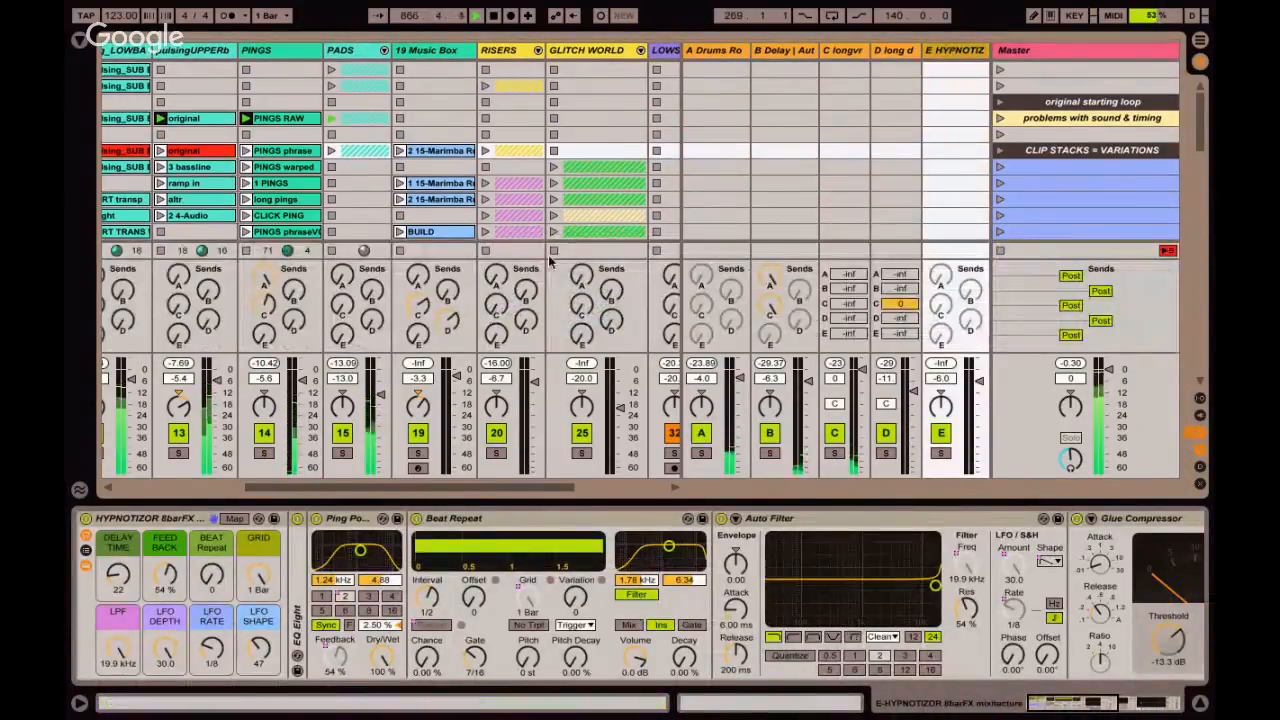
Audition return E soloed with the PADS track's send E raised, and reset the send, release the solo and hide the returns.
drag(343, 340, 343, 320)
click(941, 453)
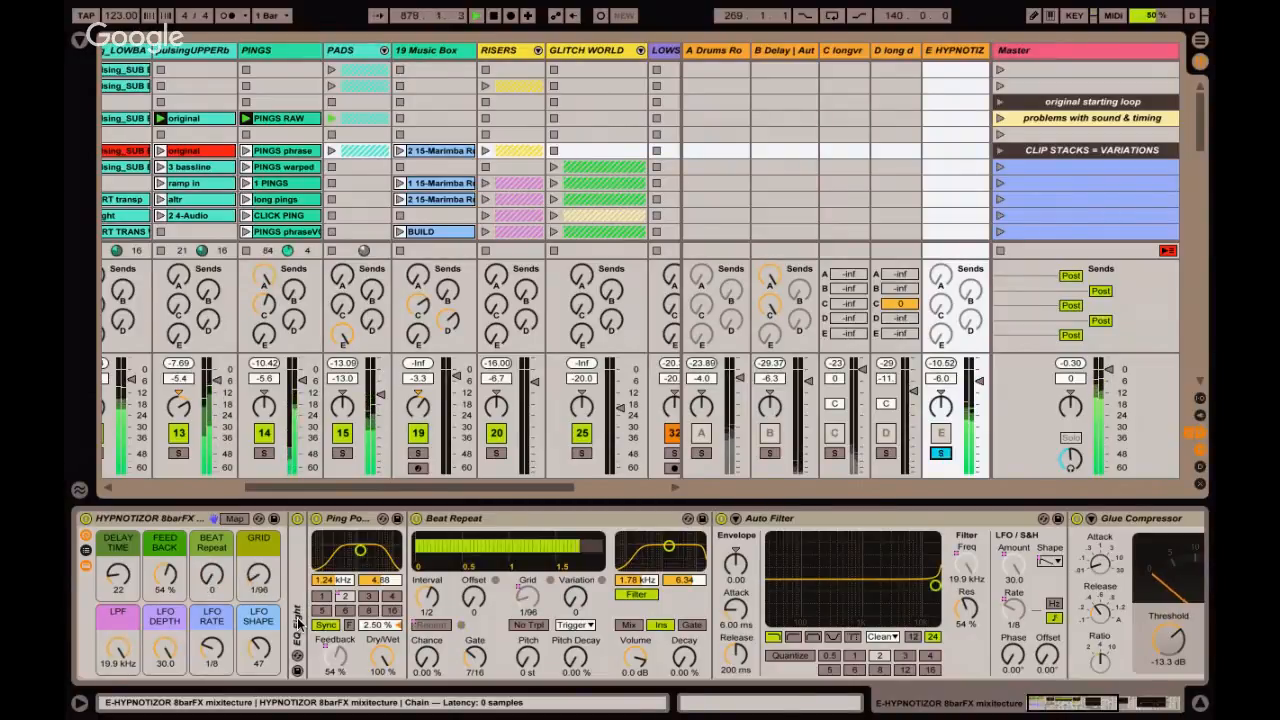
drag(341, 338, 341, 420)
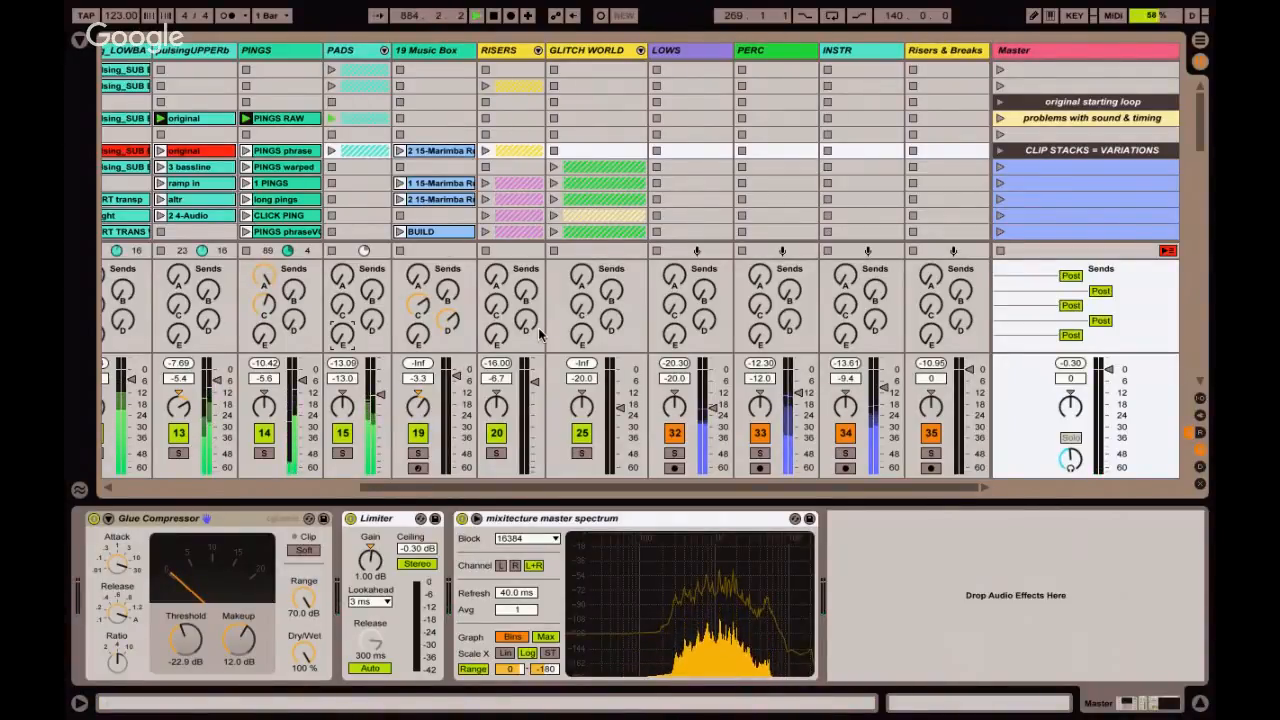
key(alt+super+r)
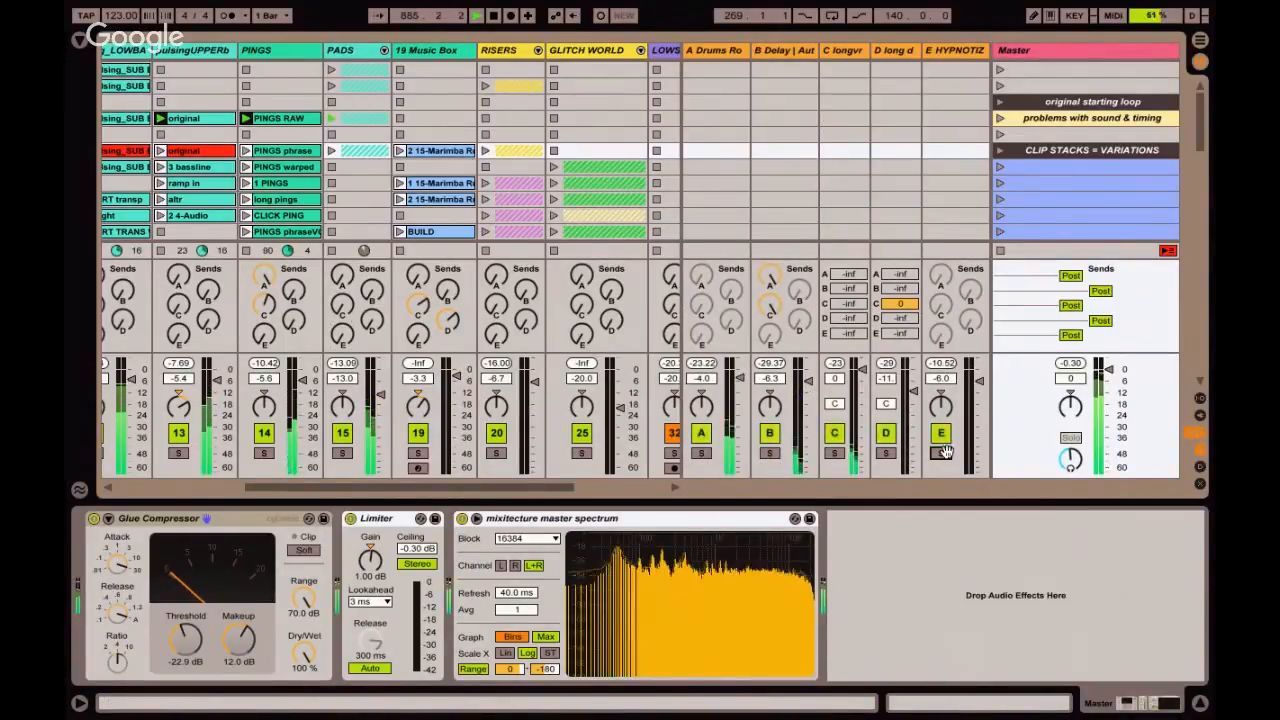
key(alt+super+r)
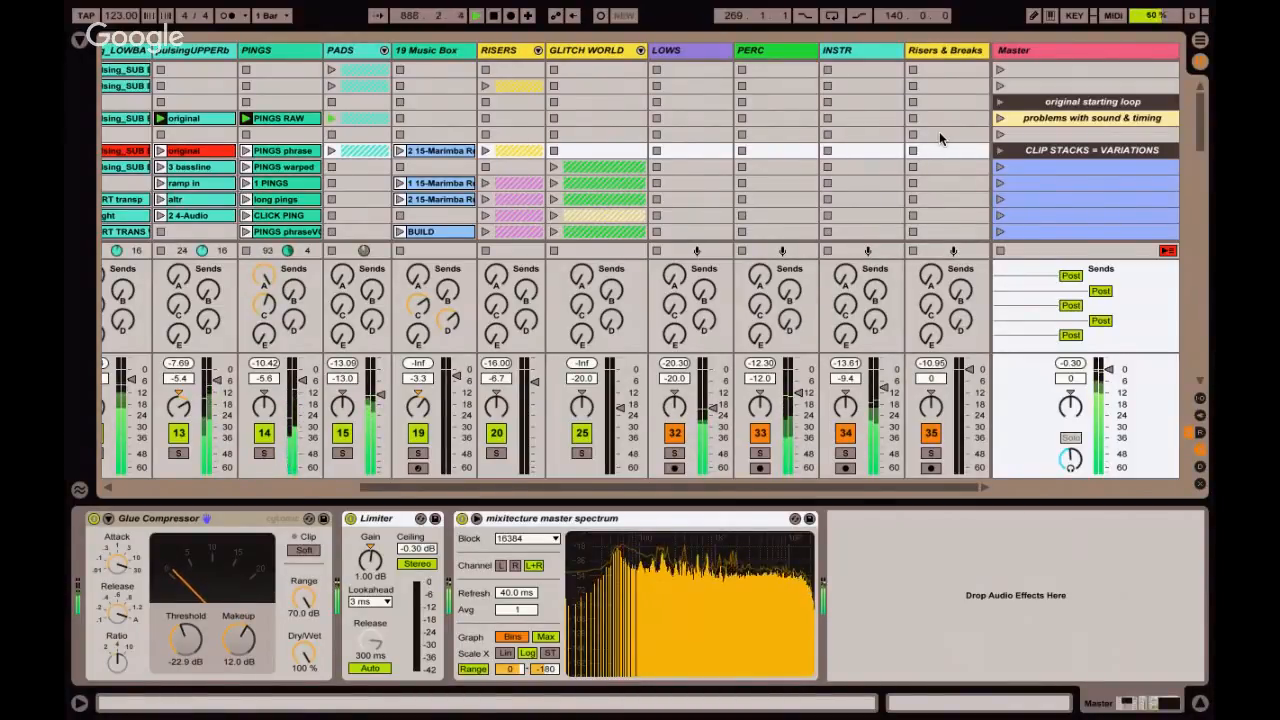
Restart playback with the "problems with sound & timing" scene and briefly solo the KICK pulsing track.
click(1045, 117)
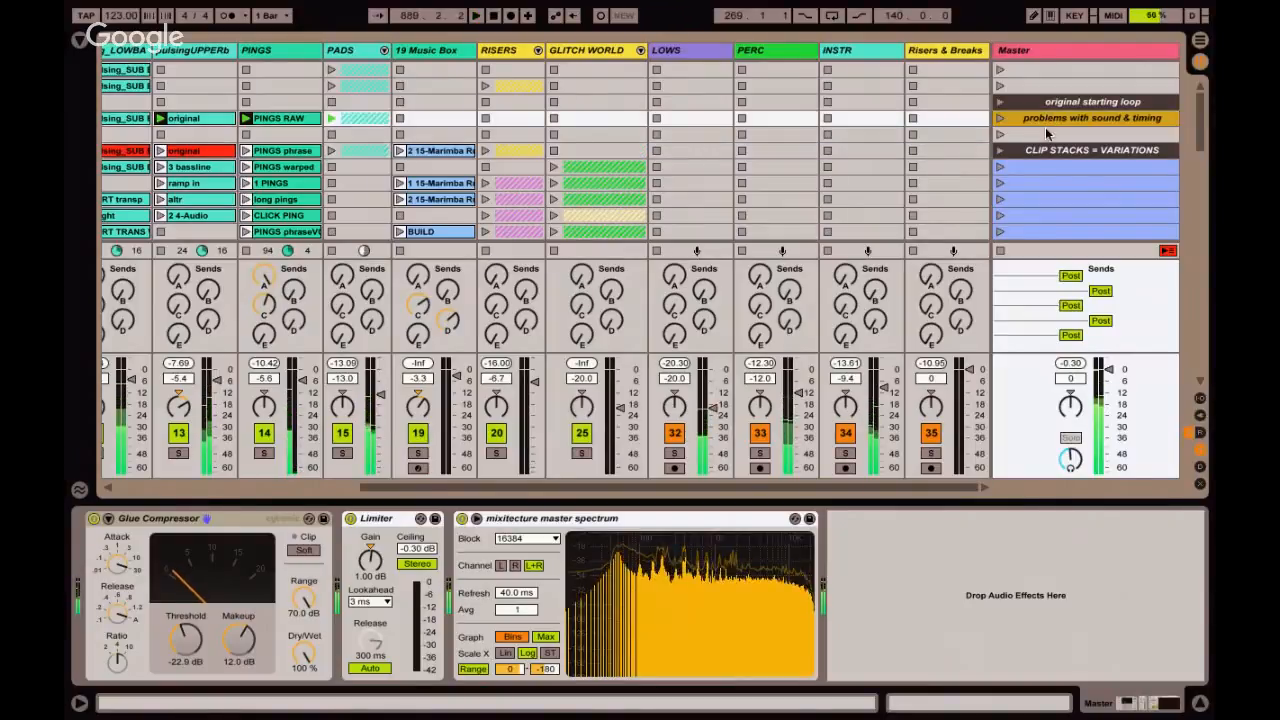
click(1000, 118)
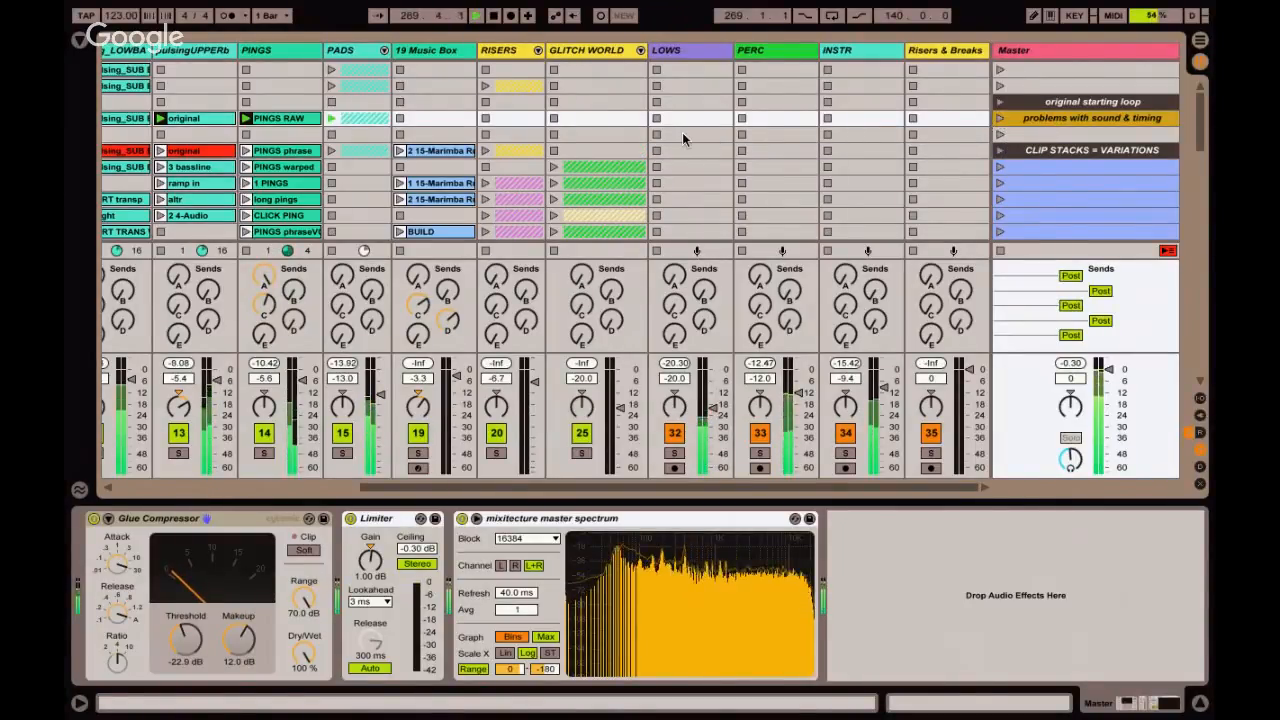
scroll(682, 132, left, 5)
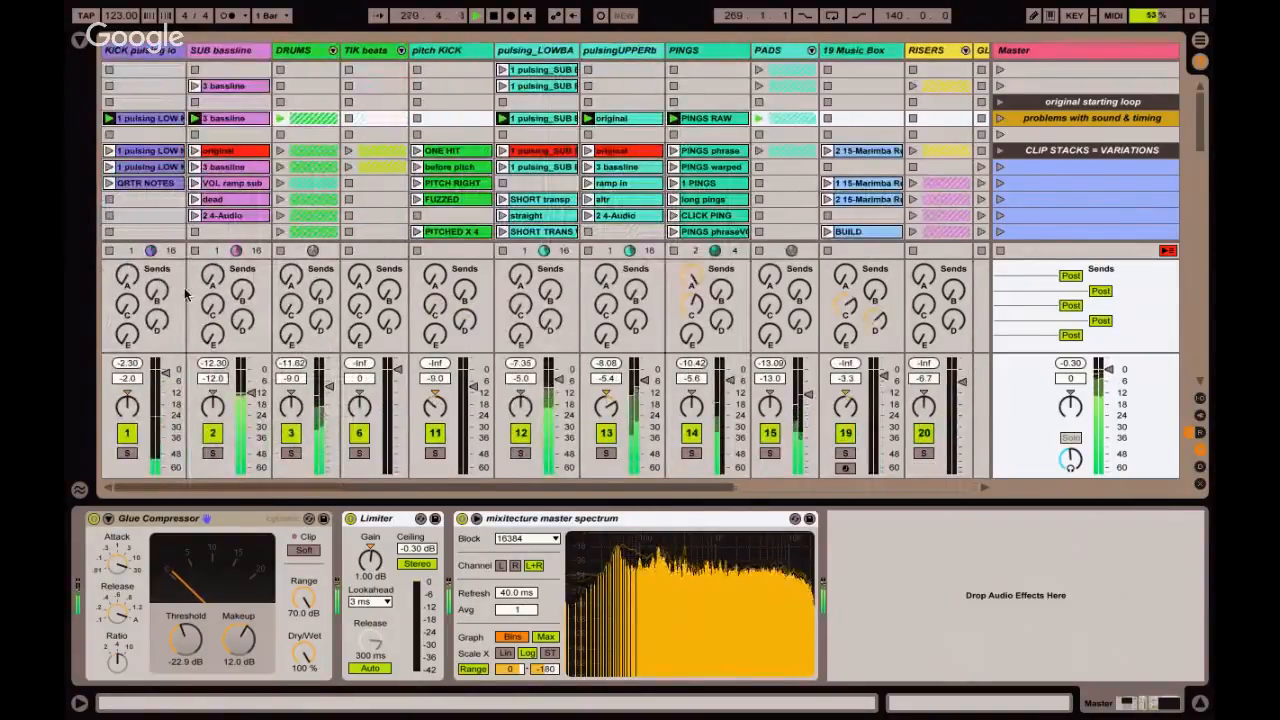
click(128, 453)
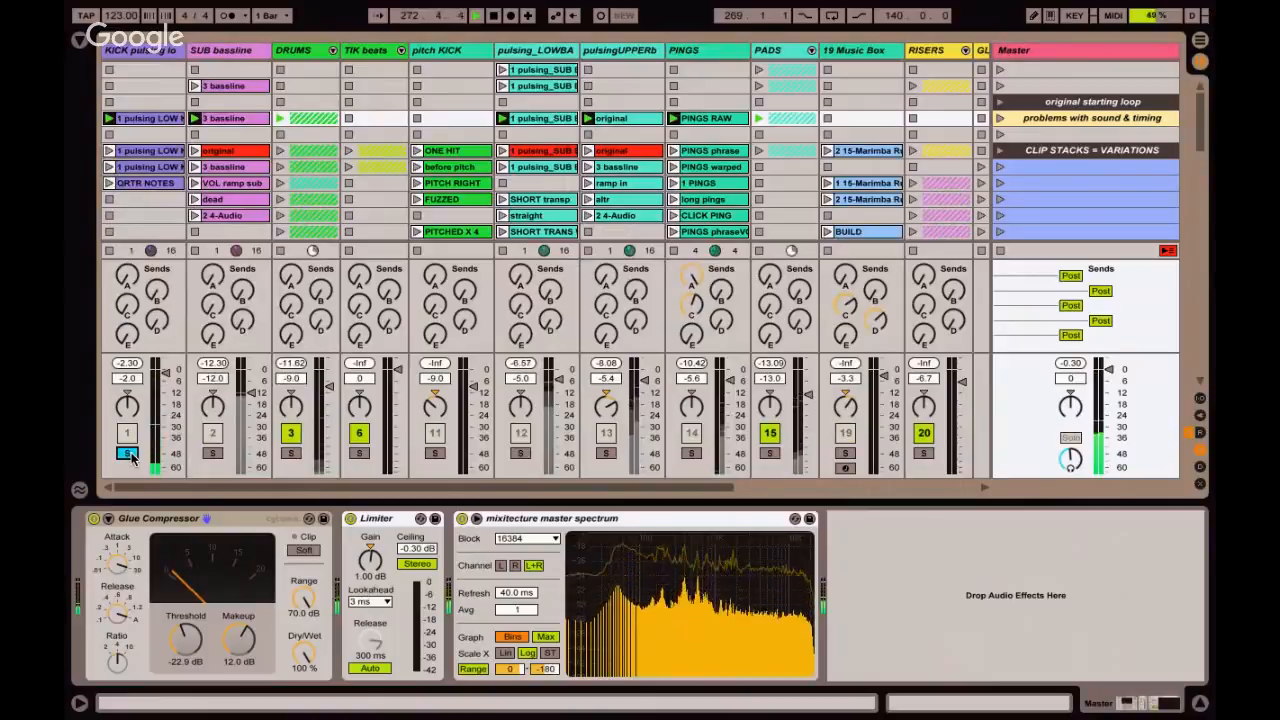
click(128, 453)
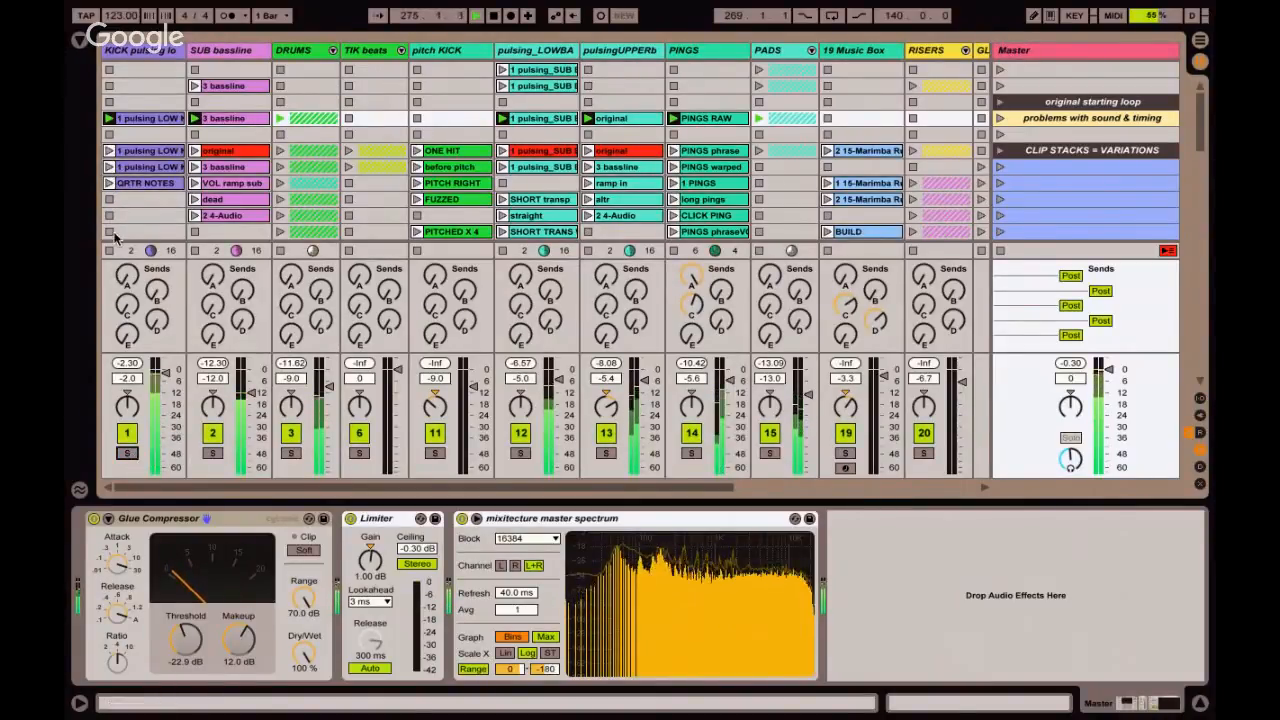
Audition the QRTR NOTES clip with the KICK pulsing track soloed, and return to the pulsing LOW clip with the solo released.
click(109, 183)
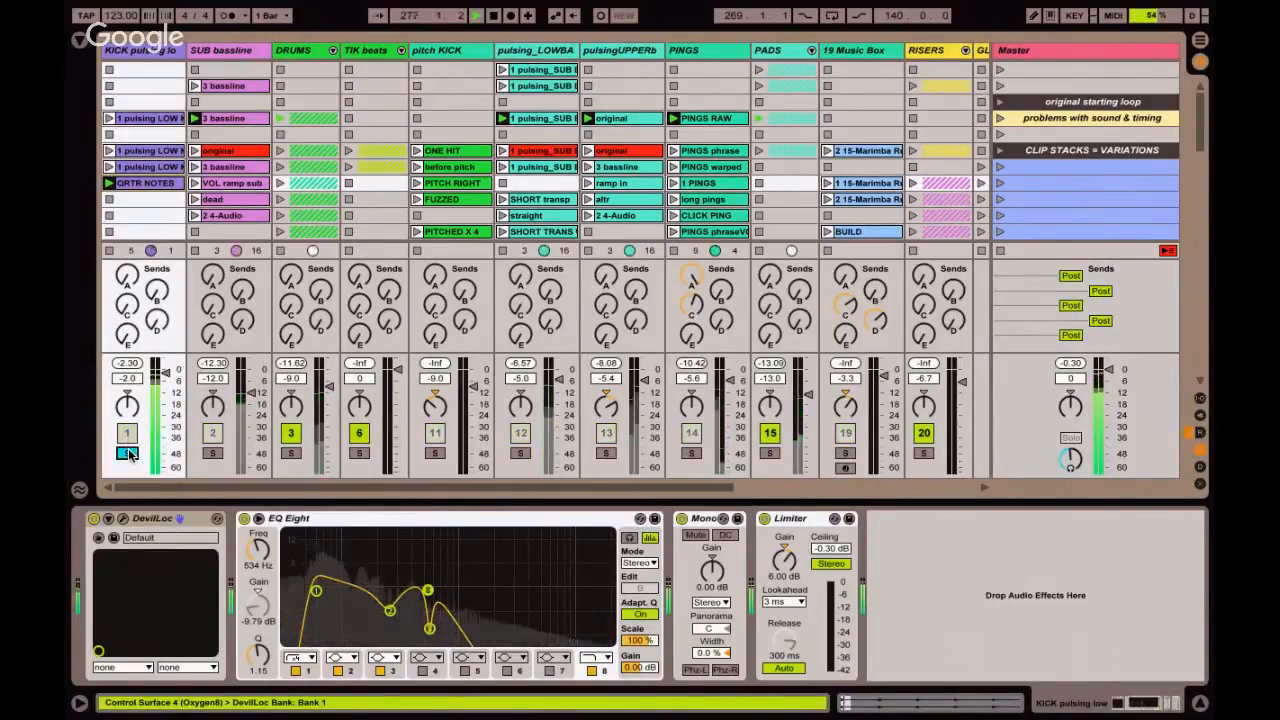
click(128, 453)
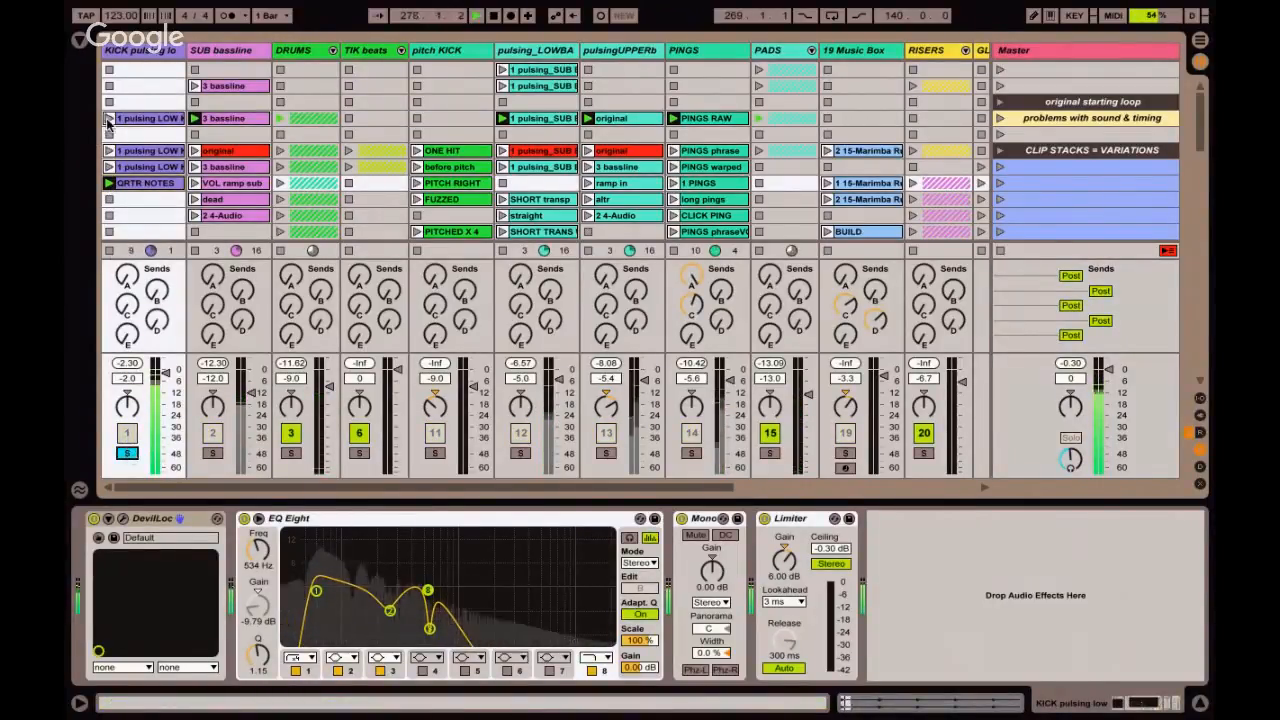
click(127, 453)
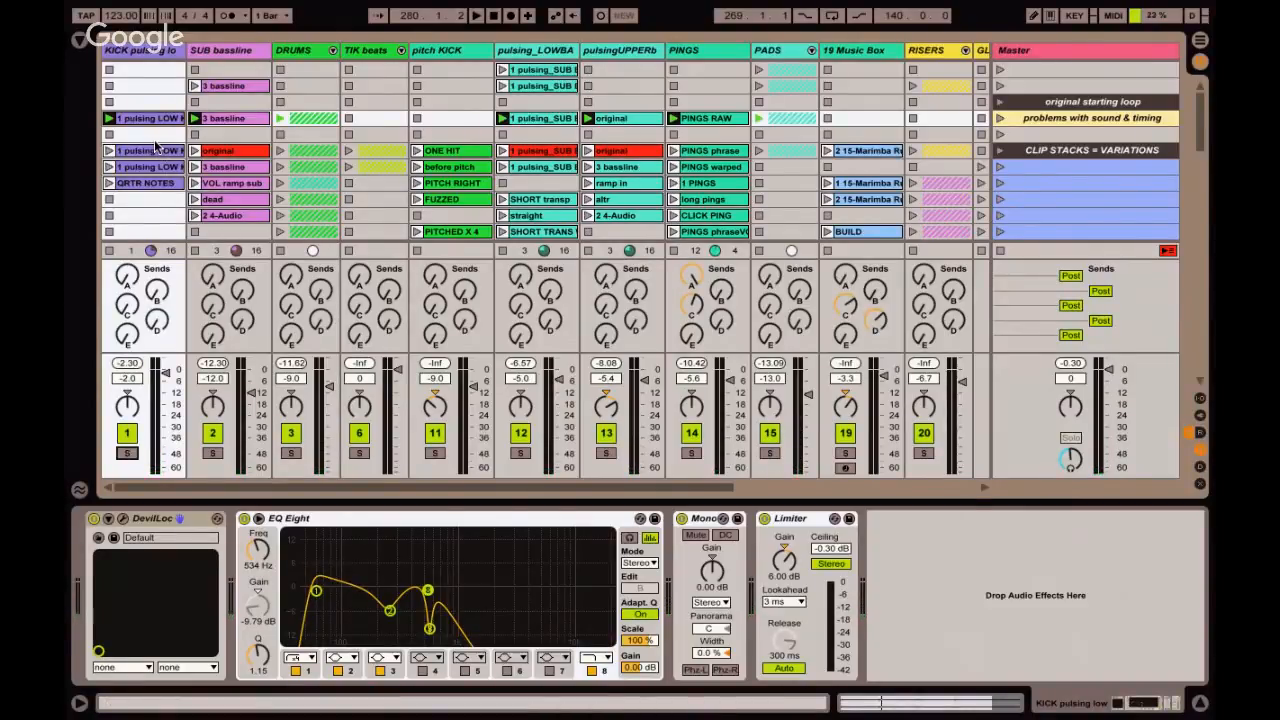
Display the SUB bassline track's effect chain and solo the track with its 3 bassline clip playing.
click(152, 185)
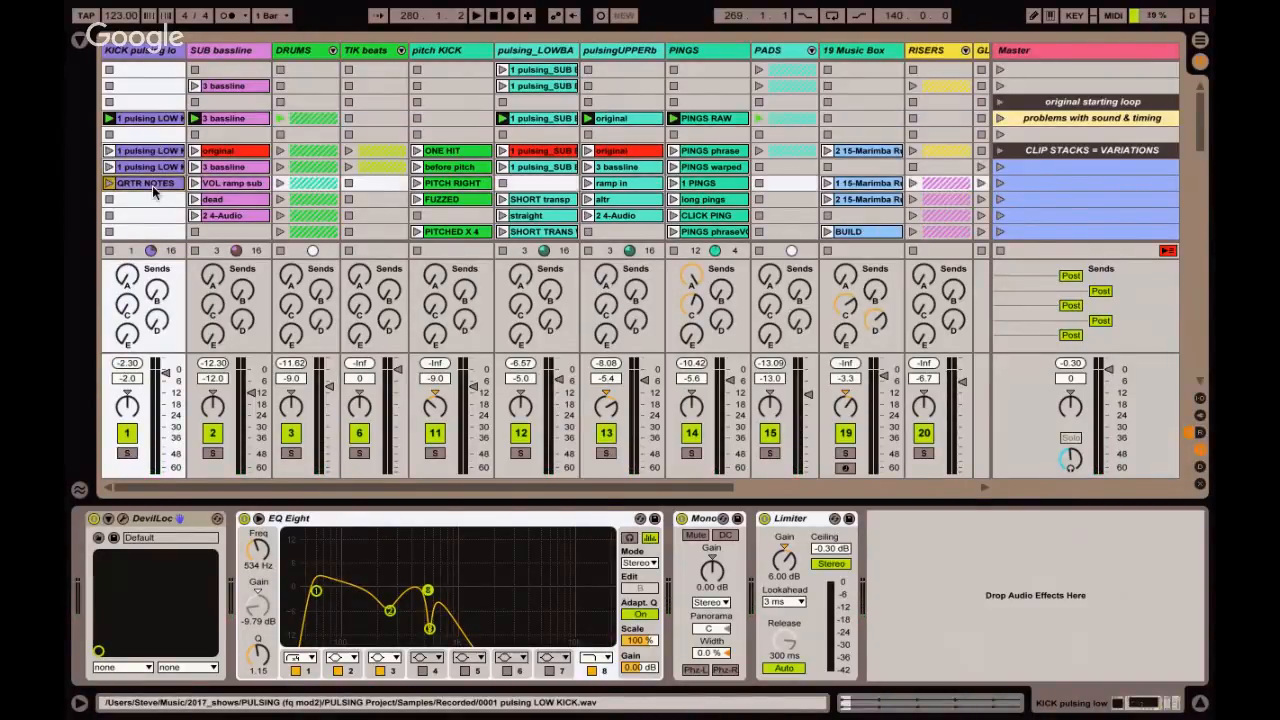
click(252, 120)
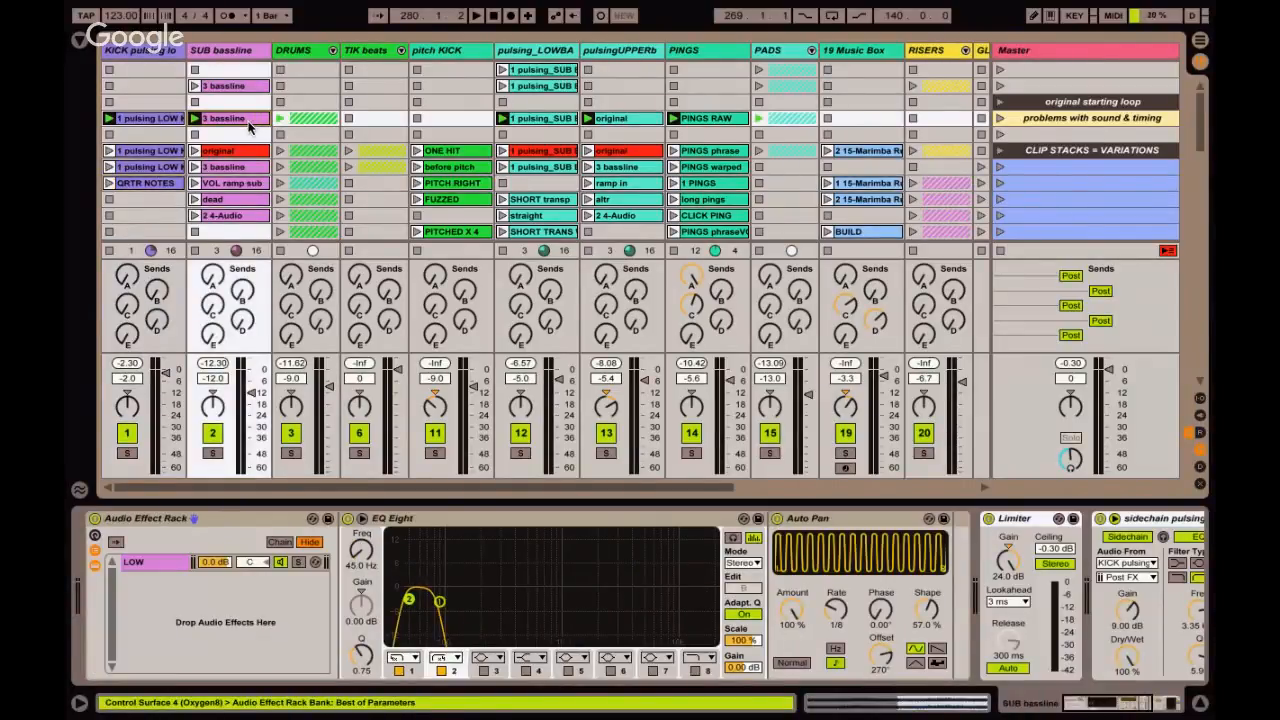
click(212, 454)
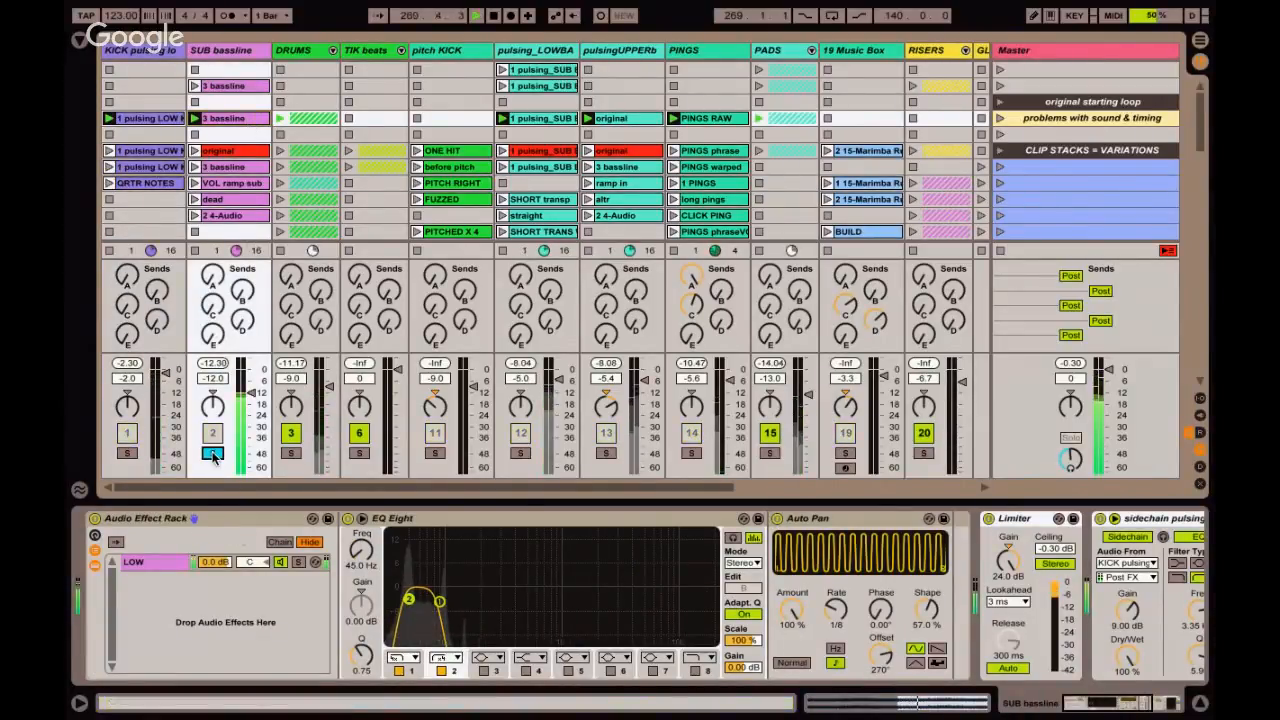
Solo the pulsing_LOWBA and pulsingUPPERb tracks together and the upper one alone, and release both solos.
click(520, 454)
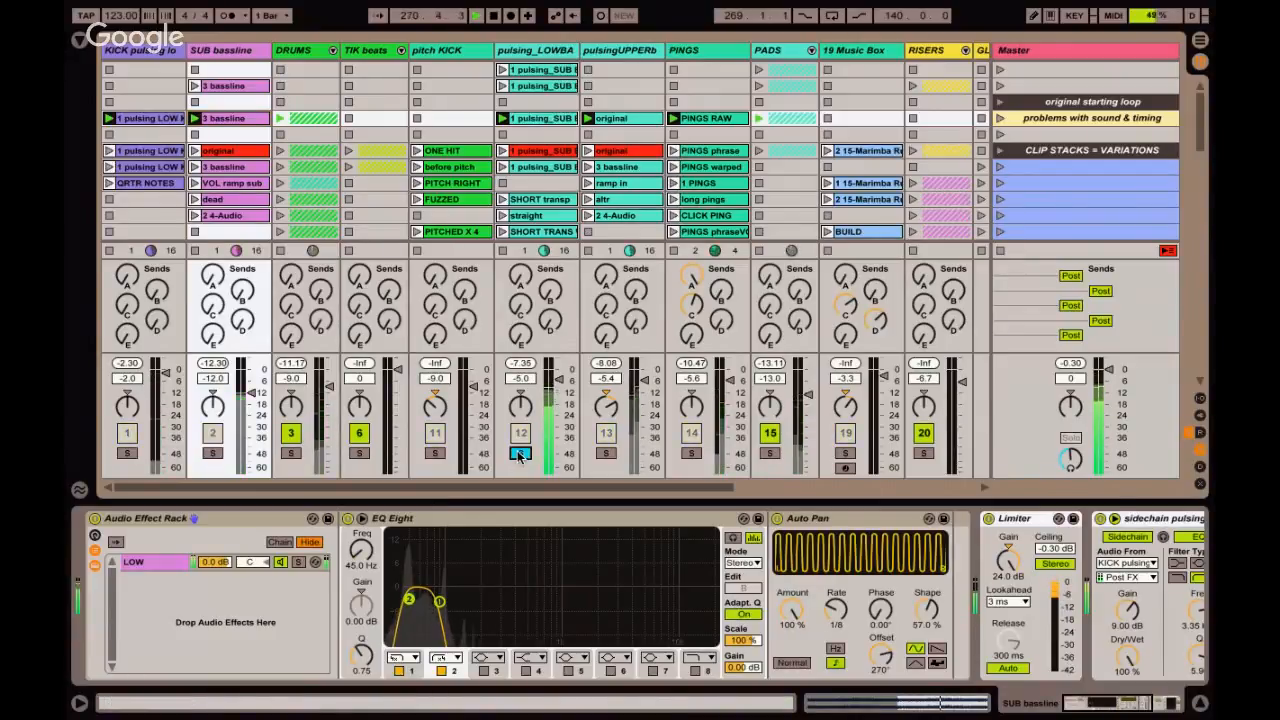
ctrl+click(606, 453)
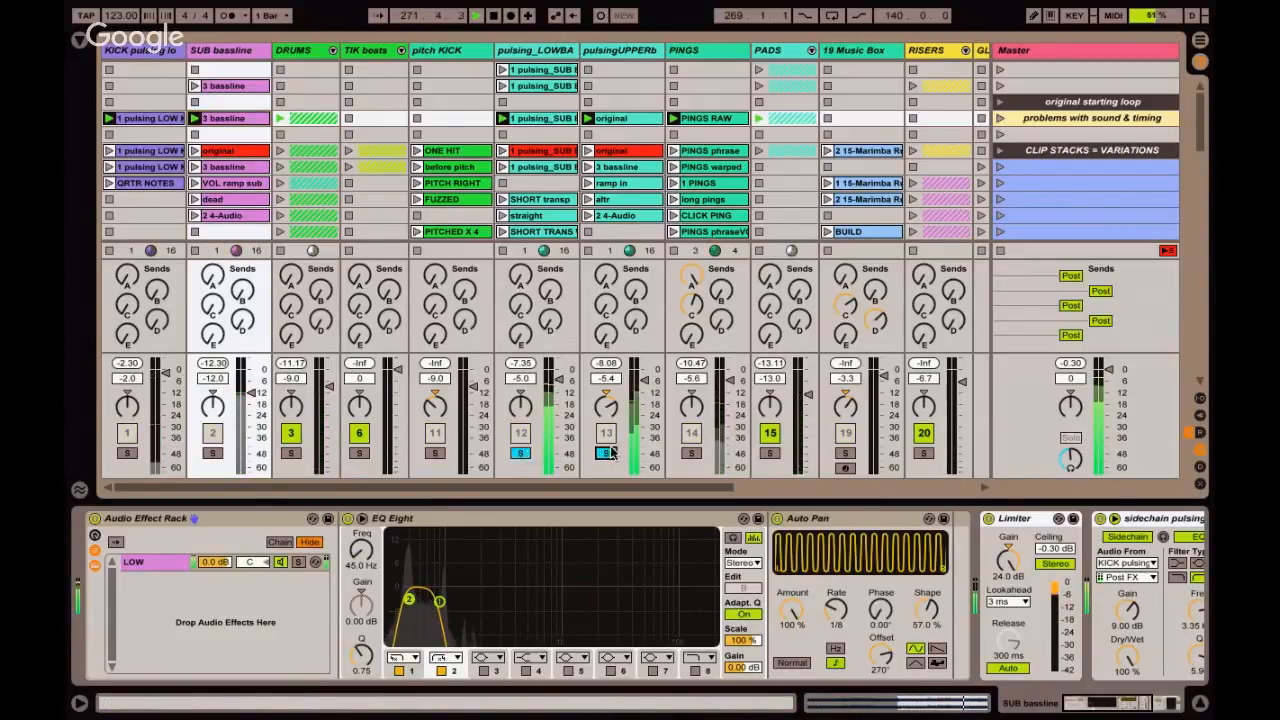
click(607, 453)
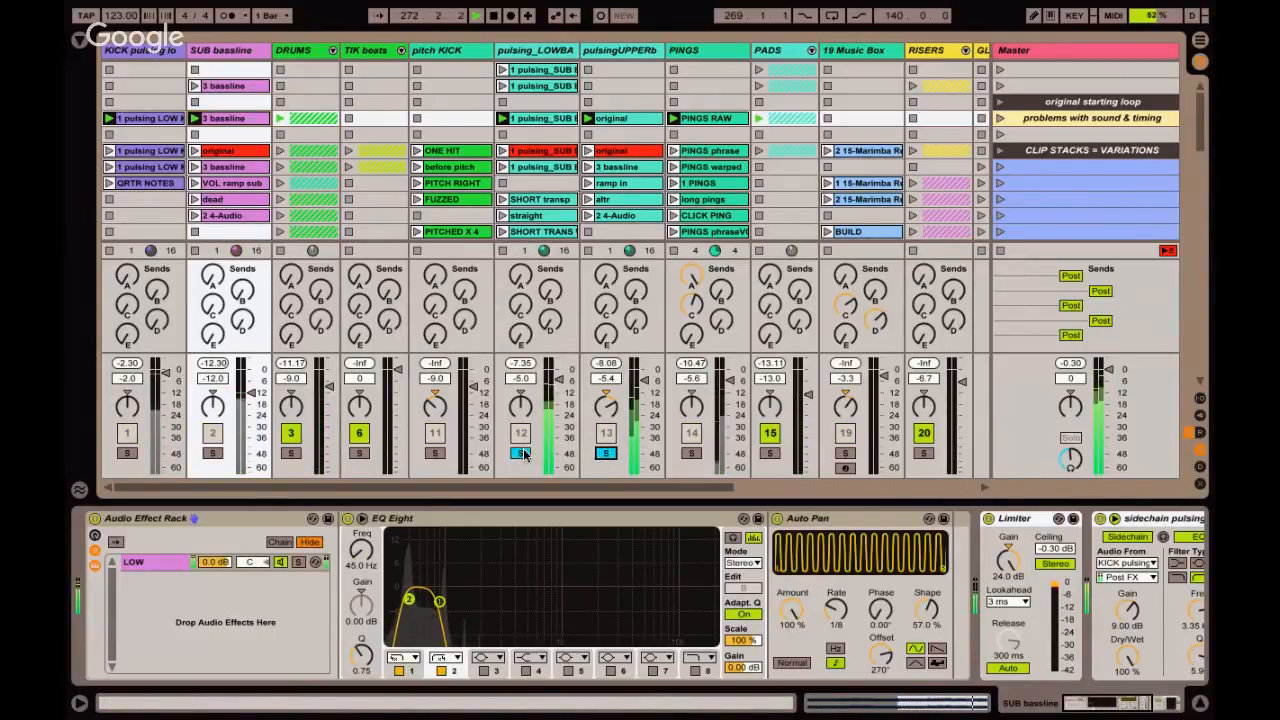
click(606, 454)
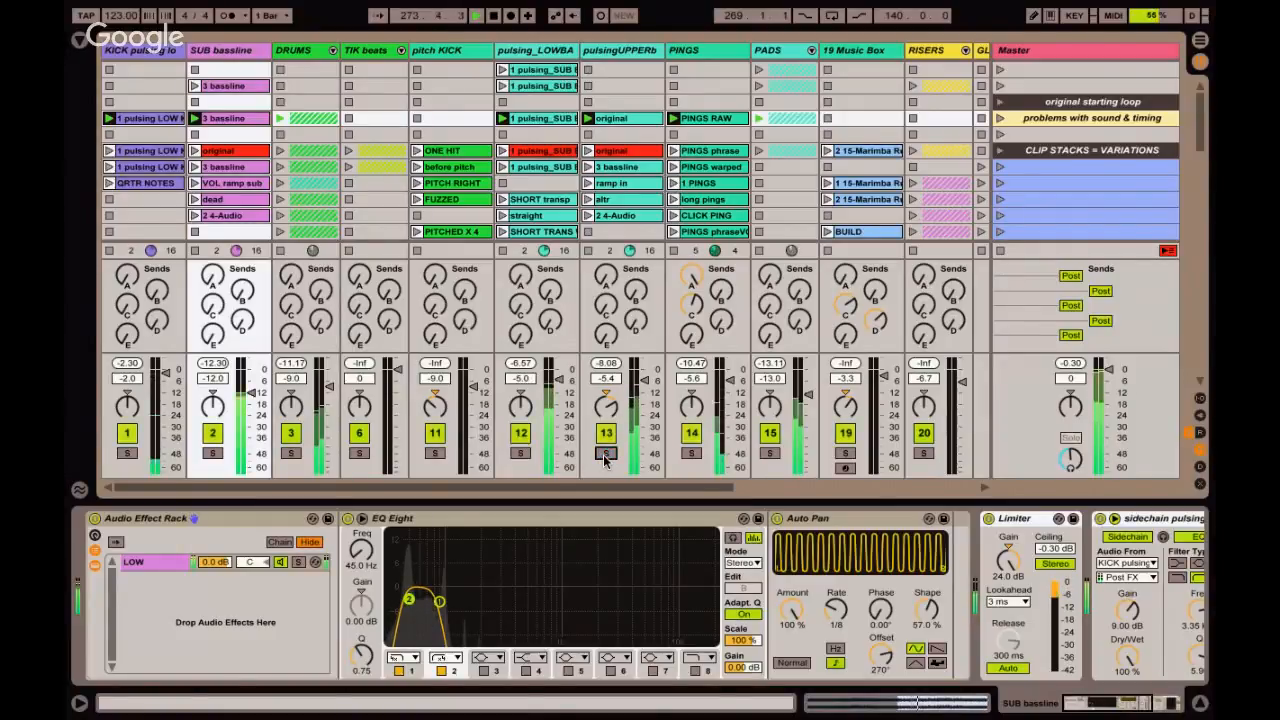
Solo the PINGS track together with the DRUMS group and display the PINGS effect chain.
click(691, 453)
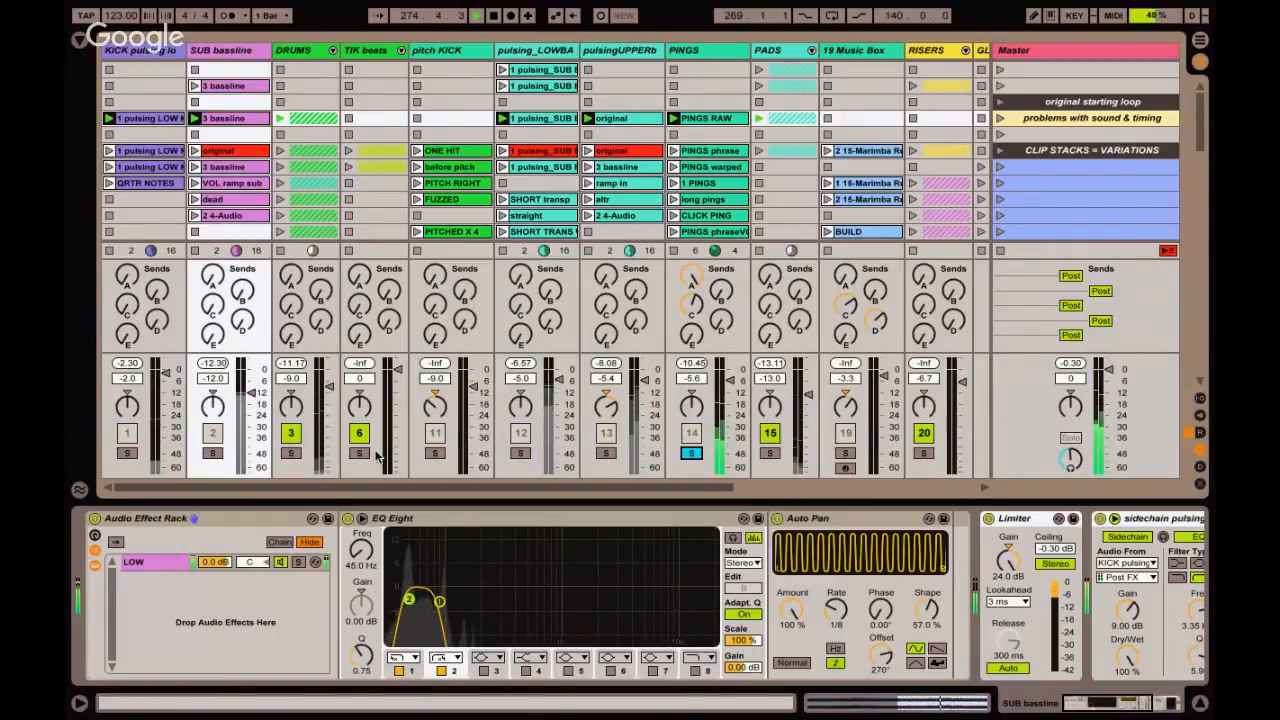
click(290, 453)
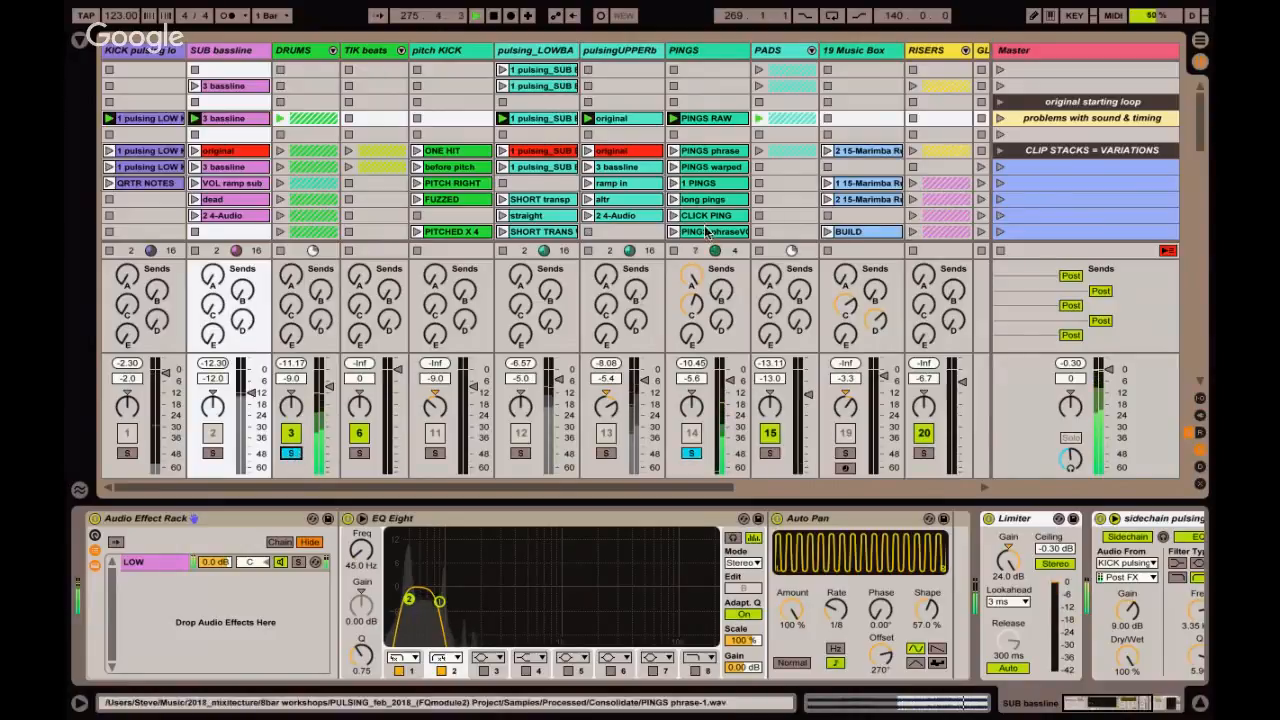
click(702, 118)
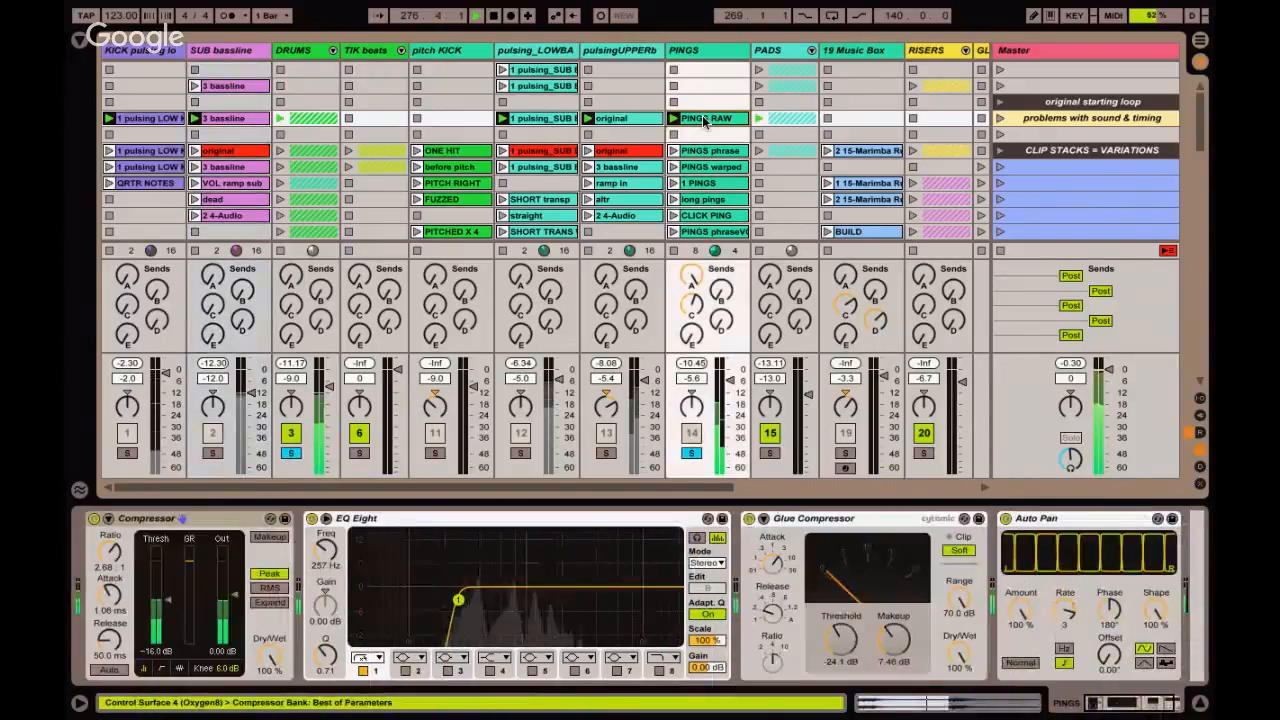
Display the PINGS RAW clip, audition PINGS warped in its place, and stop playback with the PINGS solo released.
double_click(702, 118)
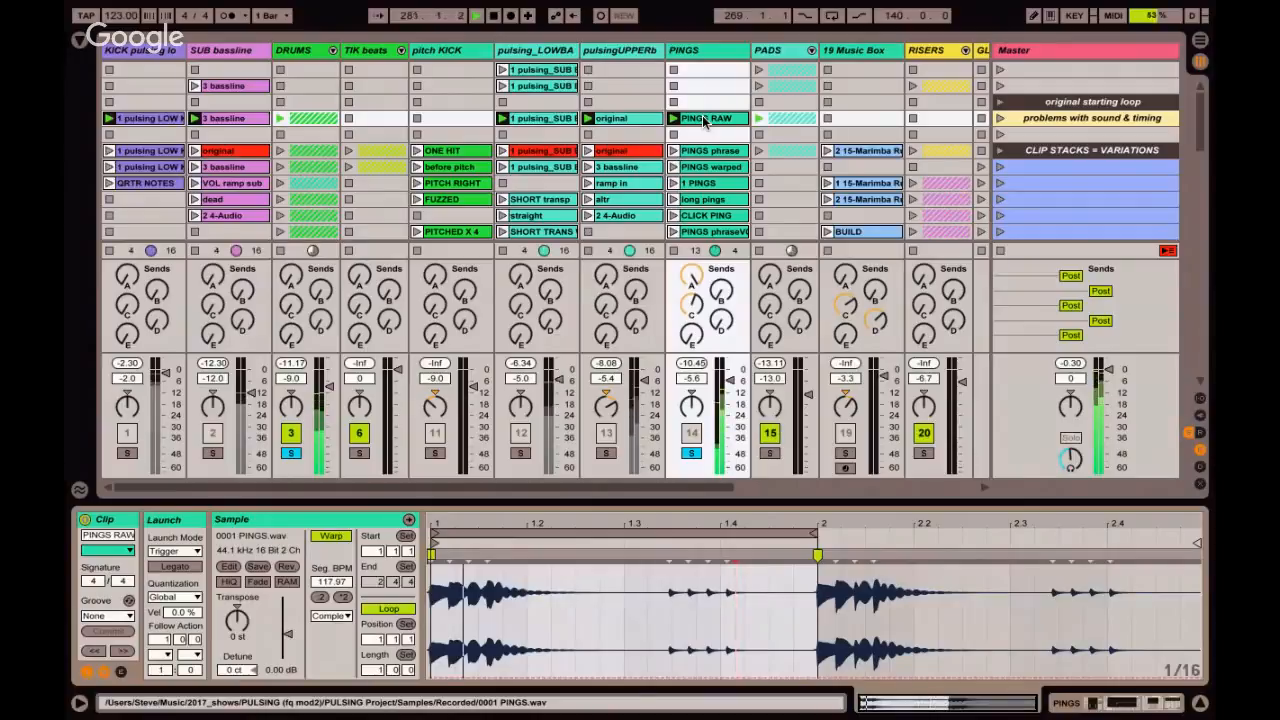
scroll(704, 120, down, 1)
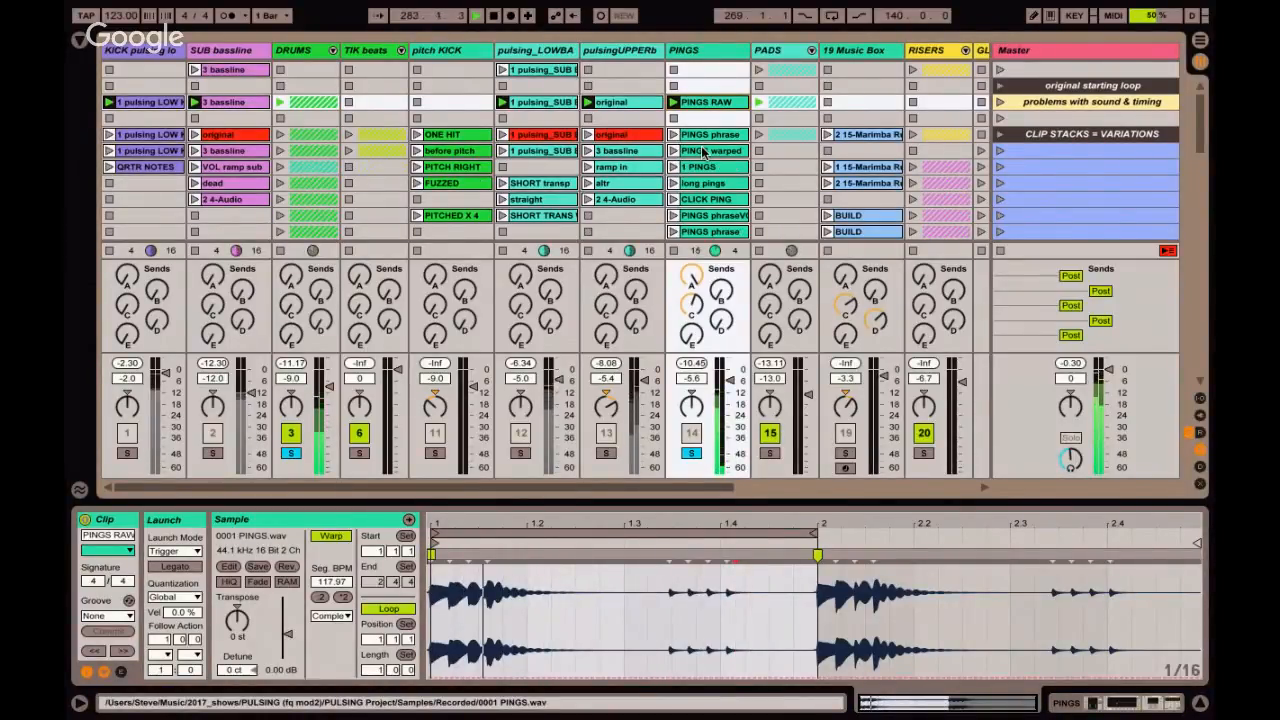
click(676, 151)
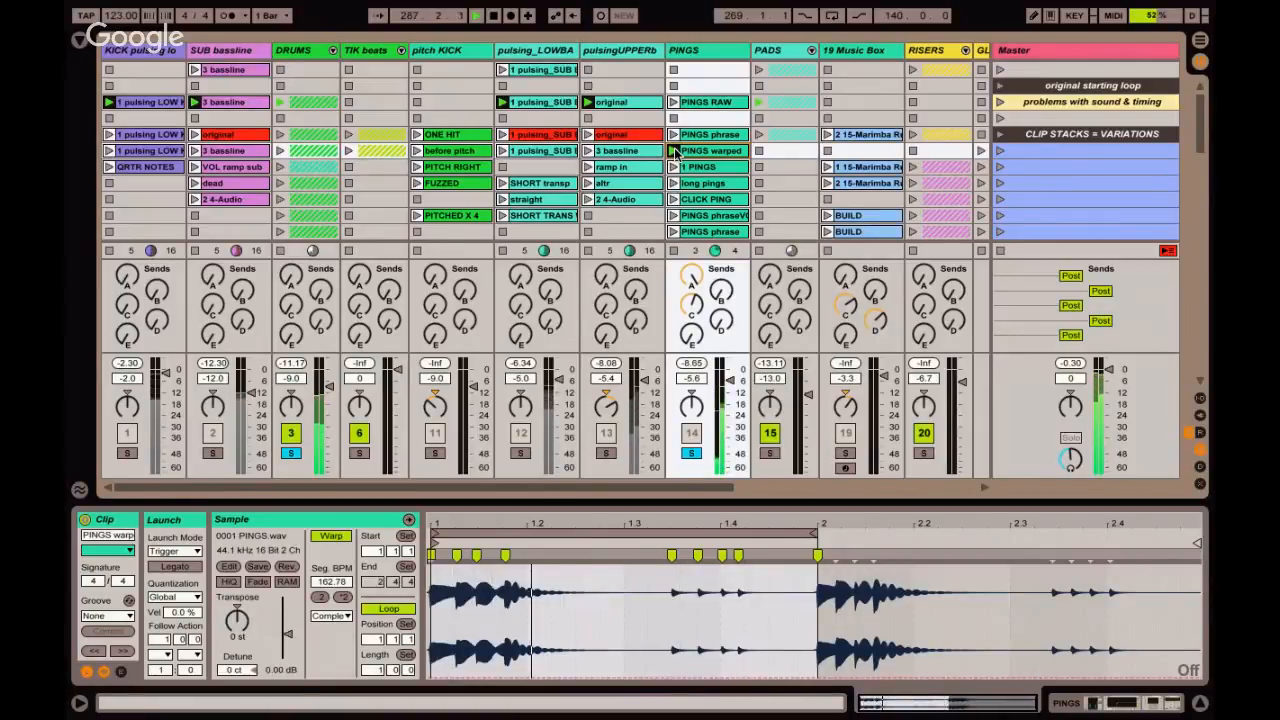
click(692, 455)
key(space)
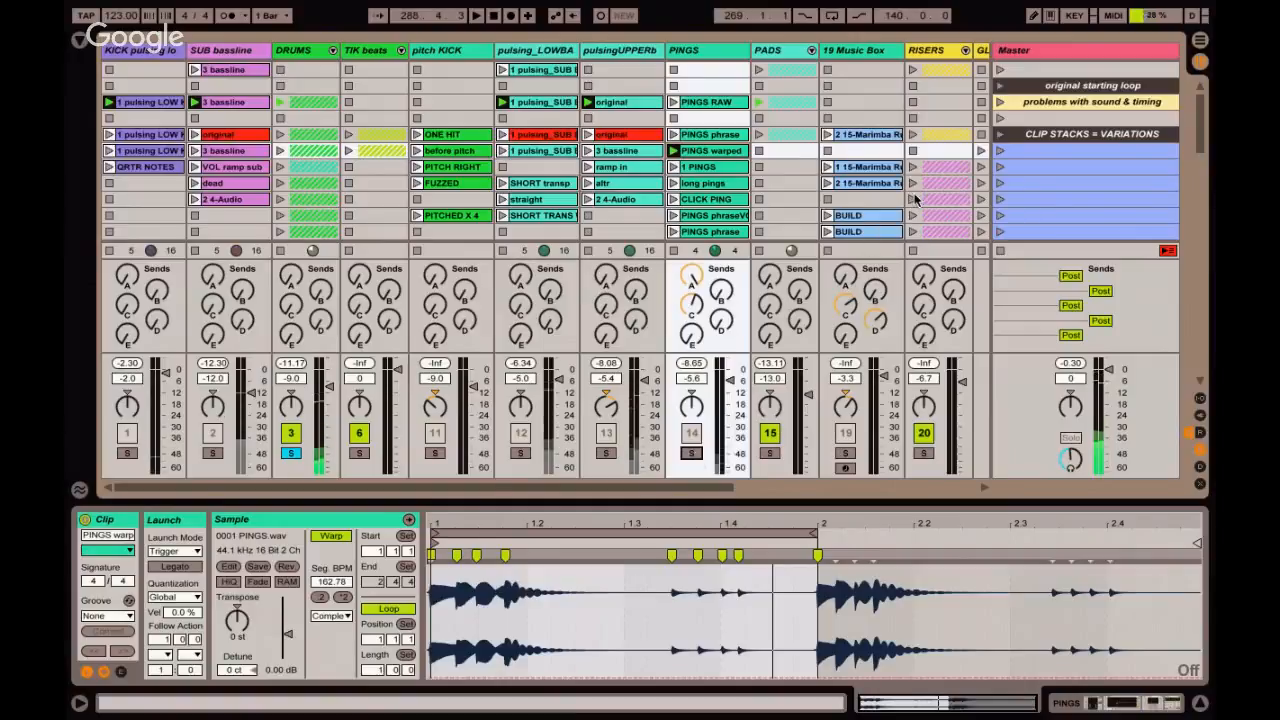
Select the "problems with sound & timing" scene and look across its tracks as far as the LOWS, PERC and INSTR buses.
click(1030, 101)
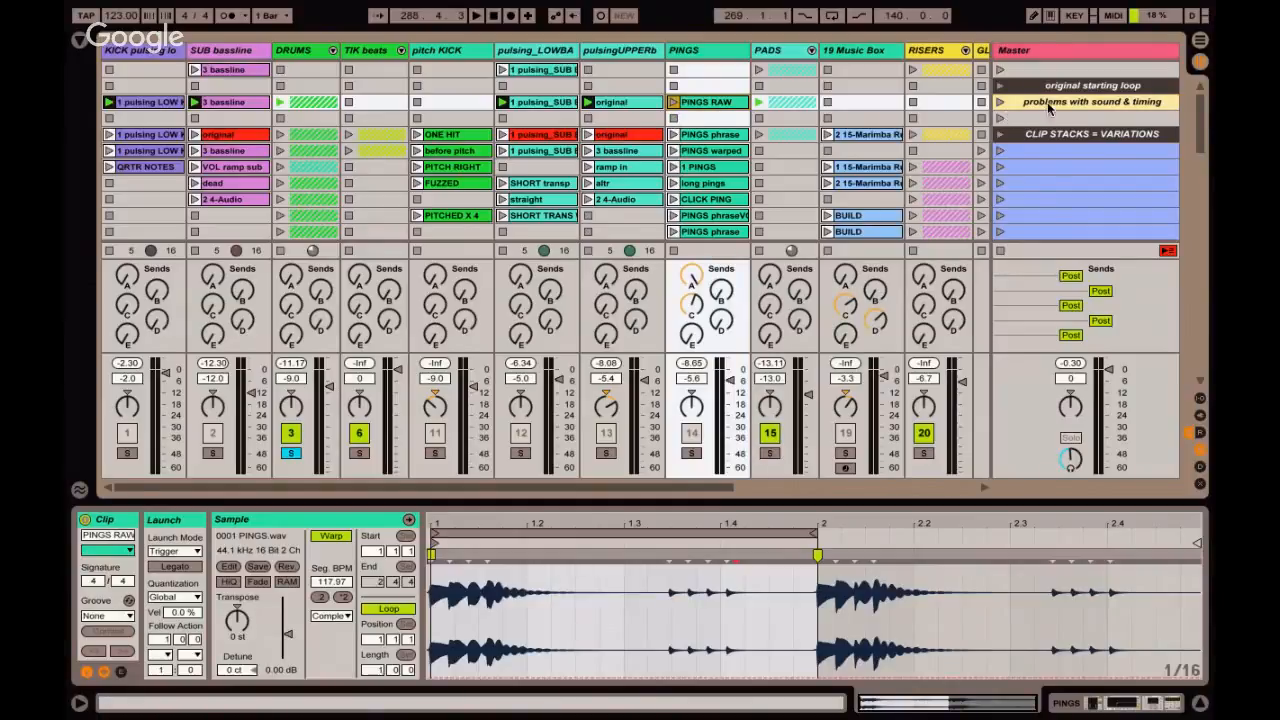
scroll(1047, 102, right, 5)
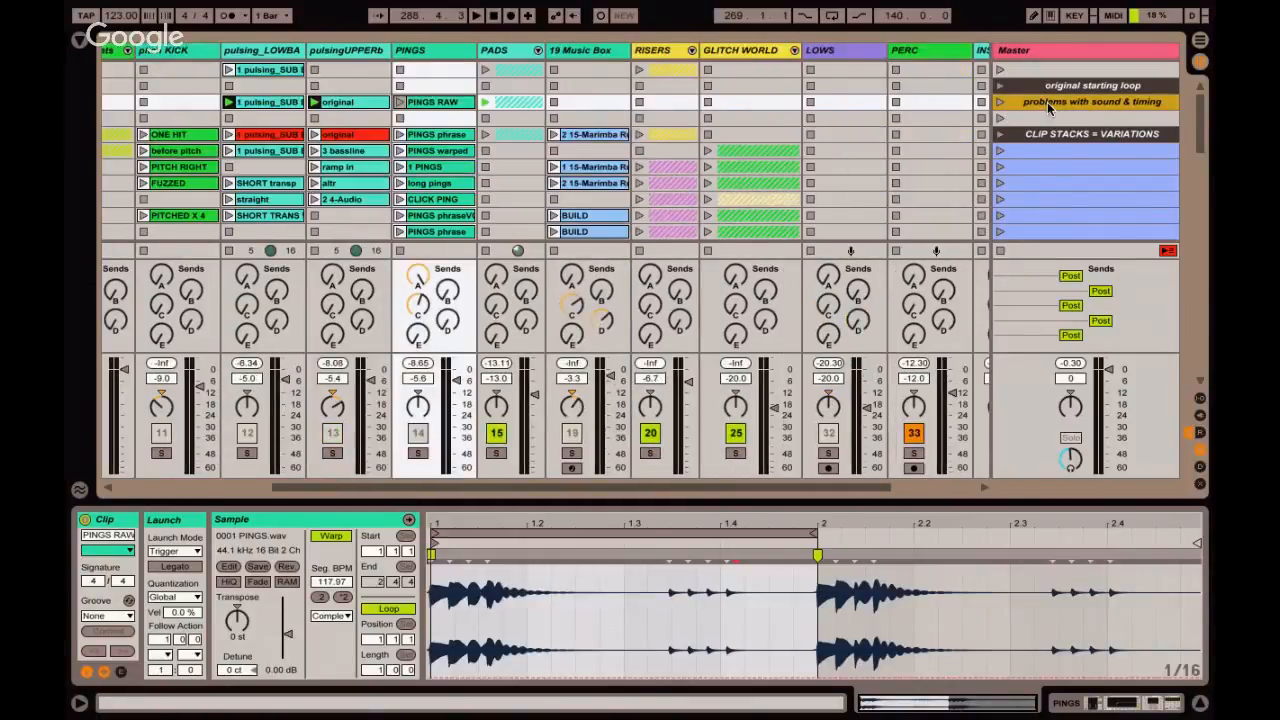
scroll(1047, 102, right, 1)
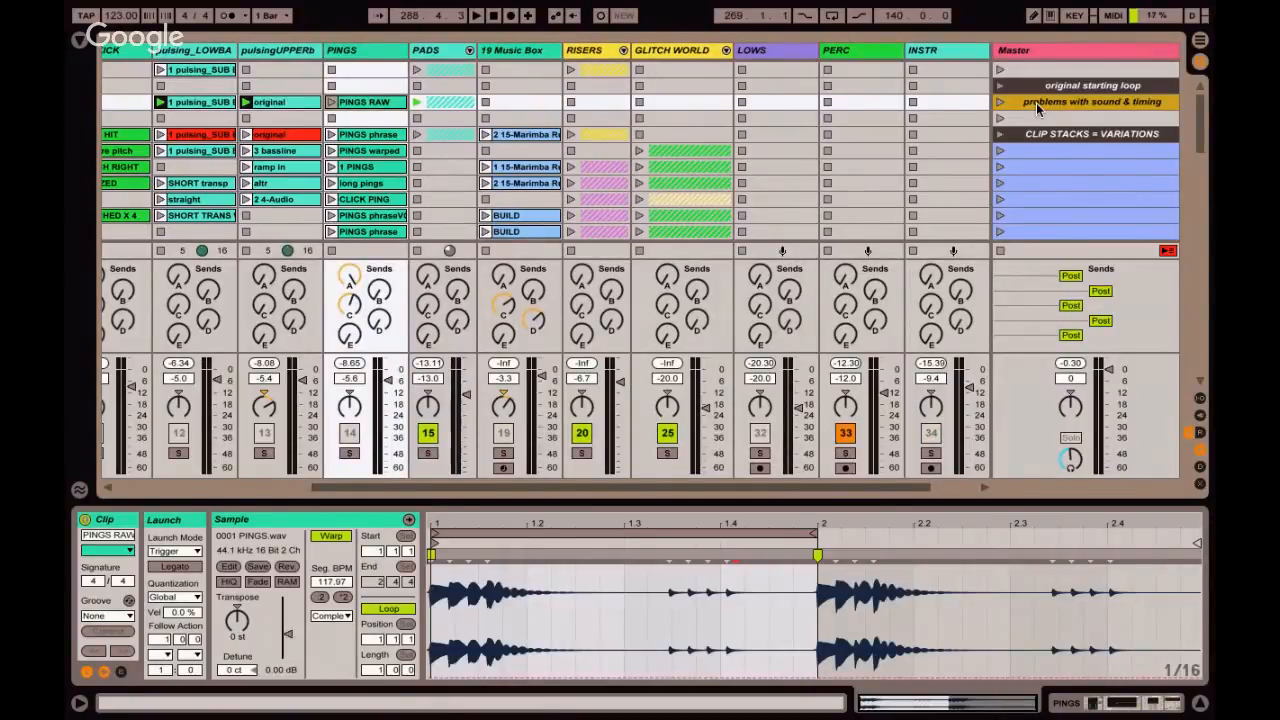
scroll(1036, 102, left, 3)
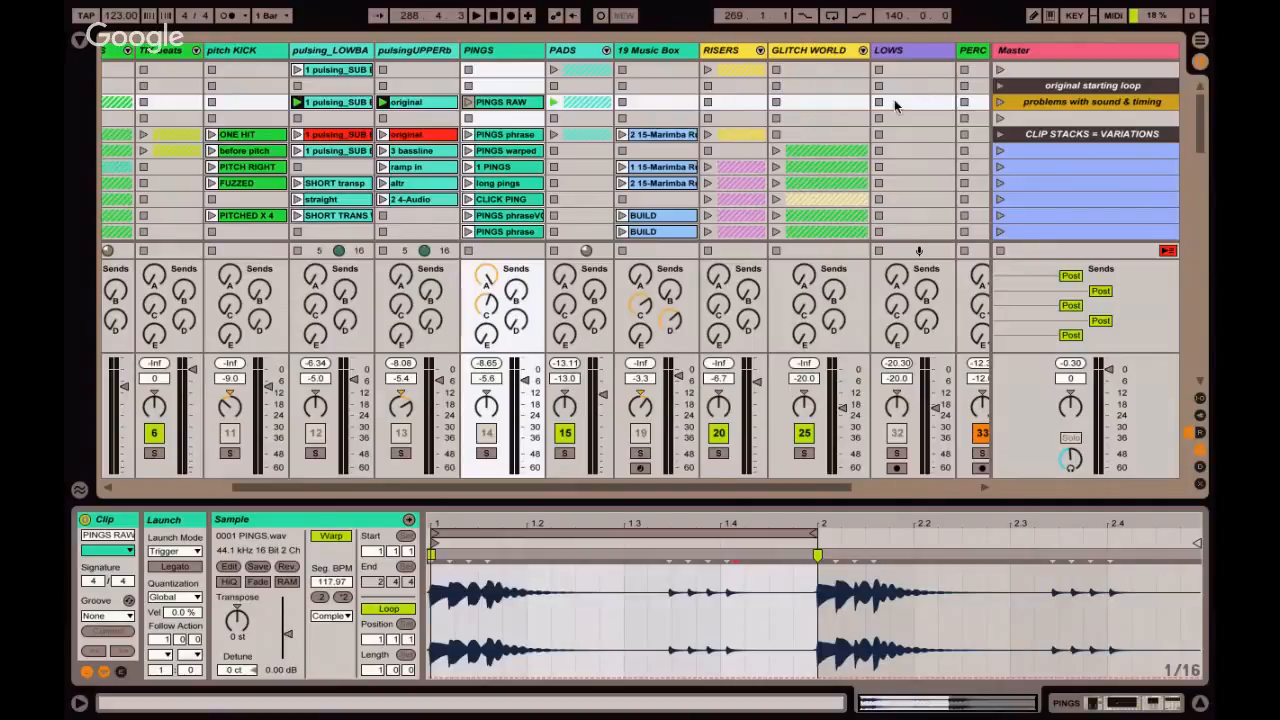
scroll(894, 99, left, 1)
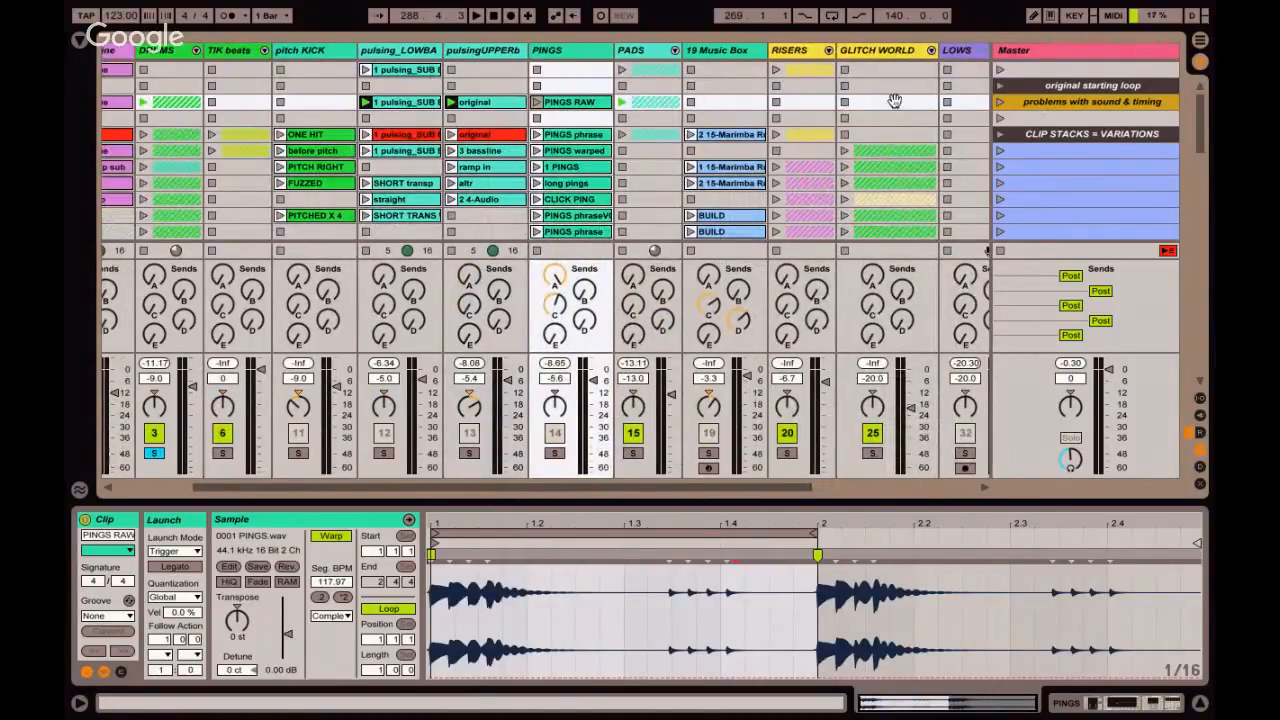
Hide the sends and the clip detail view, and stop all clips.
key(ctrl+alt+s)
key(ctrl+alt+l)
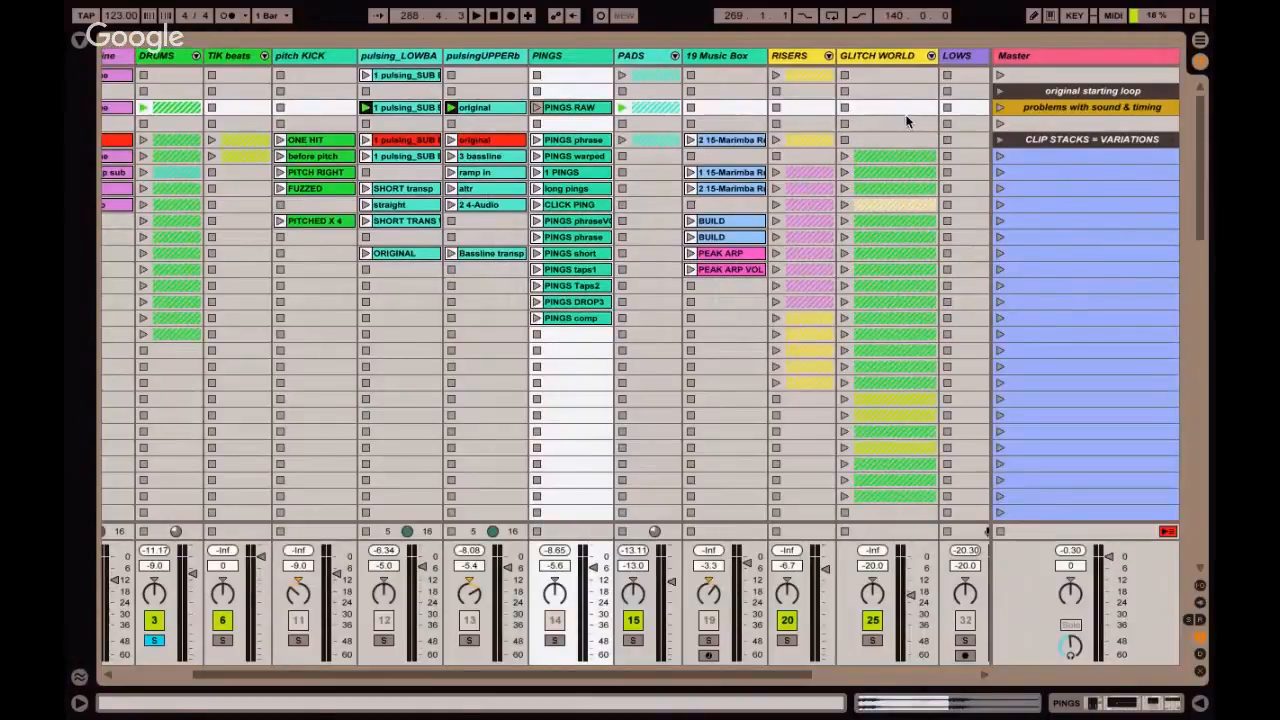
click(1000, 531)
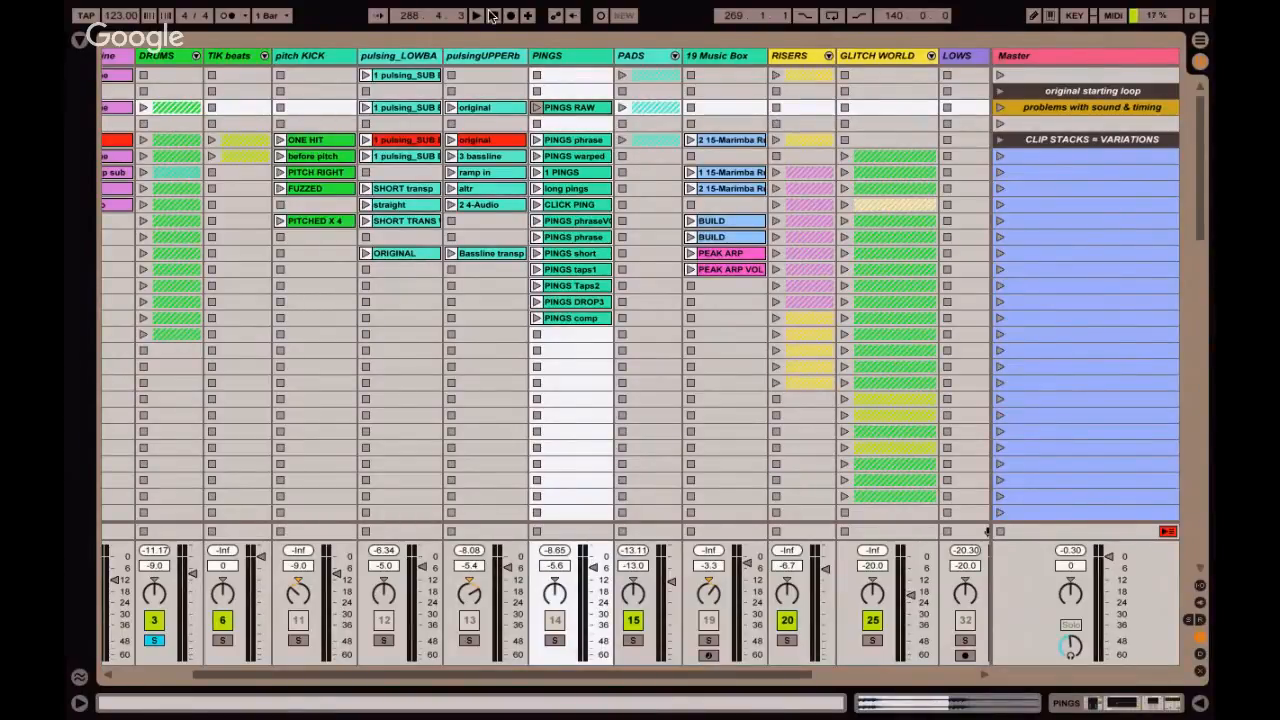
Select the KICK pulsing, SUB bassline, DRUMS, TIK beats and pitch KICK tracks in turn to present the source tracks.
scroll(480, 62, left, 3)
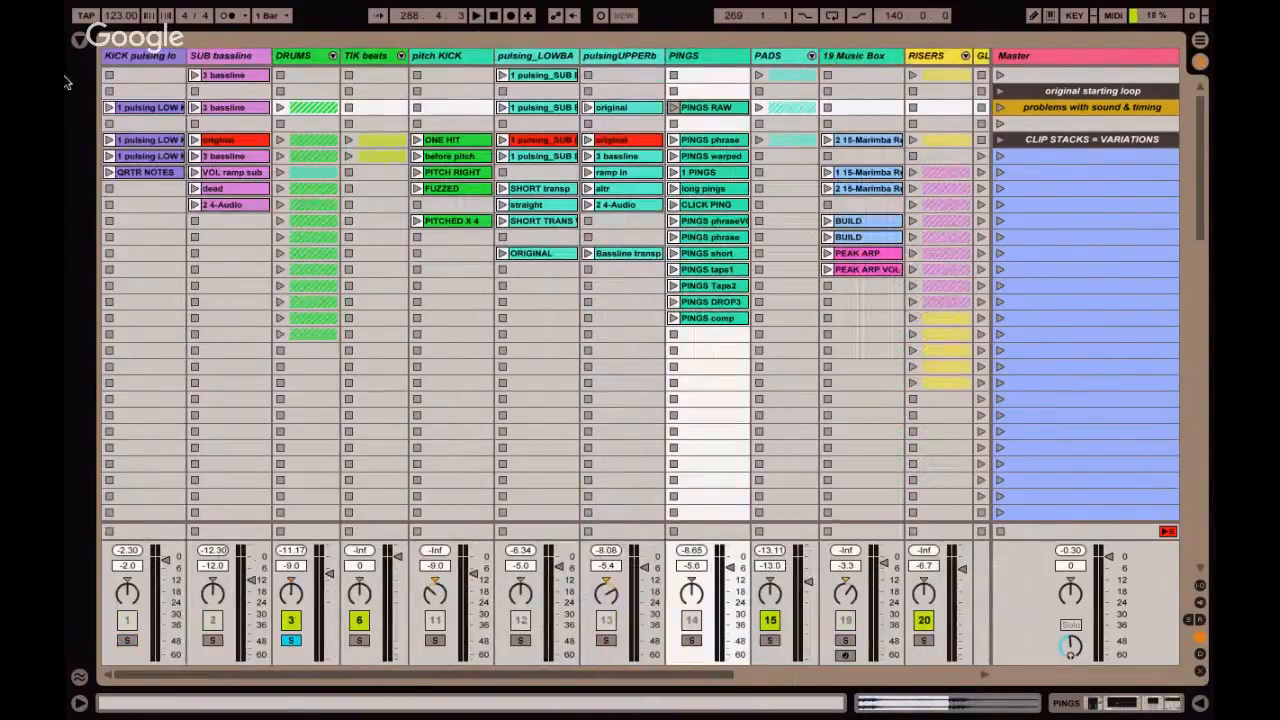
click(126, 58)
click(208, 57)
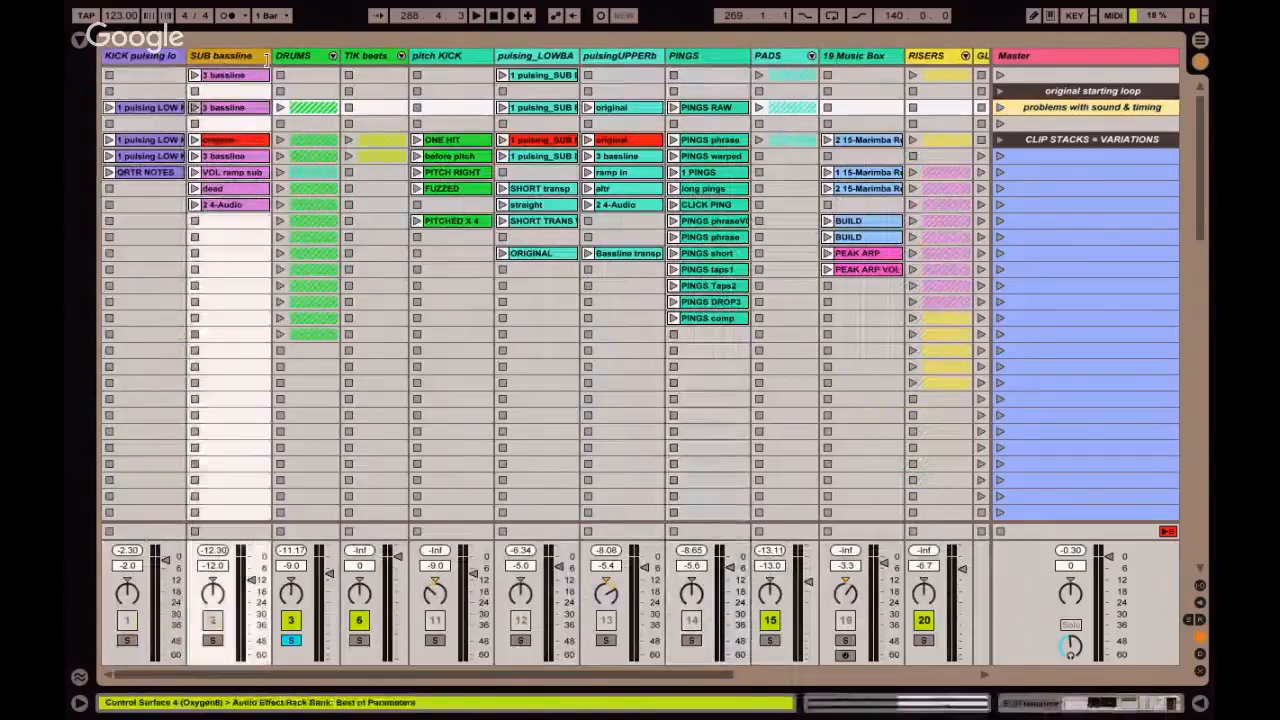
click(301, 56)
click(373, 56)
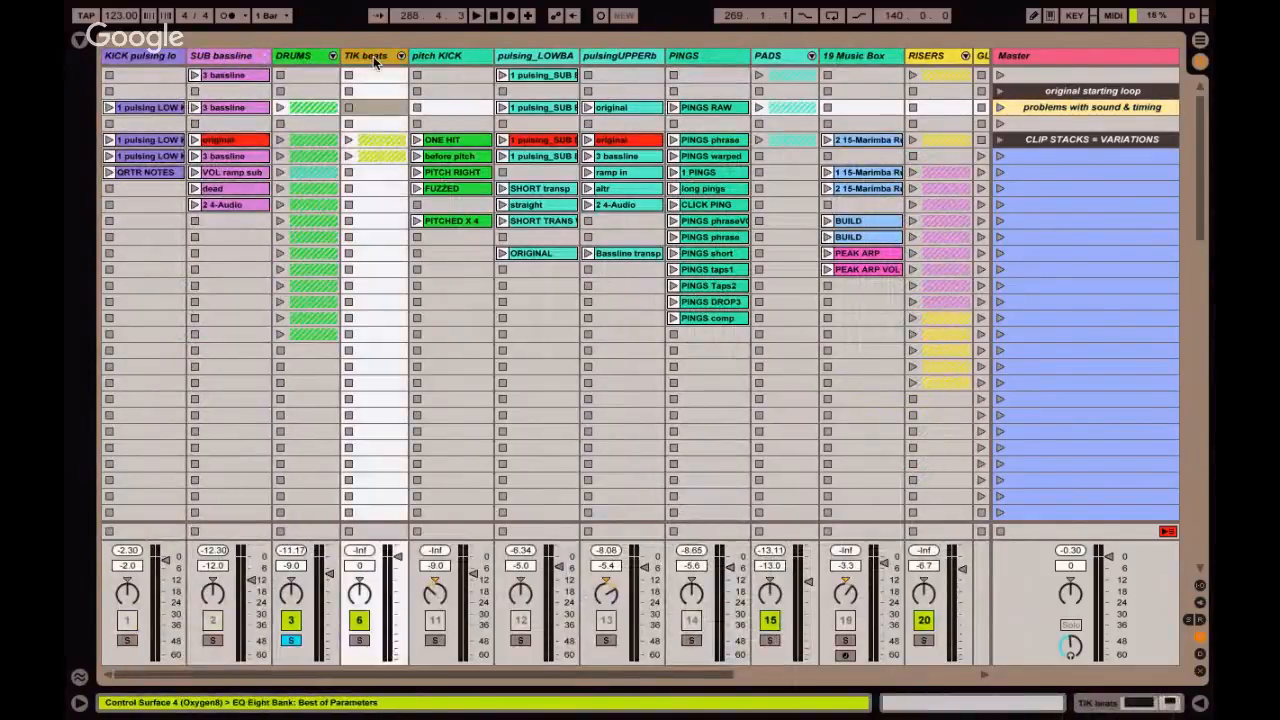
click(441, 55)
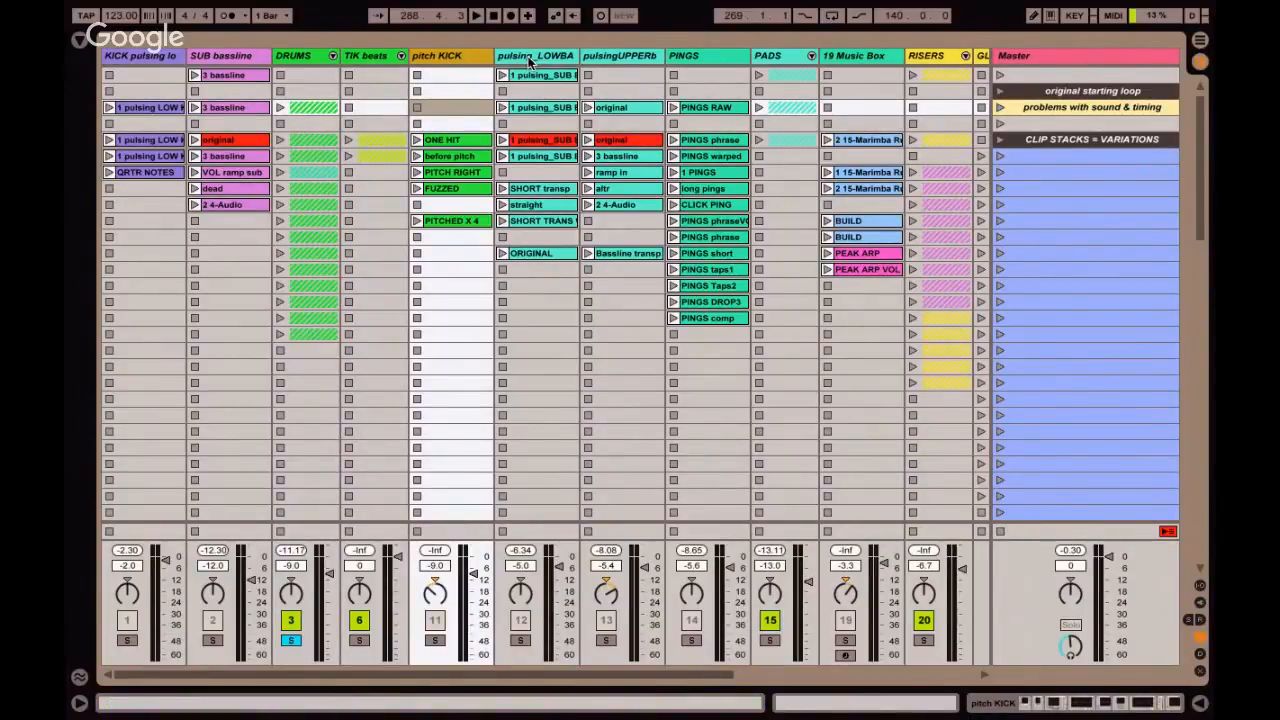
Select the PERC, INSTR, LOWS and Risers & Breaks bus tracks in turn to present the routing.
scroll(530, 62, right, 5)
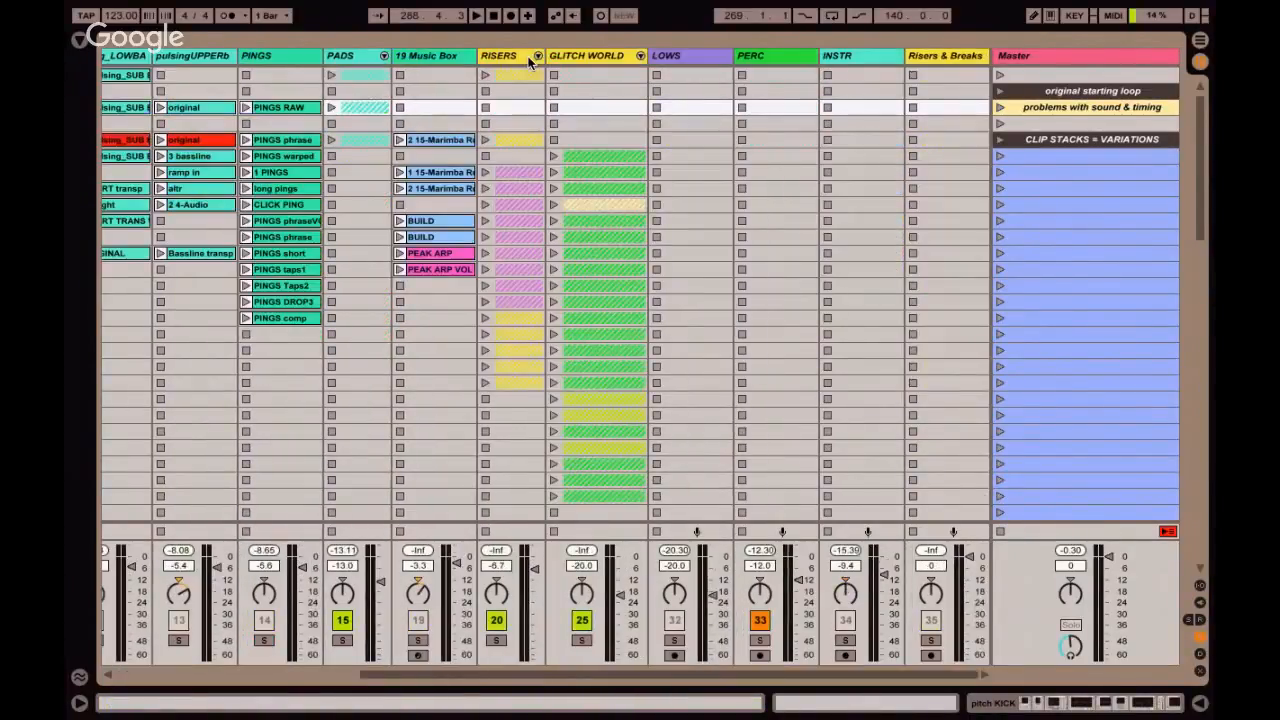
click(767, 57)
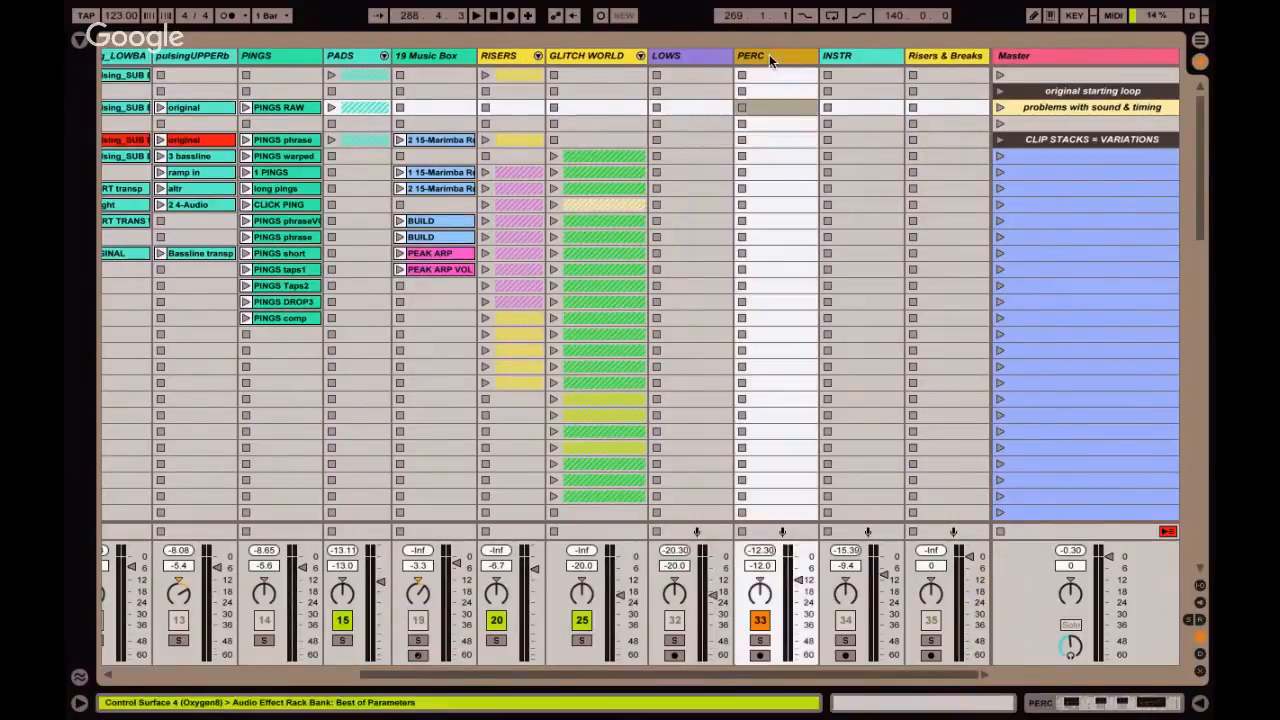
click(862, 57)
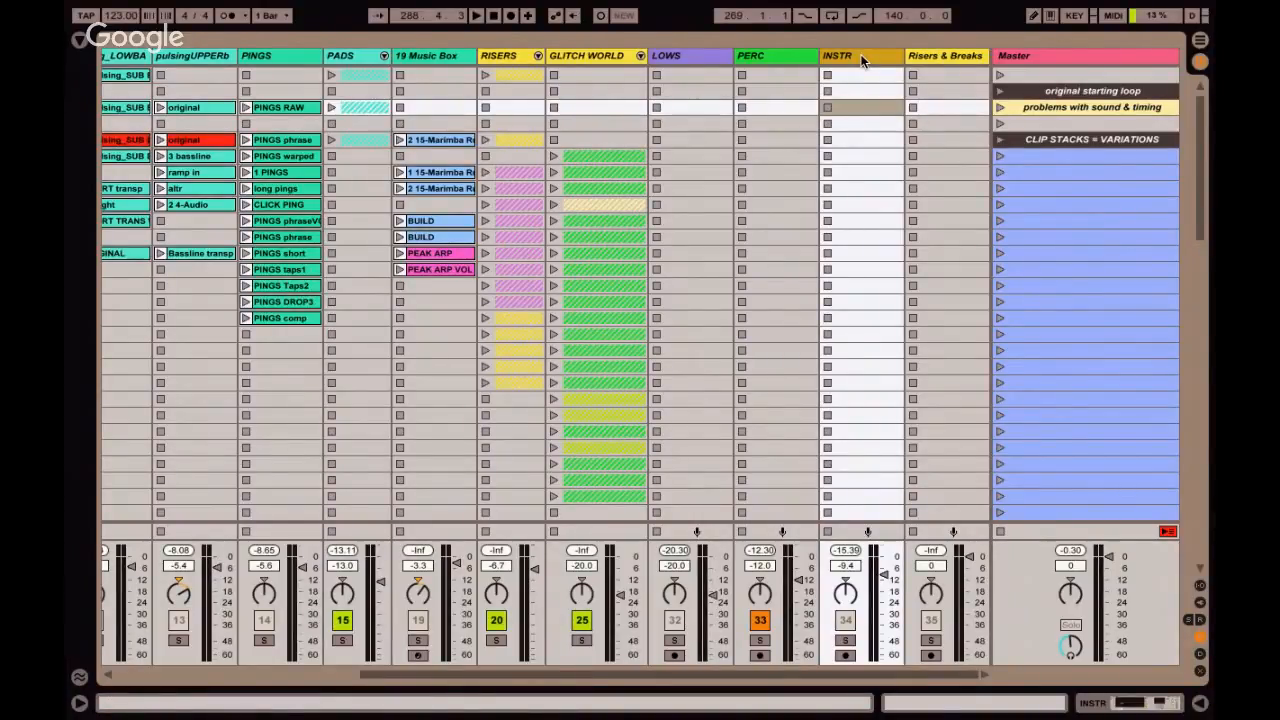
click(695, 58)
click(769, 59)
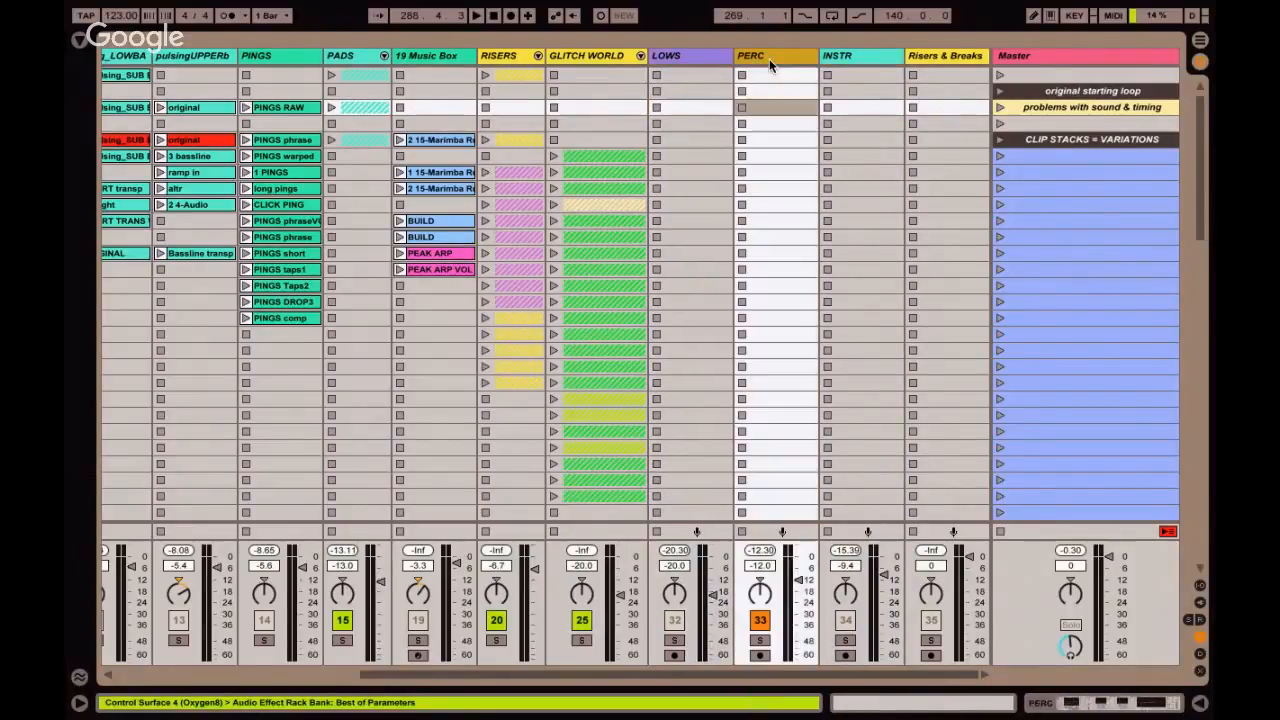
click(853, 58)
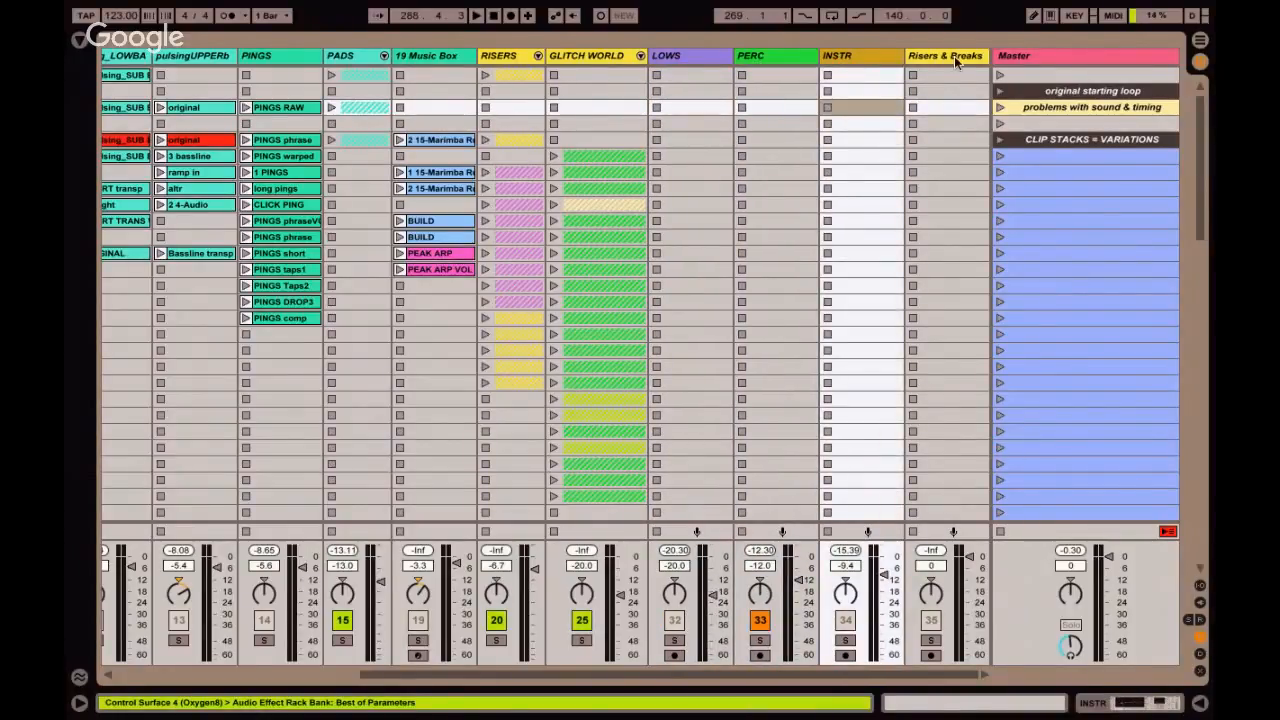
click(954, 56)
click(862, 60)
click(783, 60)
click(700, 60)
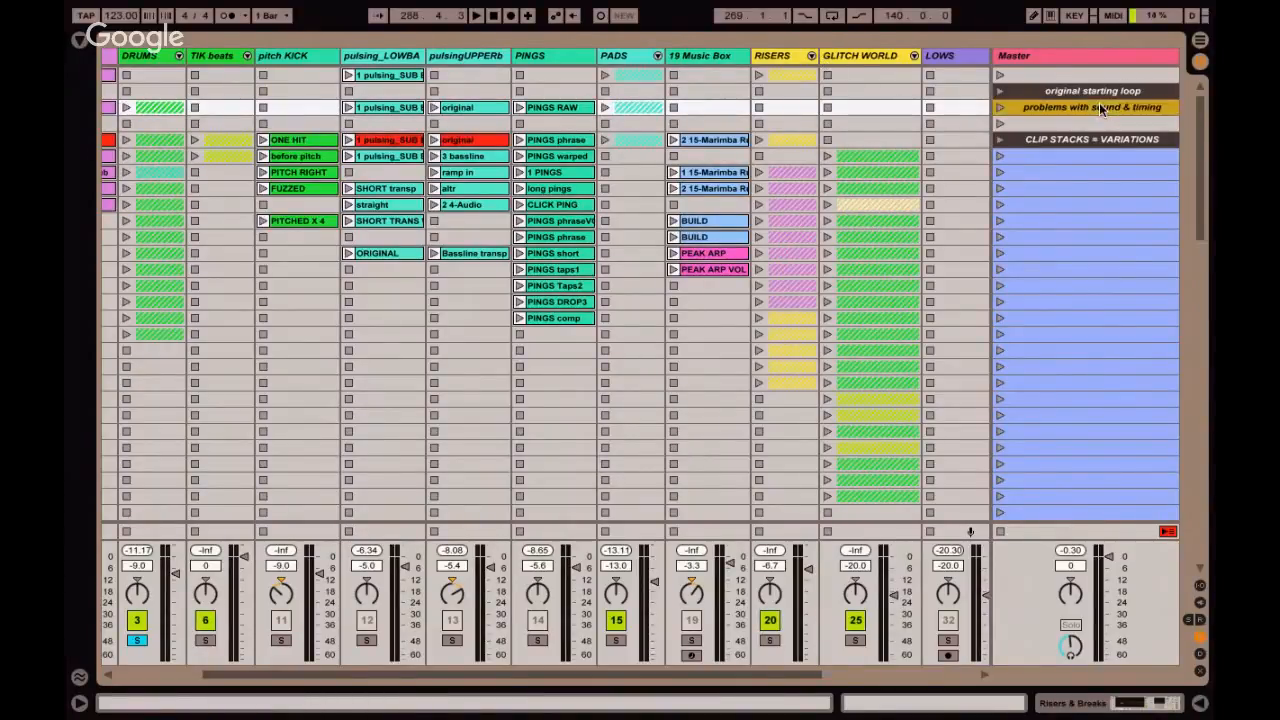
Play the "problems with sound & timing" scene with the DRUMS solo released, and select the "CLIP STACKS = VARIATIONS" scene.
click(999, 107)
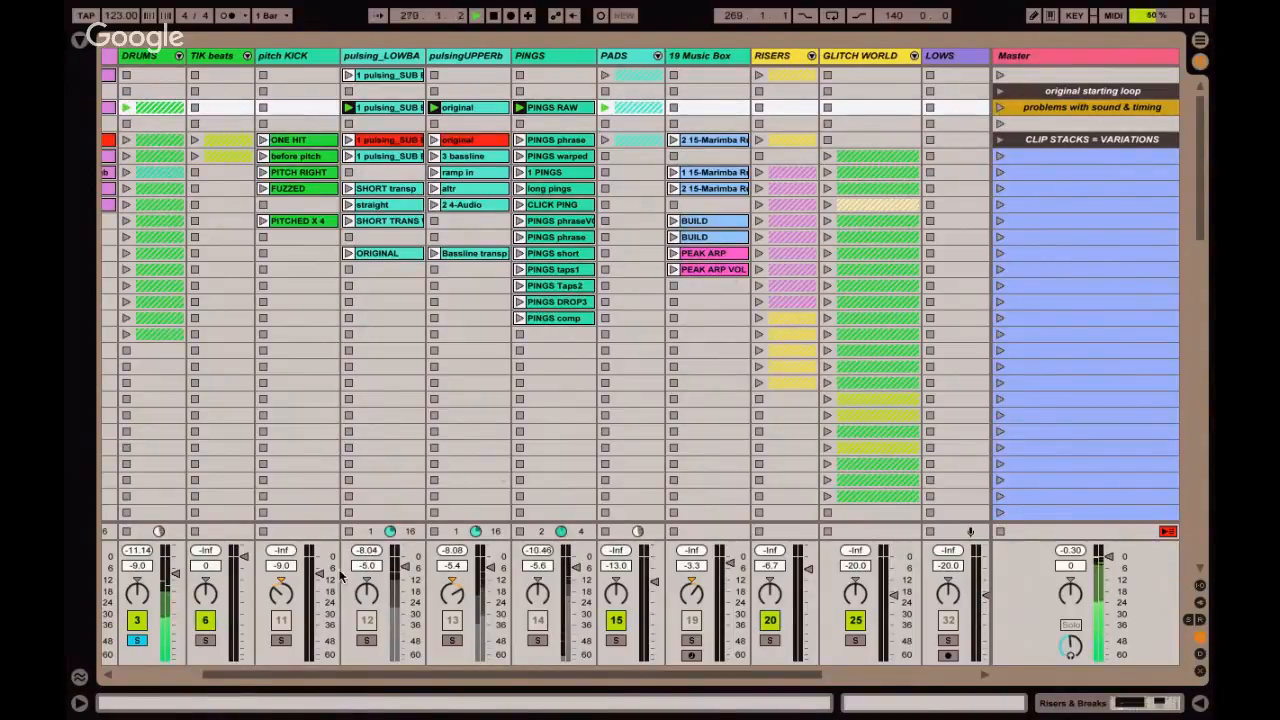
click(134, 641)
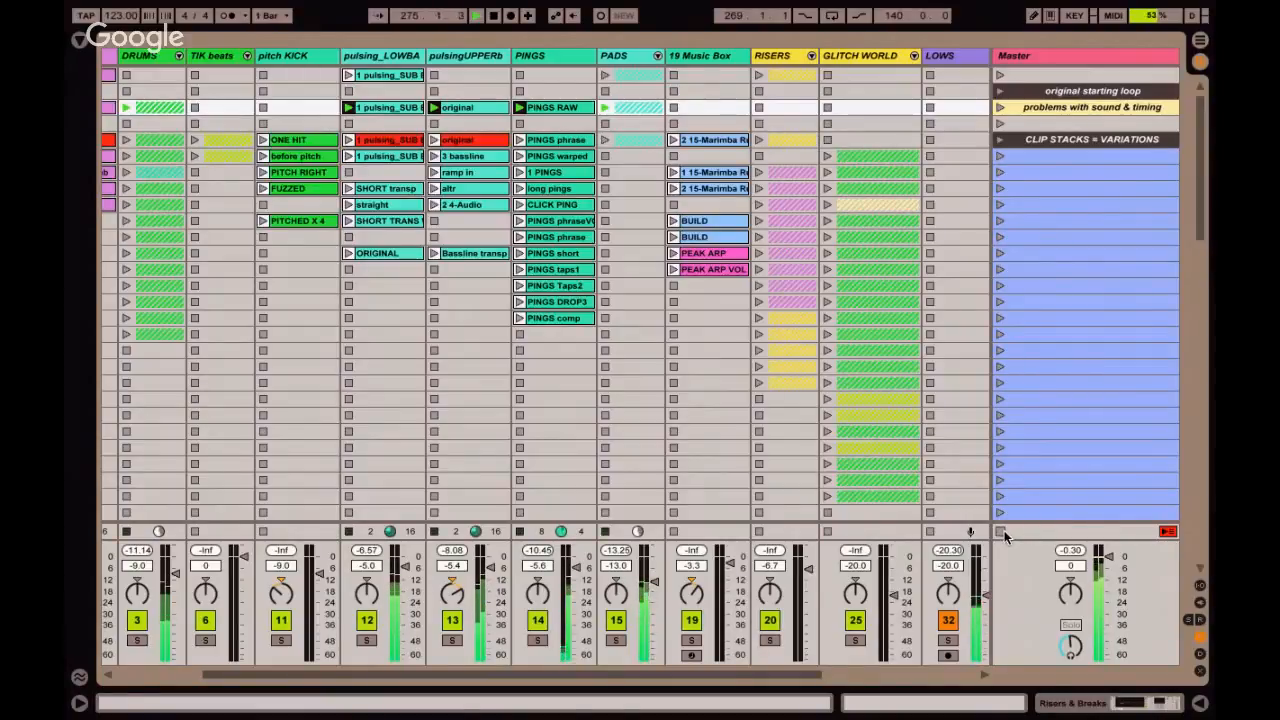
click(1068, 140)
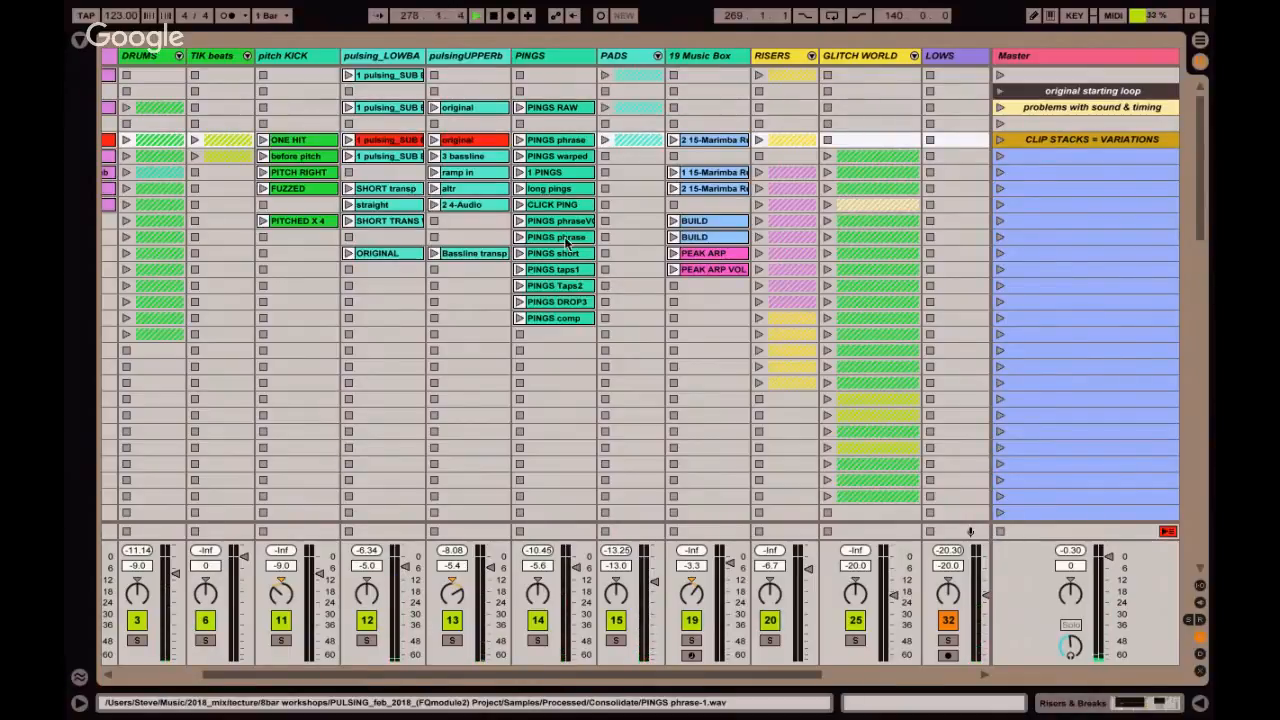
Unfold the DRUMS group to show its boxy kit and deep kit HI tracks.
scroll(565, 240, left, 2)
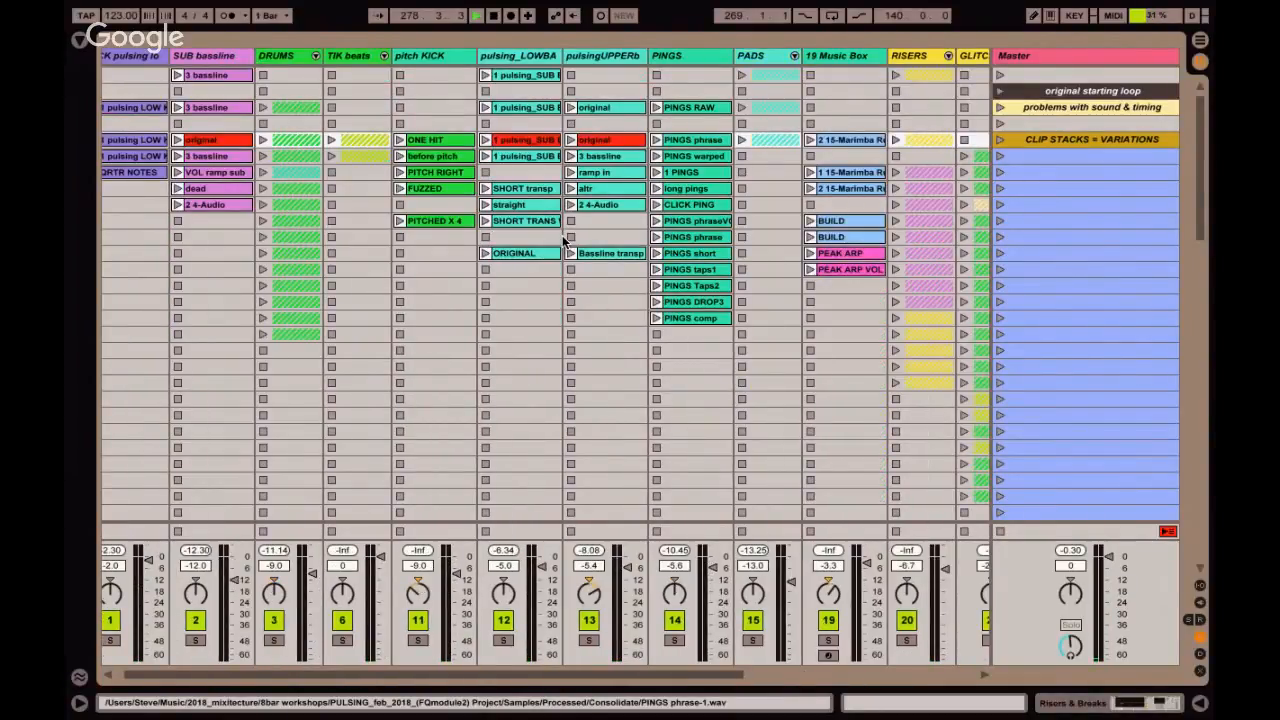
click(314, 55)
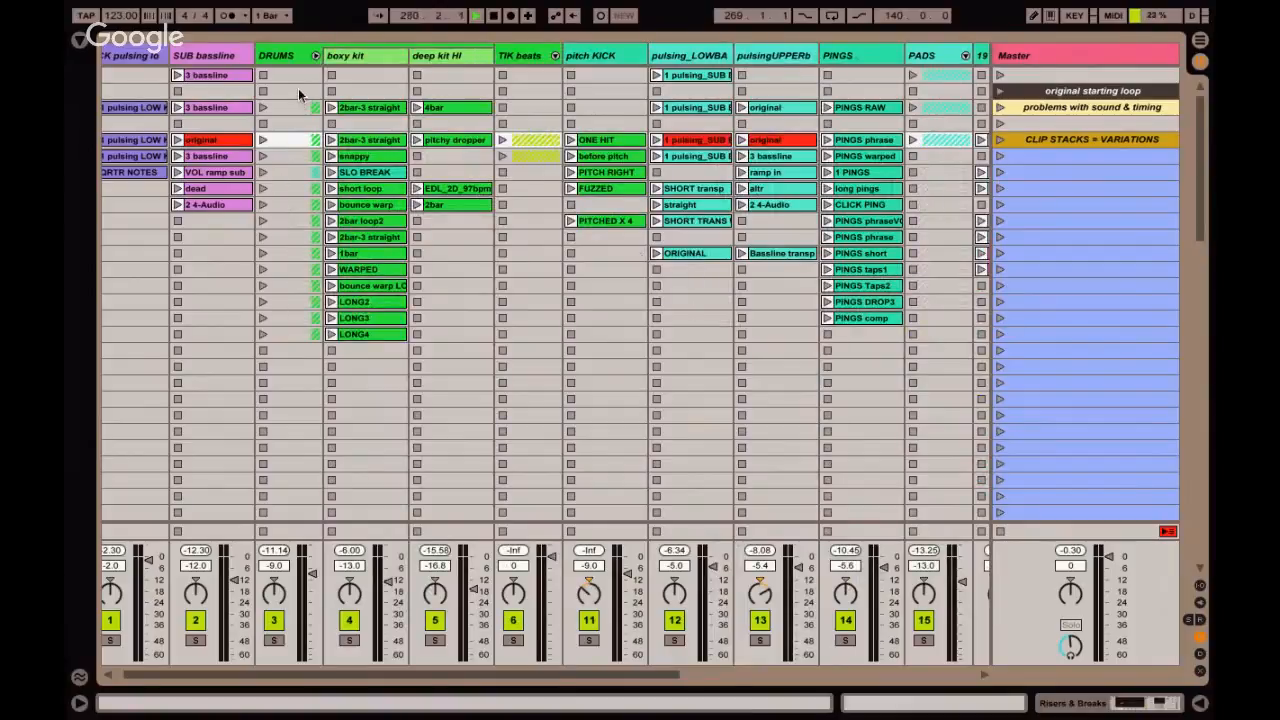
scroll(192, 82, left, 1)
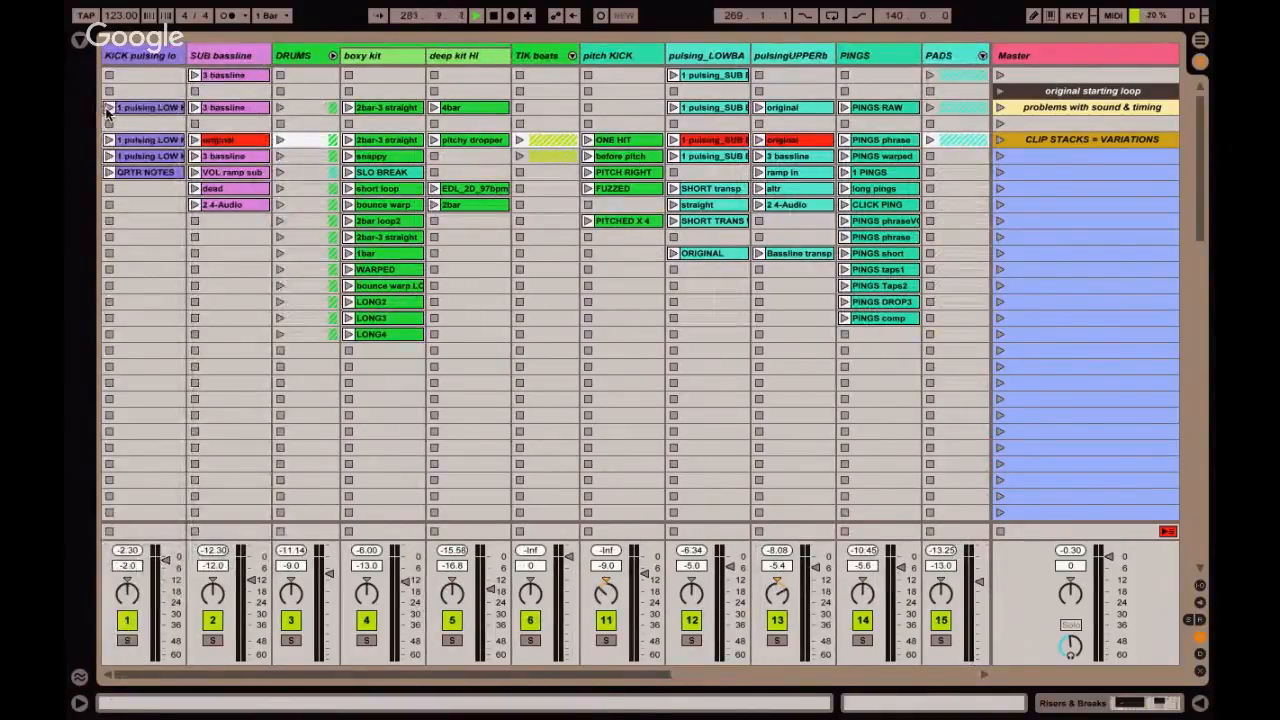
Audition the pulsing LOW clip and its QRTR NOTES variation on the KICK pulsing track, and stop the track.
click(108, 108)
double_click(125, 107)
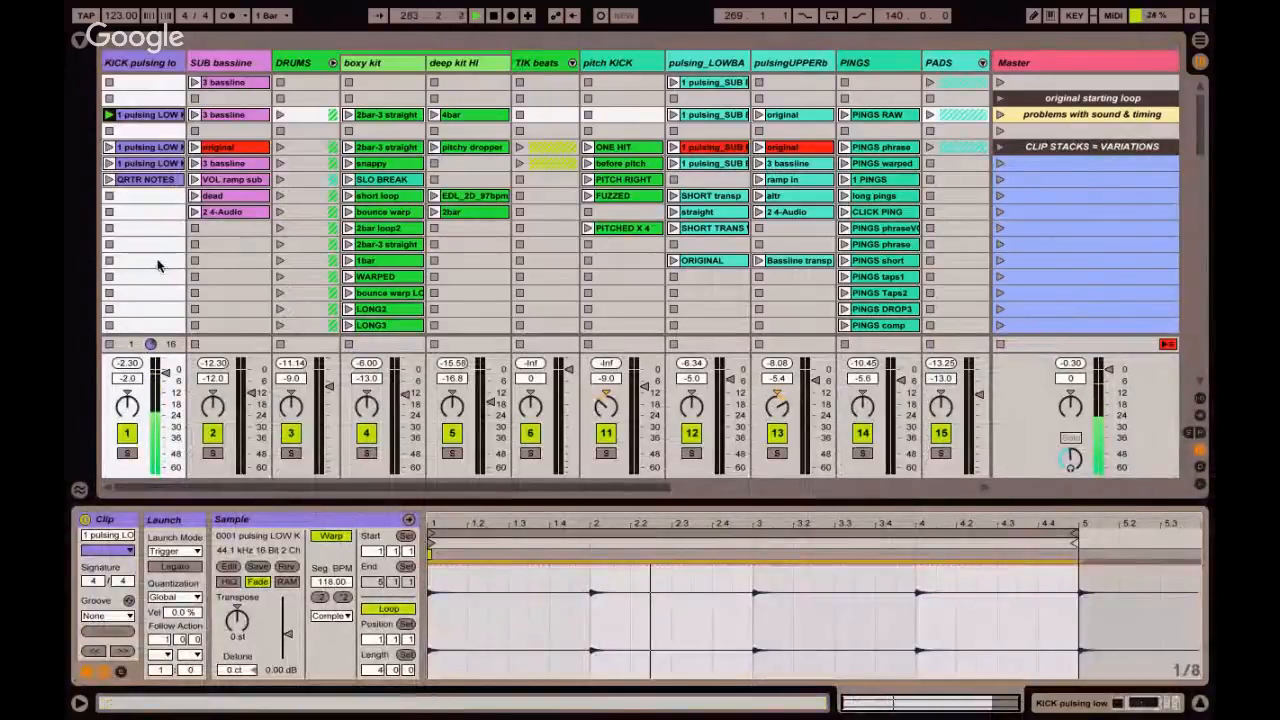
click(108, 180)
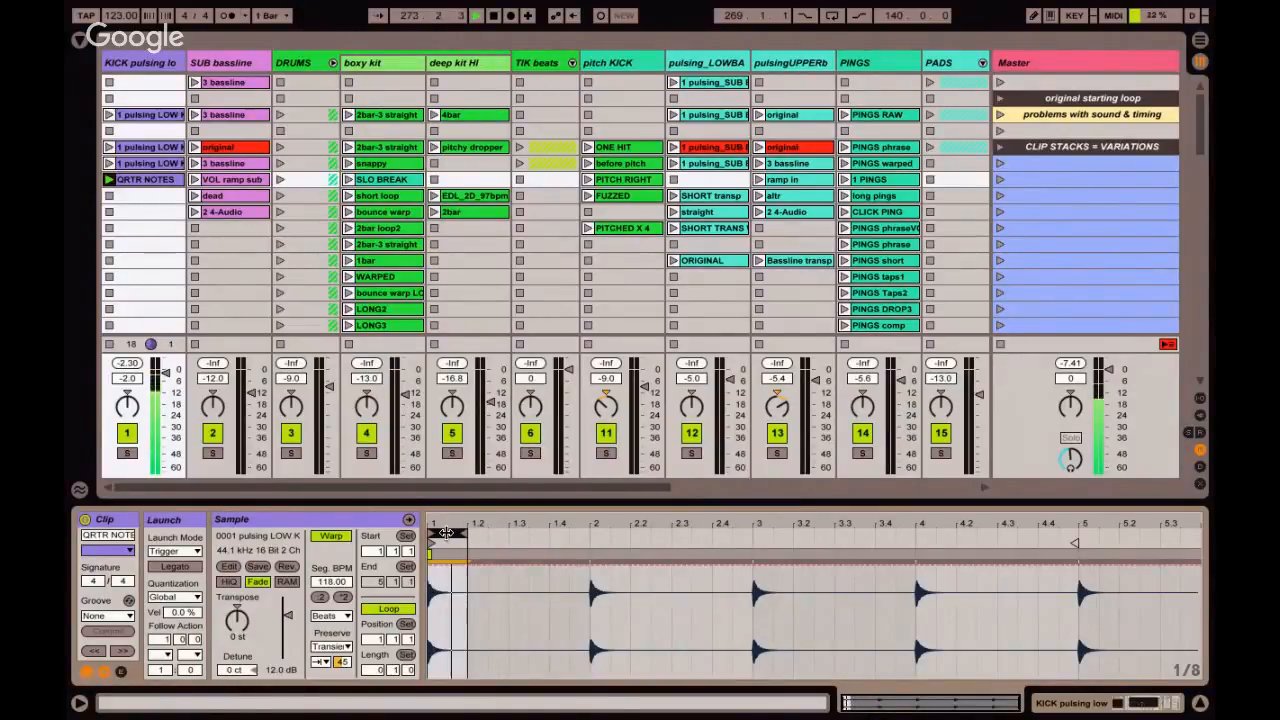
click(121, 16)
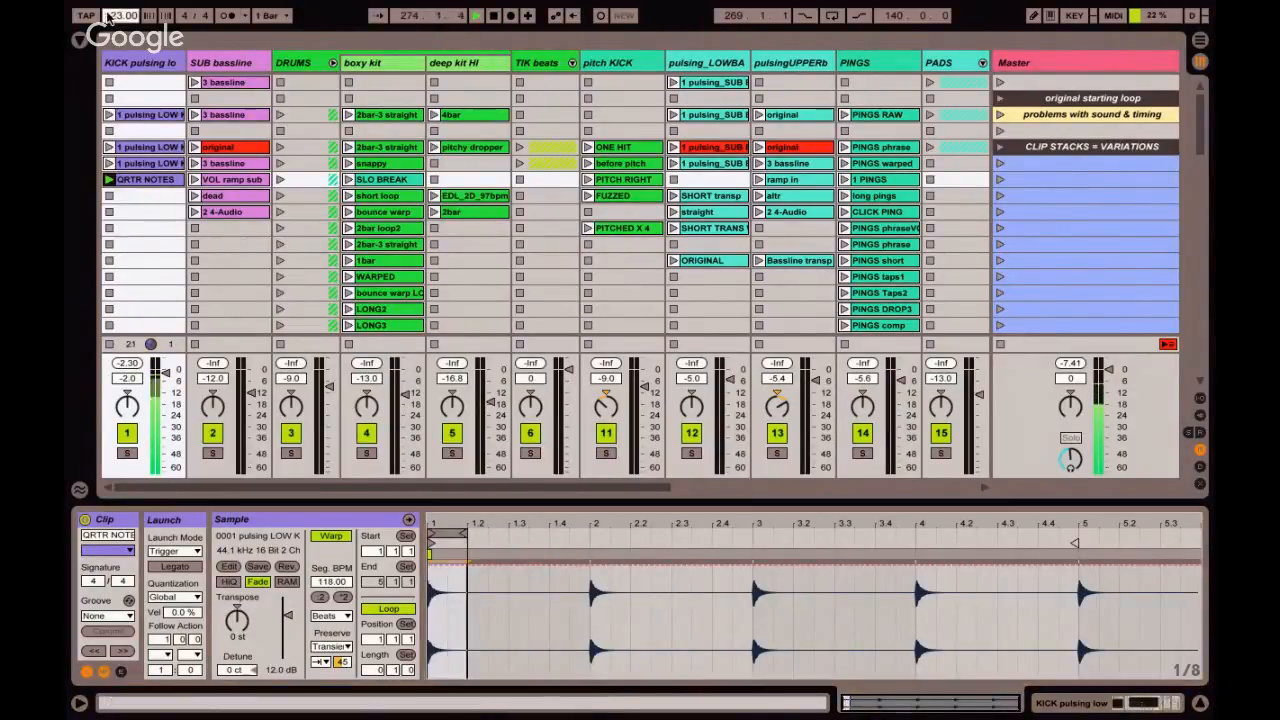
click(155, 180)
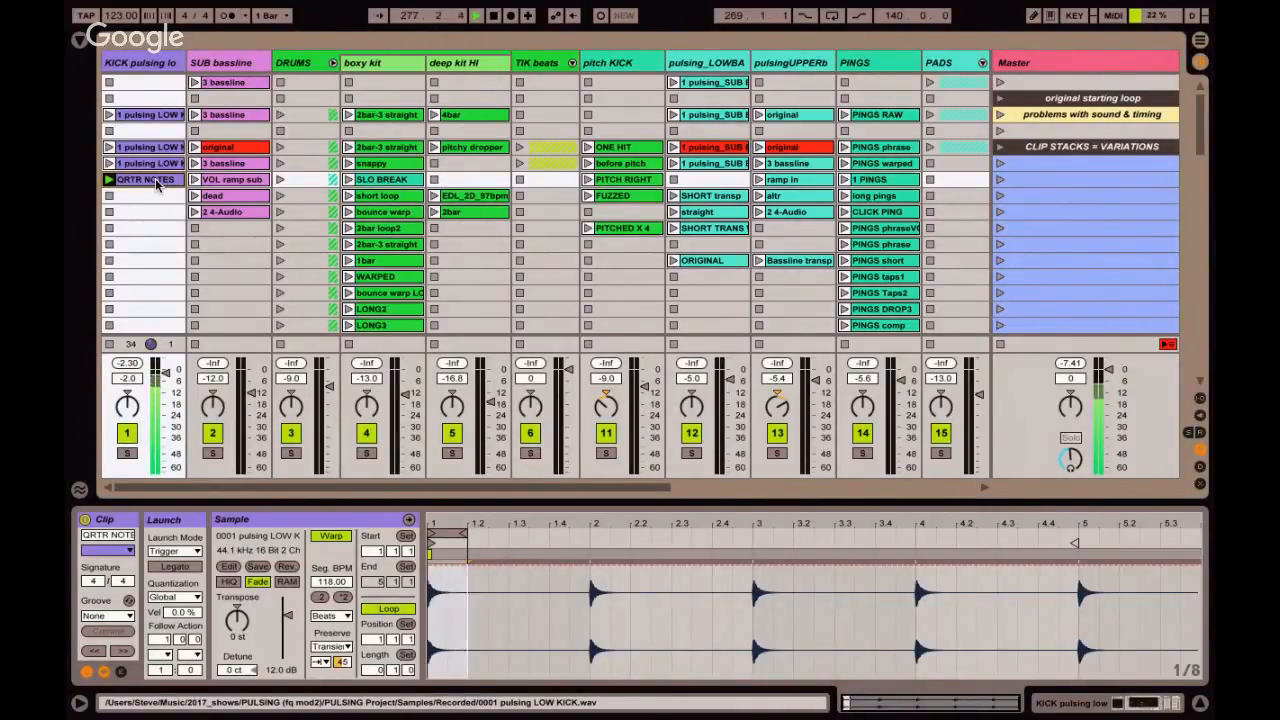
click(110, 230)
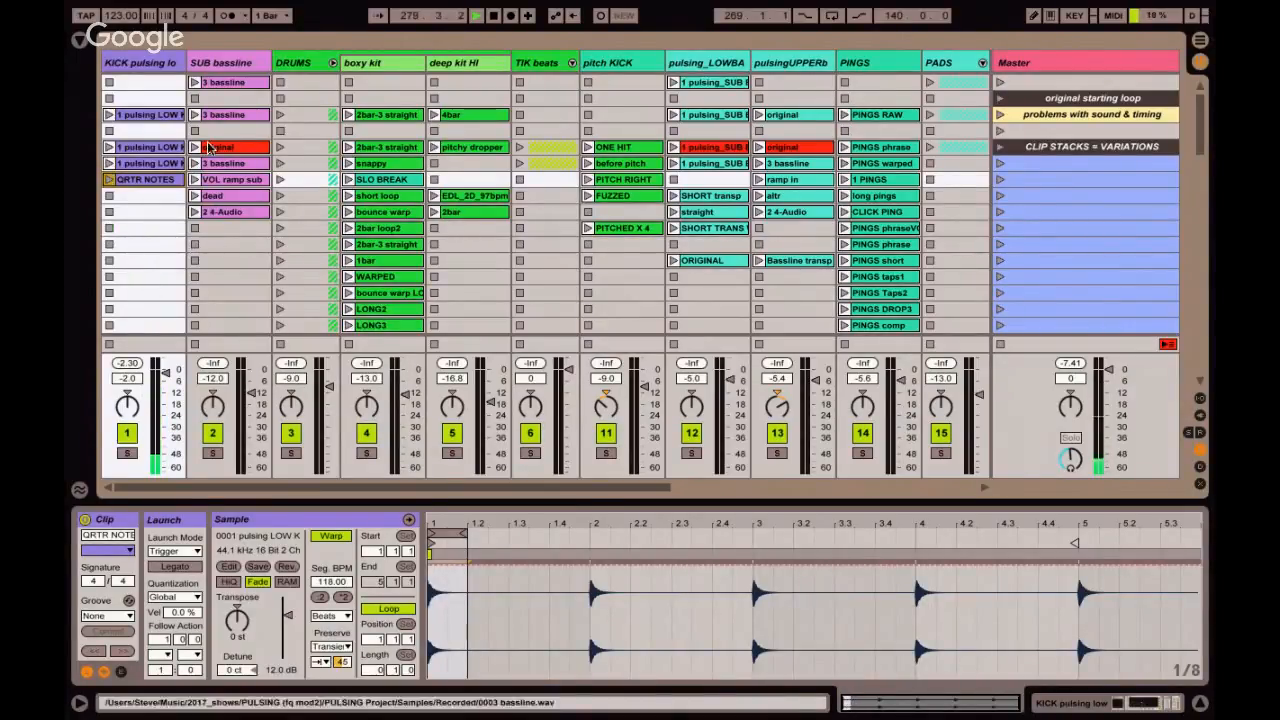
Audition the 3 bassline clip on SUB bassline with its waveform zoomed out, and display the VOL ramp sub clip.
click(197, 116)
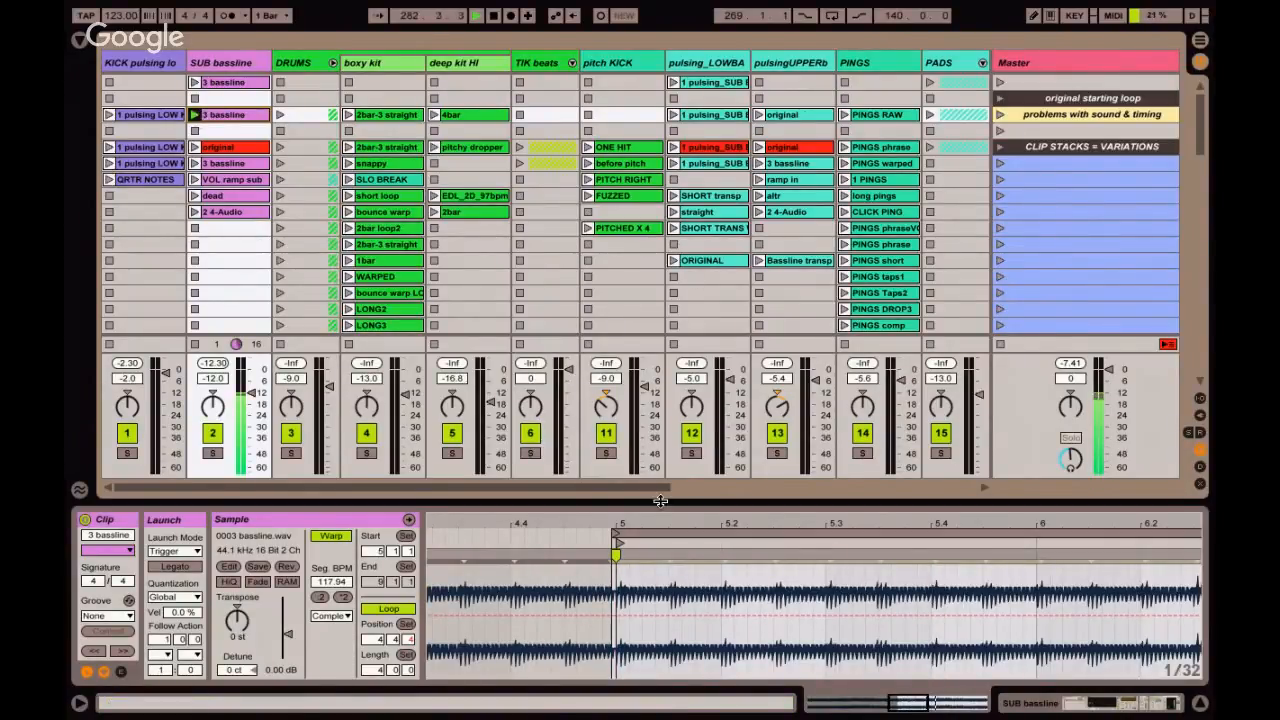
drag(665, 521, 605, 320)
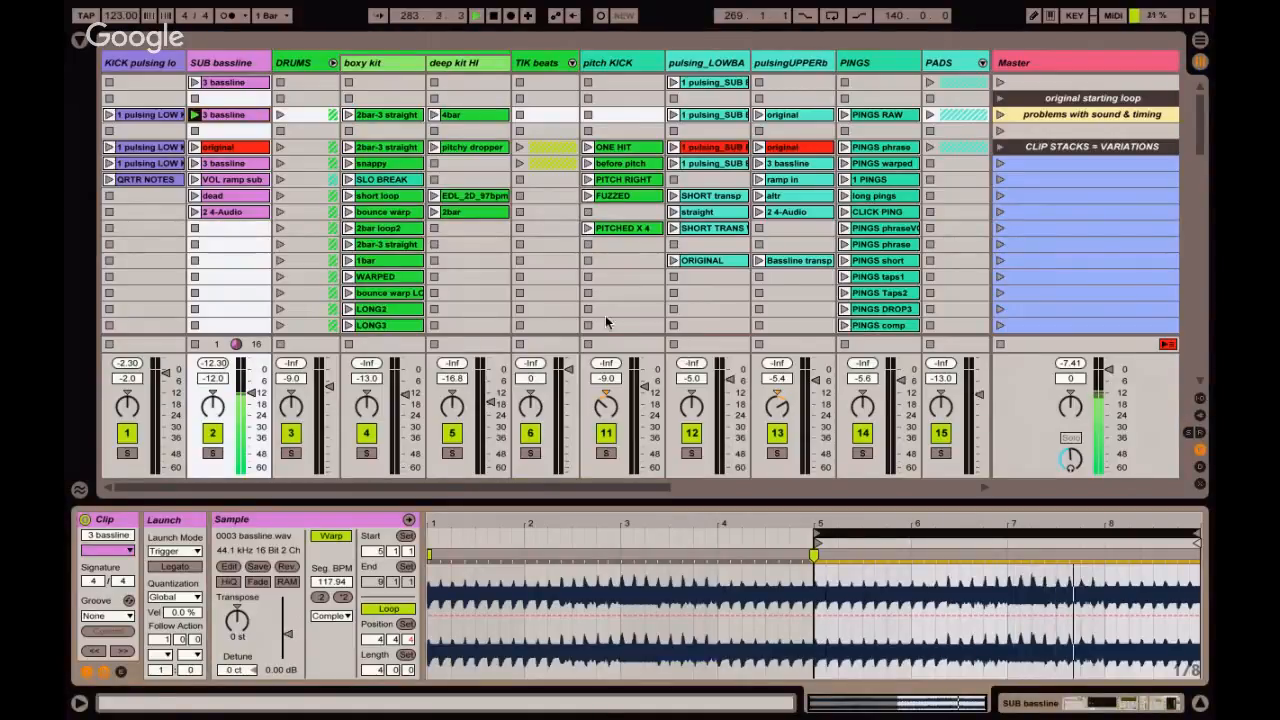
click(239, 180)
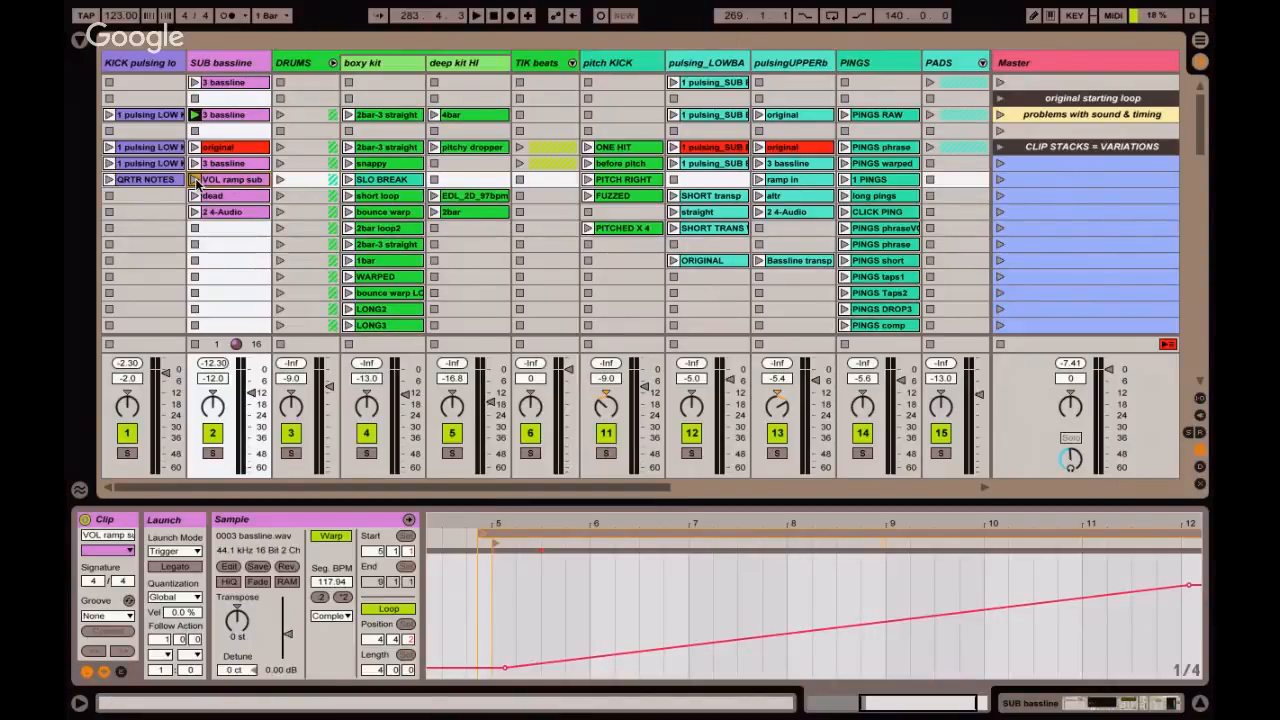
Launch the VOL ramp sub clip on SUB bassline and display its full track-volume envelope alongside the envelope settings.
click(195, 180)
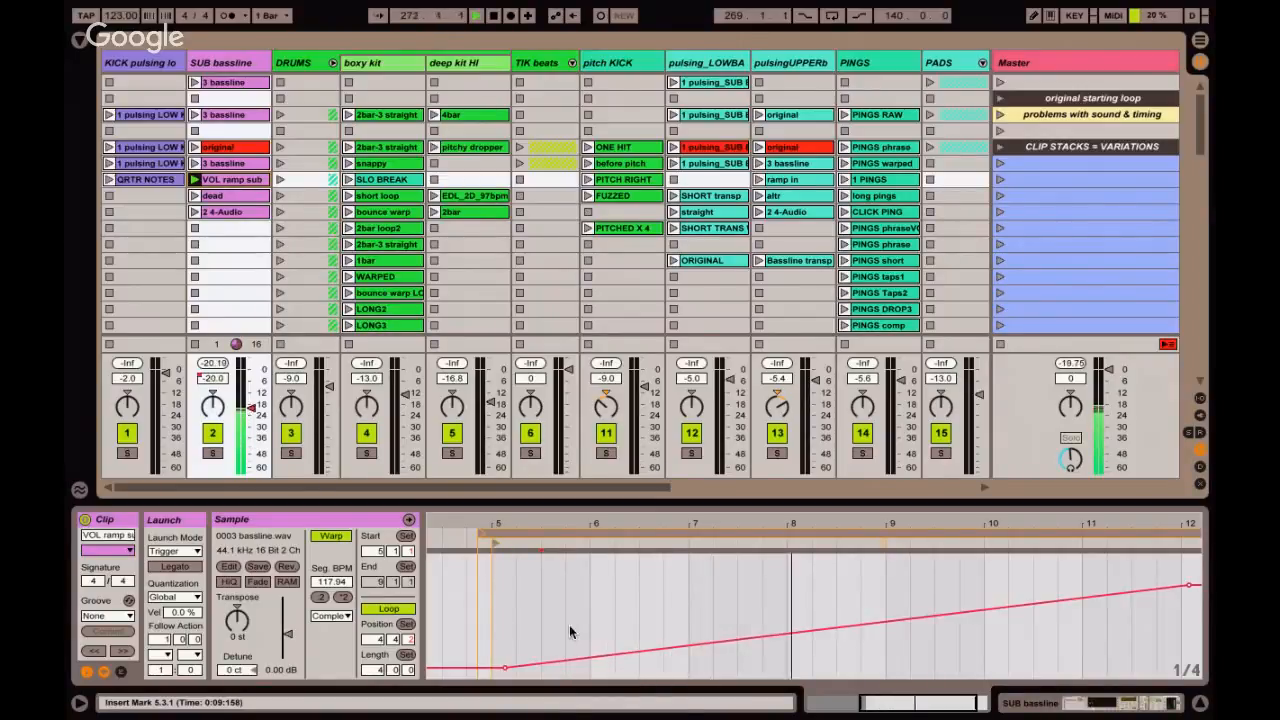
click(120, 671)
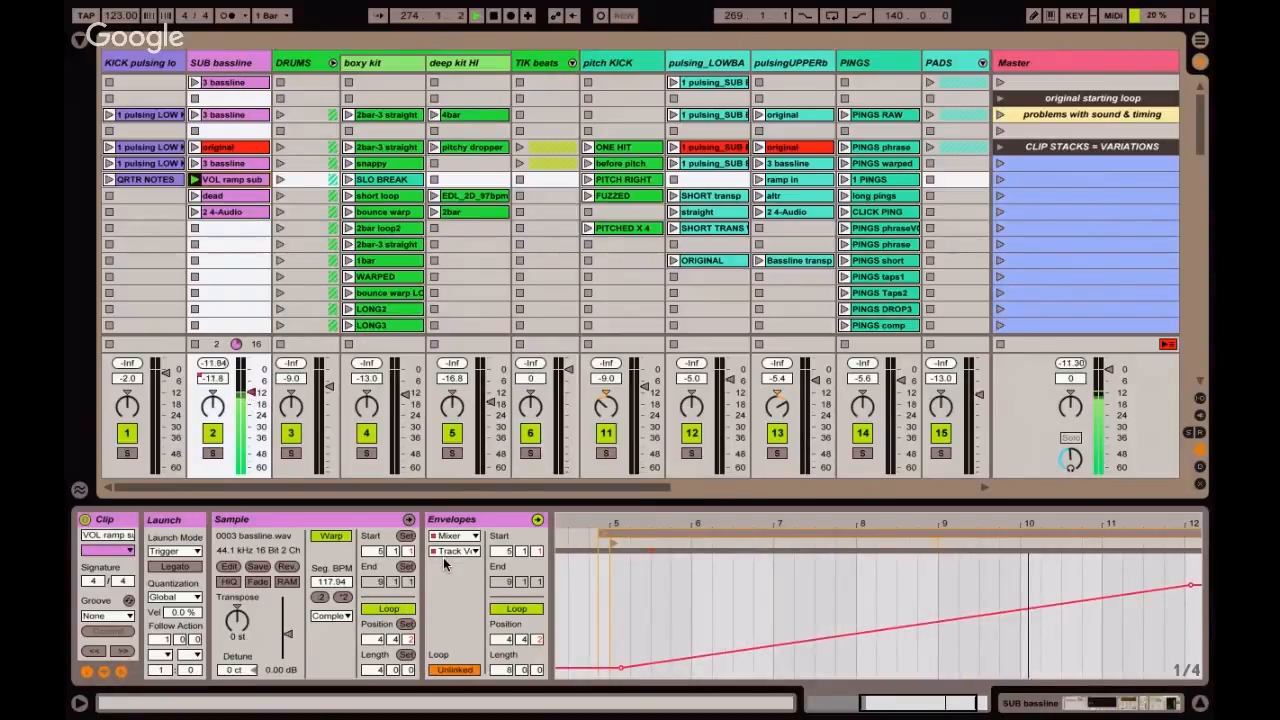
double_click(648, 523)
click(704, 601)
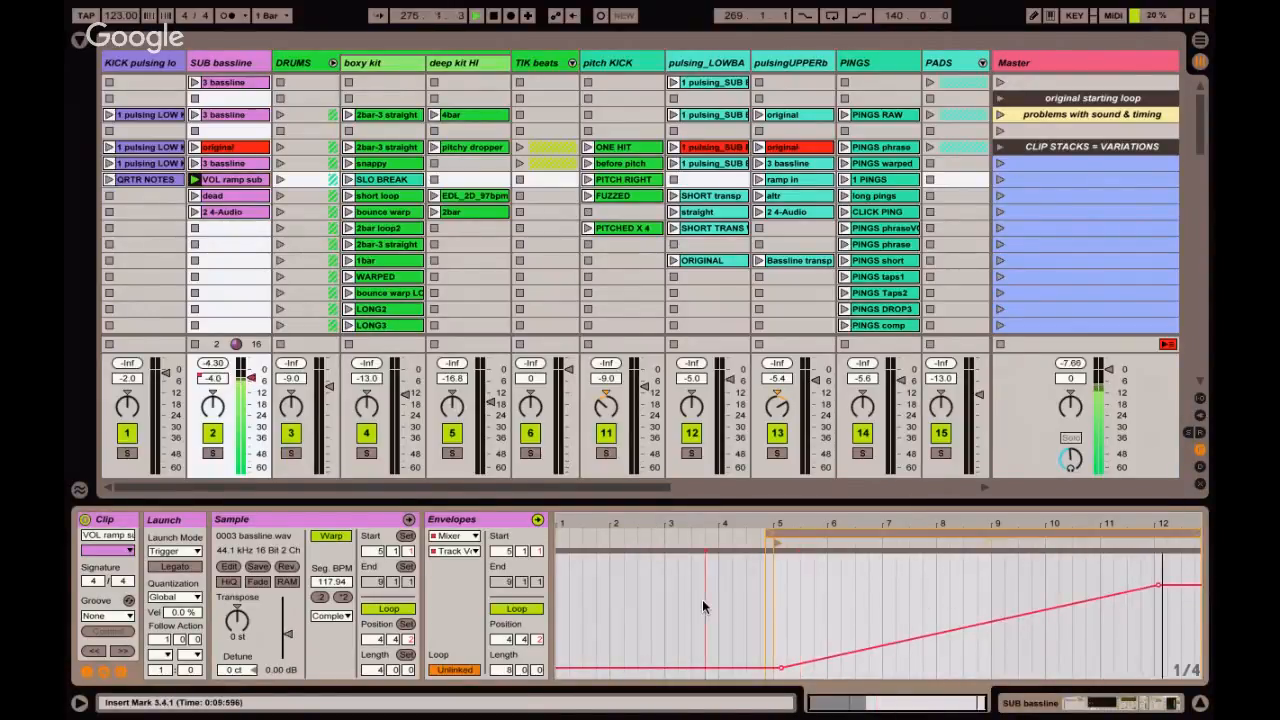
click(121, 673)
click(121, 673)
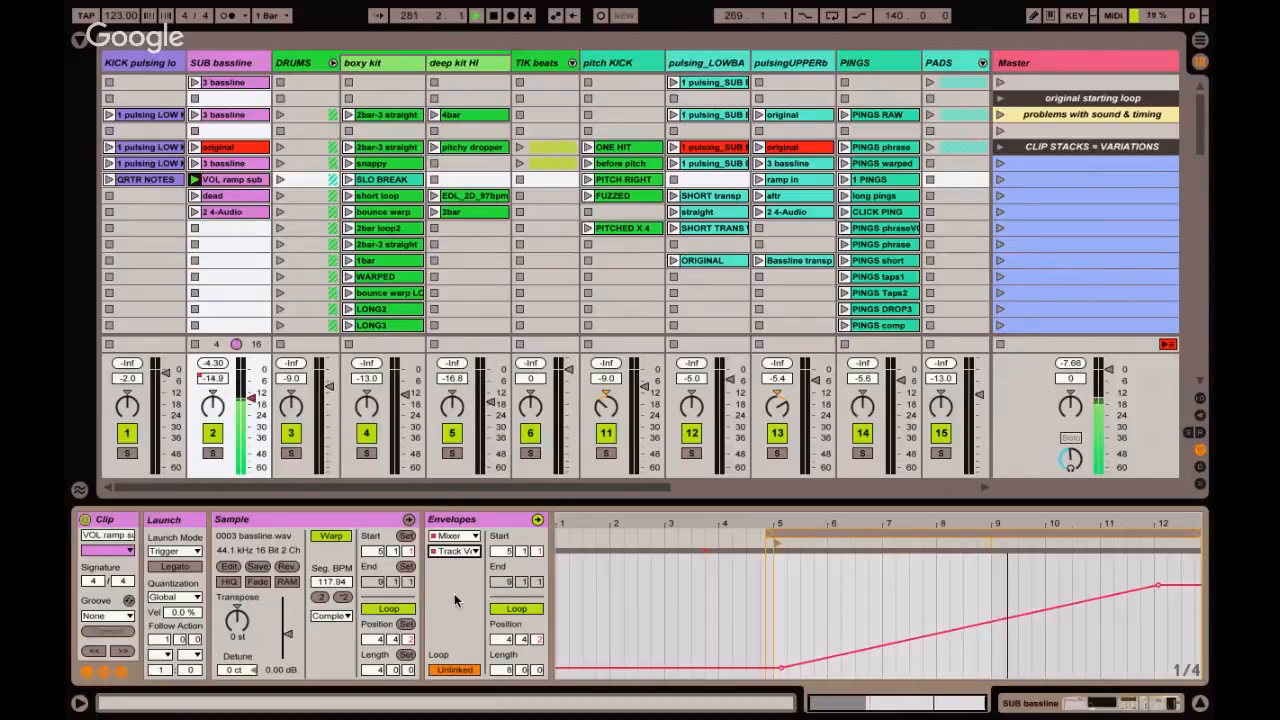
Draw a short volume step of about -8.0 dB between bars 3 and 4 in the VOL ramp sub clip's envelope.
key(ctrl+b)
click(700, 598)
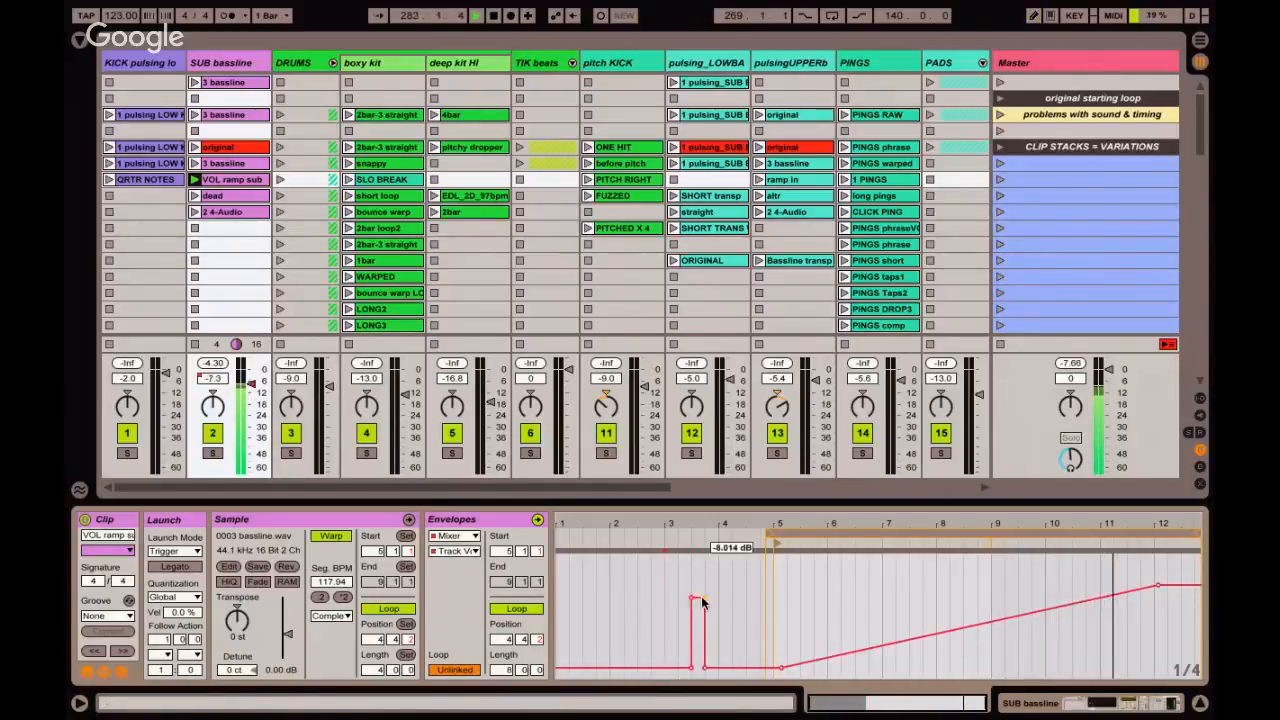
key(ctrl+b)
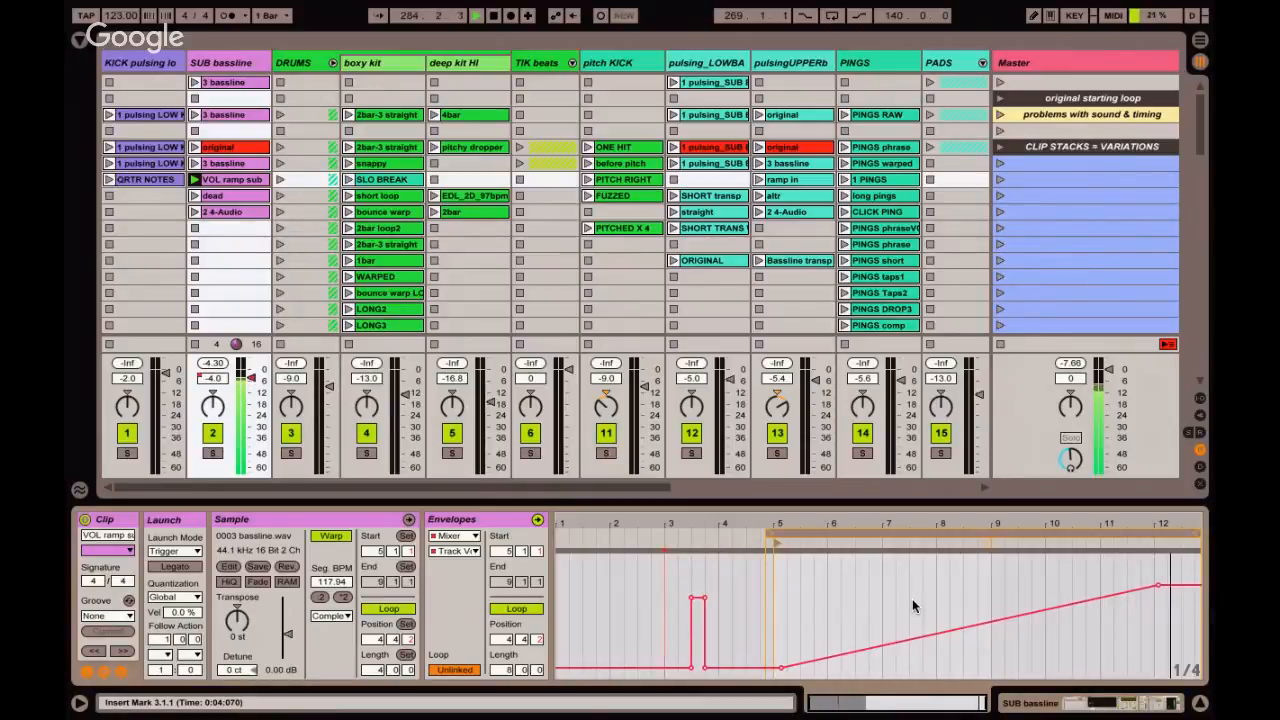
Inspect the unlinked envelope's loop and its length, return to the clip's waveform, and stop the SUB bassline track.
click(910, 536)
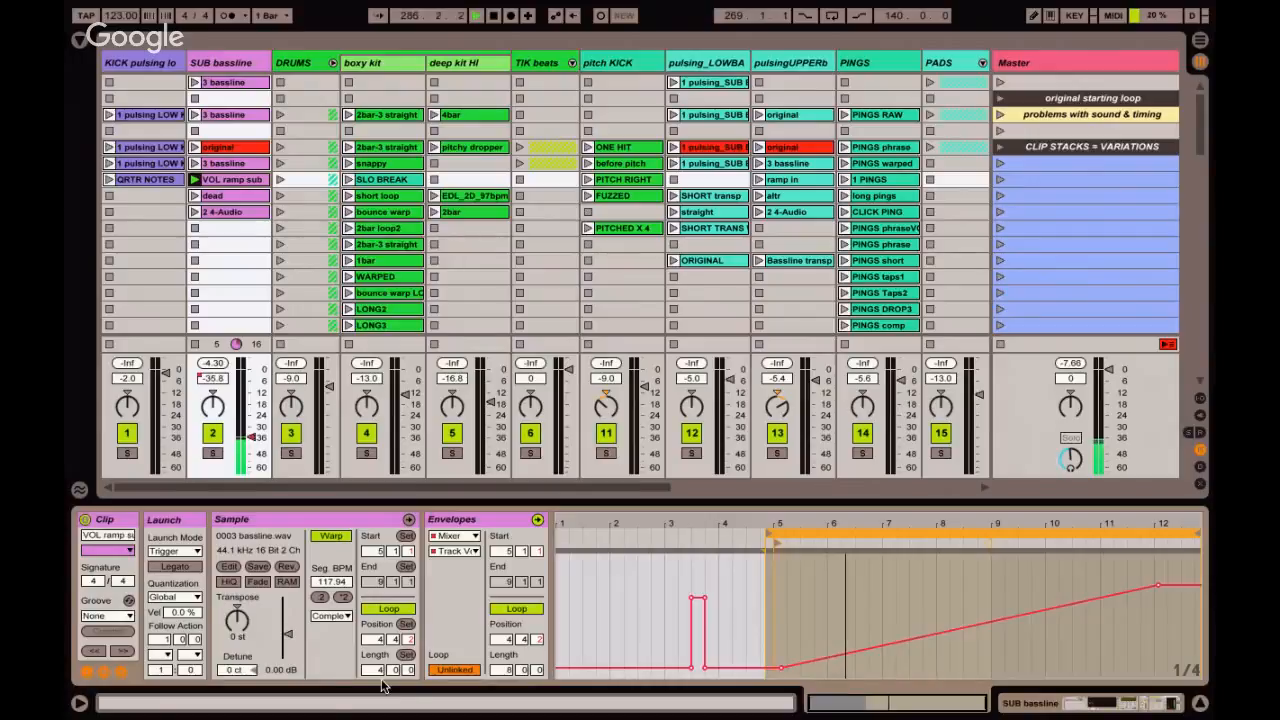
click(506, 671)
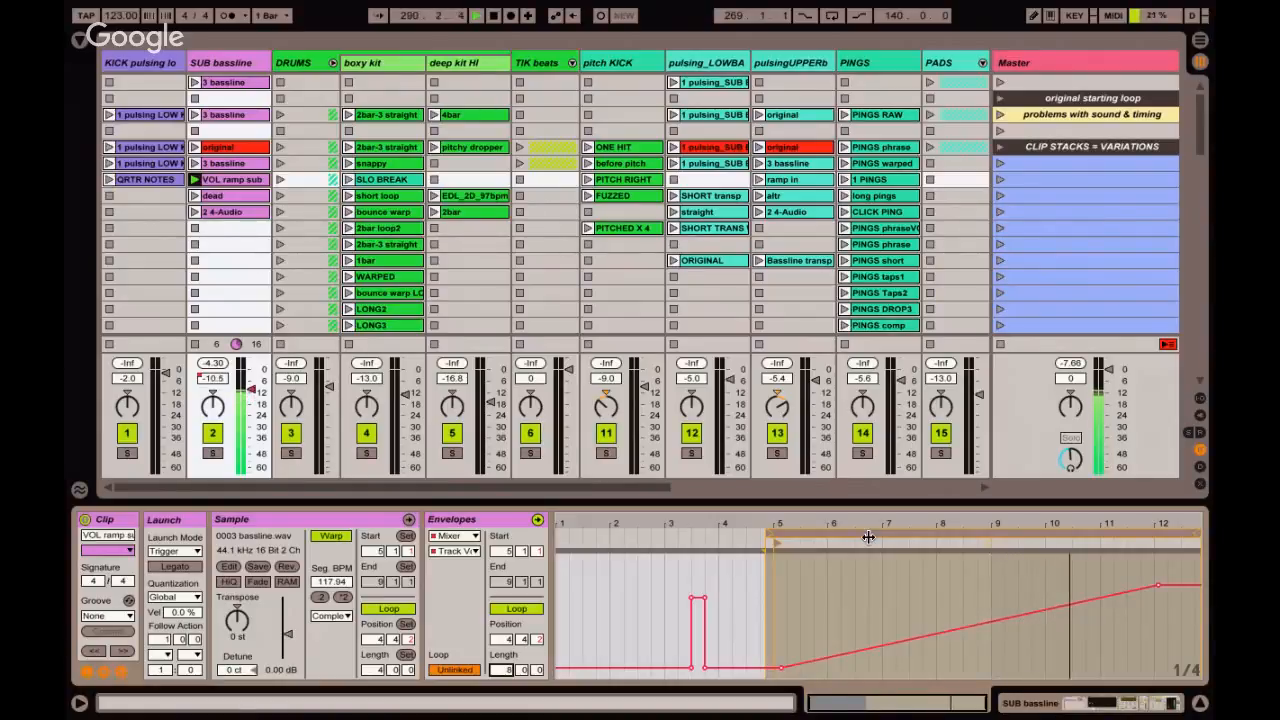
click(121, 673)
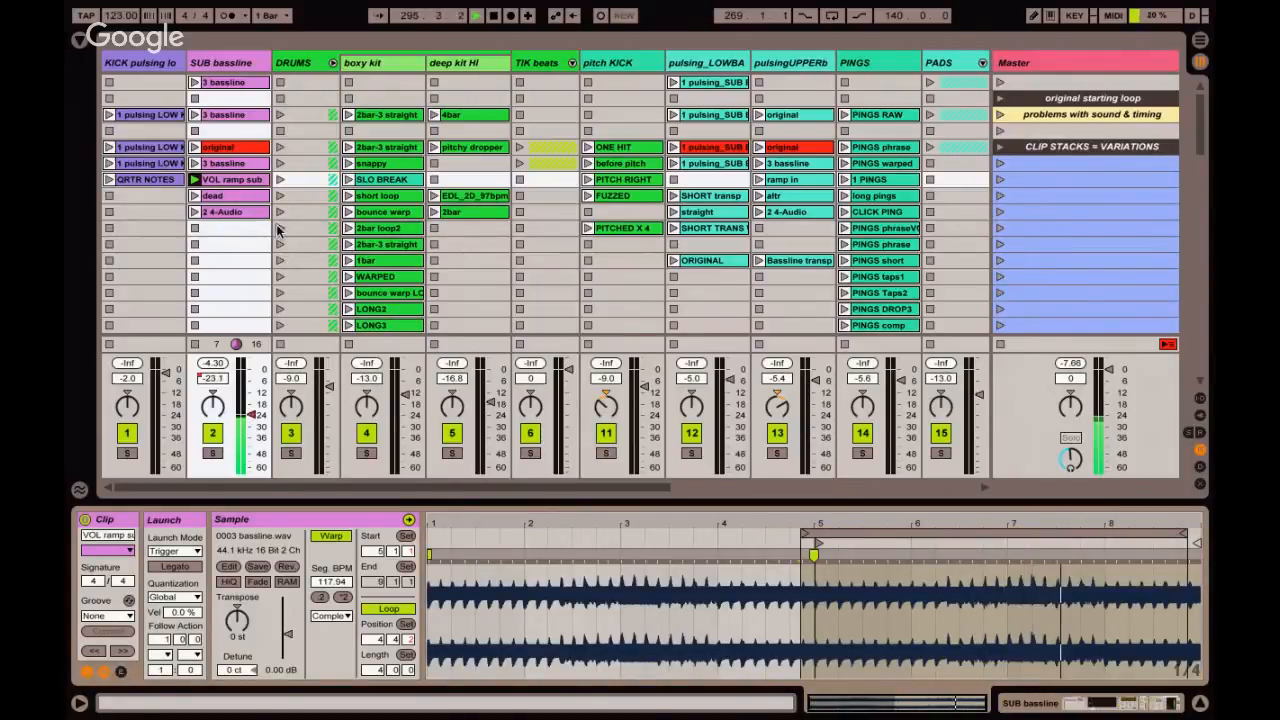
click(195, 229)
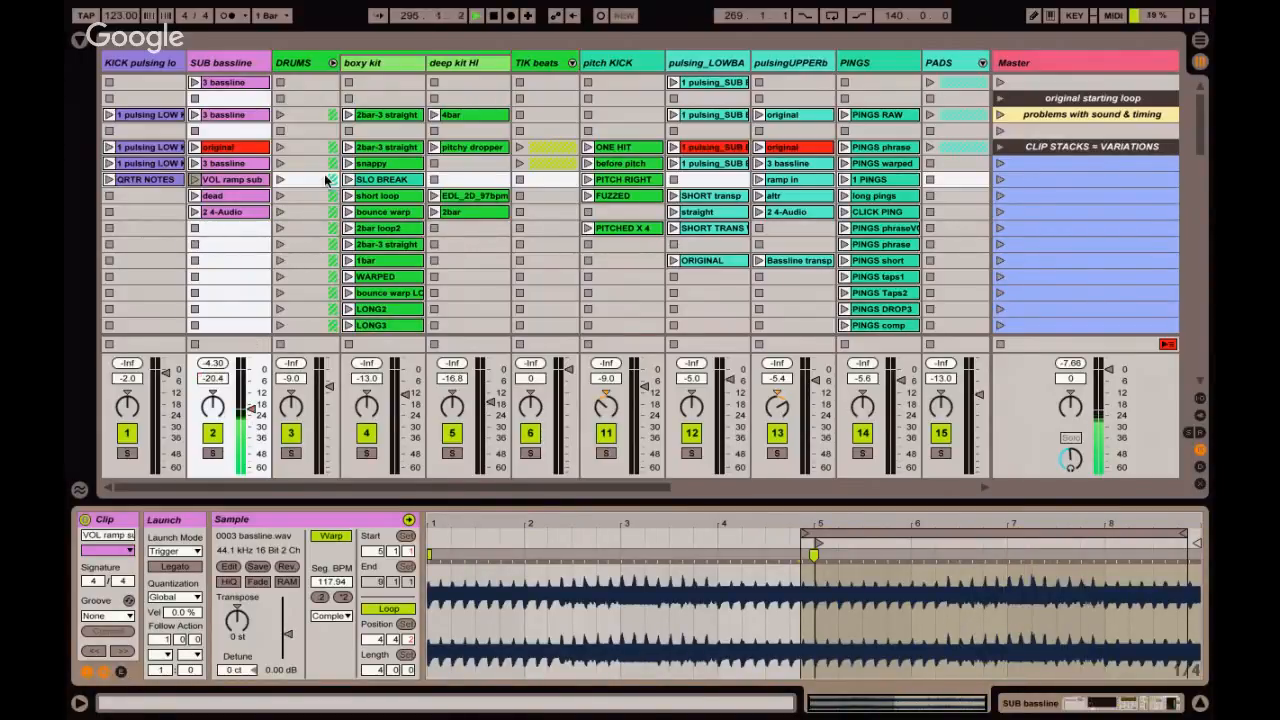
Audition the 2bar-3 straight, snappy and SLO BREAK clips on the boxy kit track, setting the global quantization to 1/4.
click(368, 117)
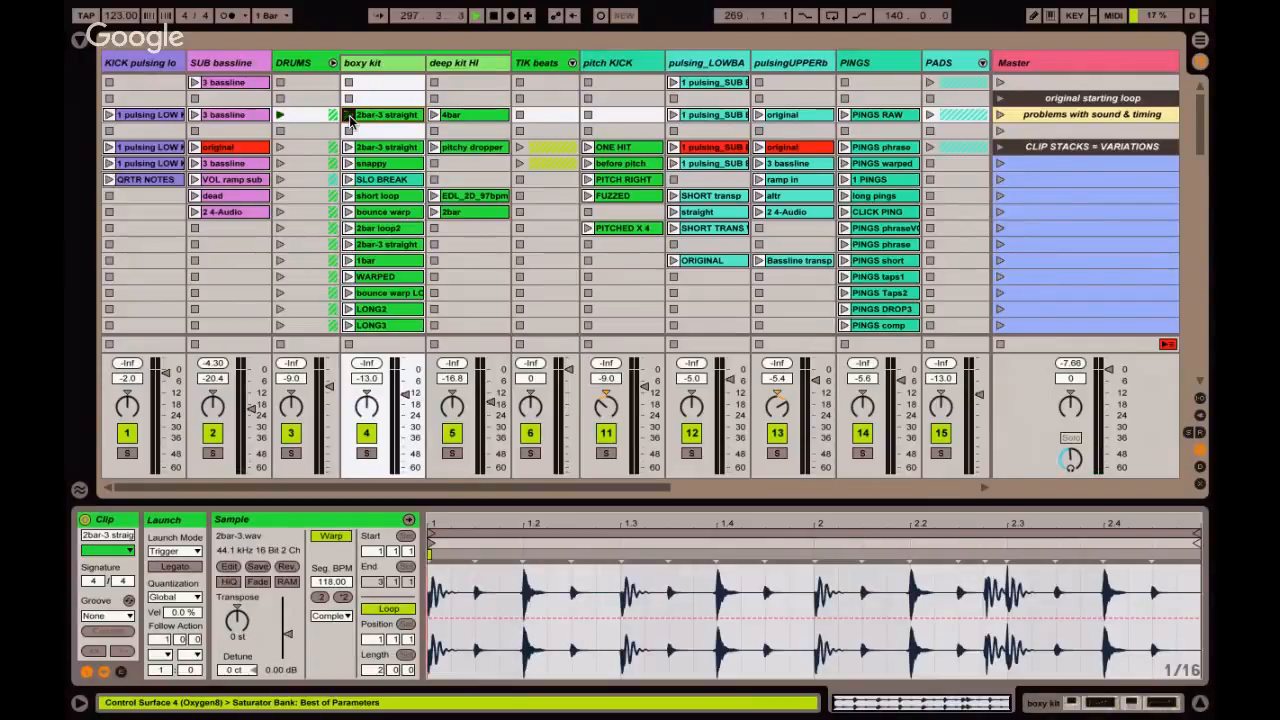
click(350, 116)
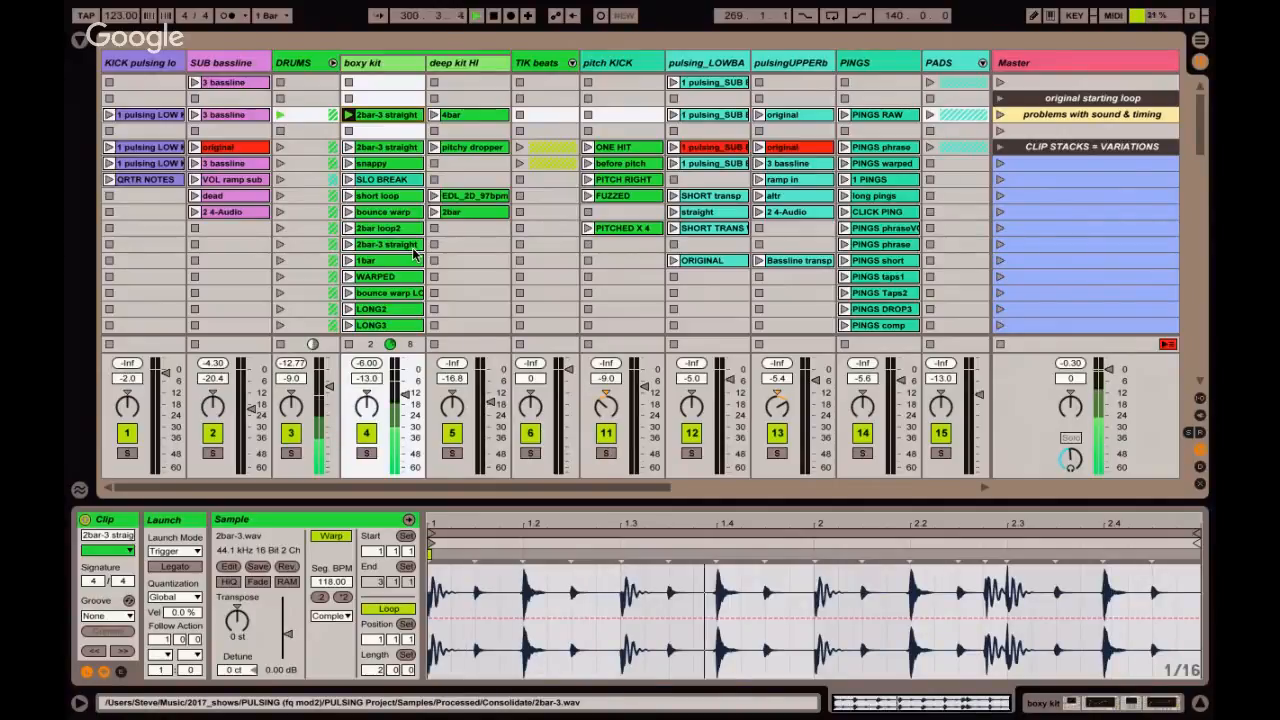
click(380, 167)
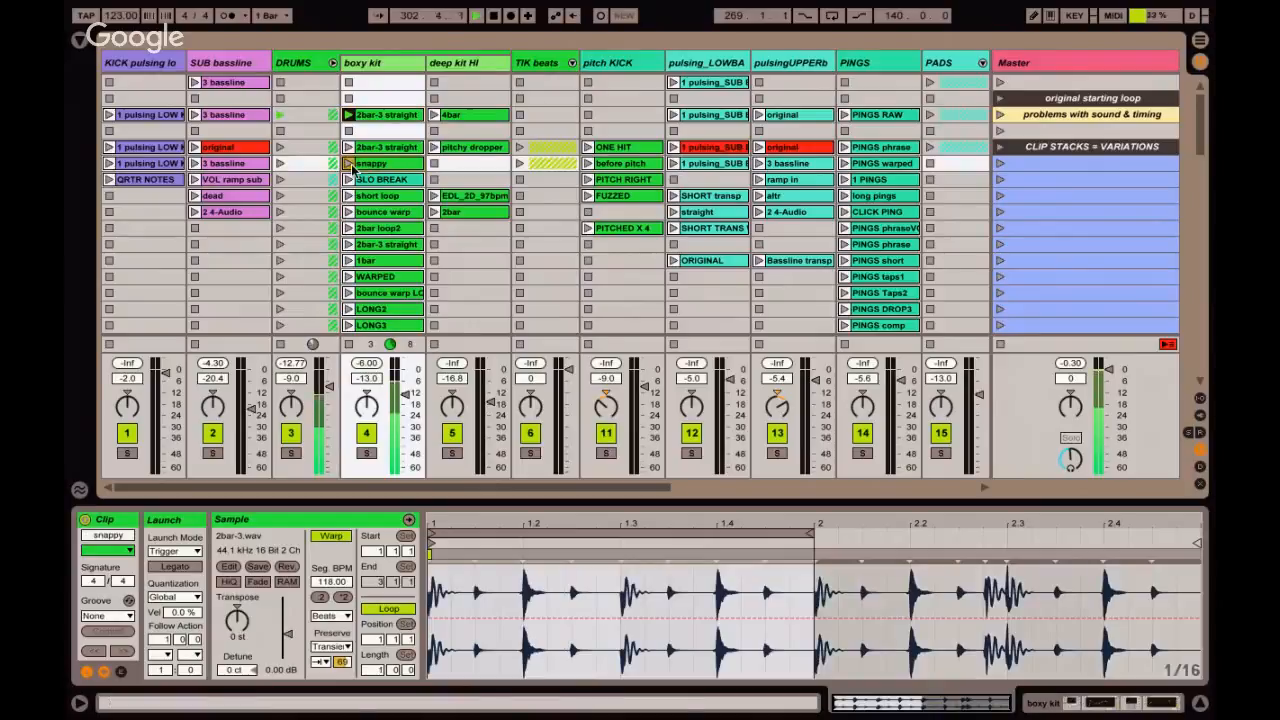
click(349, 163)
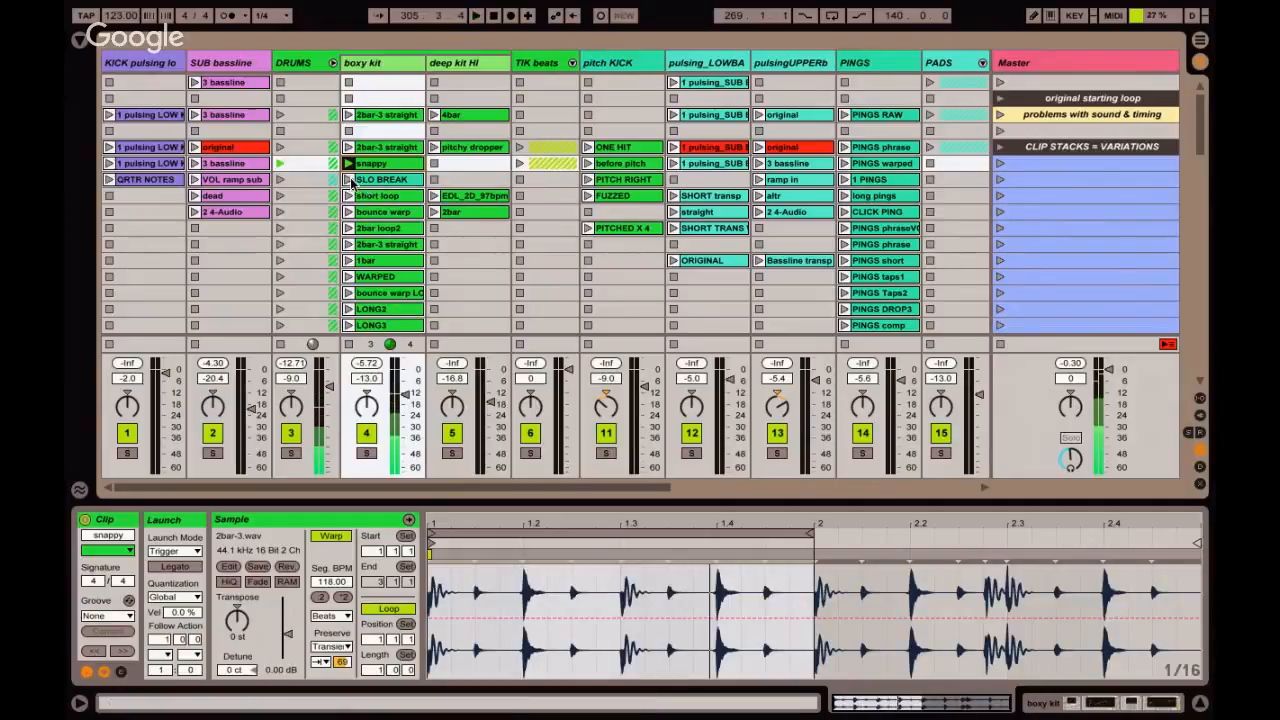
click(350, 180)
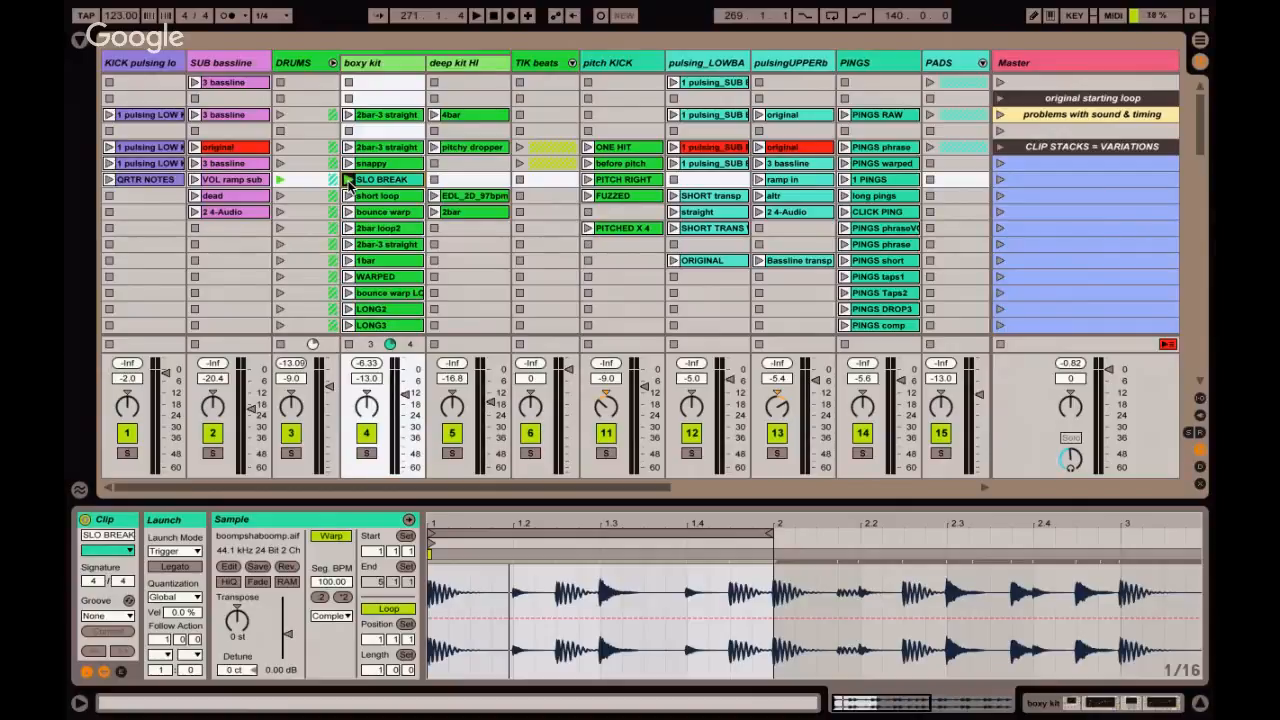
Hide the clip detail view and the mixer to expose the whole boxy kit clip stack, and relaunch the snappy clip.
key(super+alt+l)
key(super+alt+m)
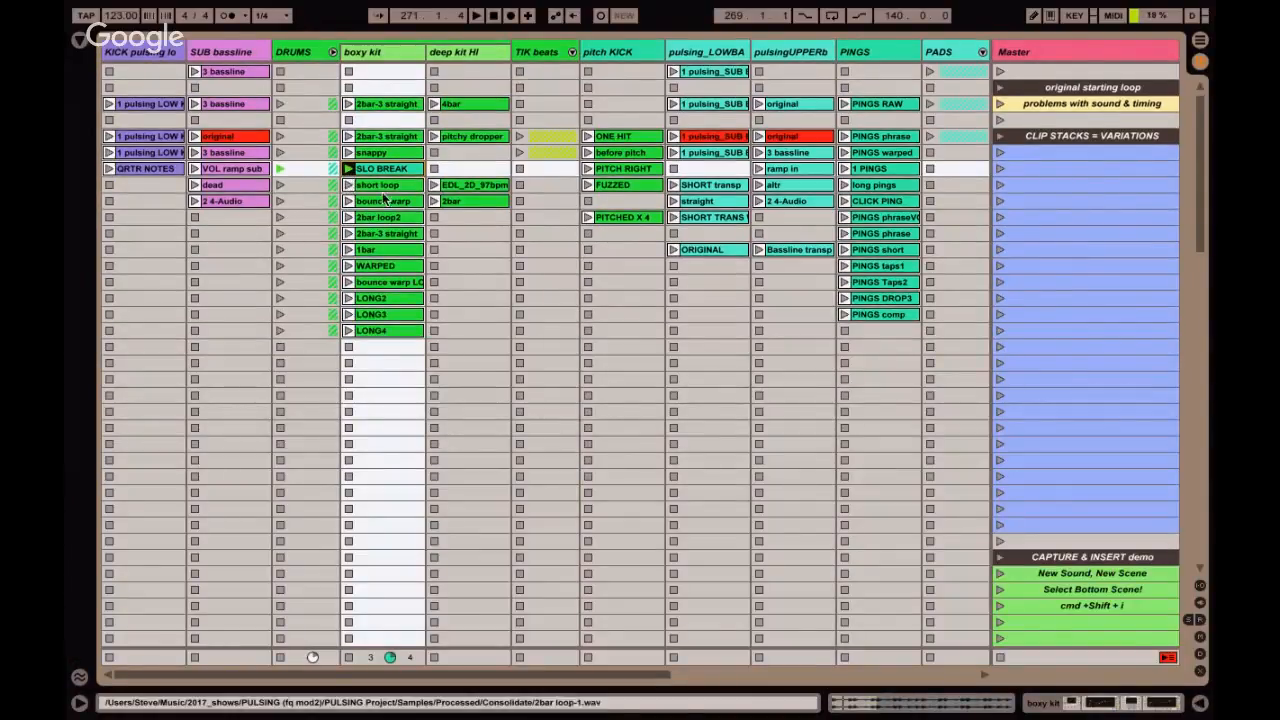
click(1080, 153)
click(375, 152)
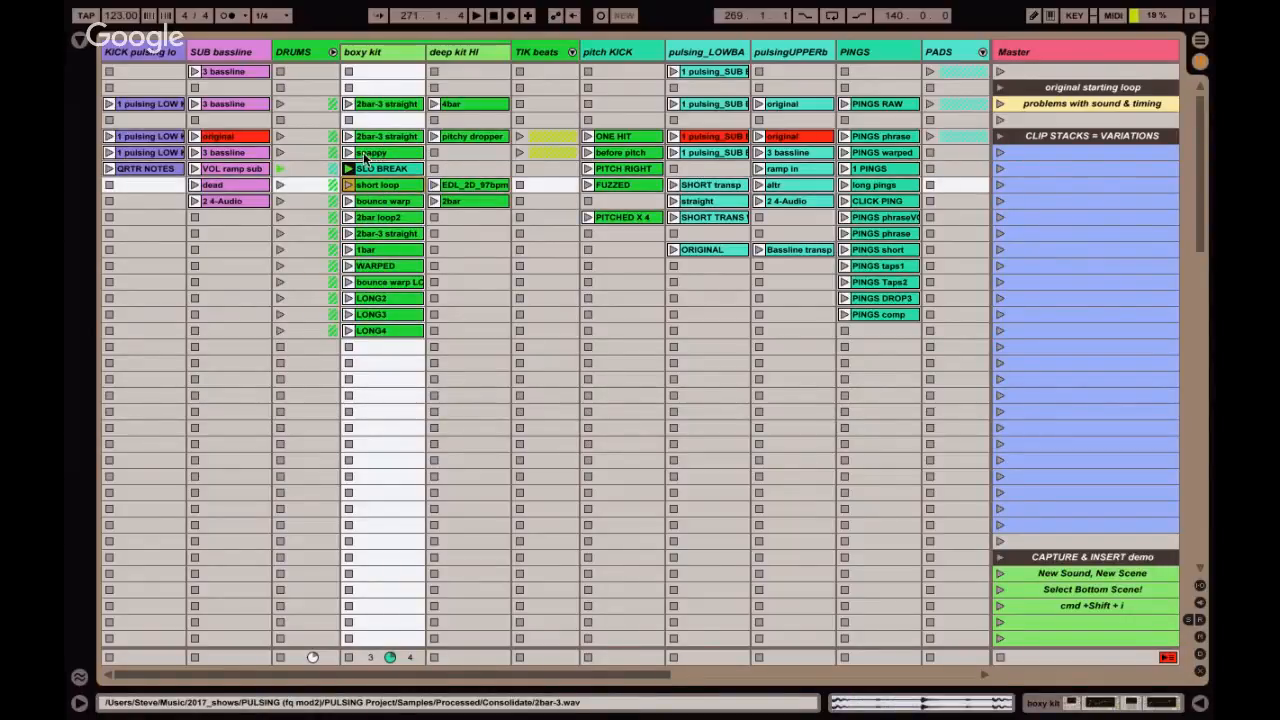
click(348, 152)
Bring back the detail view and audition the SLO BREAK, short loop and bounce warp clips on boxy kit.
key(shift+Tab)
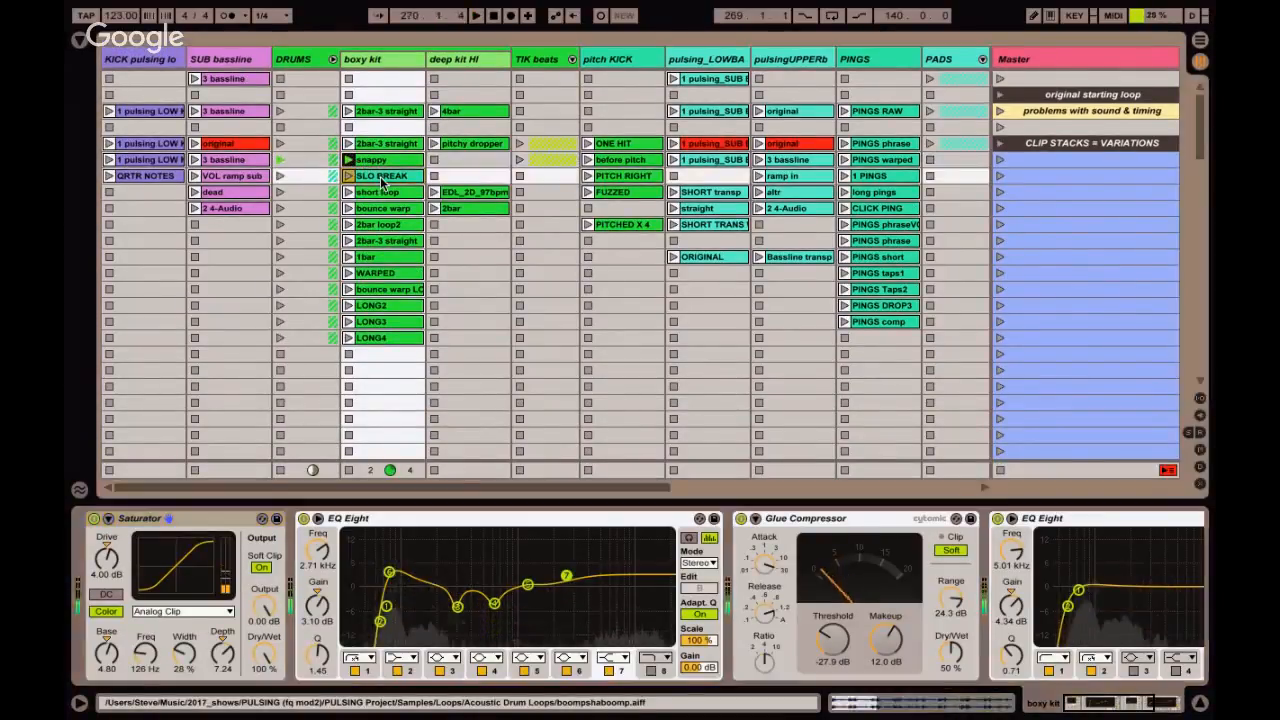
click(380, 176)
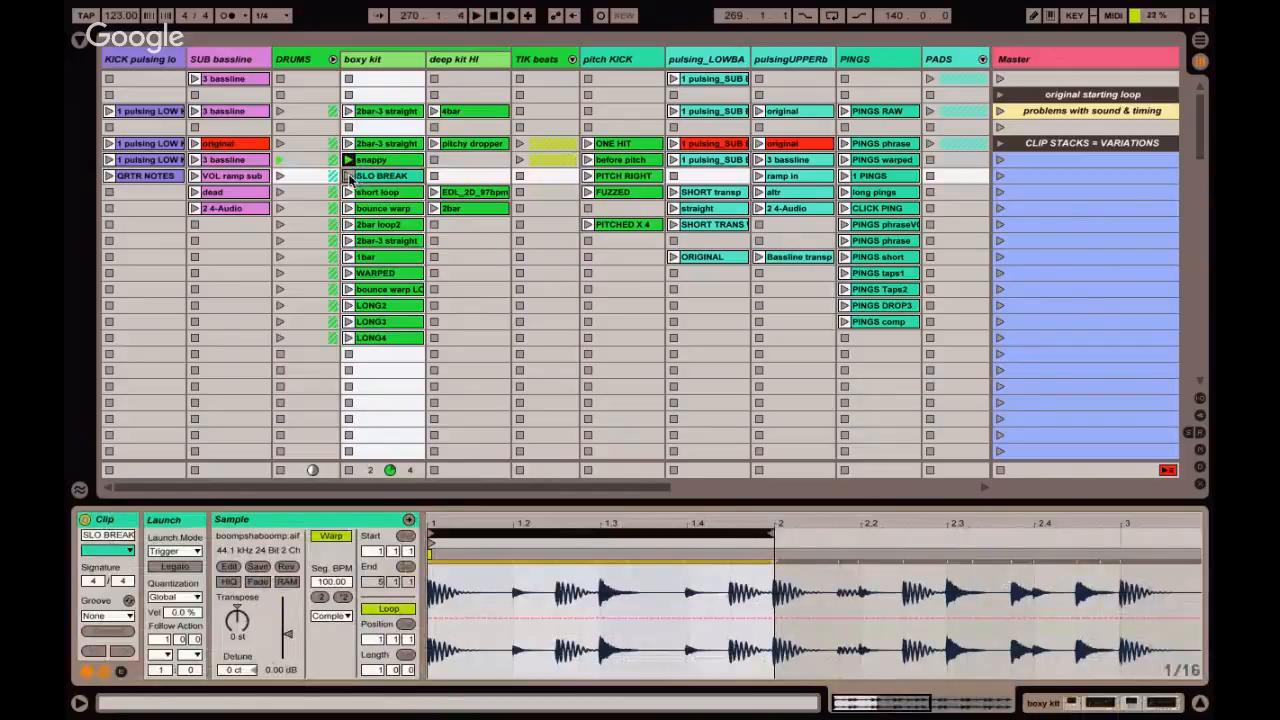
click(349, 176)
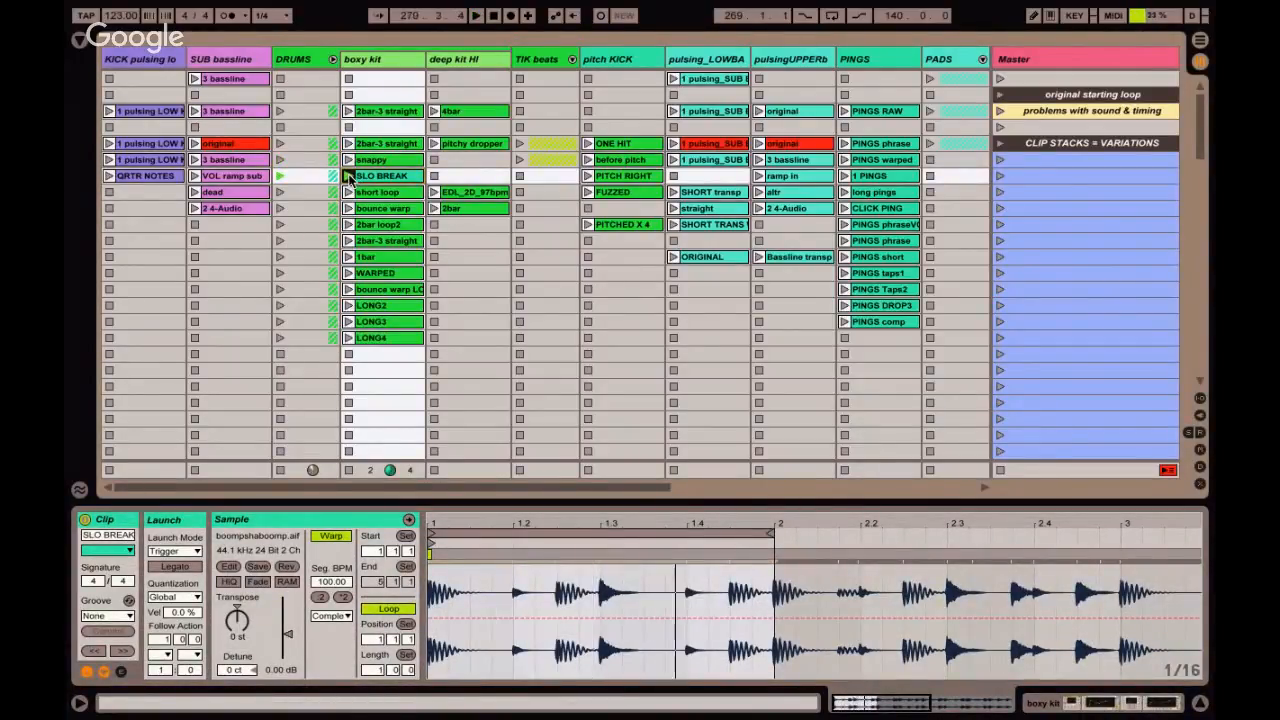
click(349, 193)
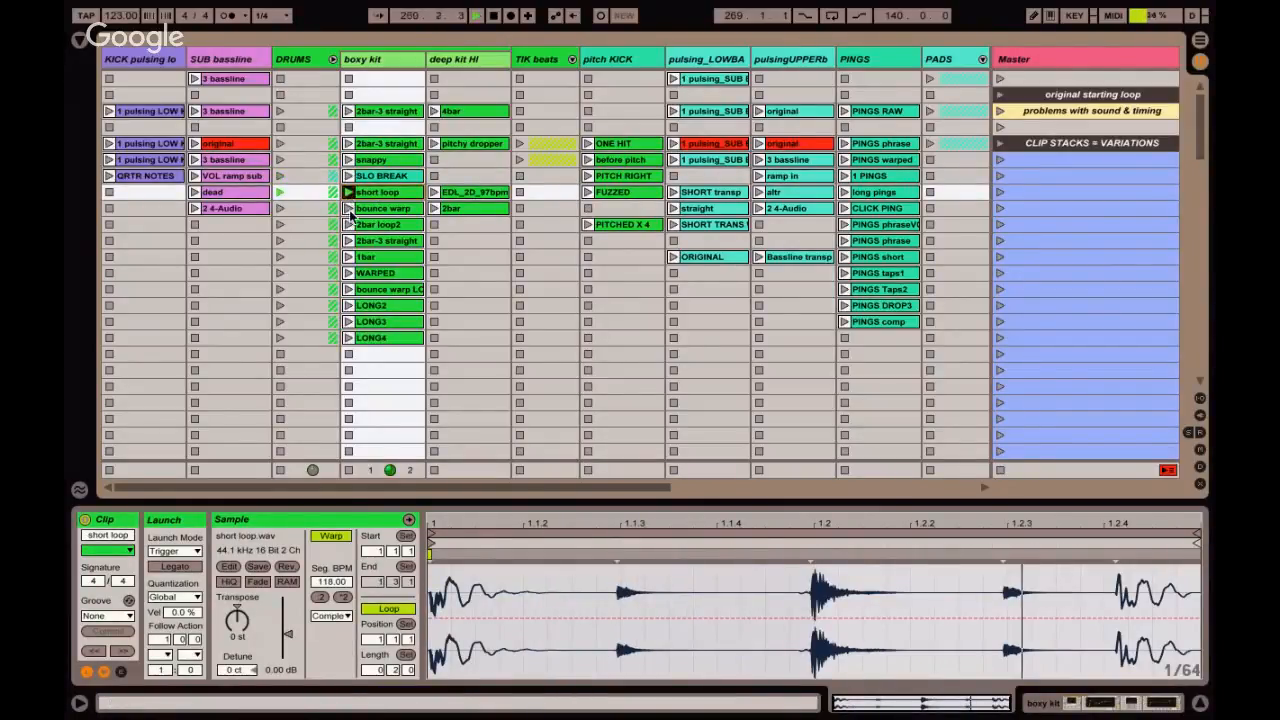
click(349, 208)
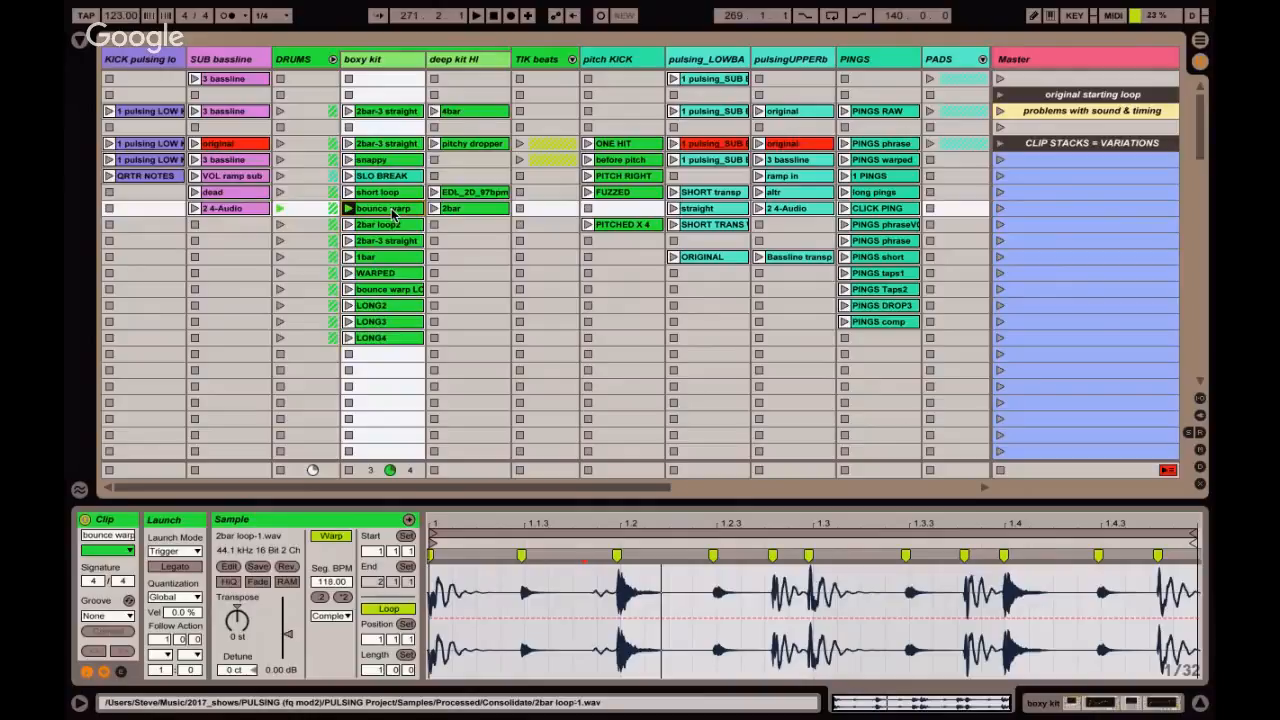
Audition the 2bar loop2, 2bar-3 straight and LONG2 clips on boxy kit, and select the LONG2 clip's loop.
click(370, 226)
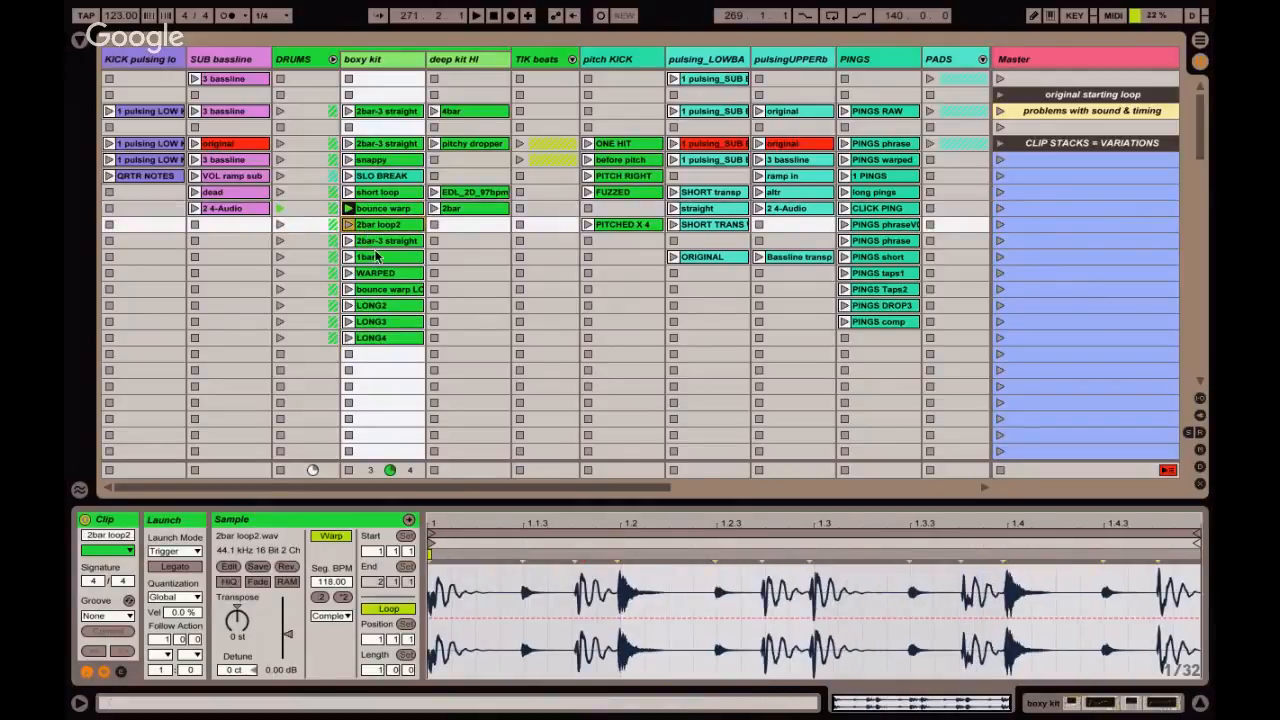
click(348, 225)
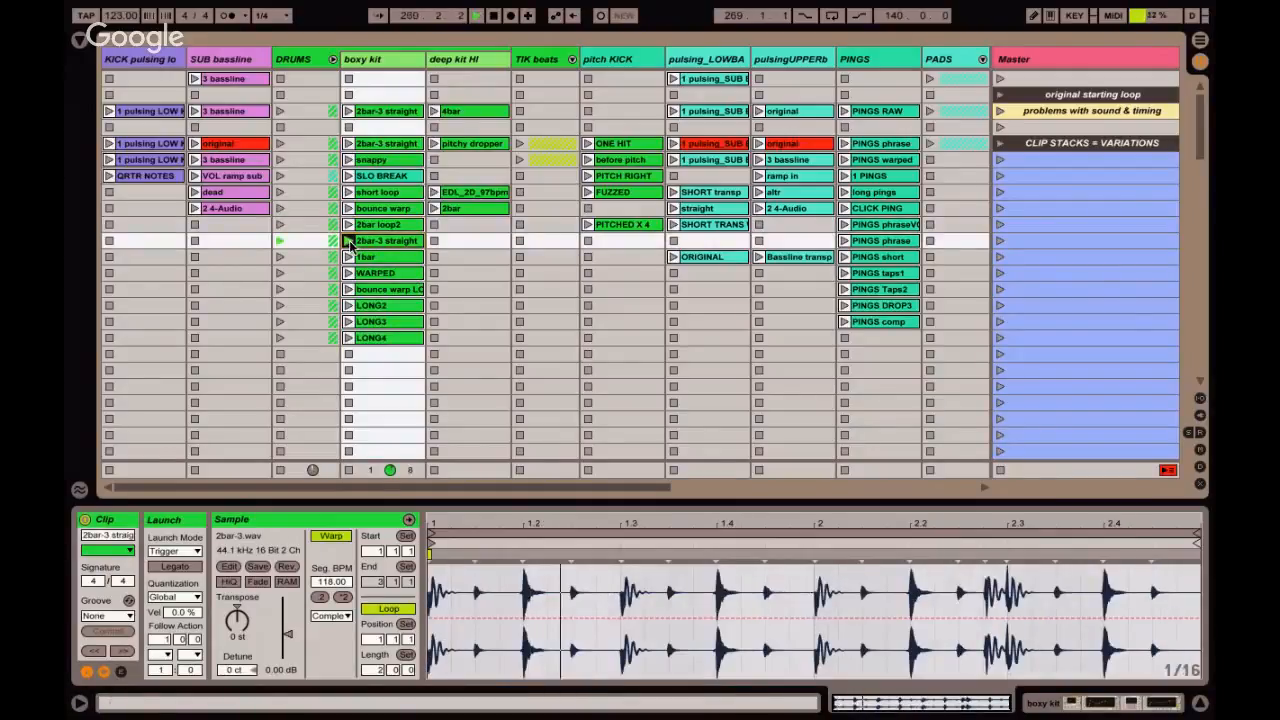
click(349, 304)
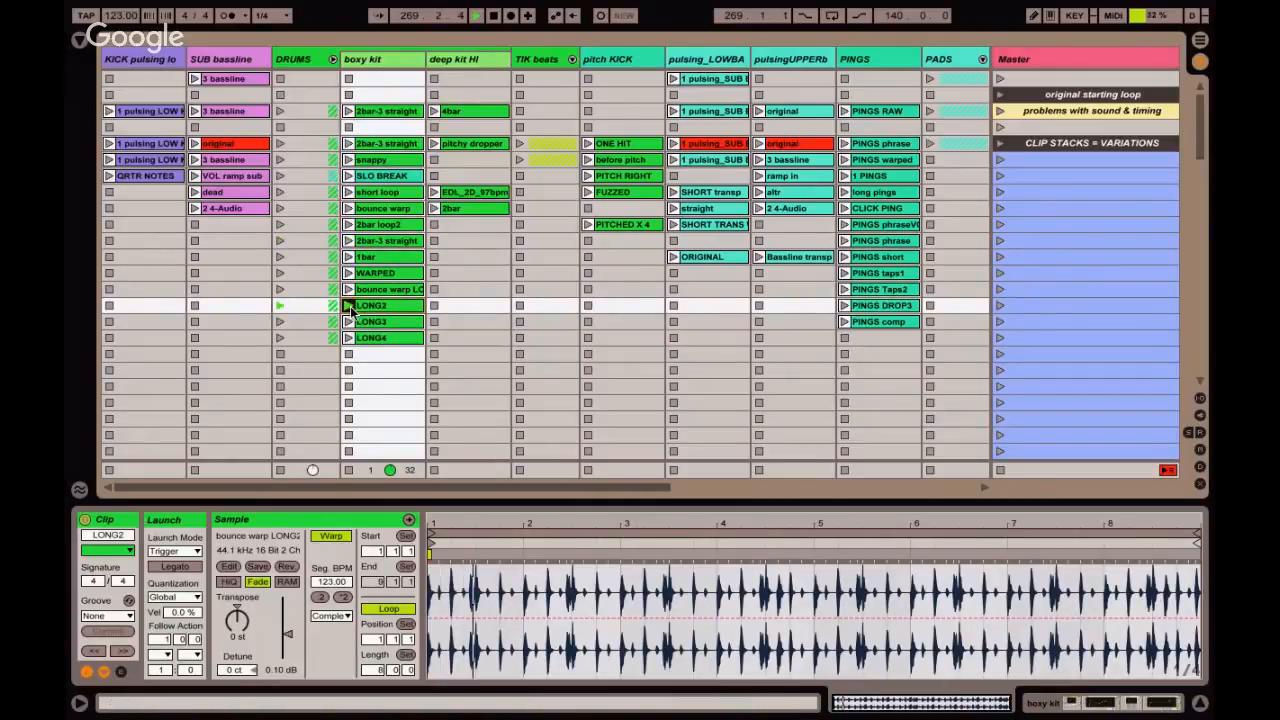
click(609, 533)
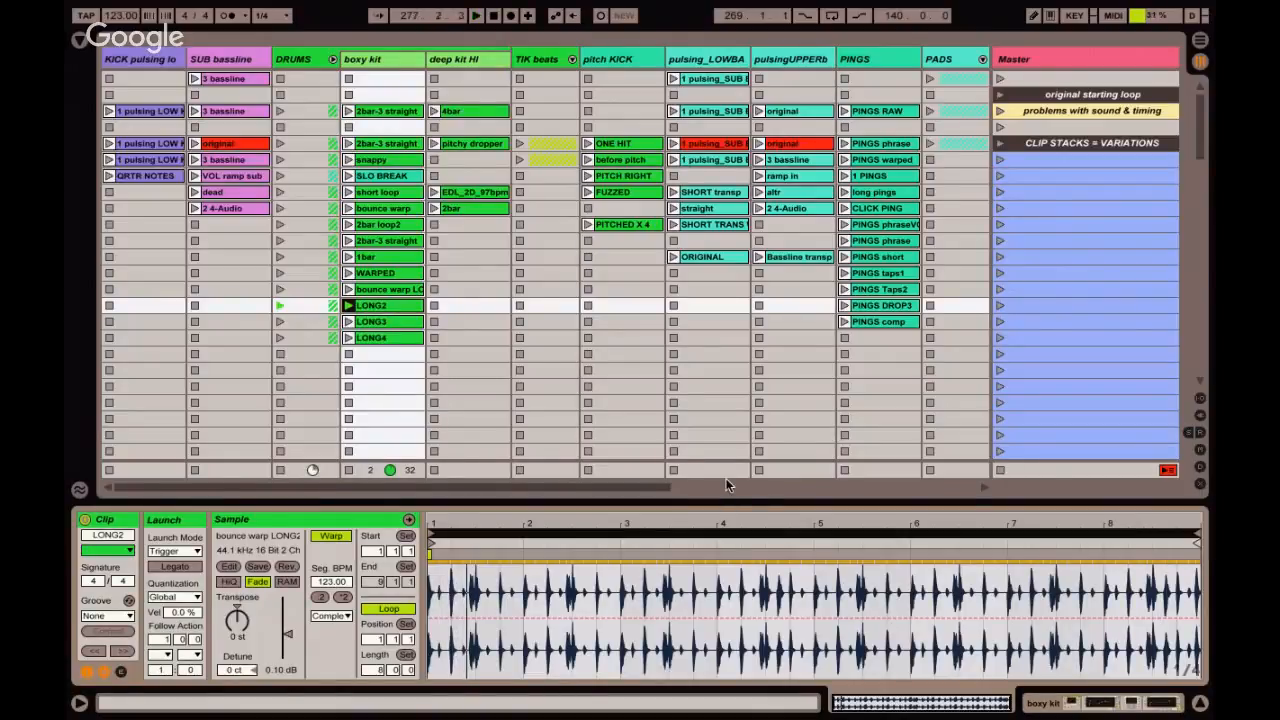
Launch the LONG4 clip on boxy kit and scrub its waveform to about bar 7.
click(383, 340)
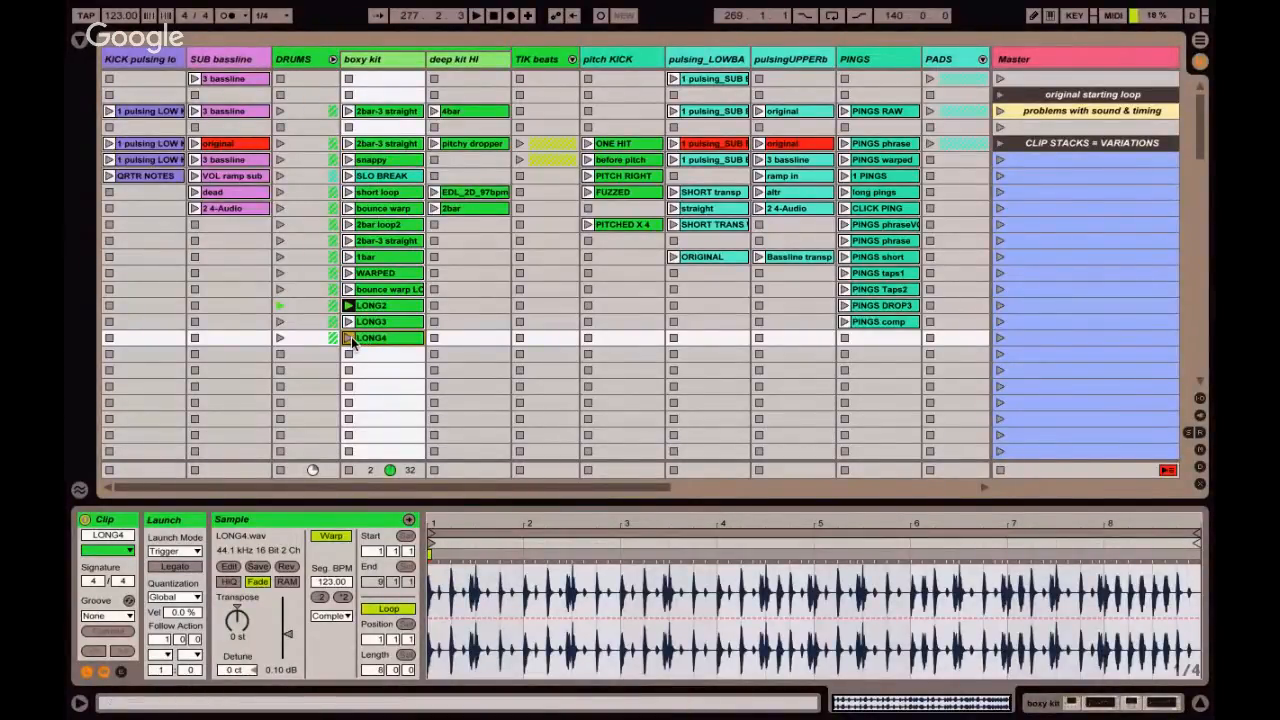
click(349, 338)
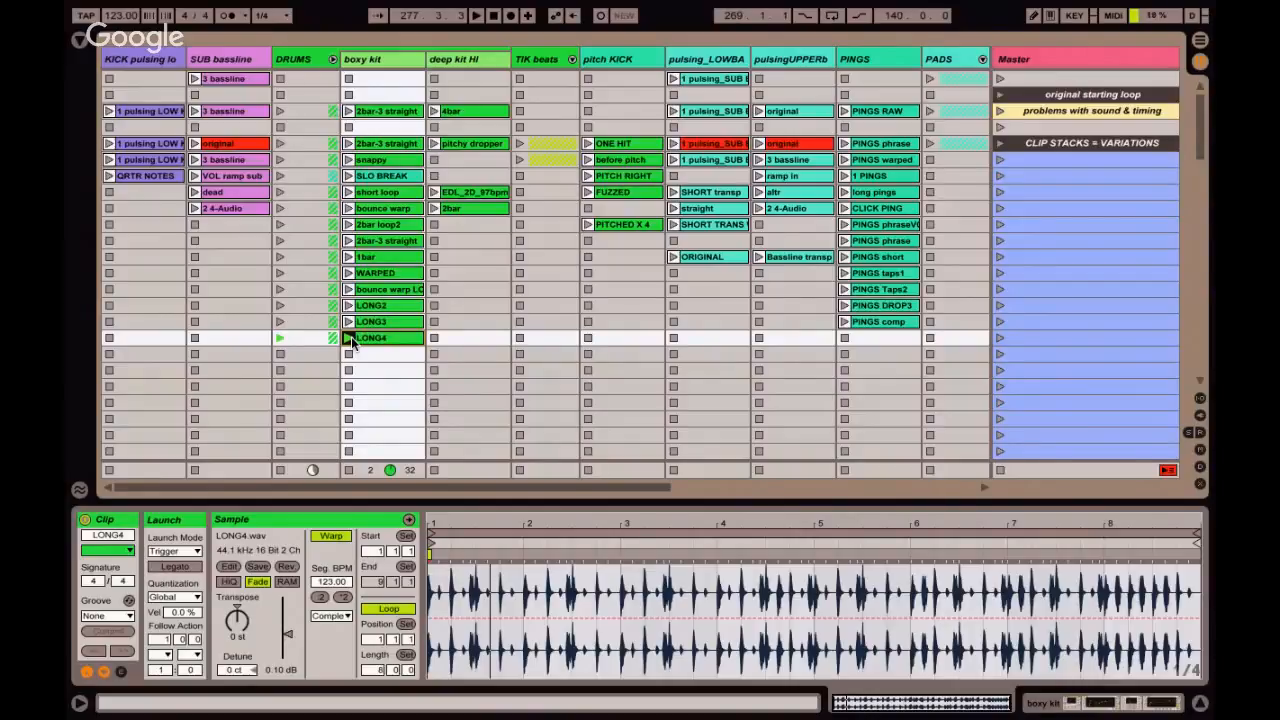
click(1011, 546)
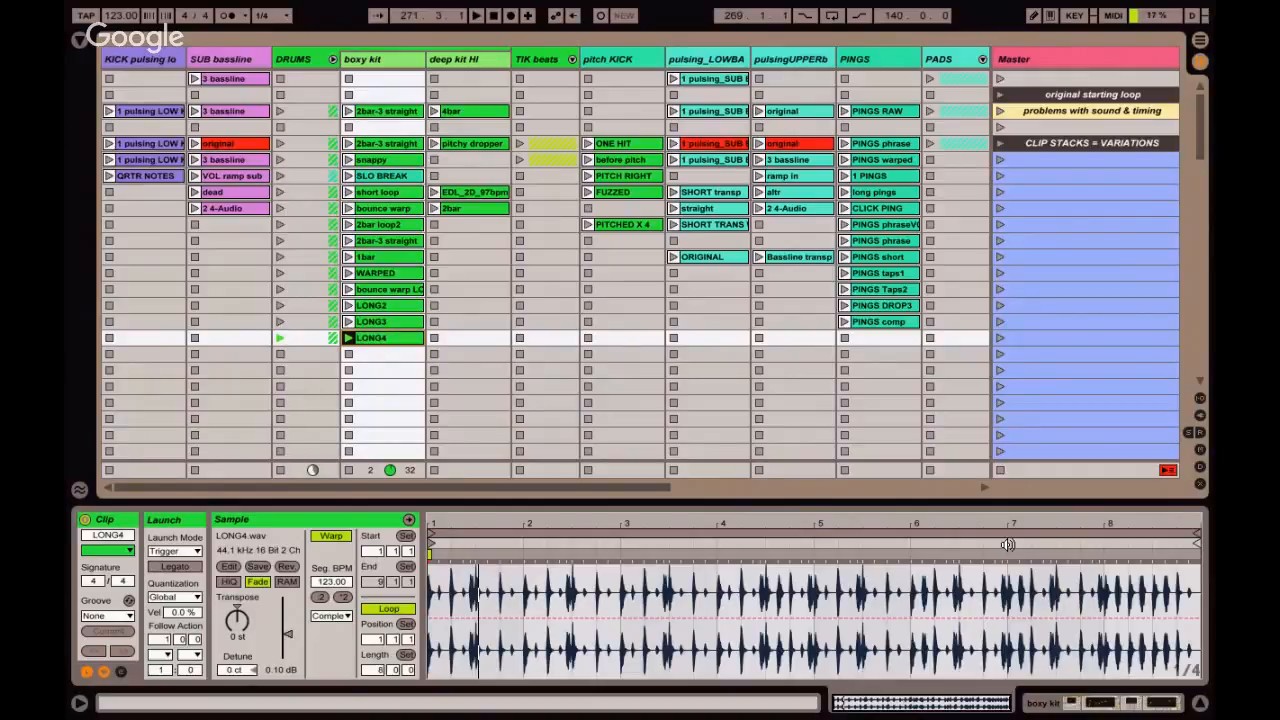
Compare the snappy and short loop variations on boxy kit with LONG4 by launching them in turn.
click(370, 160)
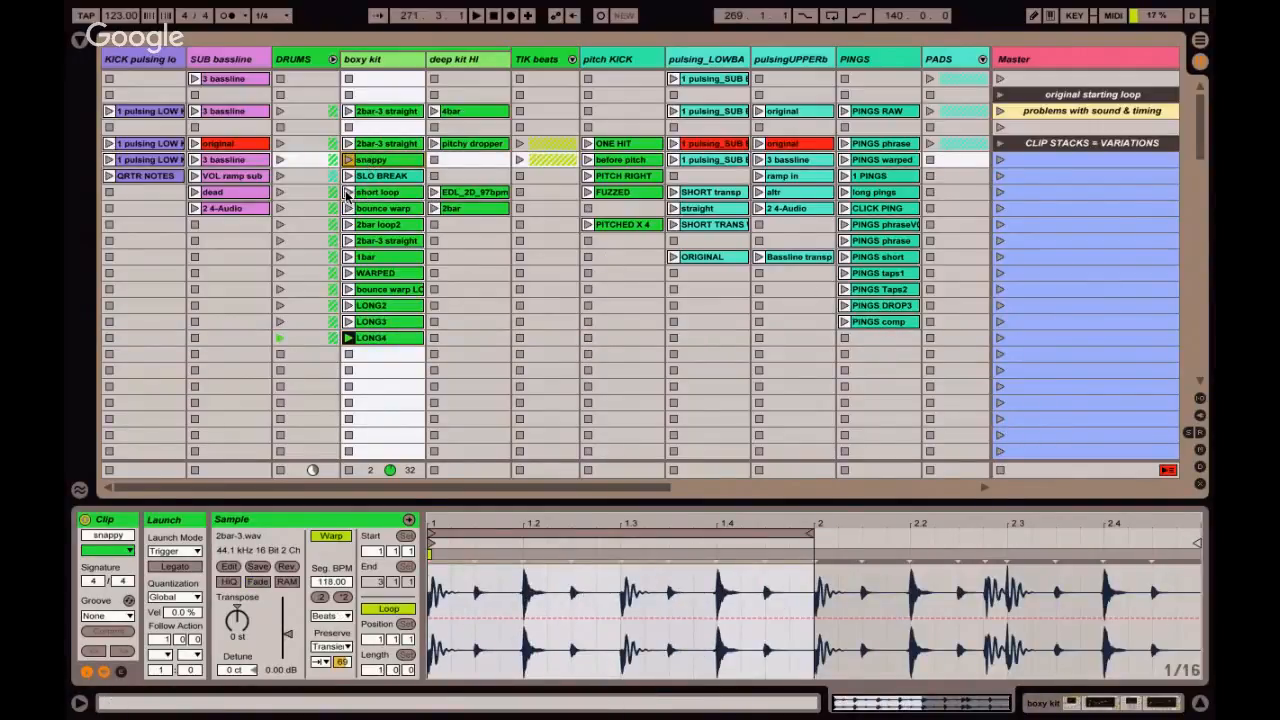
click(348, 193)
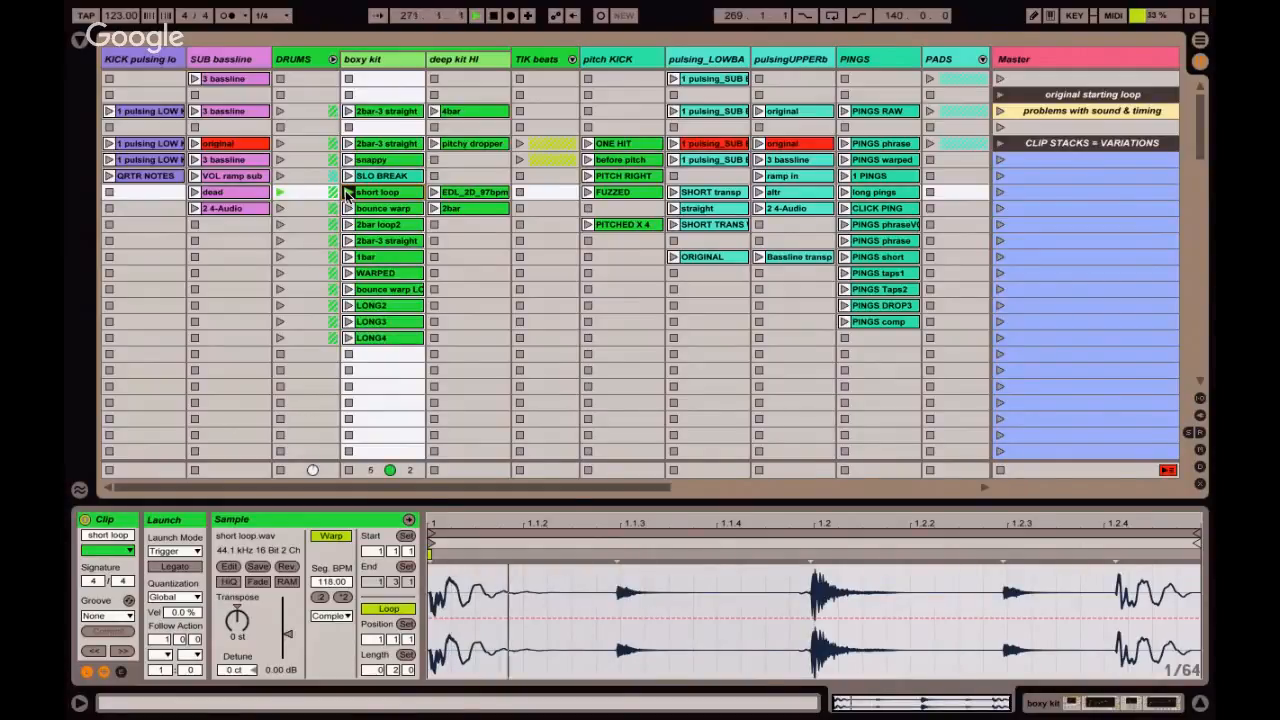
click(349, 339)
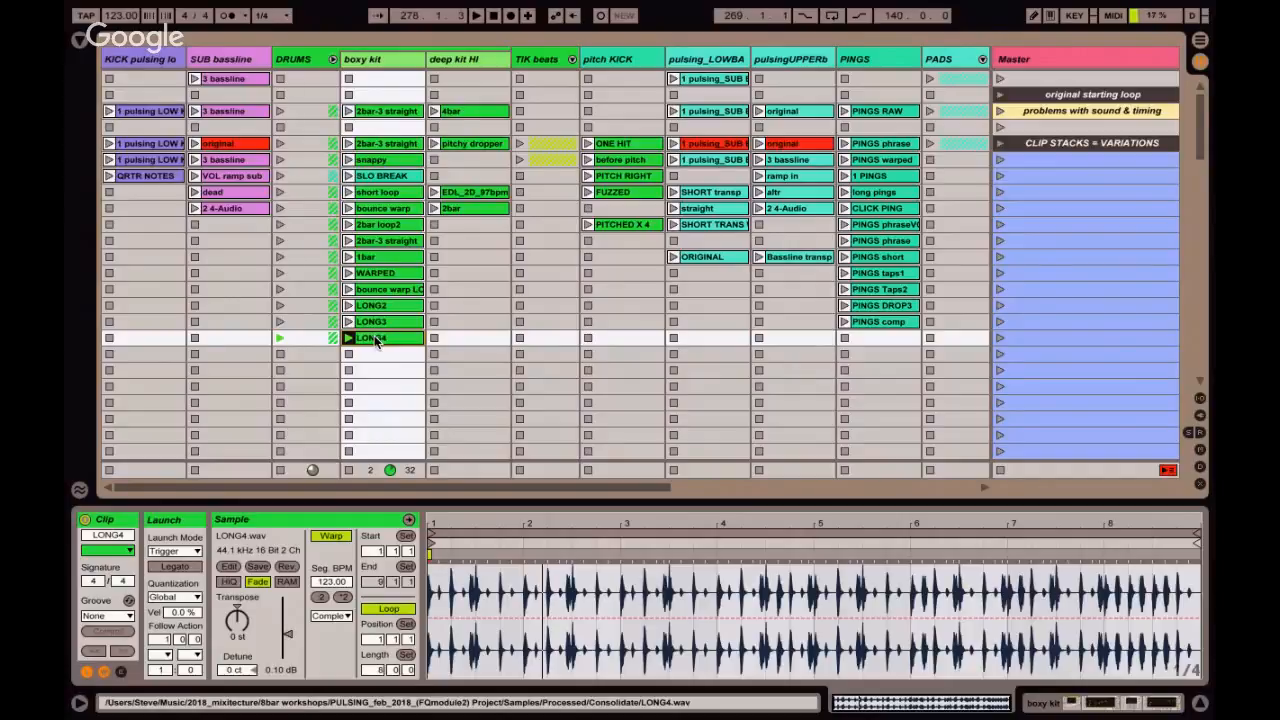
Switch to the Arrangement View and zoom in on the boxy kit clips from the "BOXY KIT EDITS" locator onward.
key(Tab)
scroll(559, 243, up, 5)
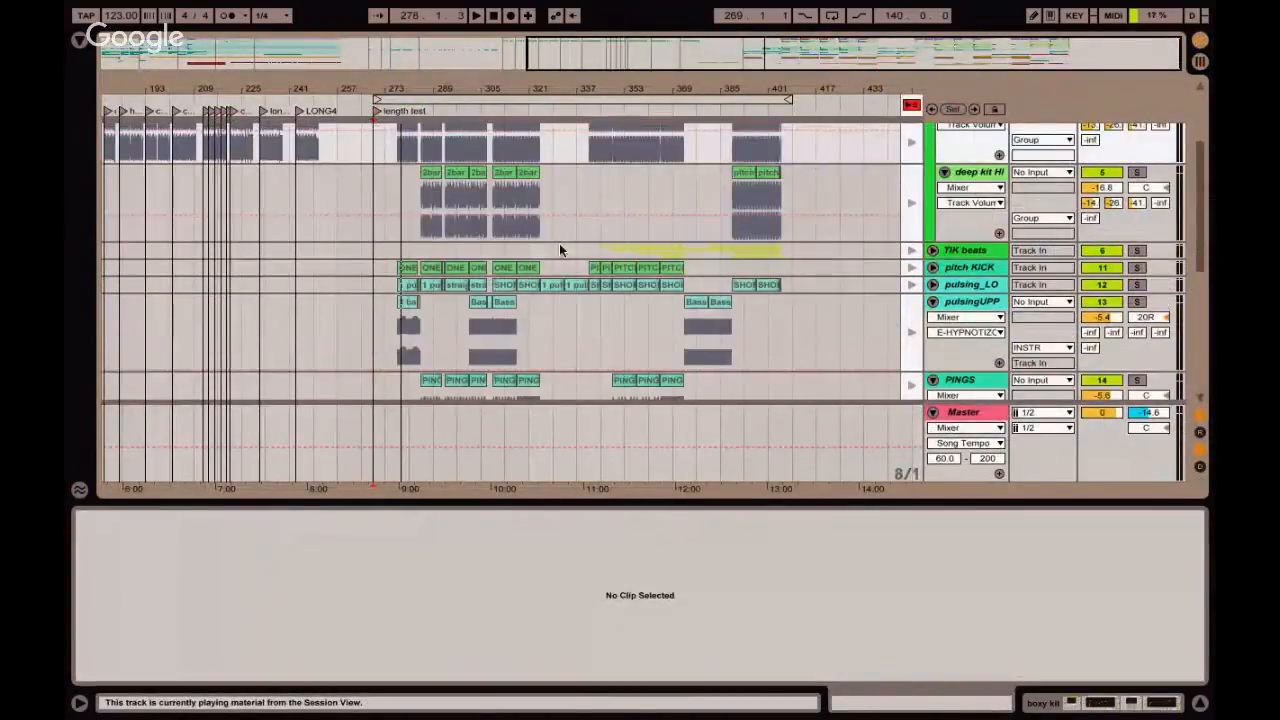
scroll(559, 243, up, 5)
scroll(559, 243, left, 10)
scroll(559, 243, up, 1)
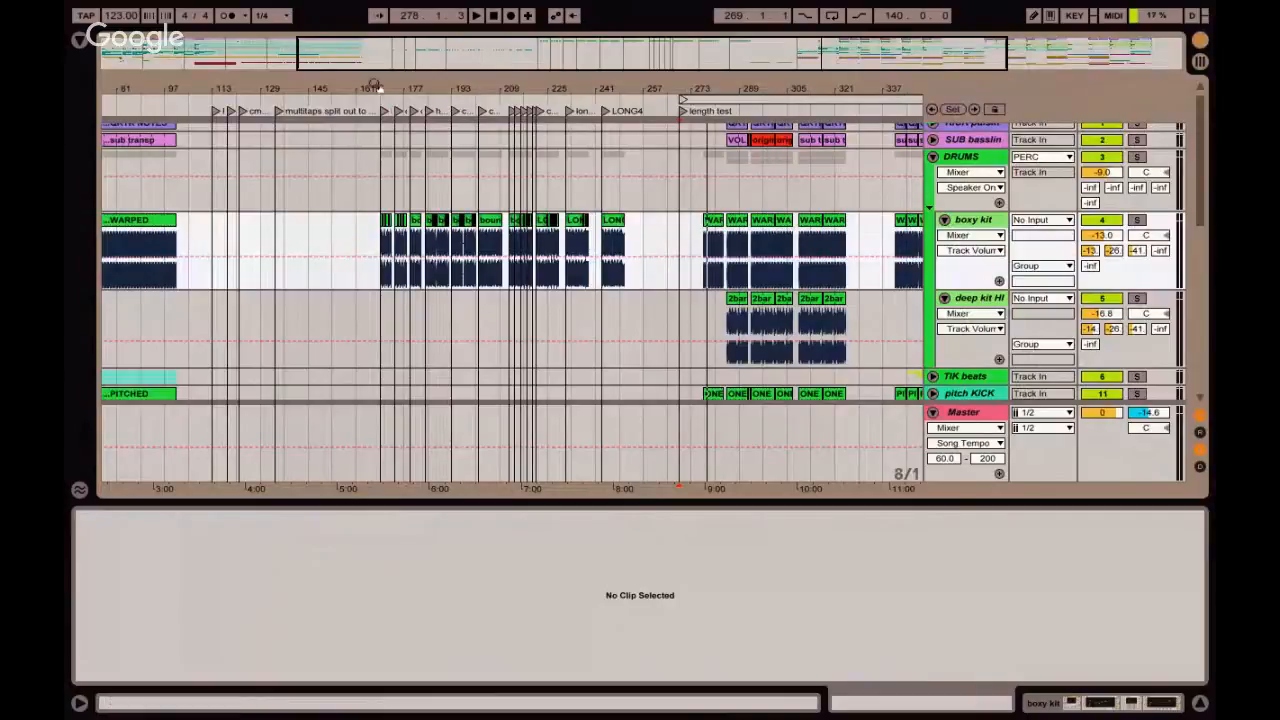
drag(400, 85, 398, 125)
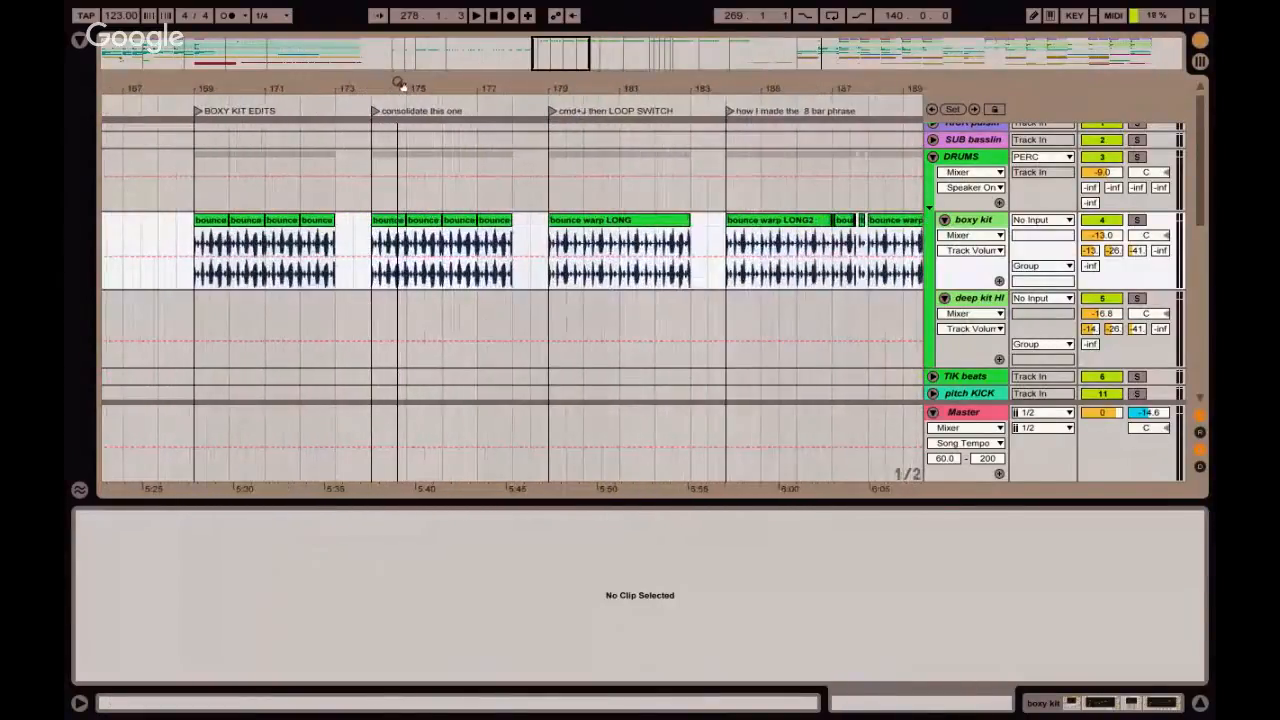
Play the boxy kit clips from bar 169, and play the phrase starting at the "how I made the 8 bar phrase" locator.
click(196, 250)
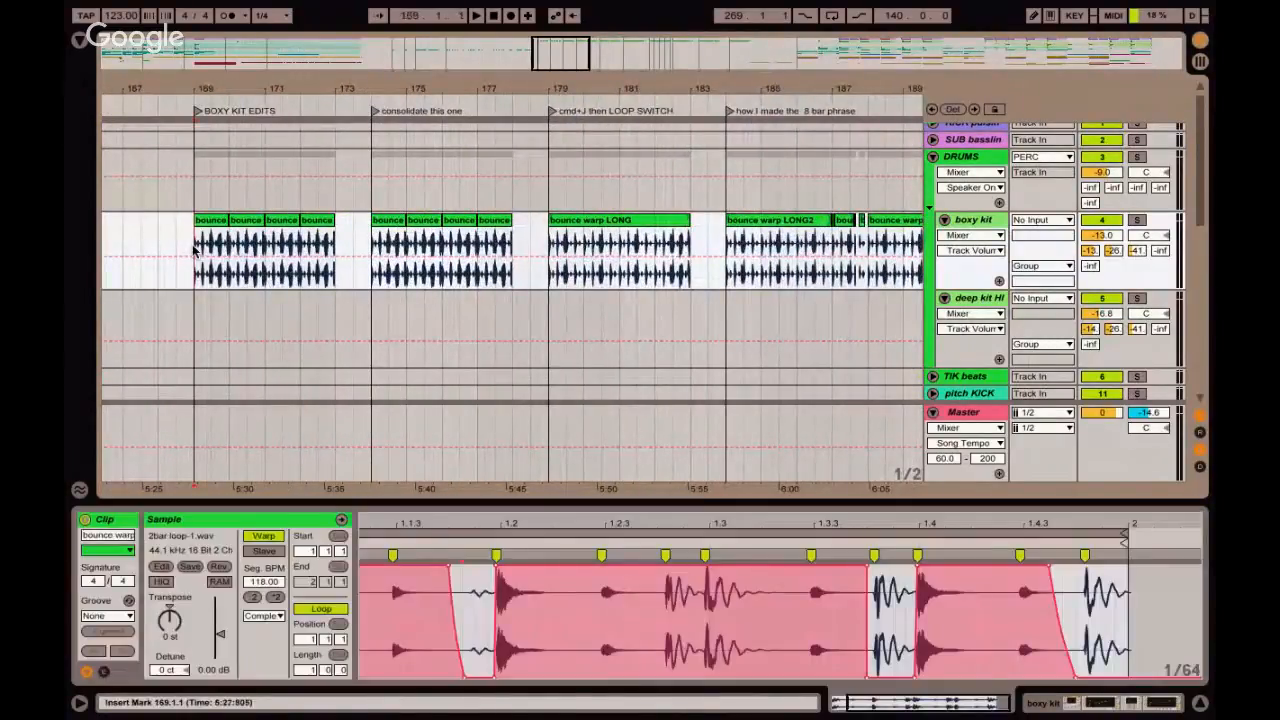
key(space)
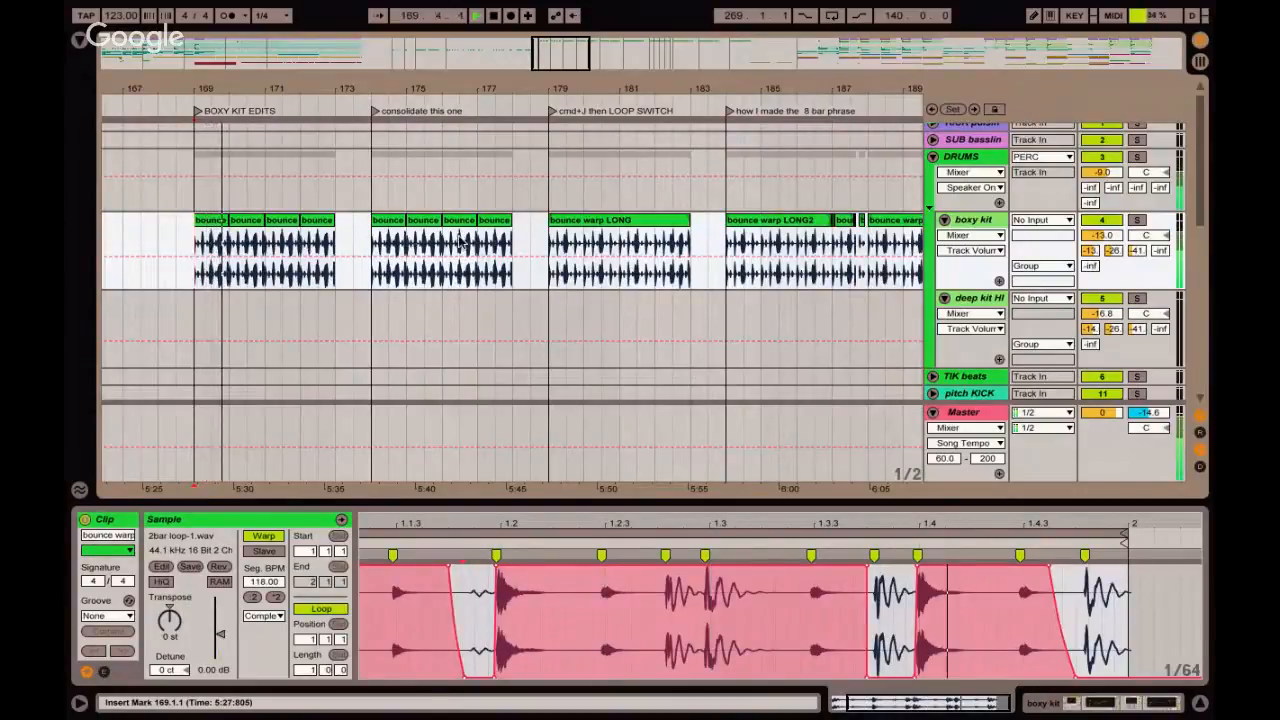
scroll(487, 243, right, 5)
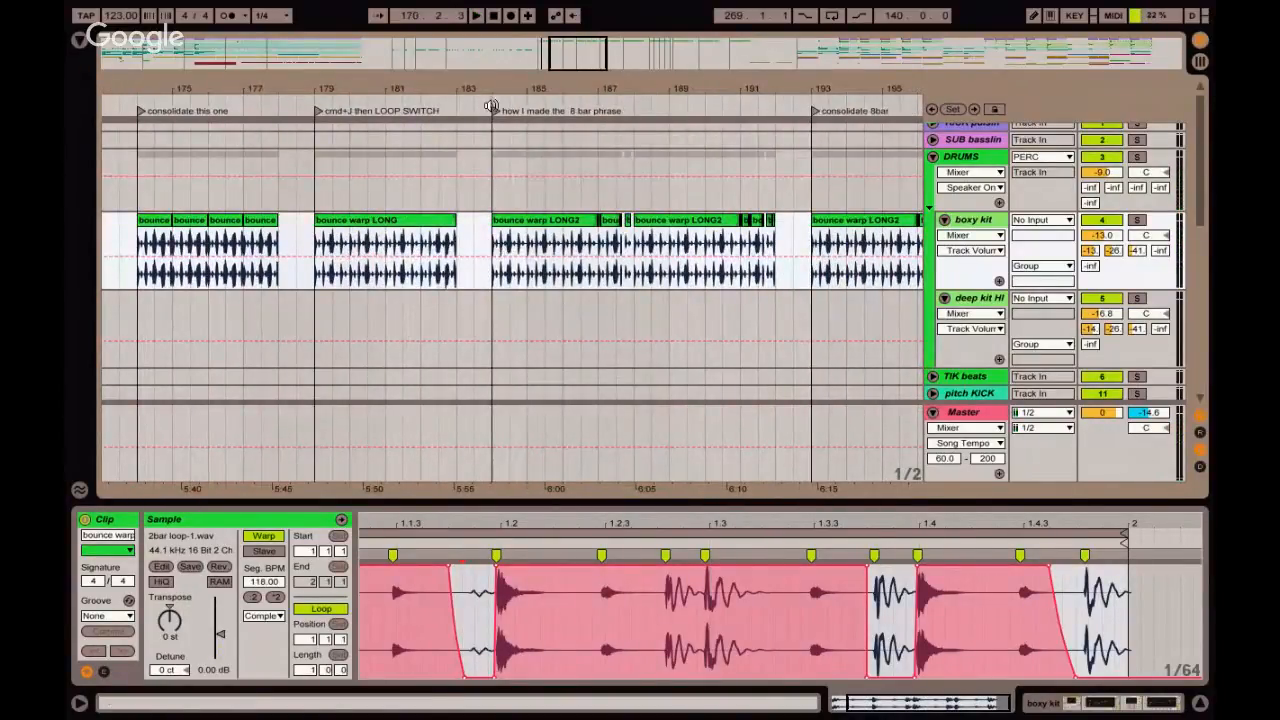
click(494, 113)
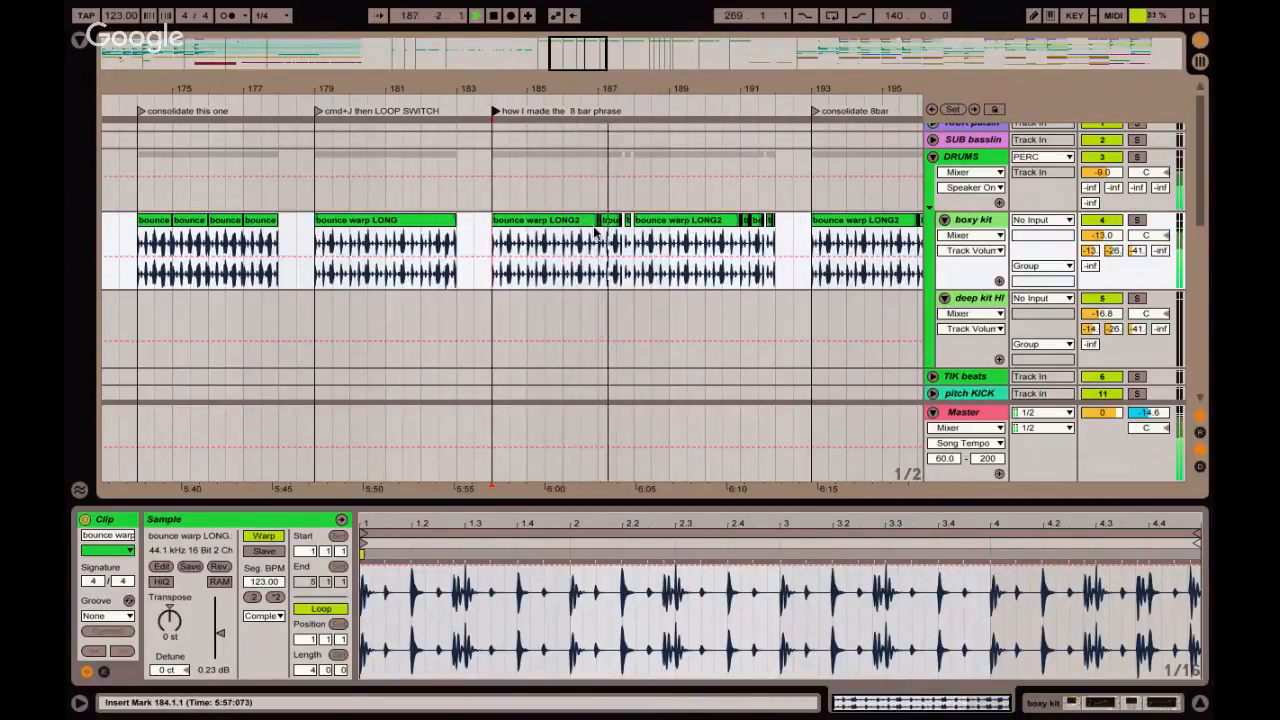
key(space)
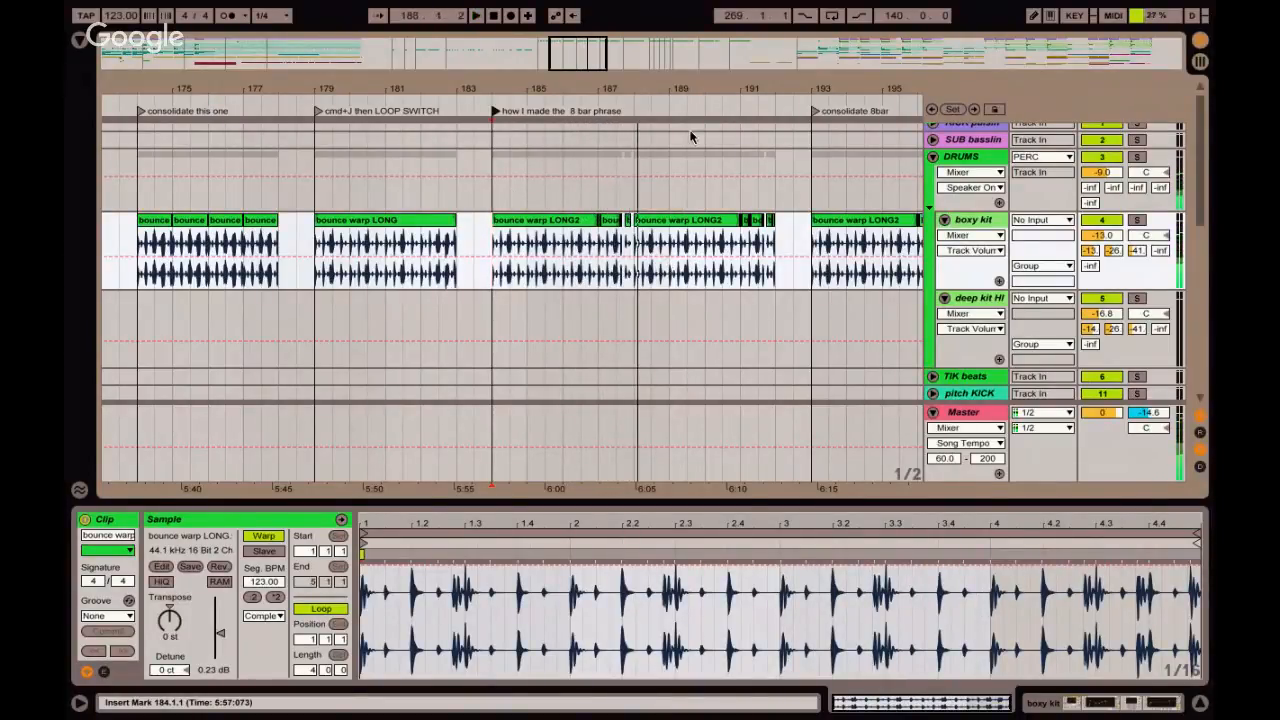
Select the boxy kit clips under the "consolidate 8bar" locator from bar 193 to bar 201.
drag(668, 80, 642, 80)
click(527, 223)
scroll(525, 226, right, 5)
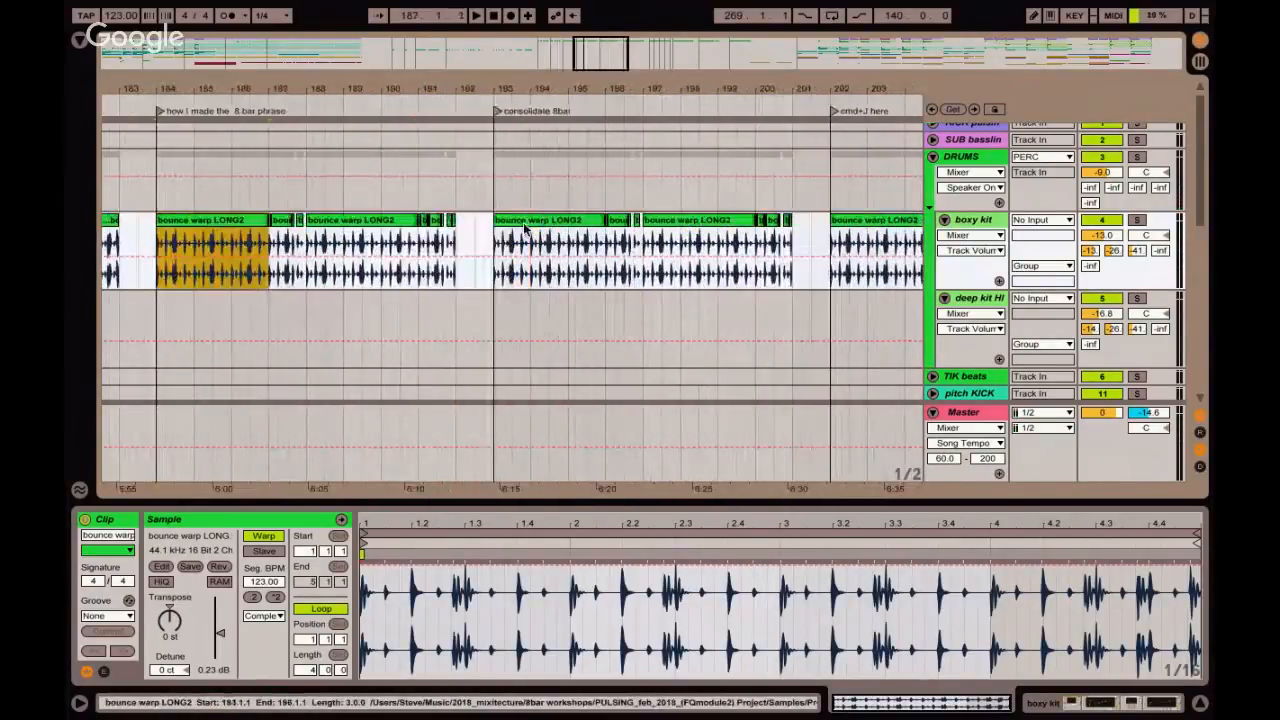
click(505, 231)
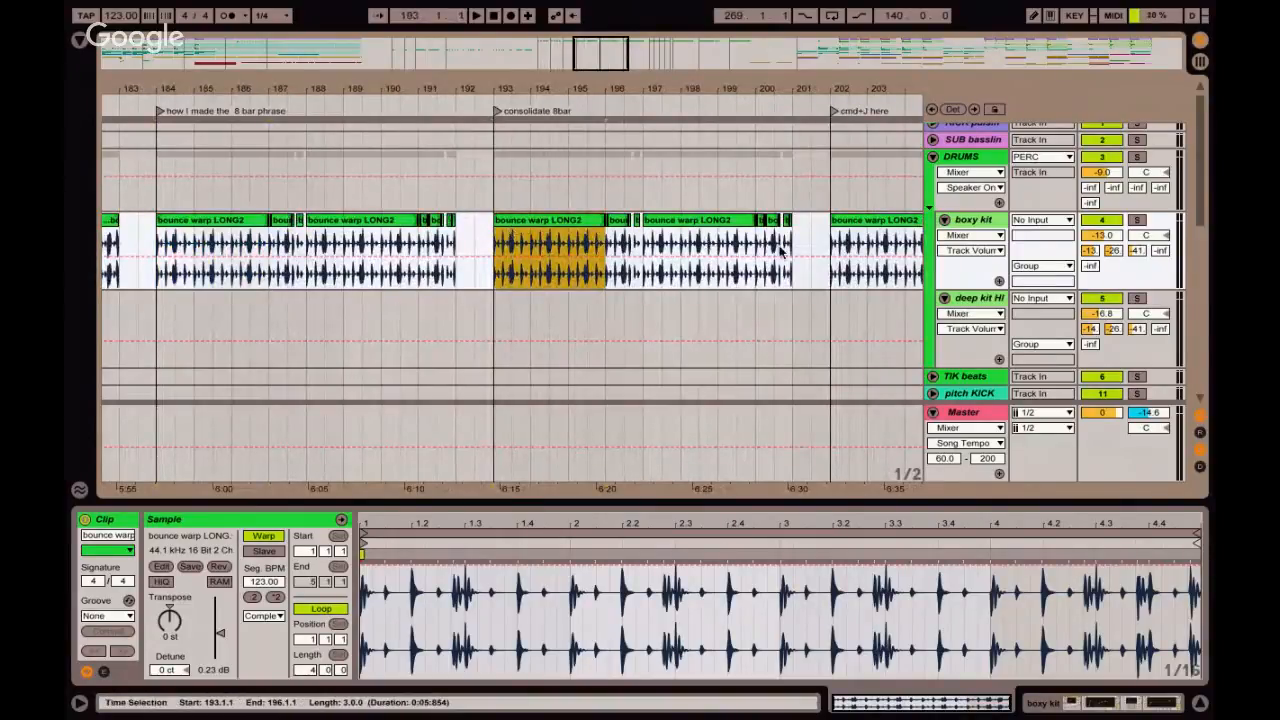
shift+click(831, 272)
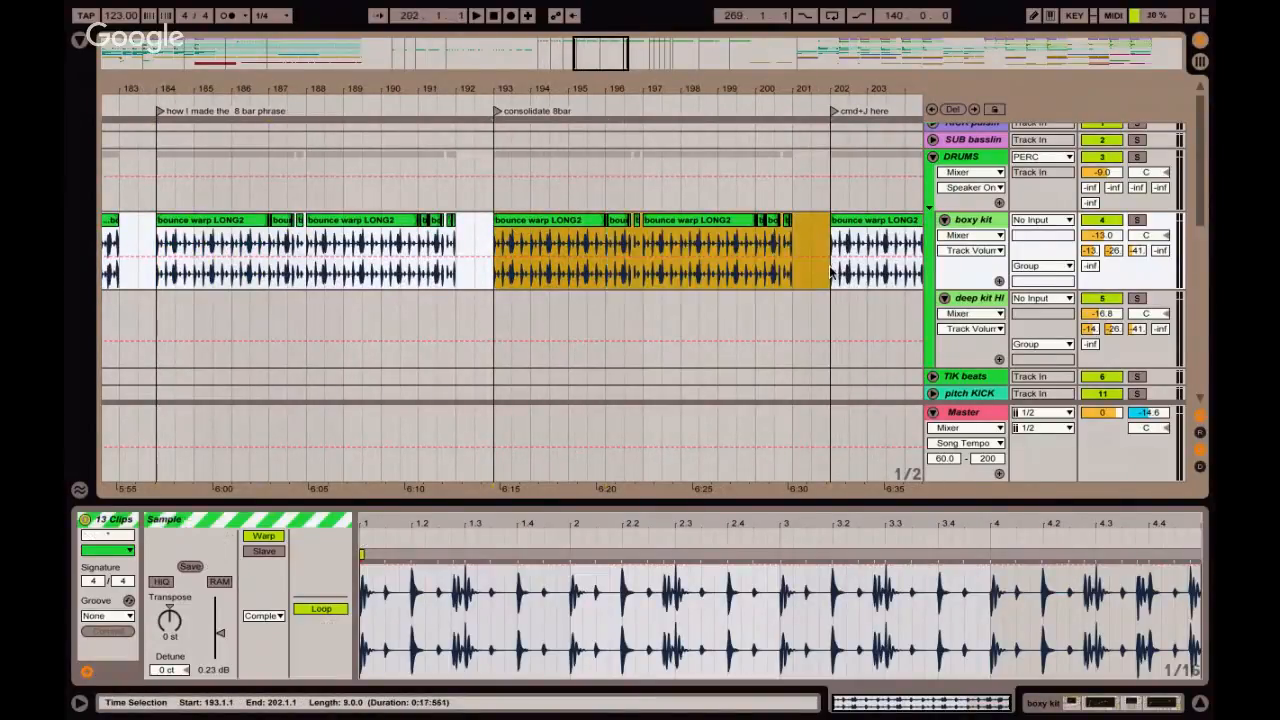
shift+click(794, 278)
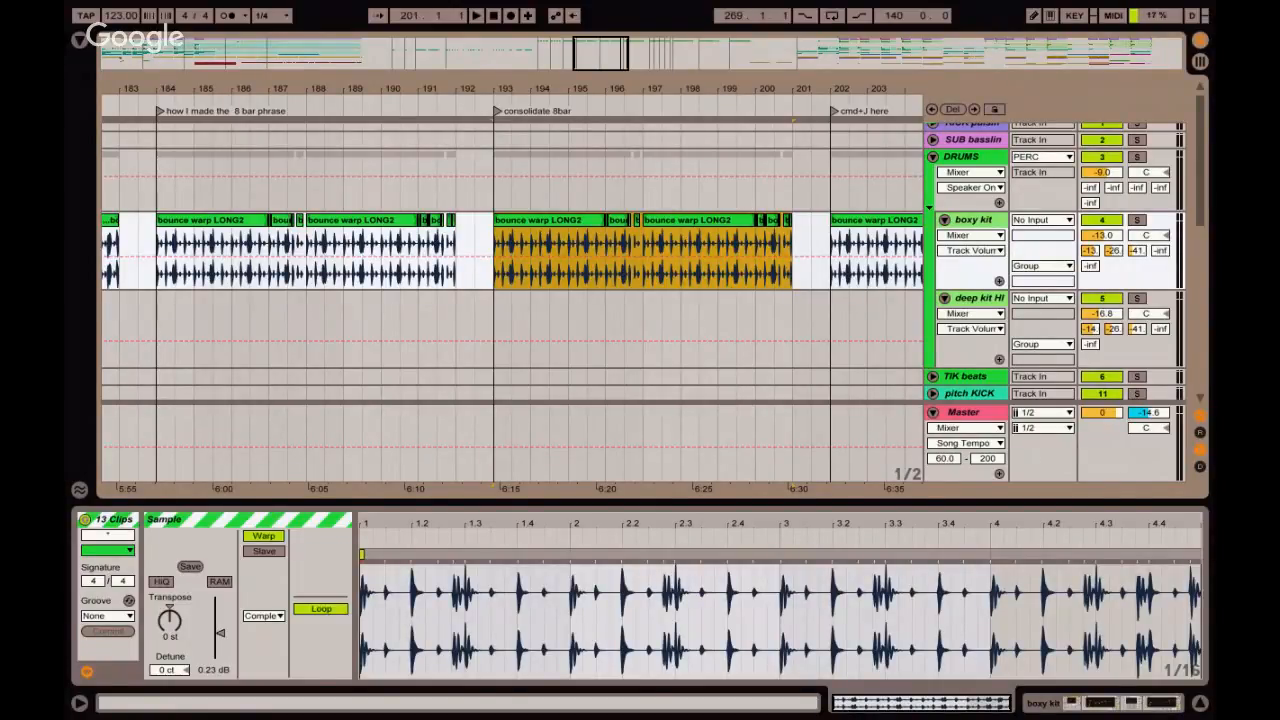
Examine the individual clips in the "how I made the 8 bar phrase" section and audition its ending from bar 191.
click(230, 228)
click(285, 225)
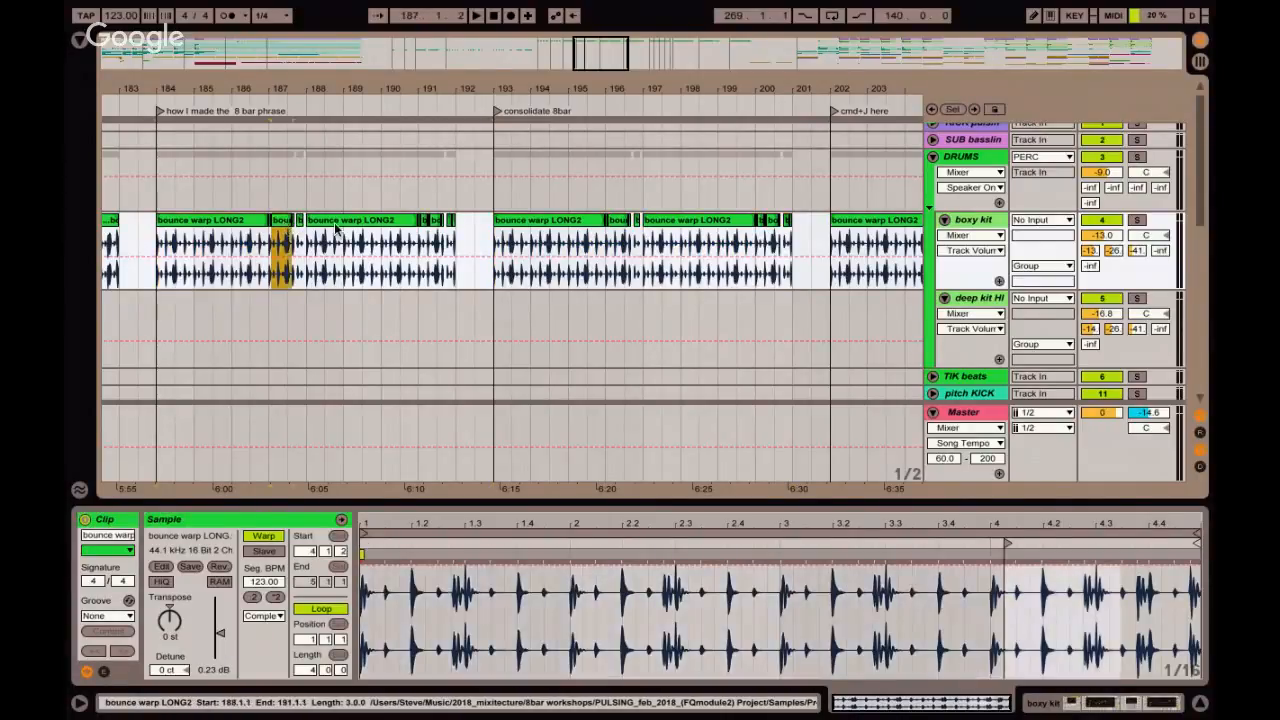
click(337, 227)
click(380, 248)
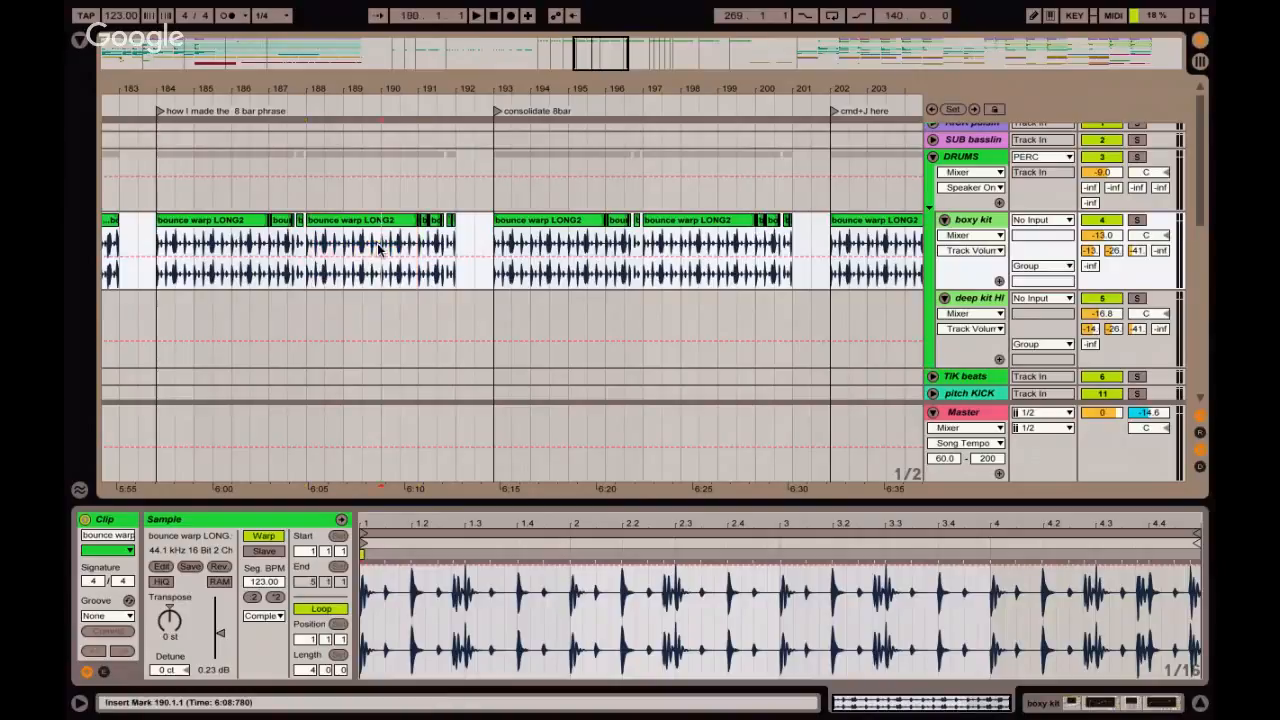
click(420, 248)
key(space)
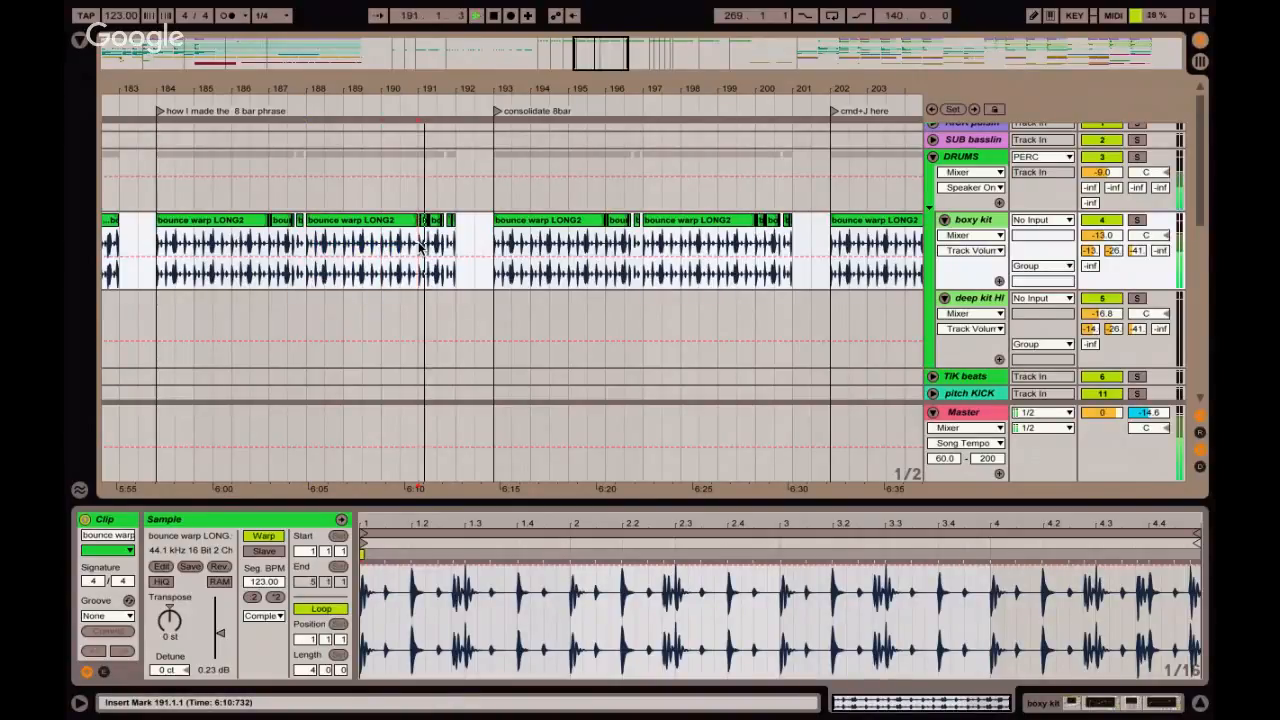
key(space)
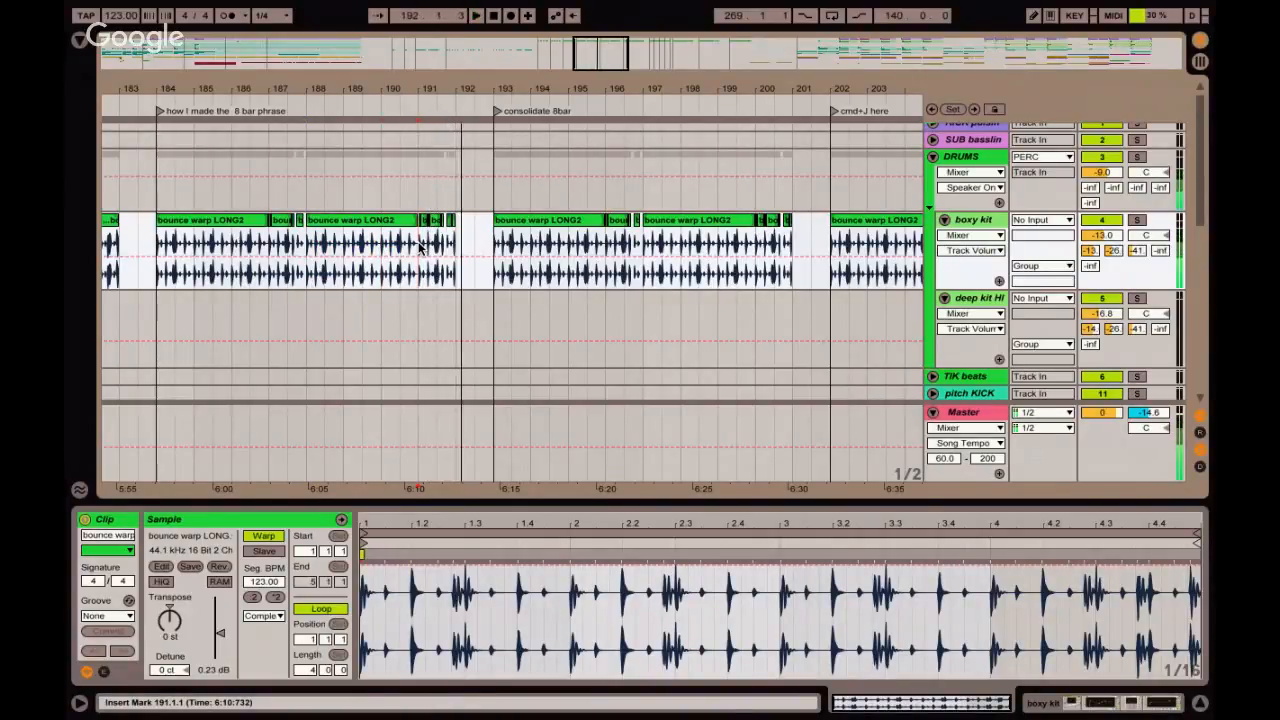
Consolidate the boxy kit clips from bar 193 to bar 201 into one clip and play back its last bars.
click(495, 243)
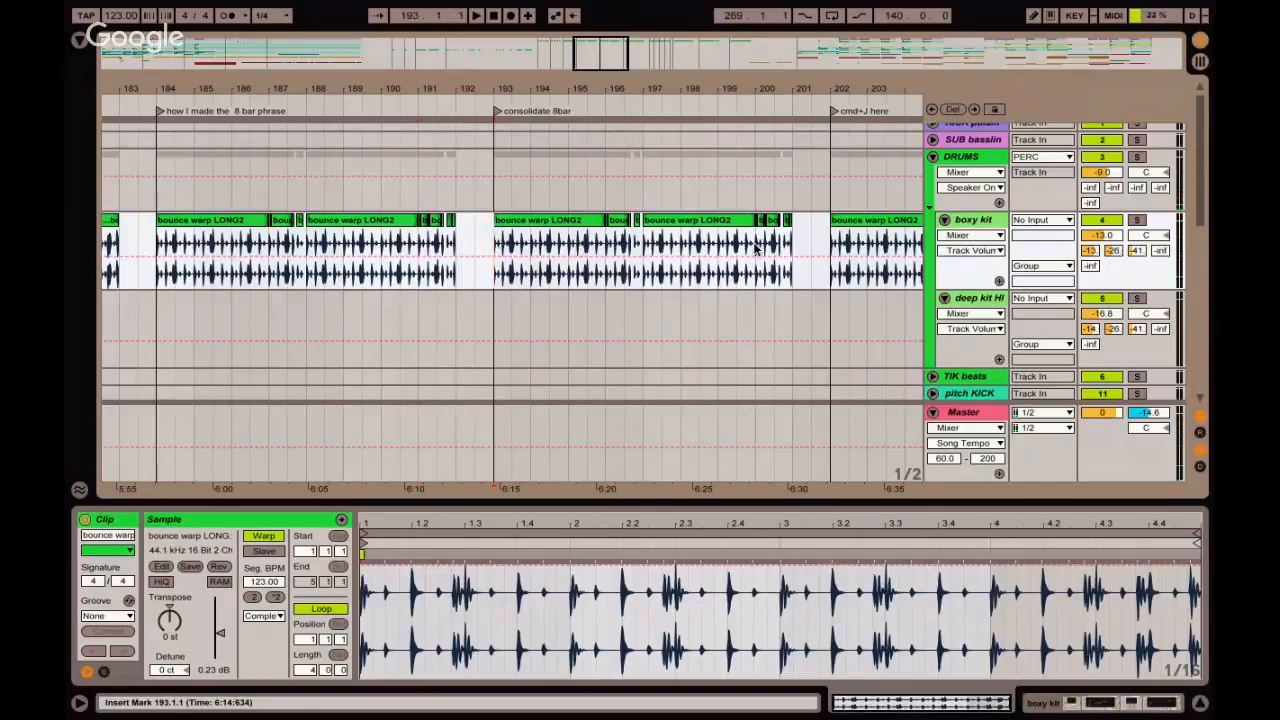
shift+click(790, 245)
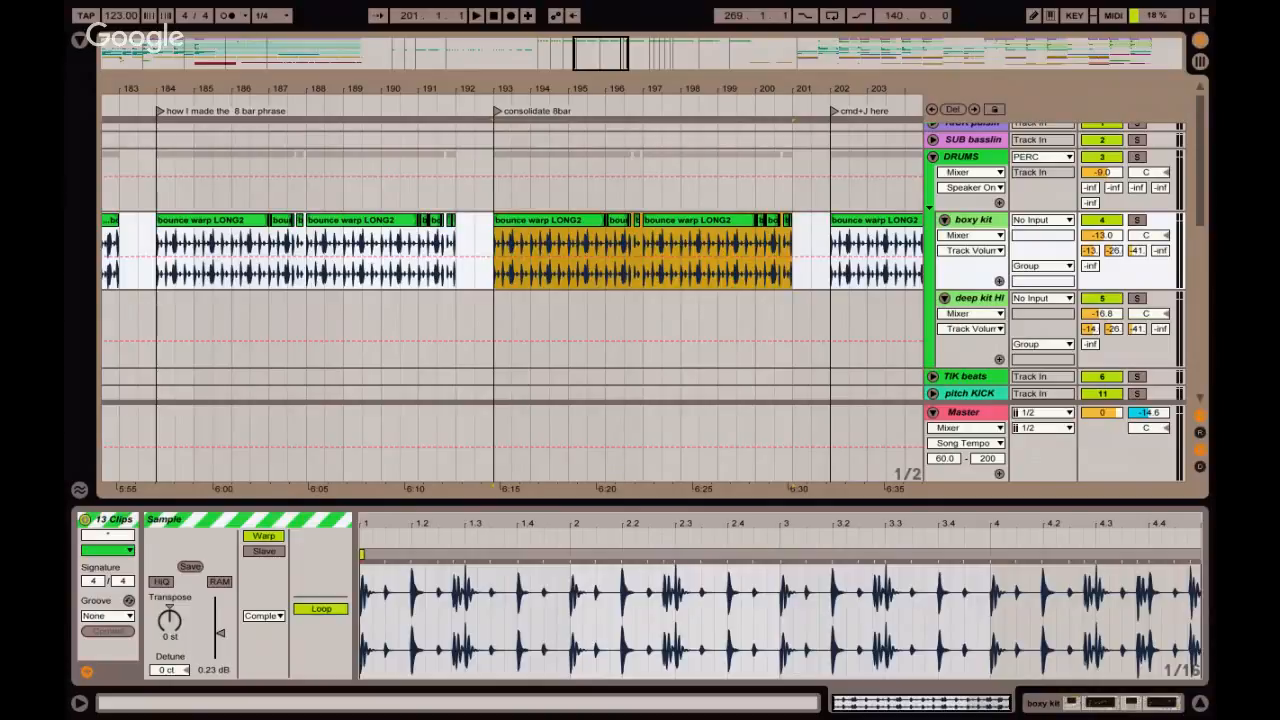
key(ctrl+j)
click(706, 245)
key(space)
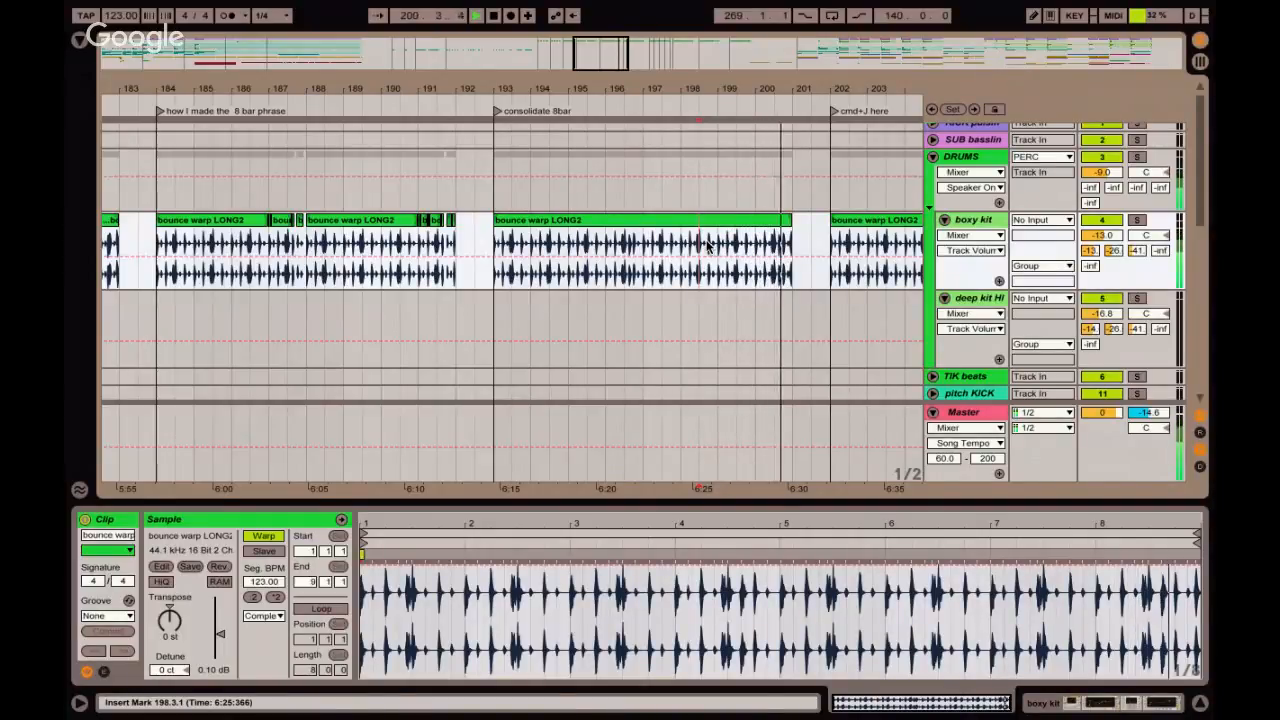
key(space)
Enable looping on the consolidated 8-bar clip and place it in the boxy kit slot two rows below LONG4 in Session View.
click(689, 220)
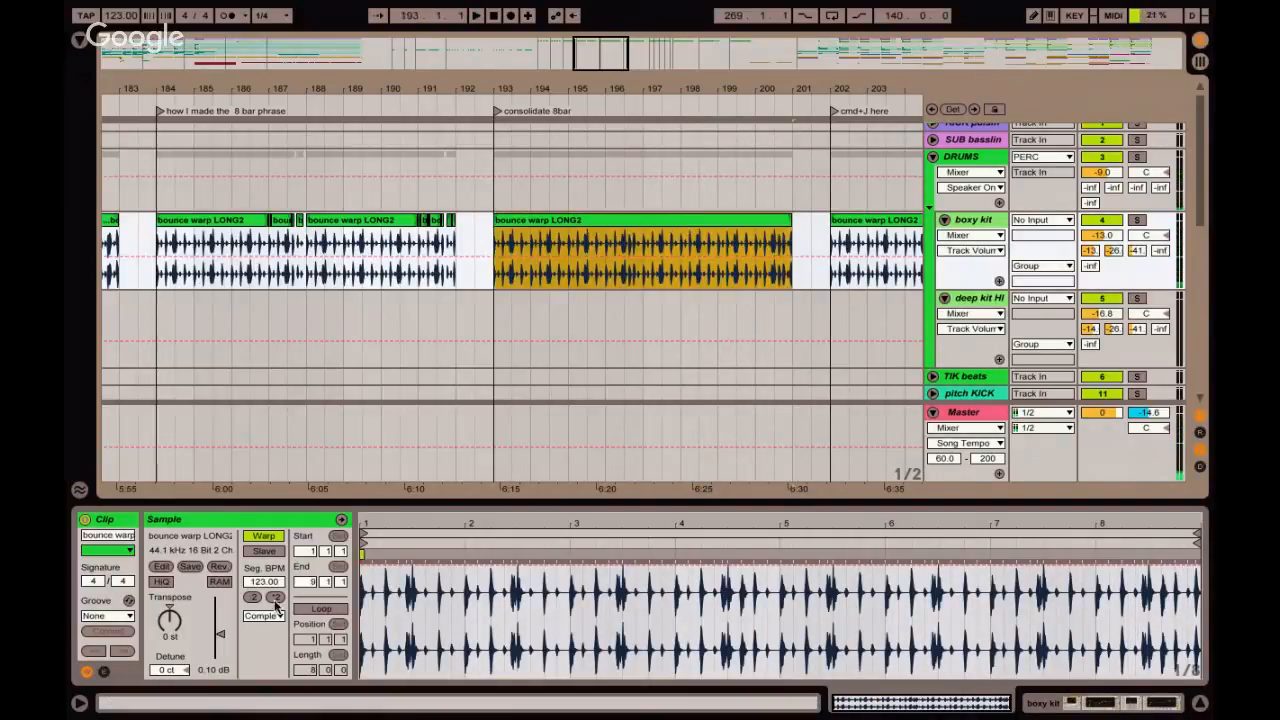
click(316, 609)
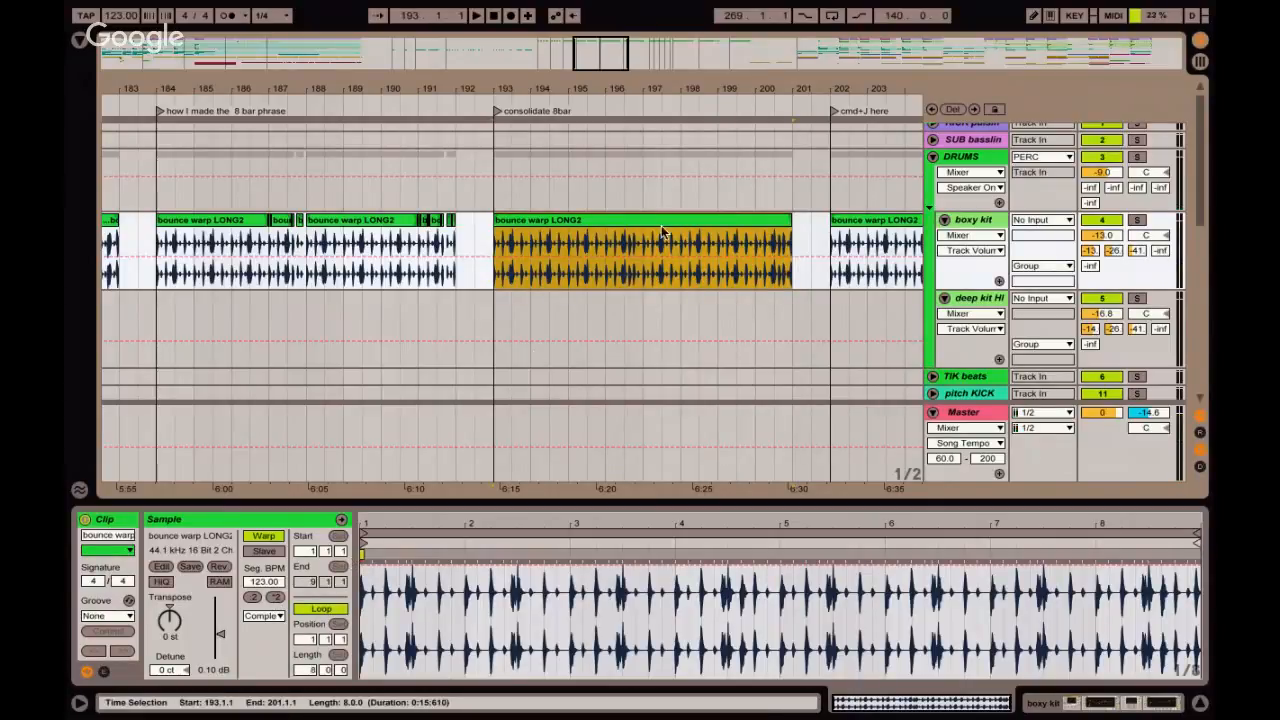
key(Tab)
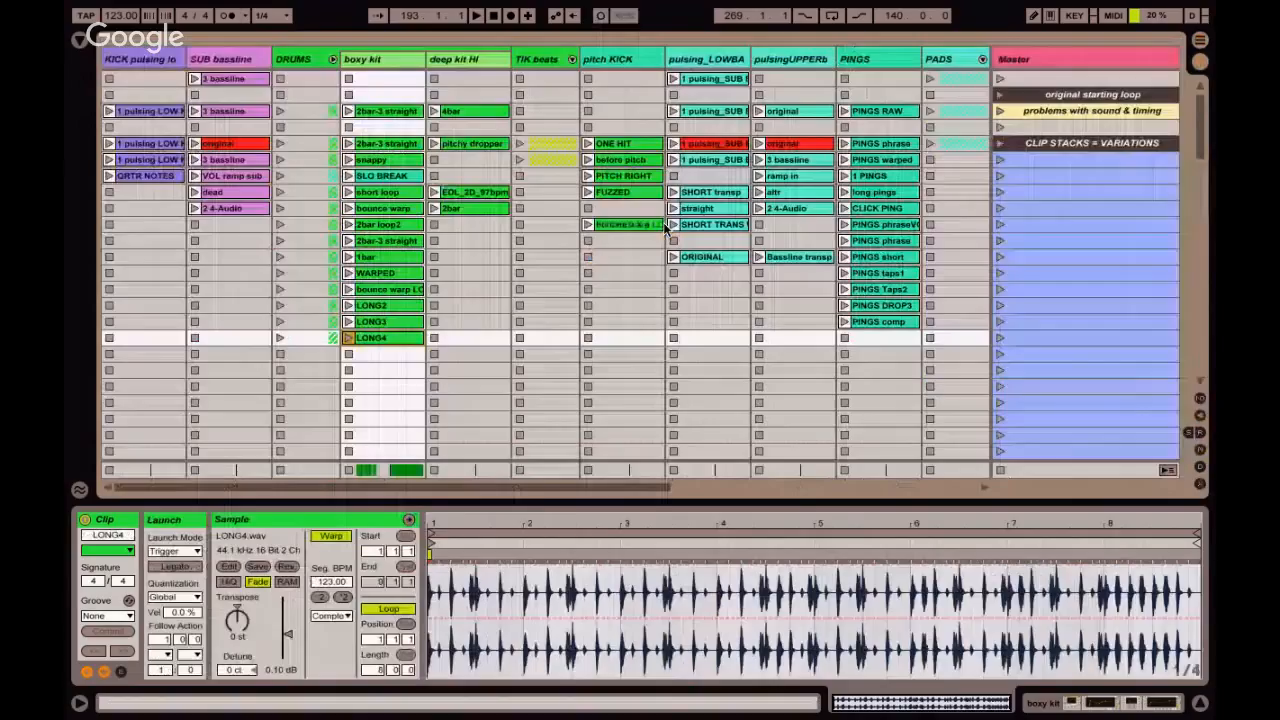
drag(665, 228, 390, 370)
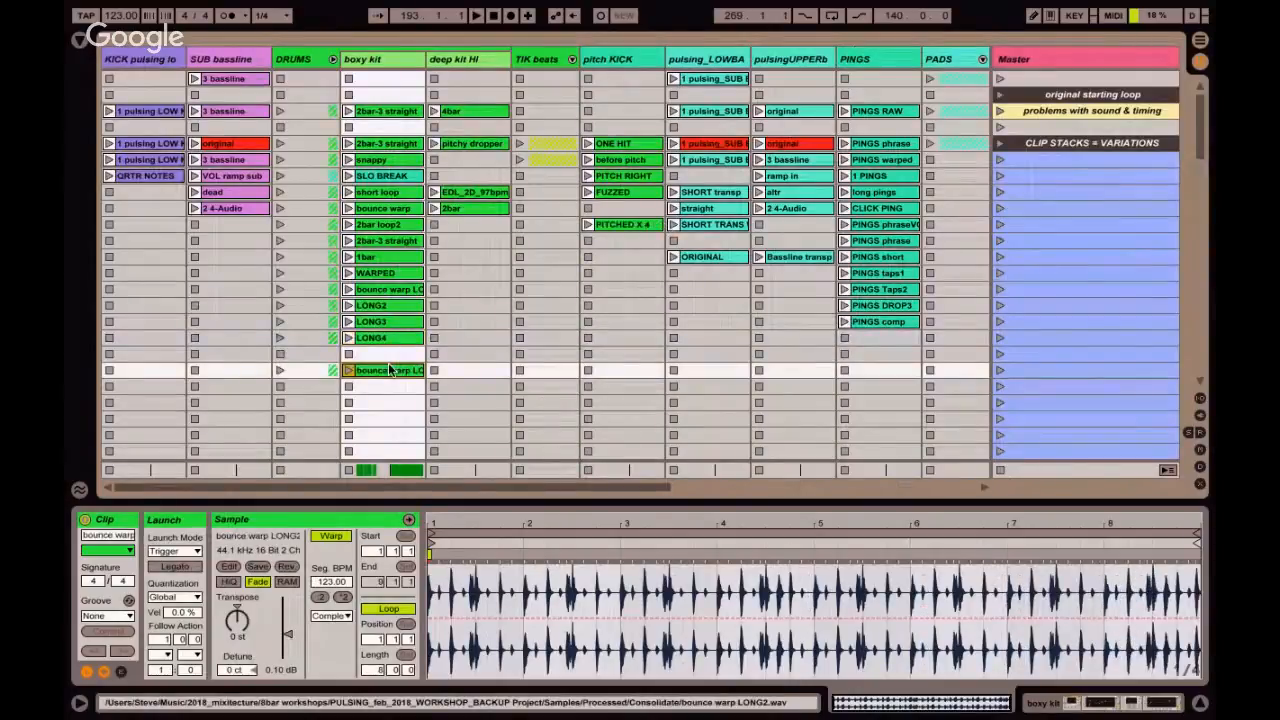
Return to the Arrangement View and survey the whole song, checking the QRTR NOTES and sub transp clips and the tracks beneath them.
key(Tab)
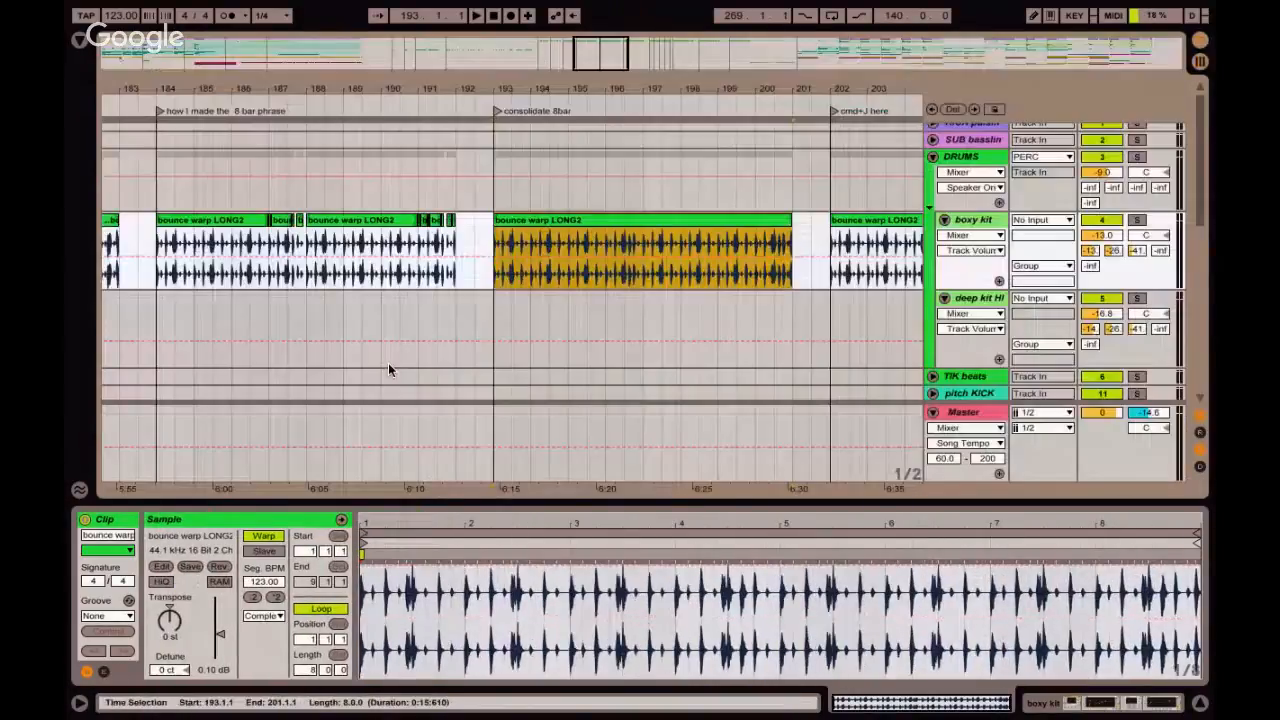
drag(497, 80, 495, 74)
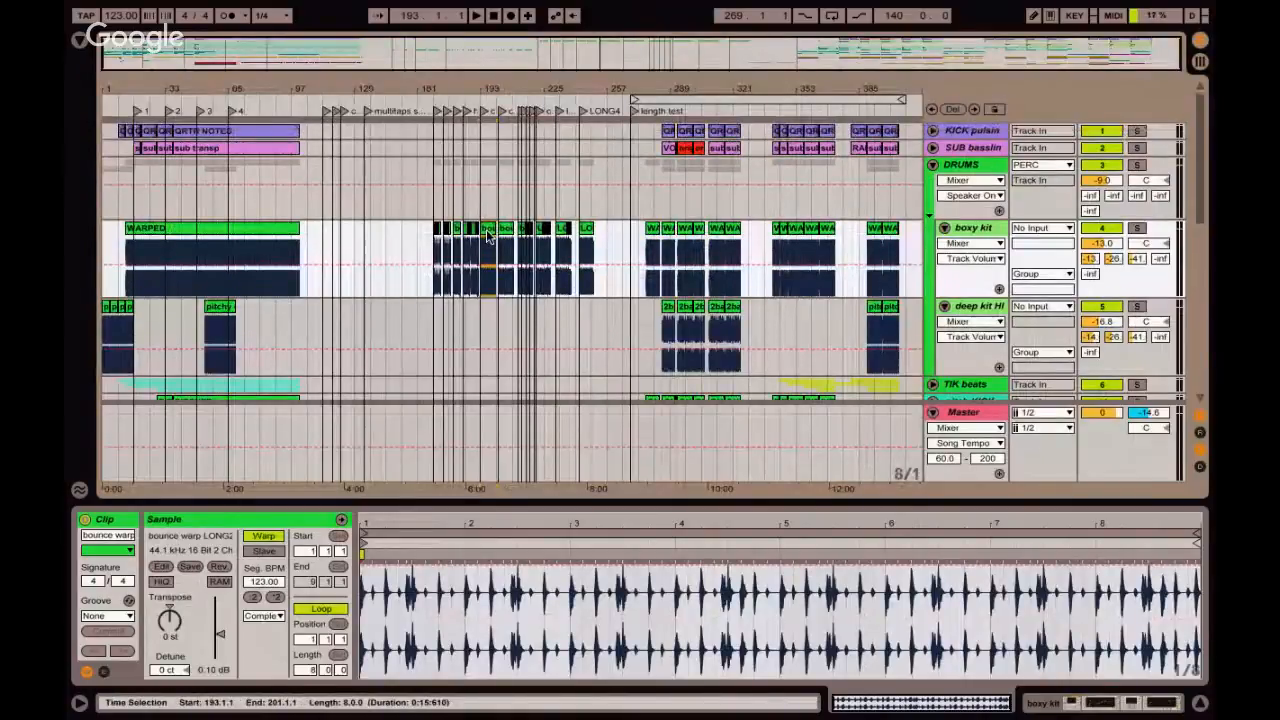
scroll(480, 230, up, 1)
click(212, 133)
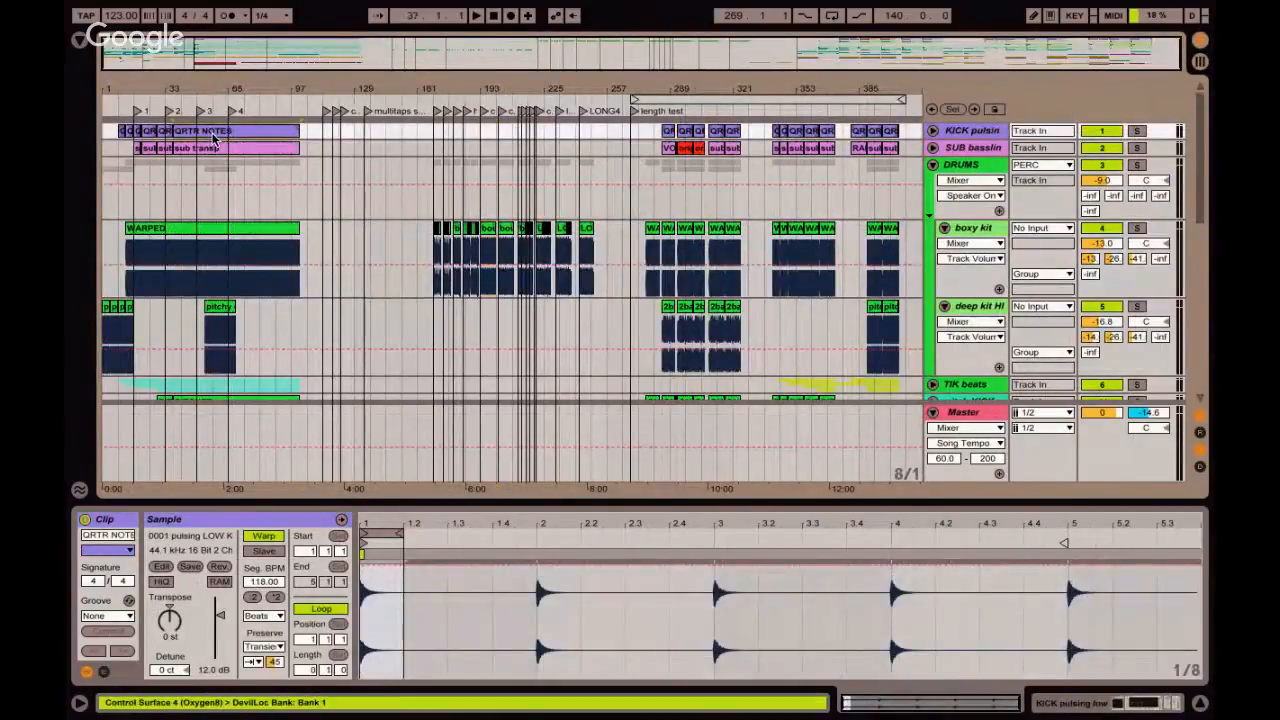
click(215, 148)
scroll(228, 242, down, 3)
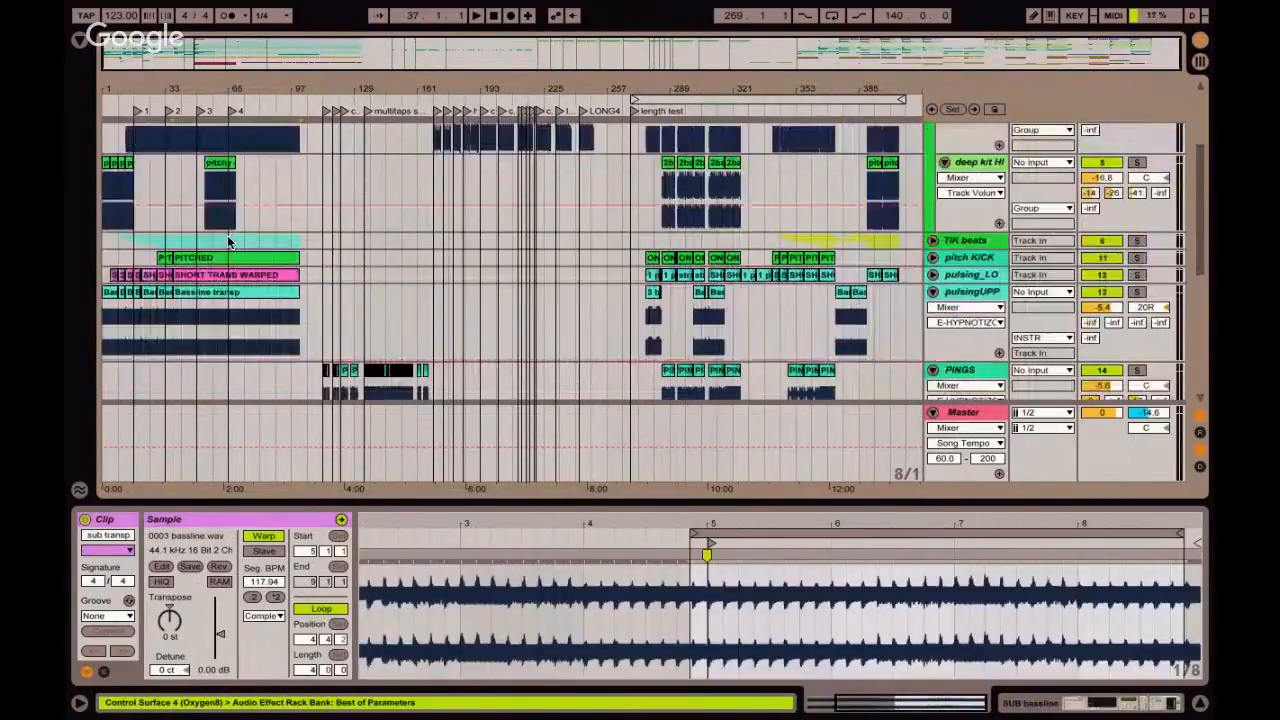
scroll(458, 278, up, 1)
scroll(458, 278, up, 2)
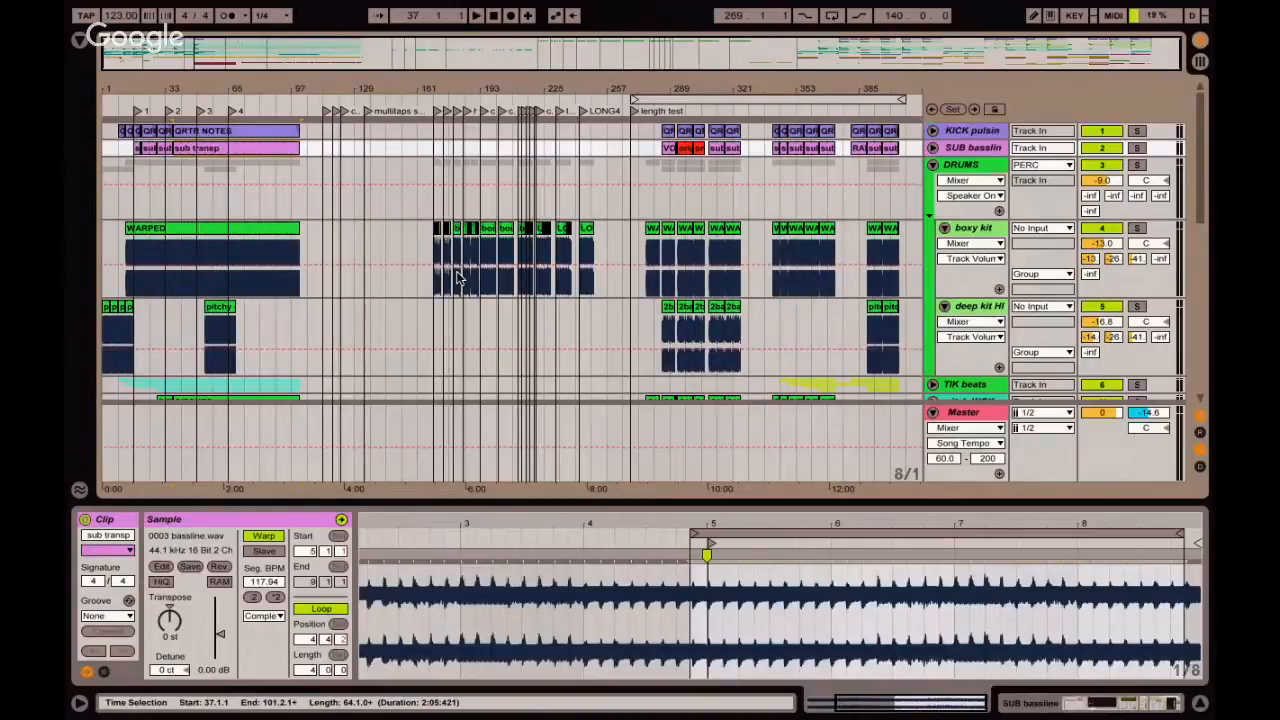
Switch to the Session View and examine the pulsing_LOWBASS clips in the BUILDING BLOCKS scenes.
key(Tab)
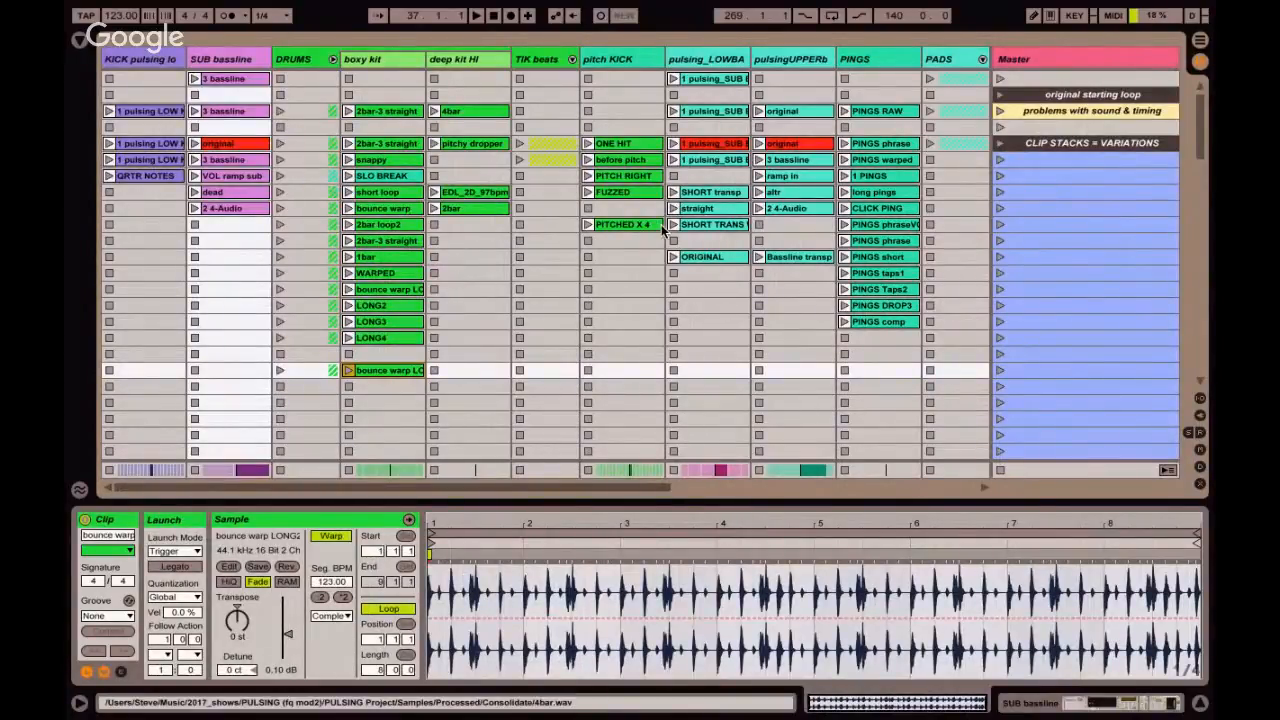
scroll(661, 226, down, 10)
click(722, 224)
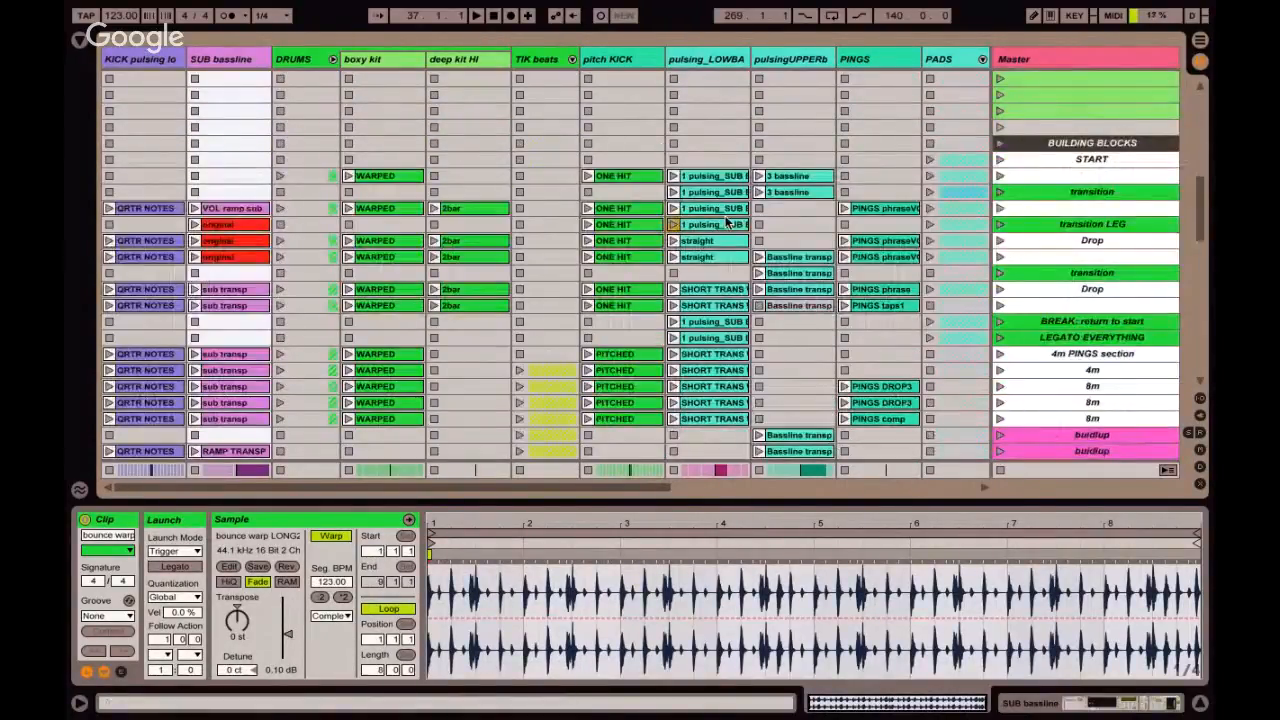
scroll(721, 250, down, 3)
click(718, 259)
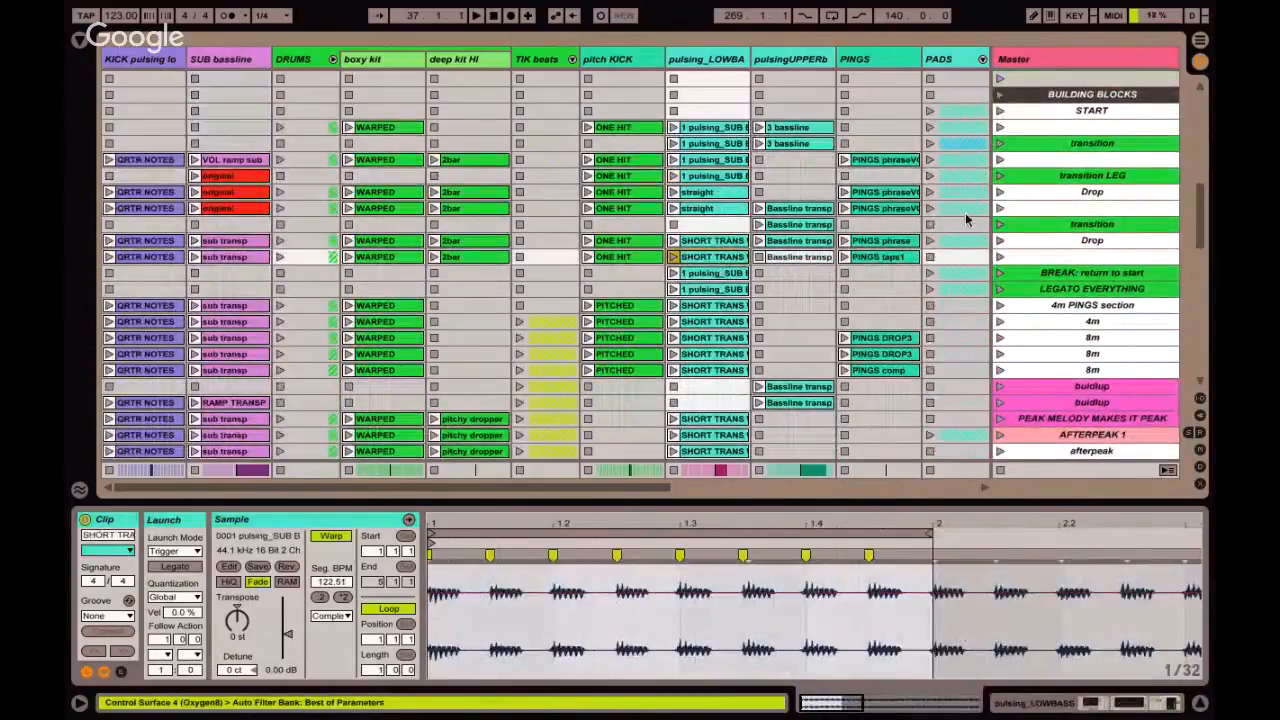
Review the START, Drop, 4m PINGS section, transition and buidlup scenes by selecting them in turn.
click(1082, 112)
click(1063, 192)
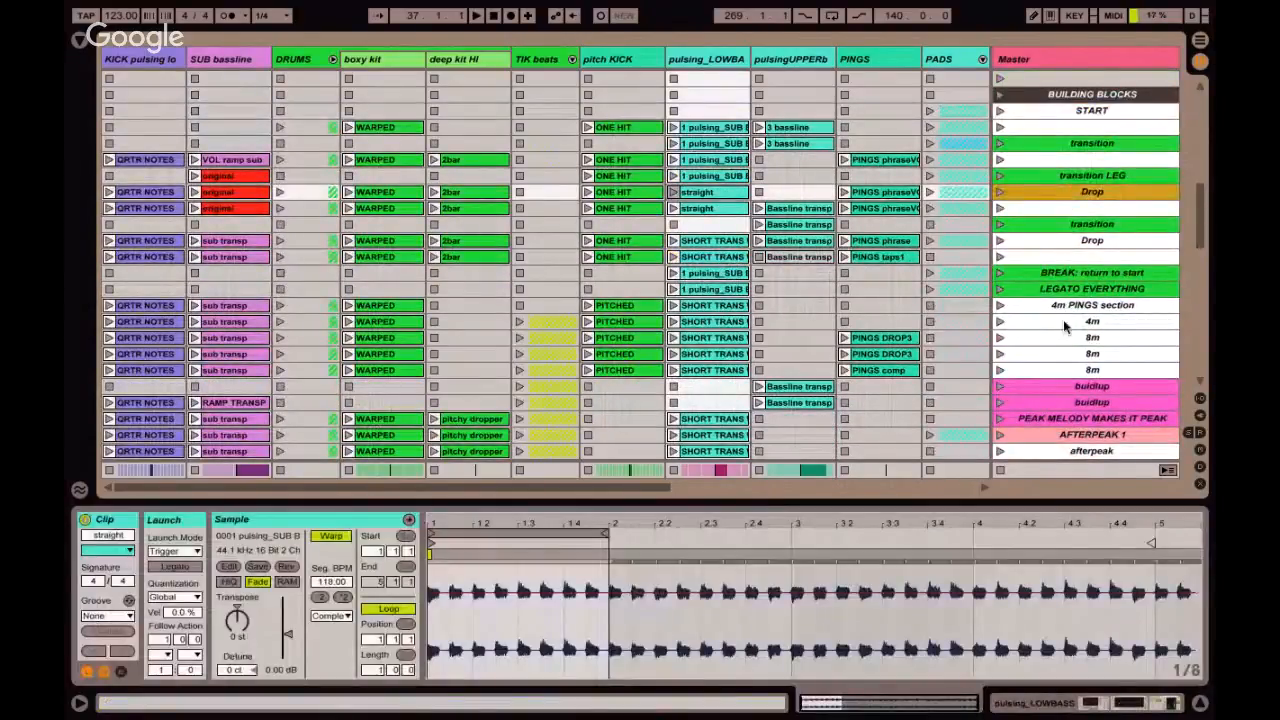
click(1063, 307)
scroll(1066, 310, down, 4)
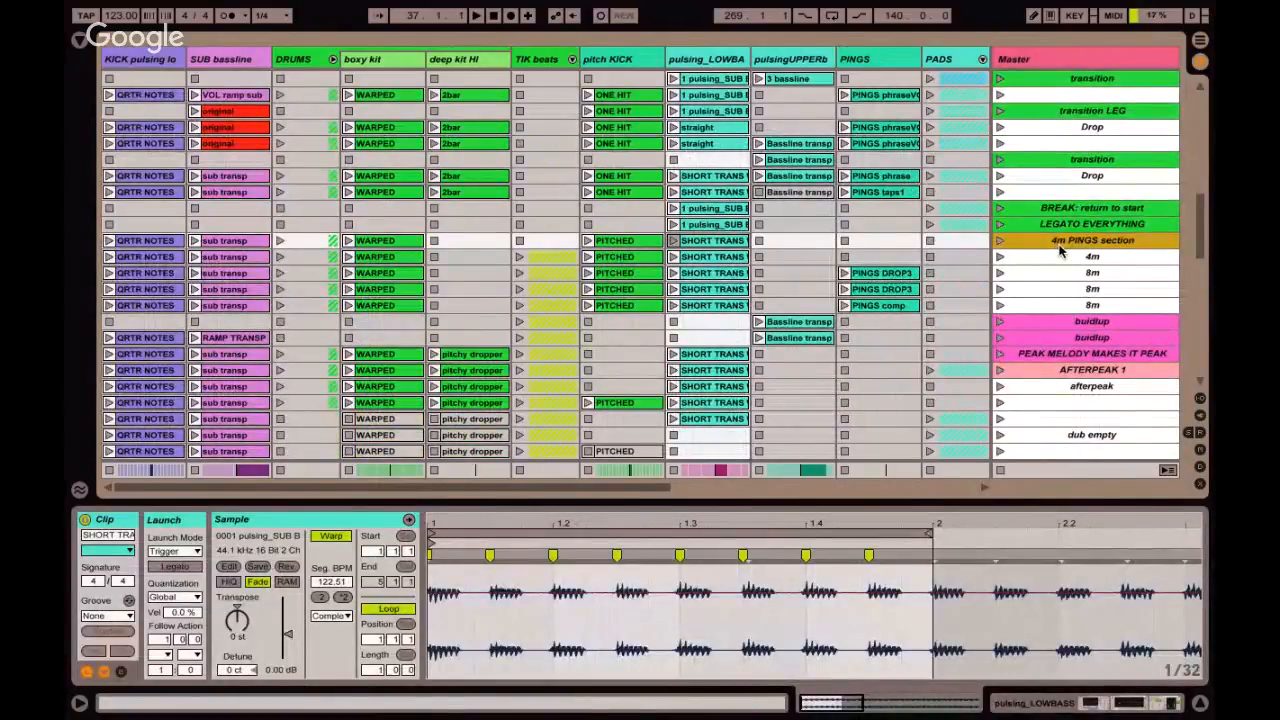
click(1071, 159)
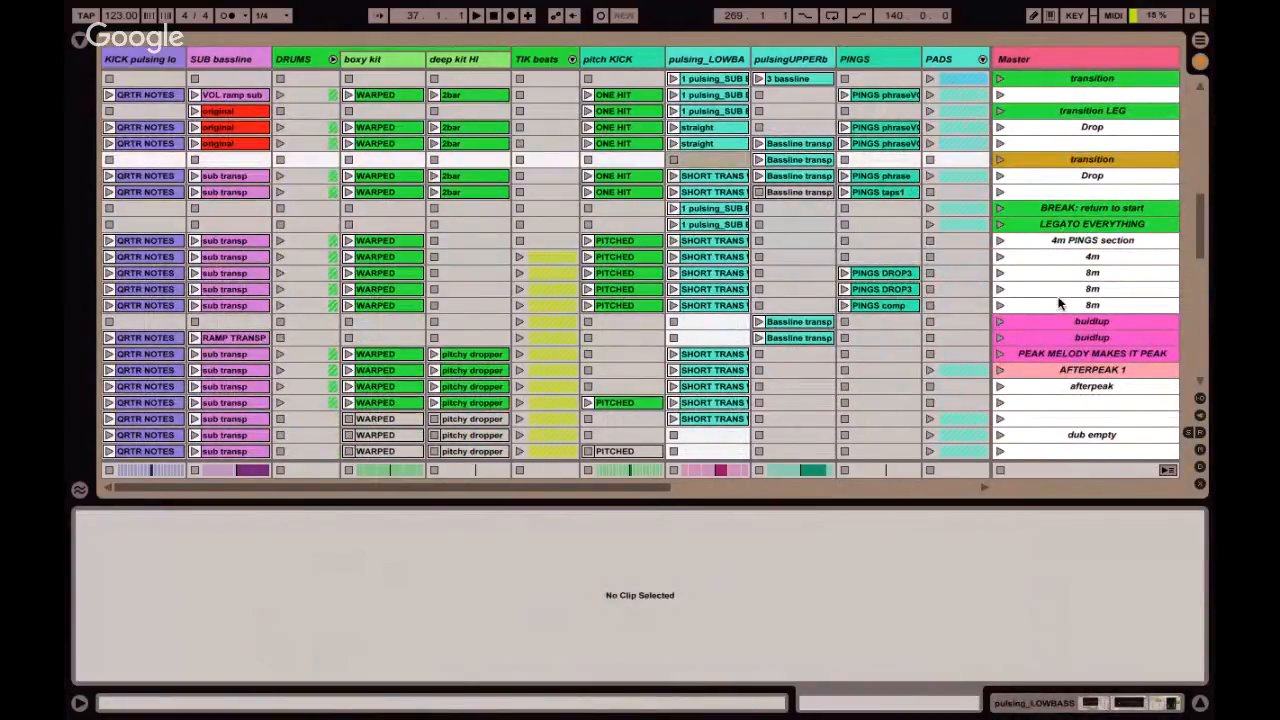
click(1063, 322)
Color the PEAK MELODY MAKES IT PEAK scene red and select the afterpeak scene.
click(1061, 357)
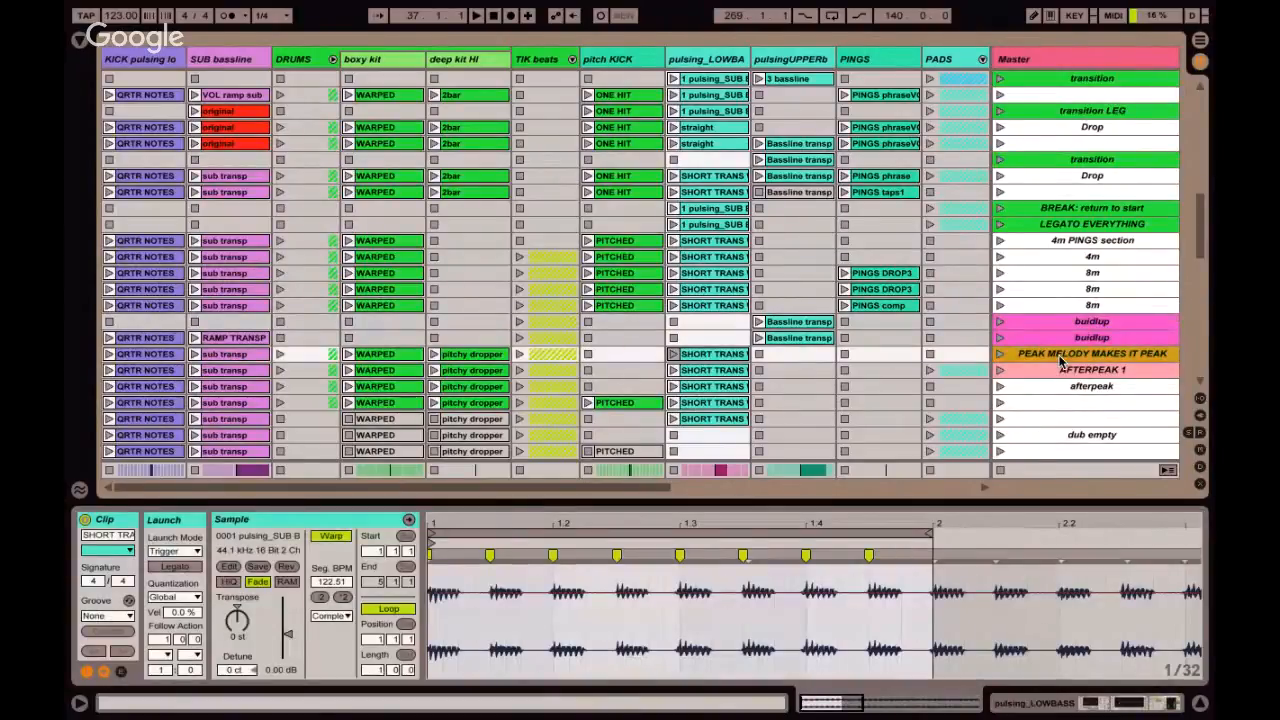
click(878, 624)
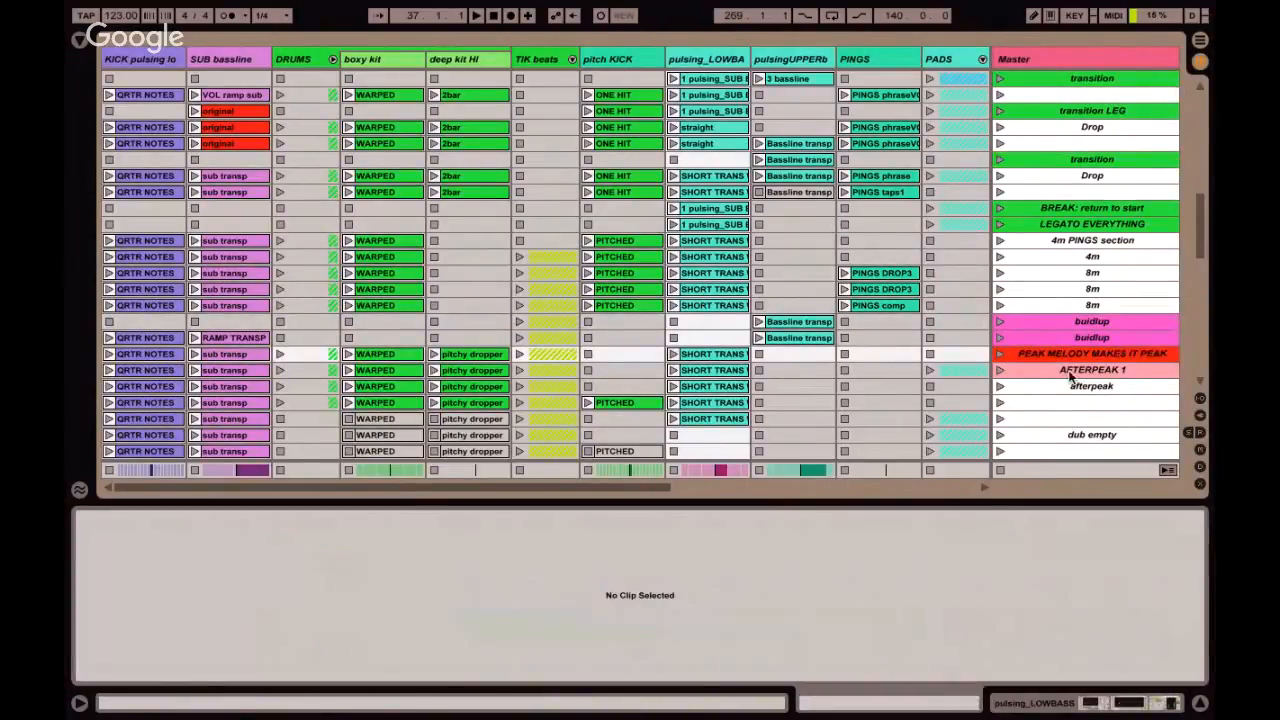
scroll(1072, 360, down, 5)
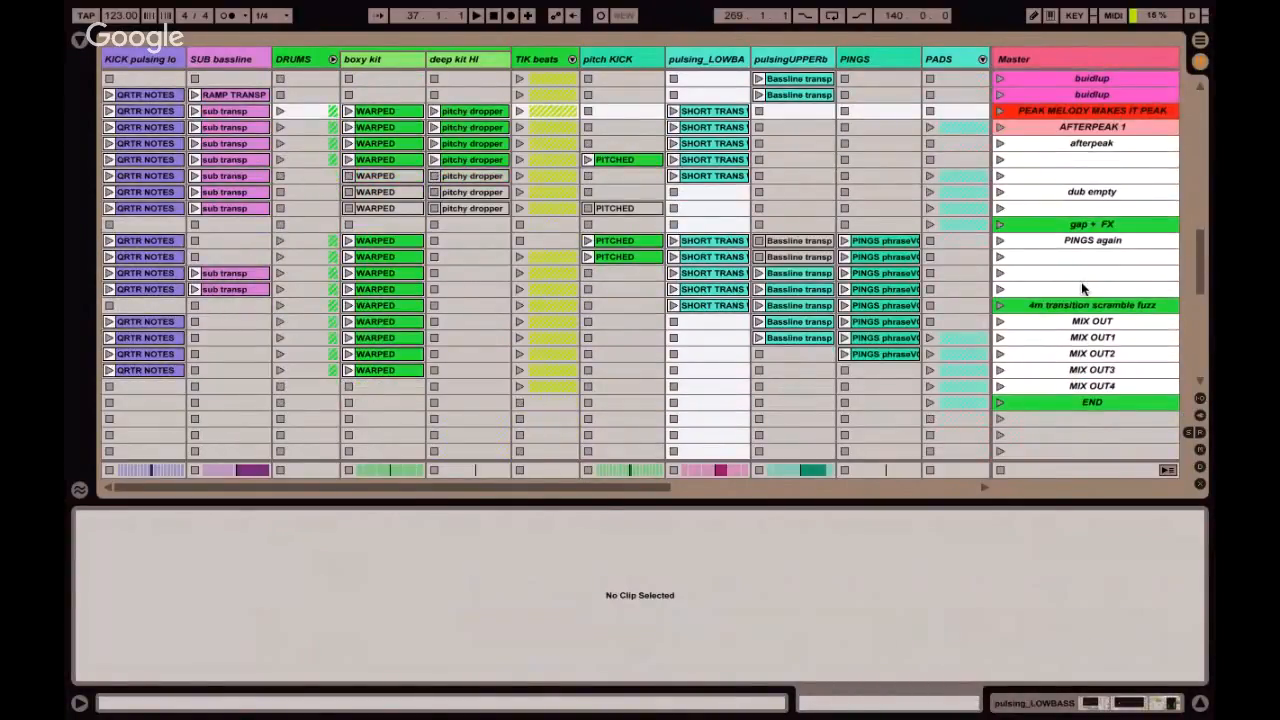
click(1032, 160)
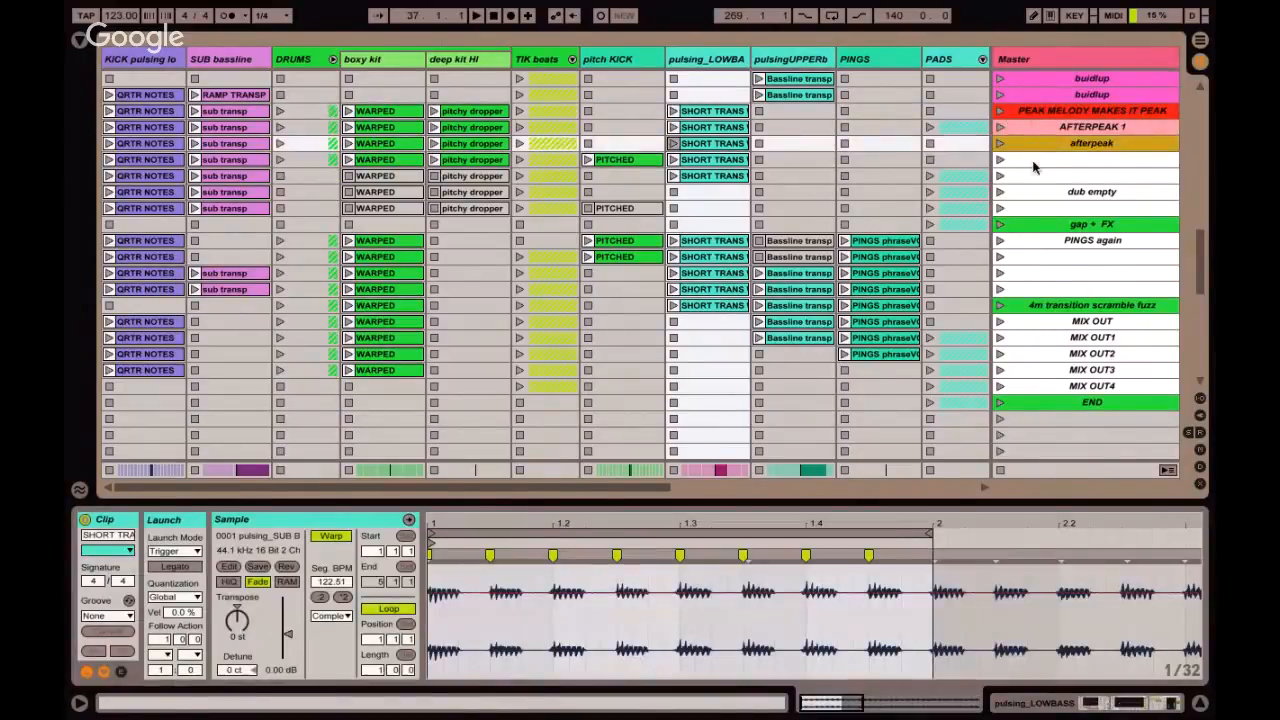
Jump to the length test marker in the Arrangement View, select everything in its loop range and hide the clip details.
key(Tab)
scroll(610, 187, down, 1)
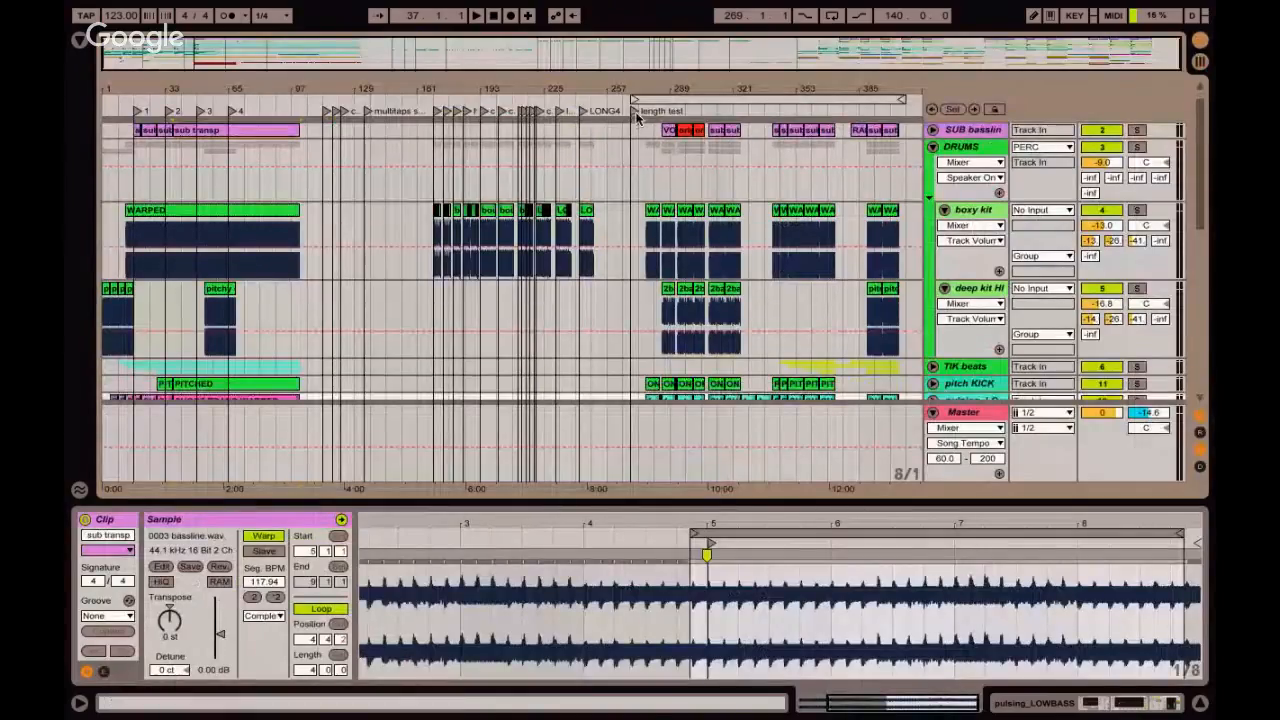
click(635, 112)
drag(826, 87, 826, 89)
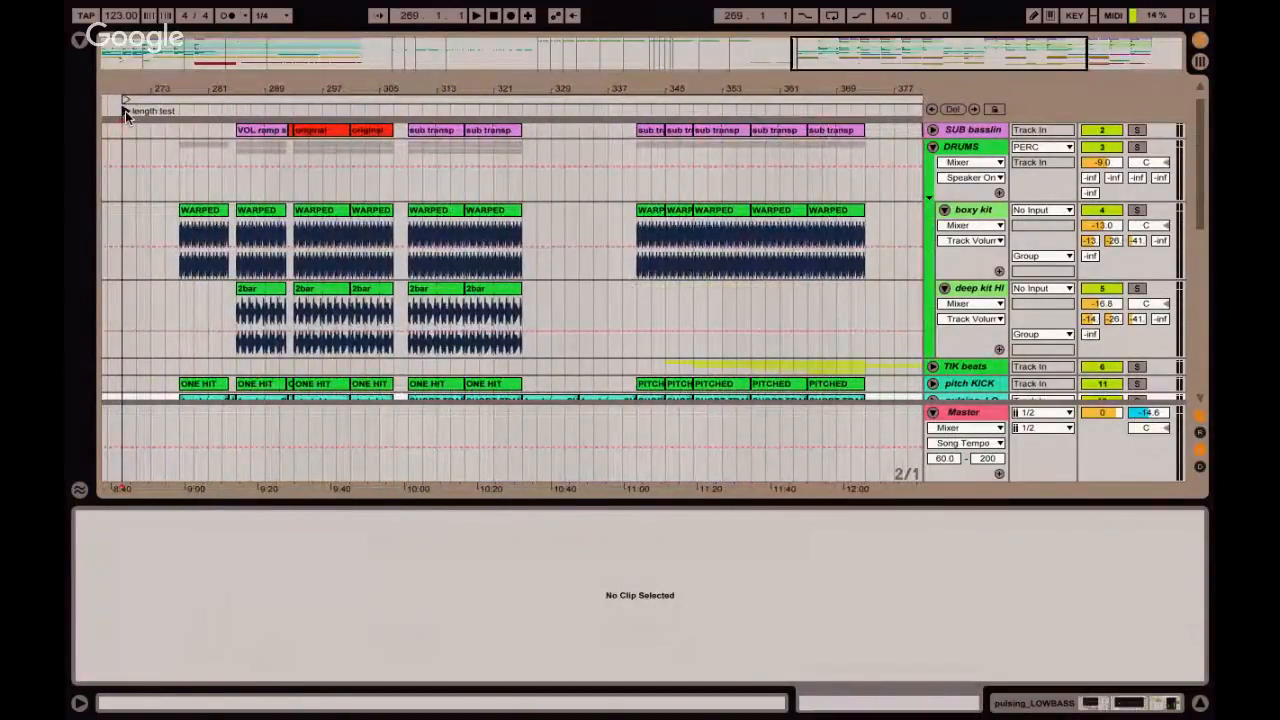
click(191, 100)
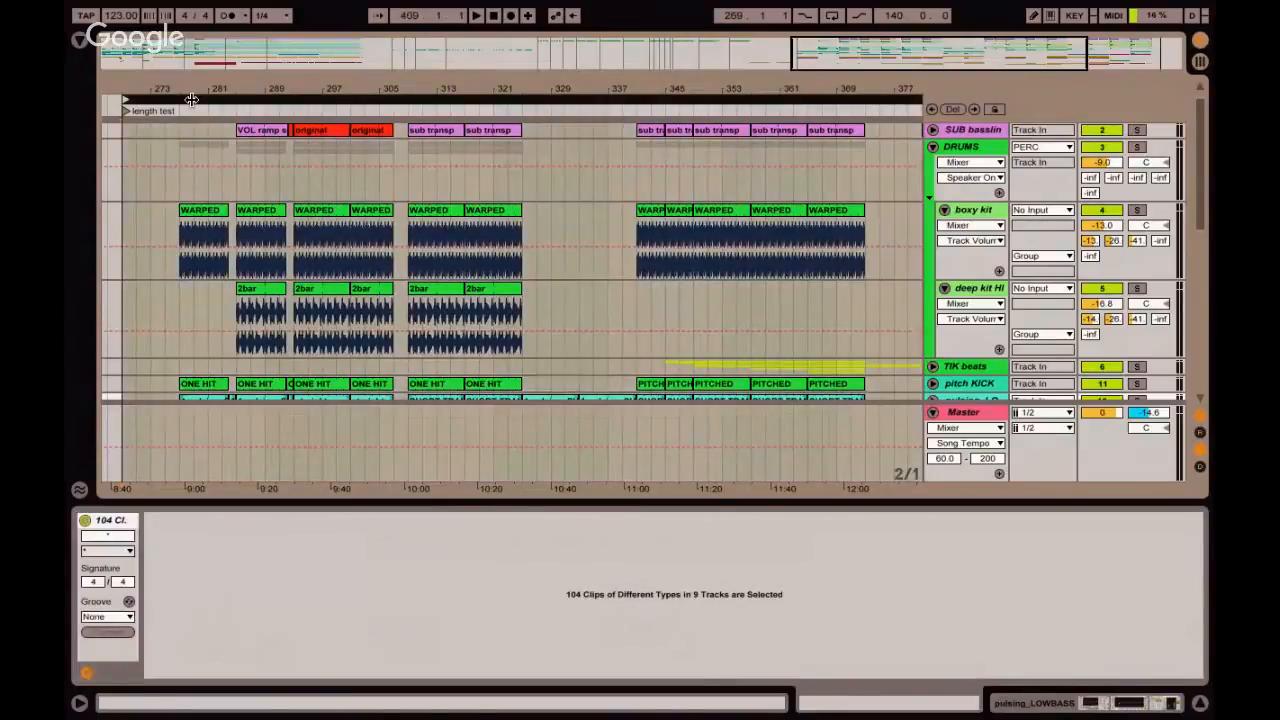
drag(452, 91, 454, 89)
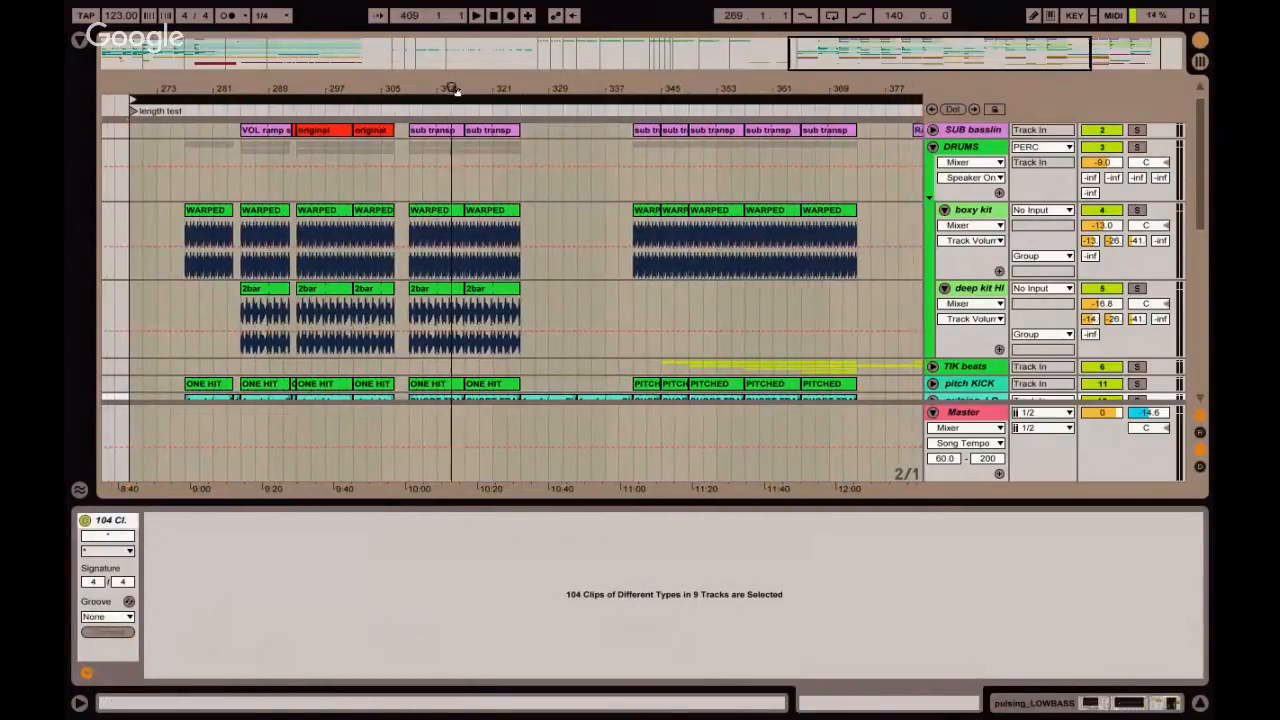
key(ctrl+alt+l)
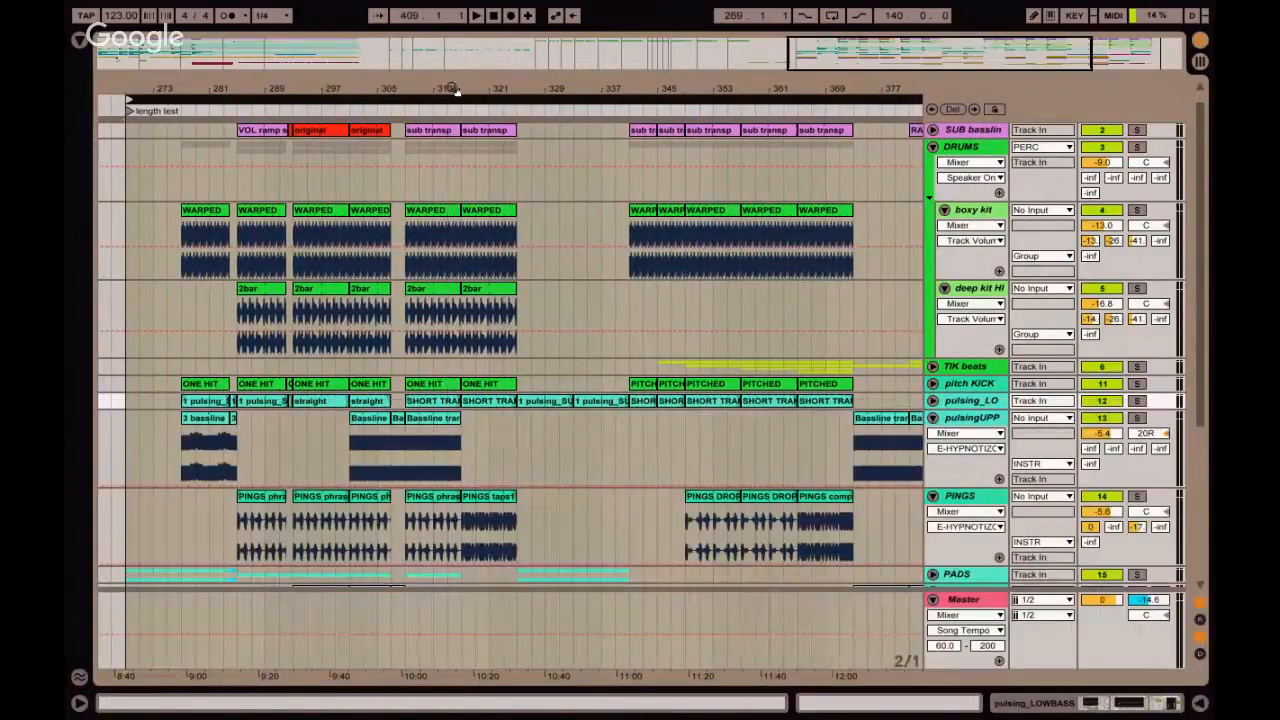
Examine the drum sections by selecting the DRUMS group from bar 309 to 325 and the deep kit gap up to bar 341.
click(205, 230)
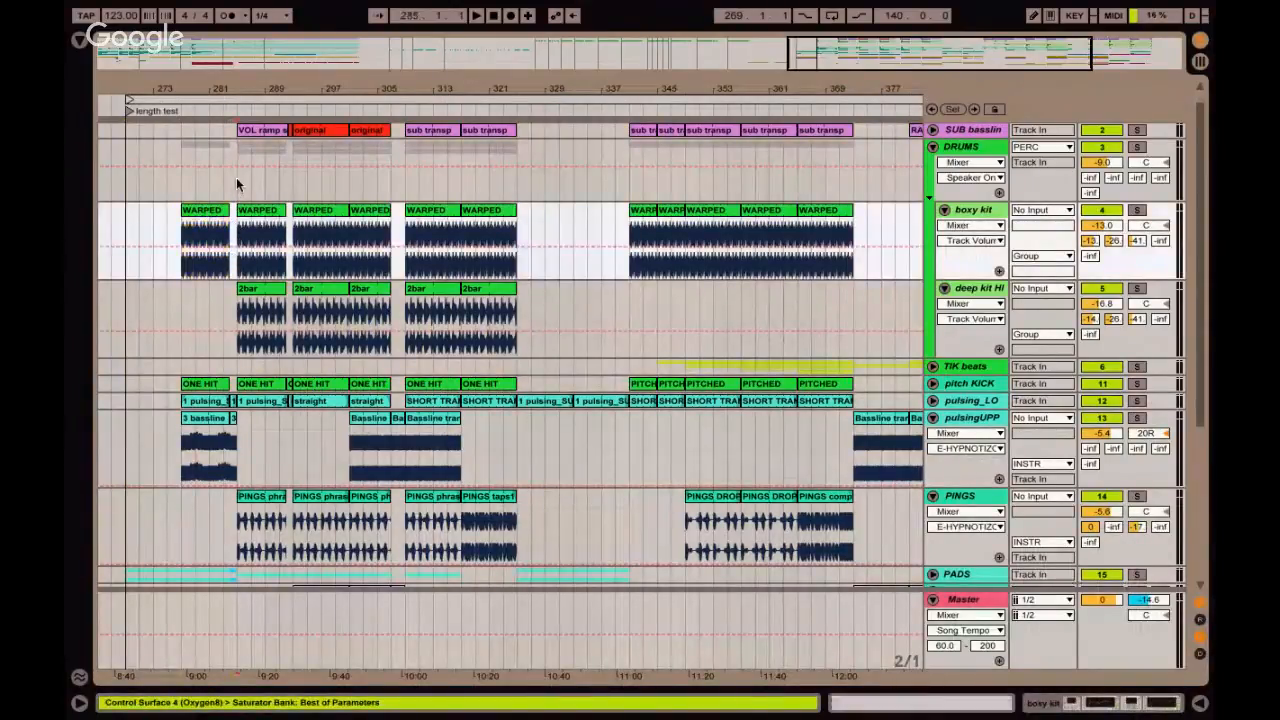
click(236, 177)
click(406, 195)
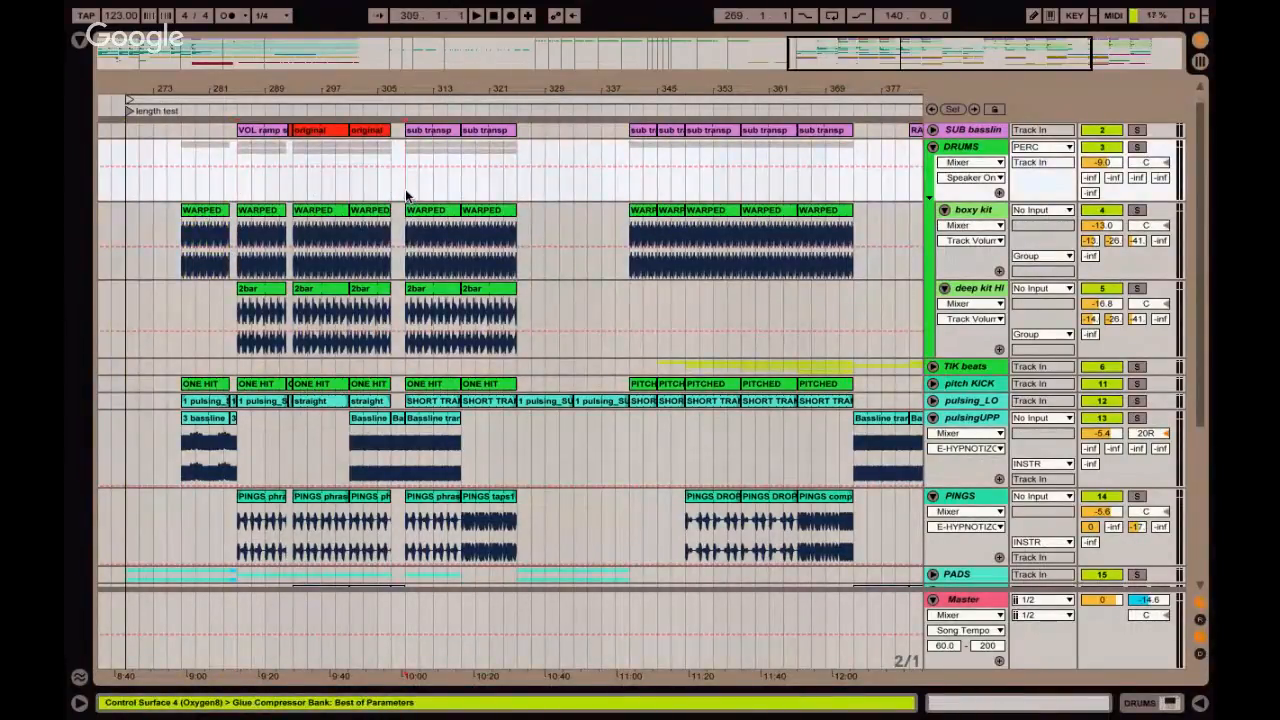
drag(405, 189, 524, 189)
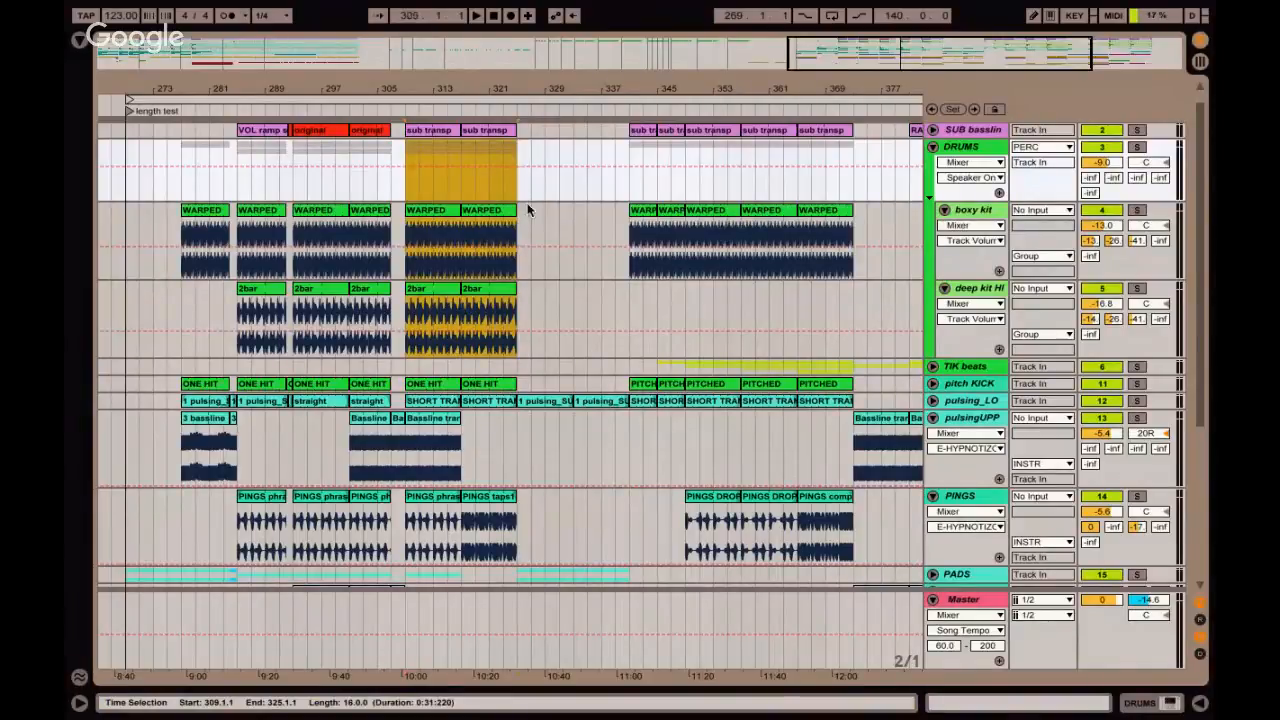
drag(518, 300, 630, 299)
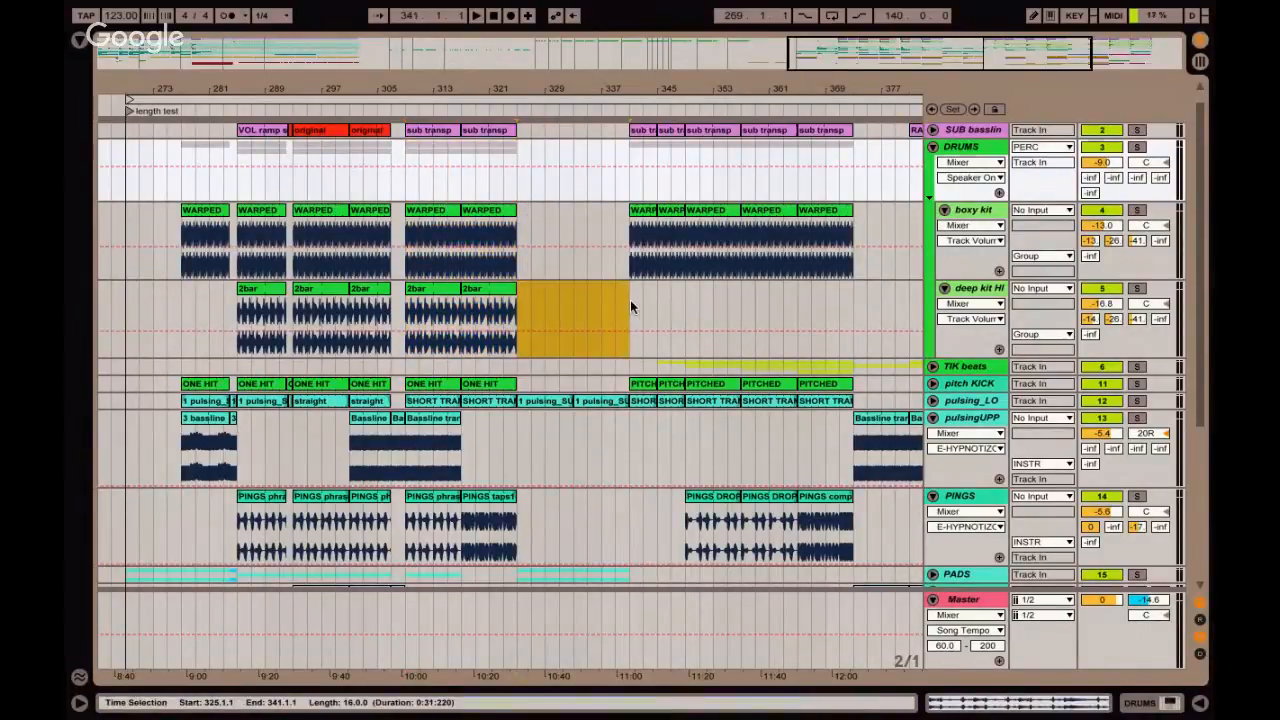
Examine the long drum section starting at bar 341 together with the PINGS comp clip beneath it.
scroll(630, 299, down, 1)
scroll(630, 299, up, 2)
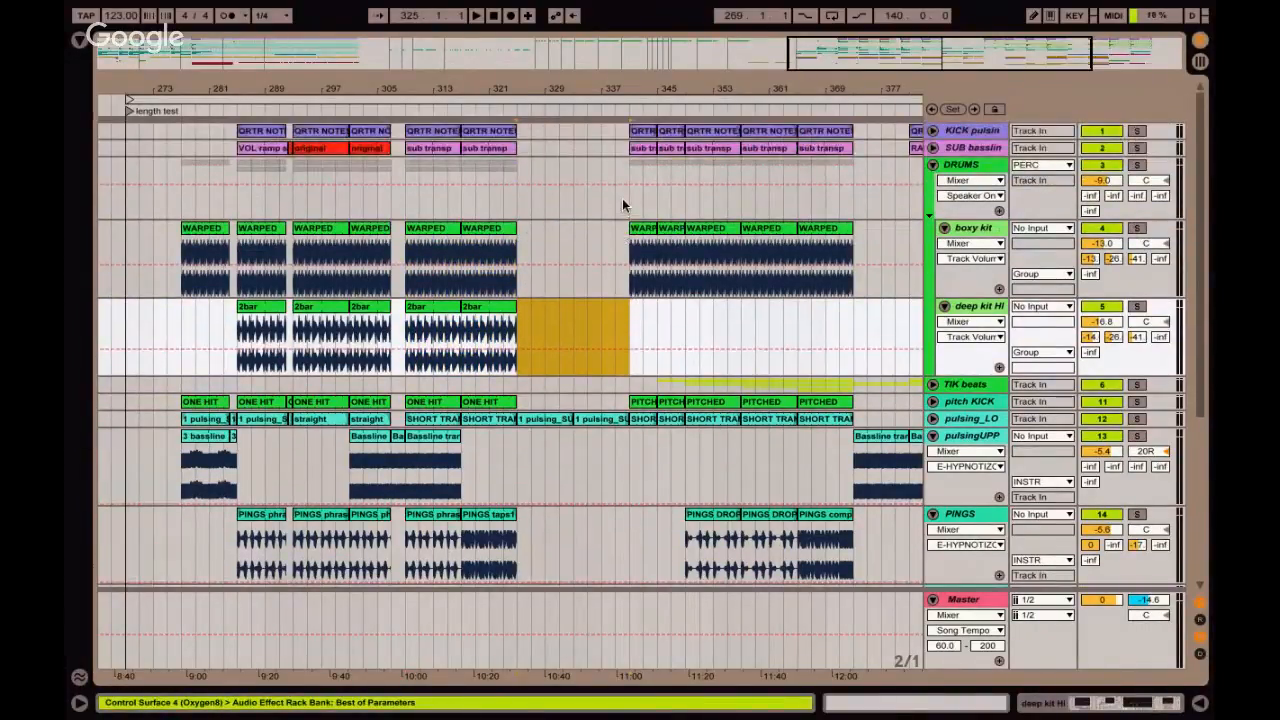
drag(628, 206, 847, 191)
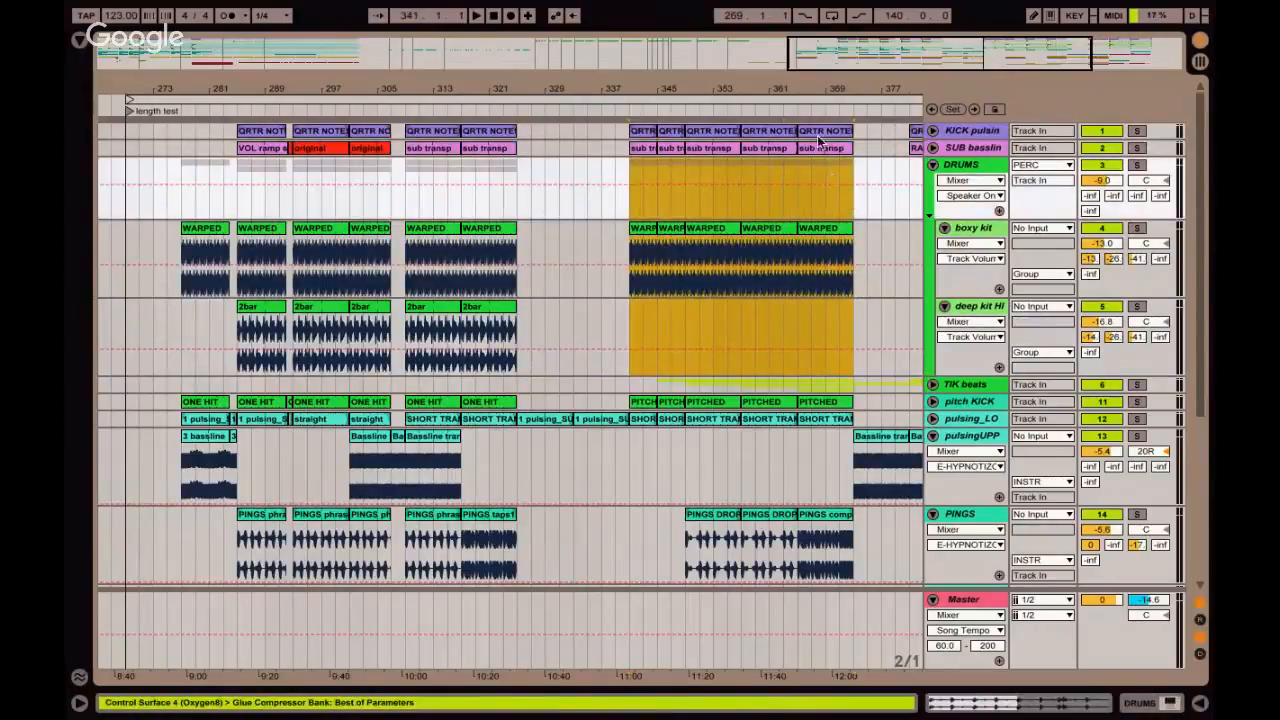
click(818, 141)
click(820, 513)
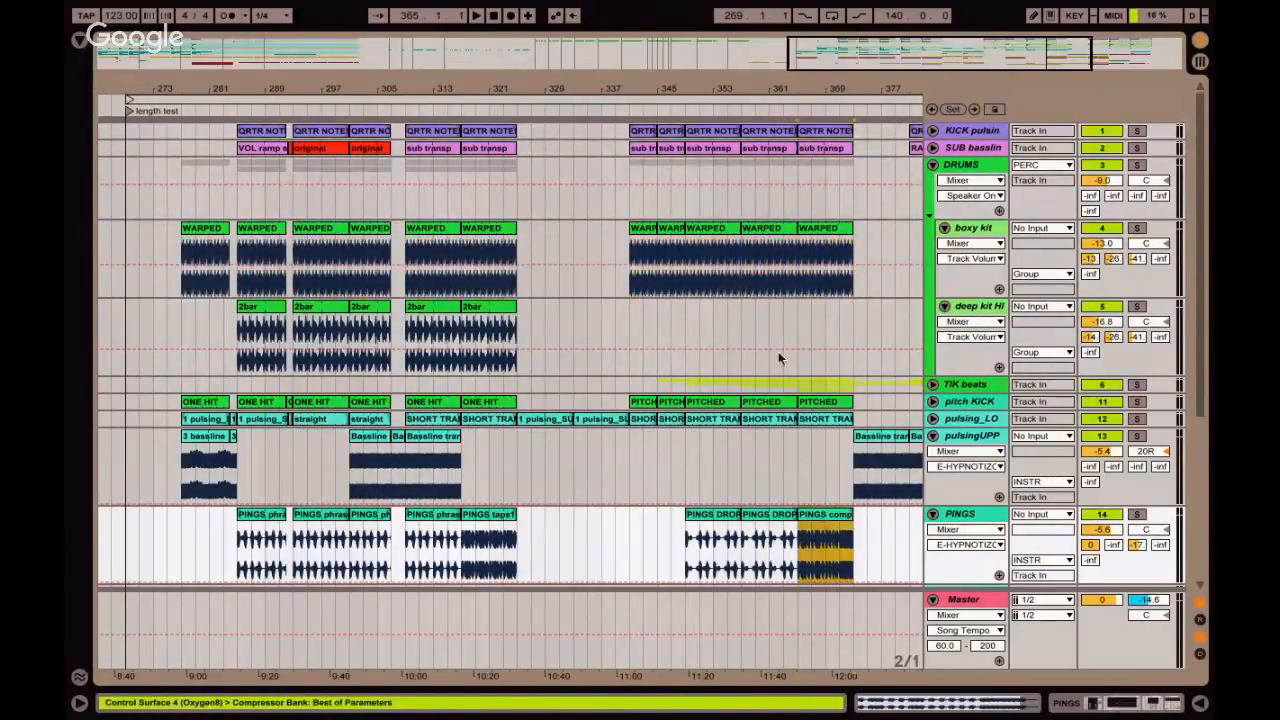
click(772, 335)
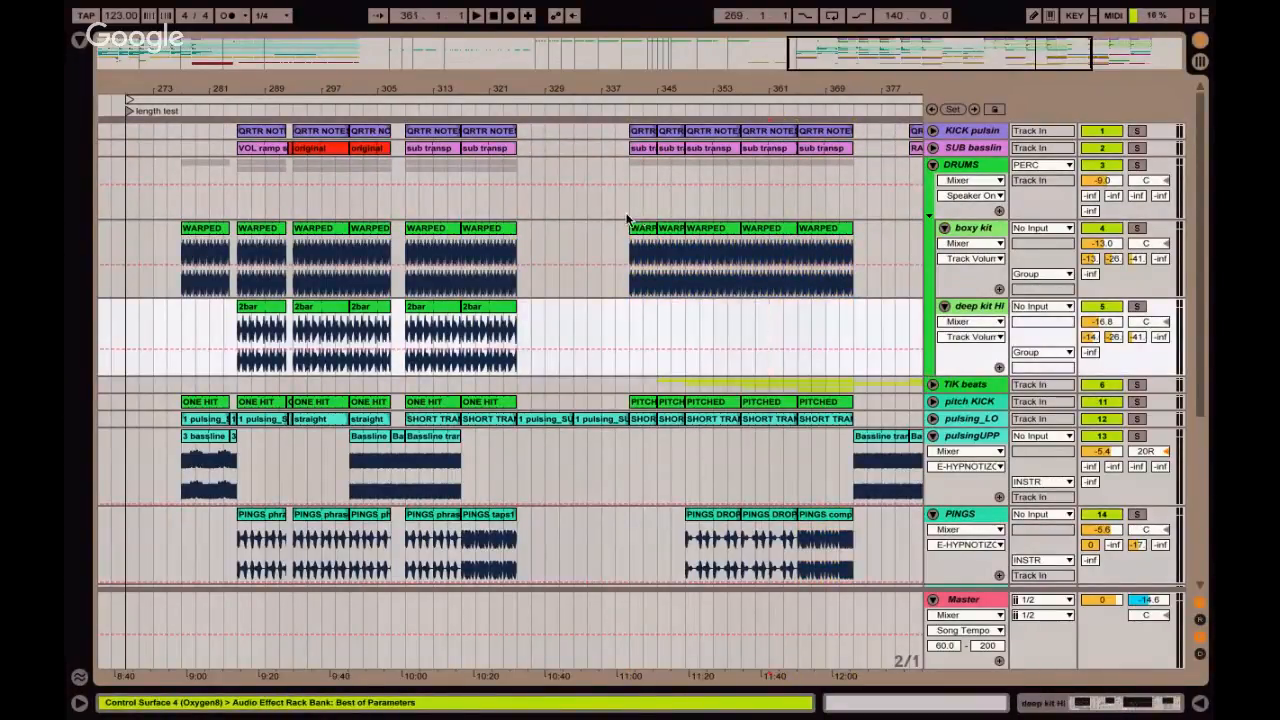
Select the unnamed scene below dub empty in the Session View and compare the scene layout with the arrangement.
key(Tab)
click(510, 16)
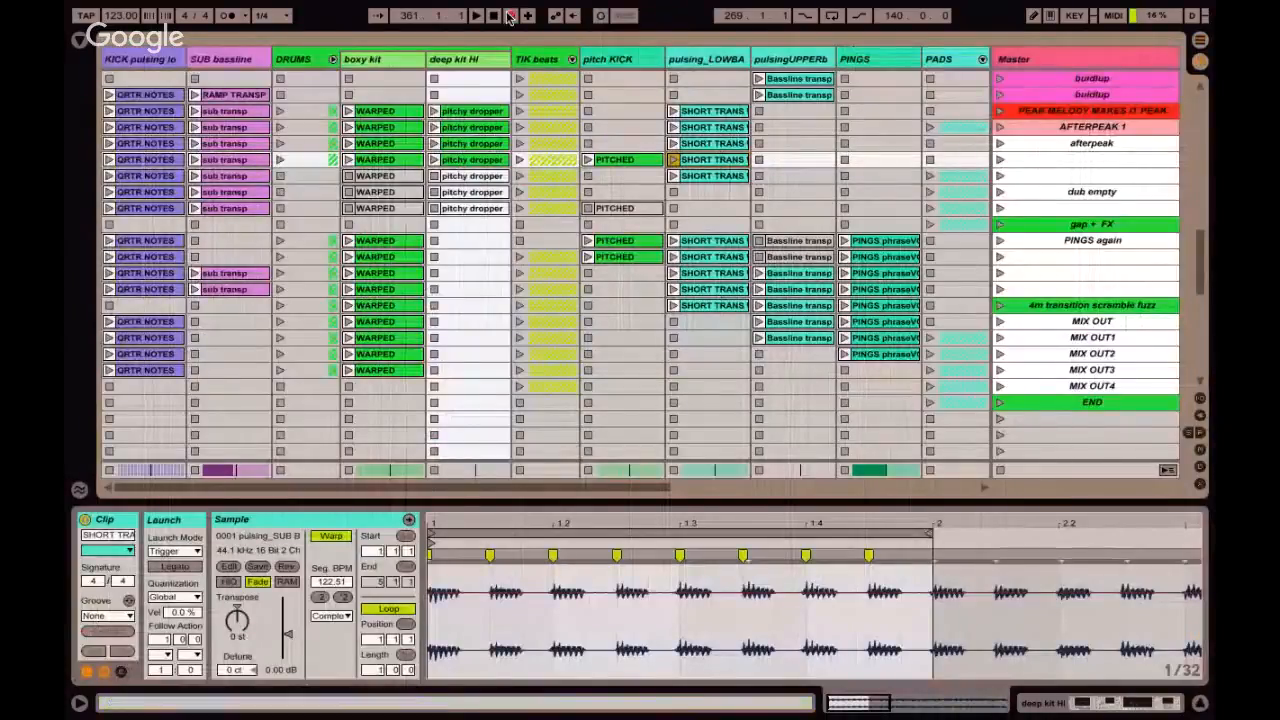
click(1027, 208)
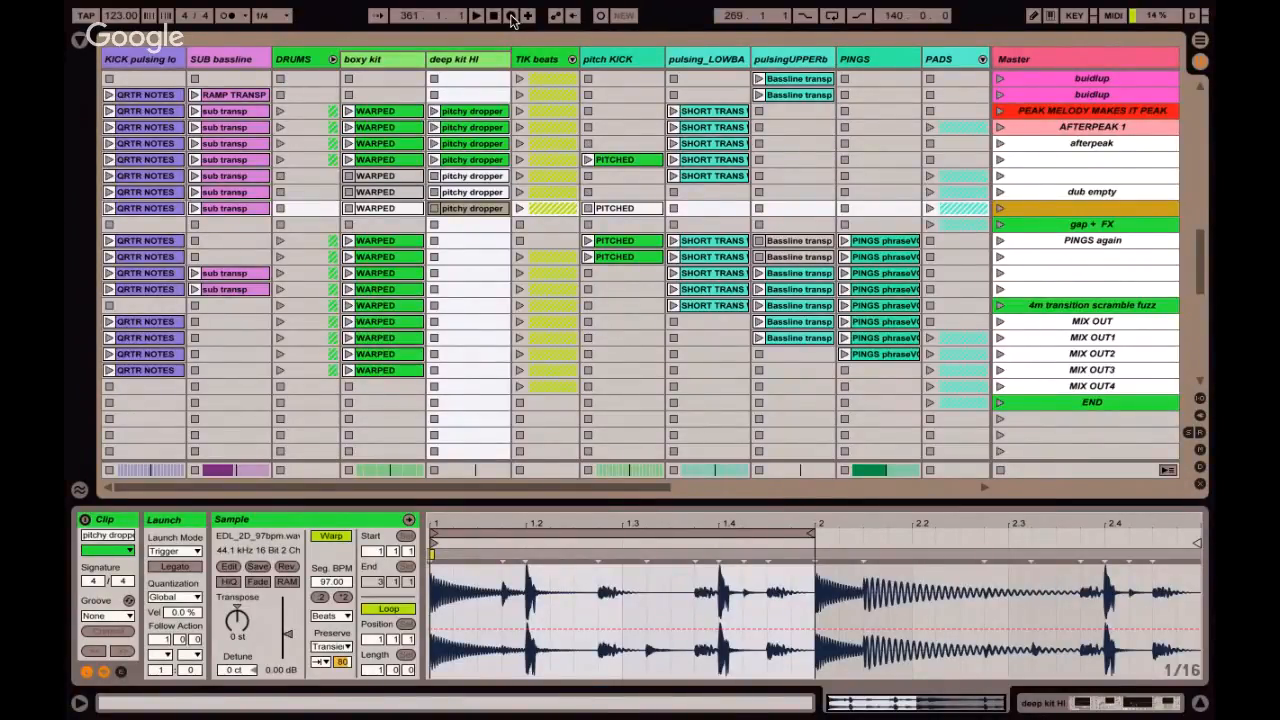
key(Tab)
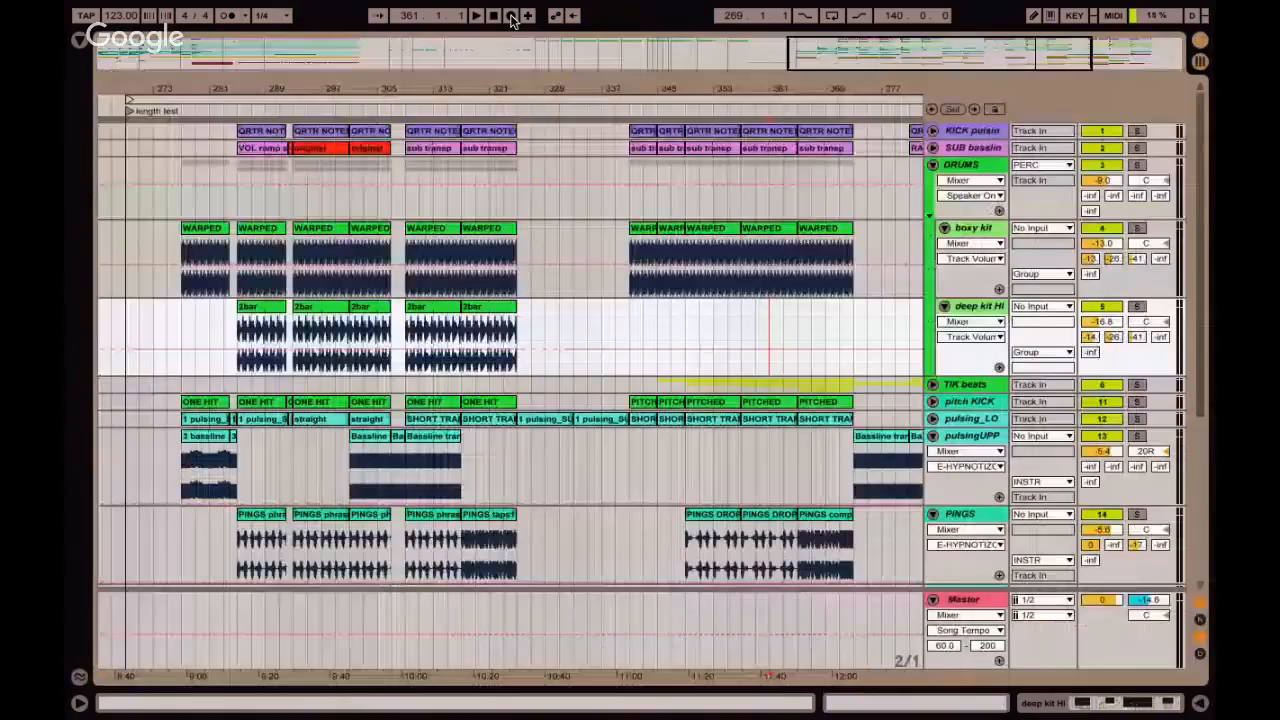
key(Tab)
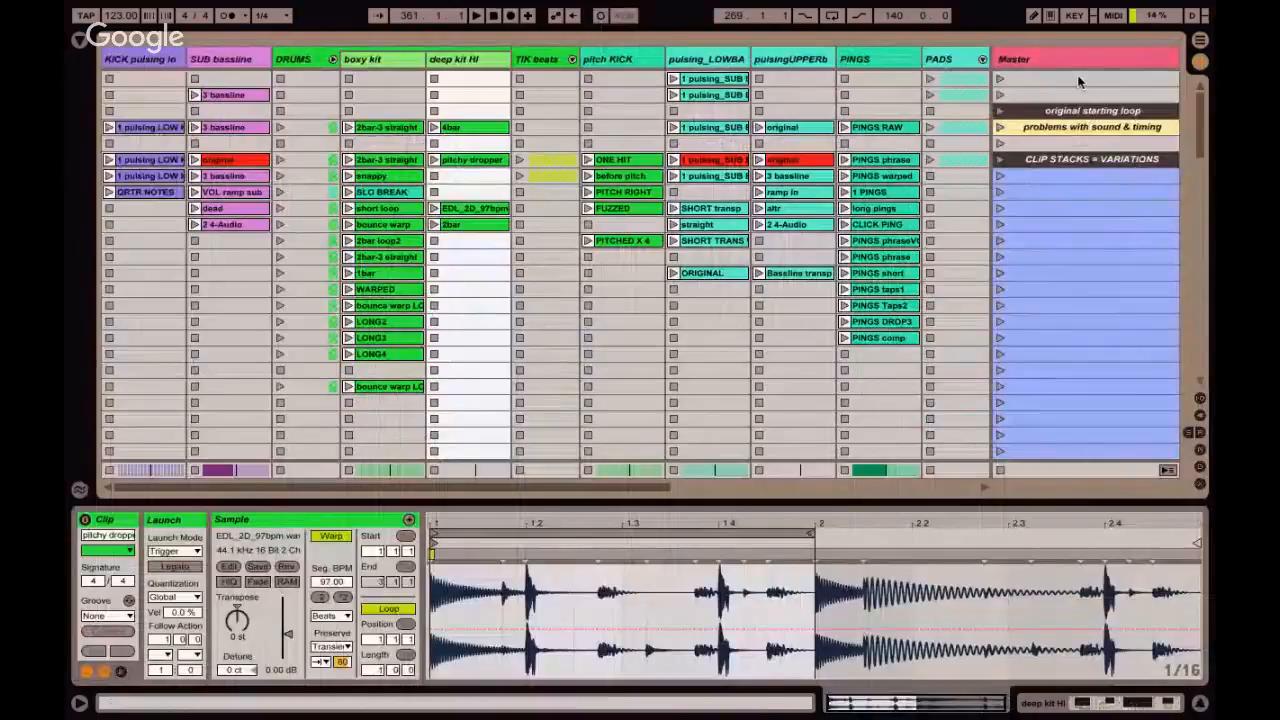
Go to the end of the arrangement and briefly play it from the boxy kit WARPED clip at bar 389.
key(Tab)
scroll(606, 230, right, 3)
scroll(606, 230, right, 2)
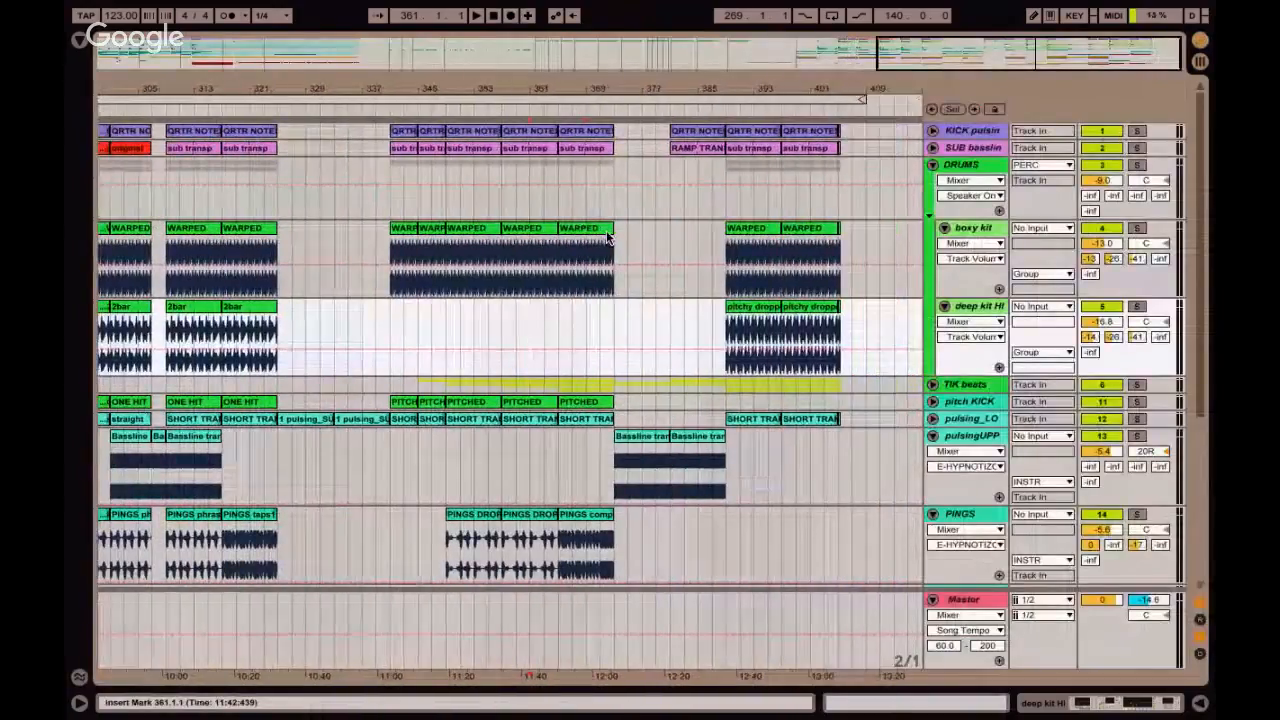
click(735, 265)
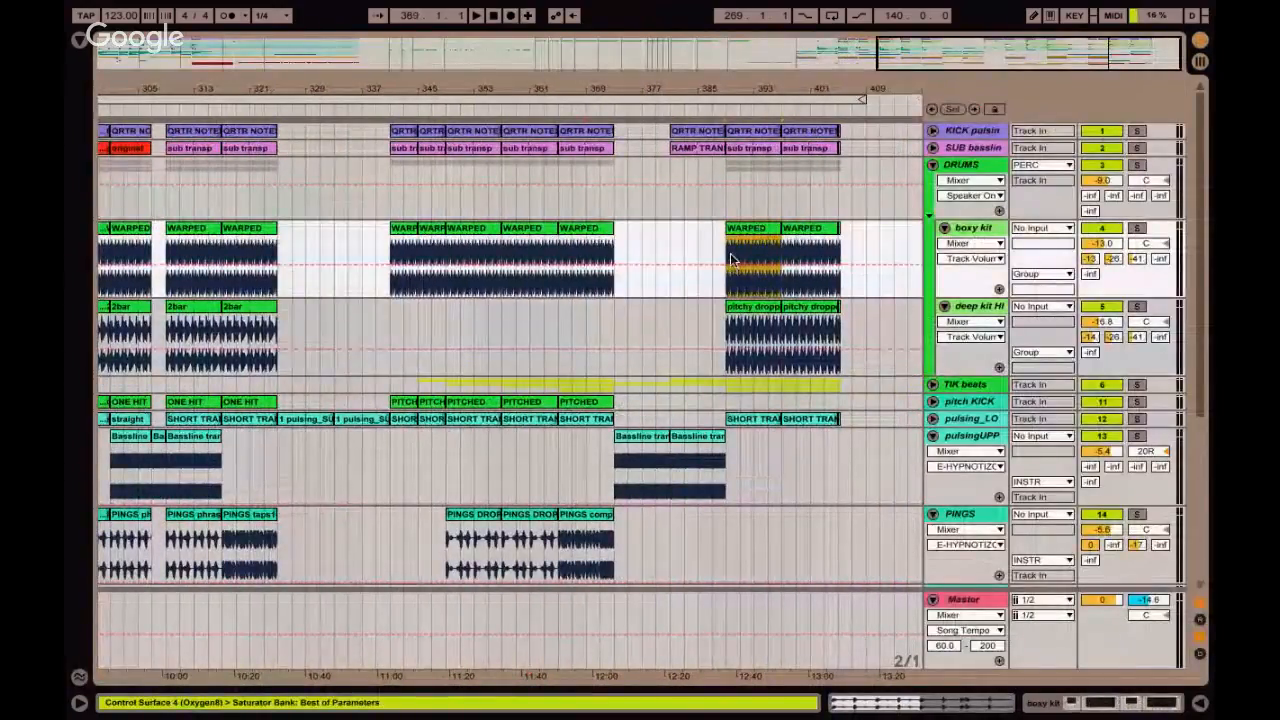
key(space)
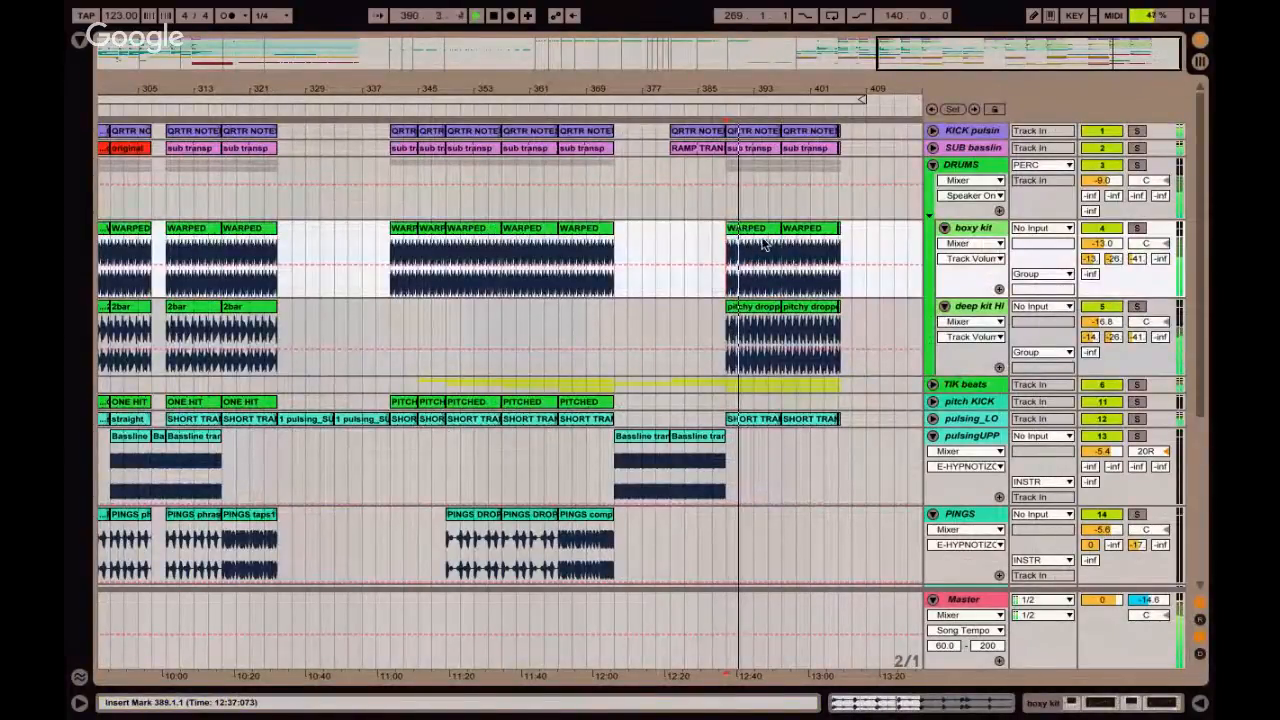
key(space)
Loop the 8 bars of the WARPED clip at bar 389 and select that time range across all tracks.
click(763, 233)
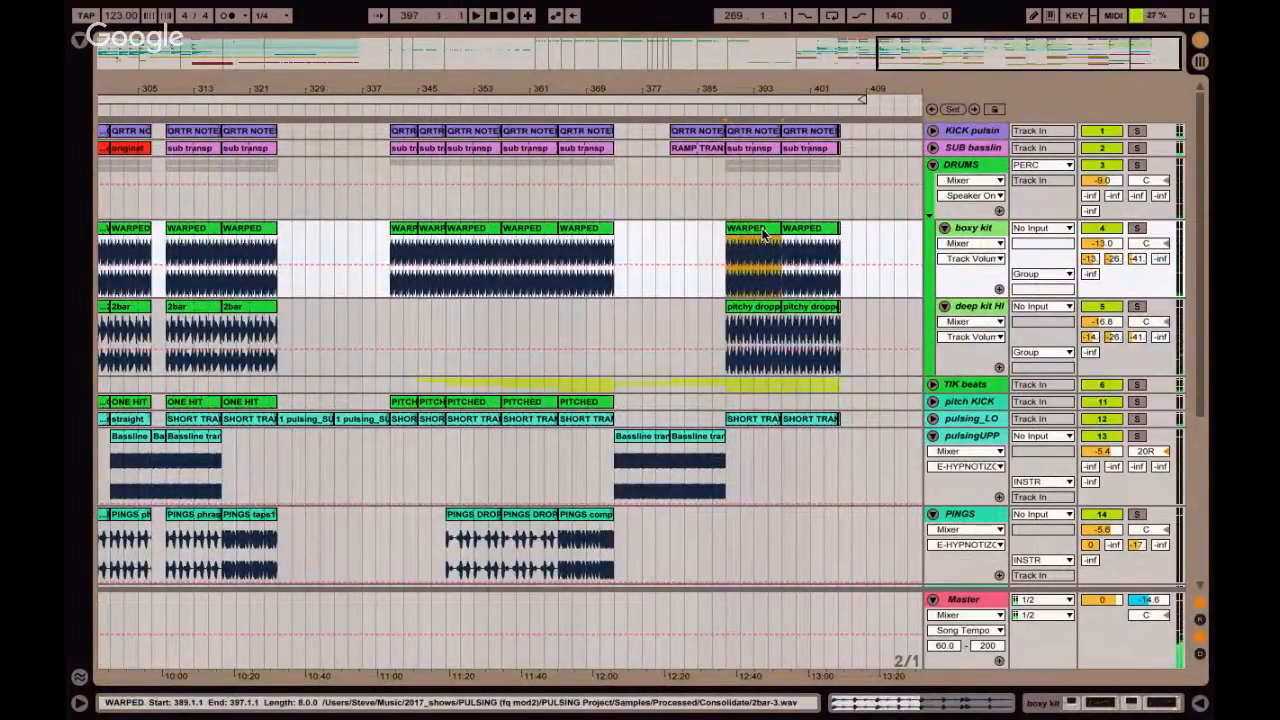
key(ctrl+l)
click(745, 94)
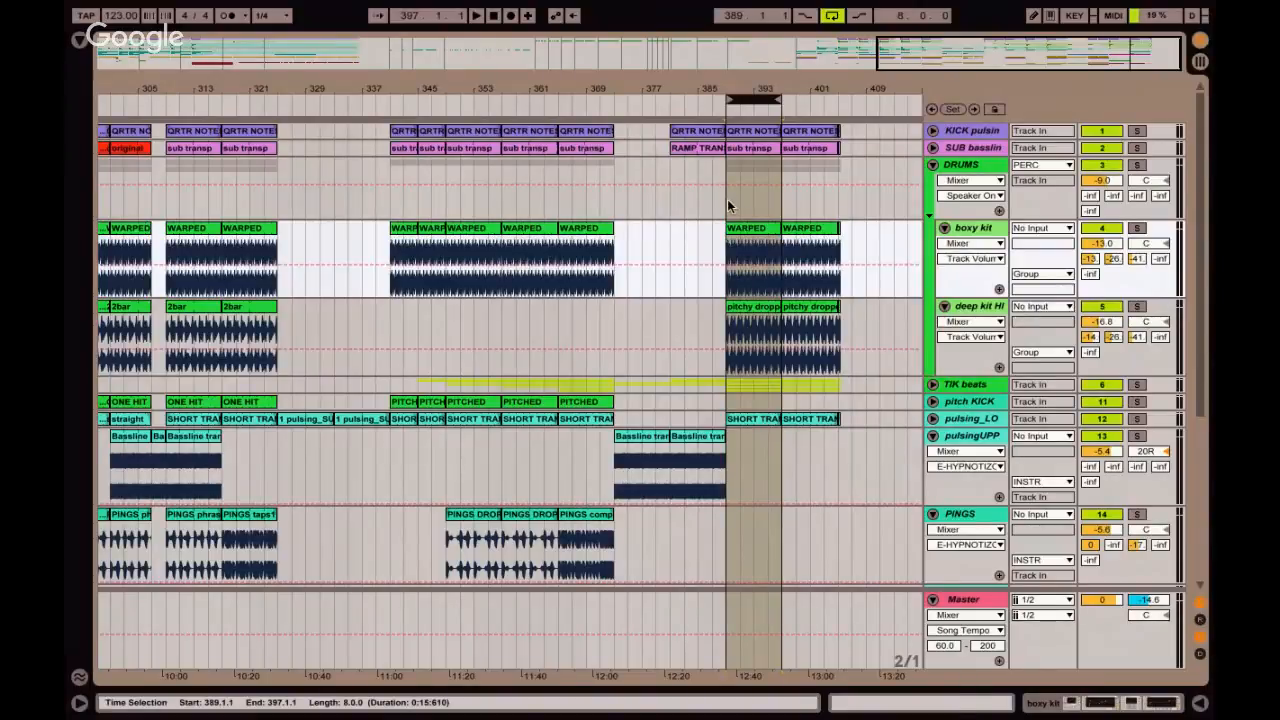
Play the looped 8 bars and review the clips on every track within it, including PEAK ARP.
scroll(755, 221, down, 2)
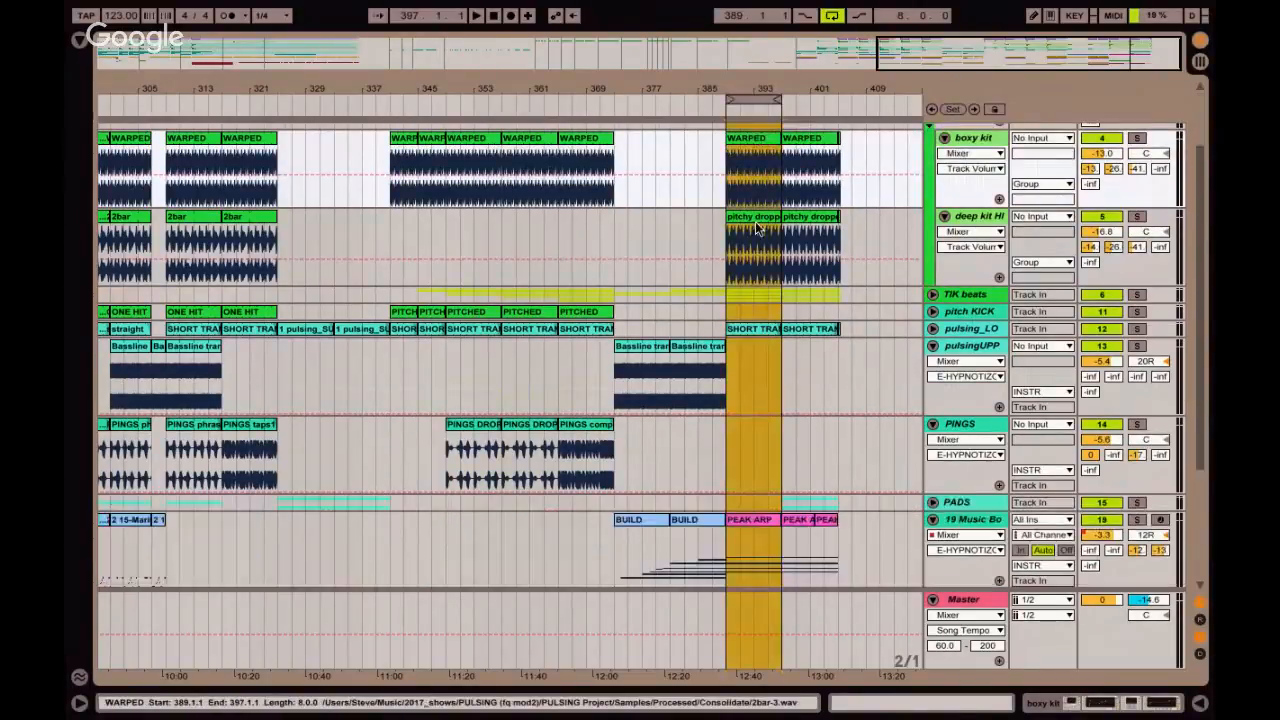
scroll(755, 221, down, 3)
key(space)
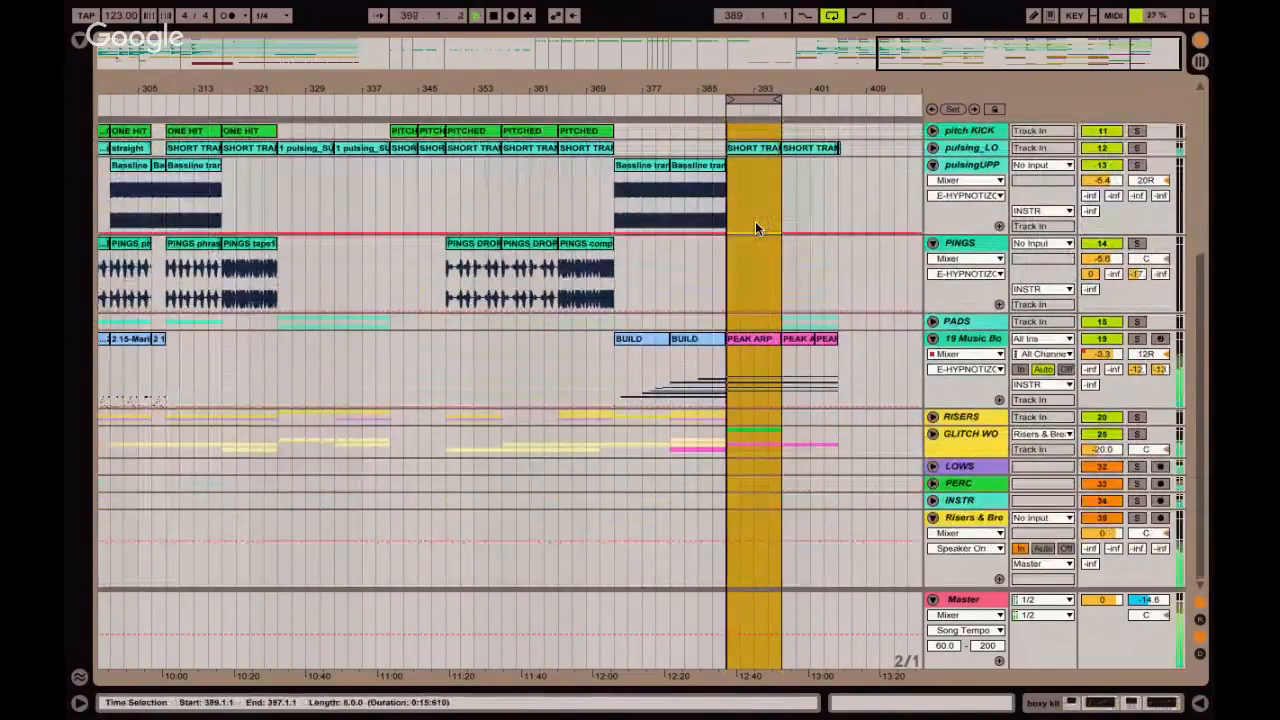
click(757, 340)
scroll(757, 340, up, 1)
scroll(757, 341, up, 3)
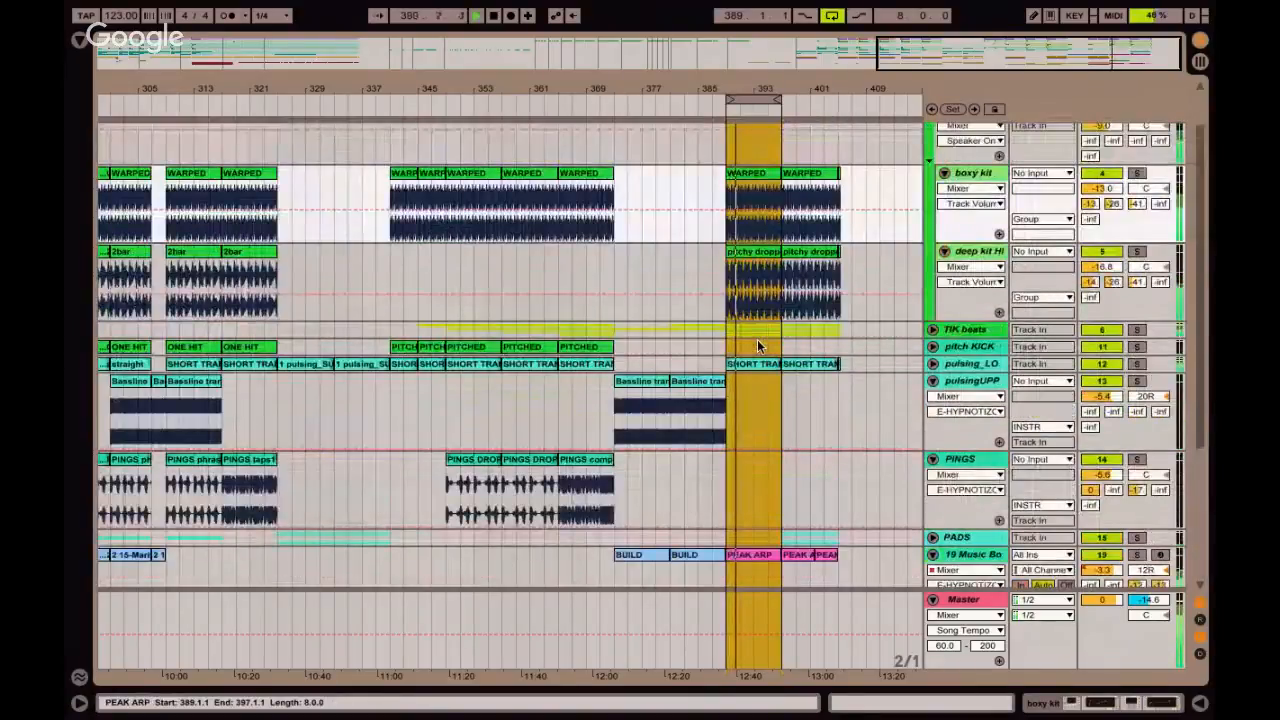
scroll(757, 341, up, 1)
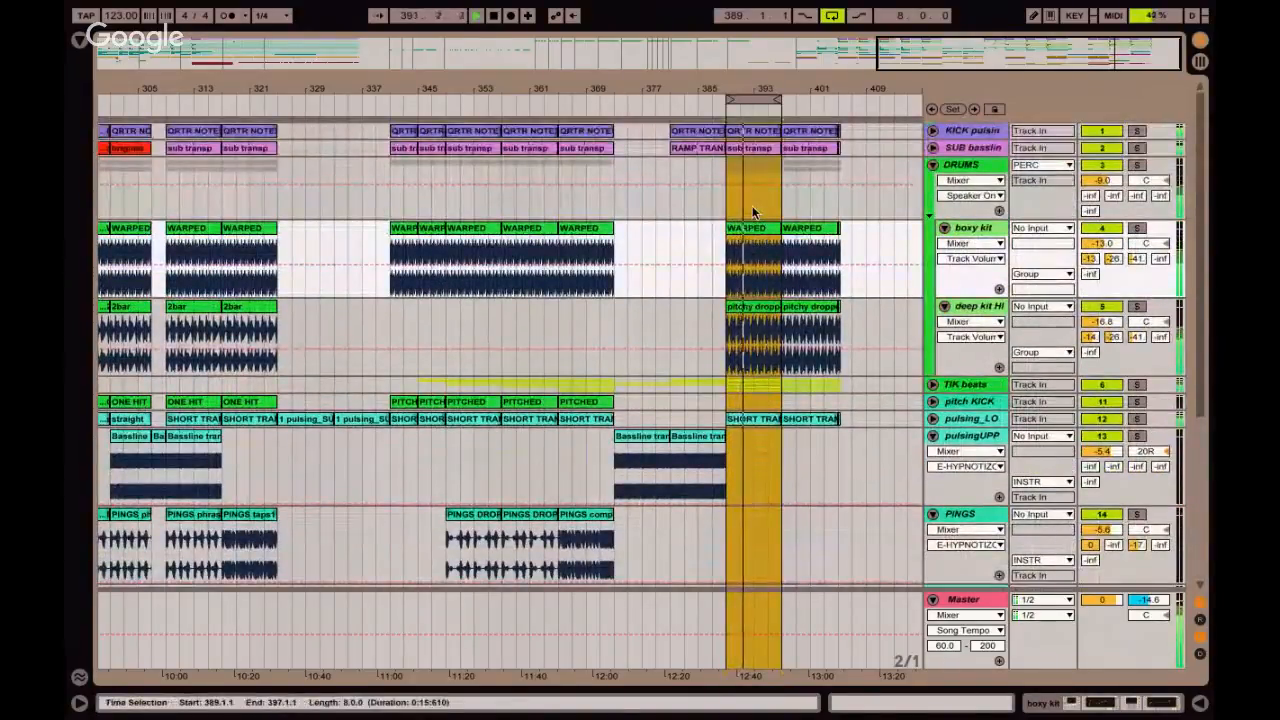
Consolidate the looped 8-bar time range of all tracks to a new scene and select it in the Session View.
click(748, 100)
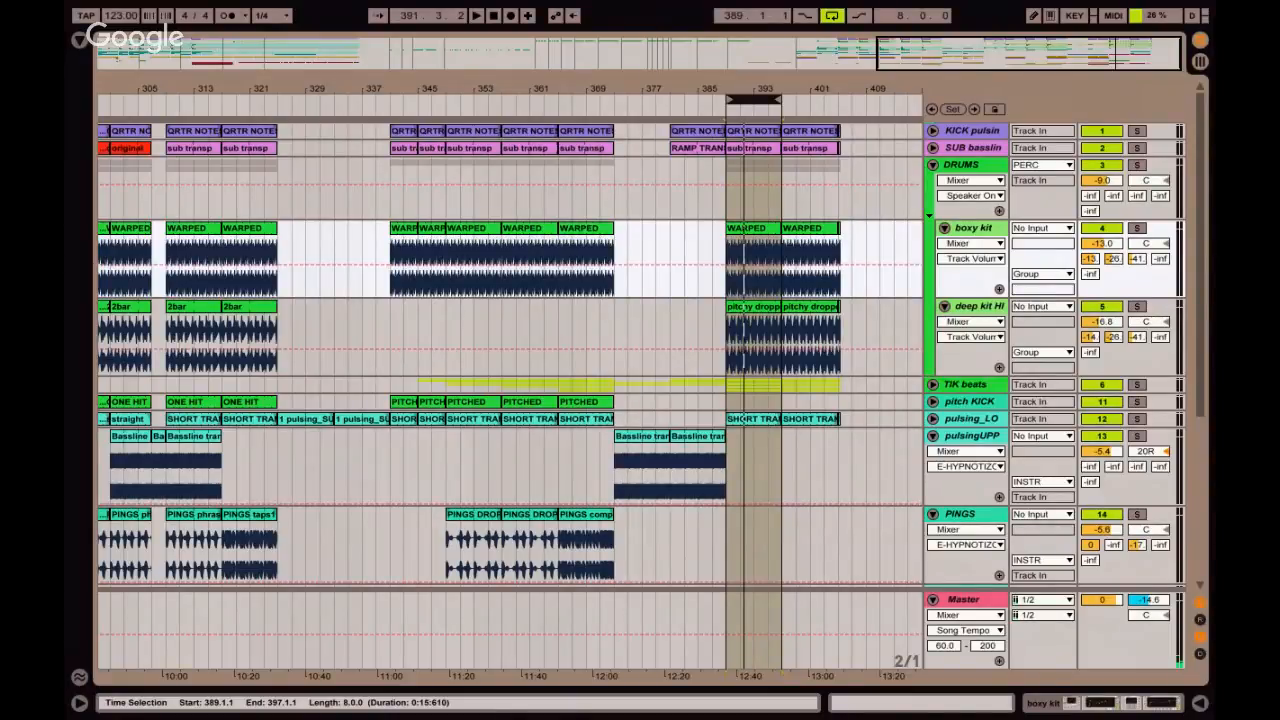
key(Tab)
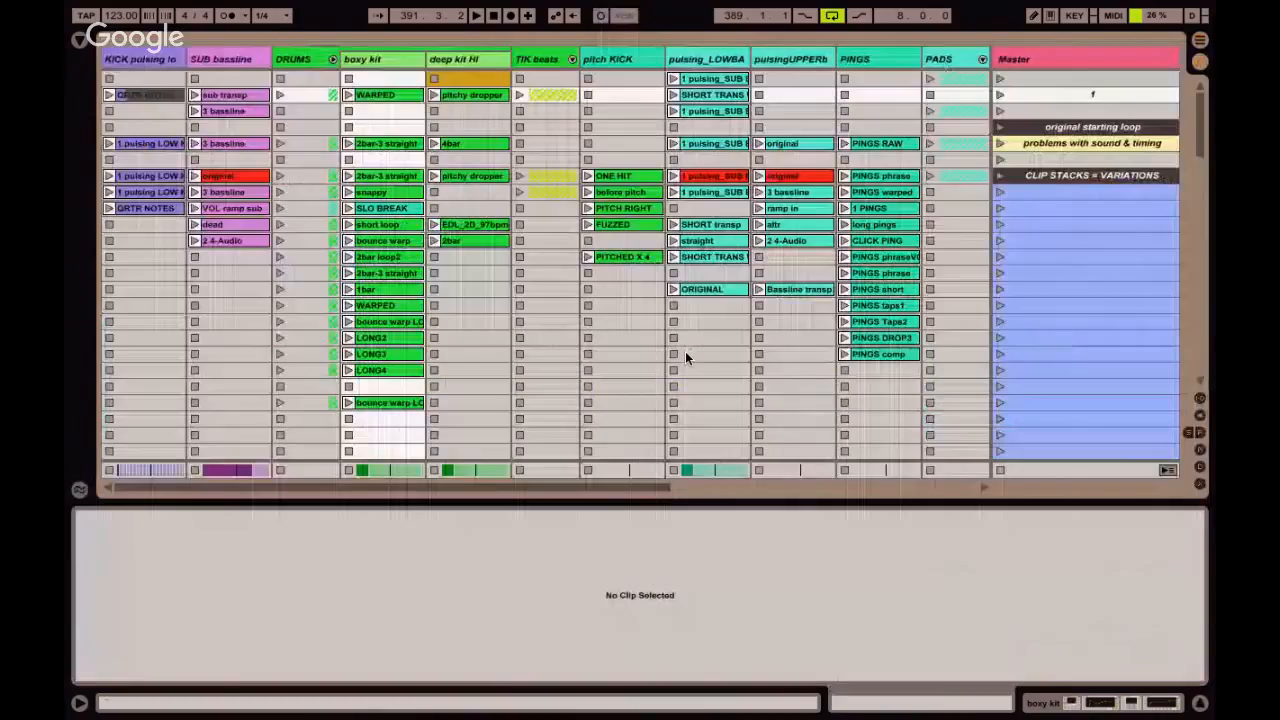
click(1075, 95)
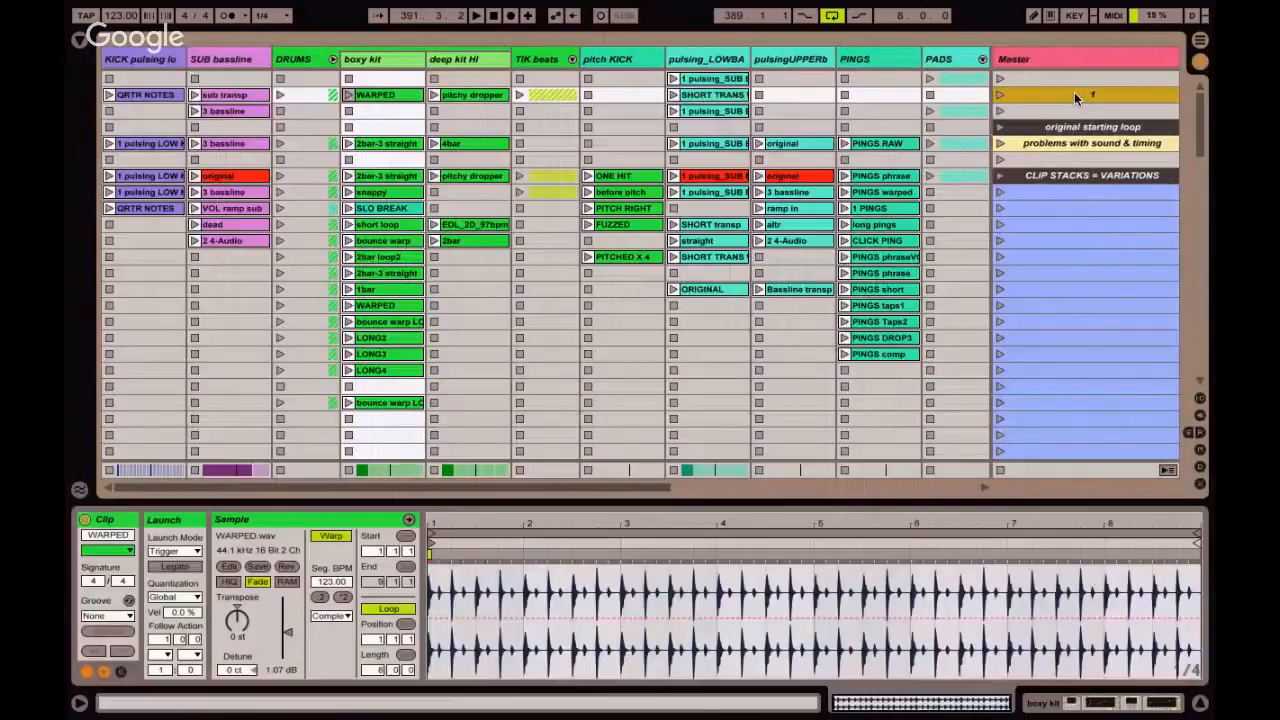
Launch the new scene and inspect its SHORT TRANS, pitchy dropper, WARPED and PEAK ARP clips.
click(999, 95)
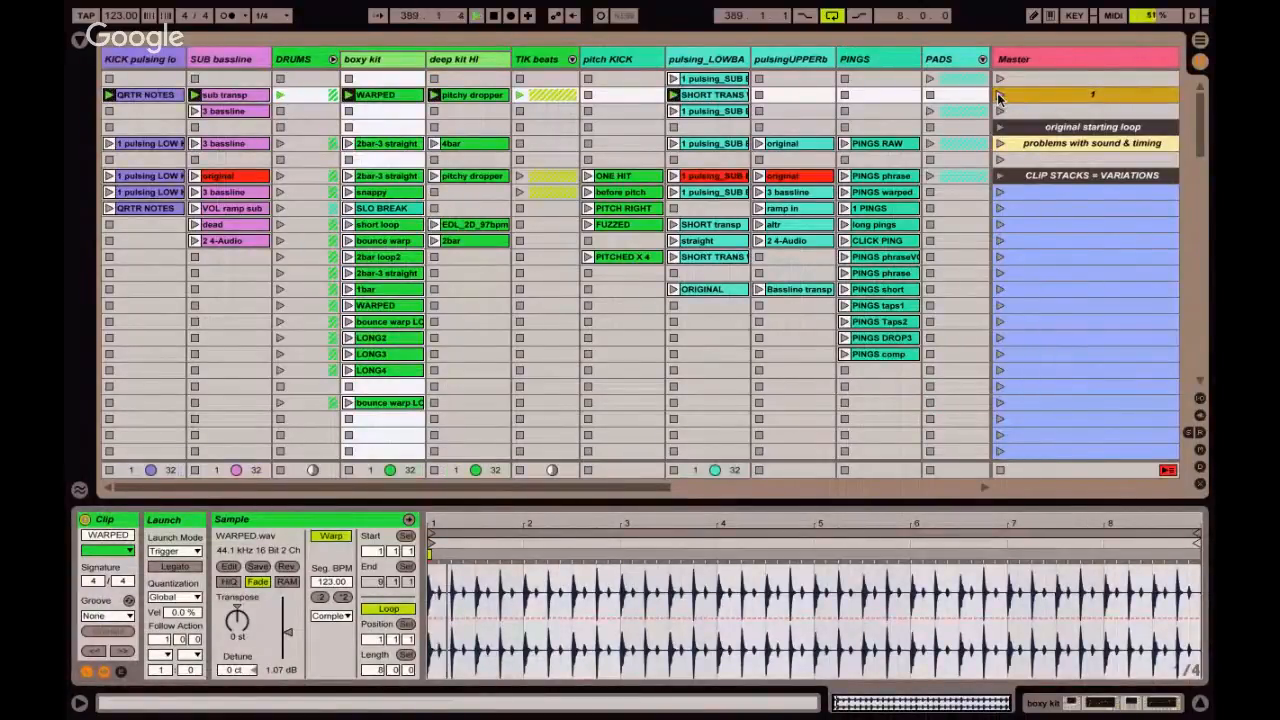
click(722, 95)
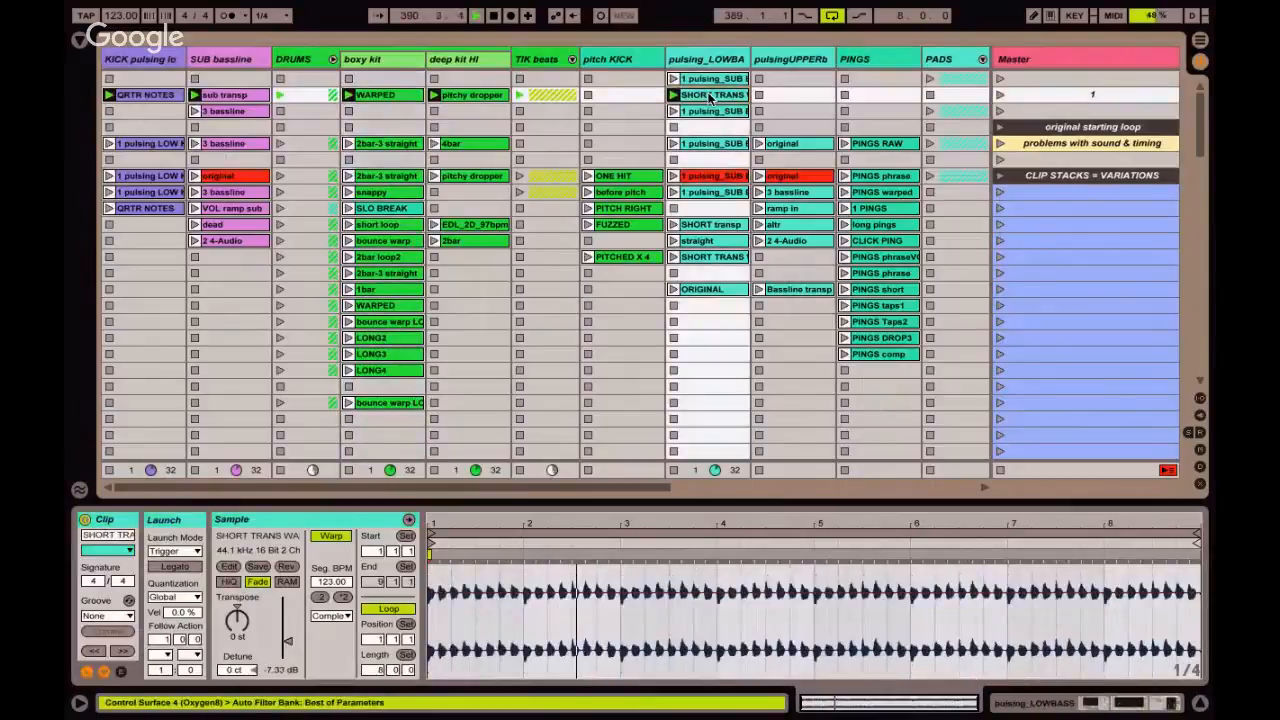
click(500, 96)
click(386, 95)
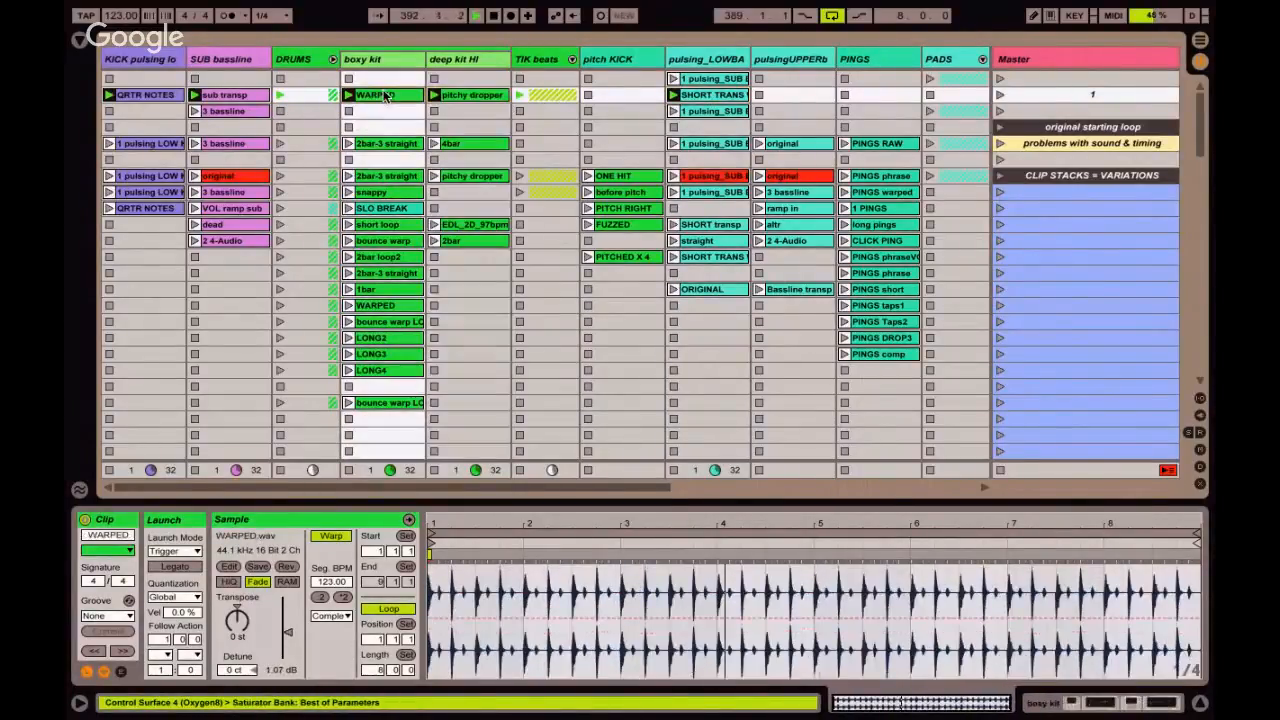
scroll(384, 95, right, 5)
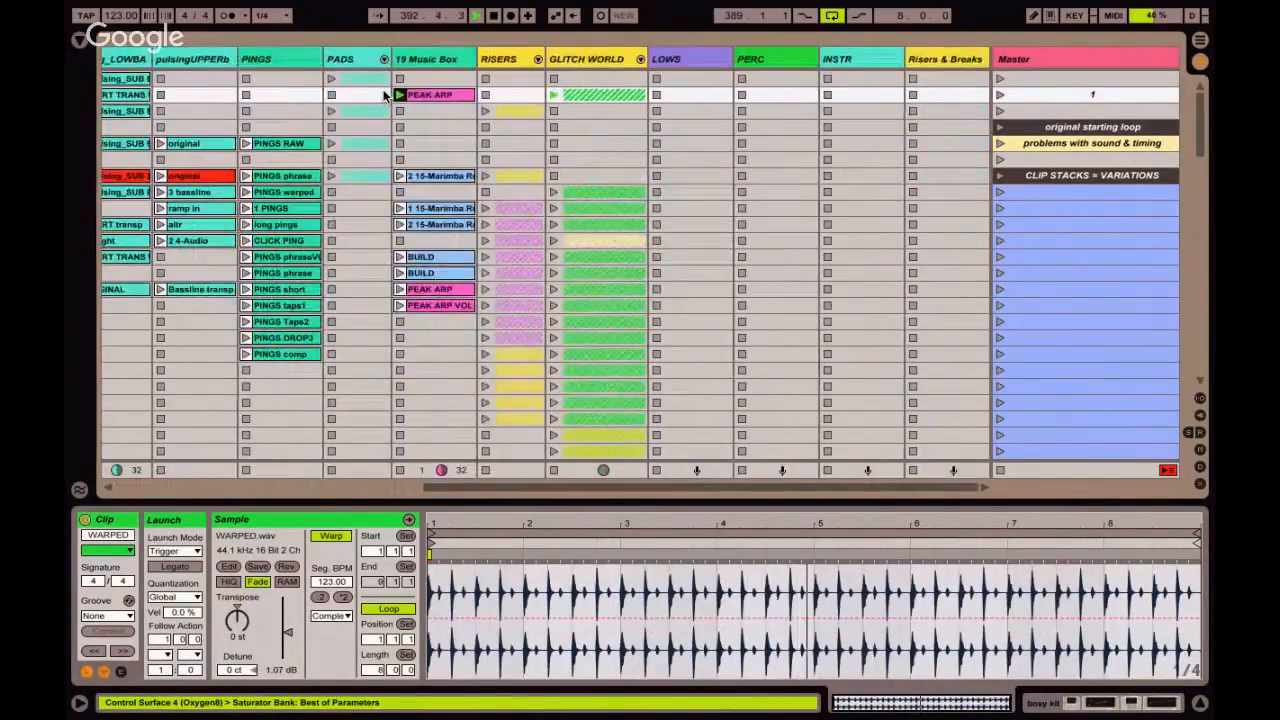
click(426, 93)
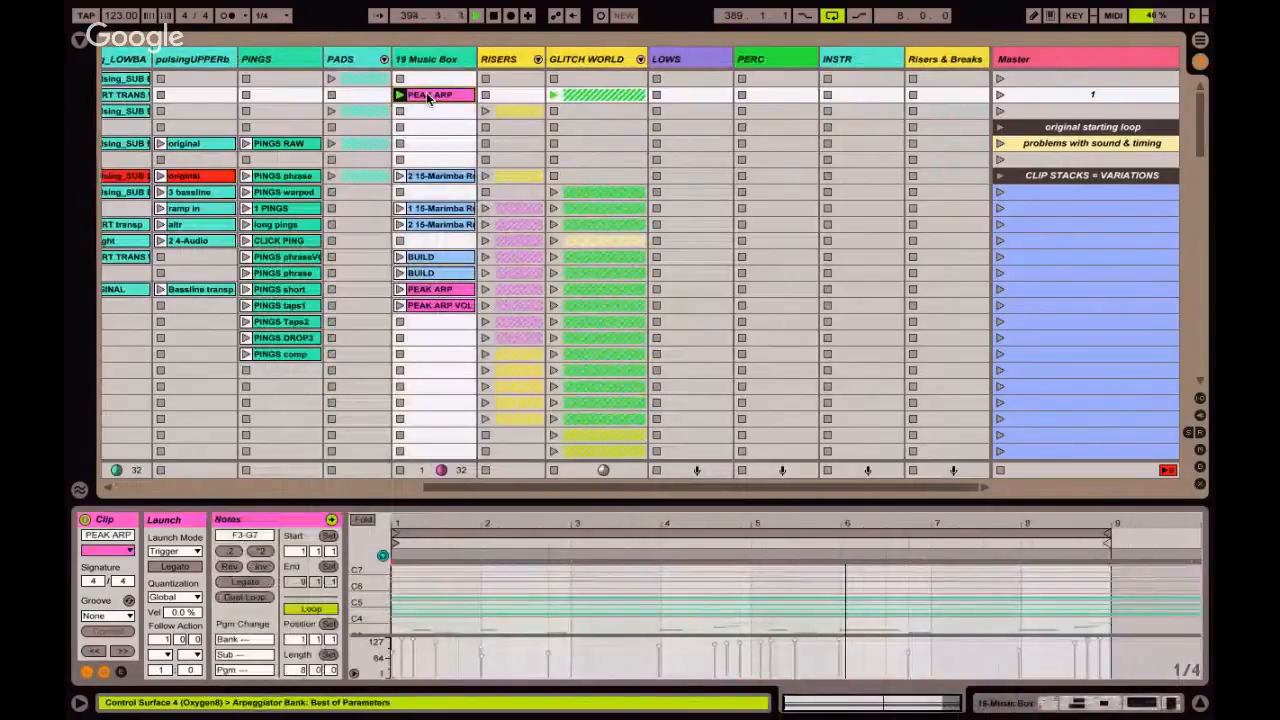
Name the newly consolidated scene "Consolidate to new scene".
click(1108, 92)
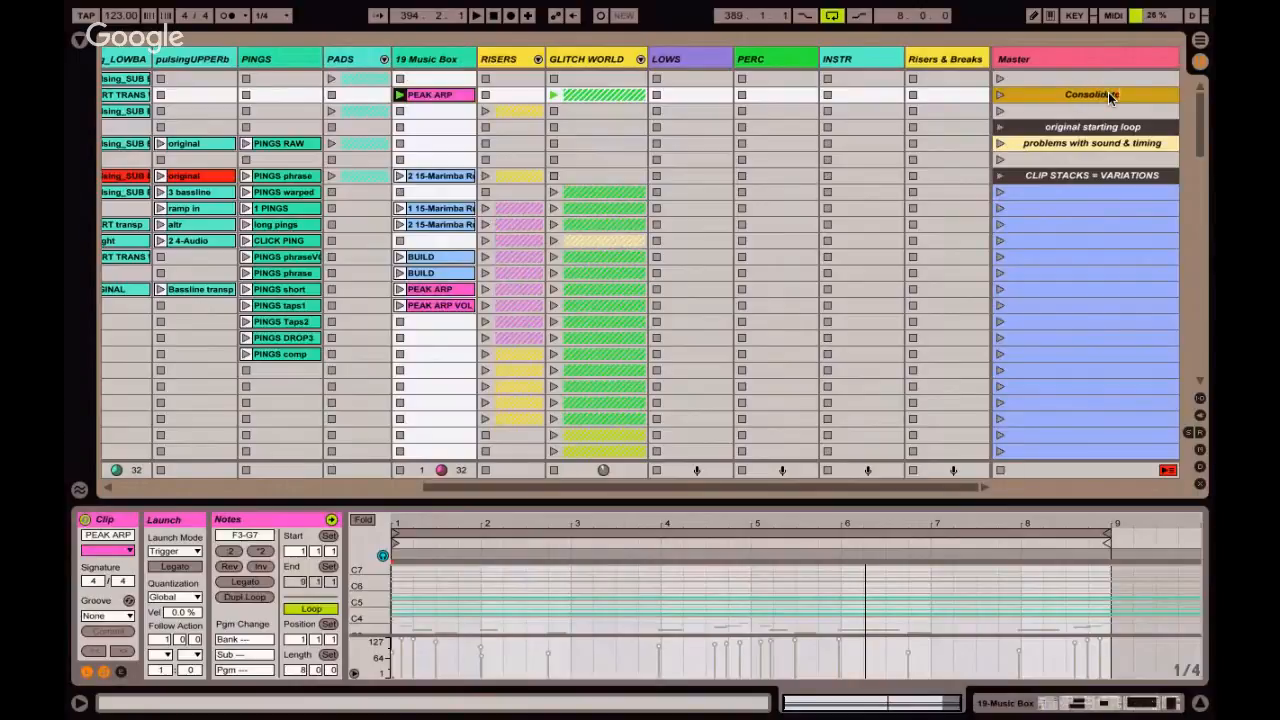
text(to new scene)
Set the Arrangement View loop to the 32 bars starting at bar 341.
key(Tab)
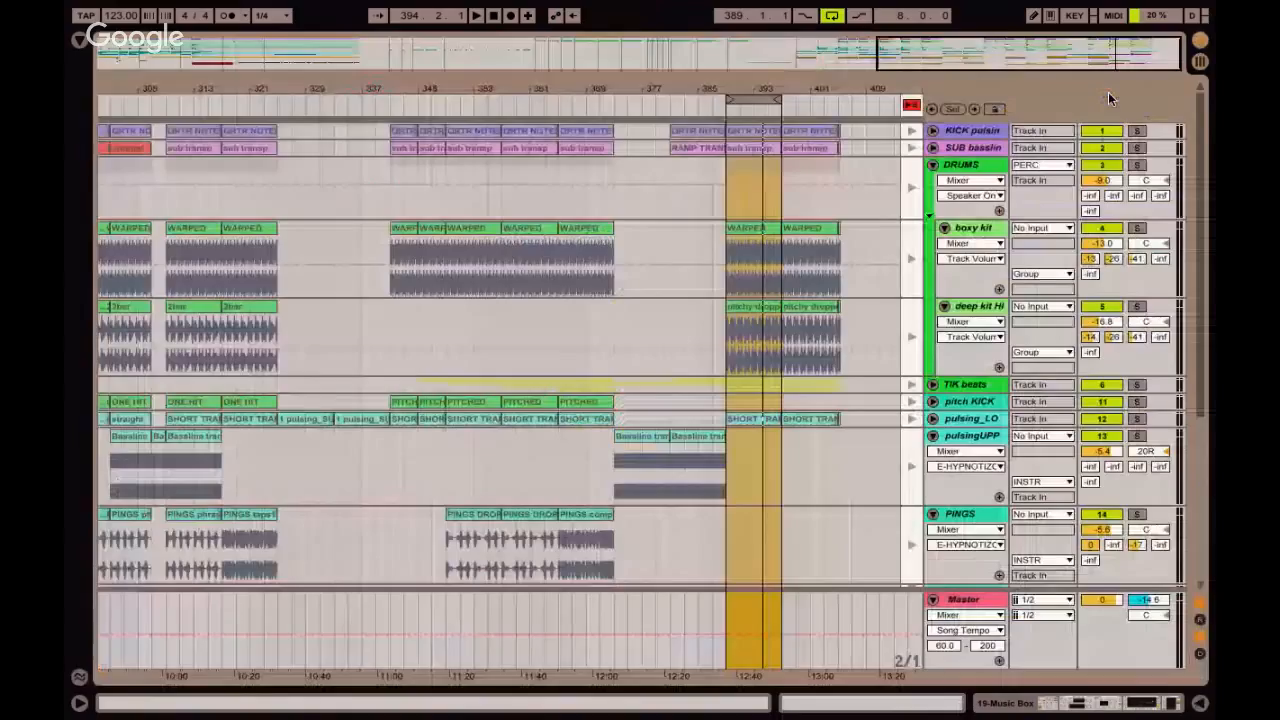
drag(750, 100, 612, 100)
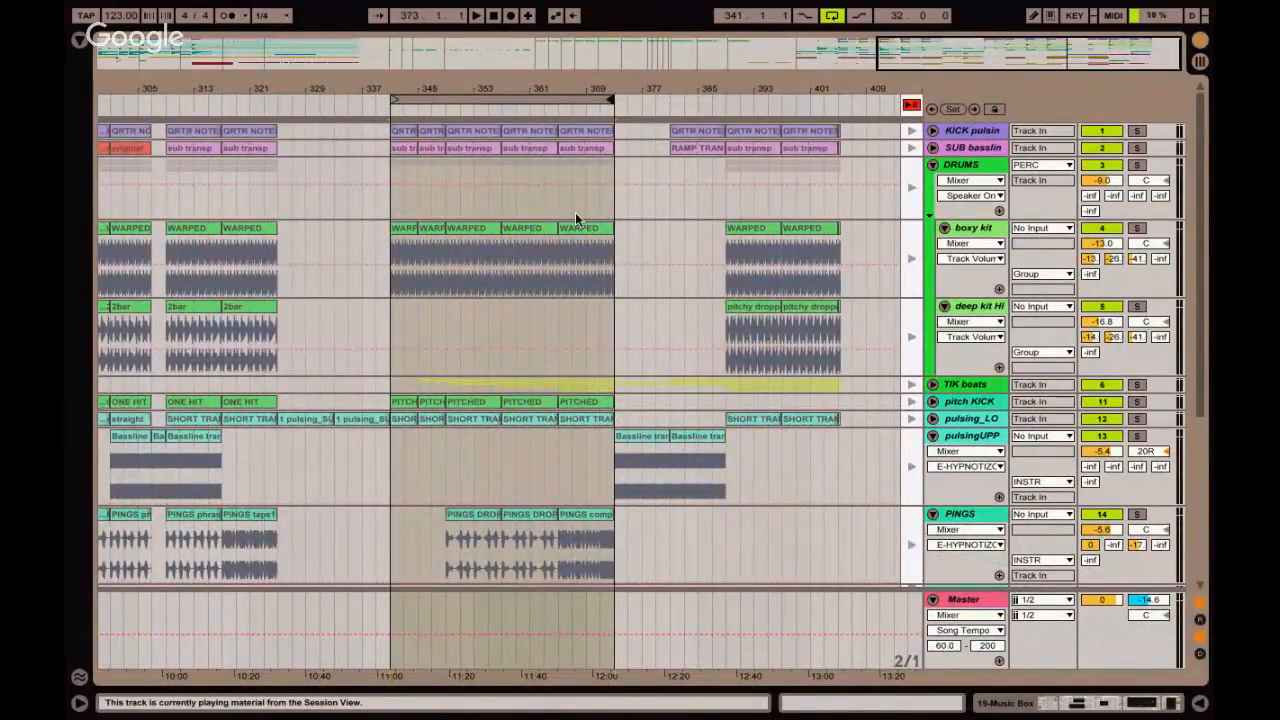
Review the drum sections of the arrangement, from the length test marker through the looped bars to the last clips, and return to the Session View.
drag(627, 158, 829, 173)
scroll(730, 172, left, 5)
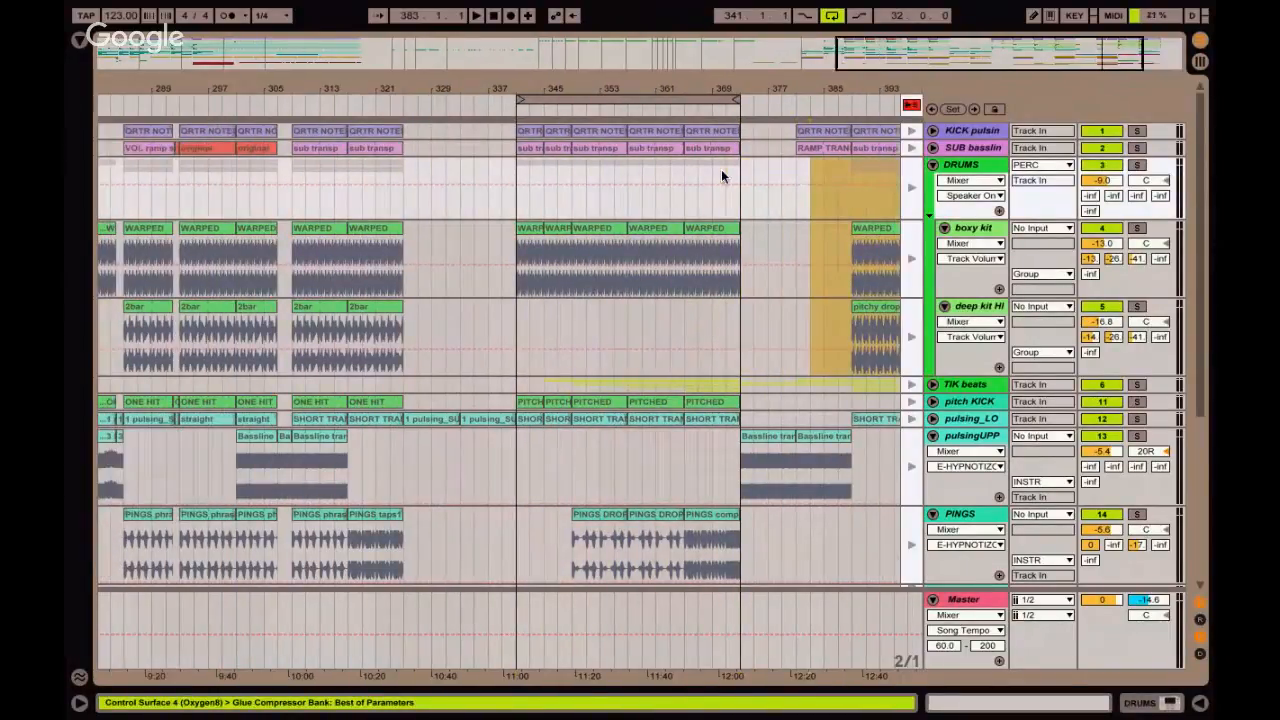
drag(683, 87, 686, 80)
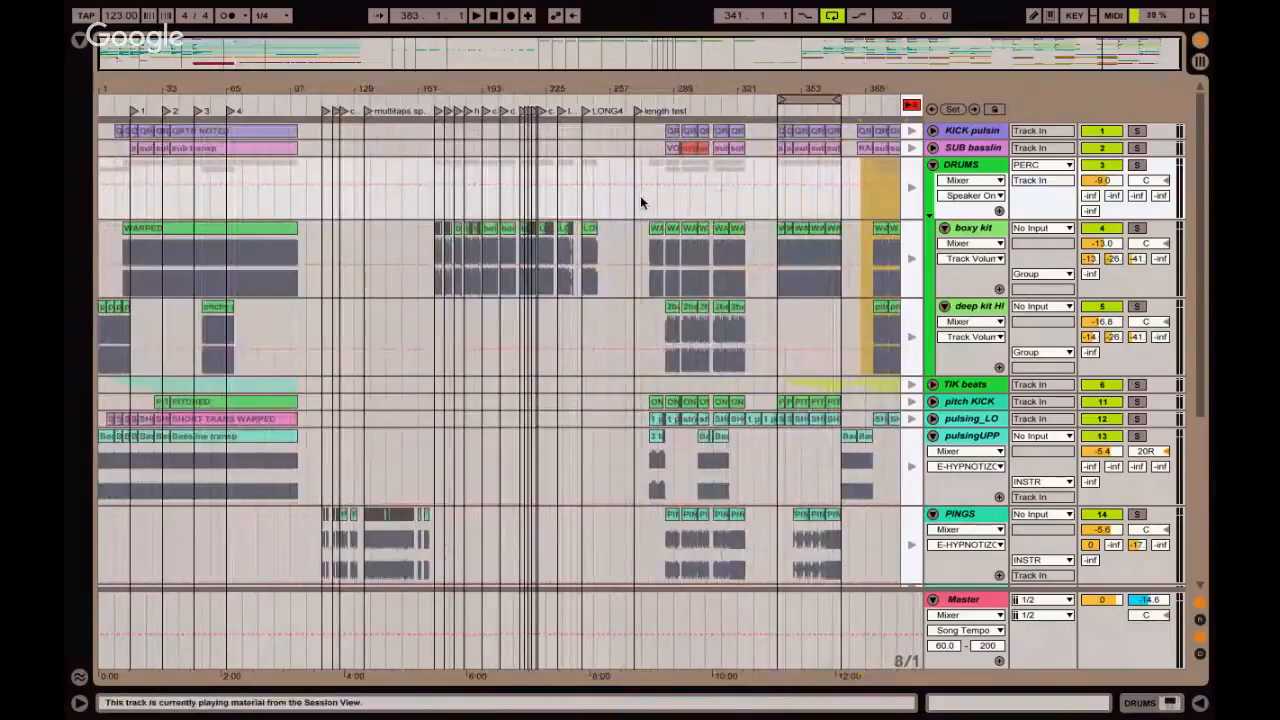
drag(633, 200, 743, 201)
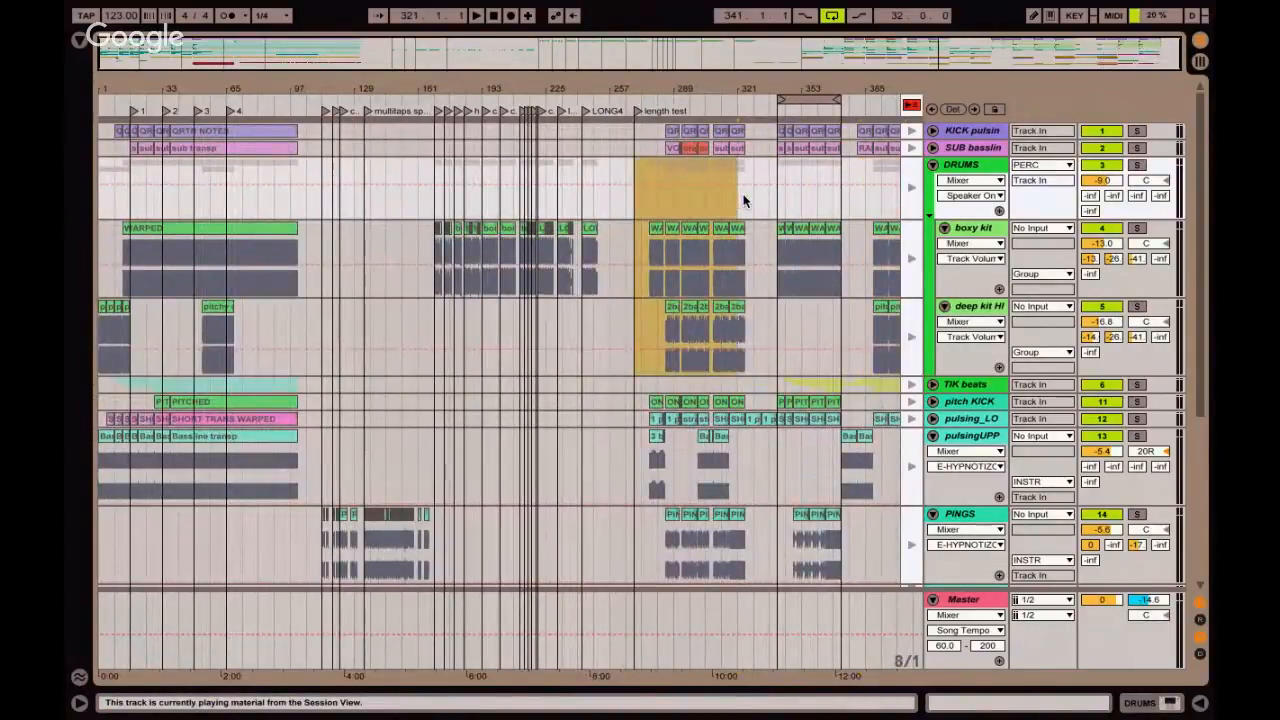
drag(747, 246, 870, 251)
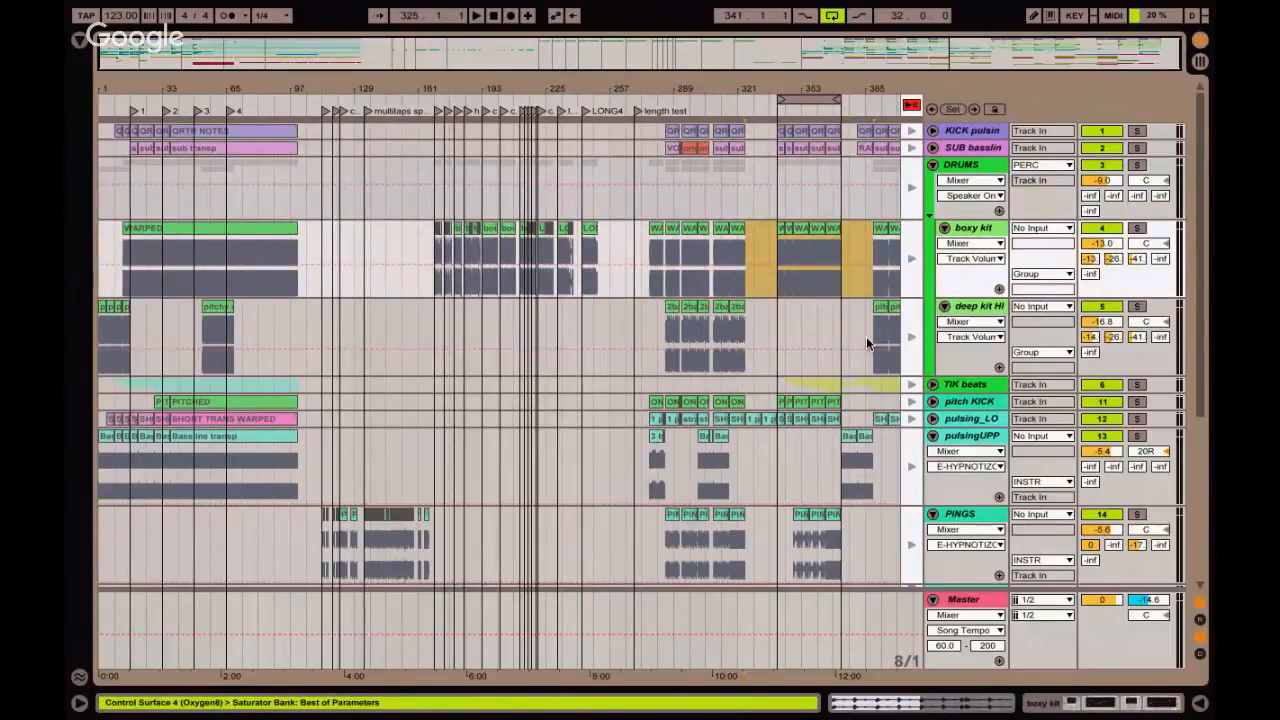
drag(869, 343, 910, 347)
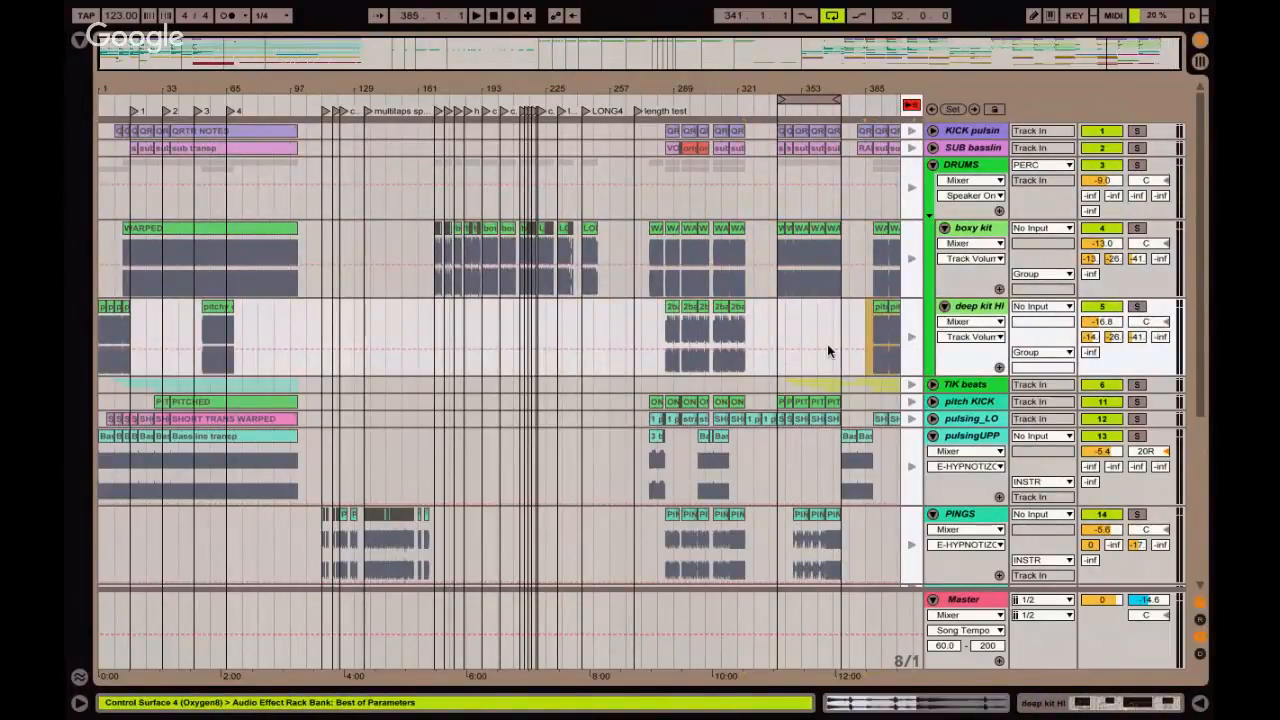
key(Tab)
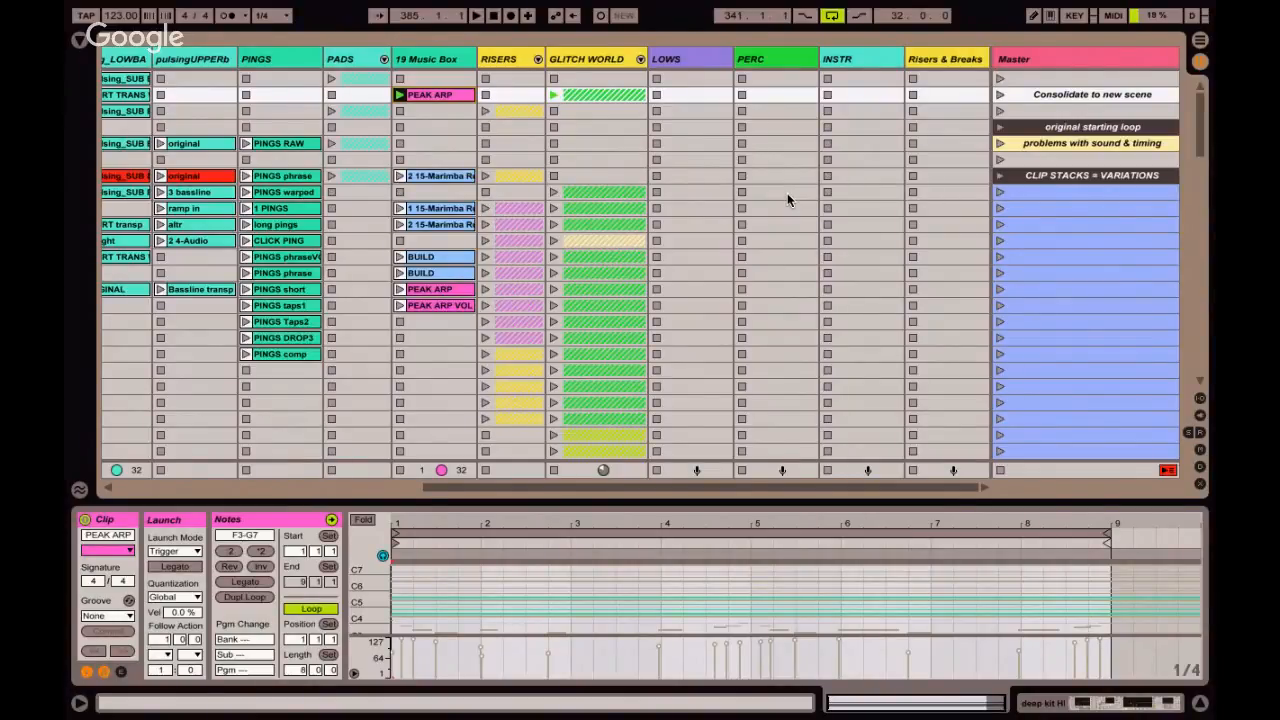
Name the empty scene directly below CLIP STACKS = VARIATIONS "cmd + J Consolidate".
click(1085, 193)
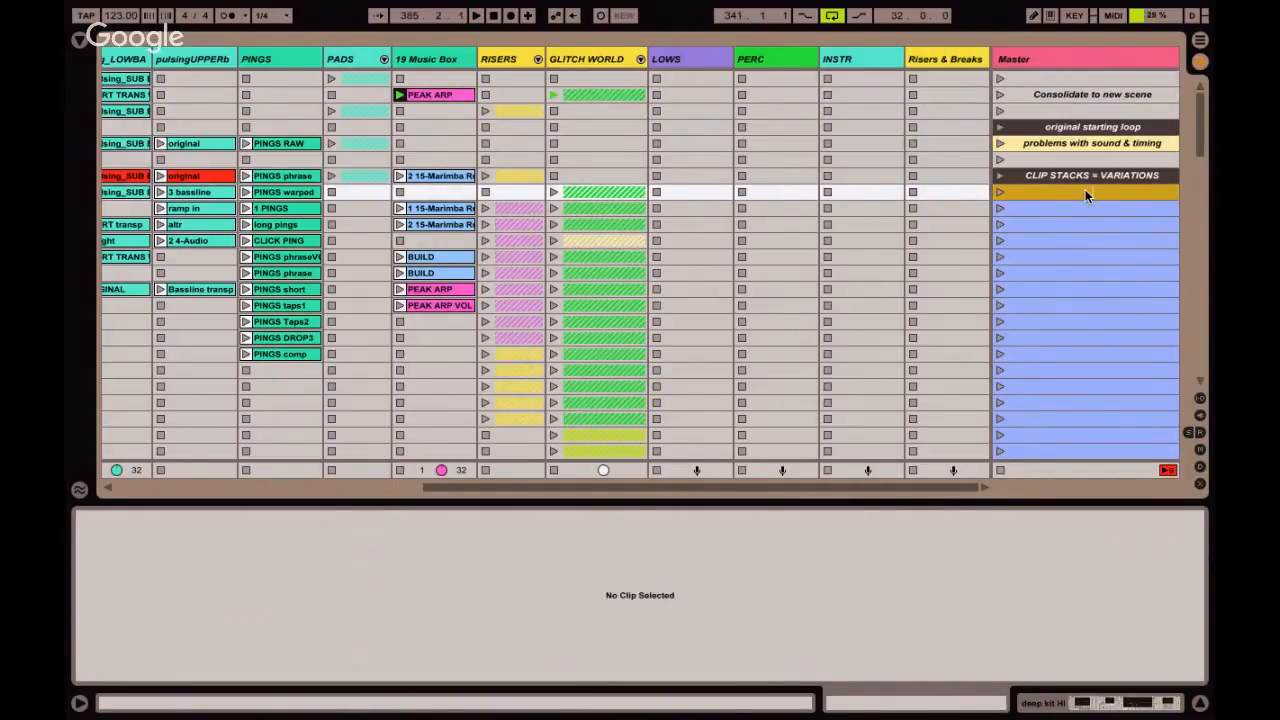
text(cmd + J Consolidate)
Launch the "problems with sound & timing" scene and add "110 bpm" to the front of its name.
click(1001, 144)
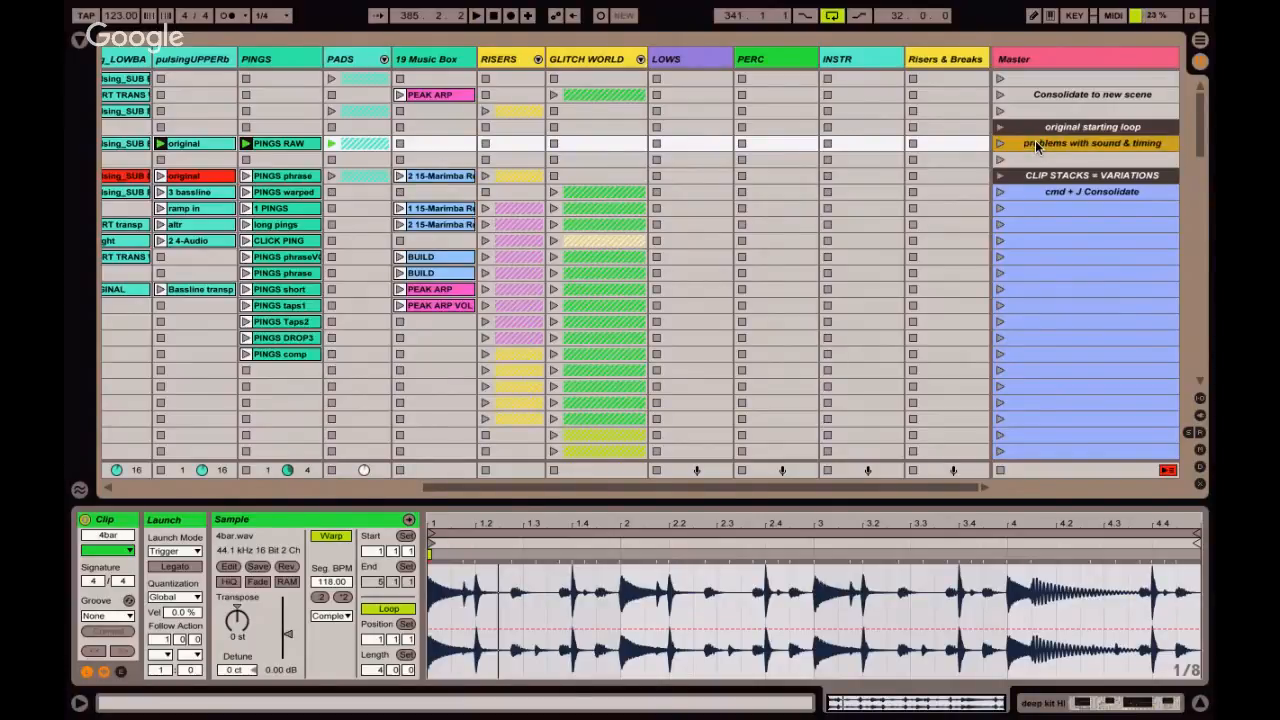
text(110 bpm)
Duplicate the 110 bpm scene and change the tempo in the copy's name to 128 bpm.
key(super+d)
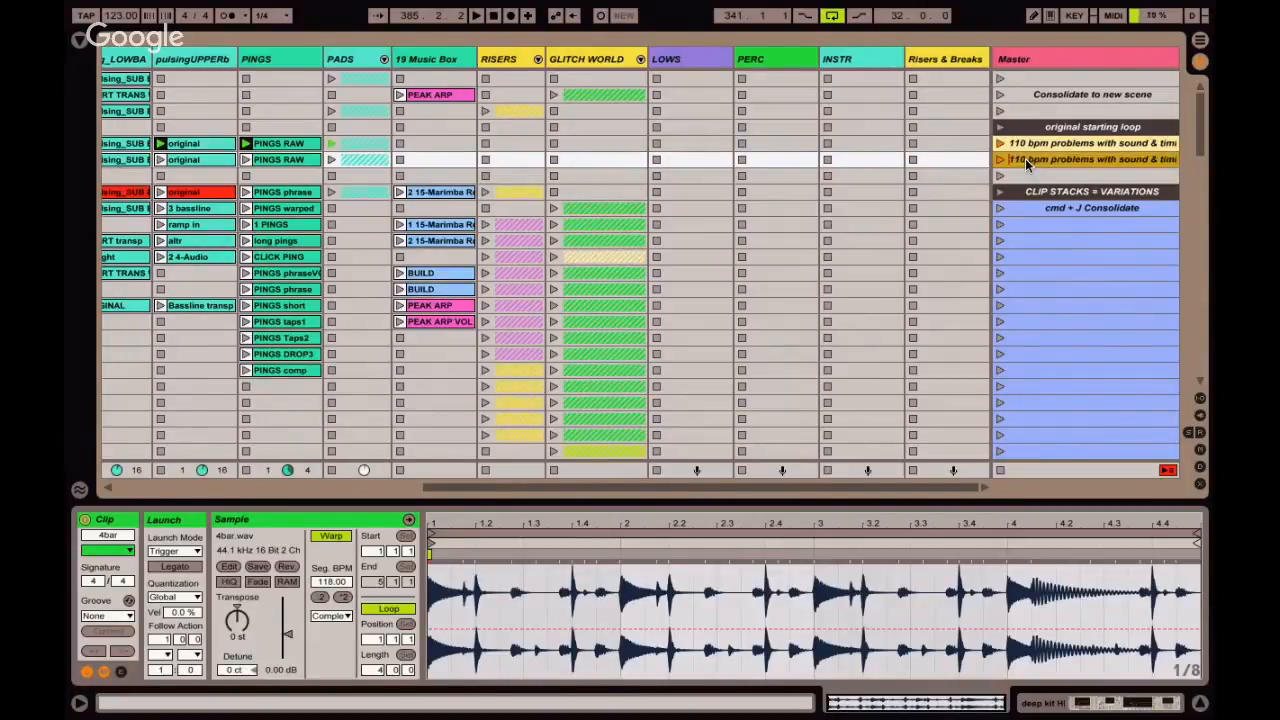
text(28)
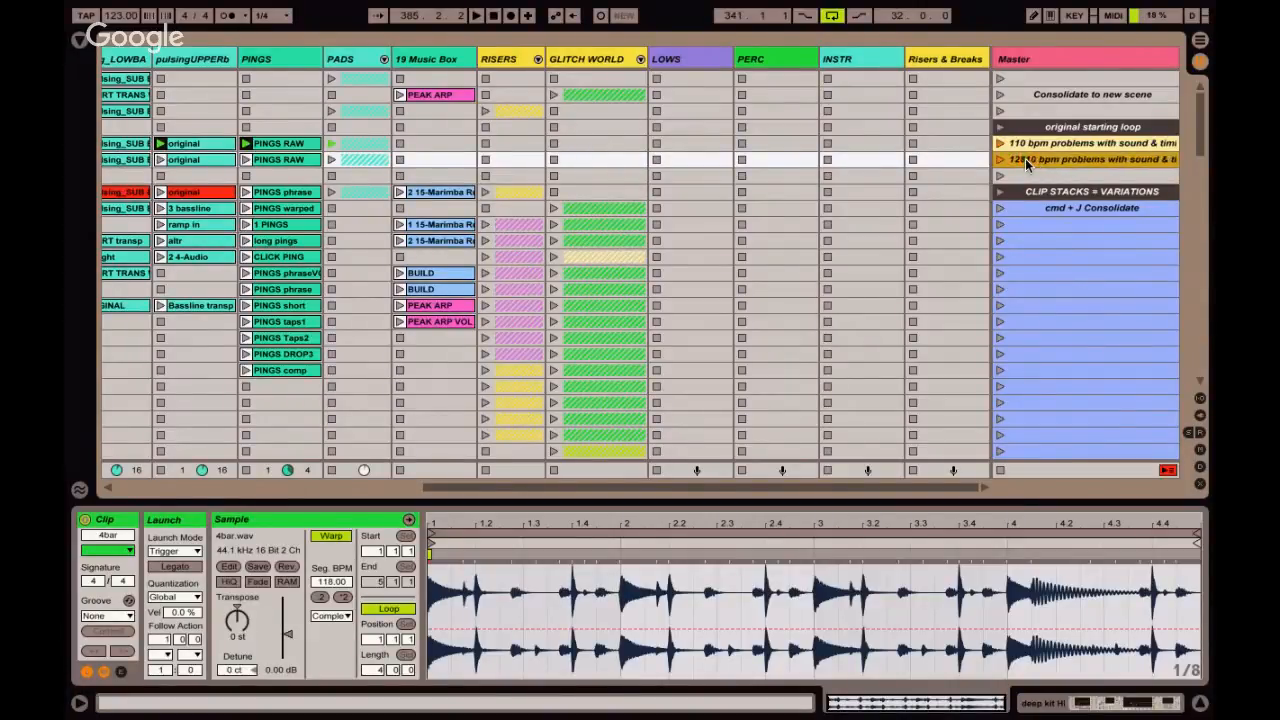
key(Delete)
key(Delete)
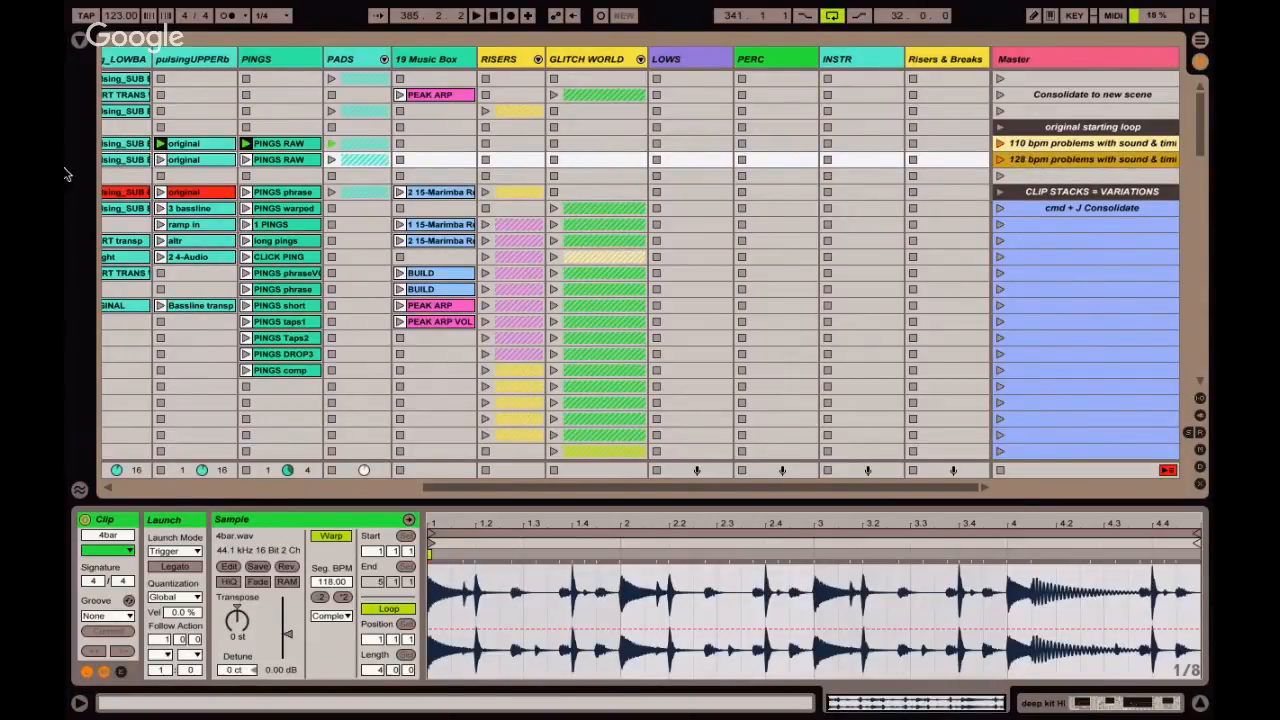
Widen the Master track to fit the full scene names and launch the 110 bpm scene.
click(117, 17)
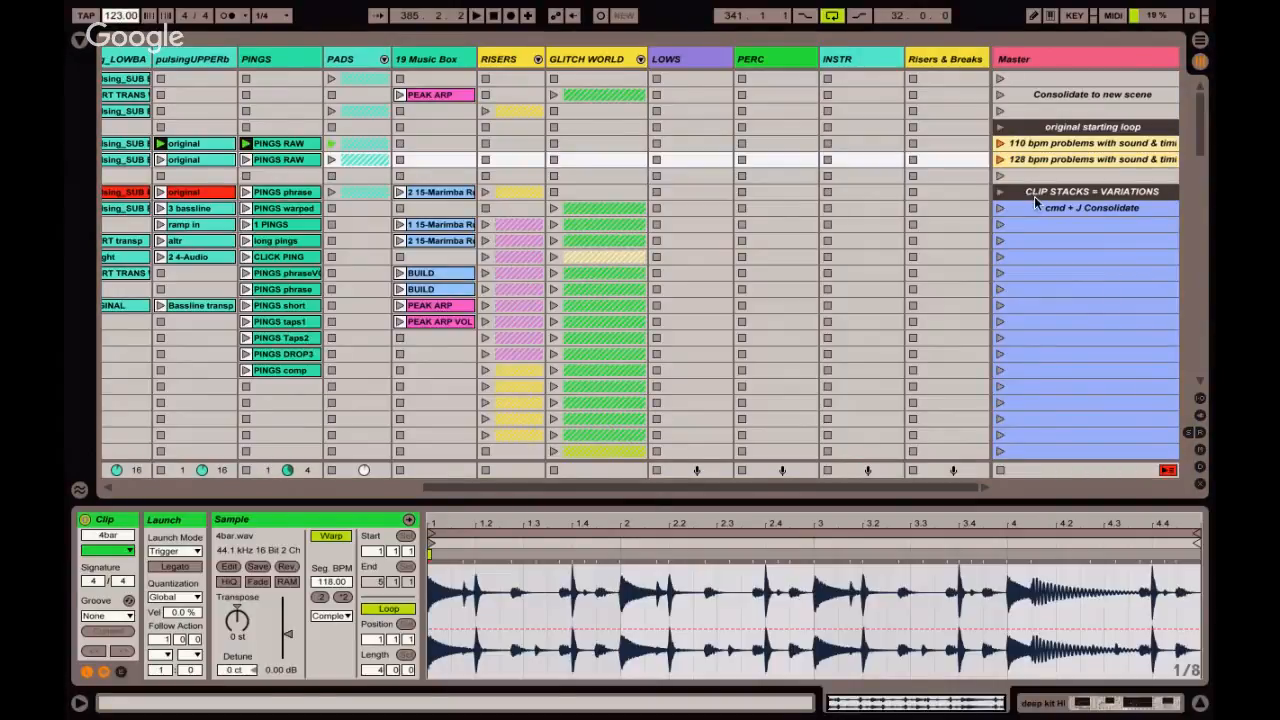
click(1053, 146)
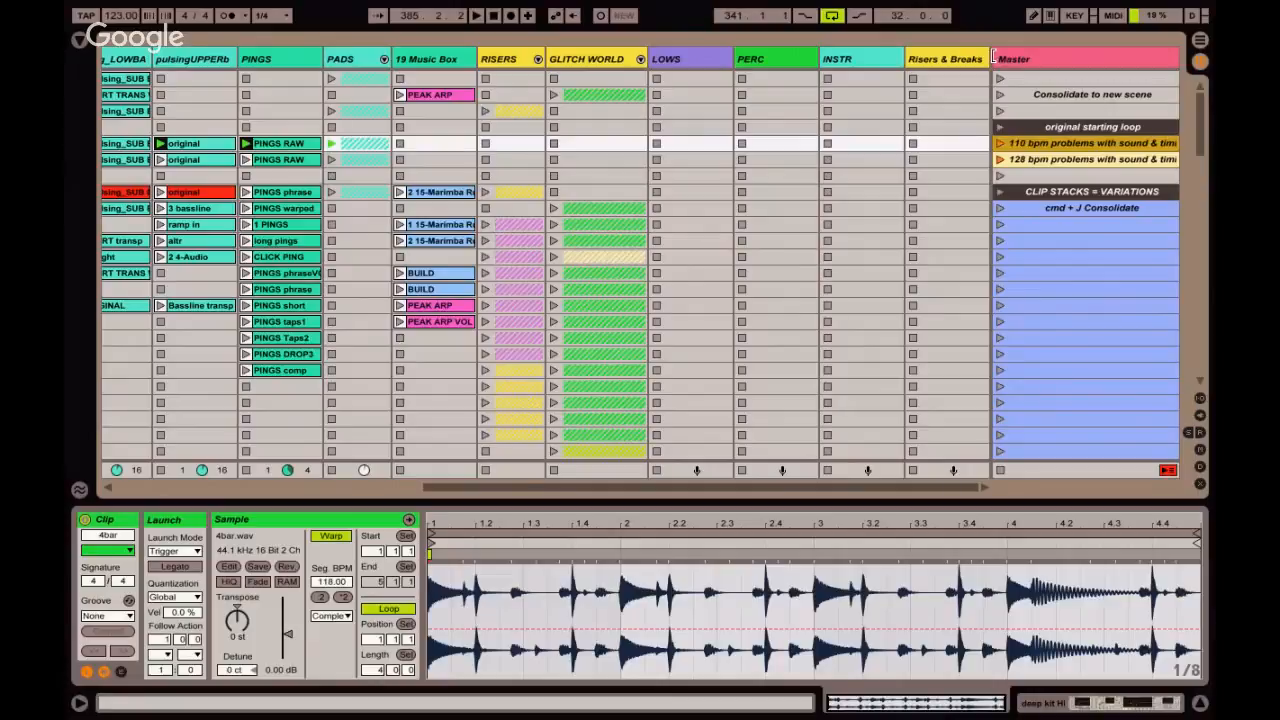
drag(993, 58, 973, 60)
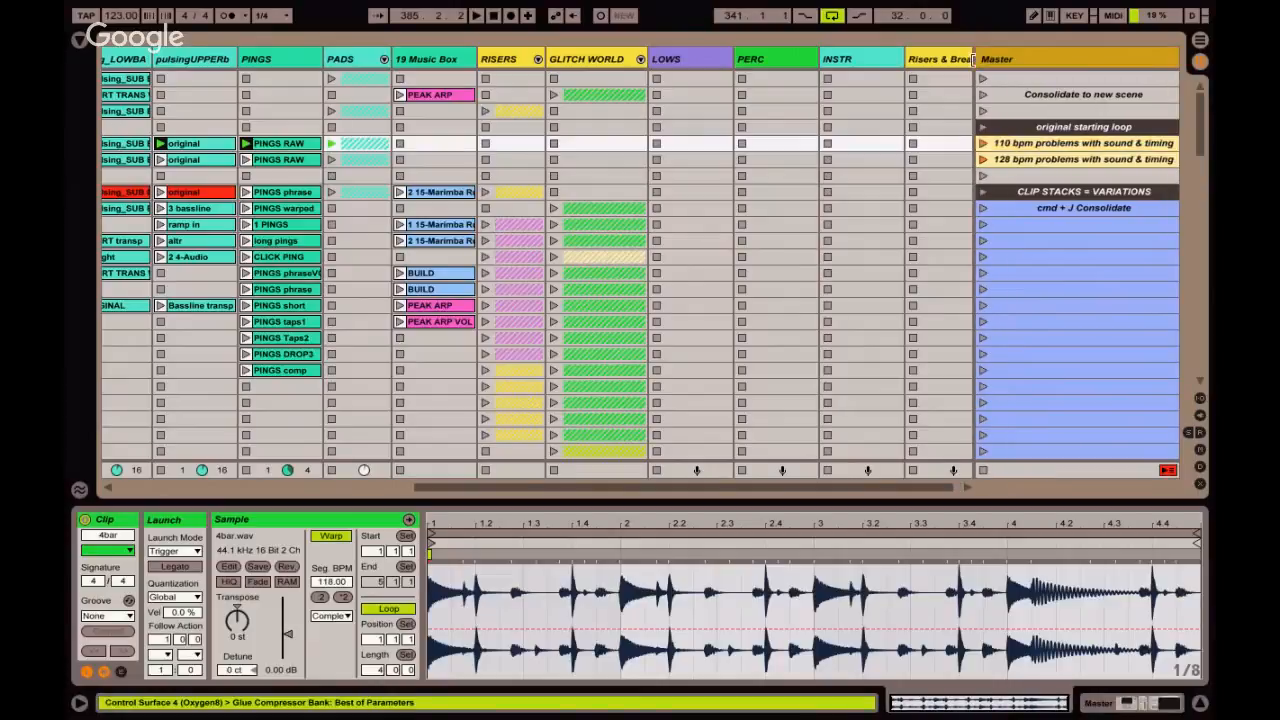
click(983, 146)
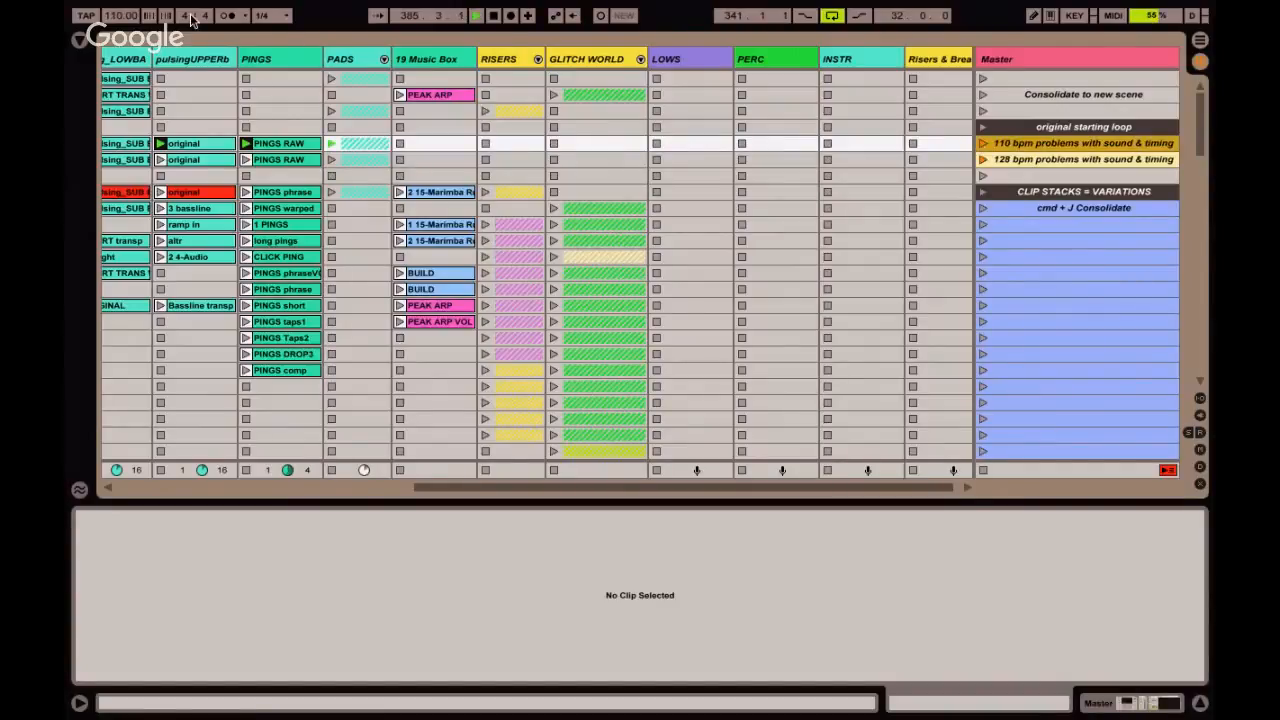
Change the duplicate scene's tempo name to 123 bpm, launch it for comparison and stop playback.
click(118, 15)
click(981, 160)
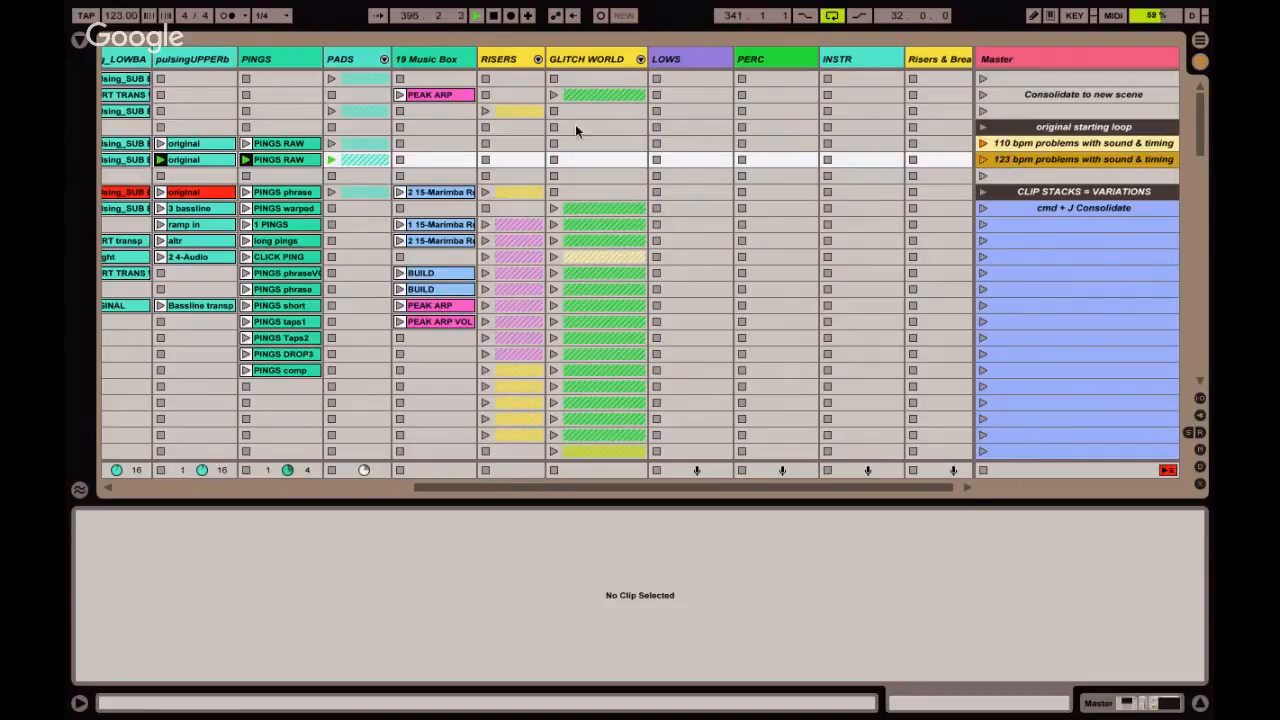
key(space)
Hide the Clip View and look over the stack of PINGS clip variations below the two tempo scenes.
key(super+alt+l)
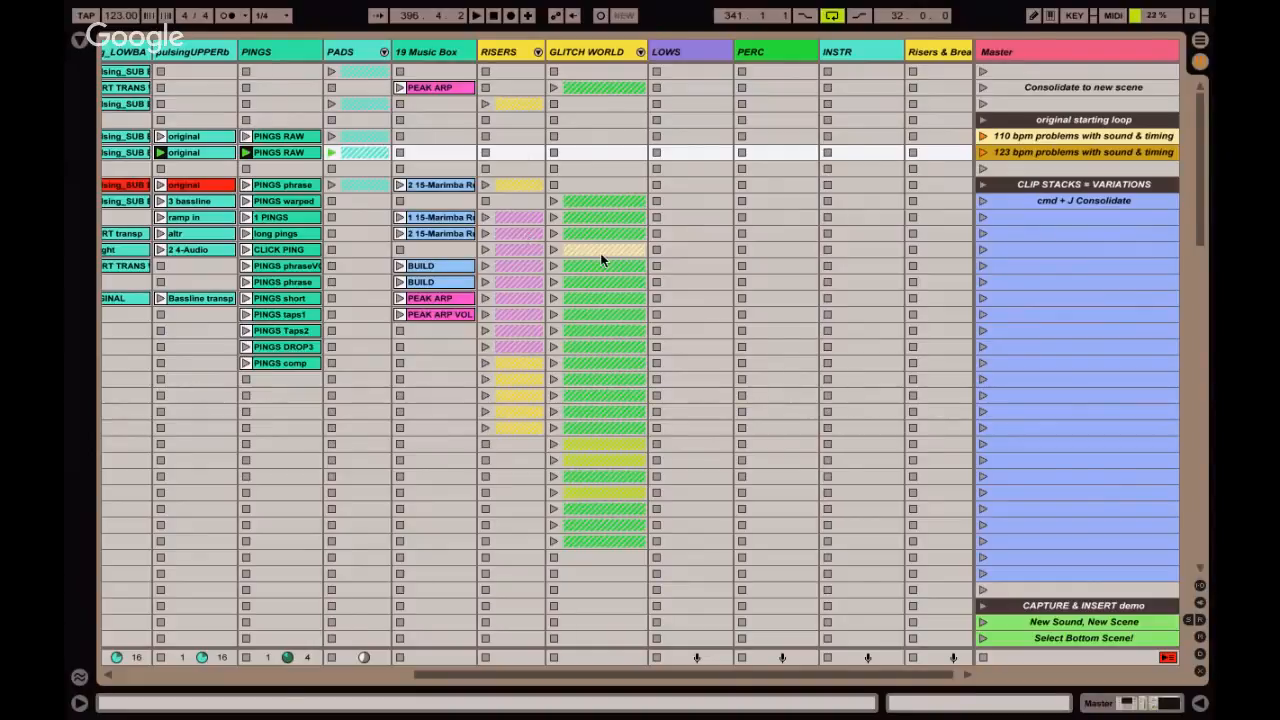
scroll(601, 260, left, 3)
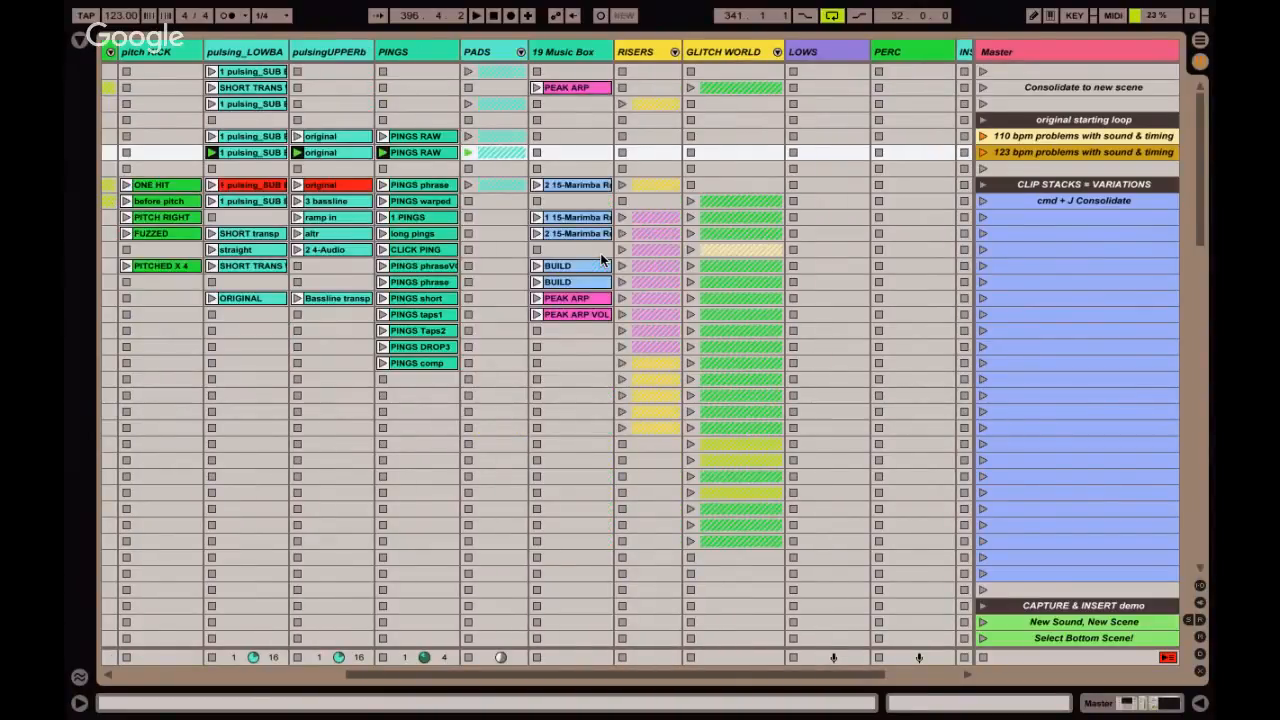
scroll(601, 260, left, 2)
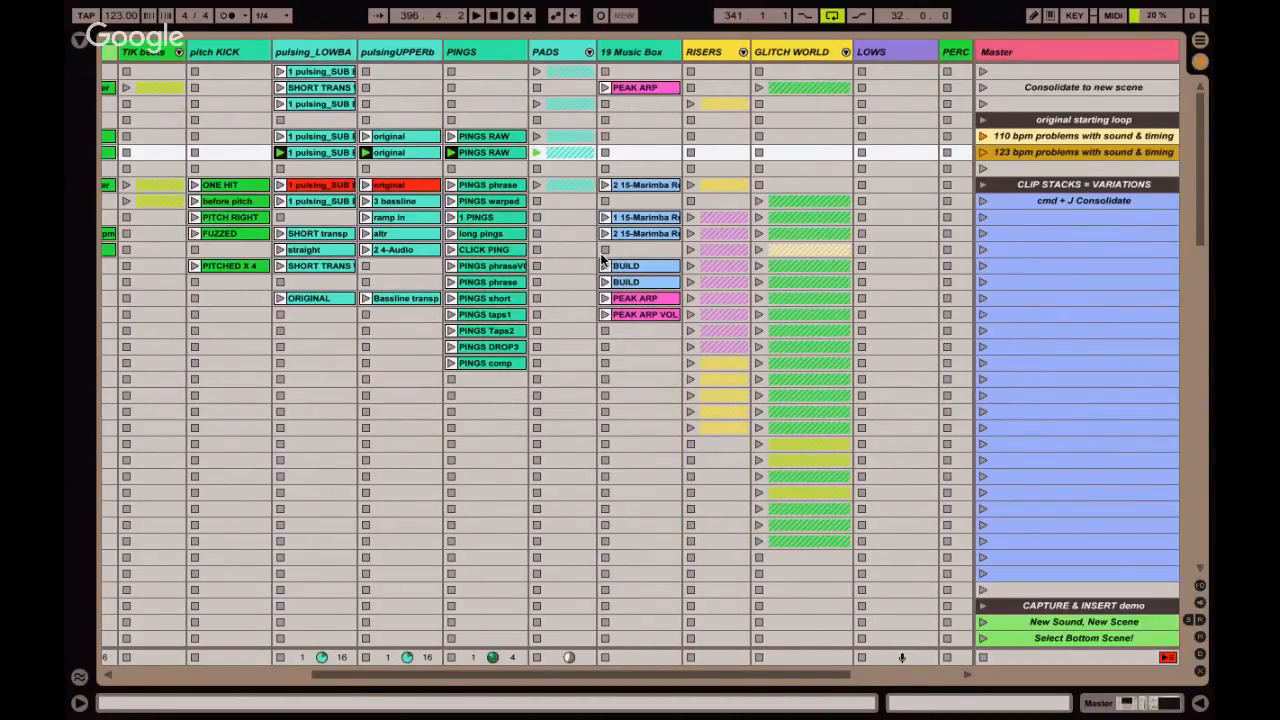
click(493, 217)
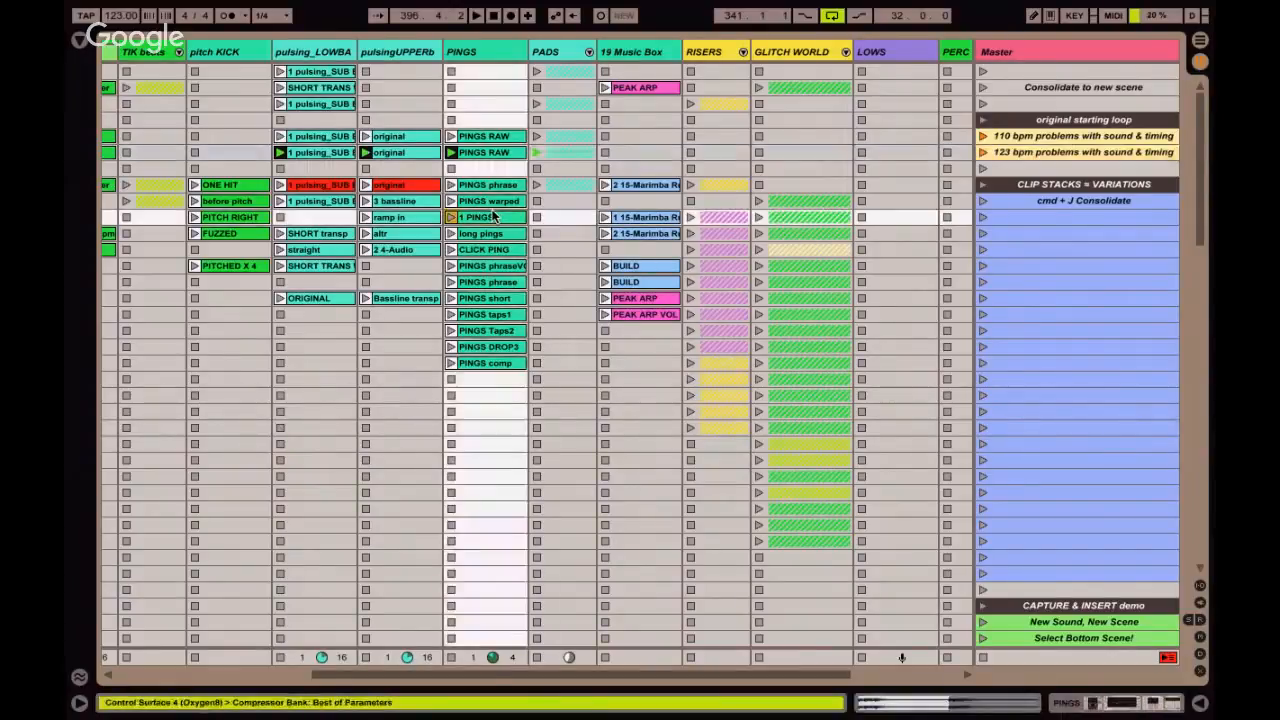
click(1041, 140)
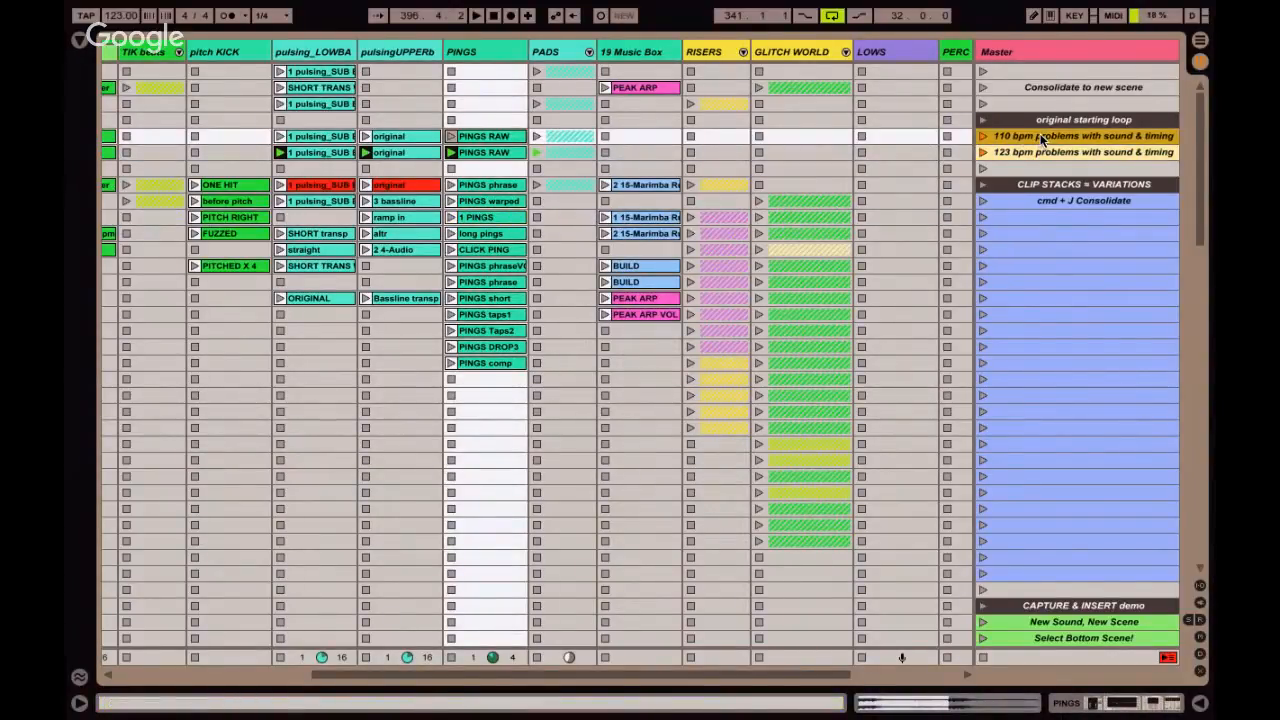
click(487, 186)
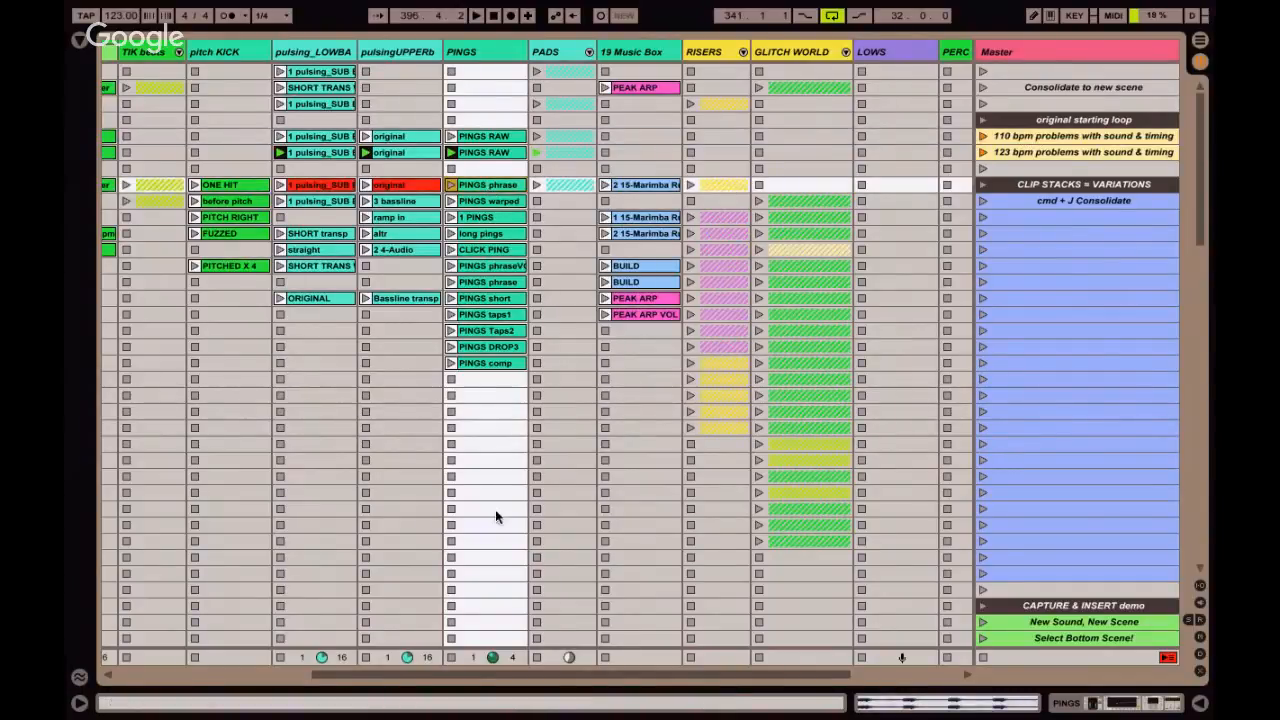
Stop all clips and audition the PINGS RAW clip of the 110 bpm scene alone with its sample shown.
click(980, 655)
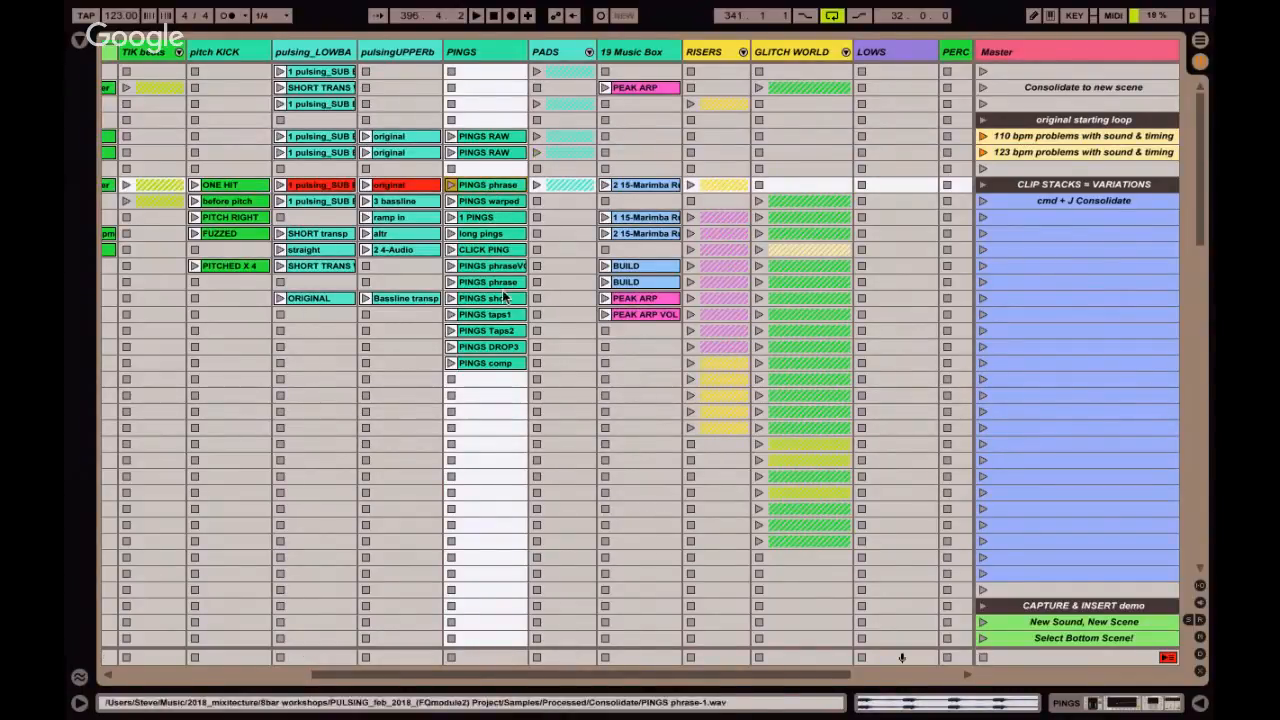
click(452, 136)
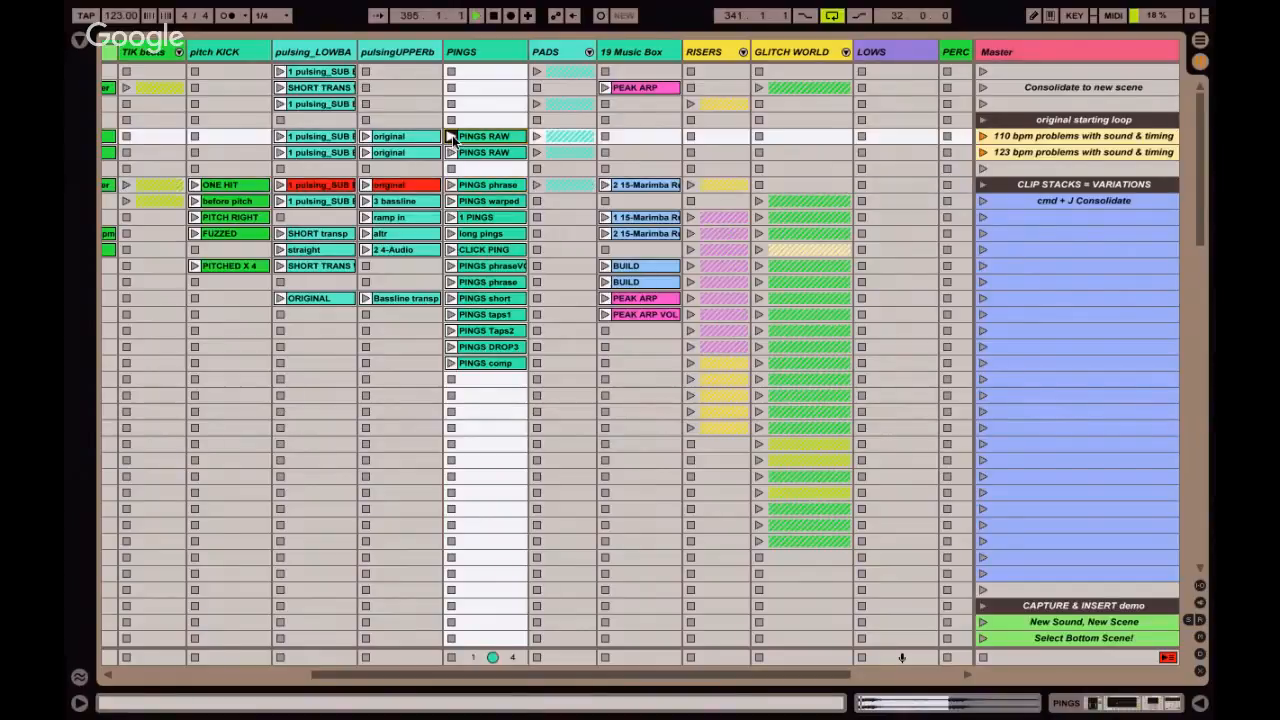
key(shift+Tab)
key(space)
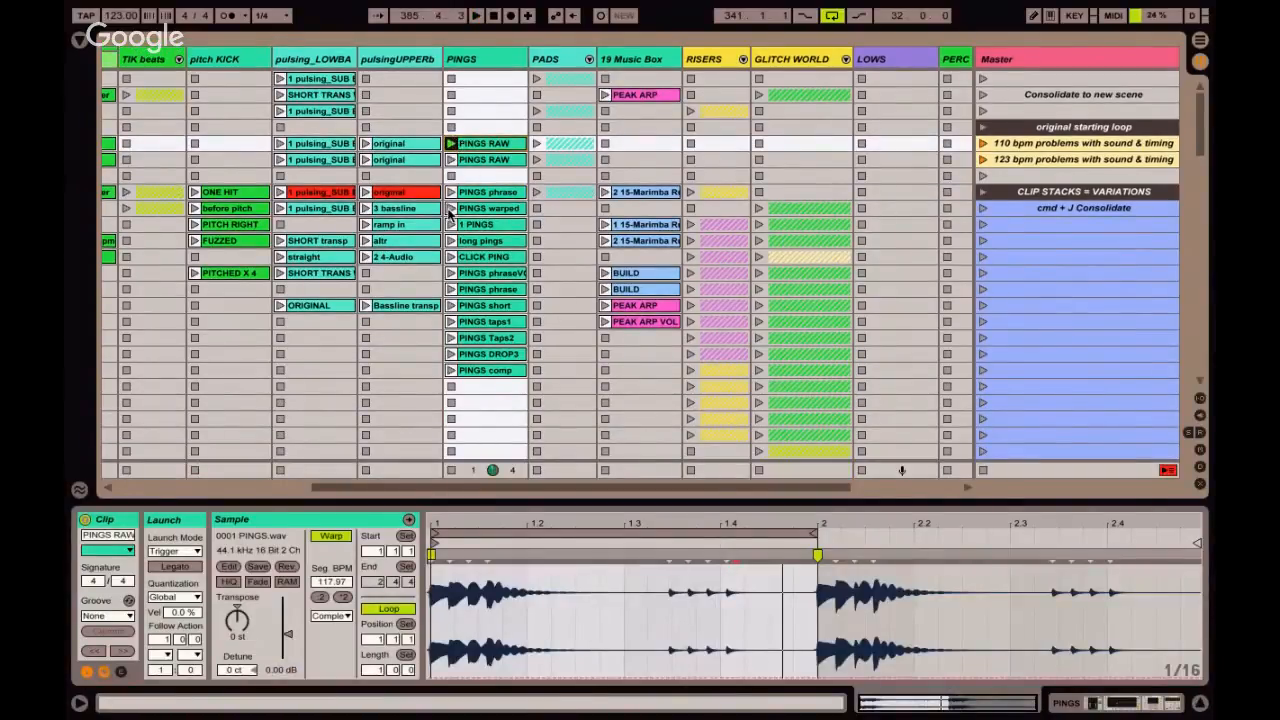
Audition the PINGS warped and long pings clips and compare their samples.
click(451, 208)
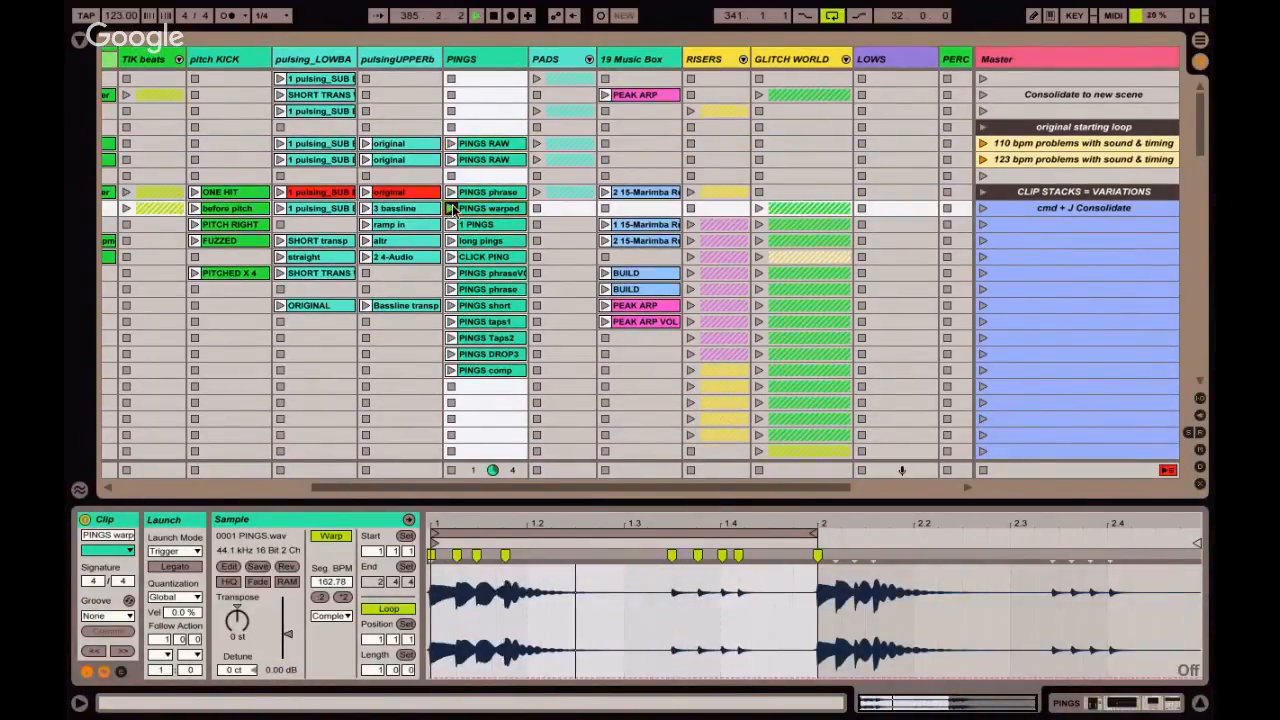
scroll(470, 208, down, 1)
click(484, 226)
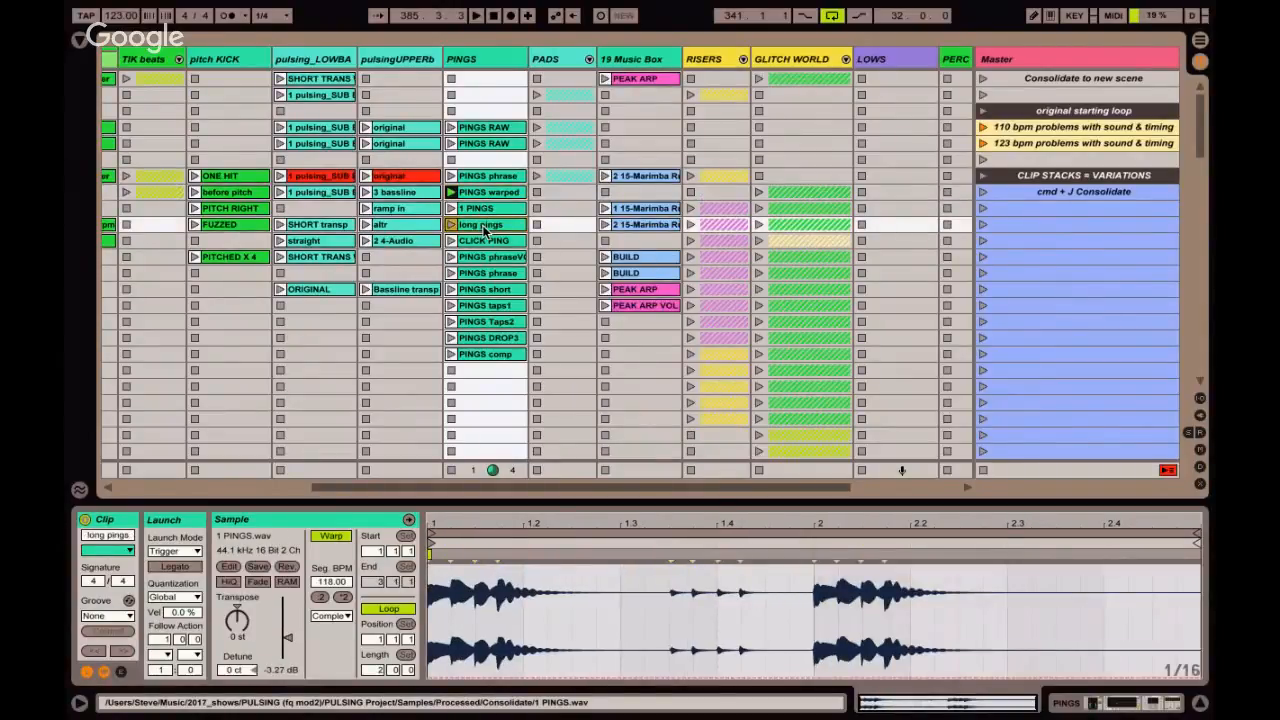
click(452, 226)
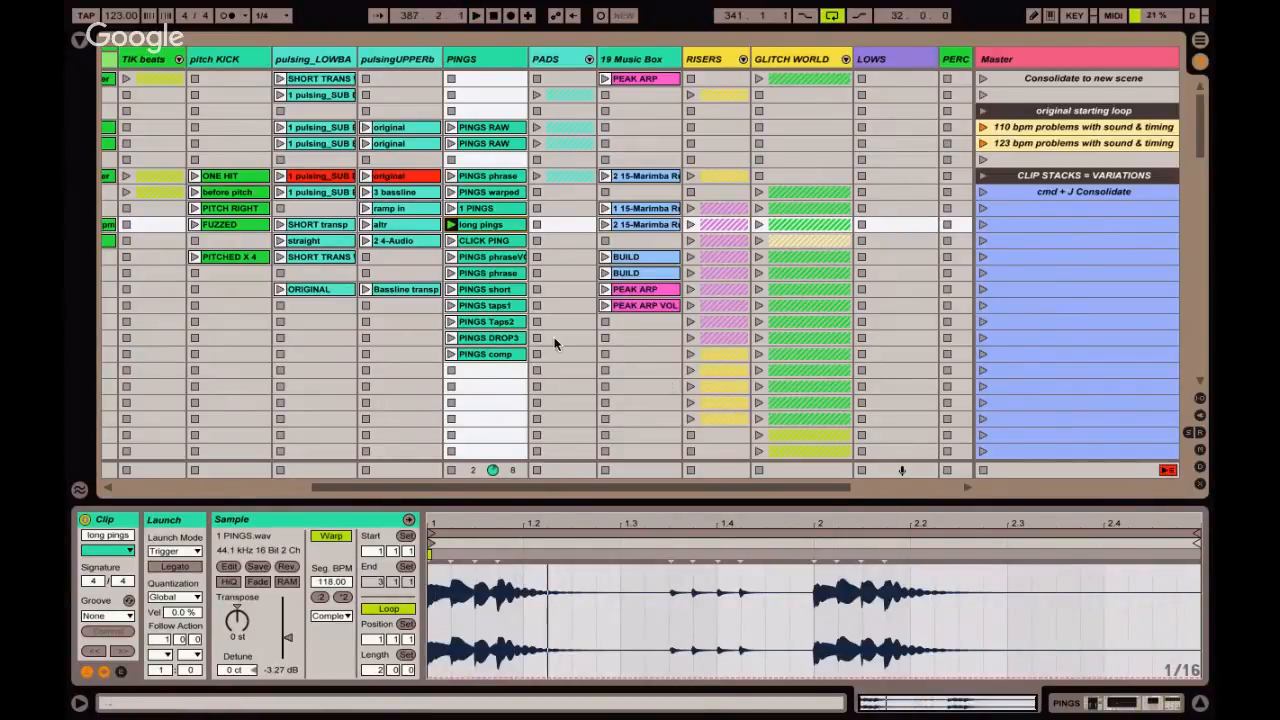
Play the PINGS phraseVO clip and display its Clip Volume envelope.
click(488, 258)
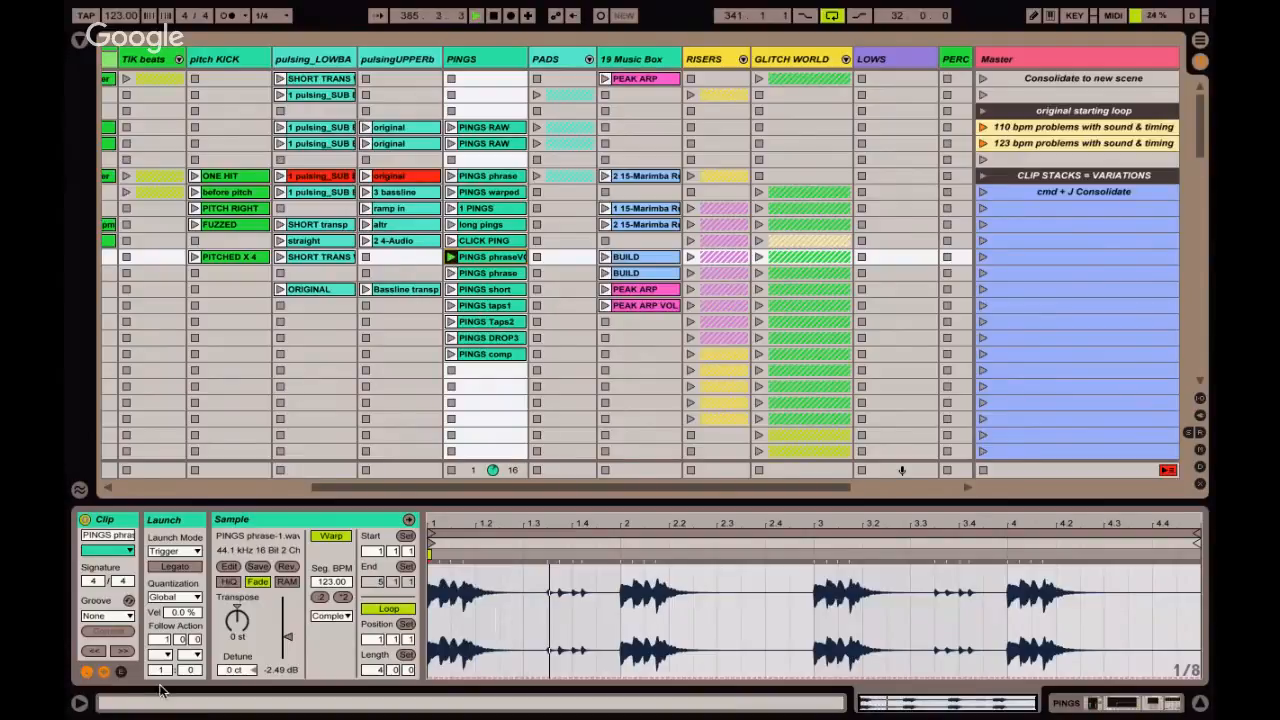
click(121, 672)
click(121, 672)
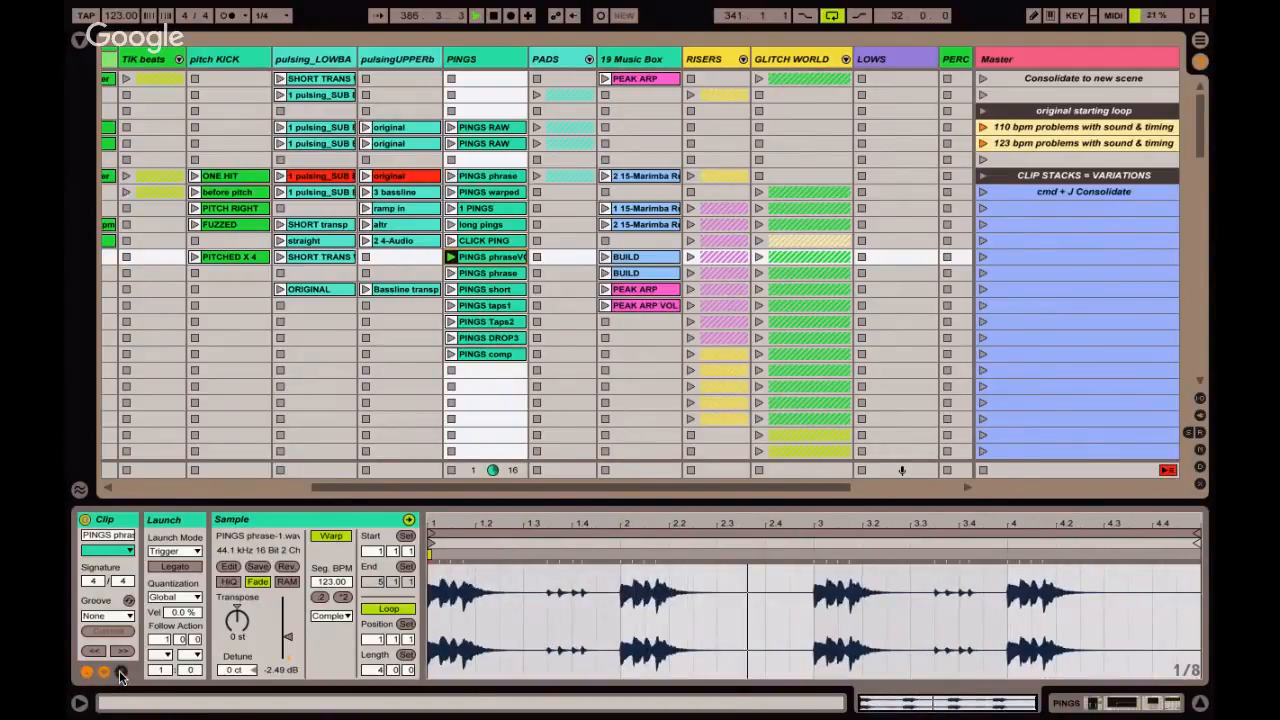
click(121, 672)
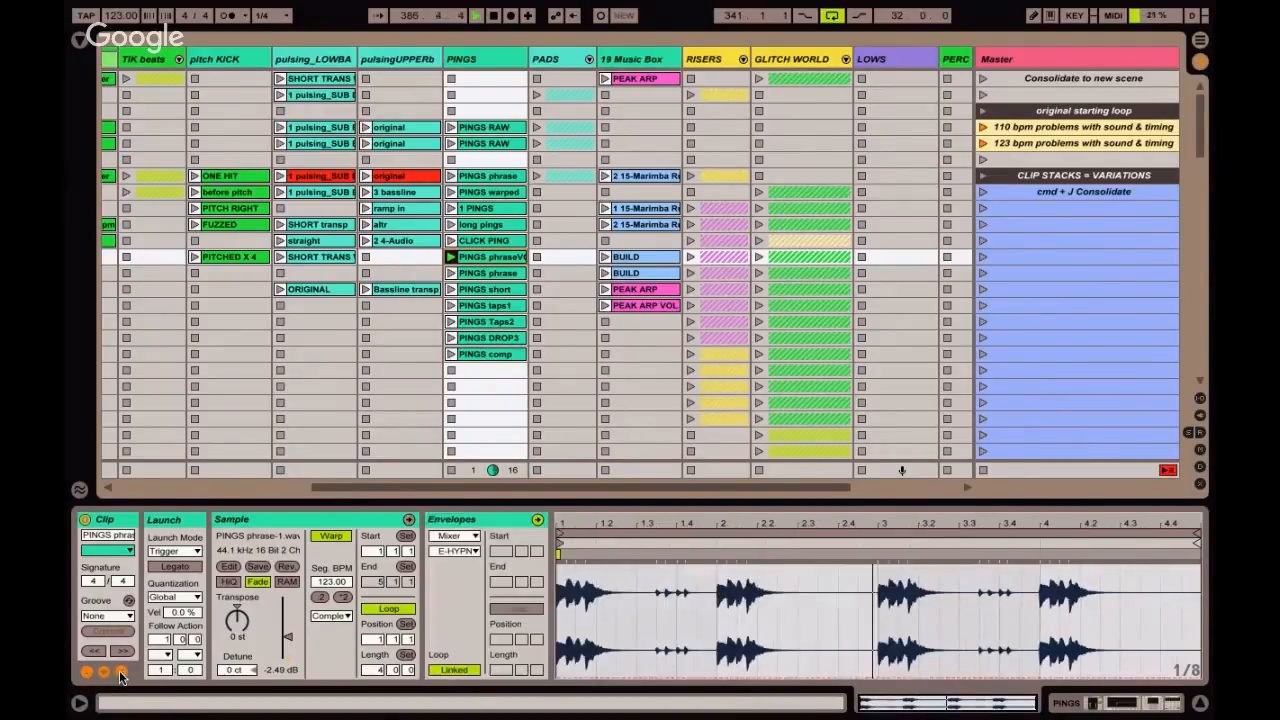
click(463, 538)
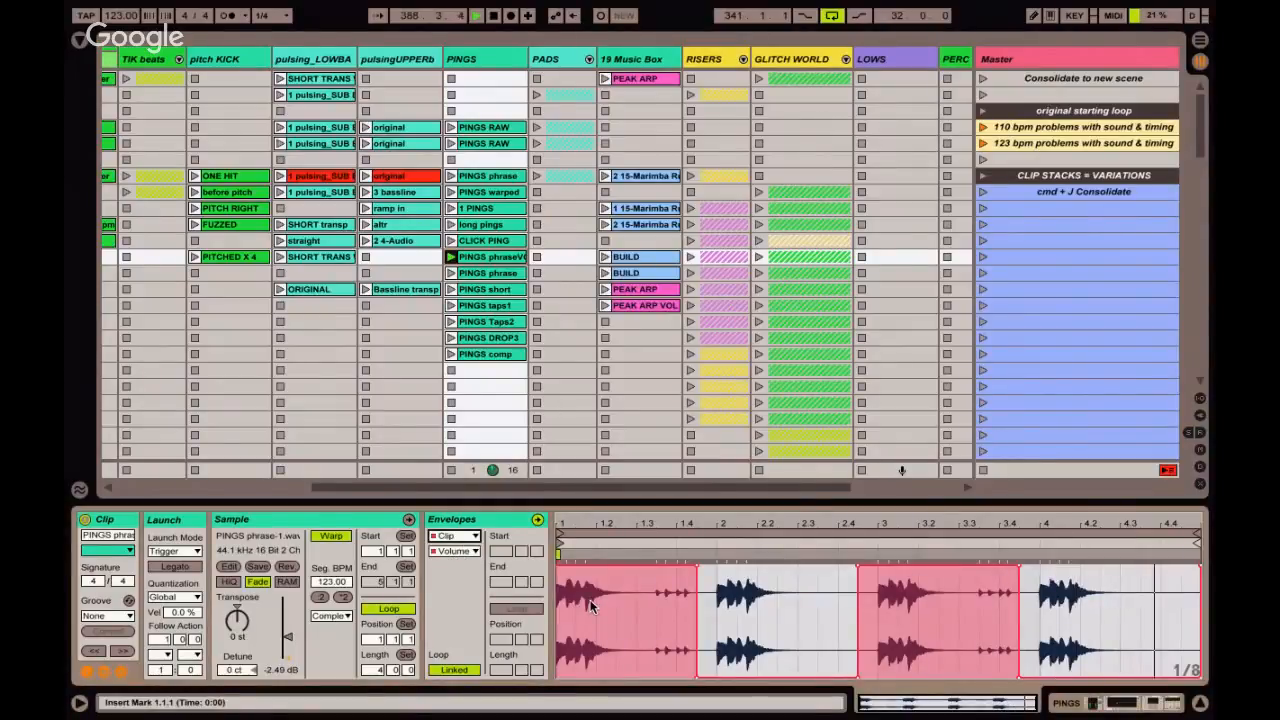
Hide the clip's envelope display and audition the PINGS taps1 and PINGS Taps2 clips, comparing their samples.
click(122, 672)
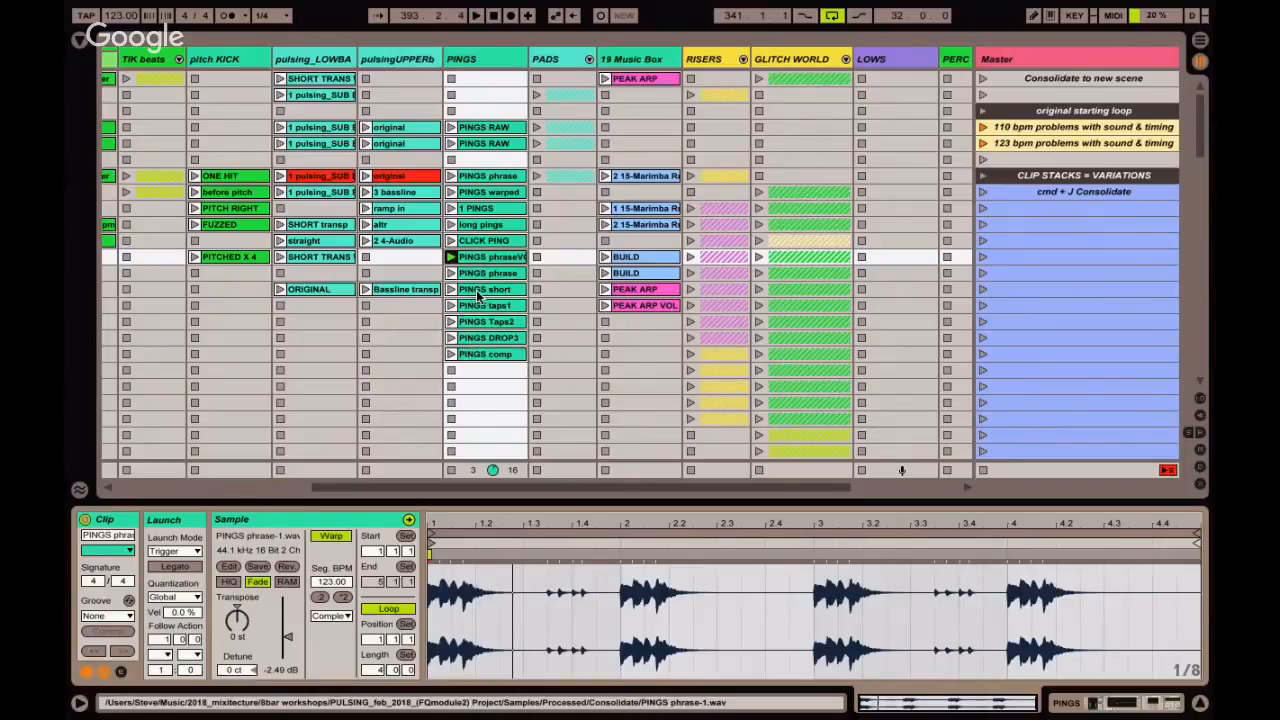
click(450, 307)
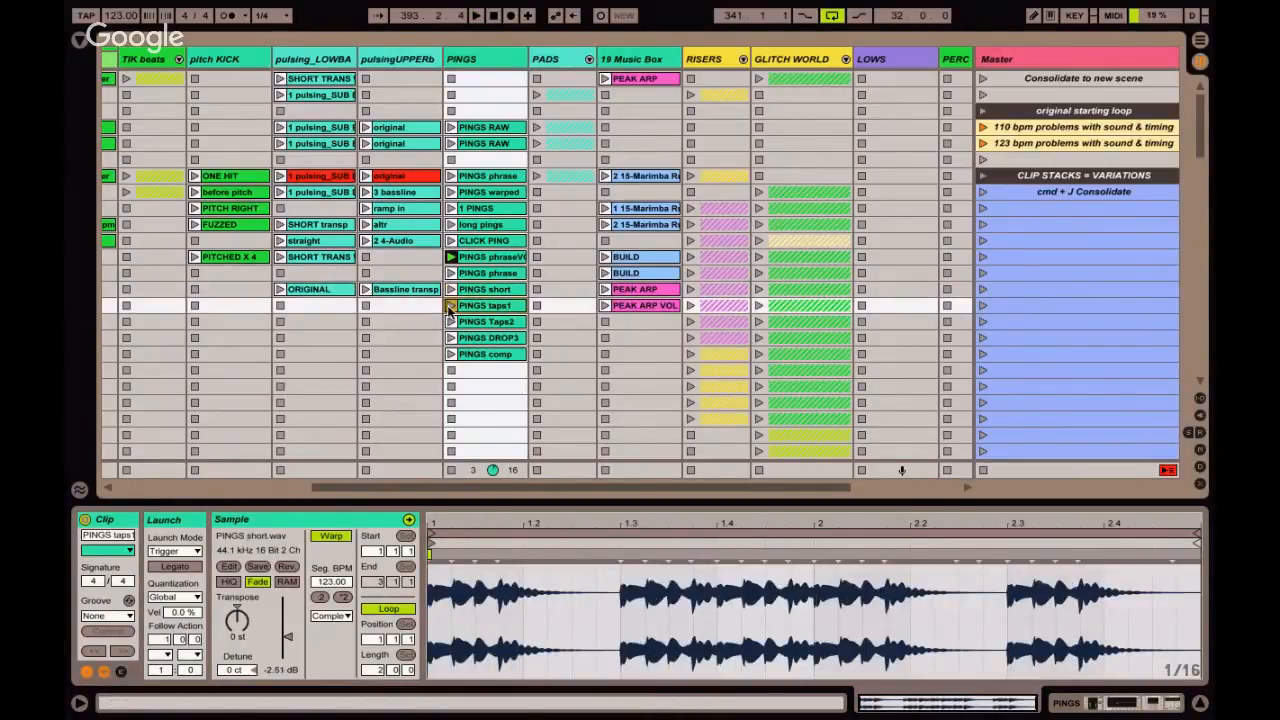
click(450, 306)
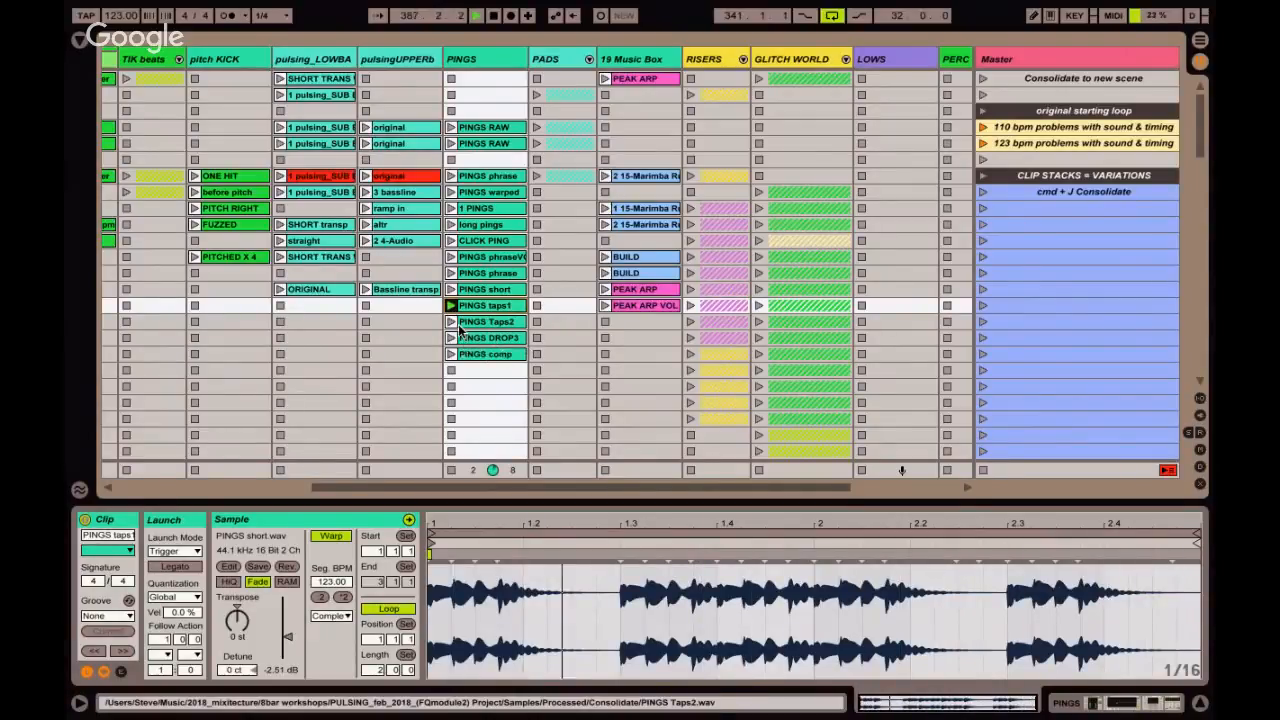
click(451, 322)
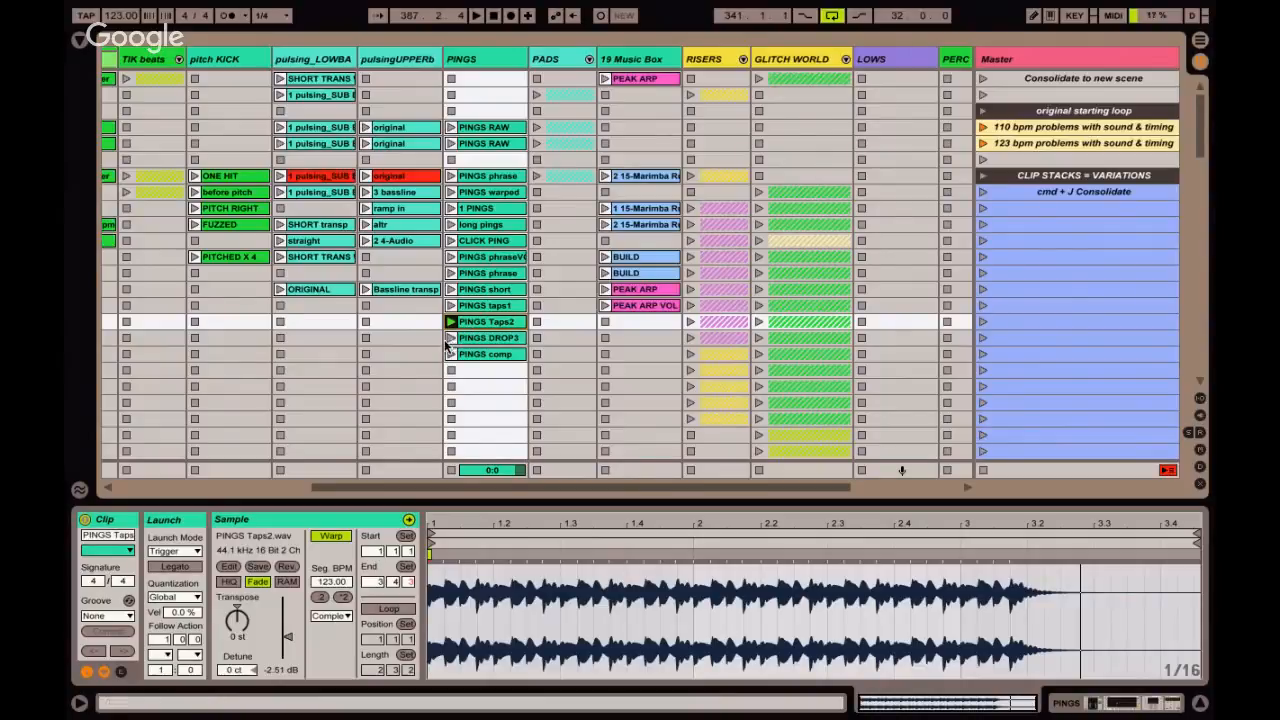
Audition the PINGS DROP3 and PINGS comp clips and stop the PINGS track.
click(450, 338)
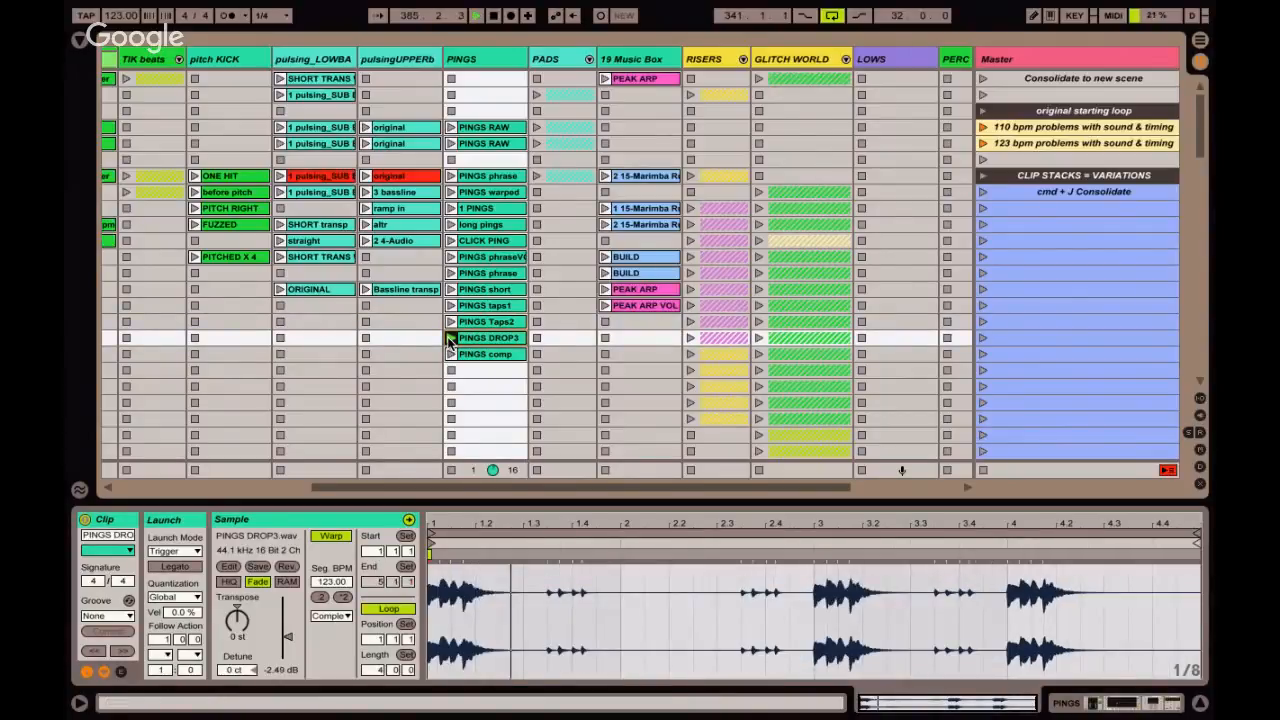
click(480, 355)
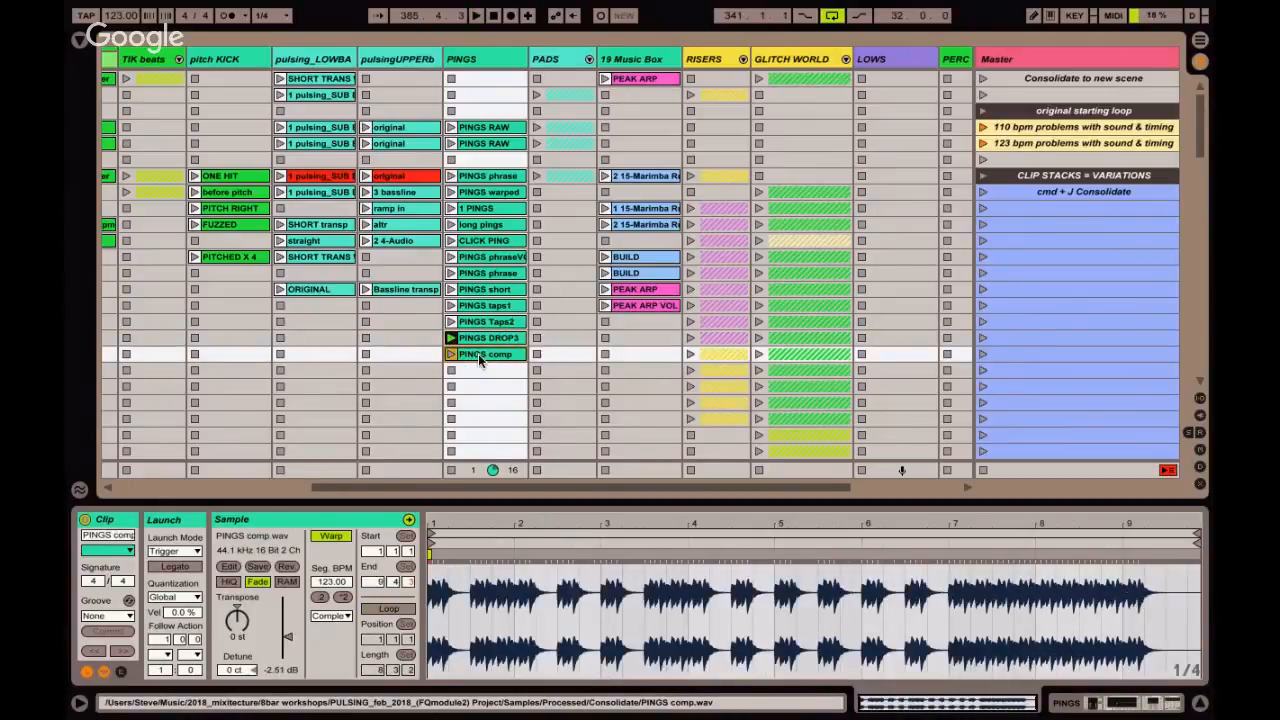
click(451, 355)
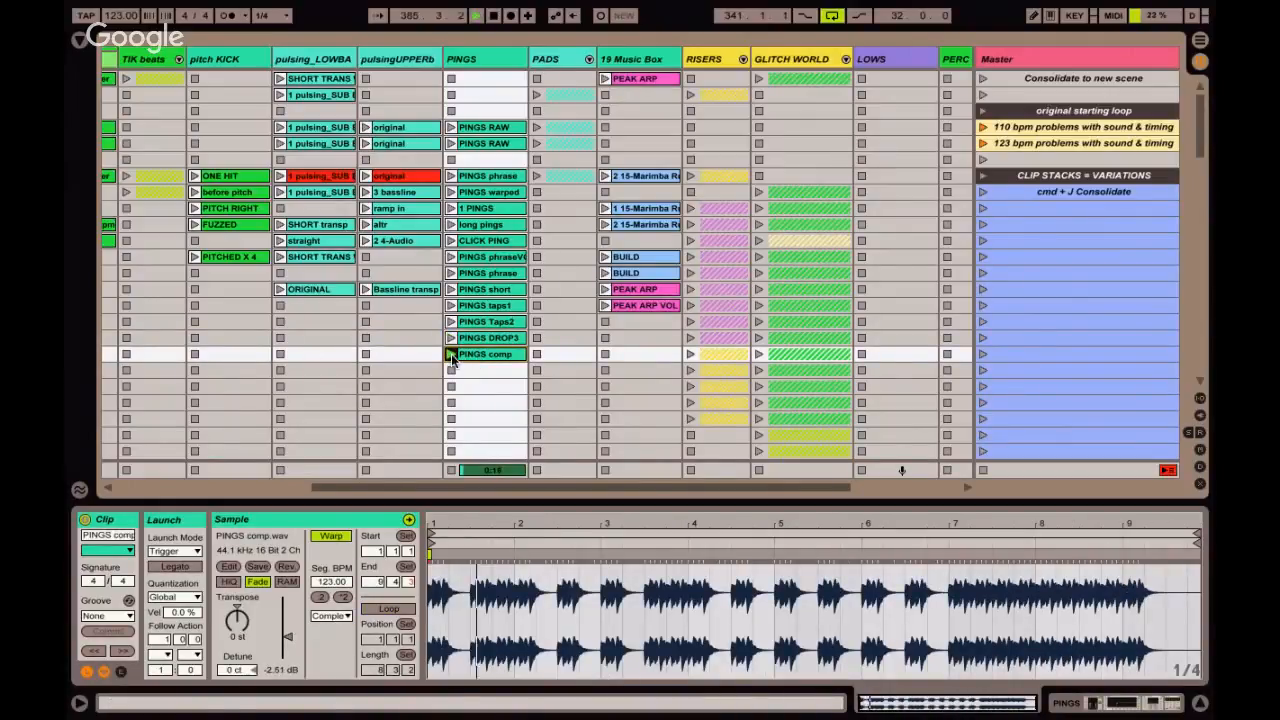
click(451, 371)
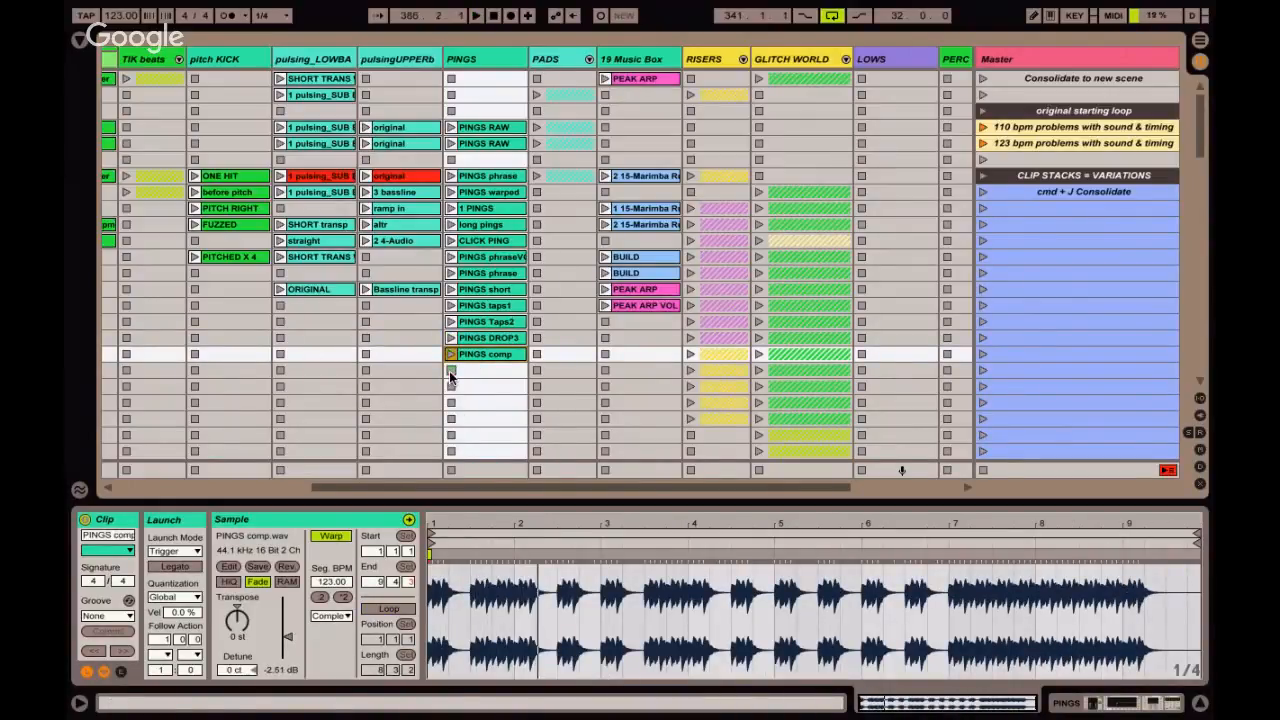
Show the sample of the 110 bpm scene's PINGS RAW clip, and unfold the PADS group to view its tracks before folding it again.
click(497, 128)
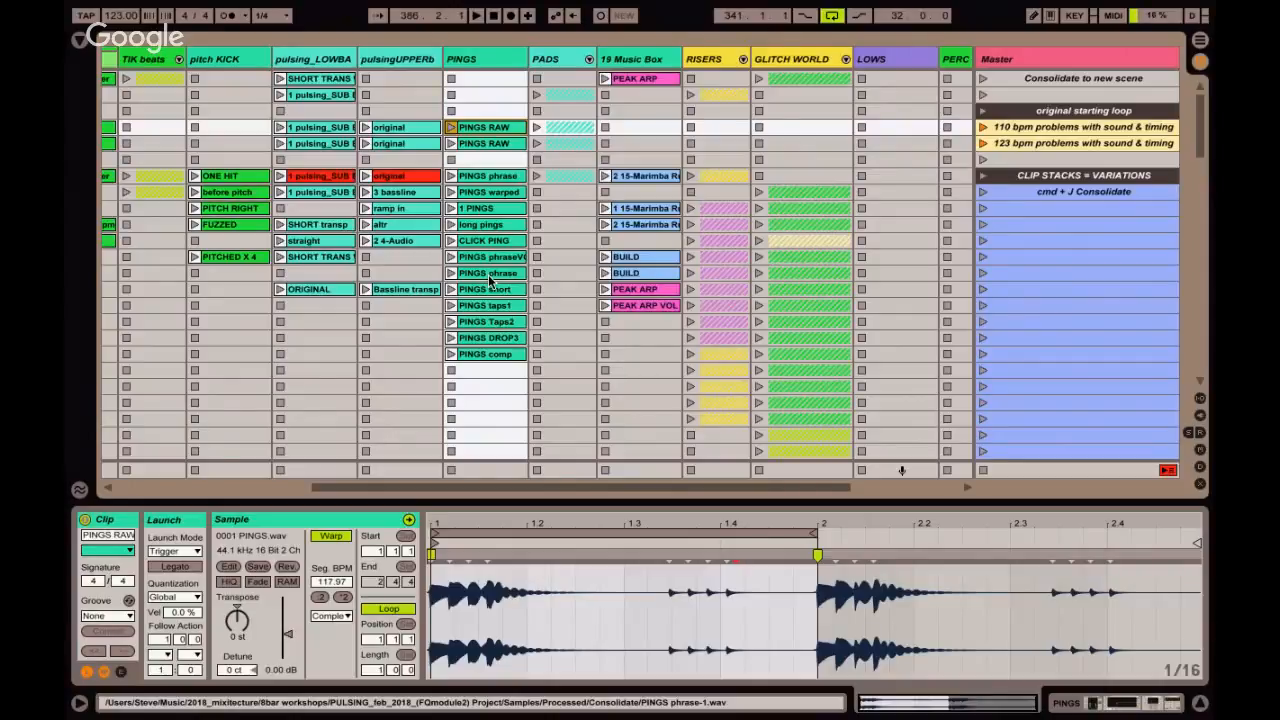
click(589, 59)
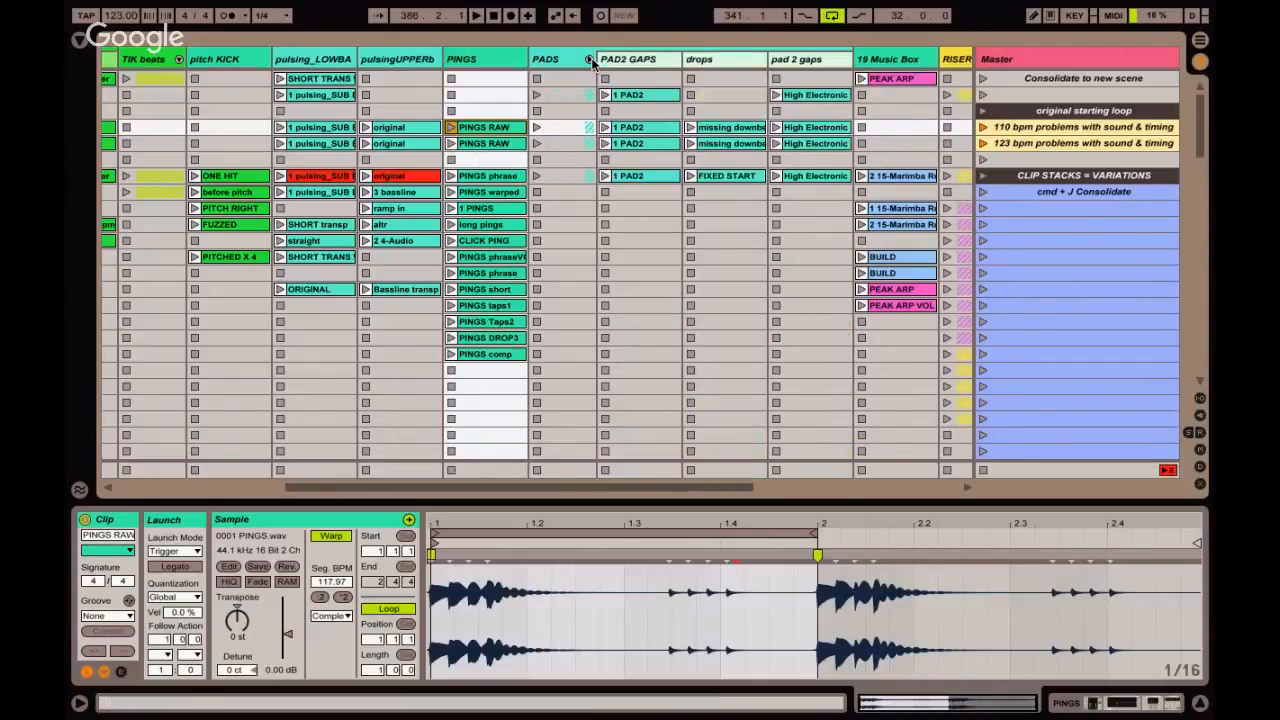
scroll(505, 88, right, 3)
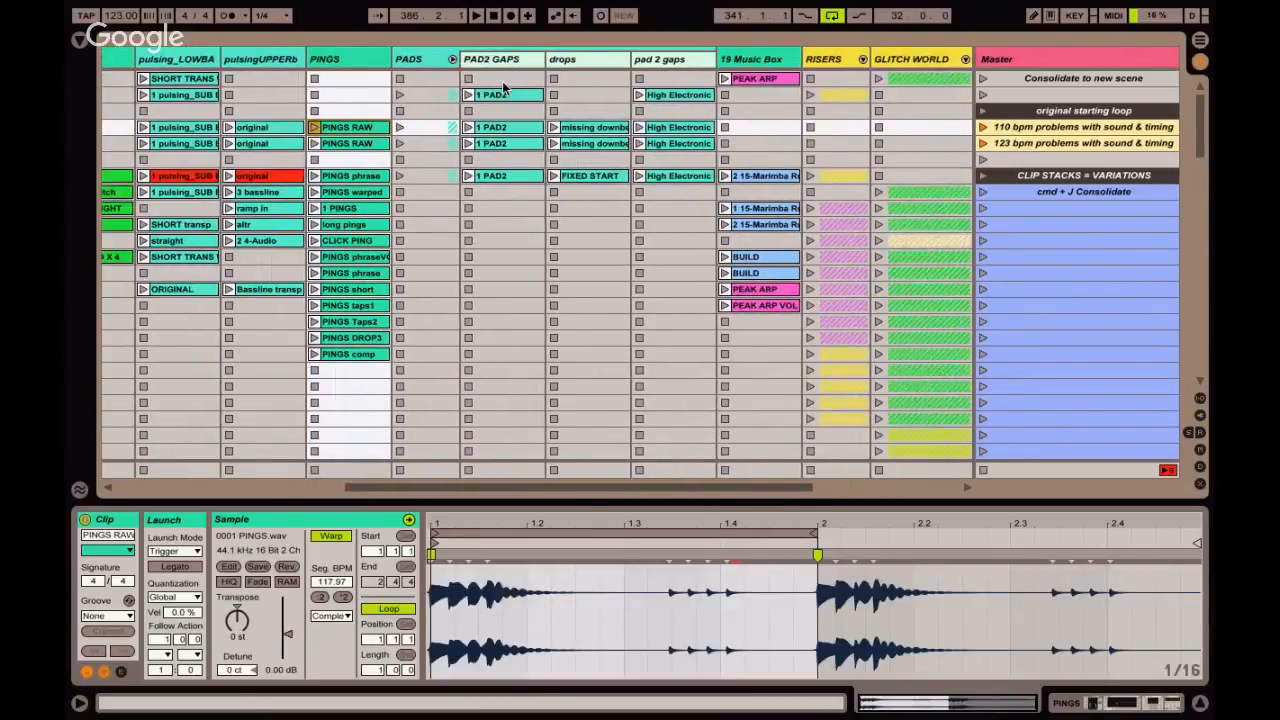
click(452, 59)
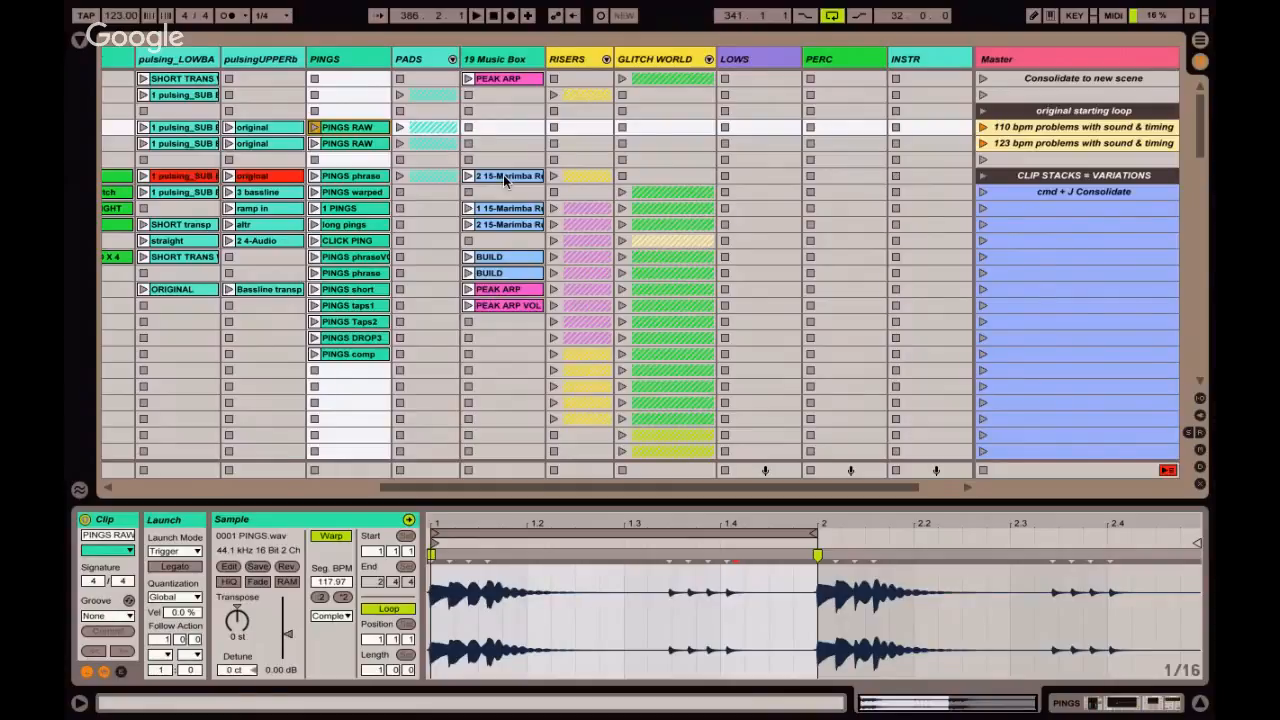
Launch the "Consolidate to new scene" scene and solo the 19 Music Box track with the mixer section shown.
scroll(880, 155, up, 1)
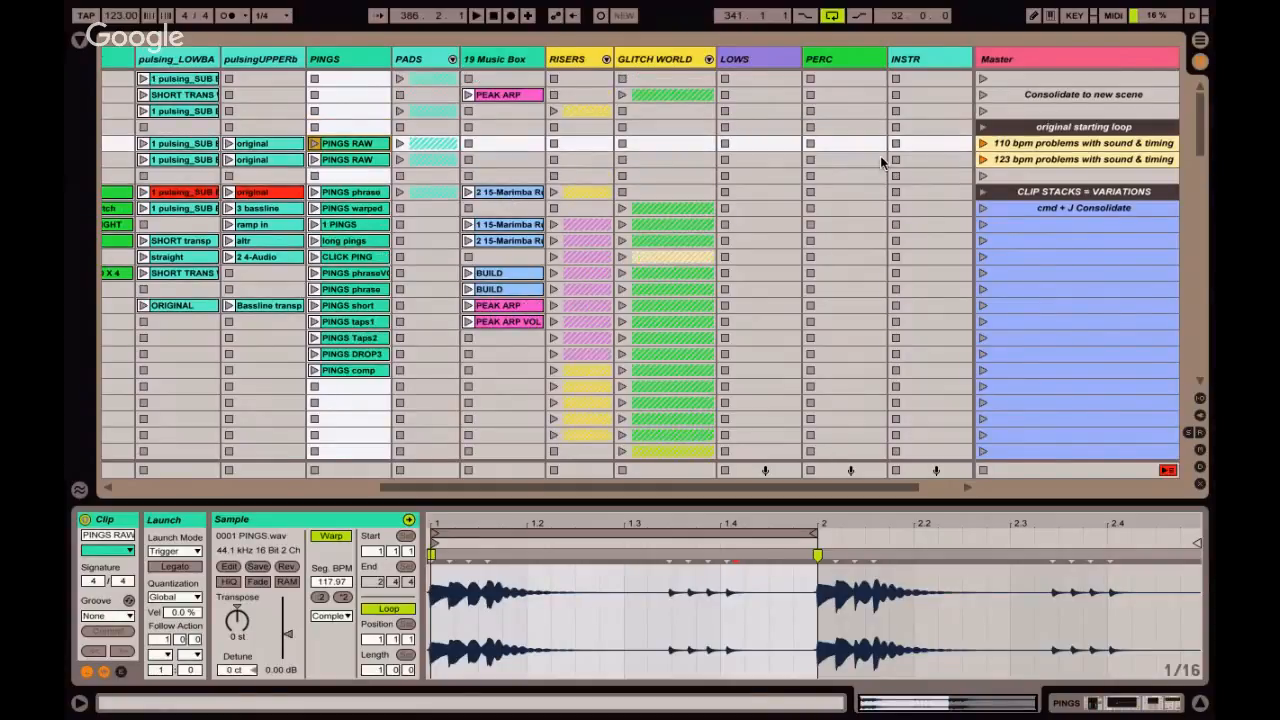
click(1062, 98)
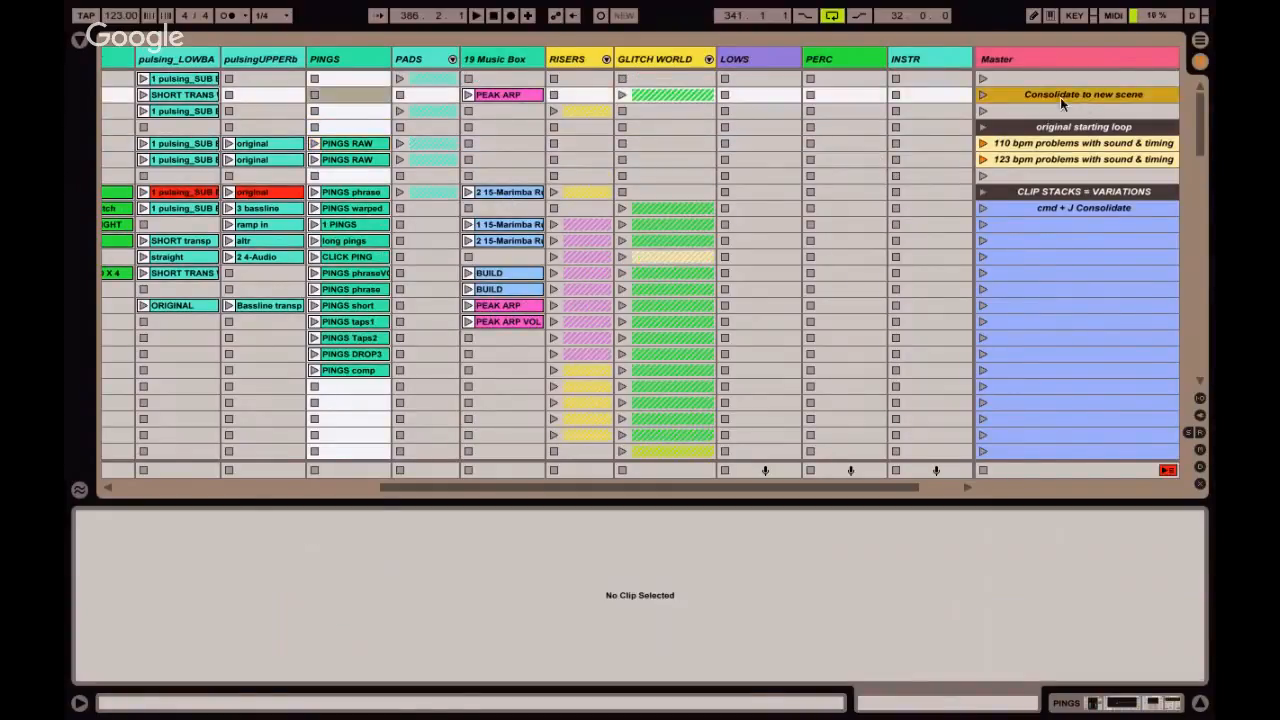
click(982, 94)
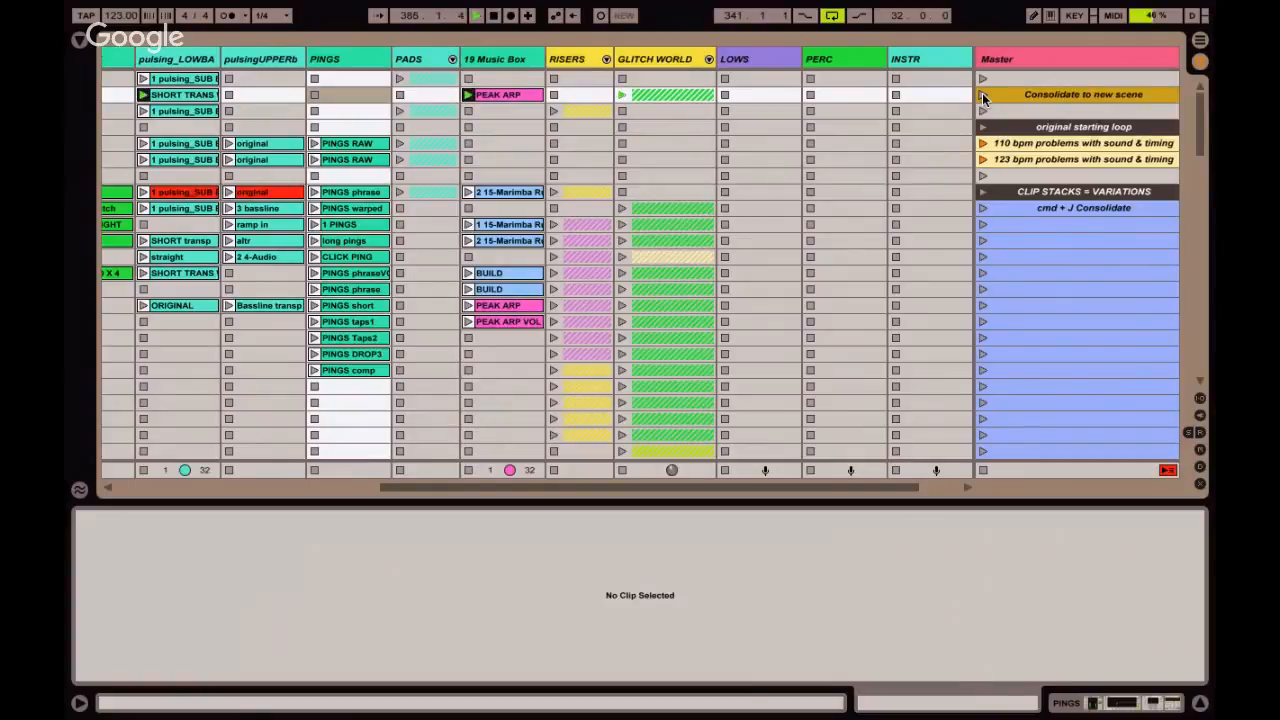
key(super+alt+m)
click(486, 453)
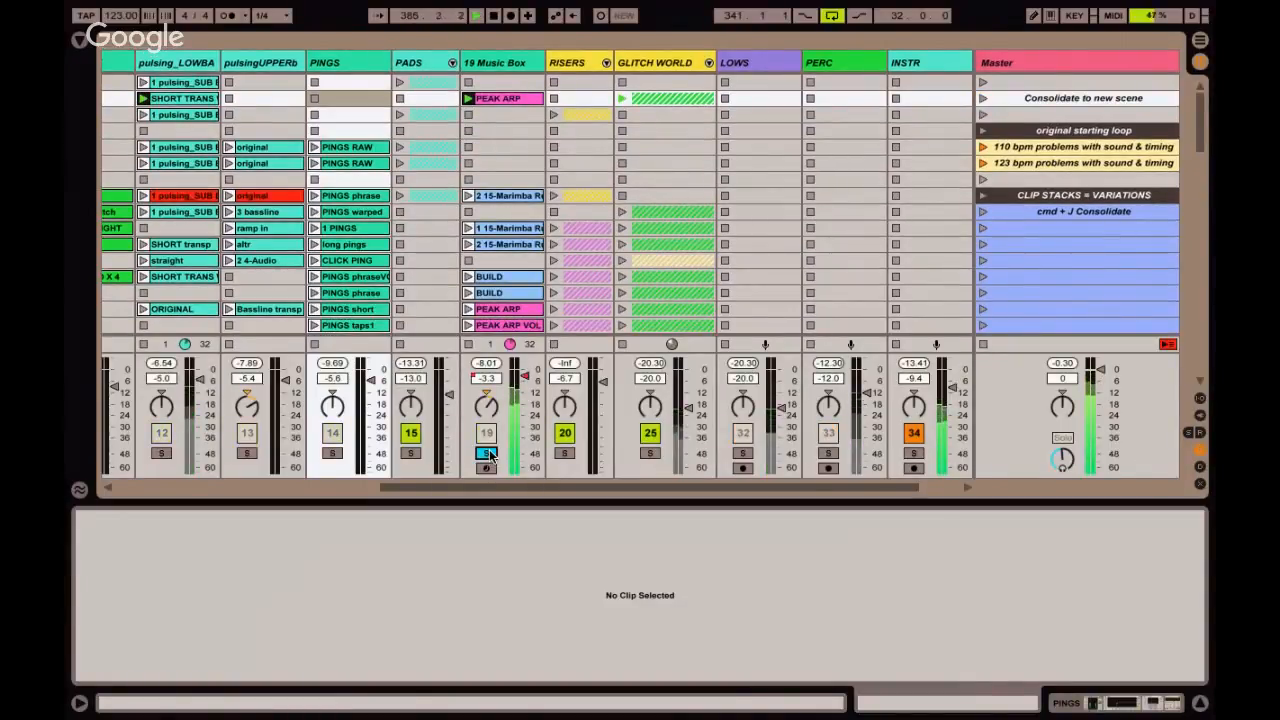
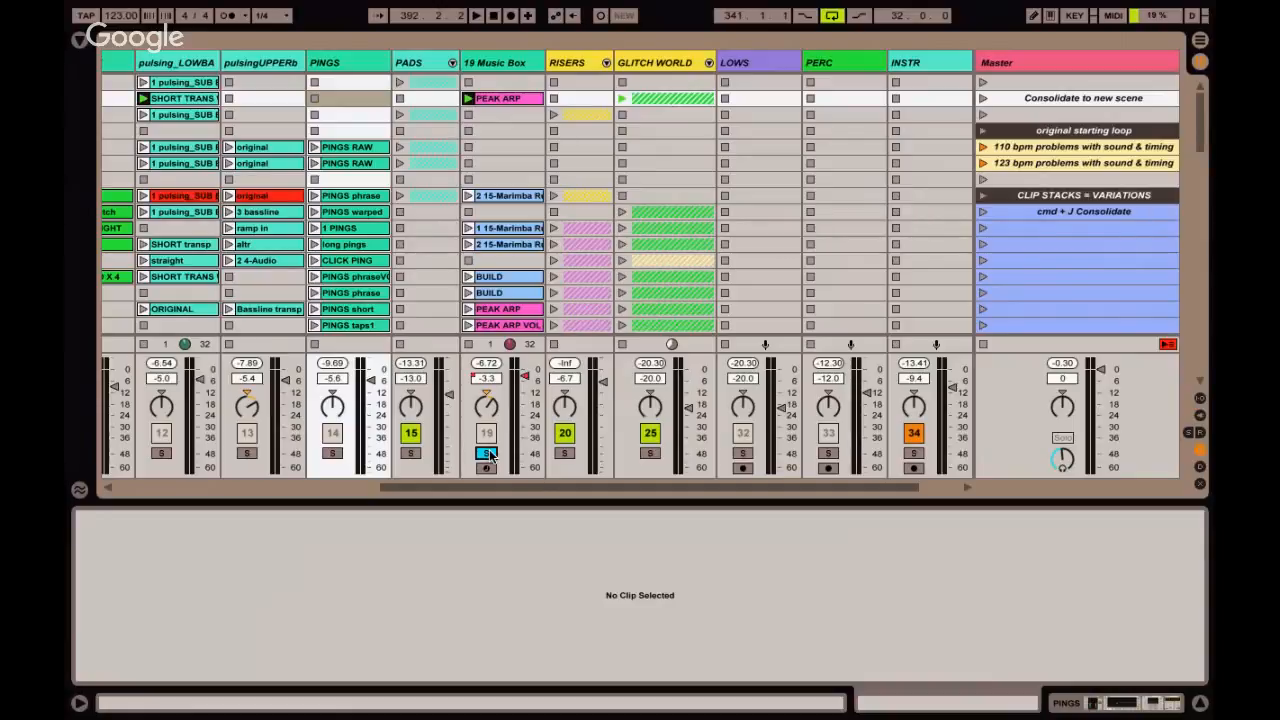
Stop all clips, hide the clip detail view and launch the 19 Music Box "2 15-Marimba" clip in the CLIP STACKS = VARIATIONS scene.
click(982, 345)
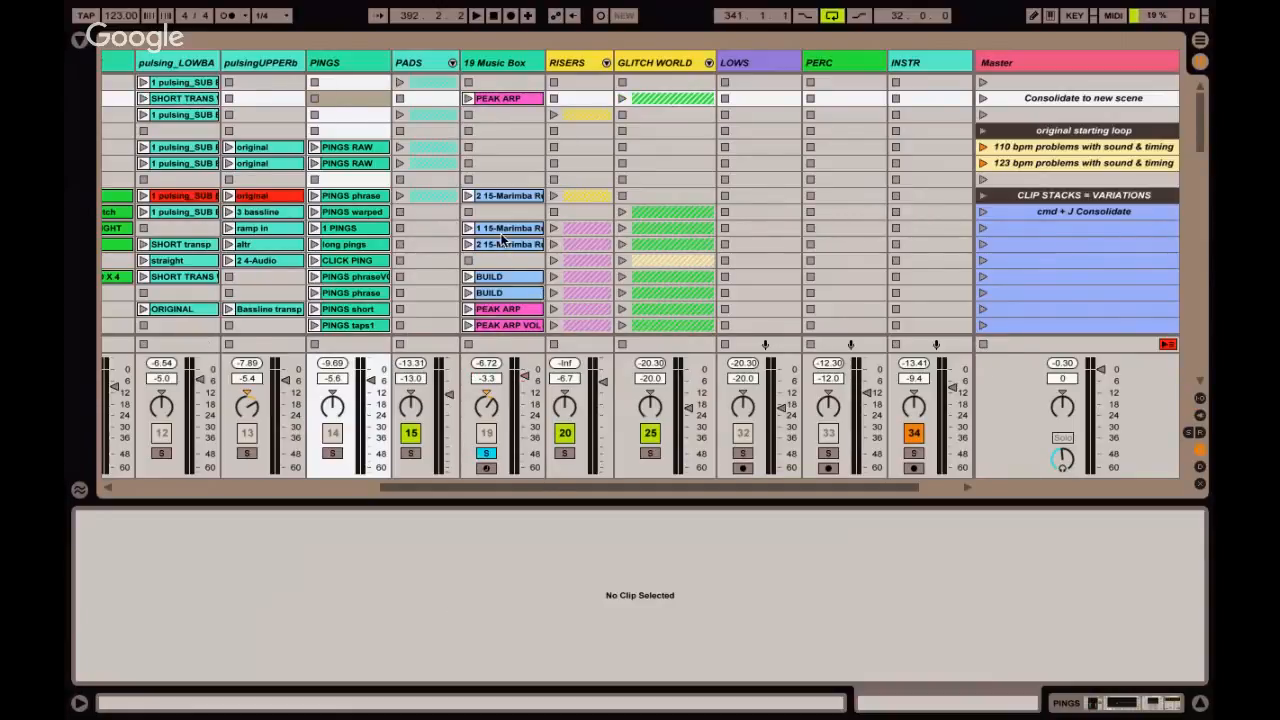
key(super+alt+l)
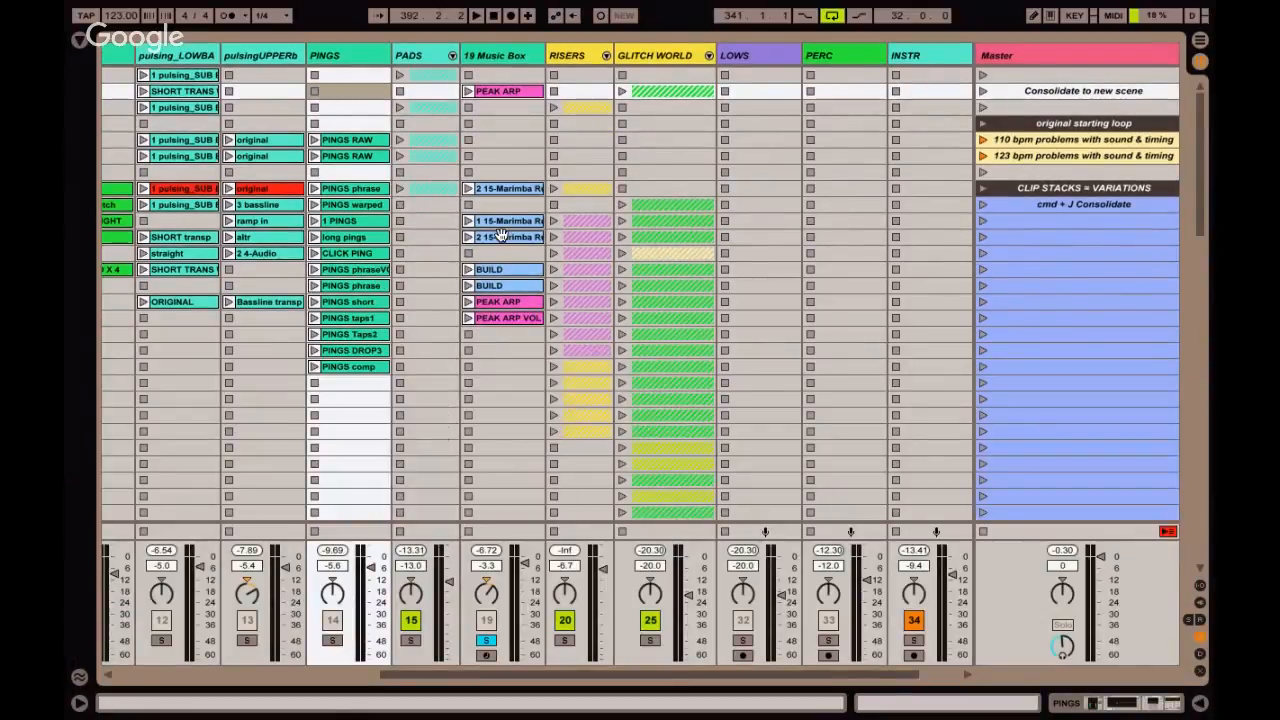
click(499, 172)
click(494, 190)
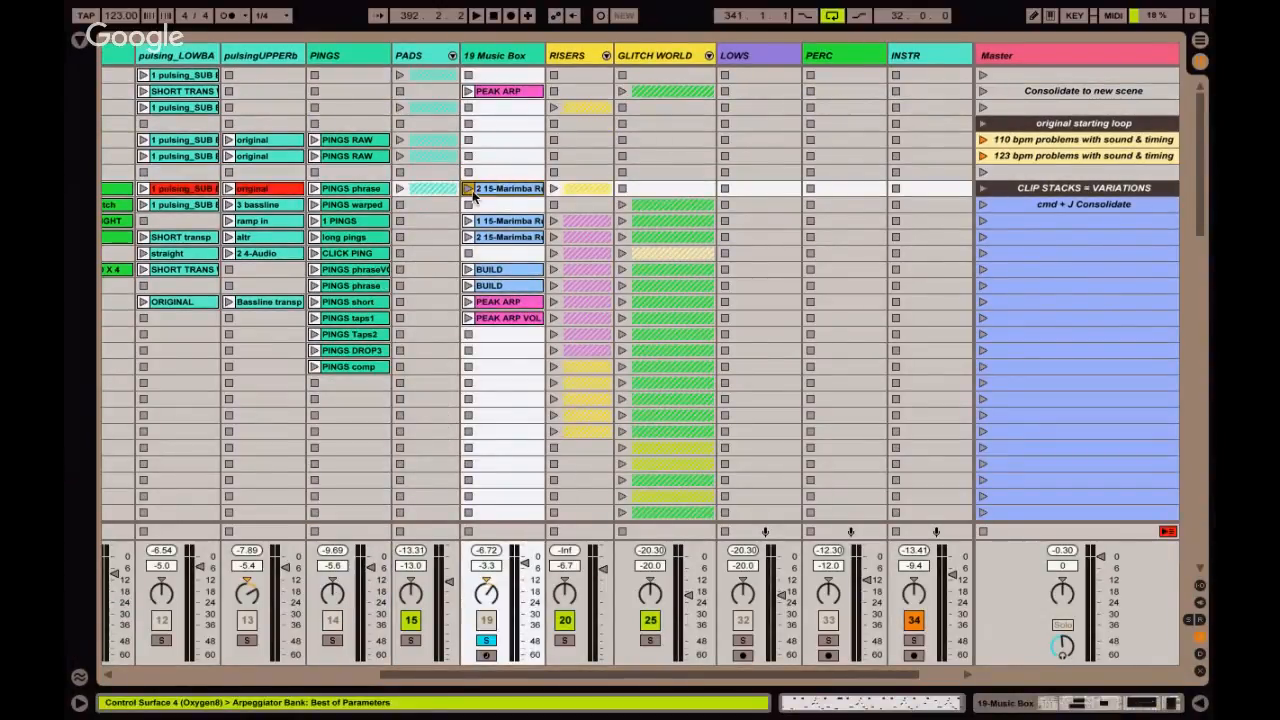
click(467, 189)
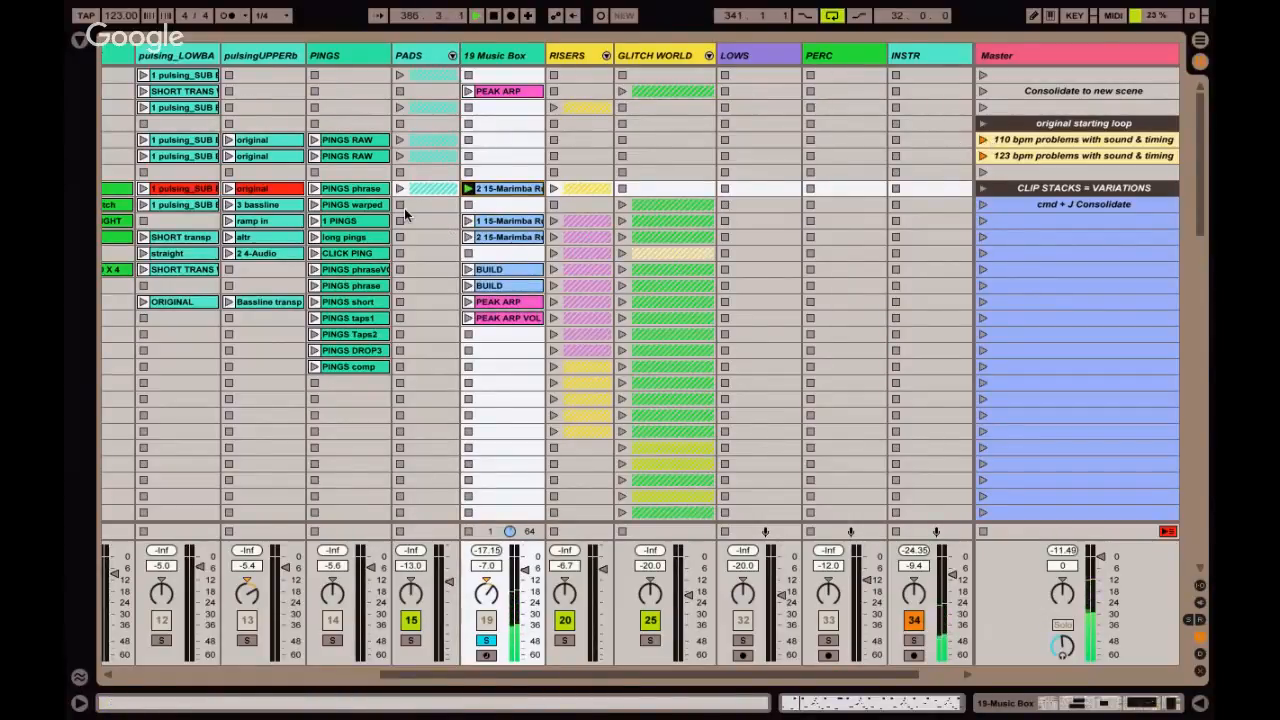
Unsolo 19 Music Box and layer in the boxy kit 2bar-3 straight, KICK QRTR NOTES and SUB bassline original clips.
scroll(404, 208, left, 5)
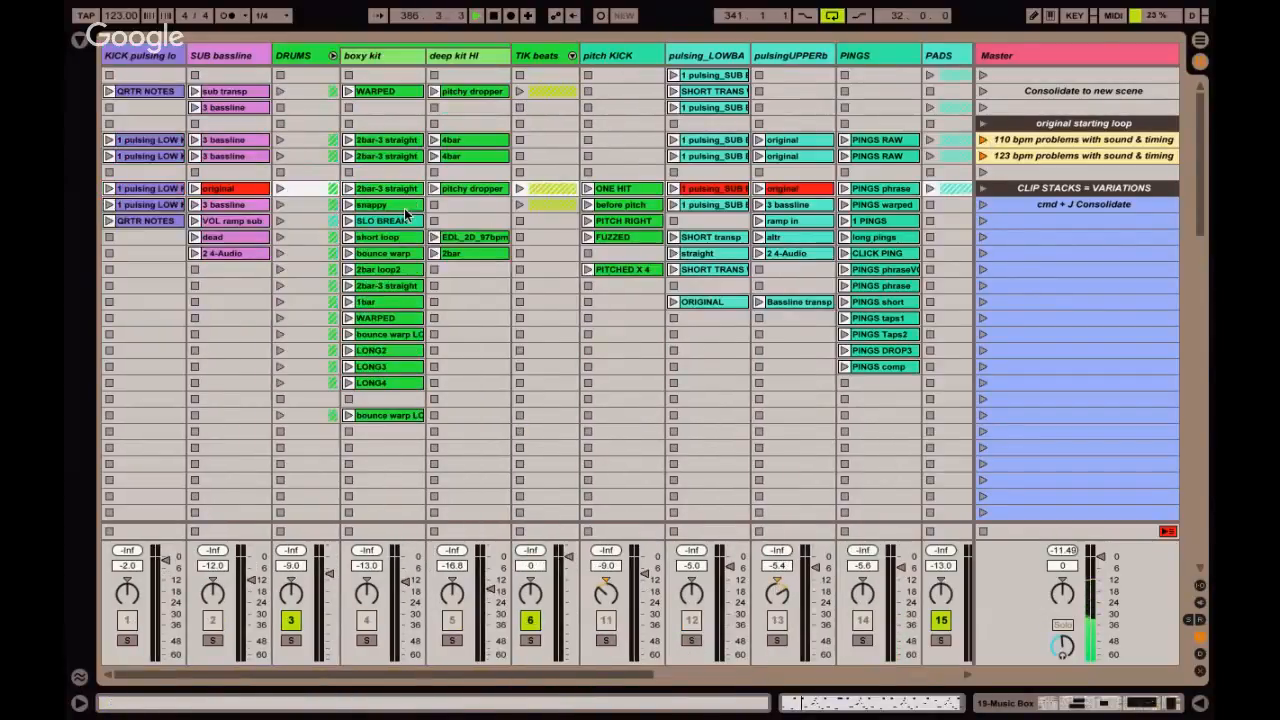
click(348, 189)
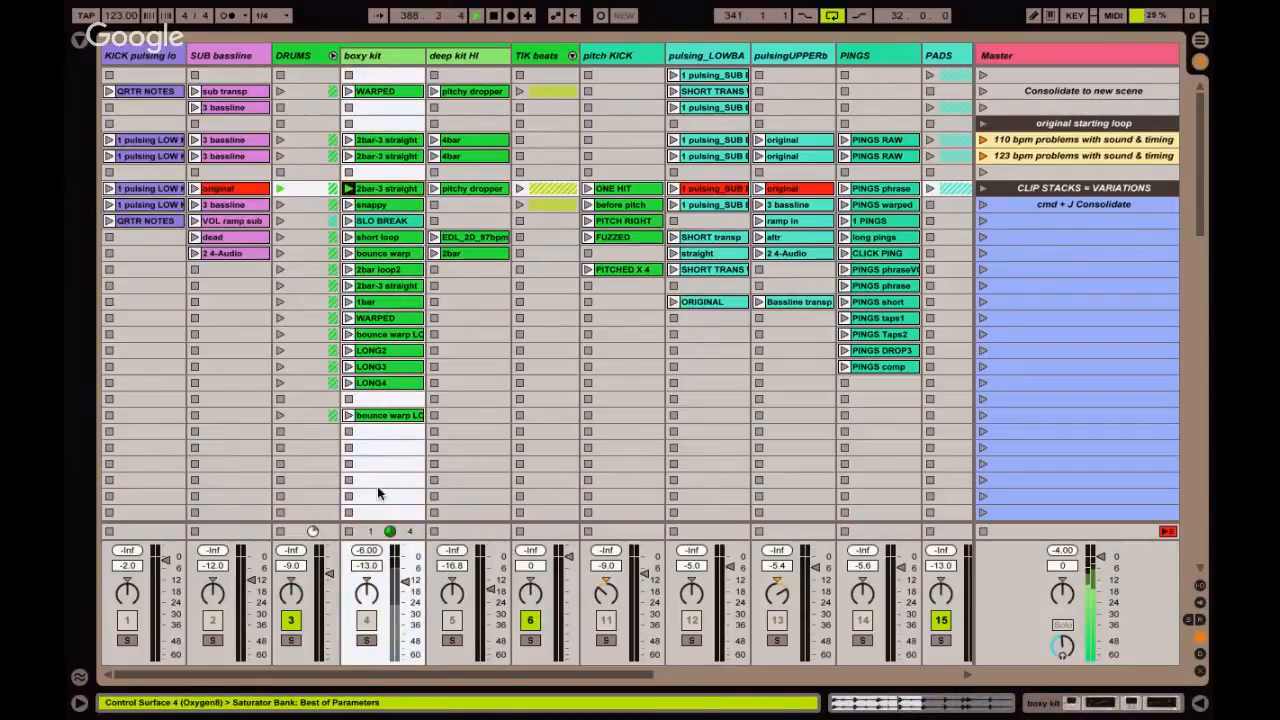
scroll(472, 604, right, 4)
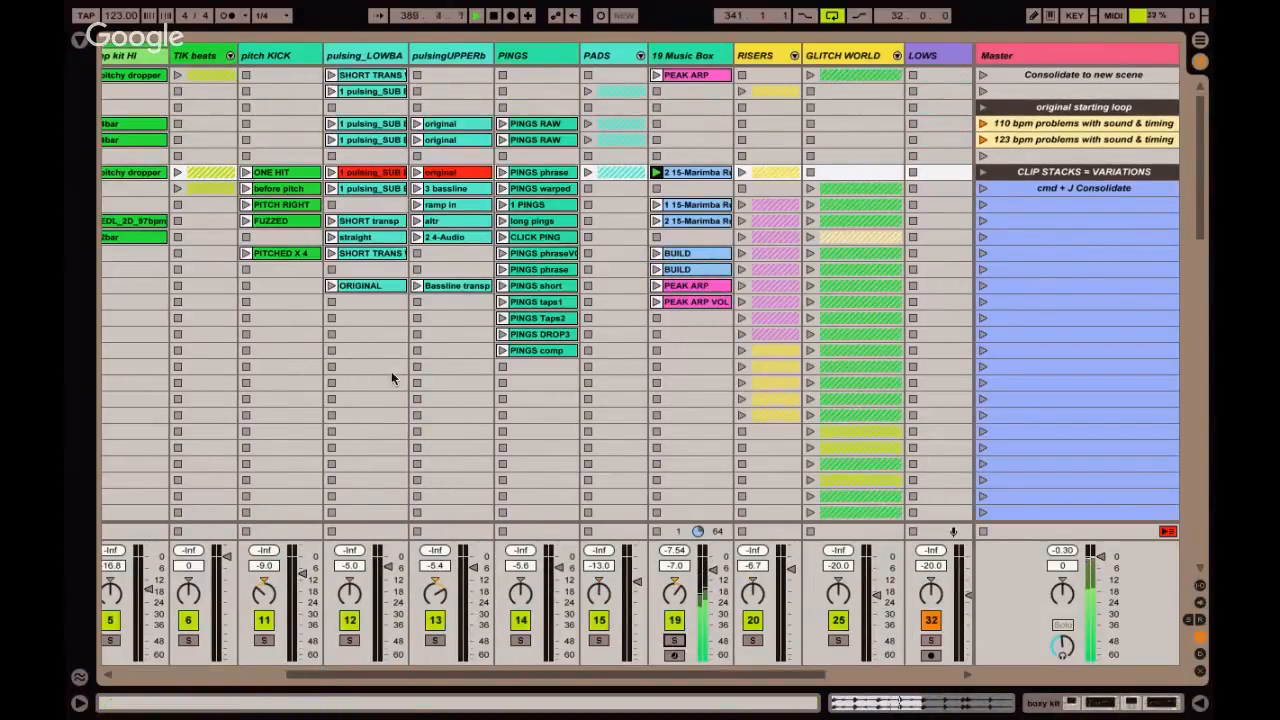
scroll(391, 371, left, 5)
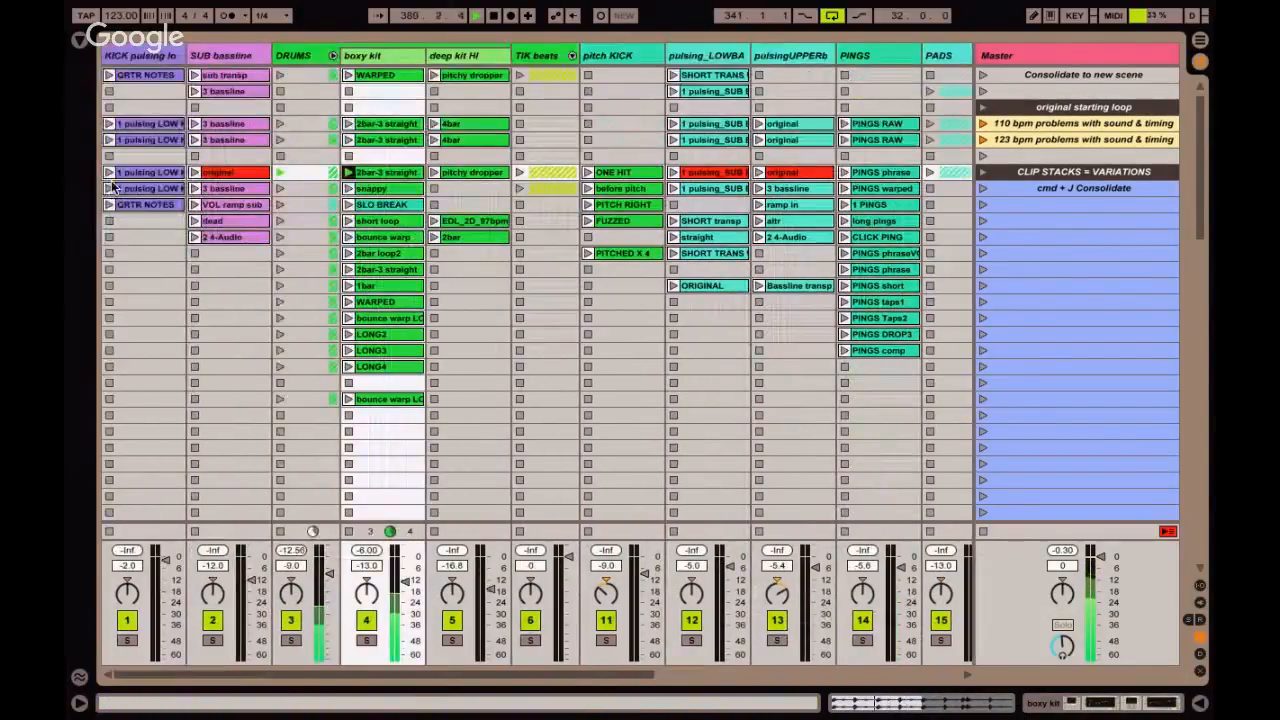
click(110, 204)
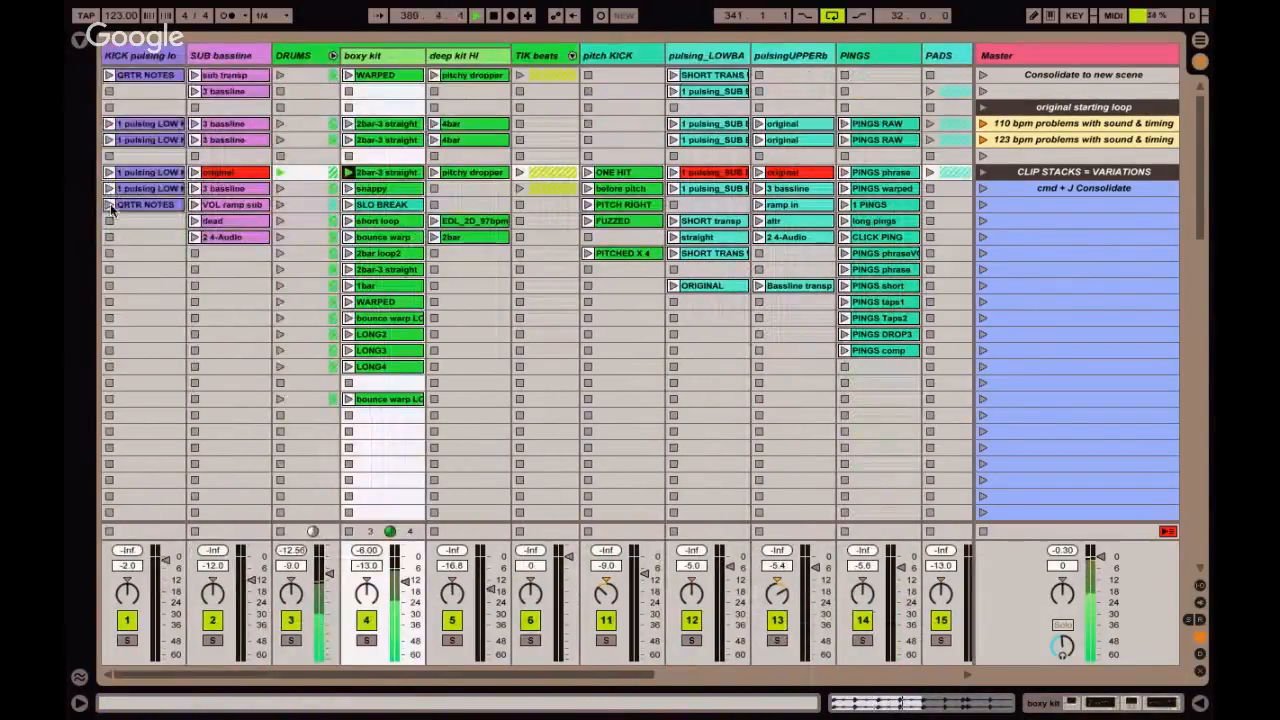
click(196, 173)
Open the first BUILD clip of the 19 Music Box track and fold its note editor to the used notes.
scroll(548, 201, right, 3)
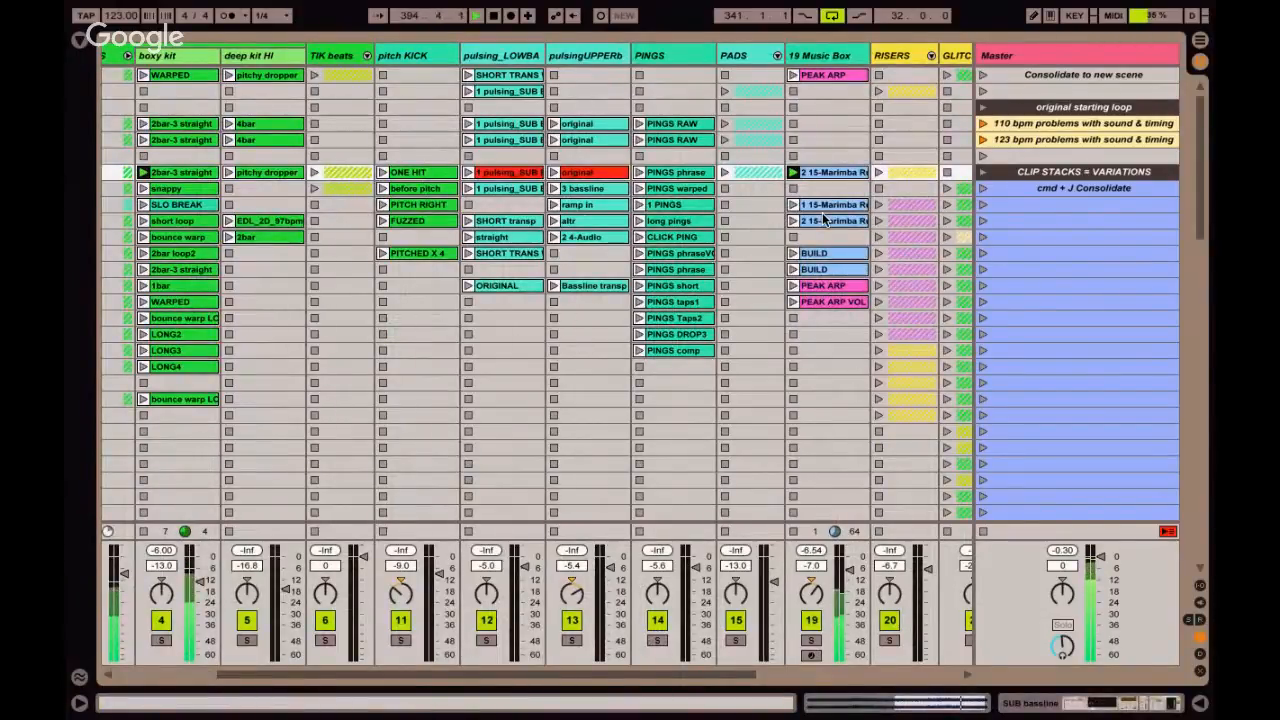
click(827, 256)
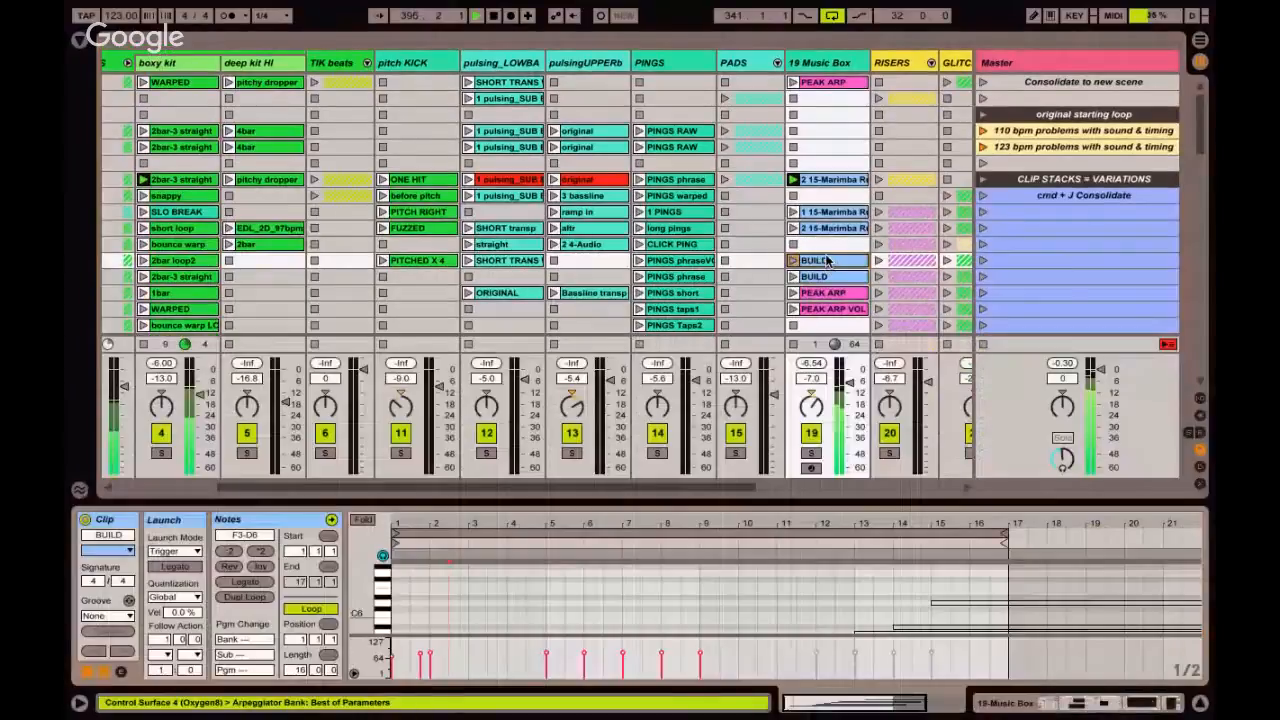
double_click(827, 256)
scroll(827, 260, down, 3)
scroll(827, 260, right, 3)
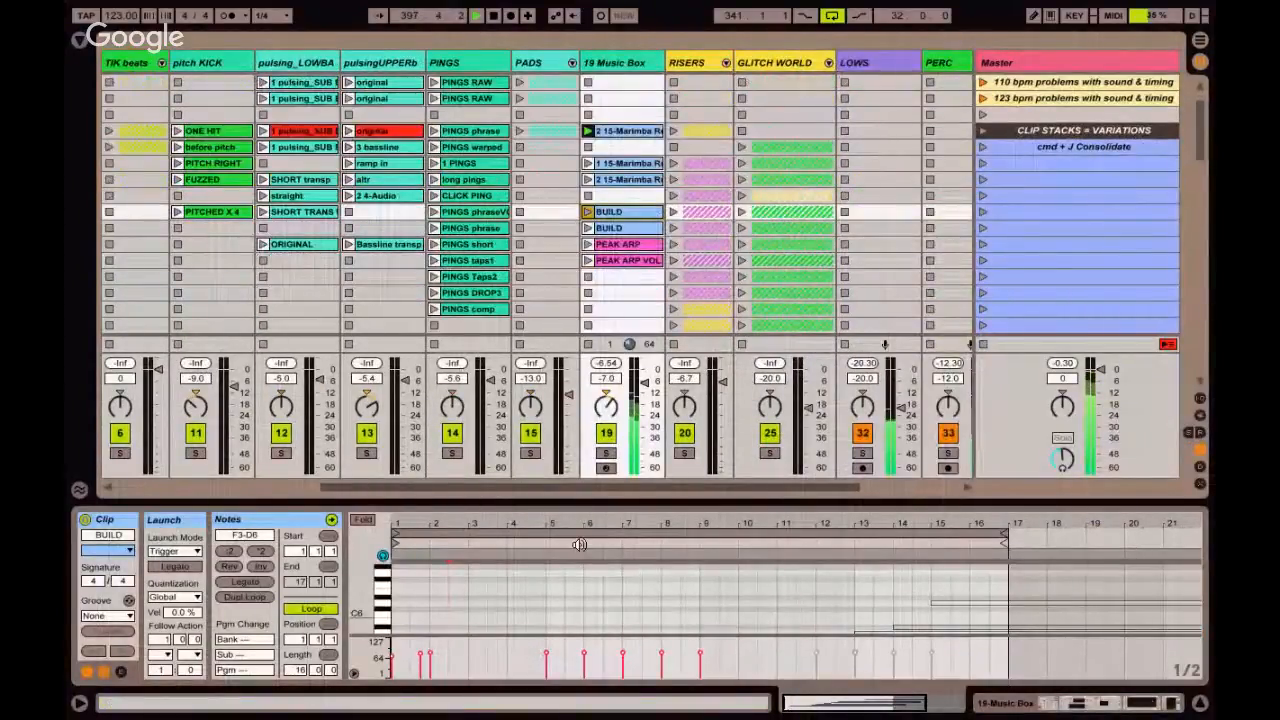
click(363, 520)
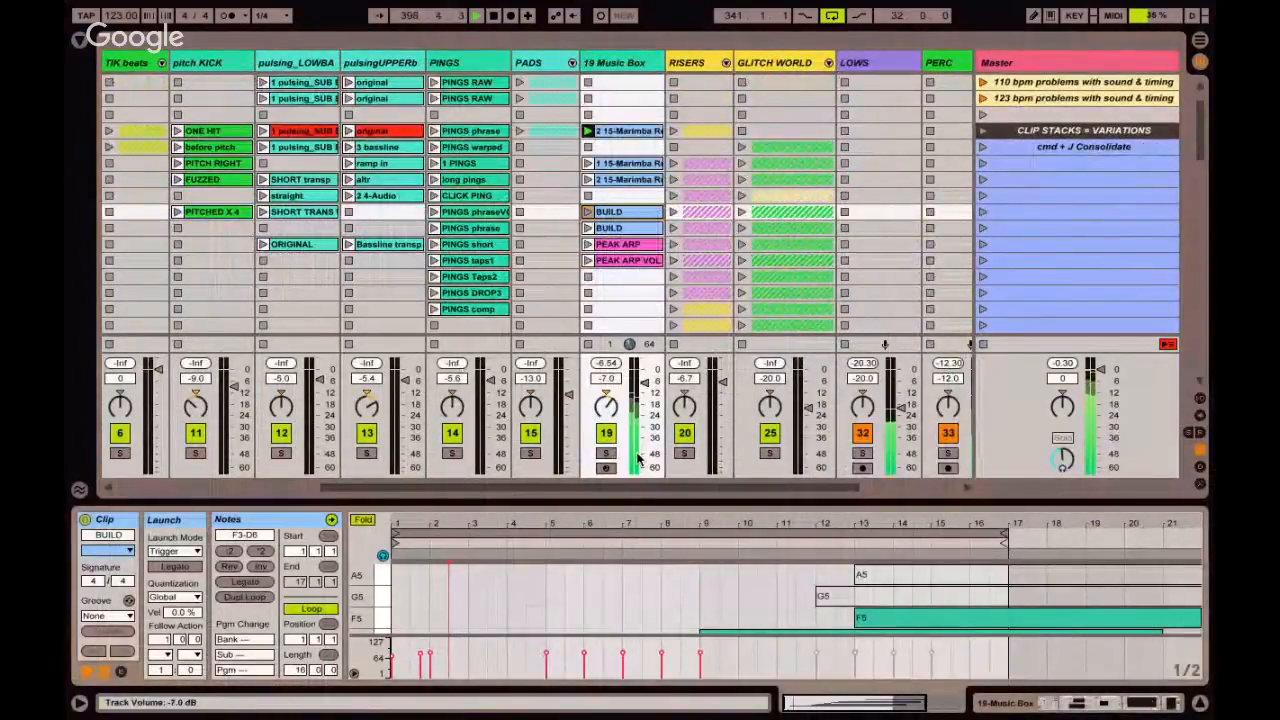
scroll(631, 591, down, 2)
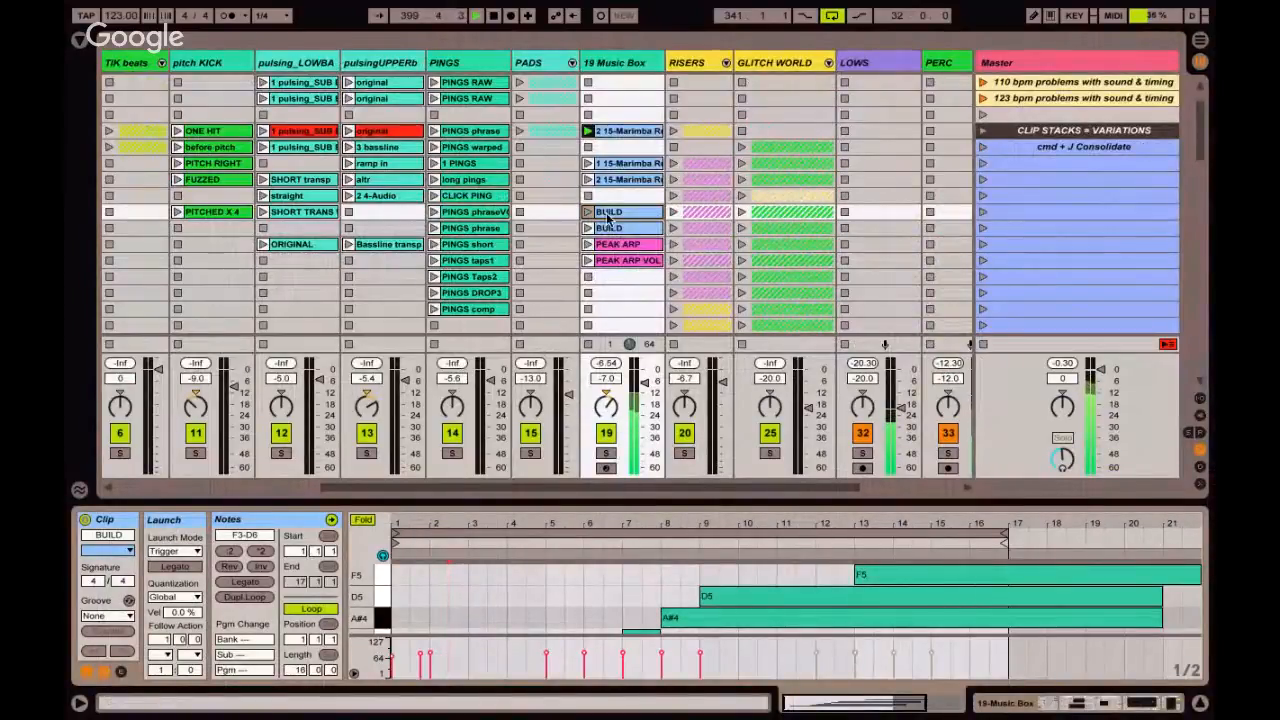
Audition the first BUILD clip and the PEAK ARP clip of 19 Music Box with the note editor enlarged.
click(588, 212)
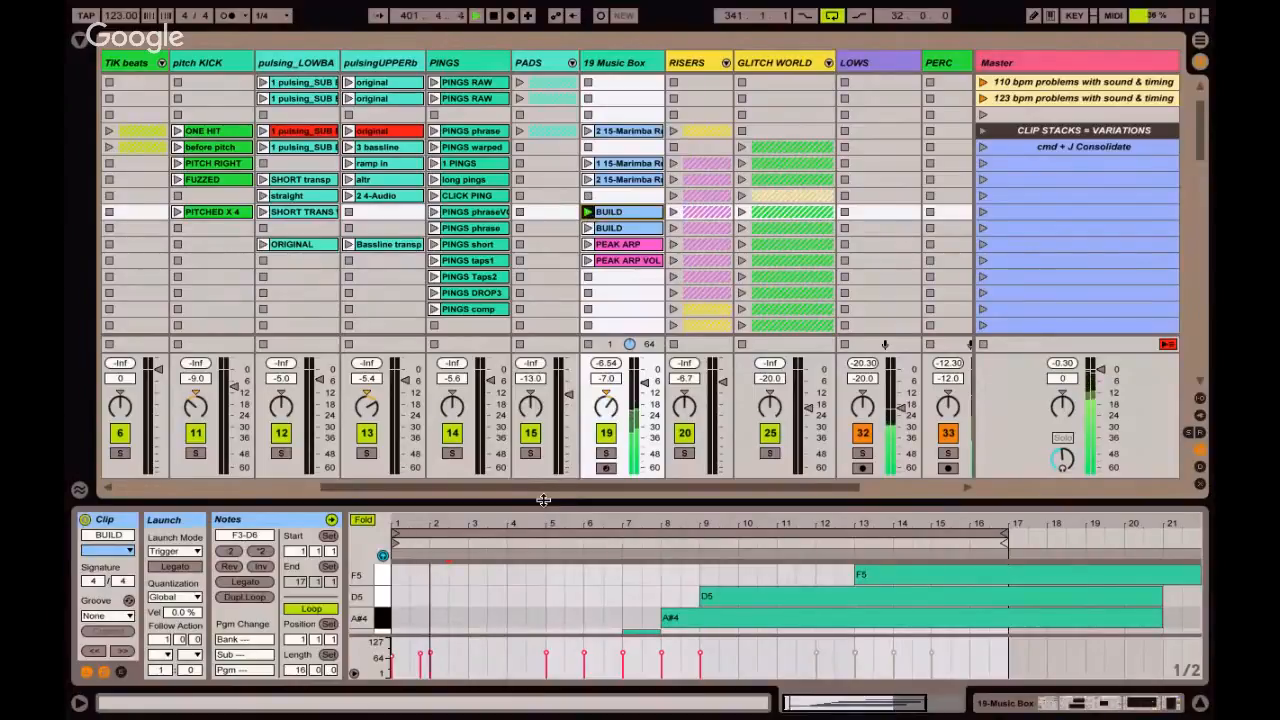
drag(545, 510, 536, 360)
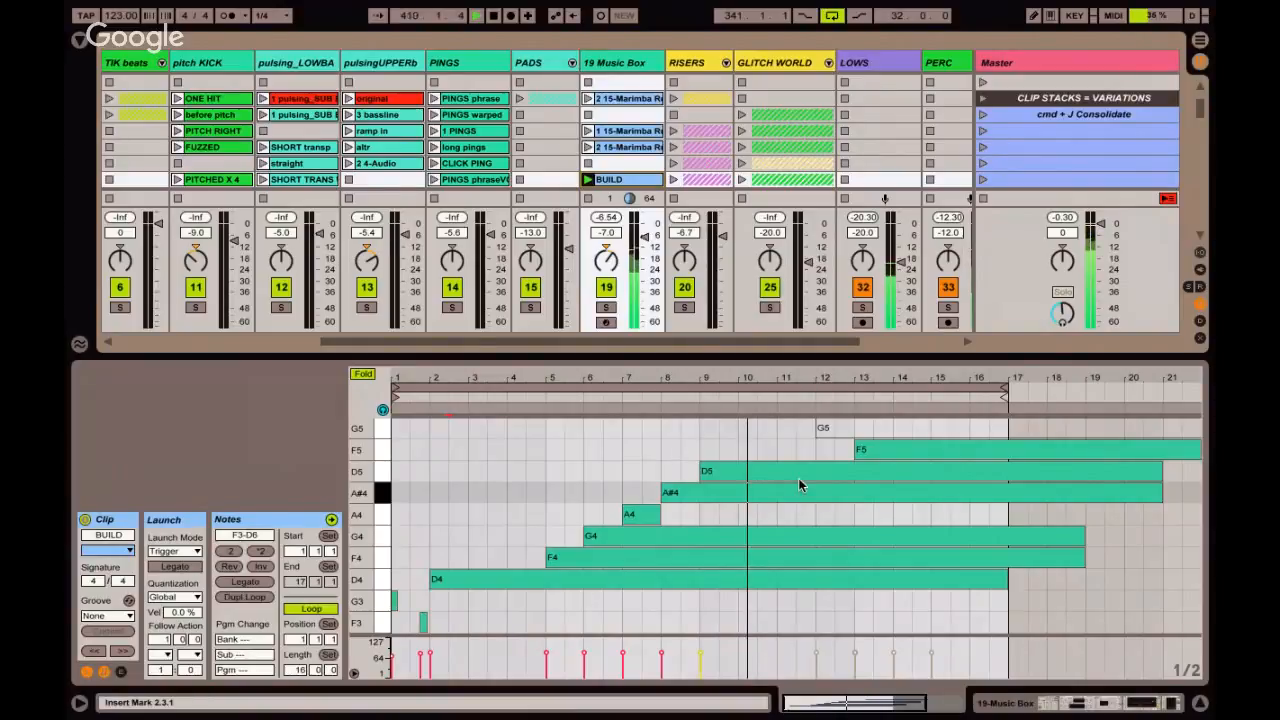
scroll(630, 147, down, 3)
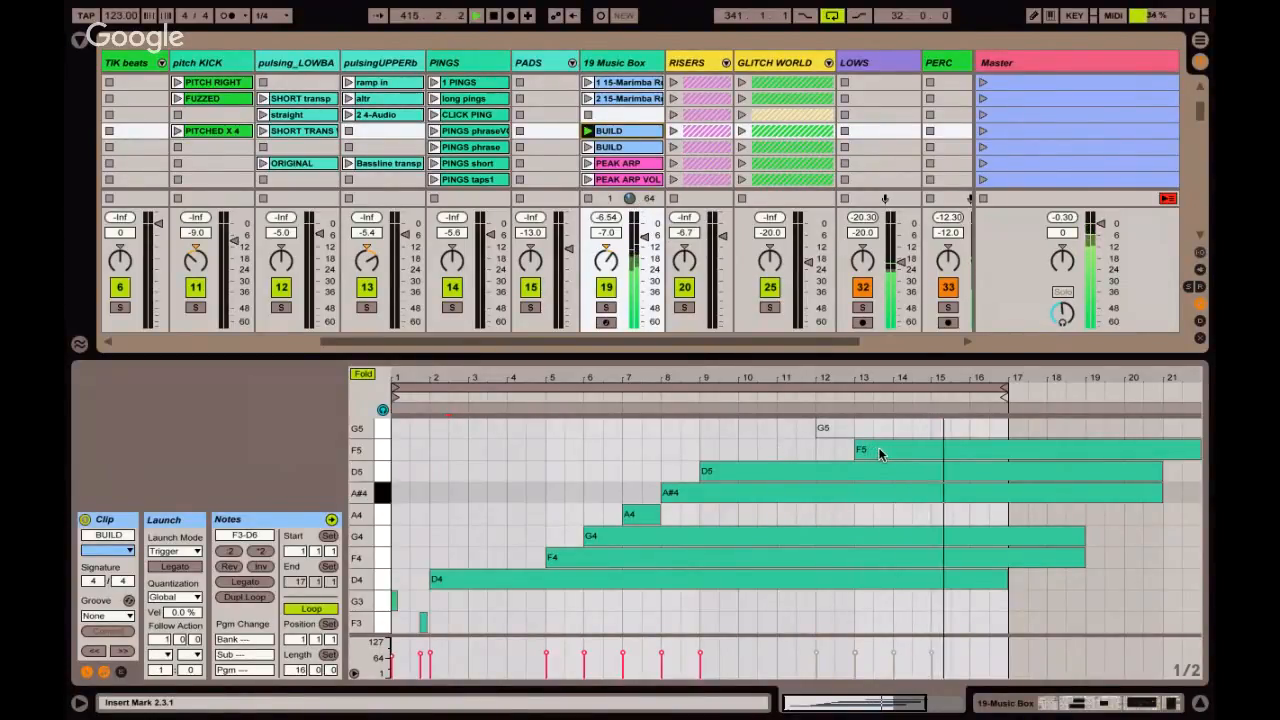
click(588, 164)
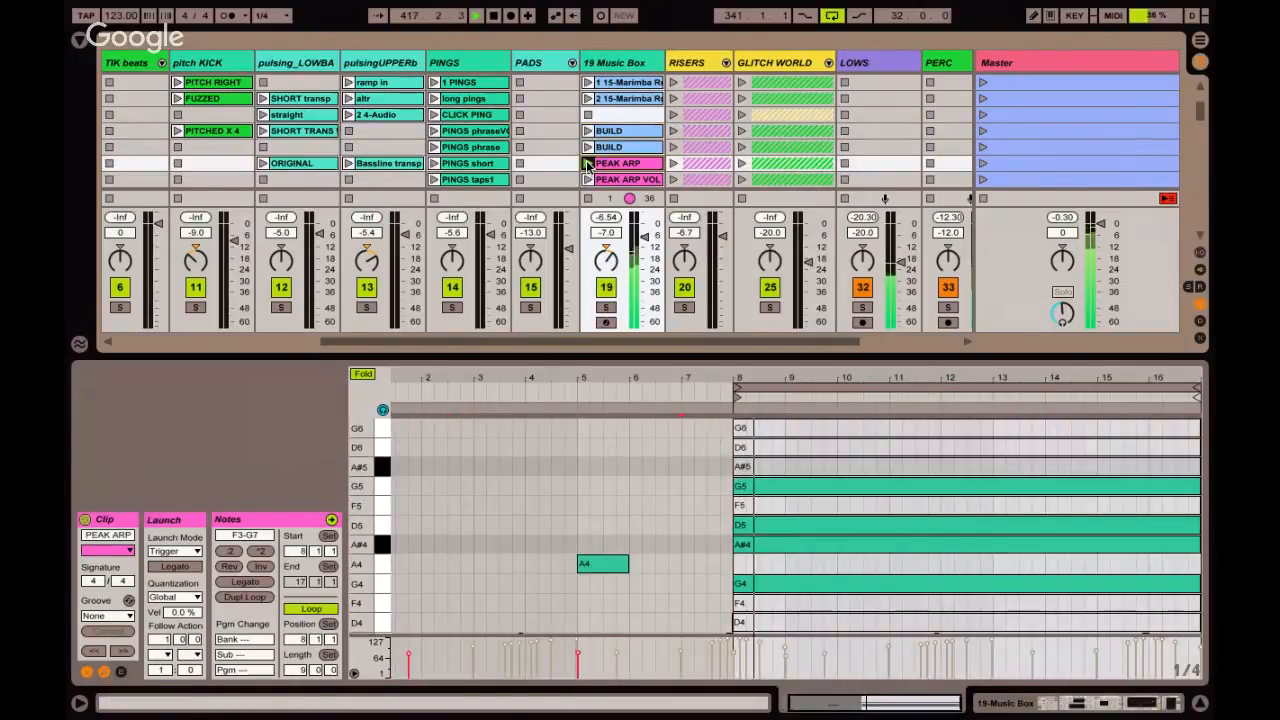
double_click(762, 485)
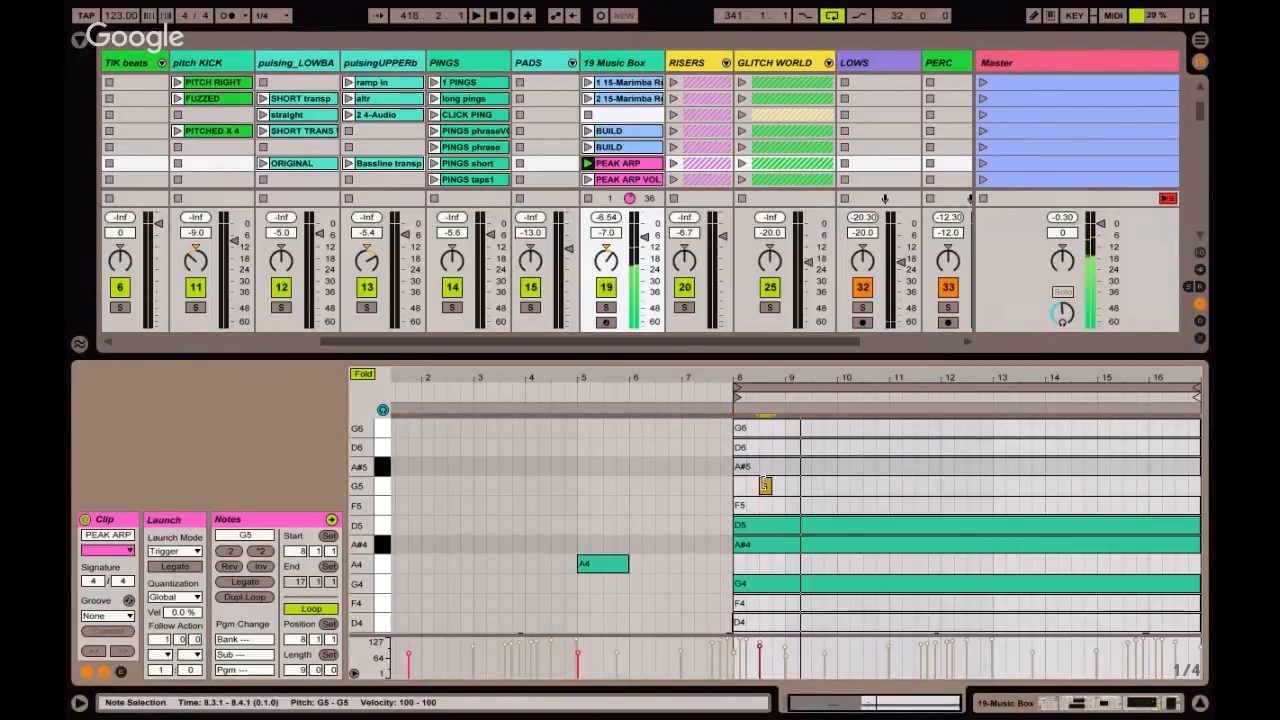
key(ctrl+z)
key(ctrl+z)
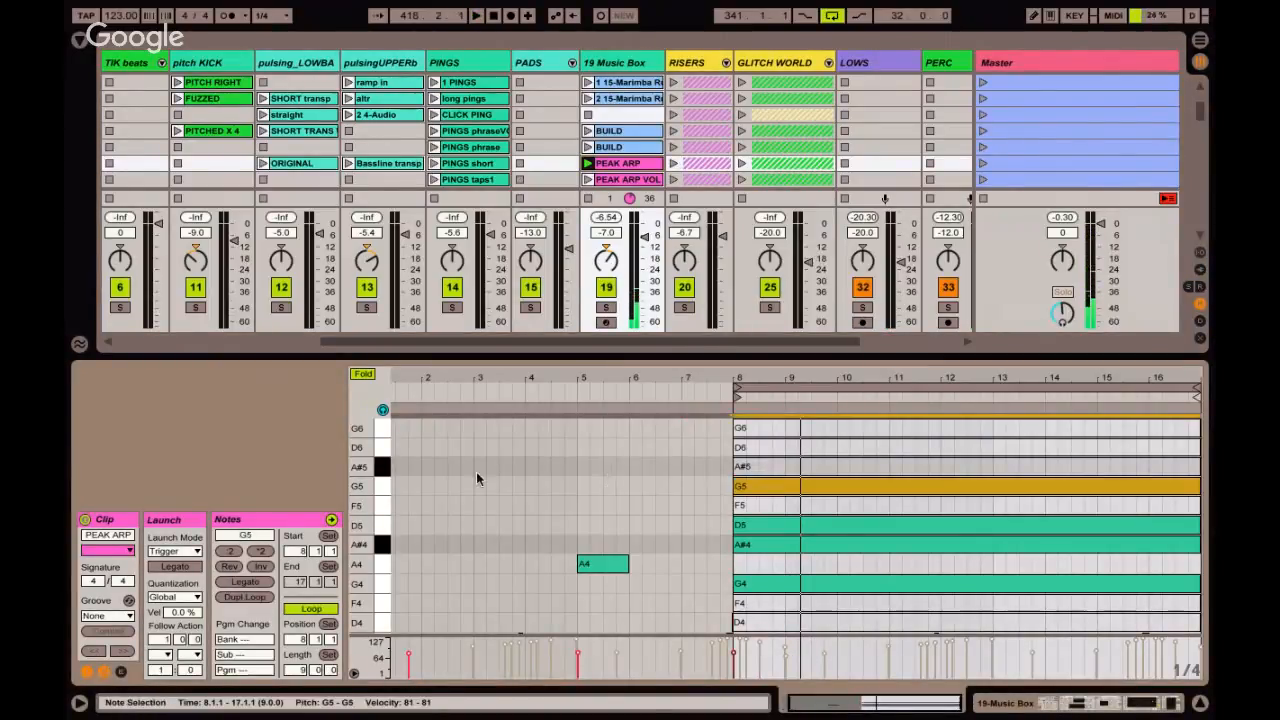
Highlight the F5 and G5 notes of the PEAK ARP clip in turn to examine its chord.
click(386, 508)
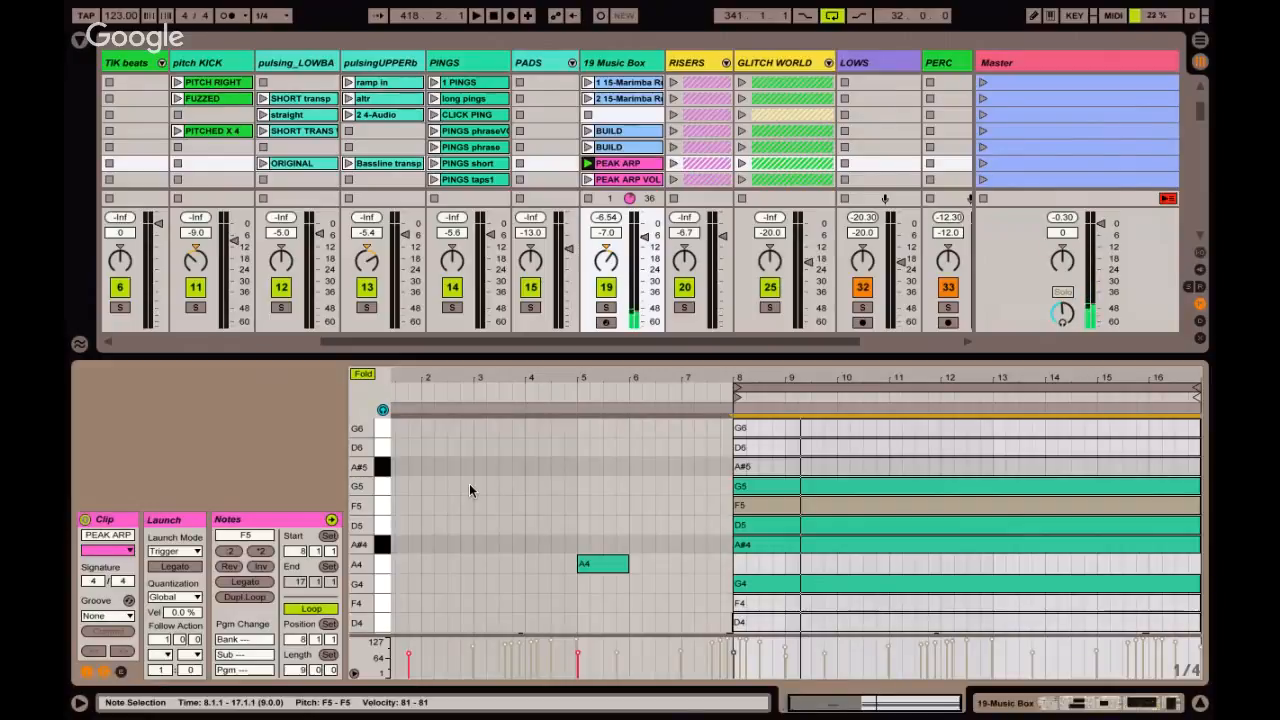
click(384, 490)
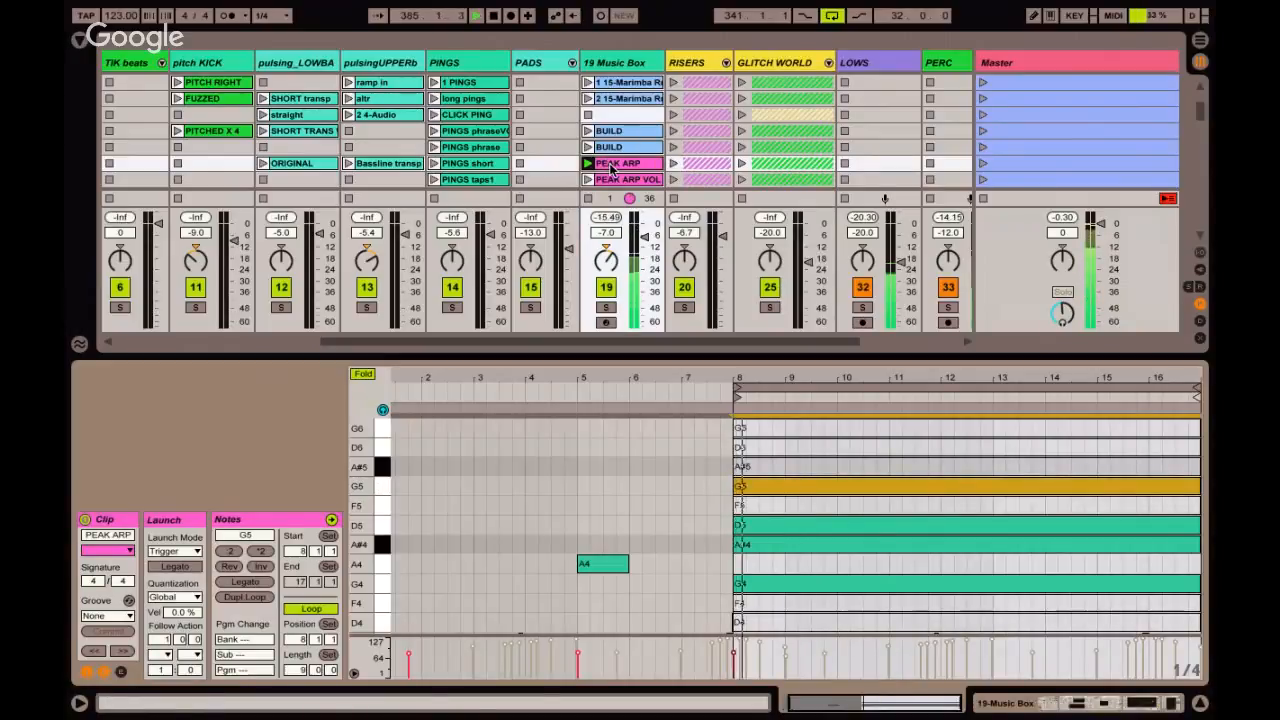
Unfold the RISERS group and hide the clip detail view to show the full clip grid from its first scenes.
click(726, 63)
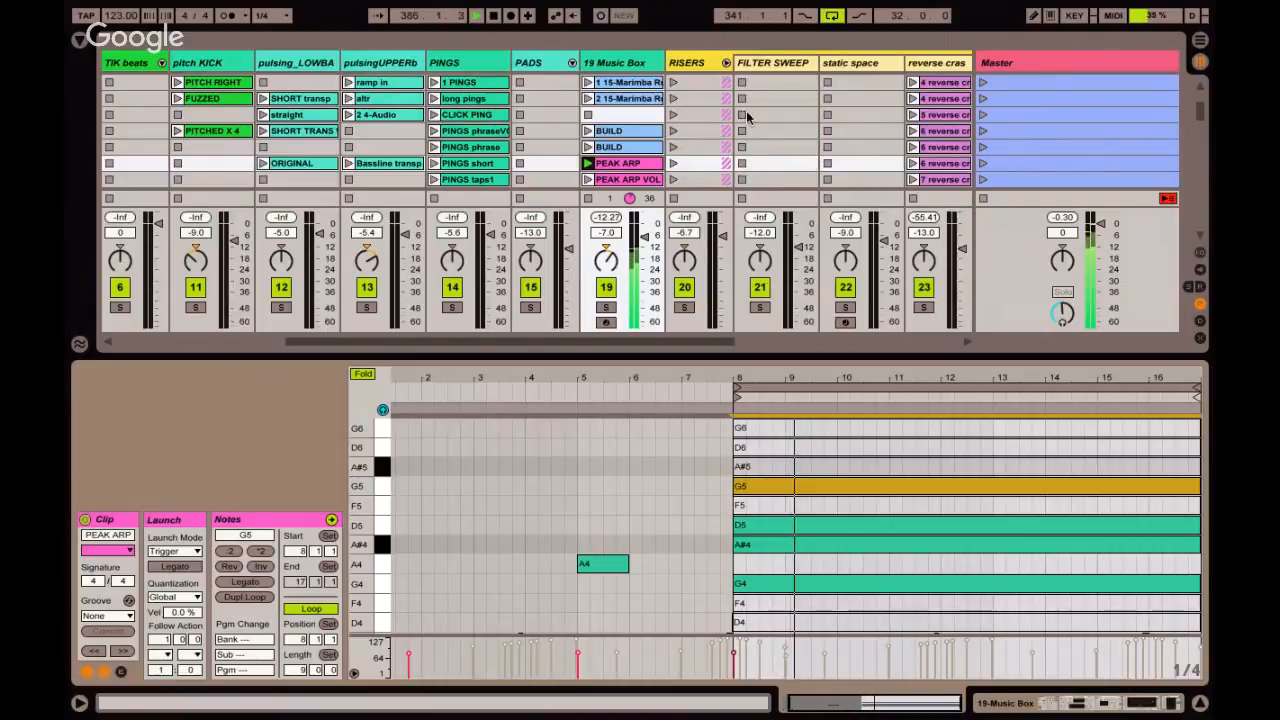
scroll(590, 168, up, 1)
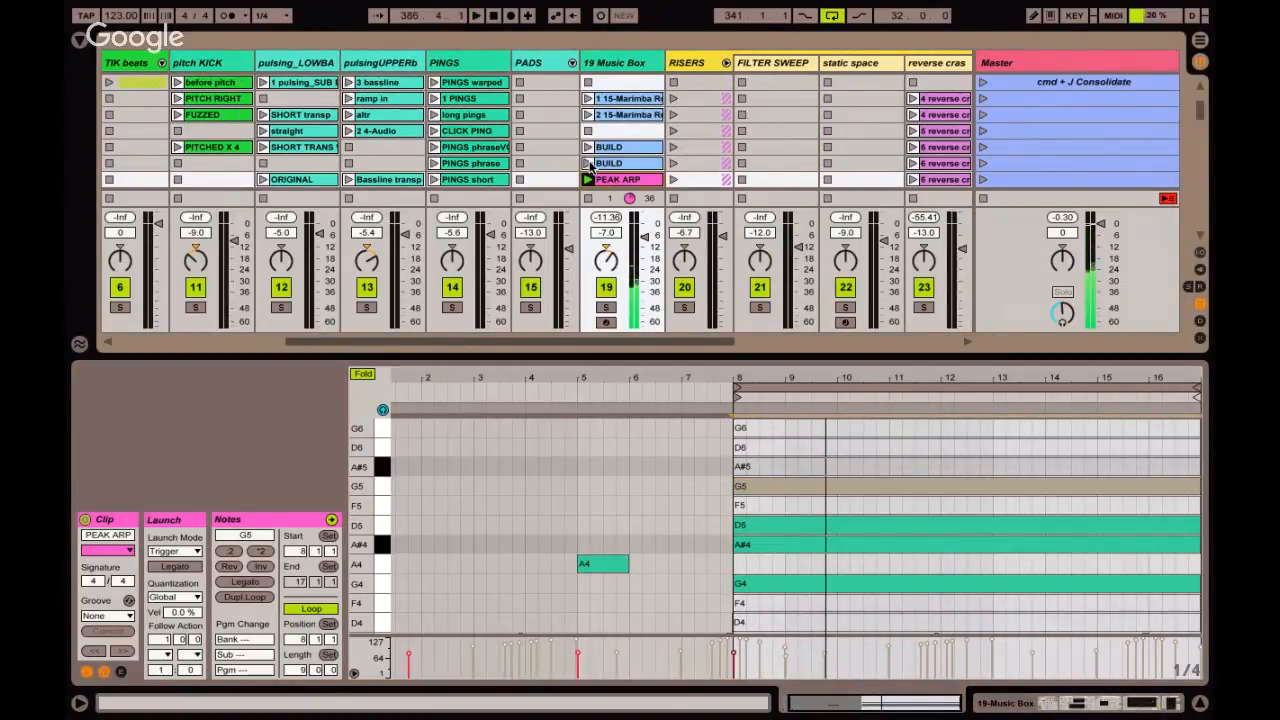
key(super+alt+l)
scroll(775, 83, up, 8)
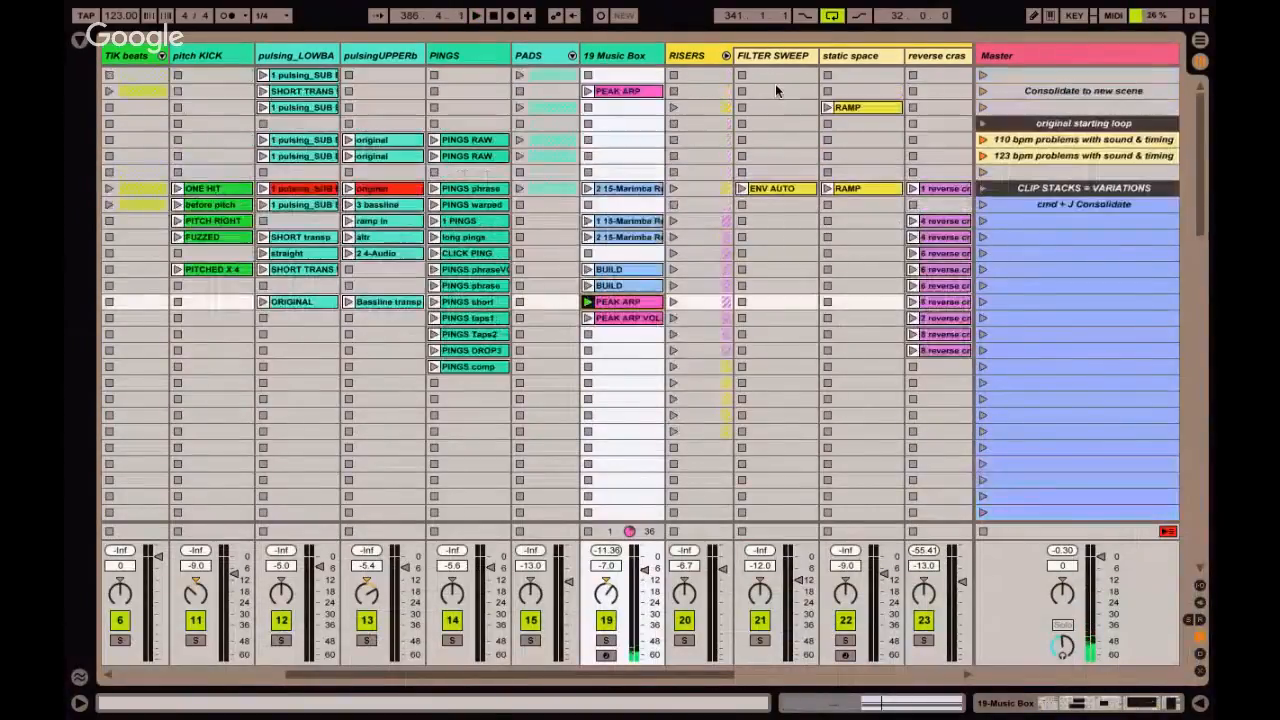
Launch the second BUILD clip together with the static space RAMP clip, and show RAMP's envelope in a reduced clip view.
click(851, 189)
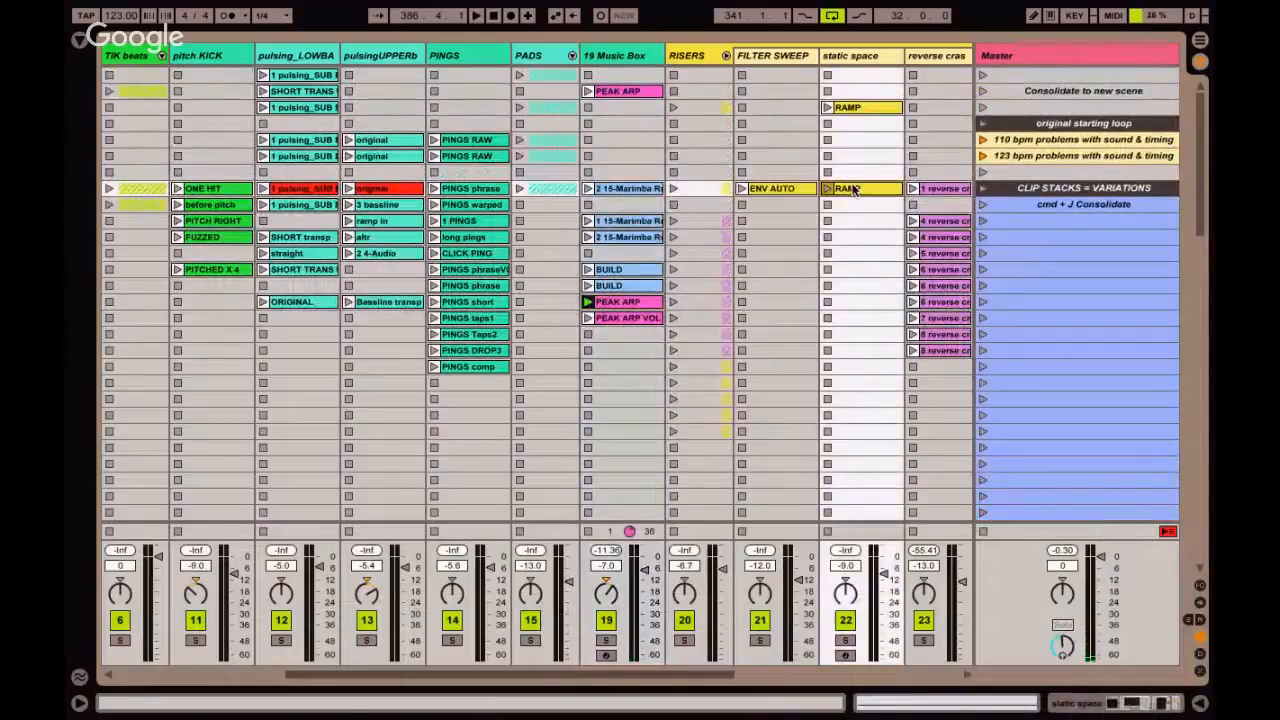
click(585, 299)
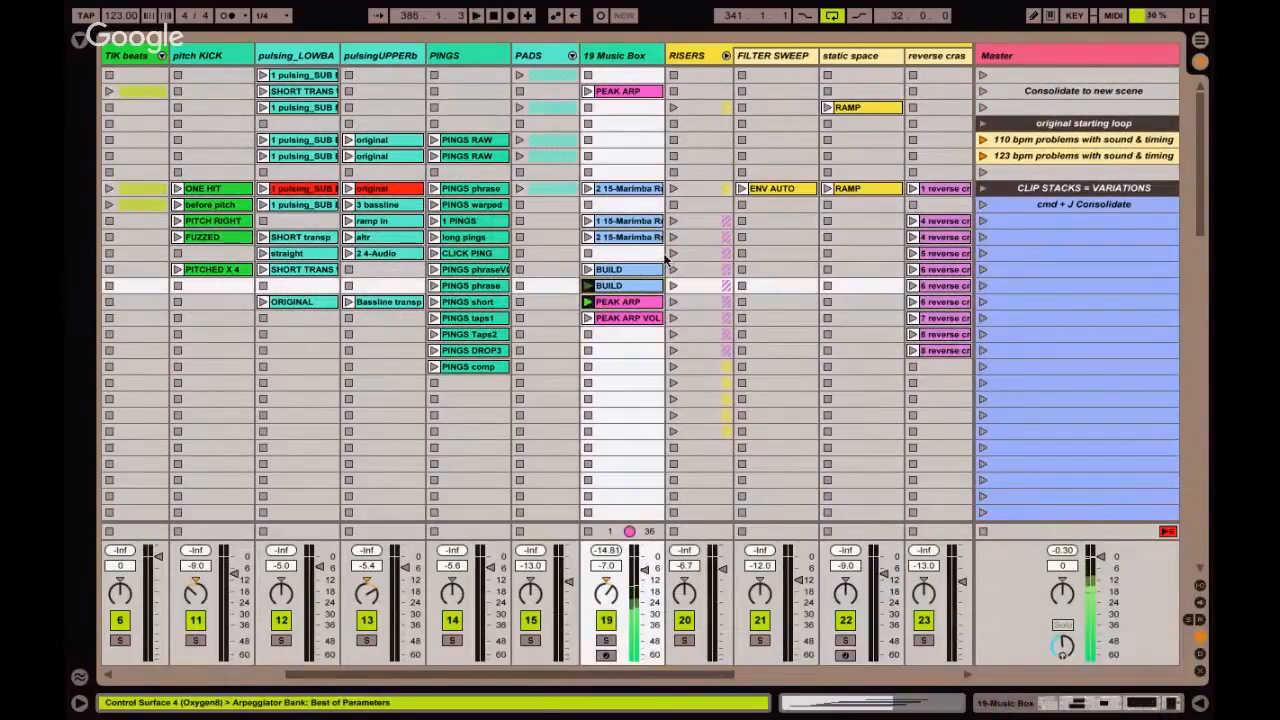
click(826, 189)
double_click(868, 190)
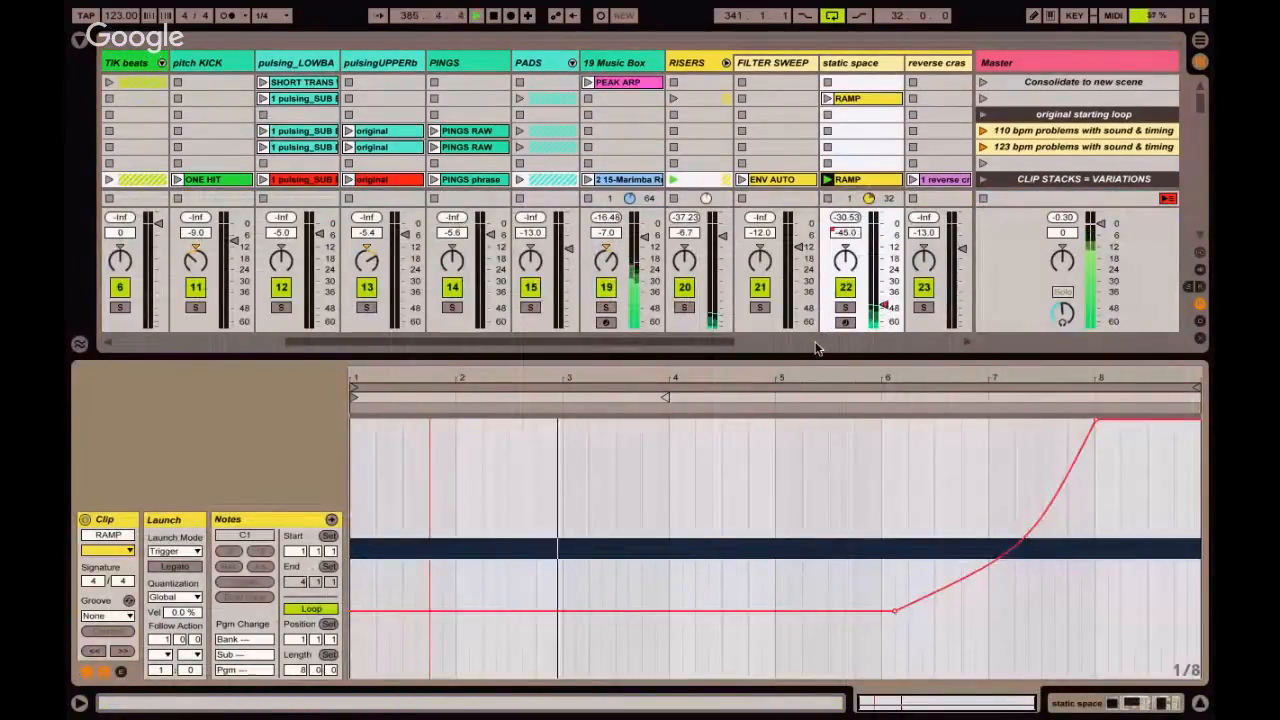
drag(816, 352, 803, 509)
Stop the KICK track and select the PEAK ARP clip in the 19 Music Box stack.
scroll(323, 246, left, 5)
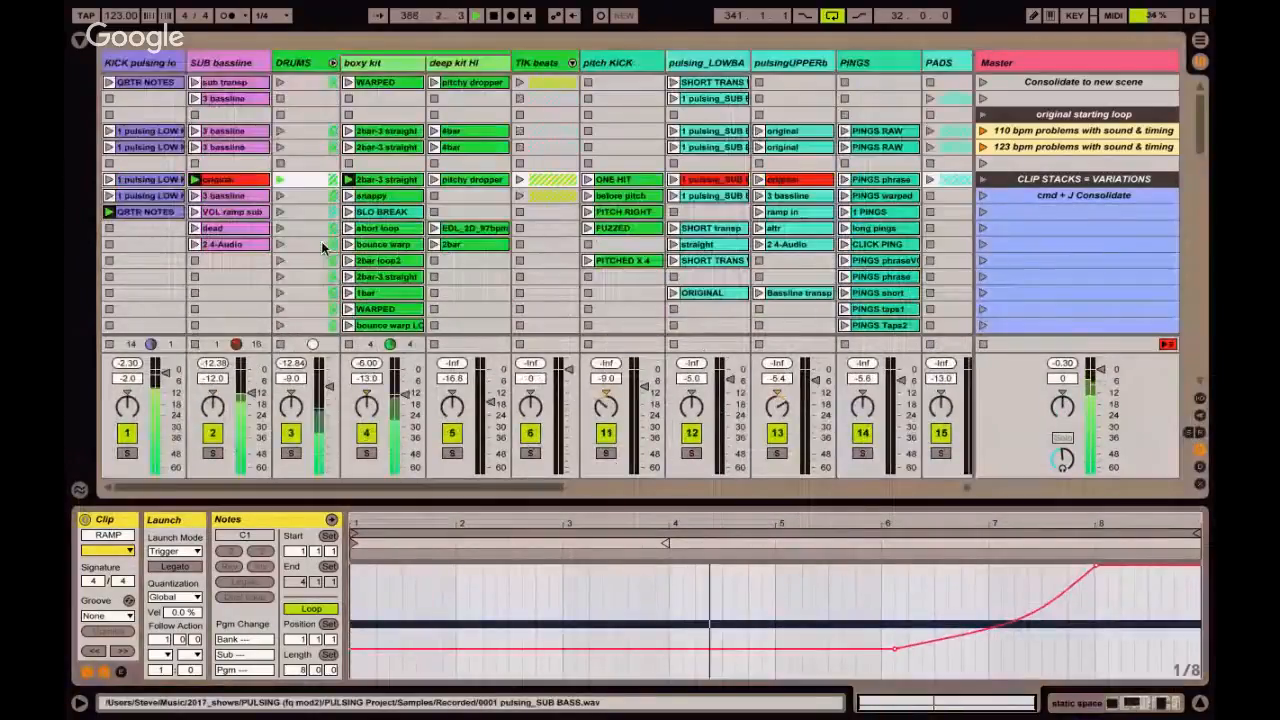
click(109, 230)
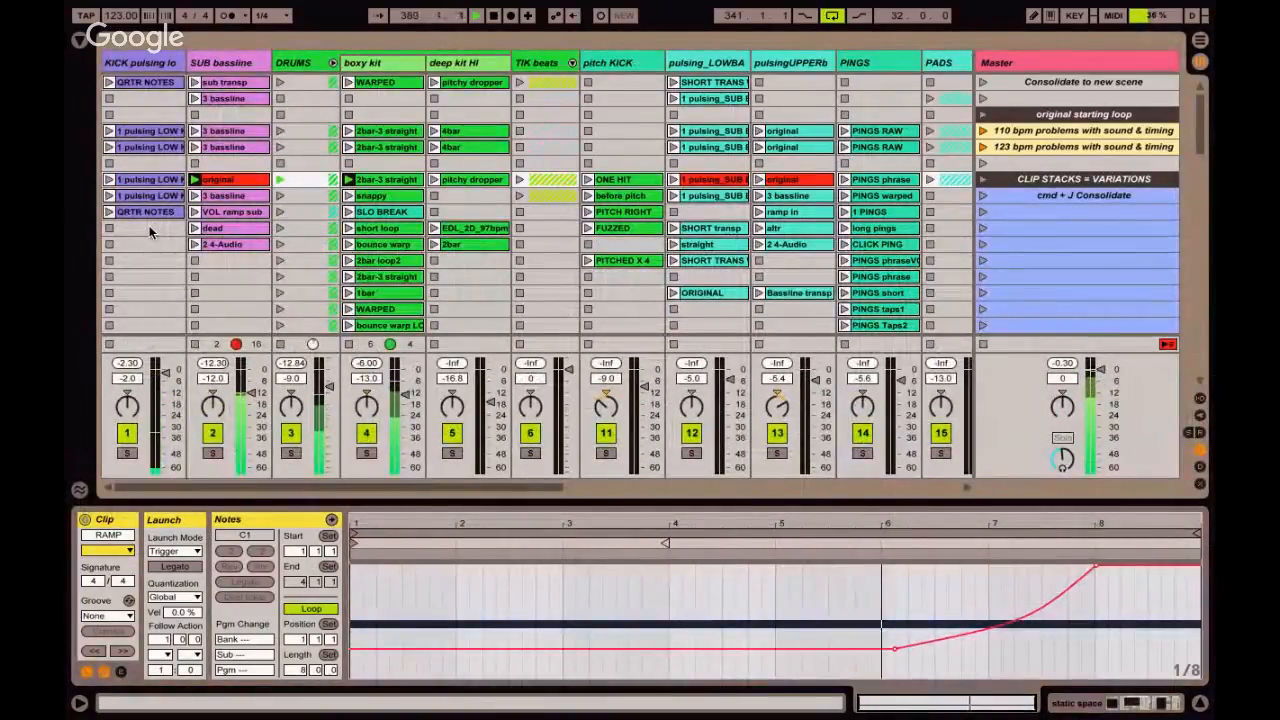
scroll(158, 225, right, 5)
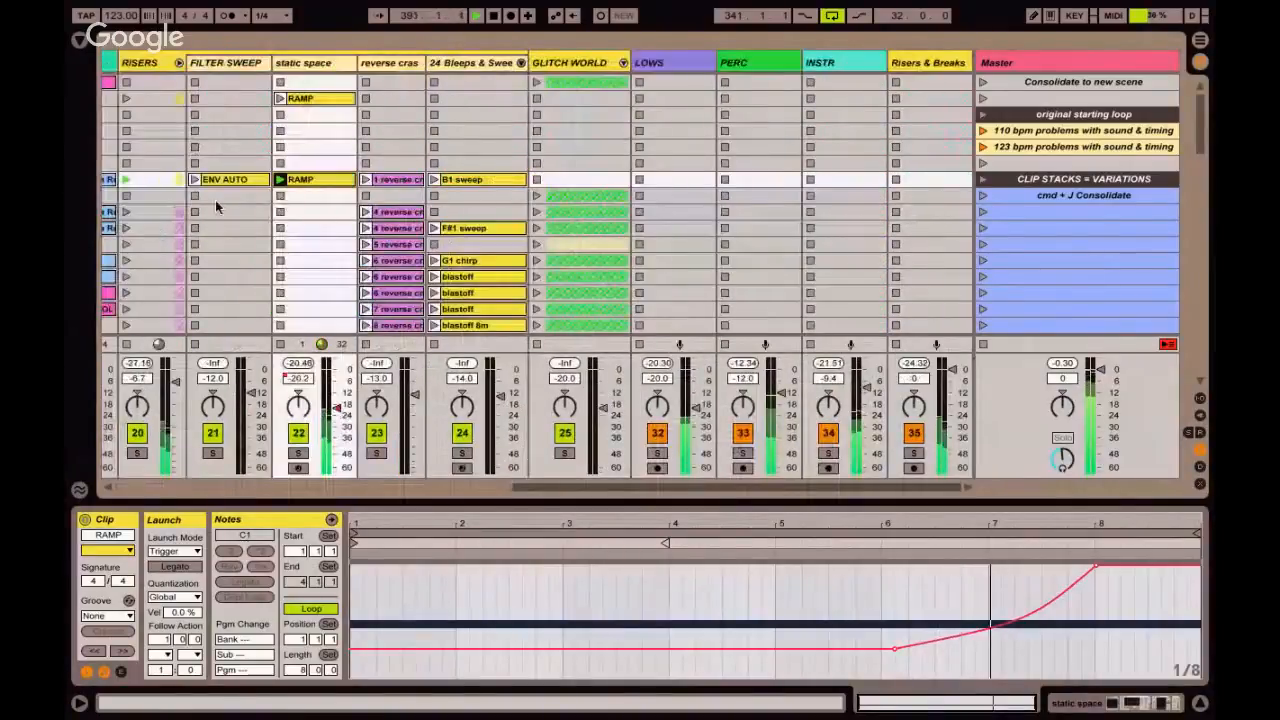
scroll(215, 200, left, 5)
scroll(226, 198, down, 2)
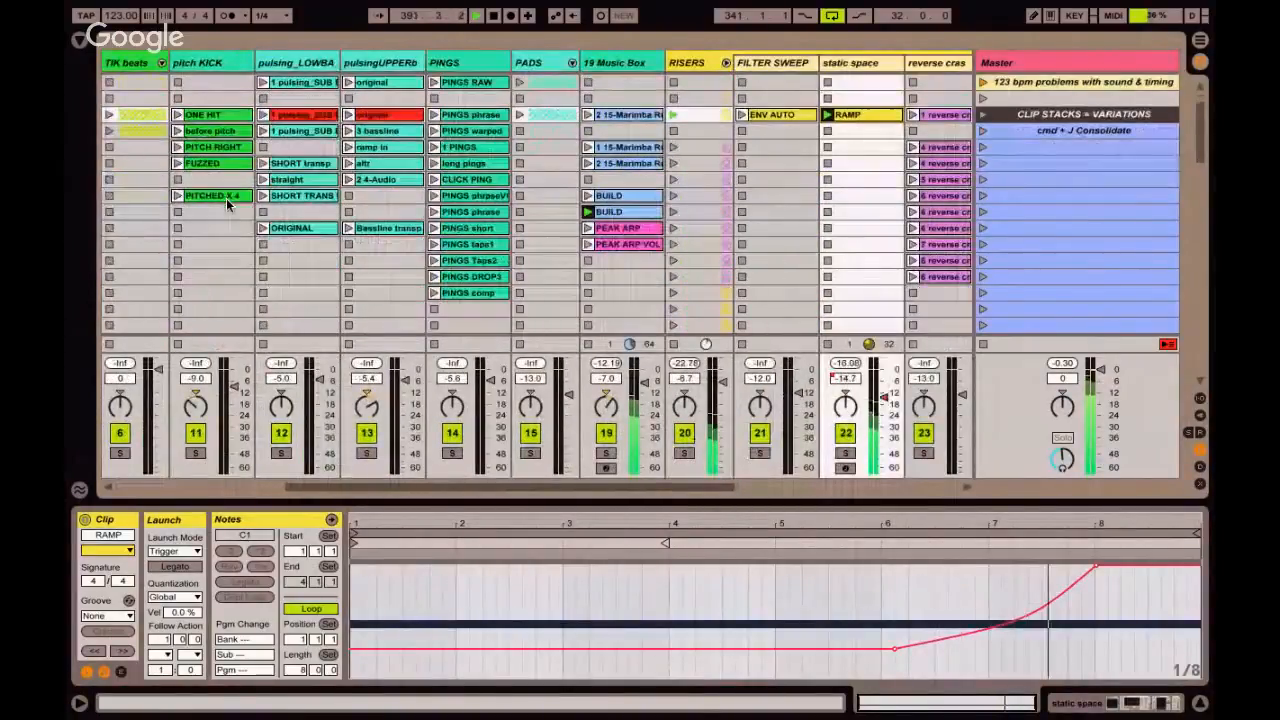
click(614, 232)
Add the KICK QRTR NOTES clip to the selection, launch it to bring the kick back in, and stop playback.
scroll(397, 197, left, 5)
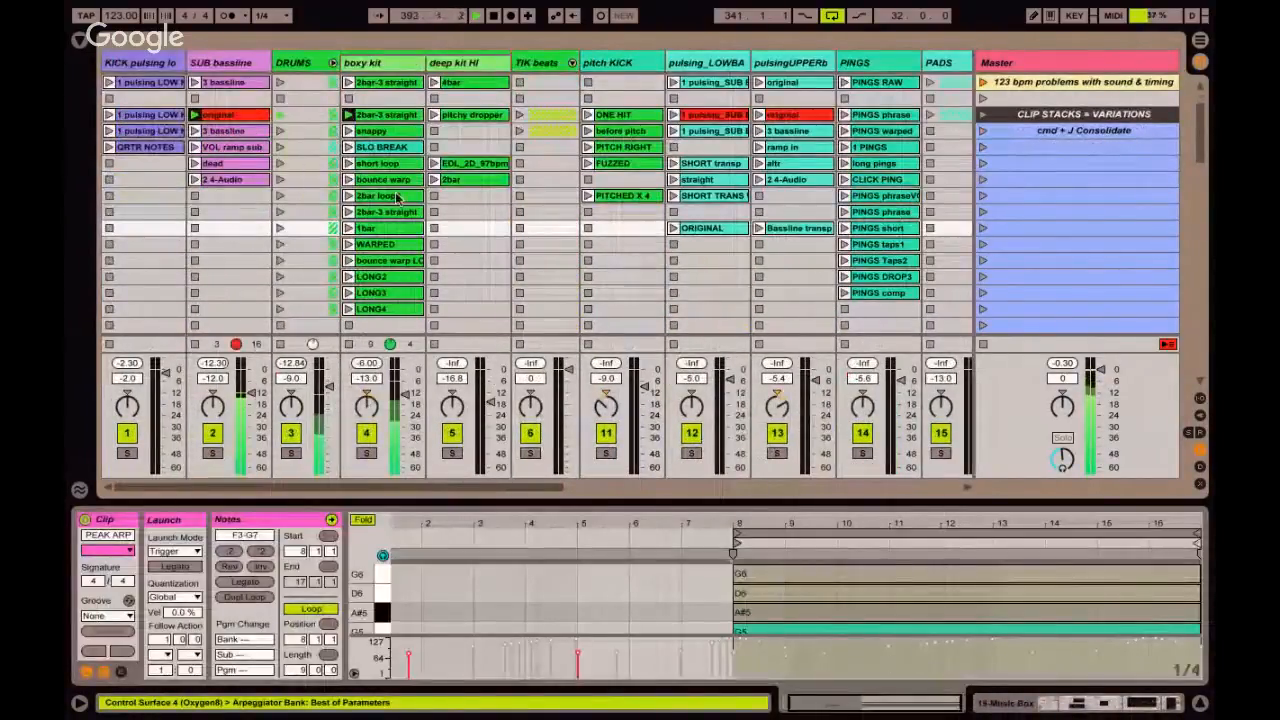
super+click(149, 147)
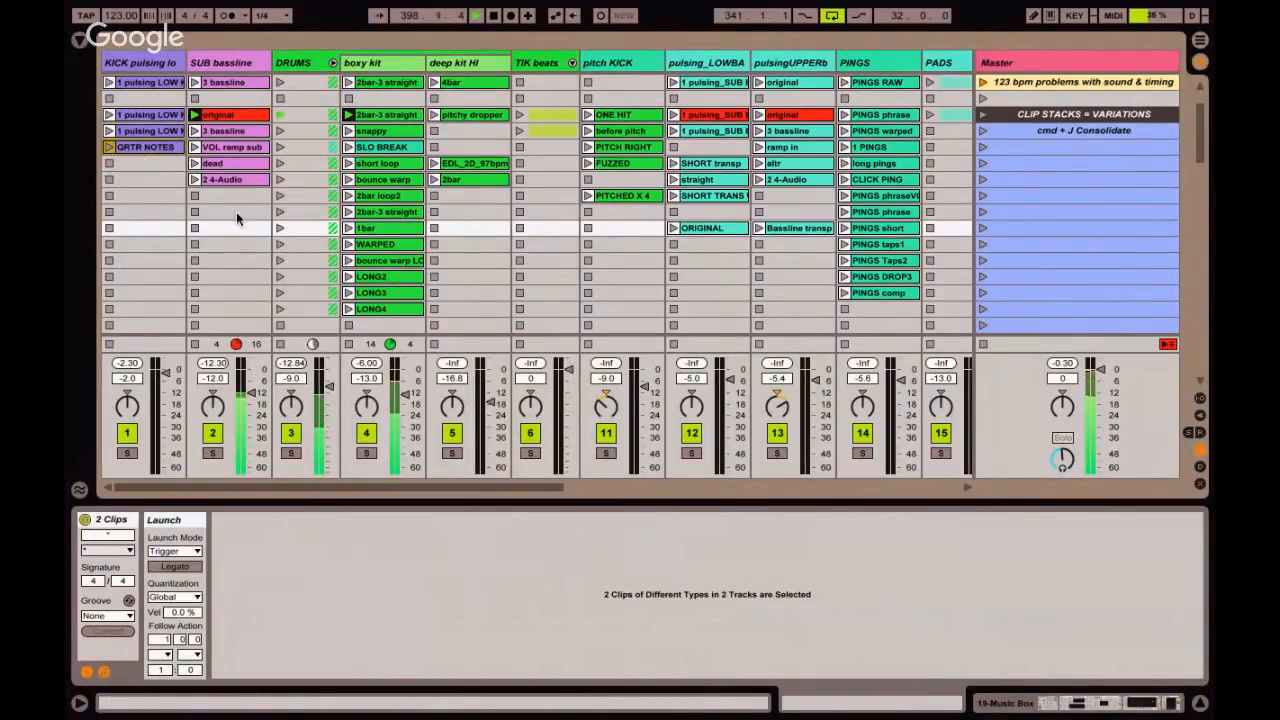
click(111, 148)
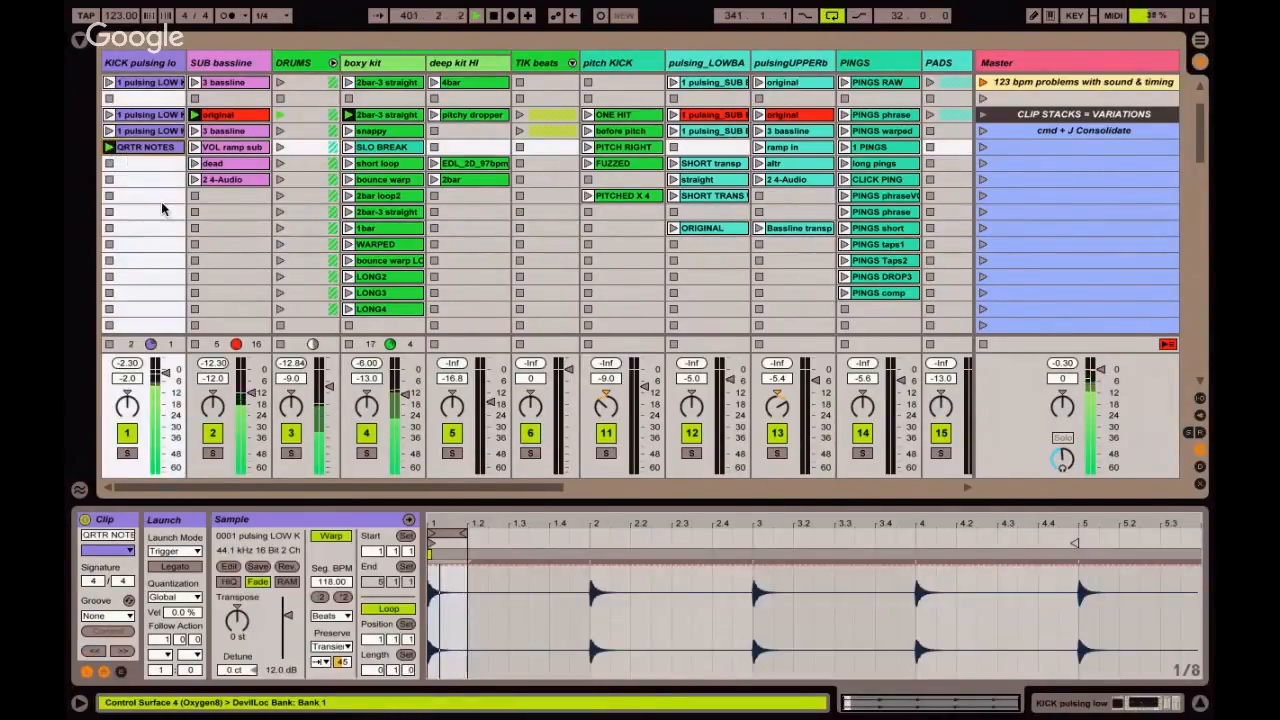
key(space)
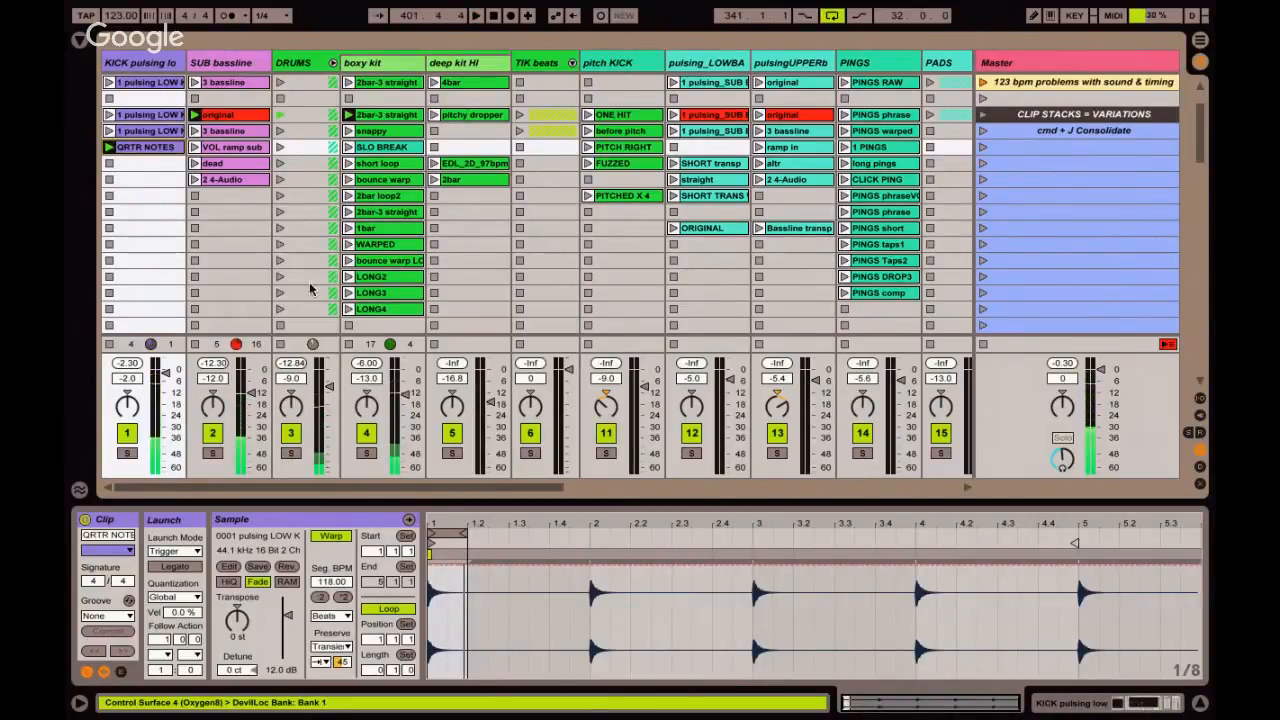
Stop the playing clip on the 19 Music Box track and launch its 1 15-Marimba clip.
scroll(499, 274, right, 5)
scroll(501, 281, right, 5)
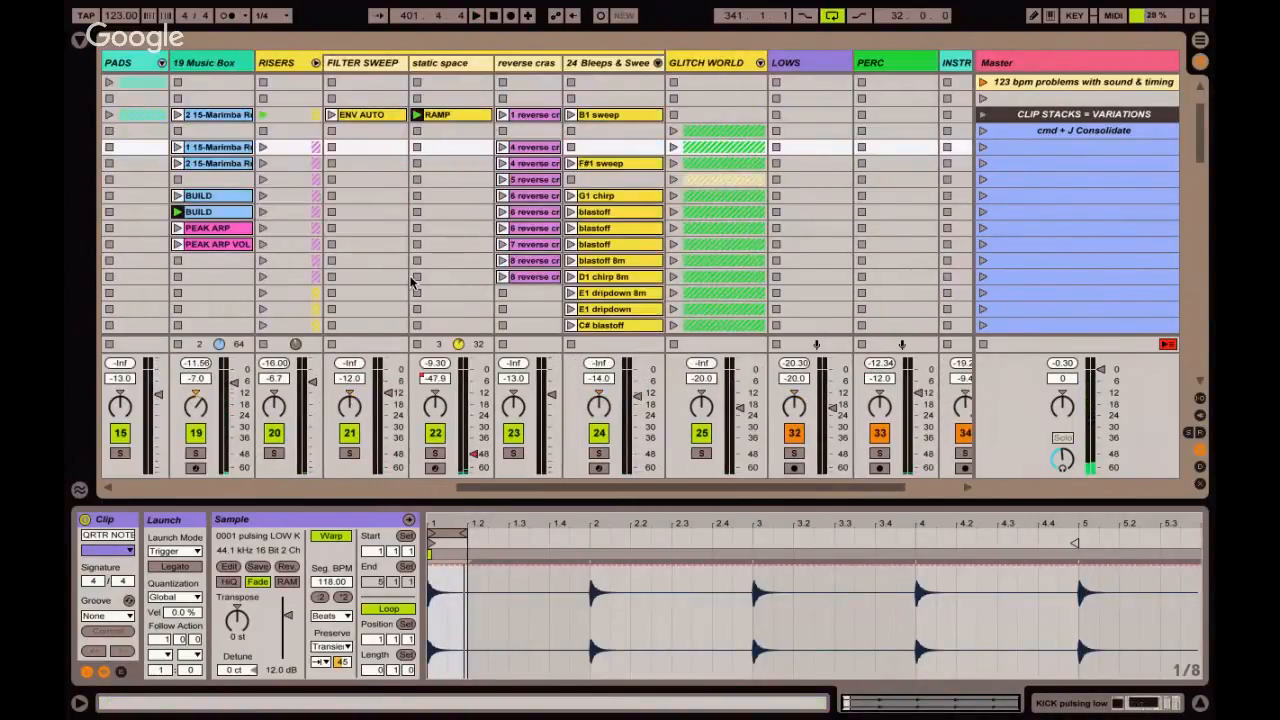
click(177, 262)
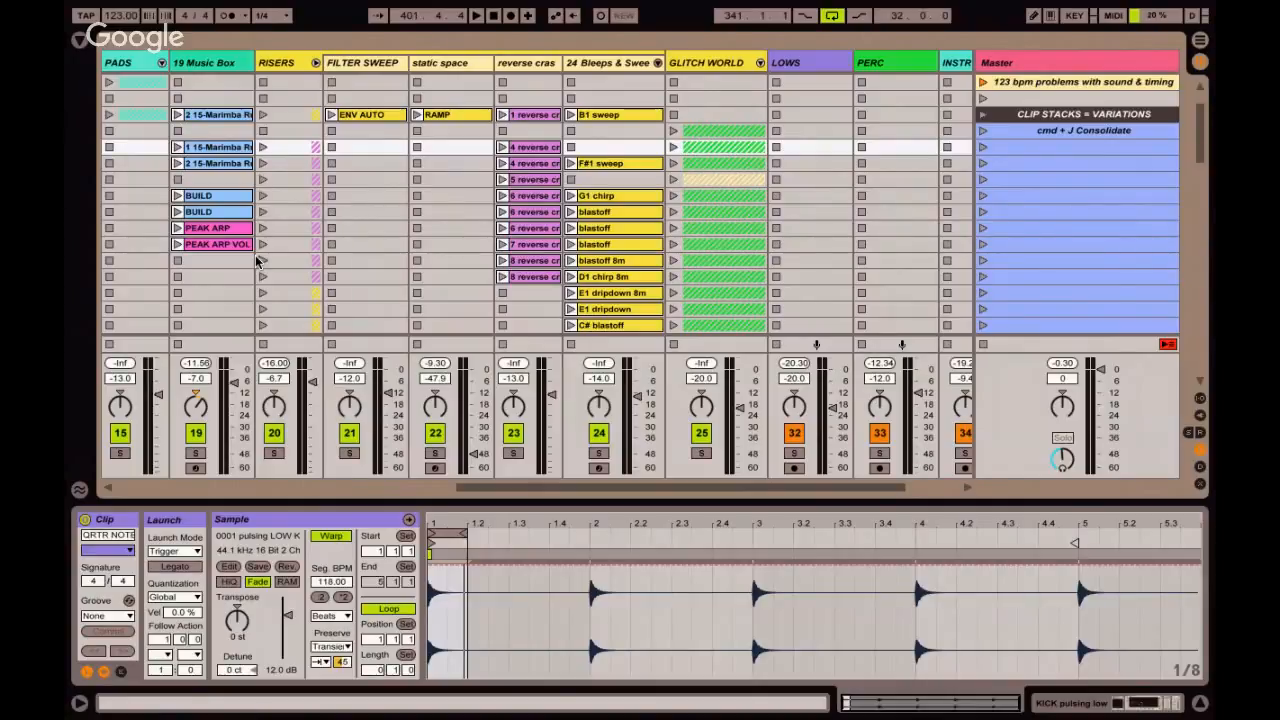
click(177, 147)
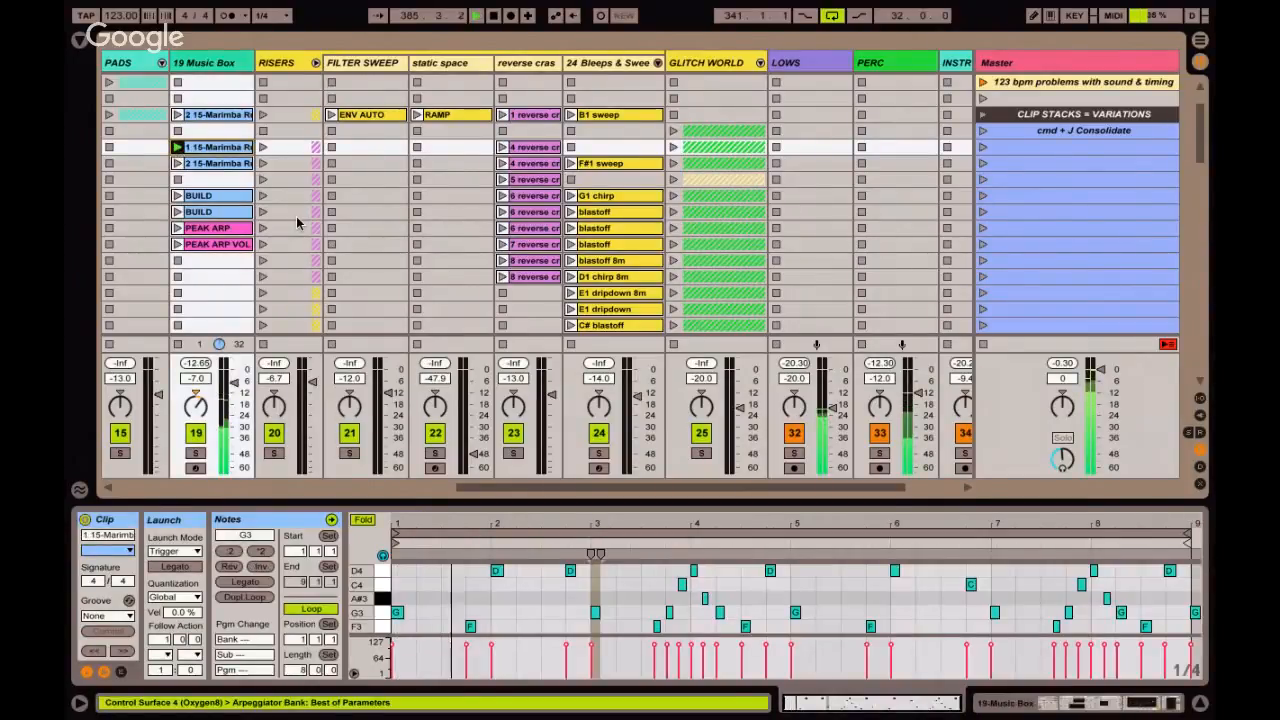
Select the PEAK ARP VOL clip in the 19 Music Box stack and hide the clip detail view.
click(228, 247)
scroll(228, 247, left, 1)
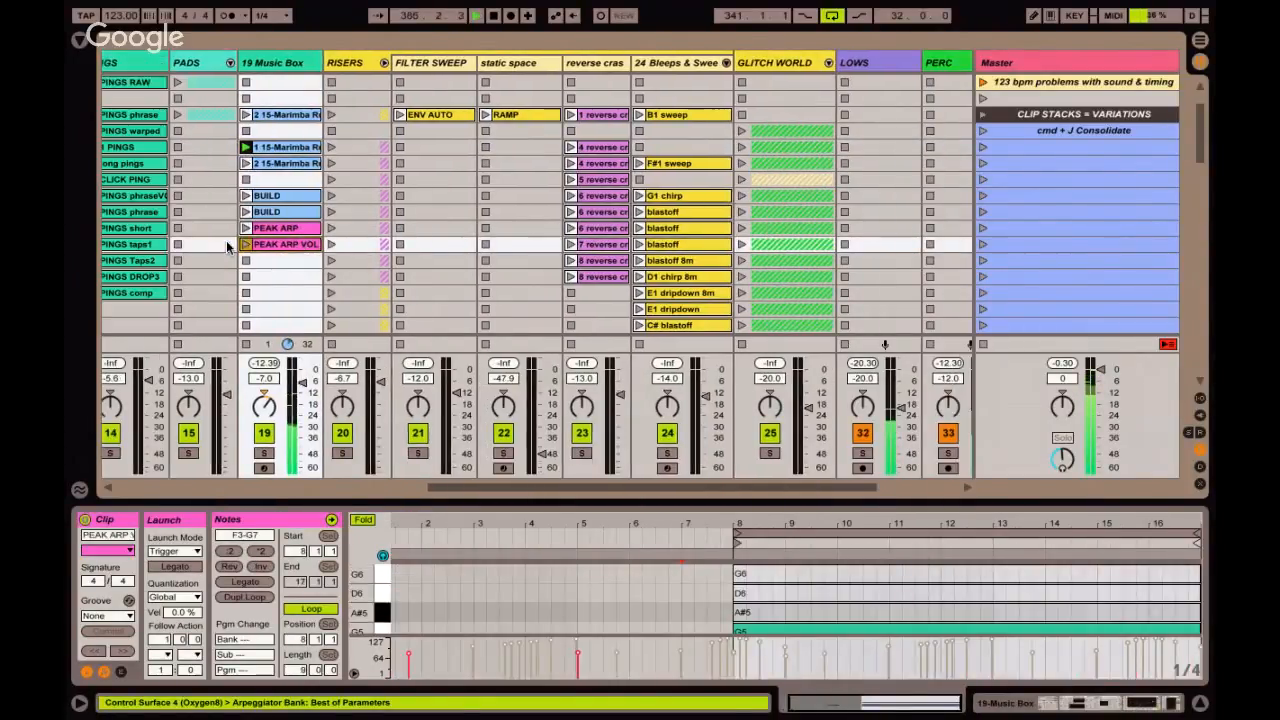
scroll(228, 247, left, 2)
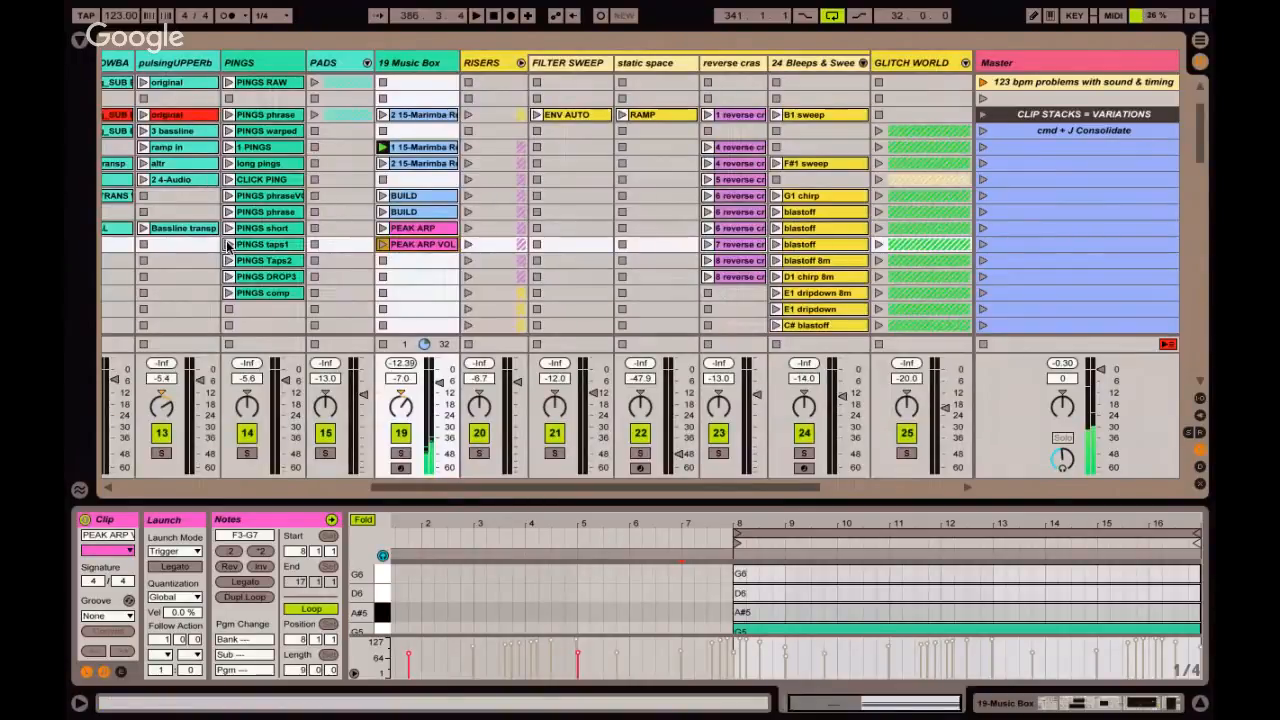
key(super+alt+l)
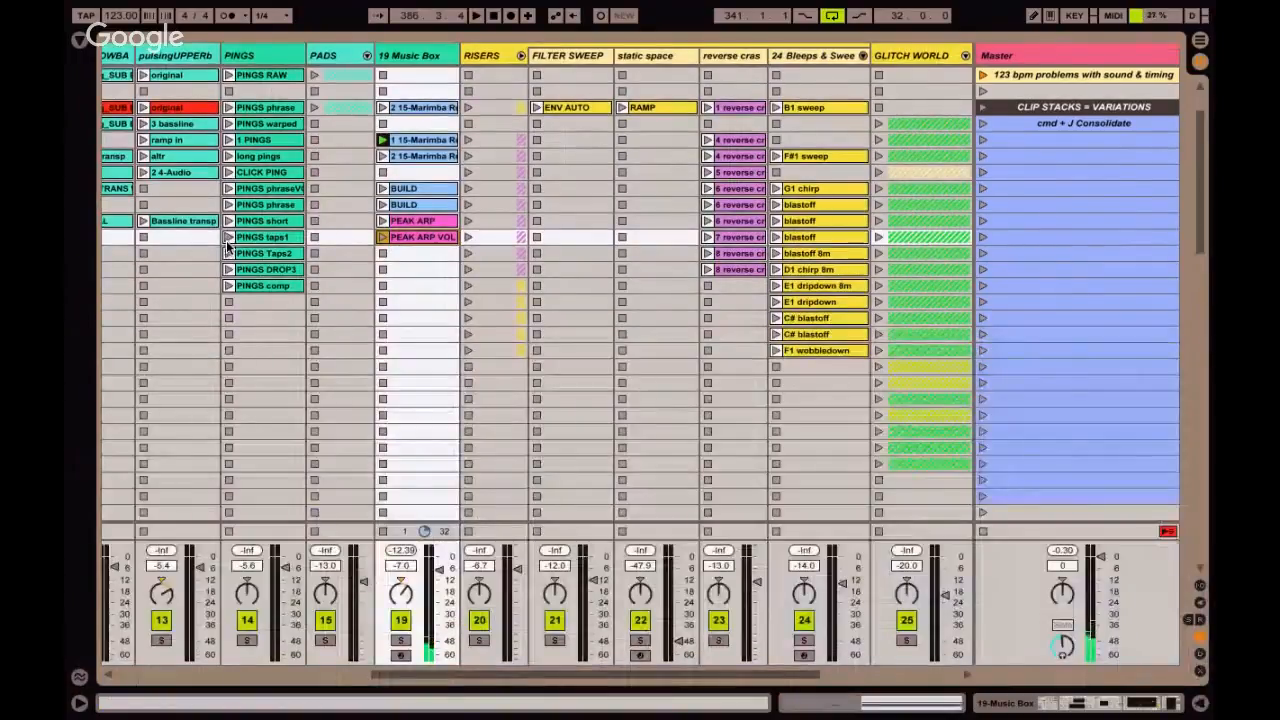
Select the PEAK ARP clip in the Music Box stack, followed by the PEAK MELODY MAKES IT PEAK scene in the building blocks.
click(424, 222)
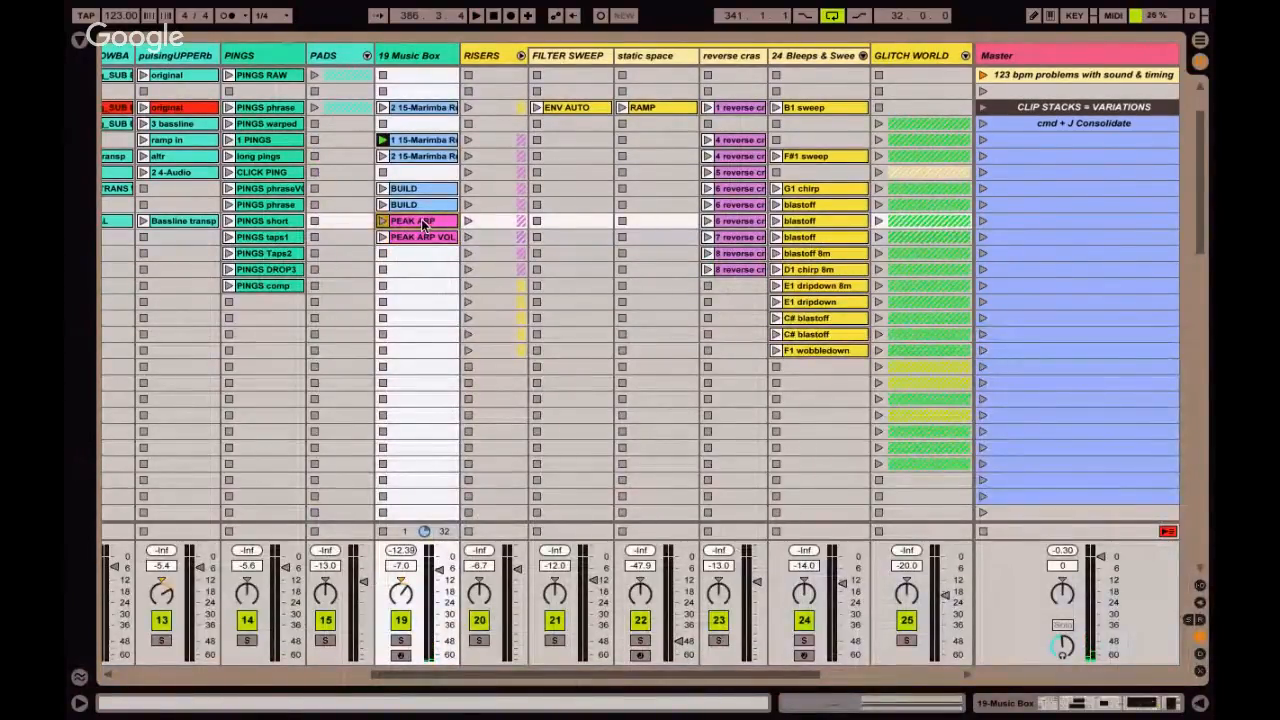
scroll(424, 222, down, 15)
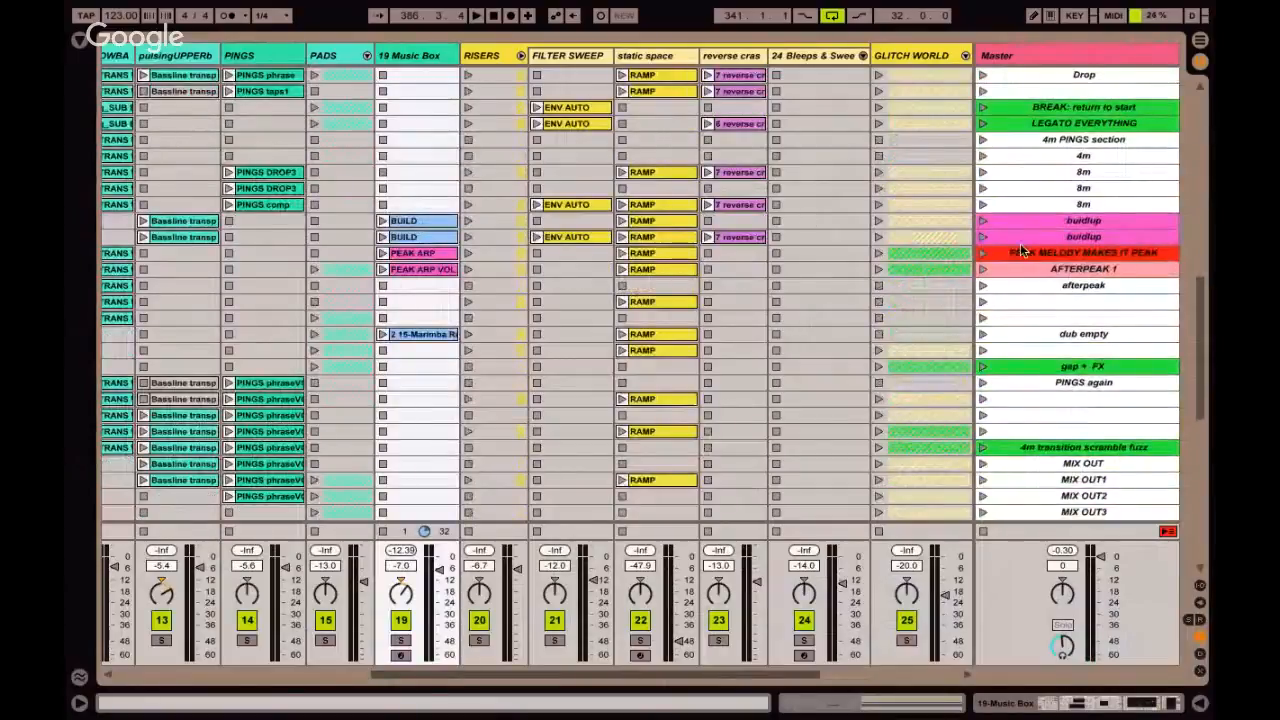
click(1022, 251)
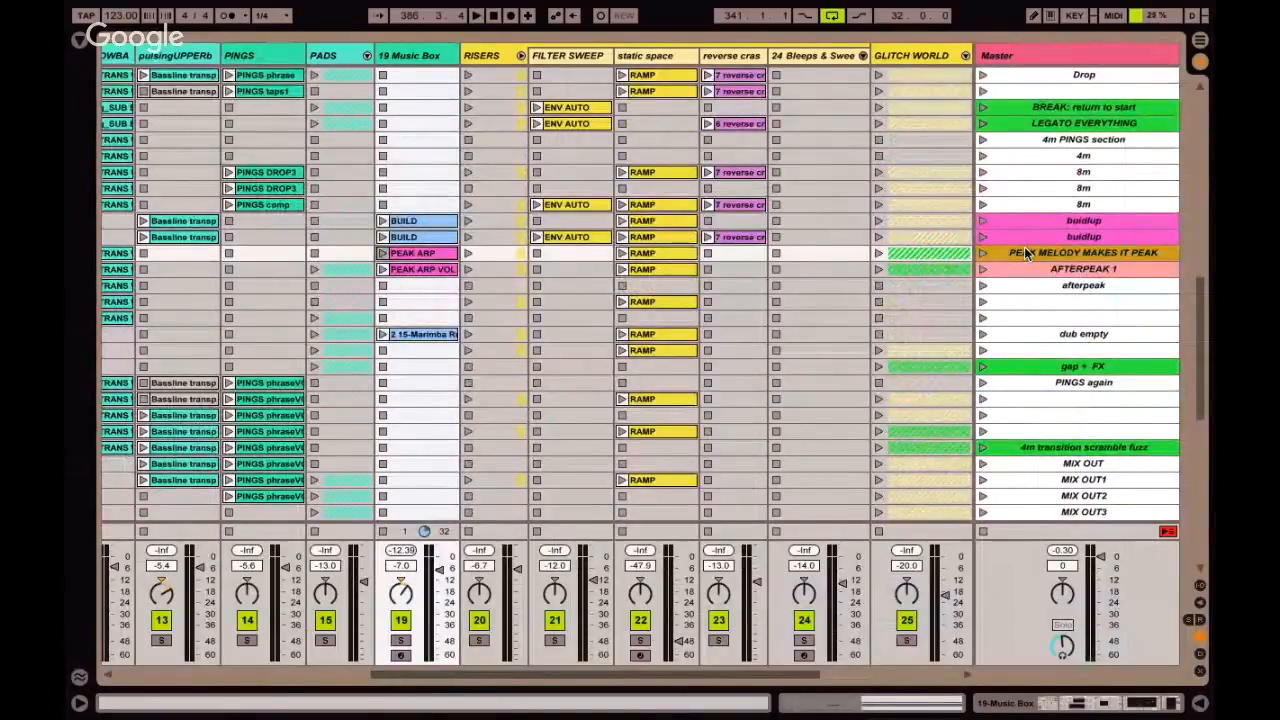
Select an empty scene in the CLIP STACKS = VARIATIONS section and stop all clips.
scroll(1025, 254, up, 6)
scroll(1025, 254, left, 2)
scroll(1025, 254, up, 8)
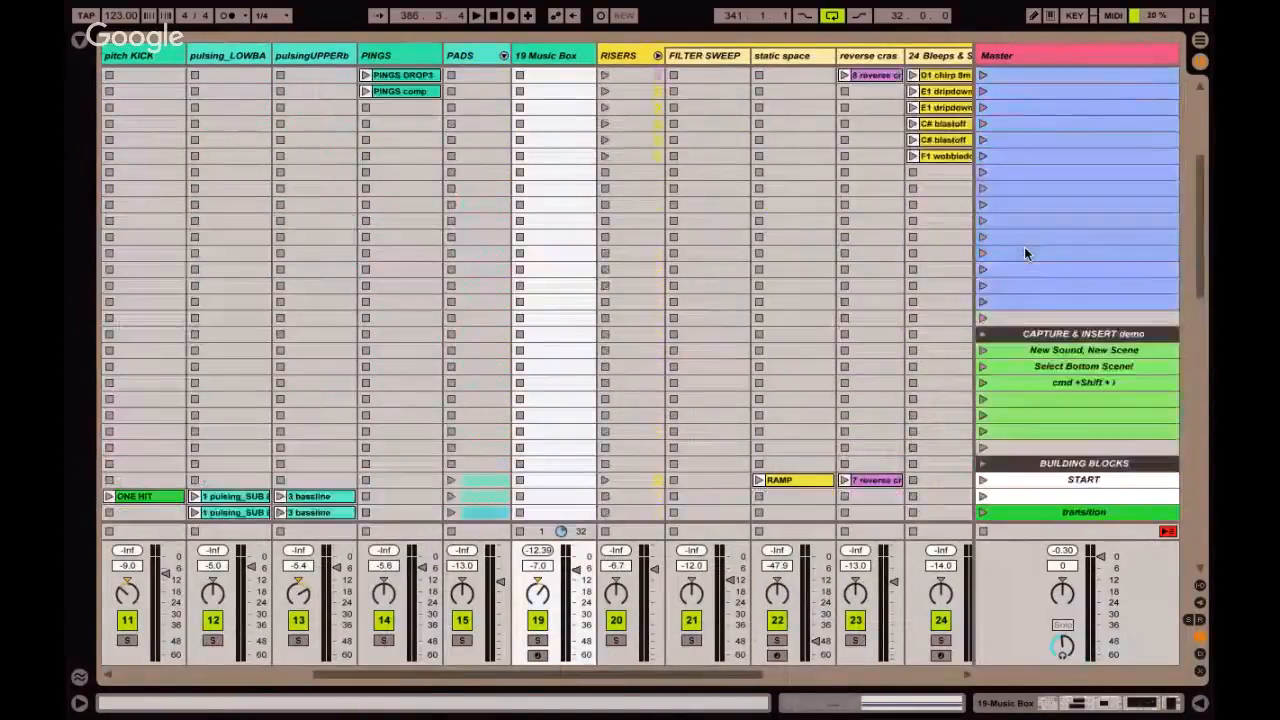
scroll(1024, 248, up, 1)
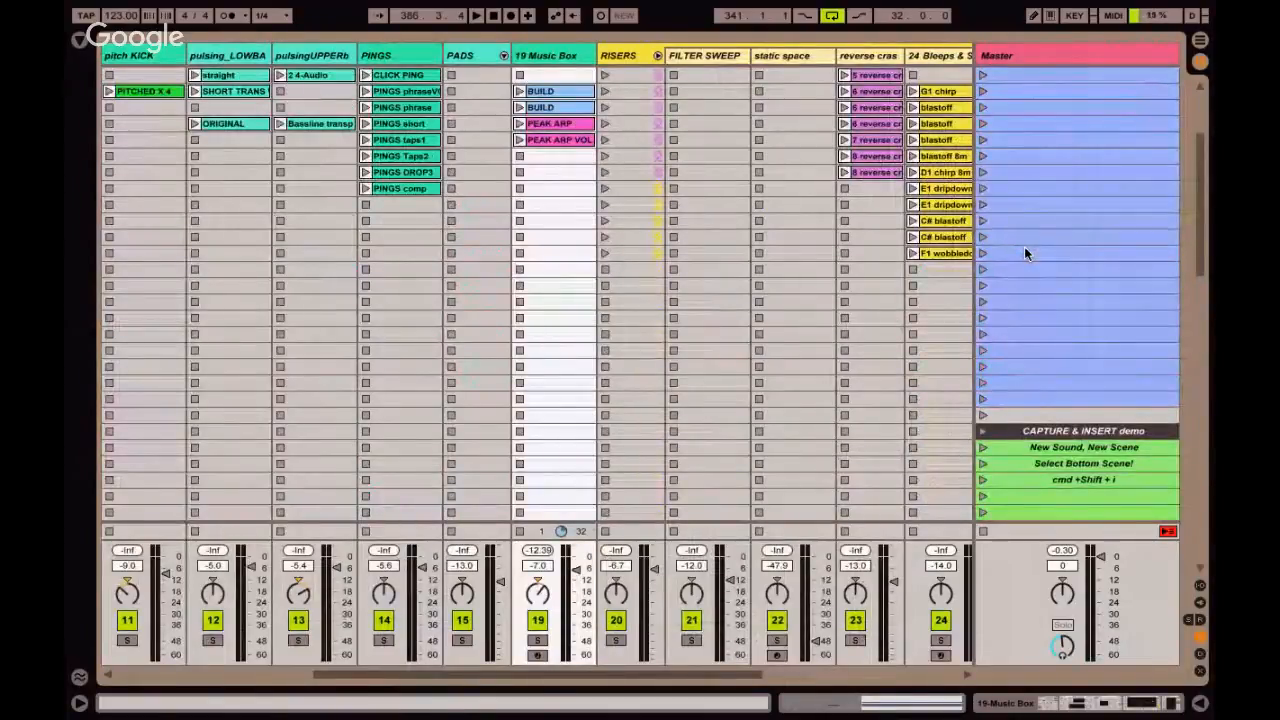
click(1024, 248)
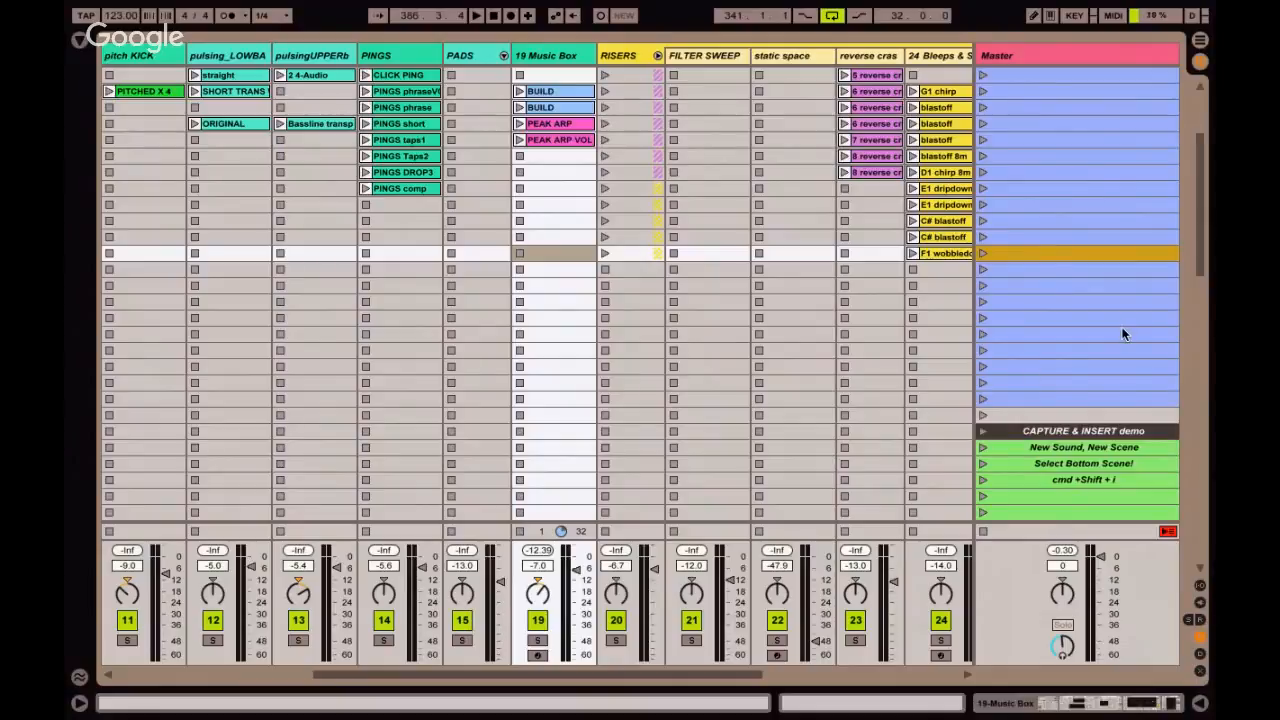
scroll(1122, 330, down, 2)
scroll(1122, 330, up, 2)
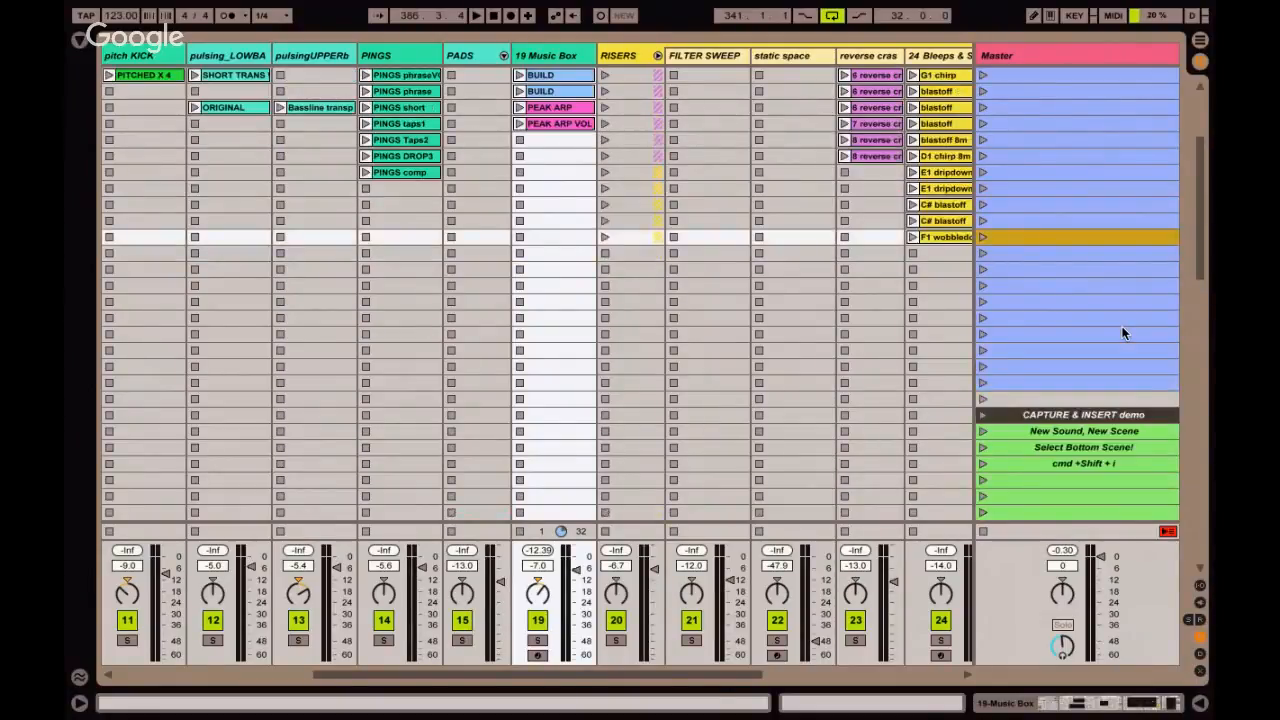
scroll(1122, 330, up, 6)
scroll(1122, 330, left, 3)
click(983, 532)
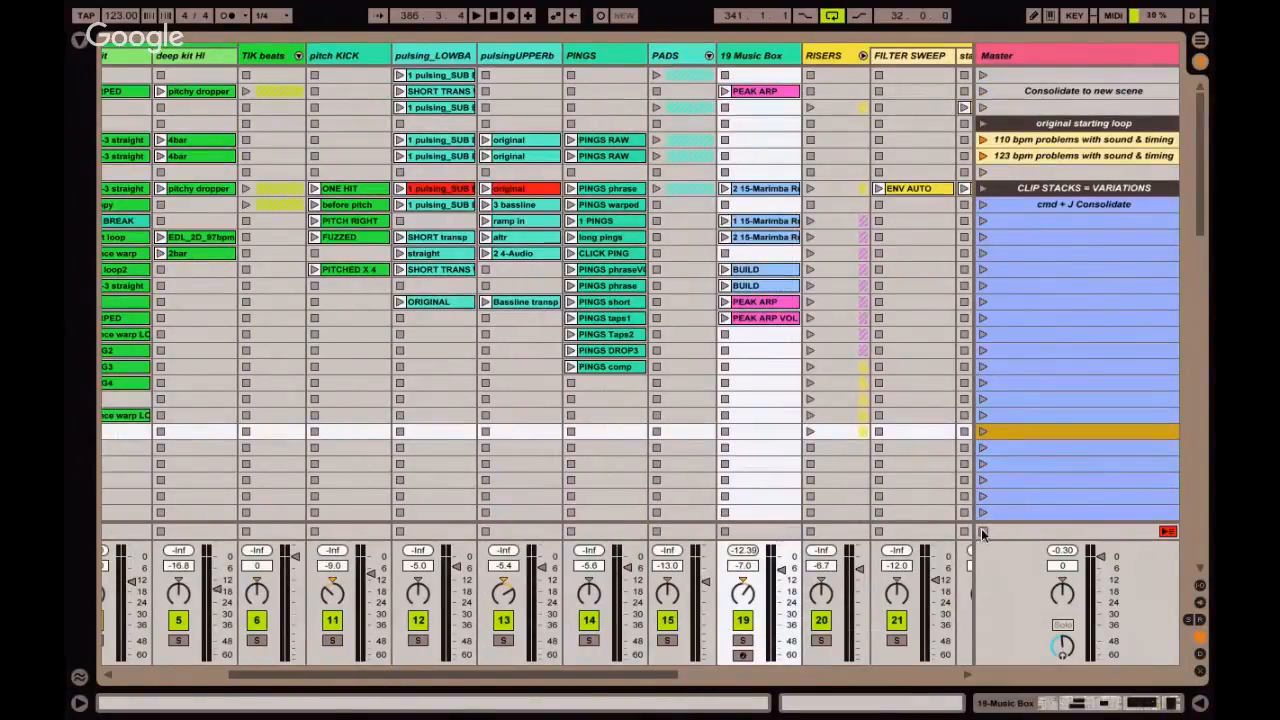
Launch the 3 bassline, QRTR NOTES and uppermost boxy kit WARPED clips to combine them, and stop all clips.
scroll(513, 319, left, 4)
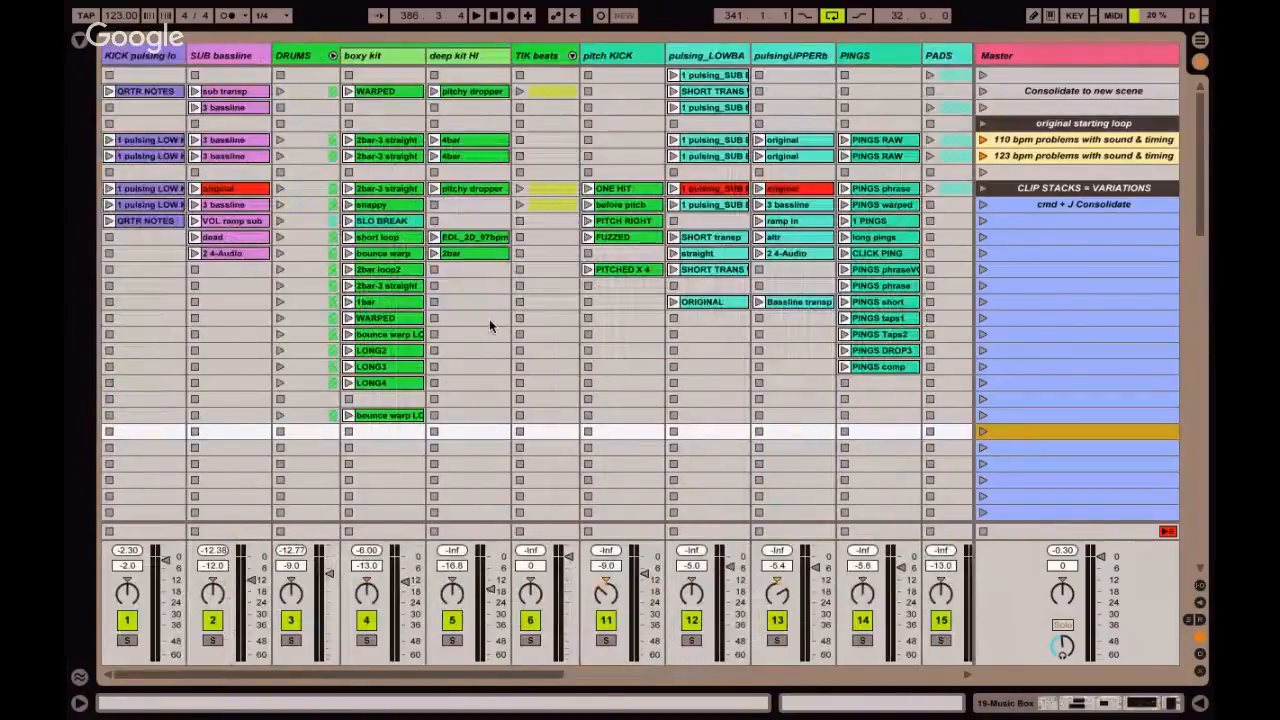
click(195, 205)
click(108, 221)
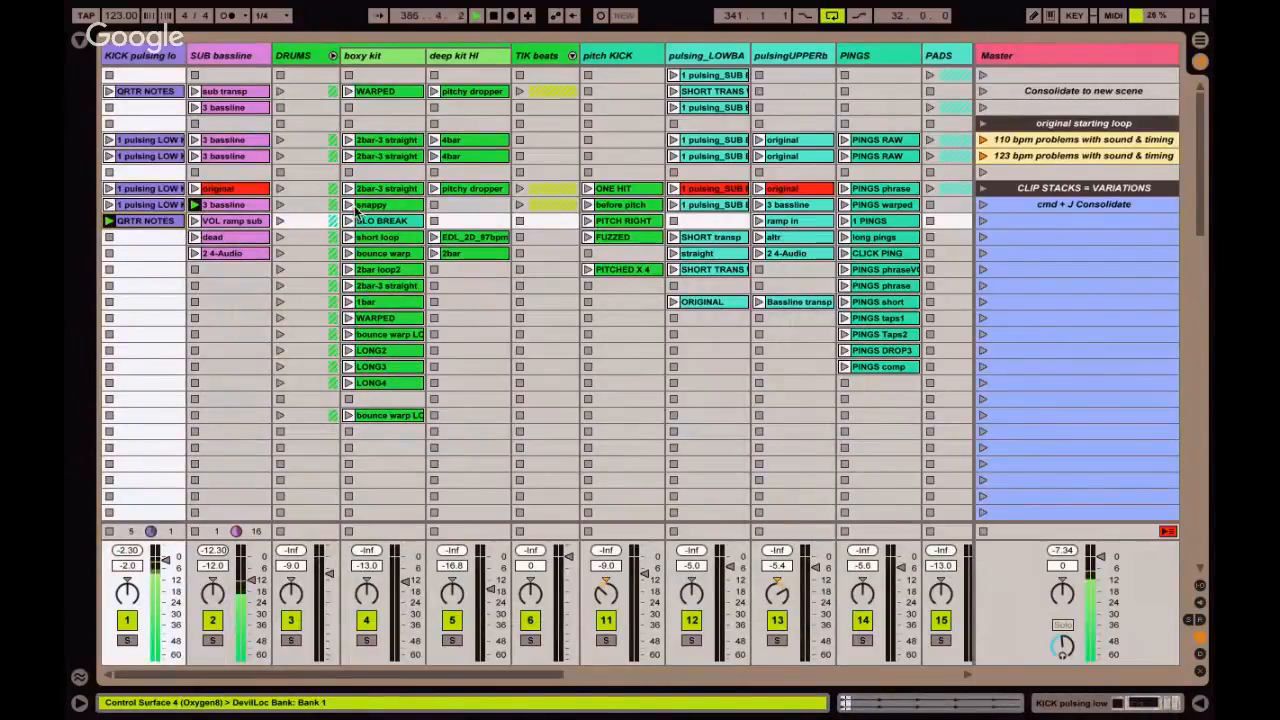
click(348, 92)
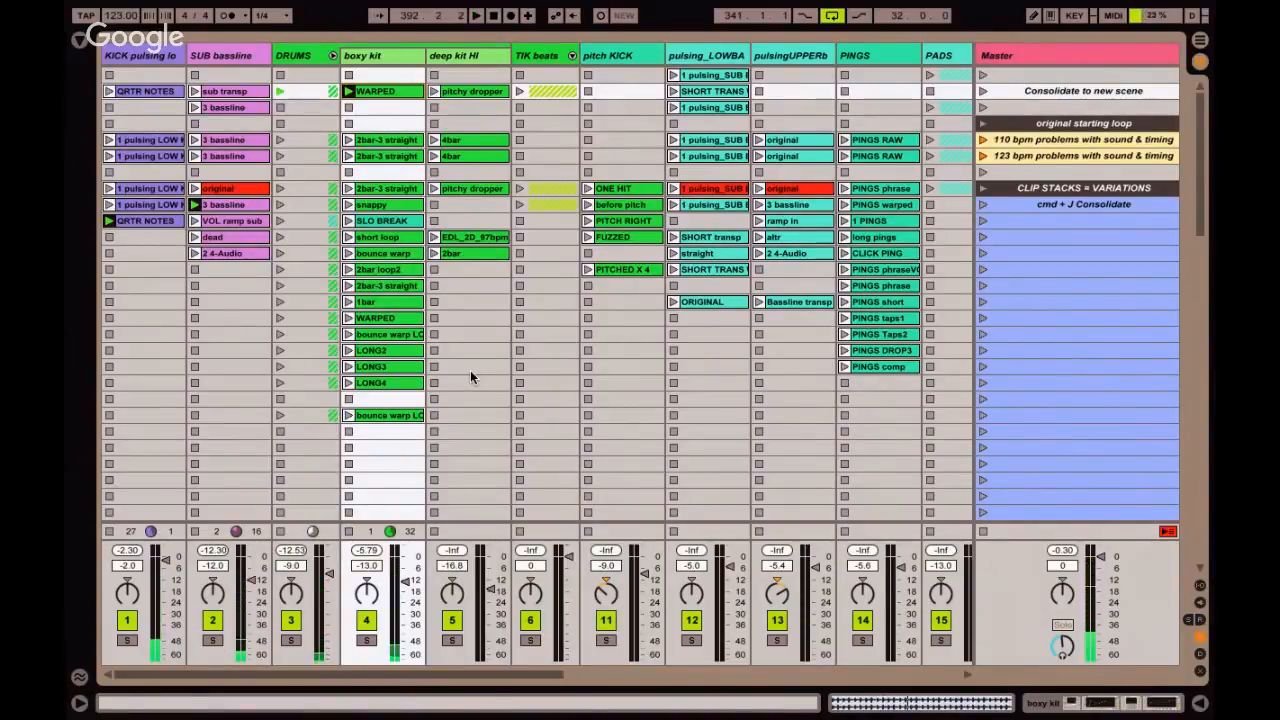
click(982, 532)
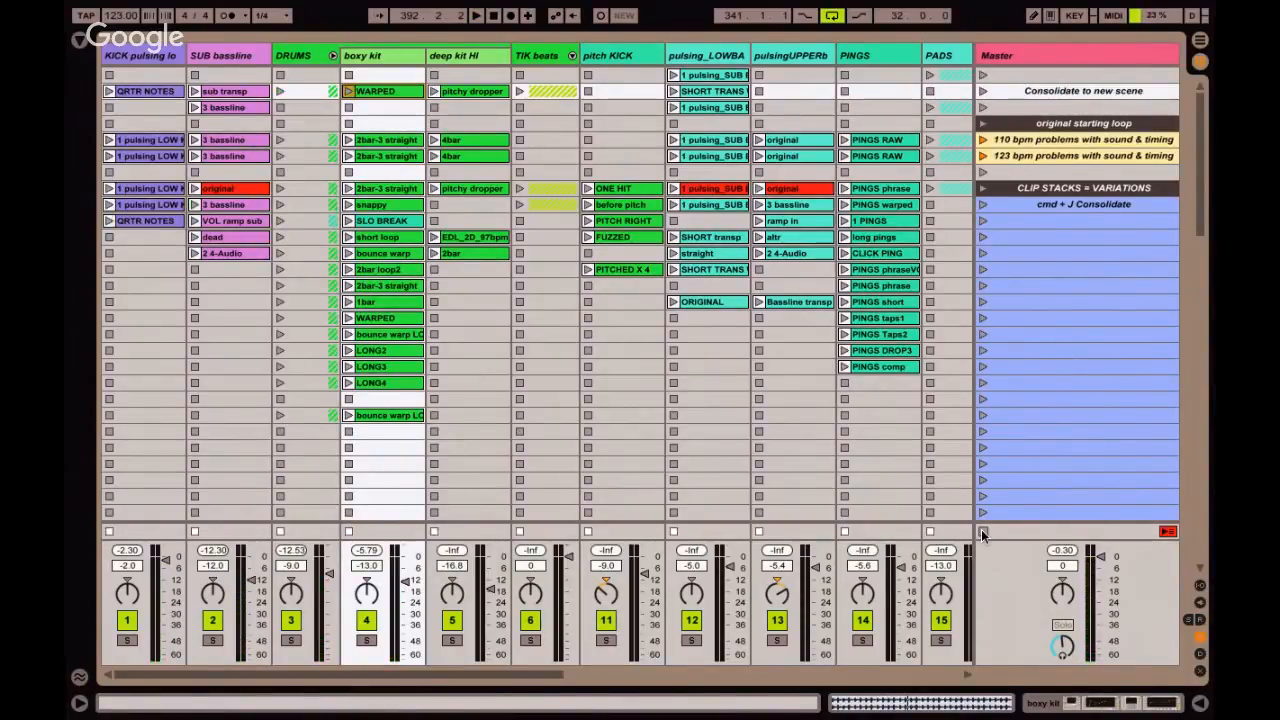
Highlight the block of clip stacks from KICK to PINGS, and single out the uppermost WARPED clip in boxy kit.
click(477, 170)
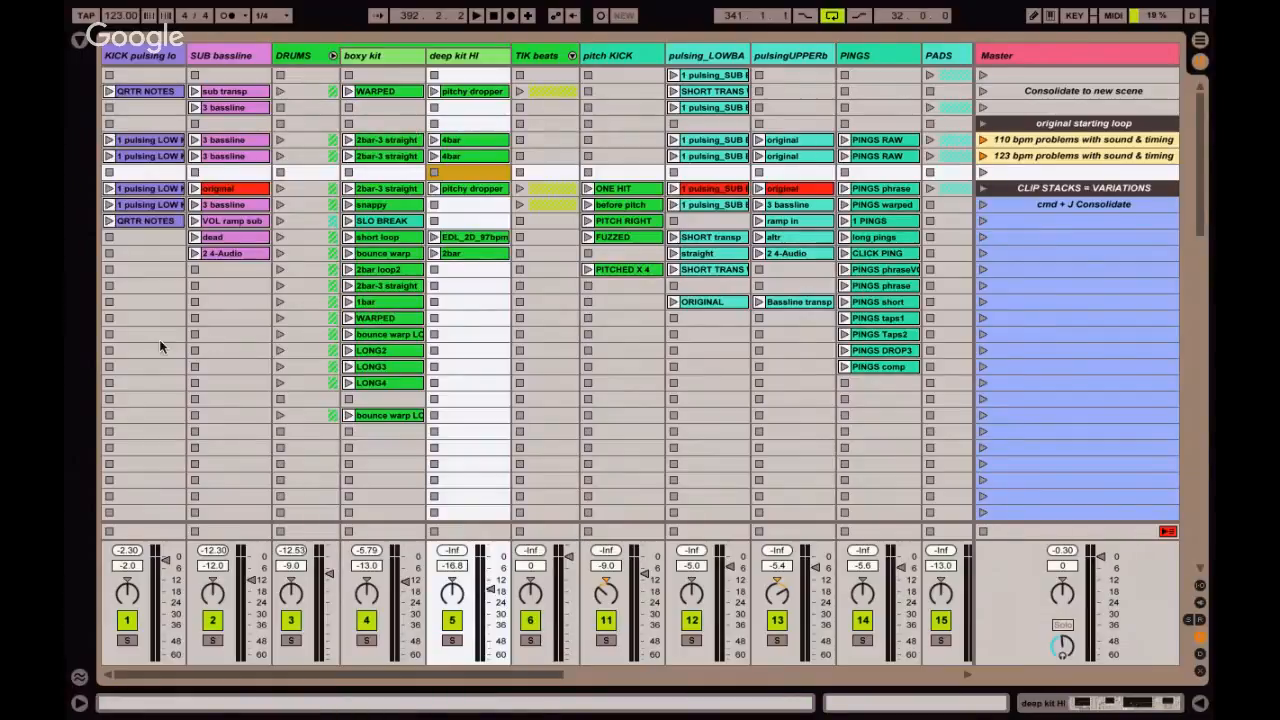
drag(160, 346, 854, 61)
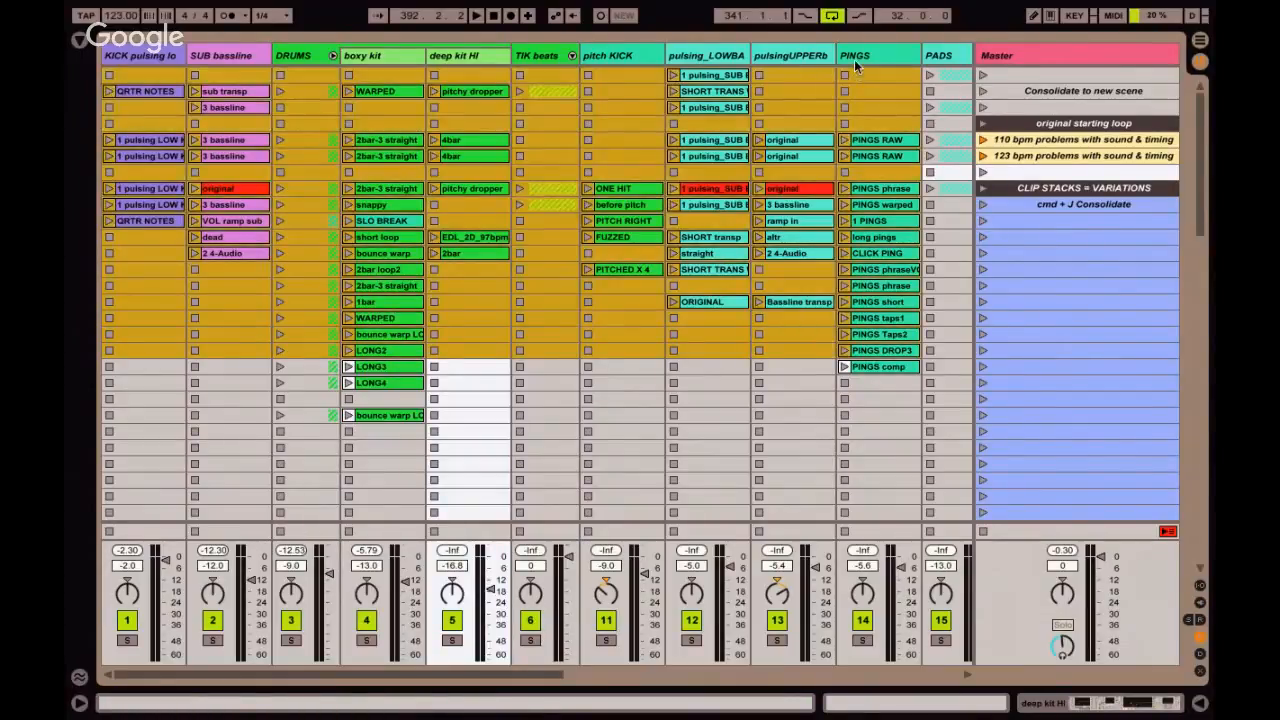
click(787, 96)
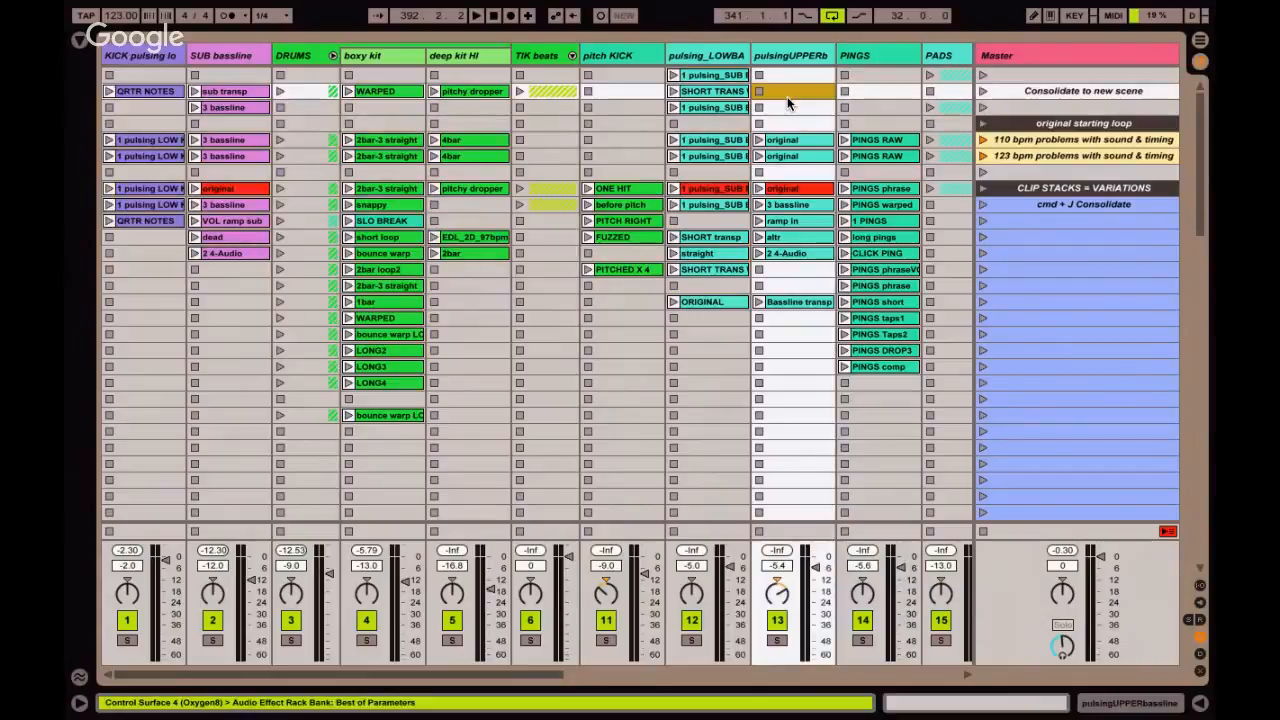
click(379, 89)
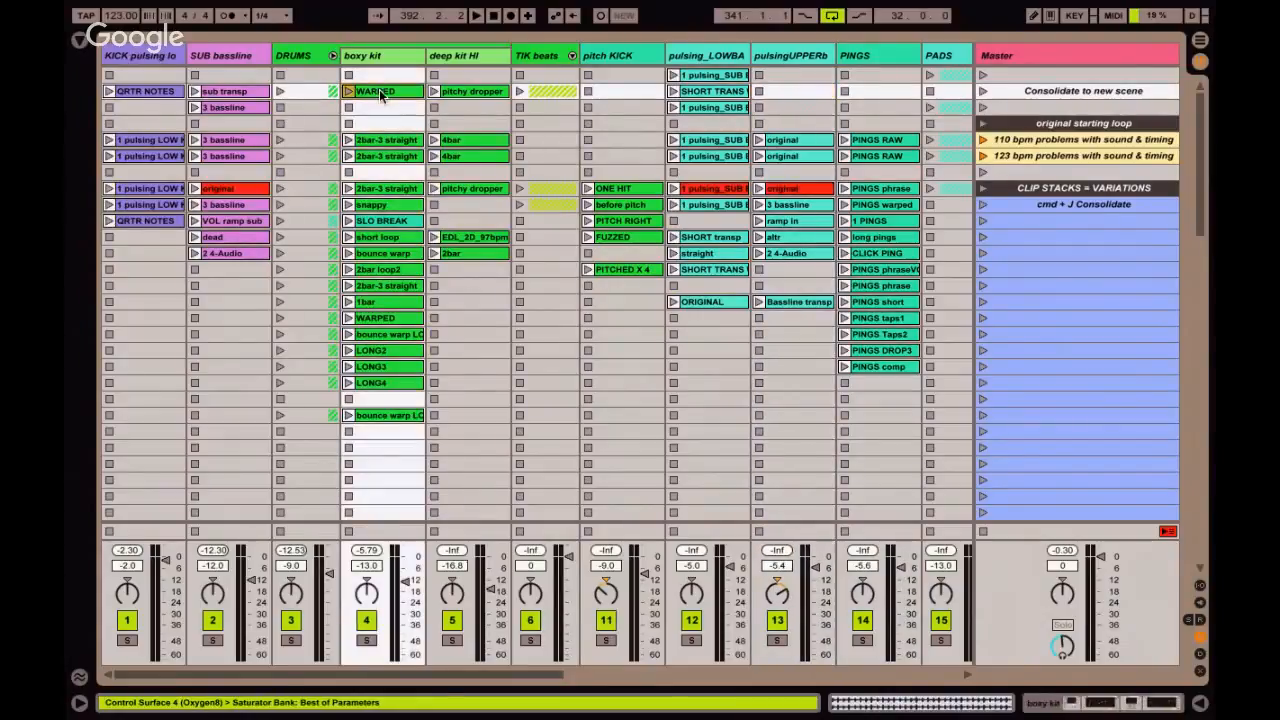
Launch the KICK QRTR NOTES clip with the red SUB bassline original and the uppermost boxy kit WARPED clip.
click(109, 220)
click(195, 188)
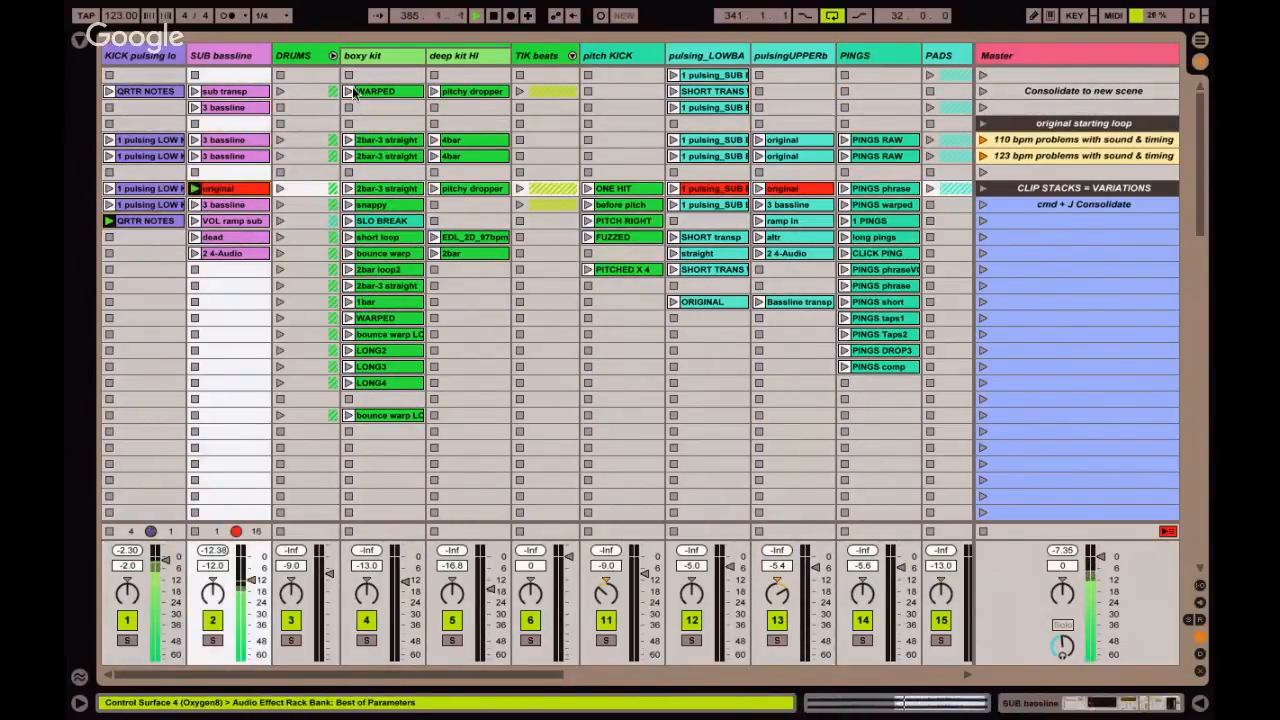
click(352, 91)
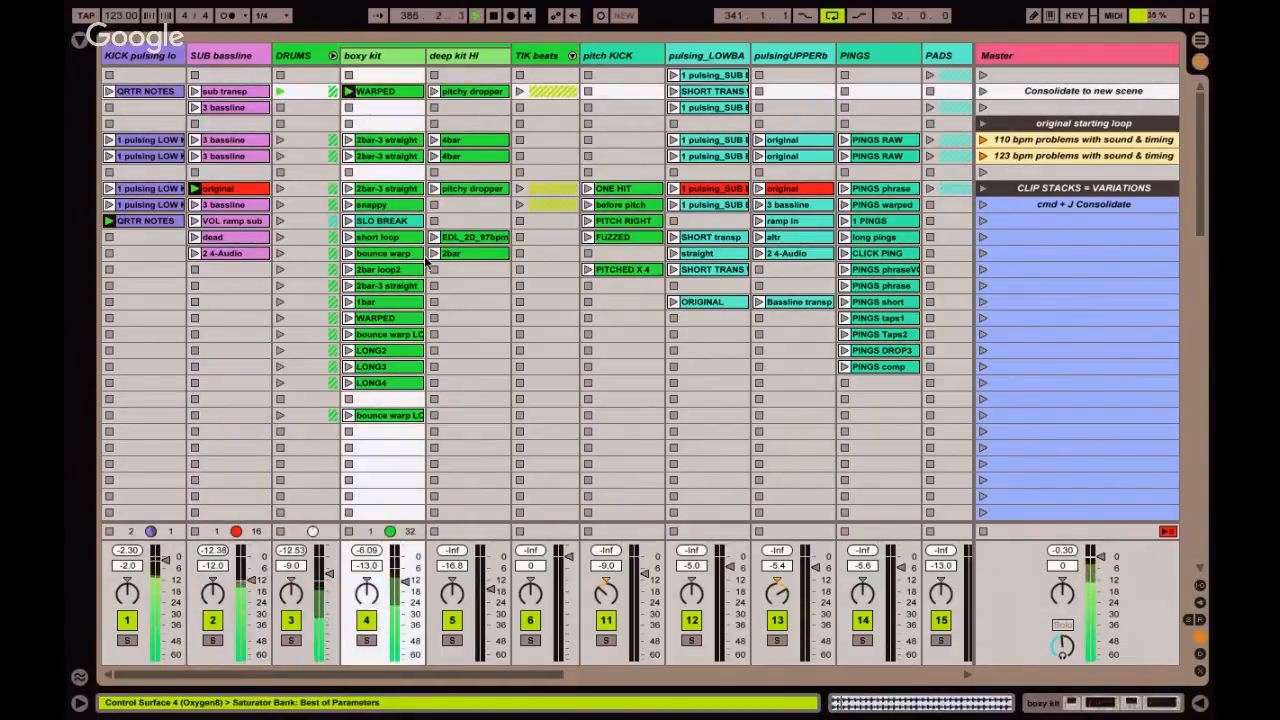
Capture the playing clips into a new scene inserted directly below the CAPTURE & INSERT demo scene.
scroll(783, 345, down, 6)
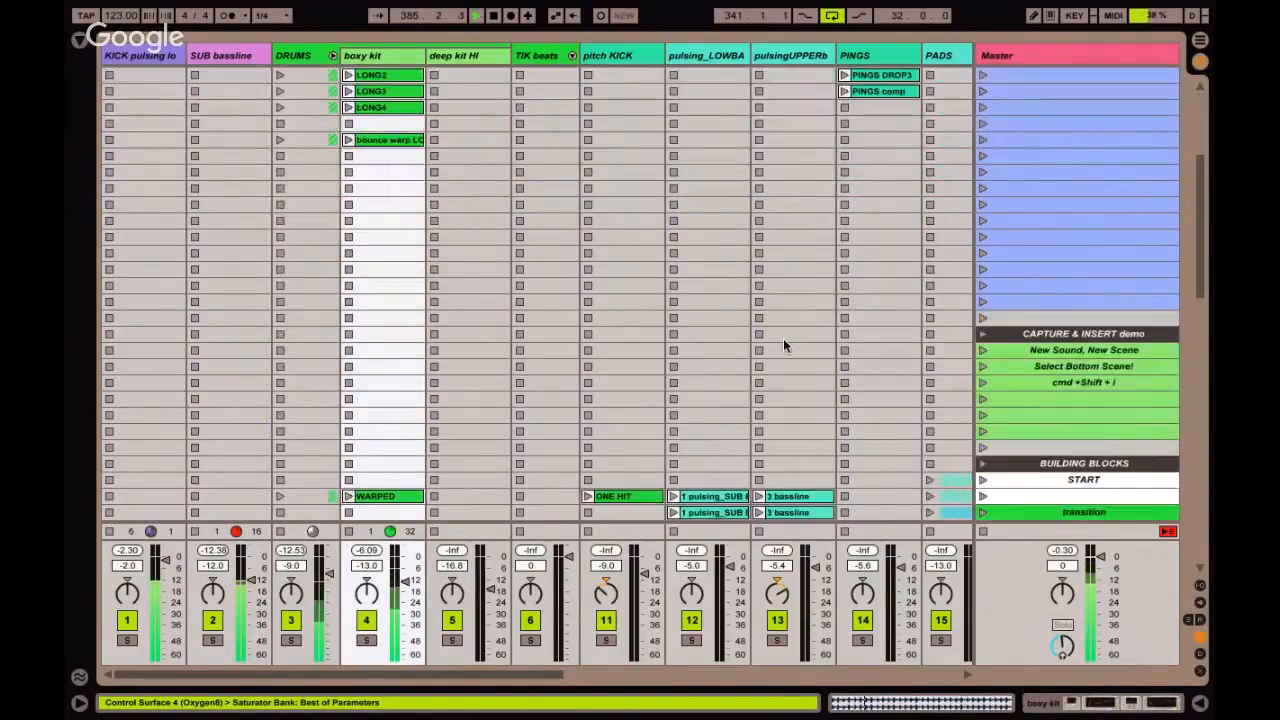
click(1009, 338)
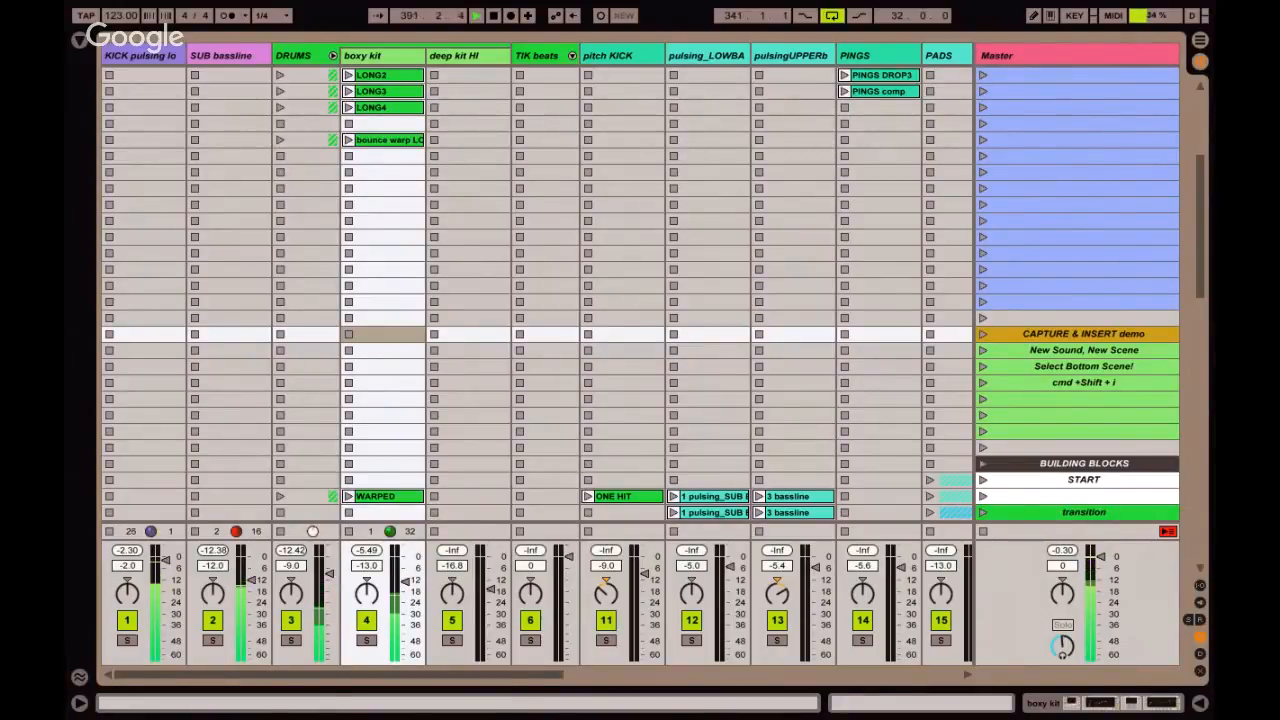
key(super+shift+i)
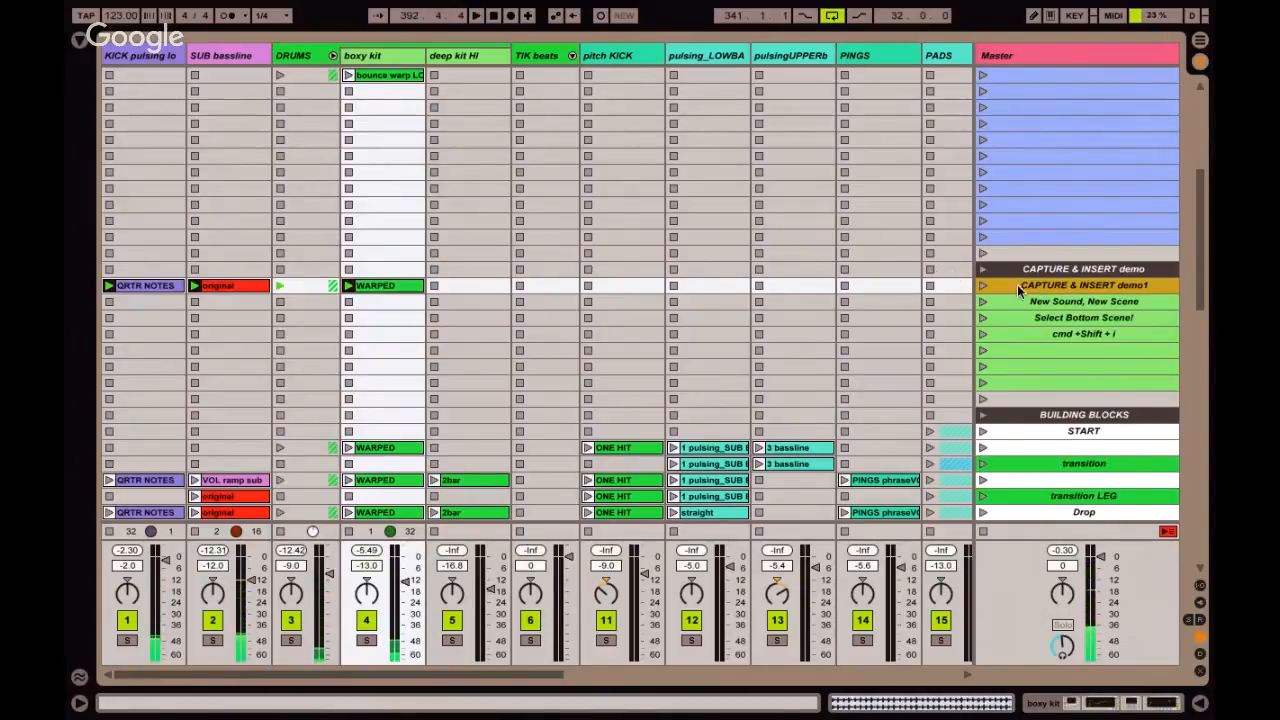
Go through the captured scene's QRTR NOTES, original and WARPED clips by selecting each one.
click(145, 288)
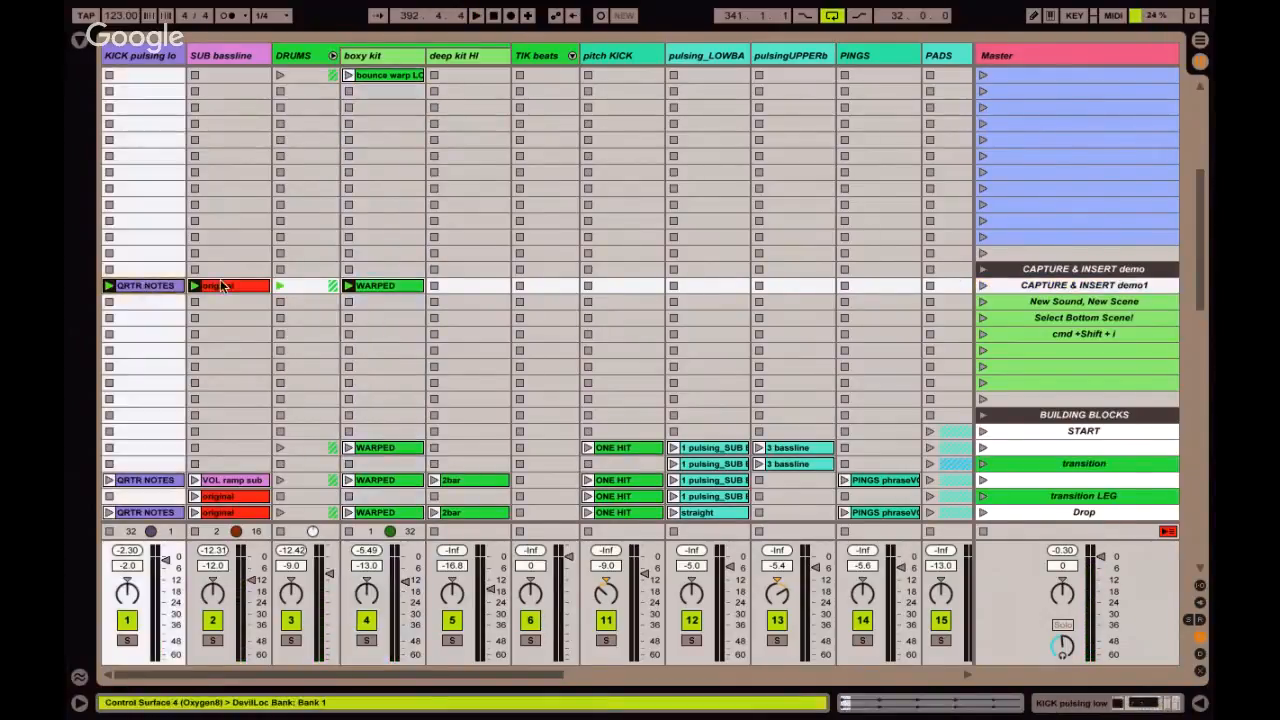
click(224, 286)
click(382, 286)
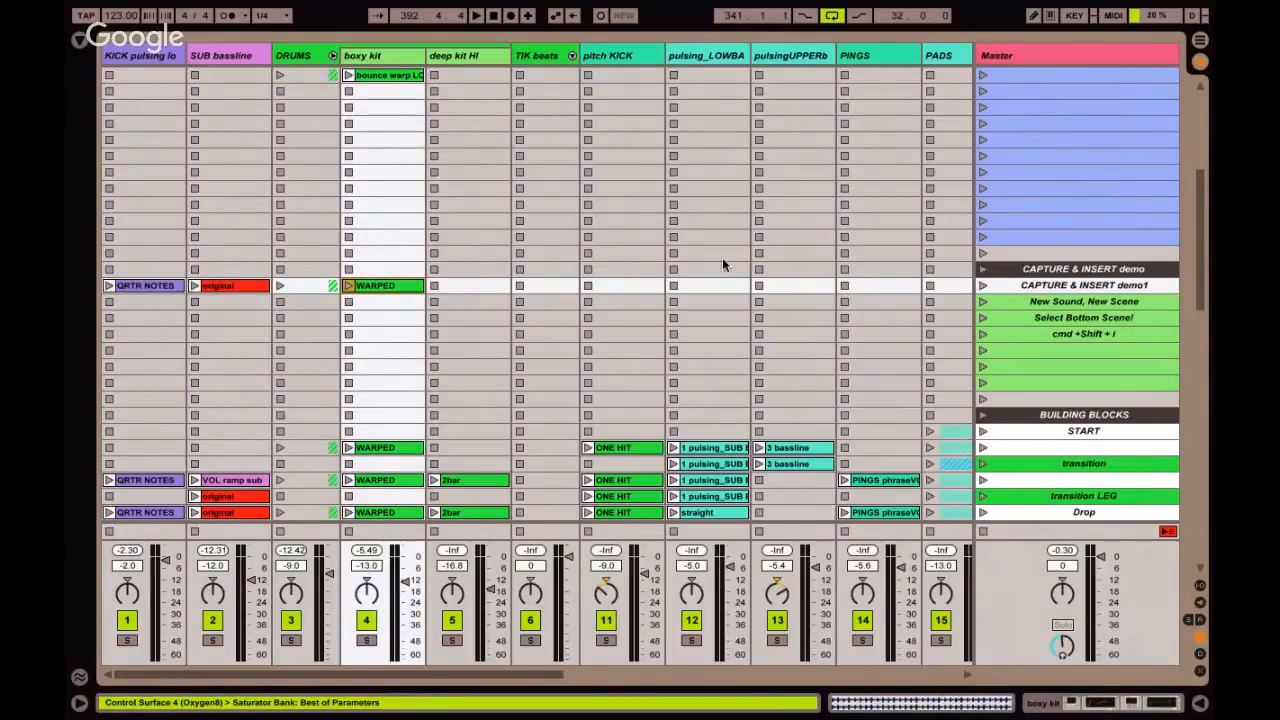
Select the CAPTURE & INSERT demo1 scene and launch it to play its captured clips together.
scroll(720, 225, up, 10)
scroll(719, 256, down, 10)
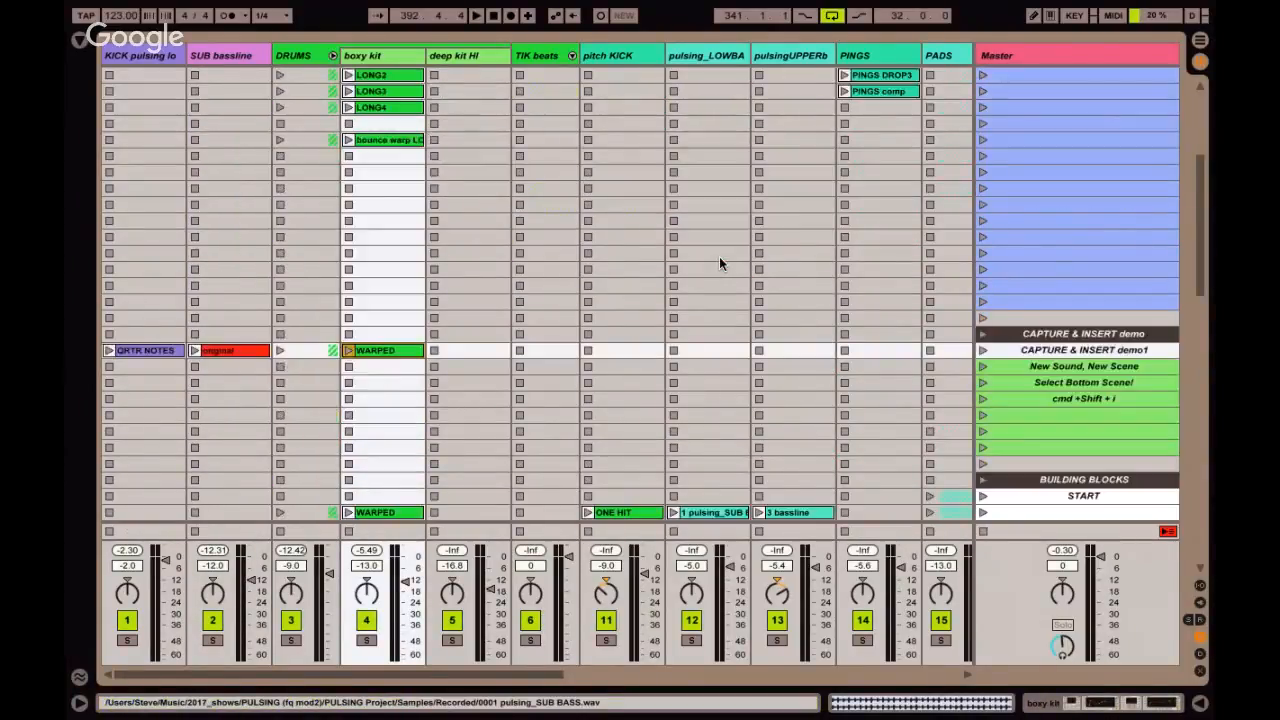
click(1066, 220)
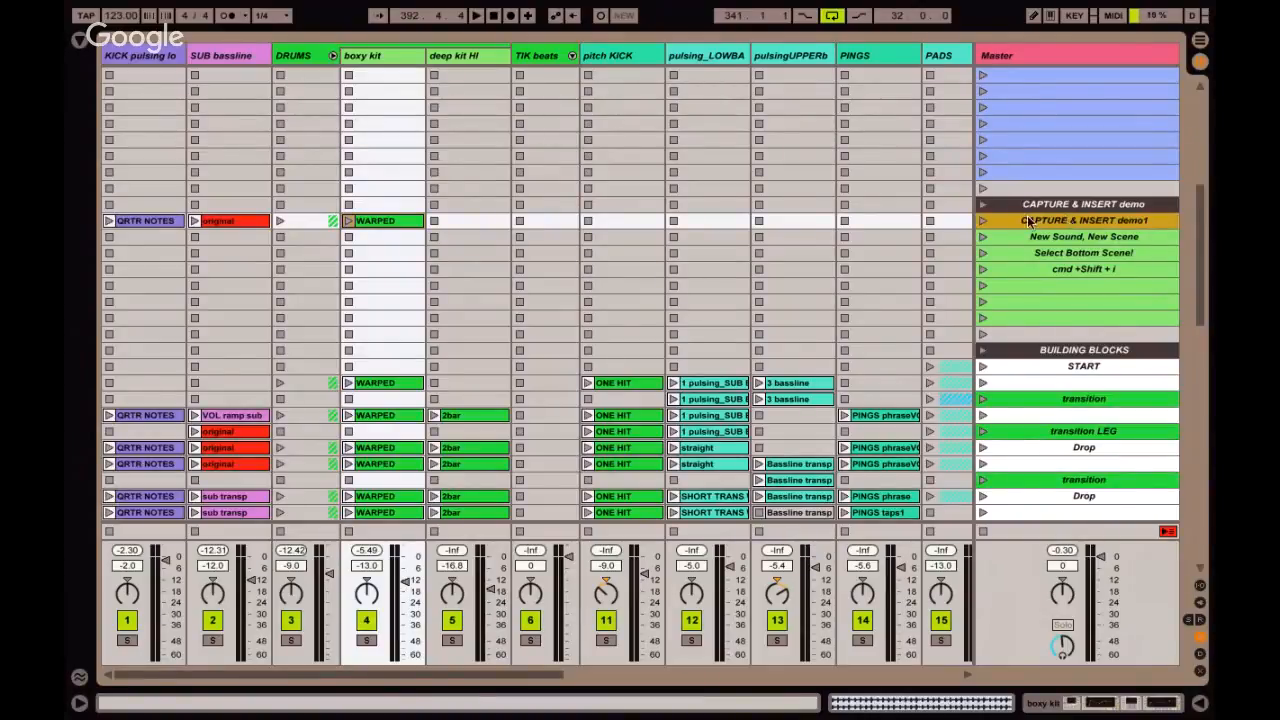
click(982, 221)
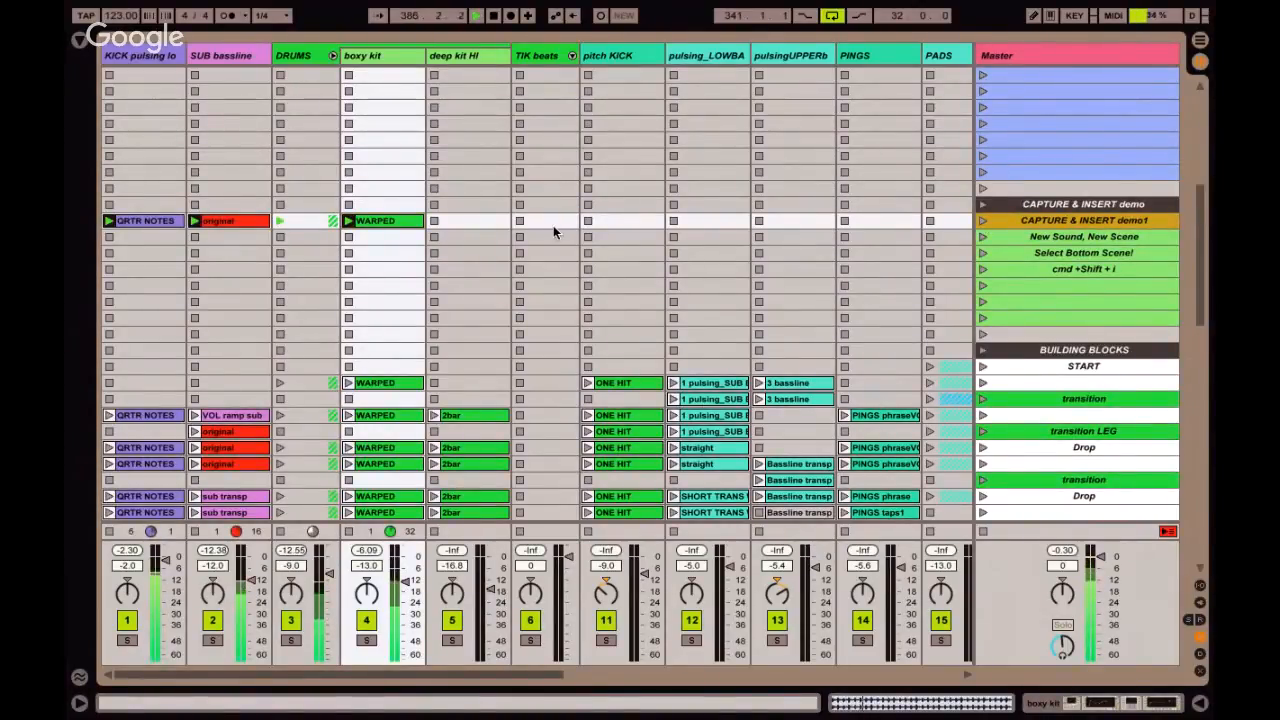
Layer the deep kit HI 4bar clip from the 110 bpm scene over the playing captured scene.
scroll(553, 228, up, 3)
scroll(553, 225, up, 10)
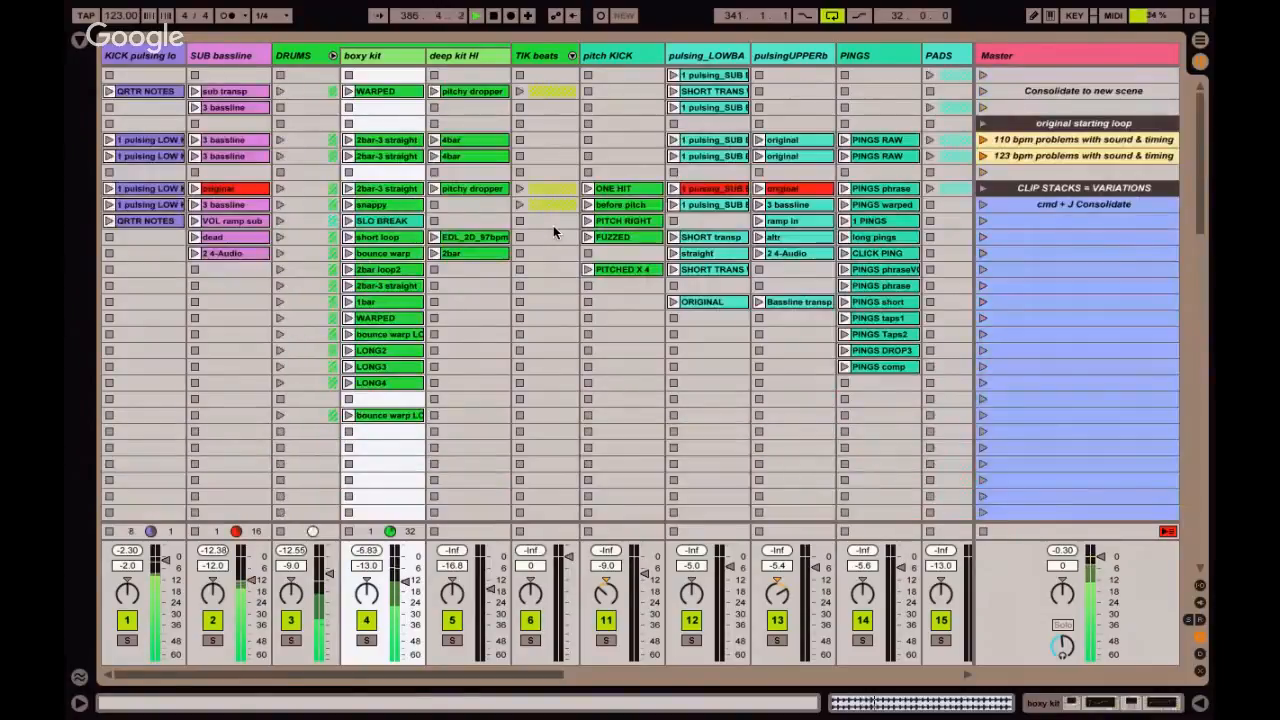
click(435, 140)
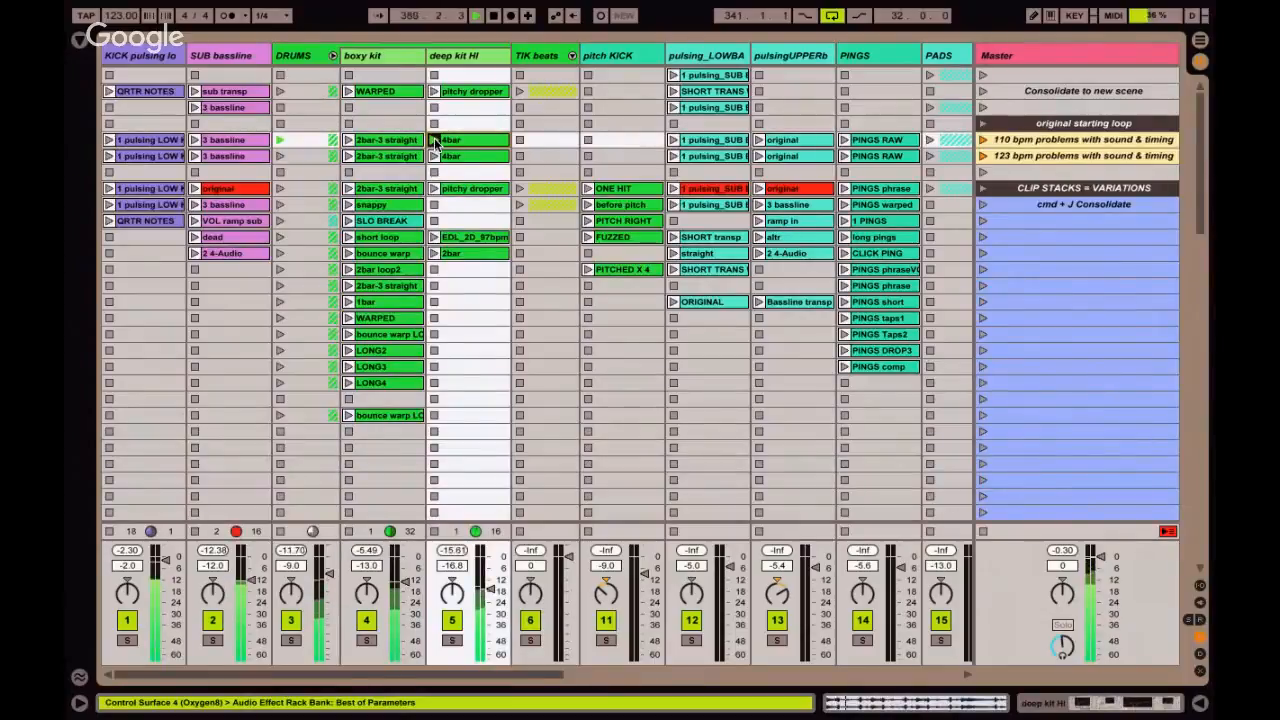
scroll(493, 240, down, 10)
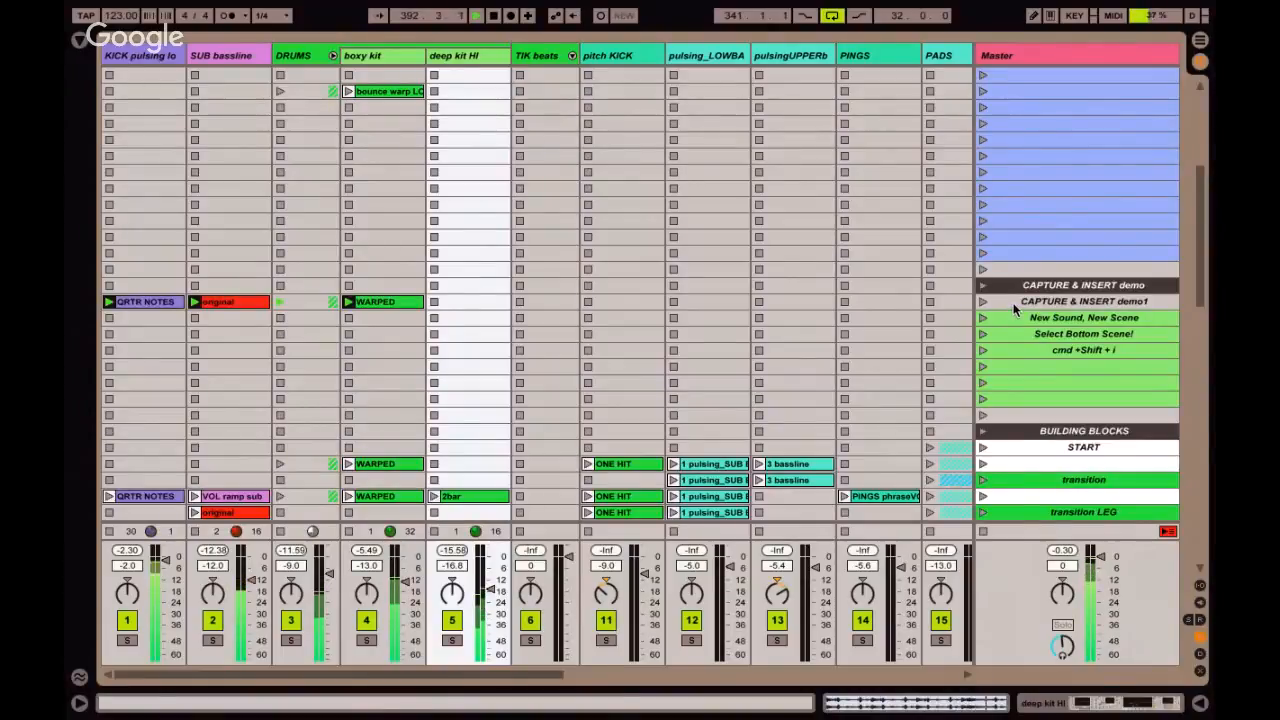
Capture the playing clips, including the deep kit HI 4bar clip, into a new scene directly below CAPTURE & INSERT demo1.
scroll(1008, 281, up, 3)
scroll(1006, 273, up, 6)
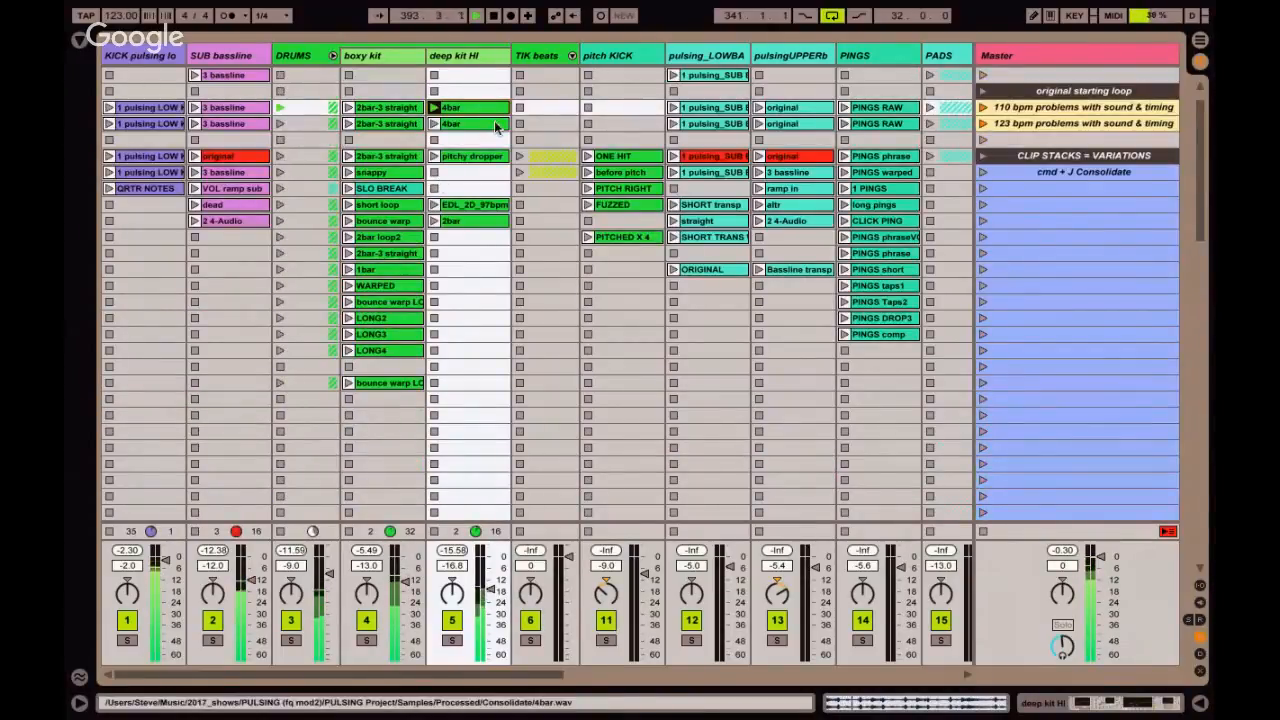
click(535, 98)
click(604, 106)
scroll(604, 106, down, 9)
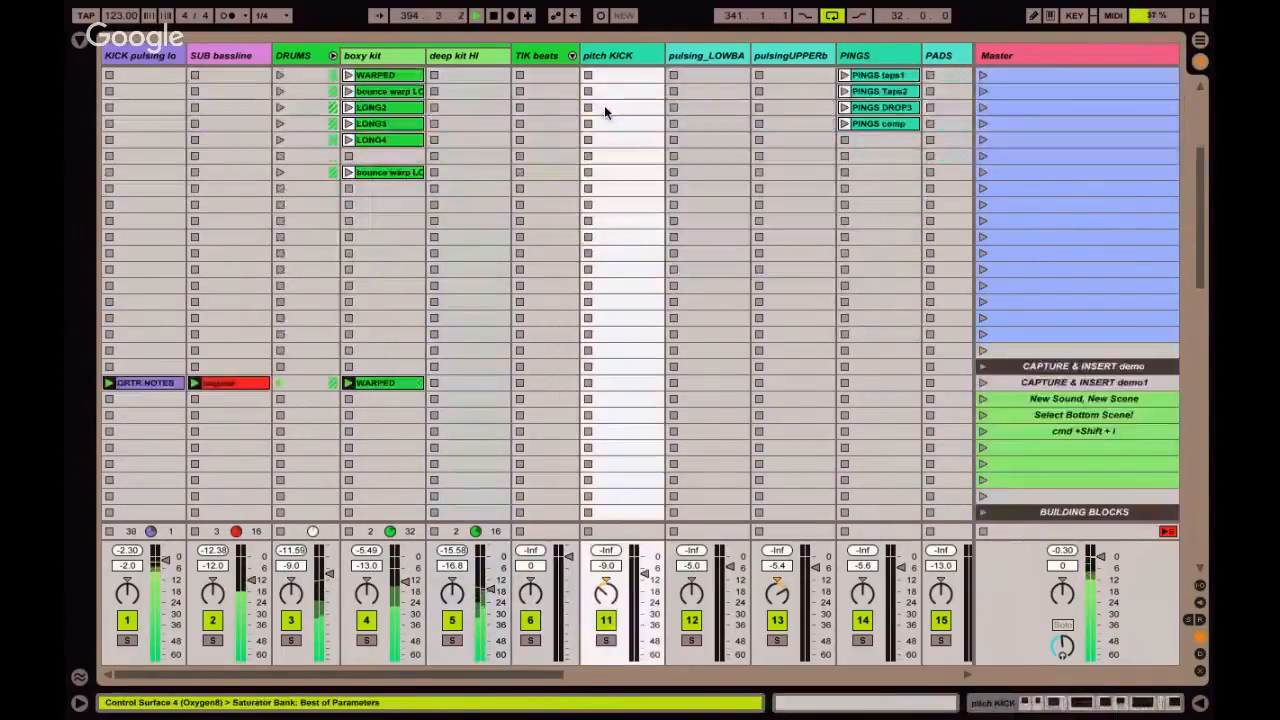
scroll(604, 105, down, 1)
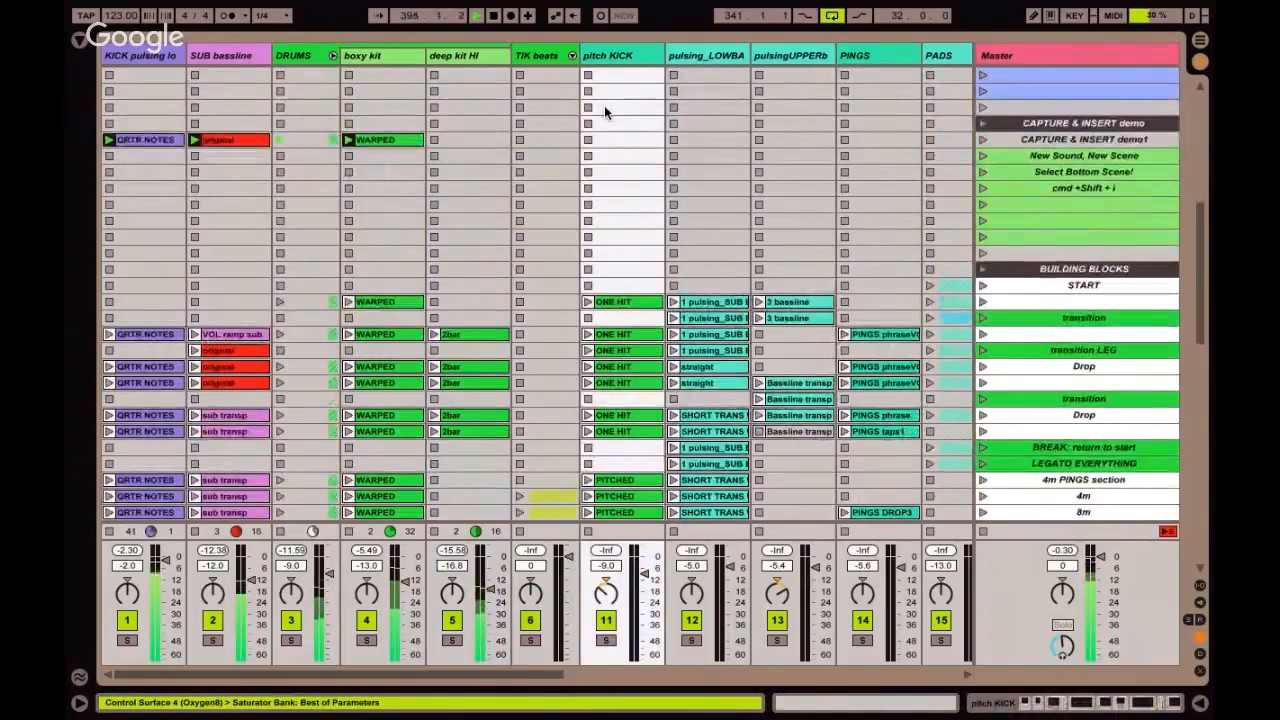
click(1030, 140)
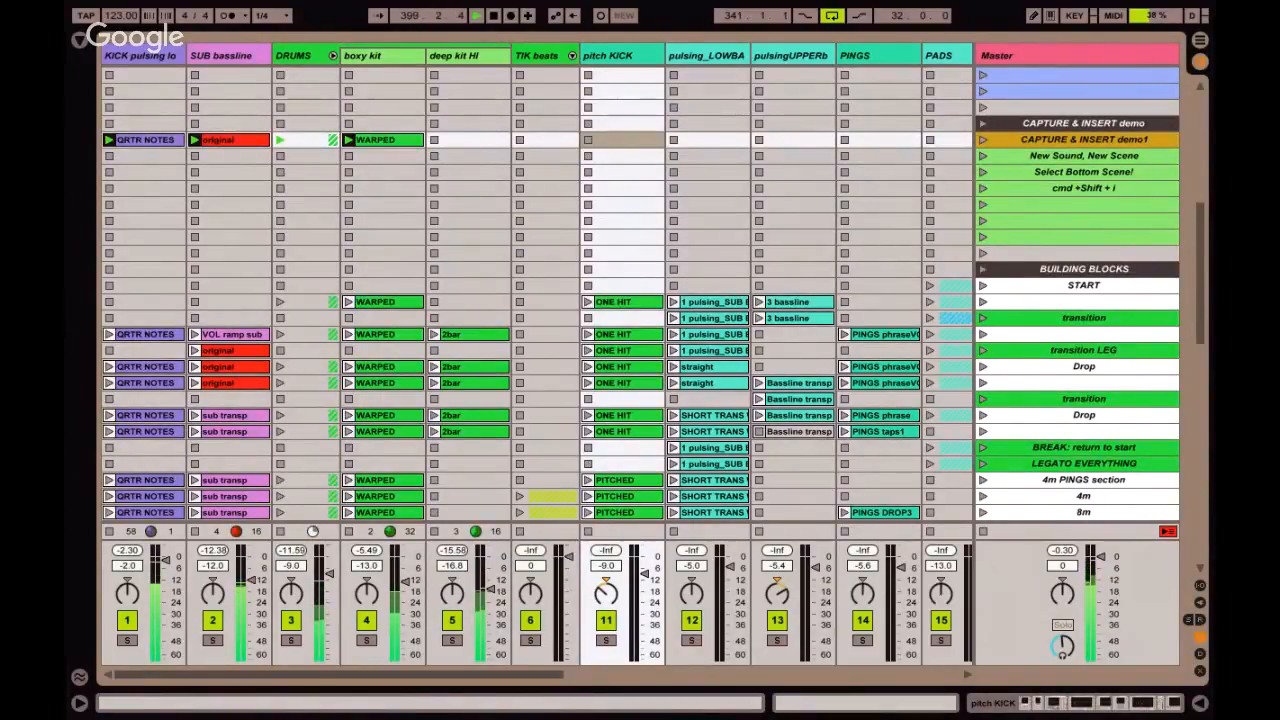
key(super+shift+i)
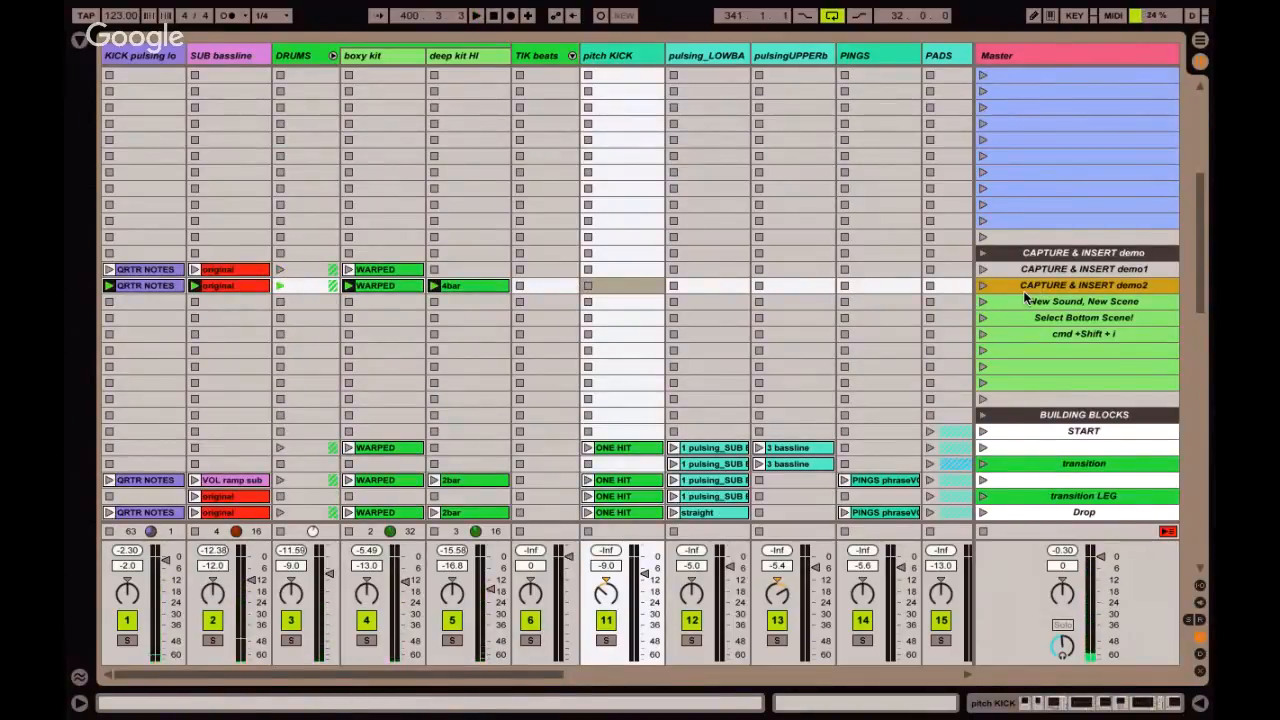
Layer the pitch KICK track's ONE HIT clip from the clip stacks over the playing scene.
scroll(556, 221, up, 10)
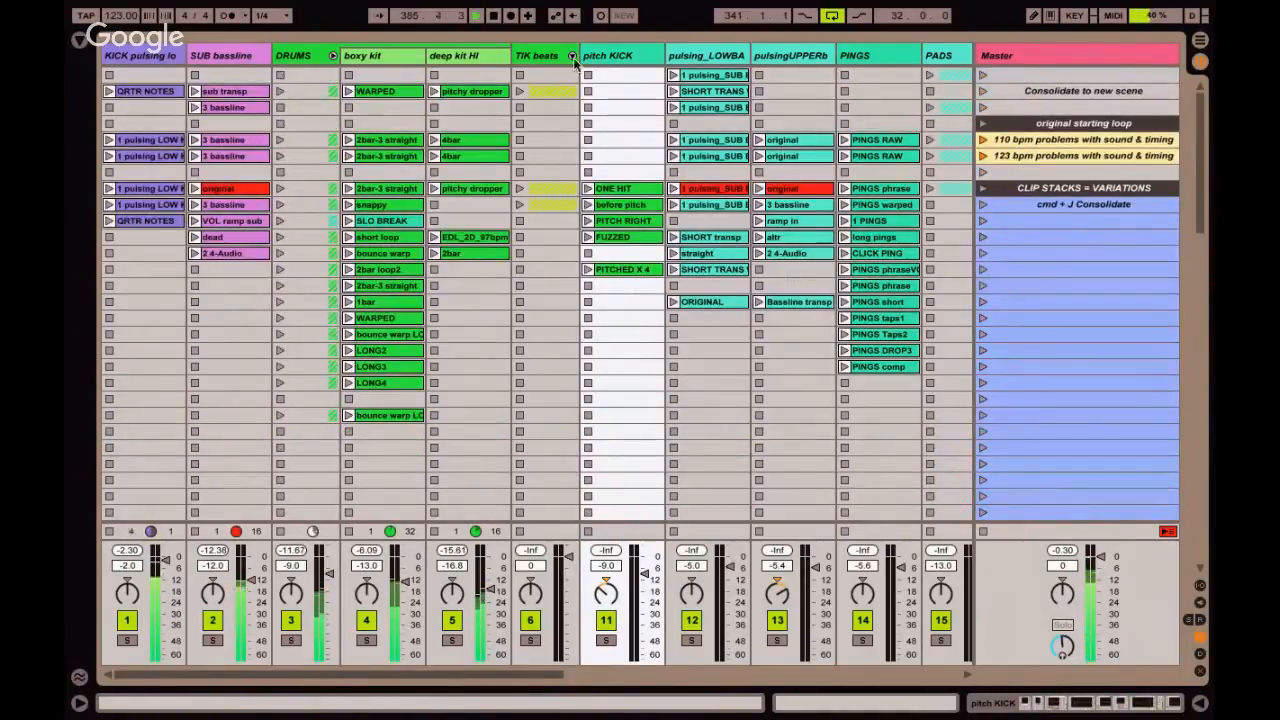
click(573, 56)
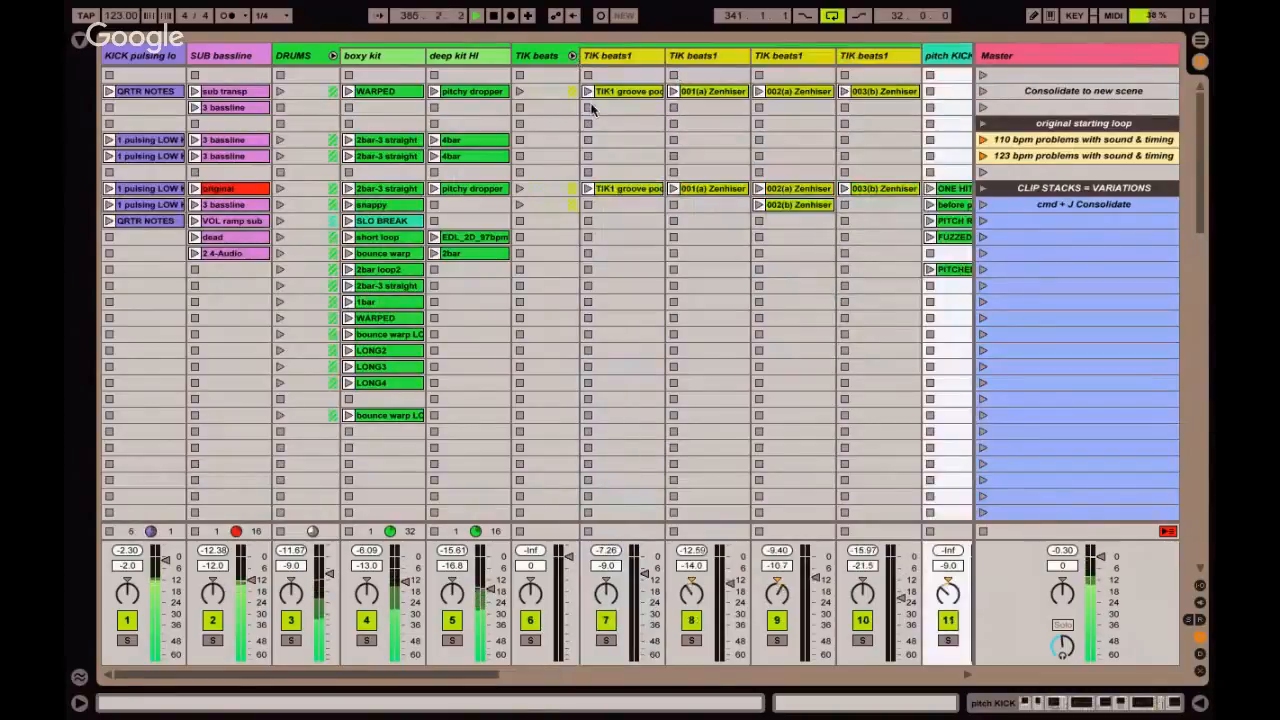
click(573, 56)
click(624, 191)
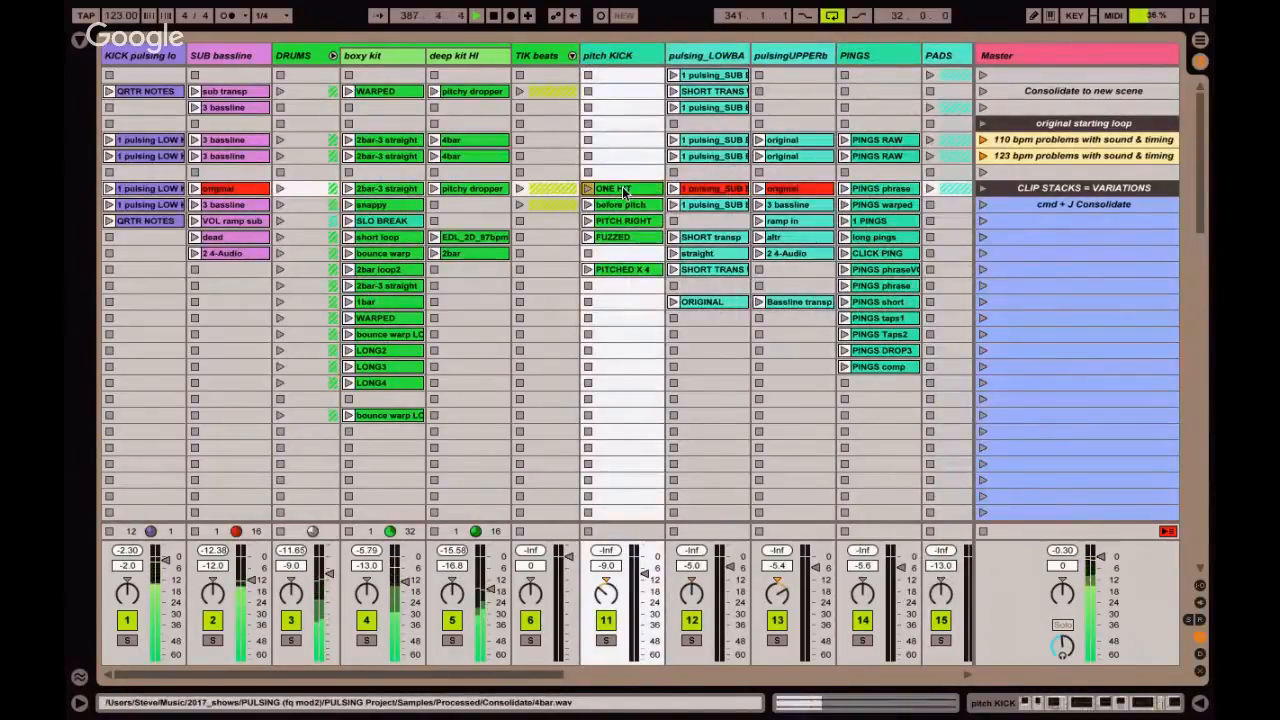
click(588, 189)
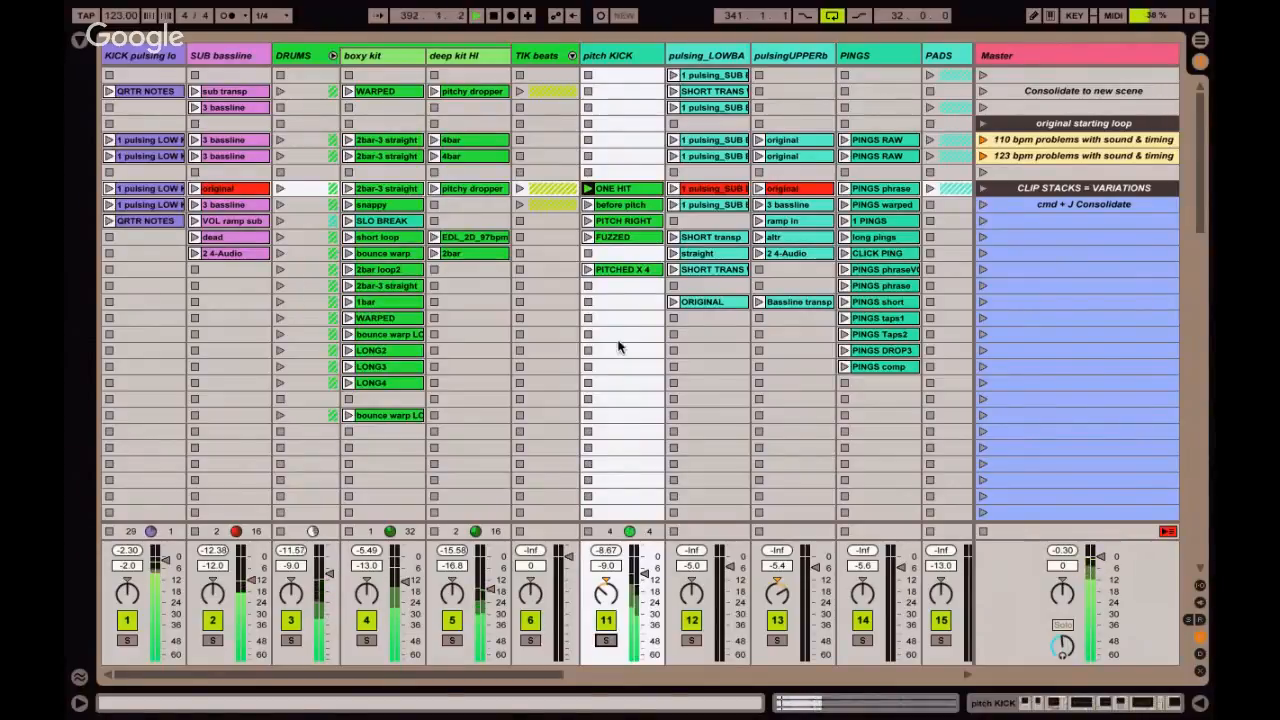
Capture the playing clips below the CLIP STACKS = VARIATIONS scene to demonstrate inserting at the wrong location.
click(1044, 195)
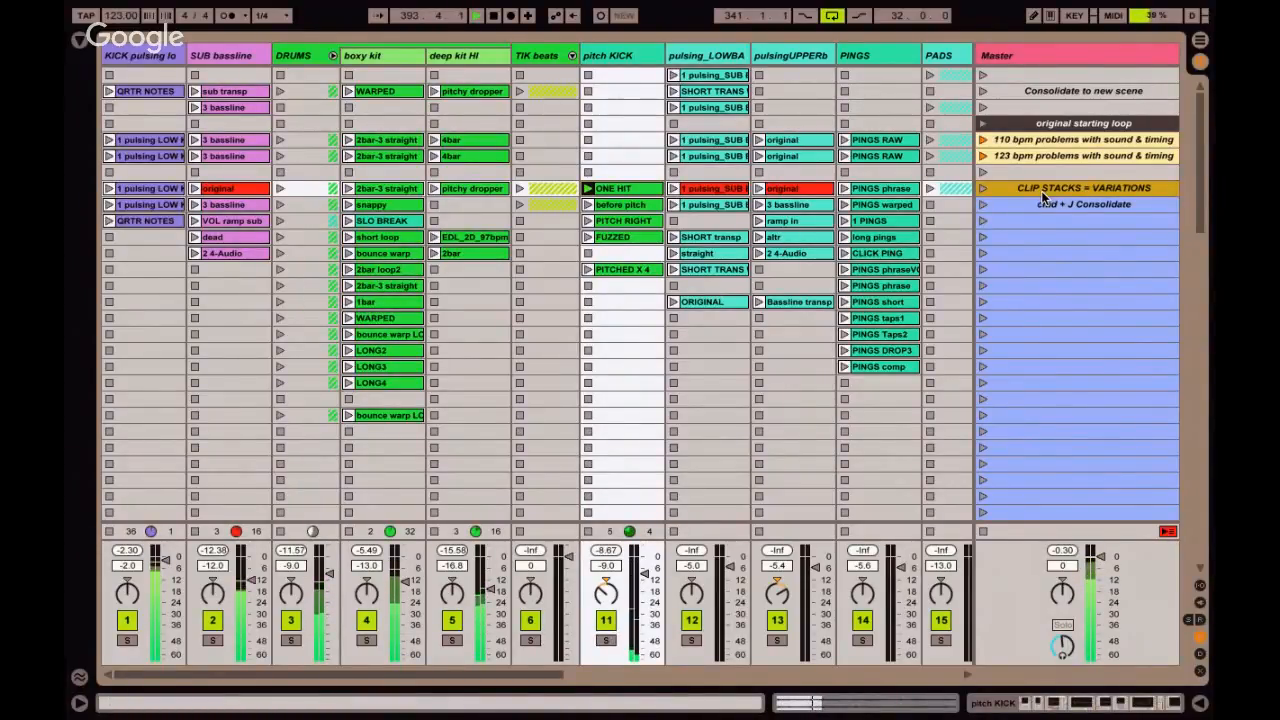
key(super+d)
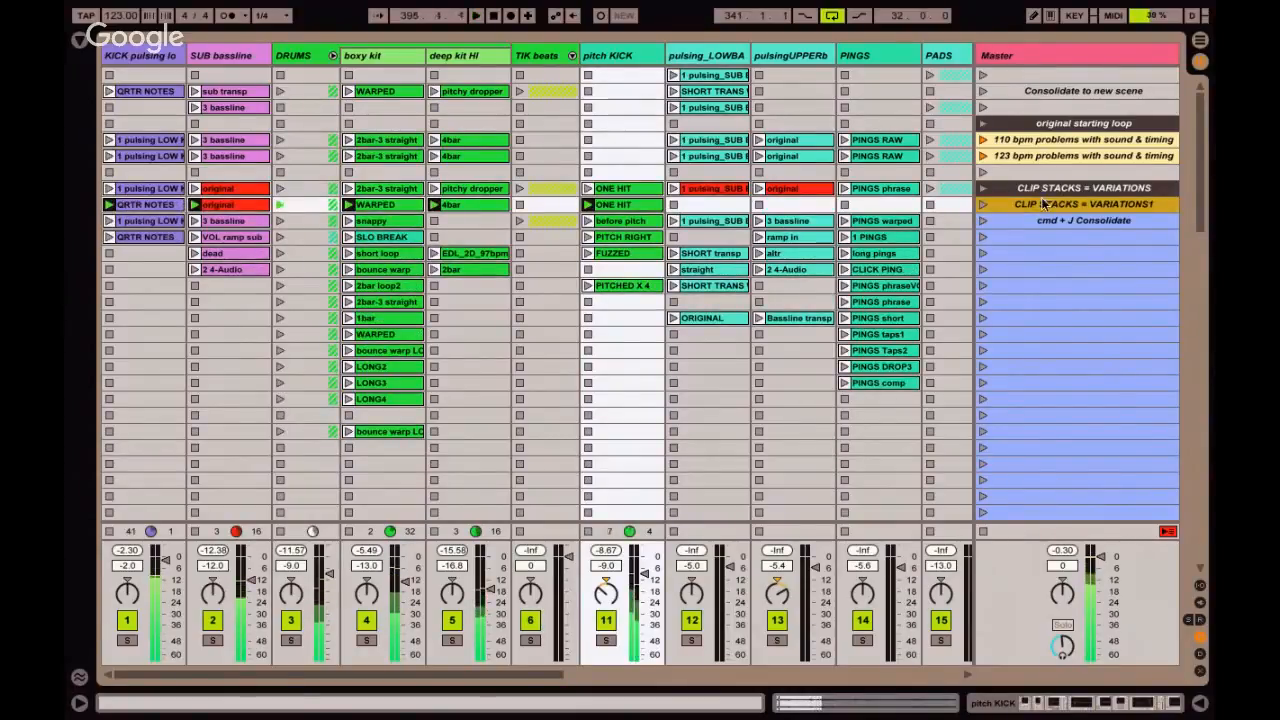
scroll(1038, 238, down, 10)
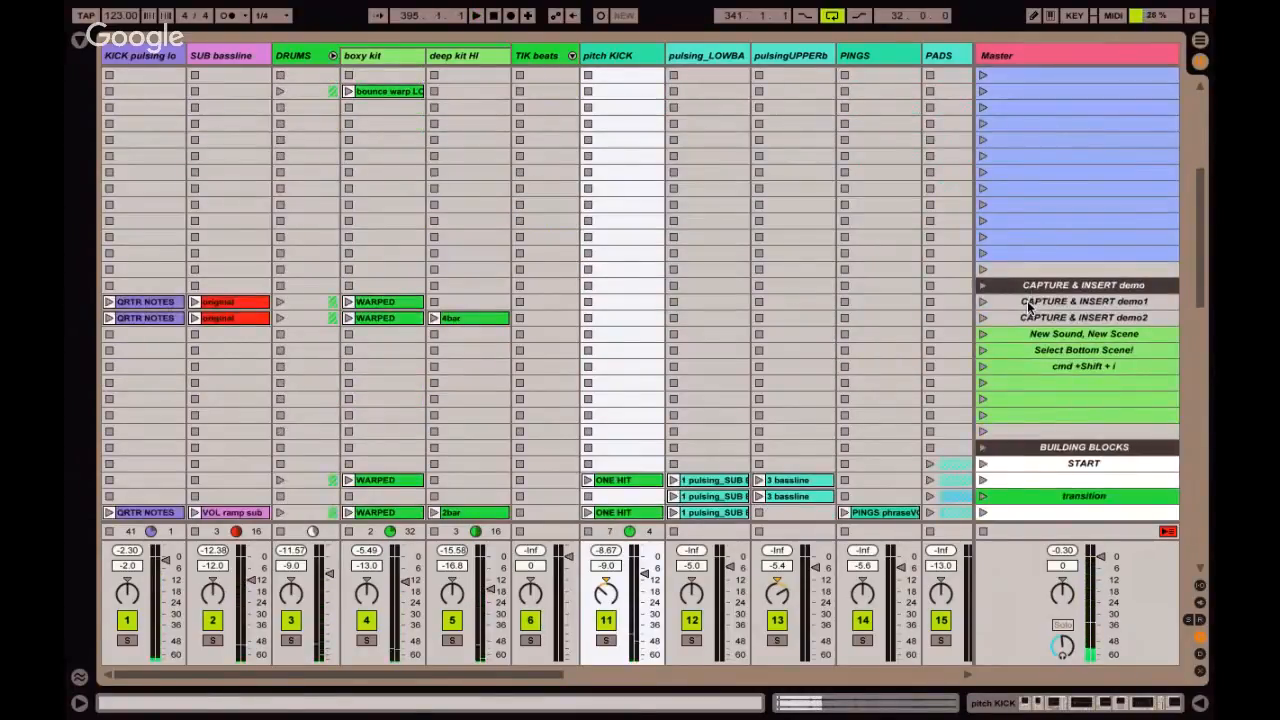
click(1028, 302)
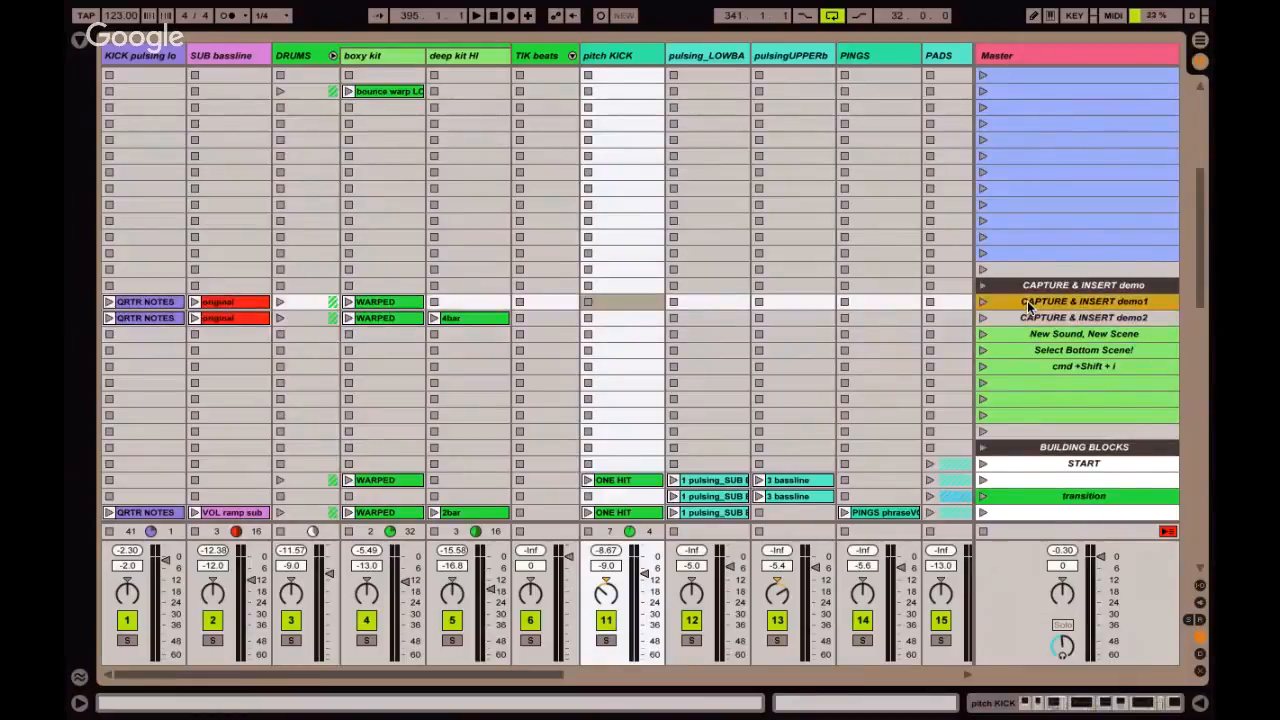
scroll(1027, 308, up, 5)
scroll(1027, 308, up, 16)
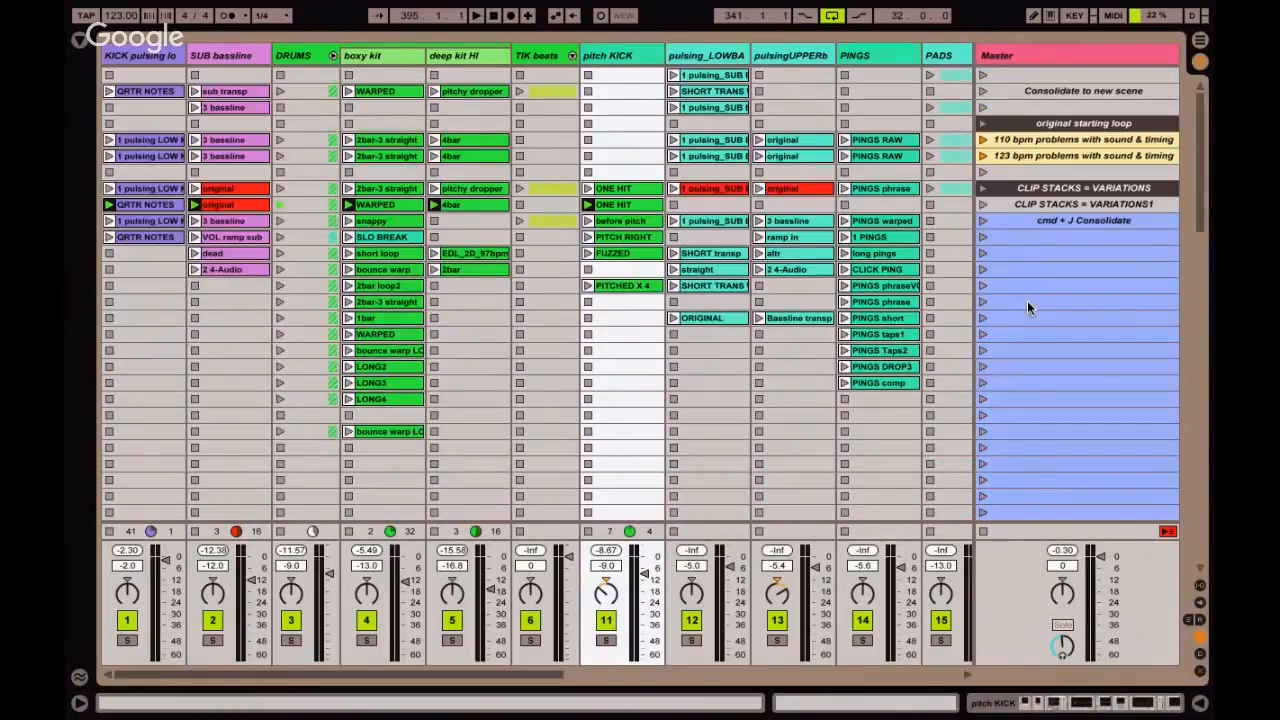
click(1025, 205)
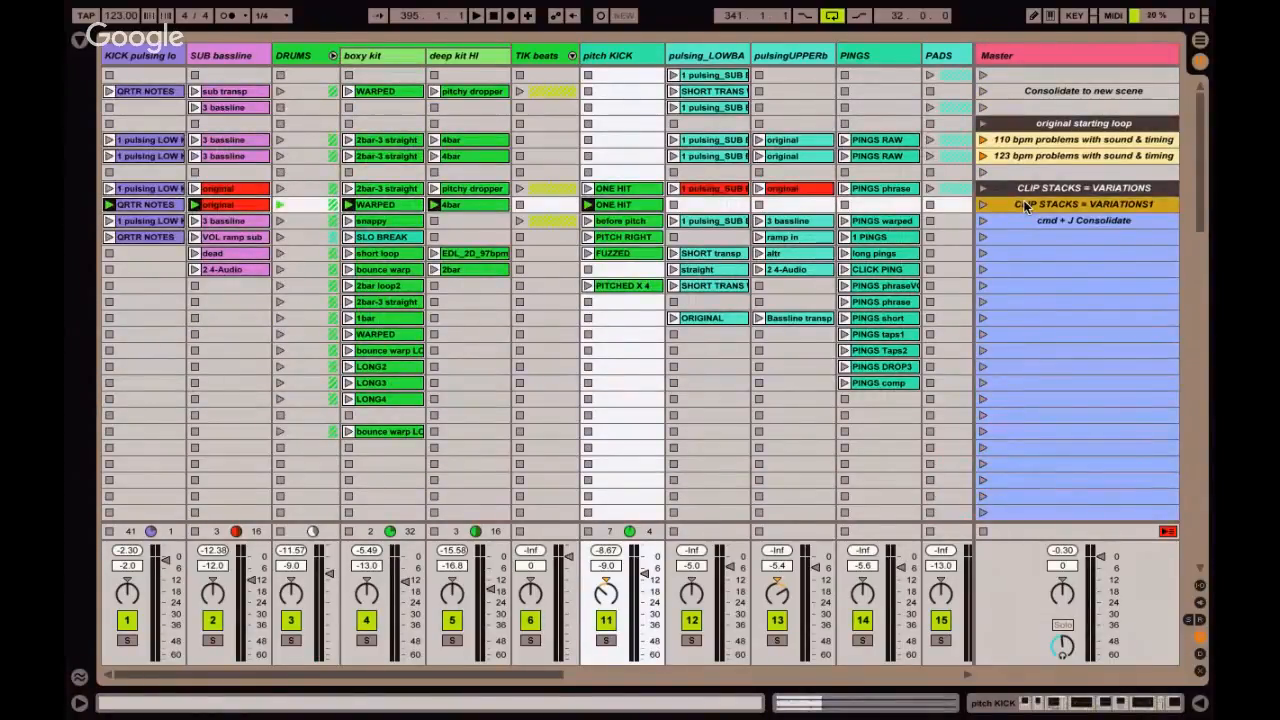
click(617, 190)
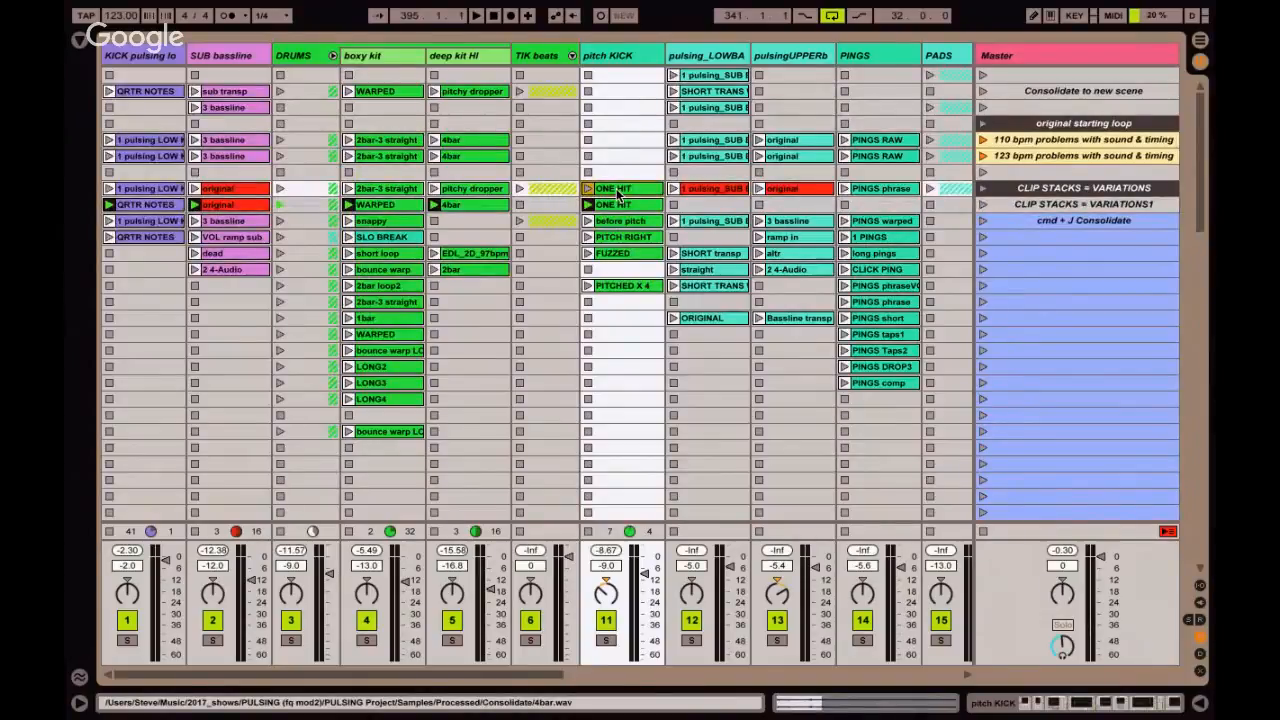
Capture the playing clips, including ONE HIT, into a new scene directly below CAPTURE & INSERT demo2.
scroll(616, 192, down, 15)
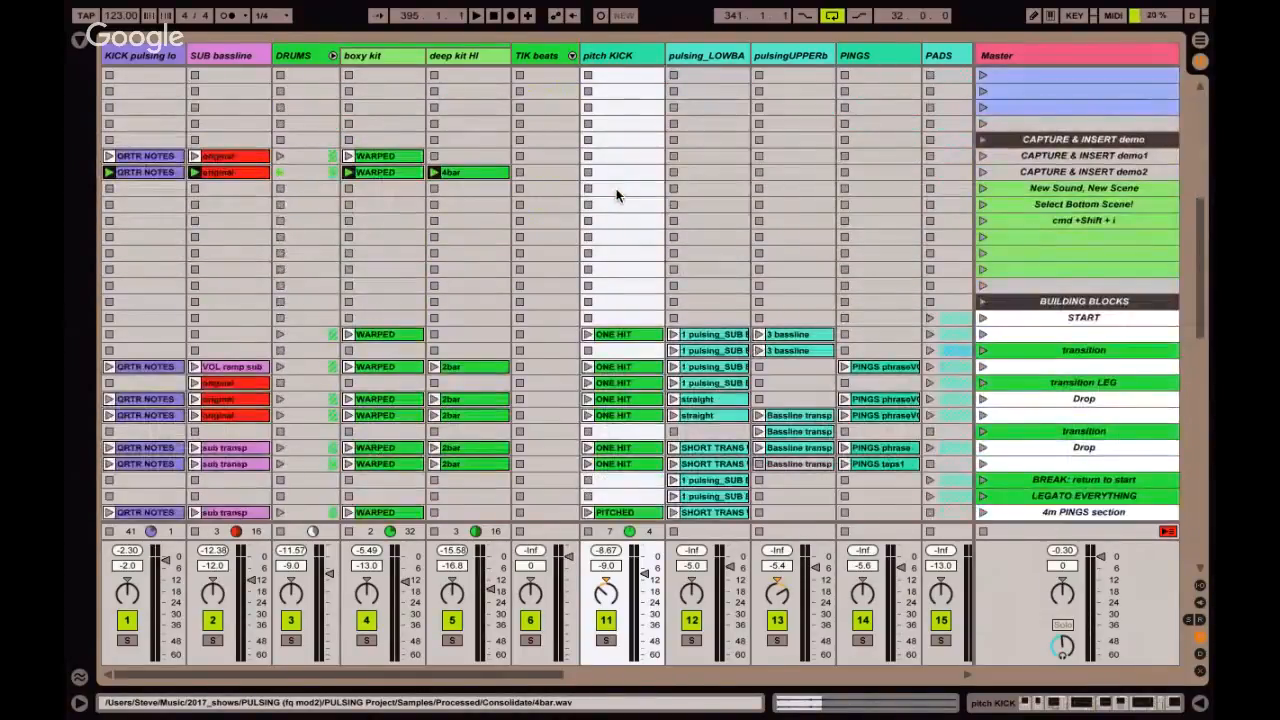
click(1035, 174)
click(1050, 206)
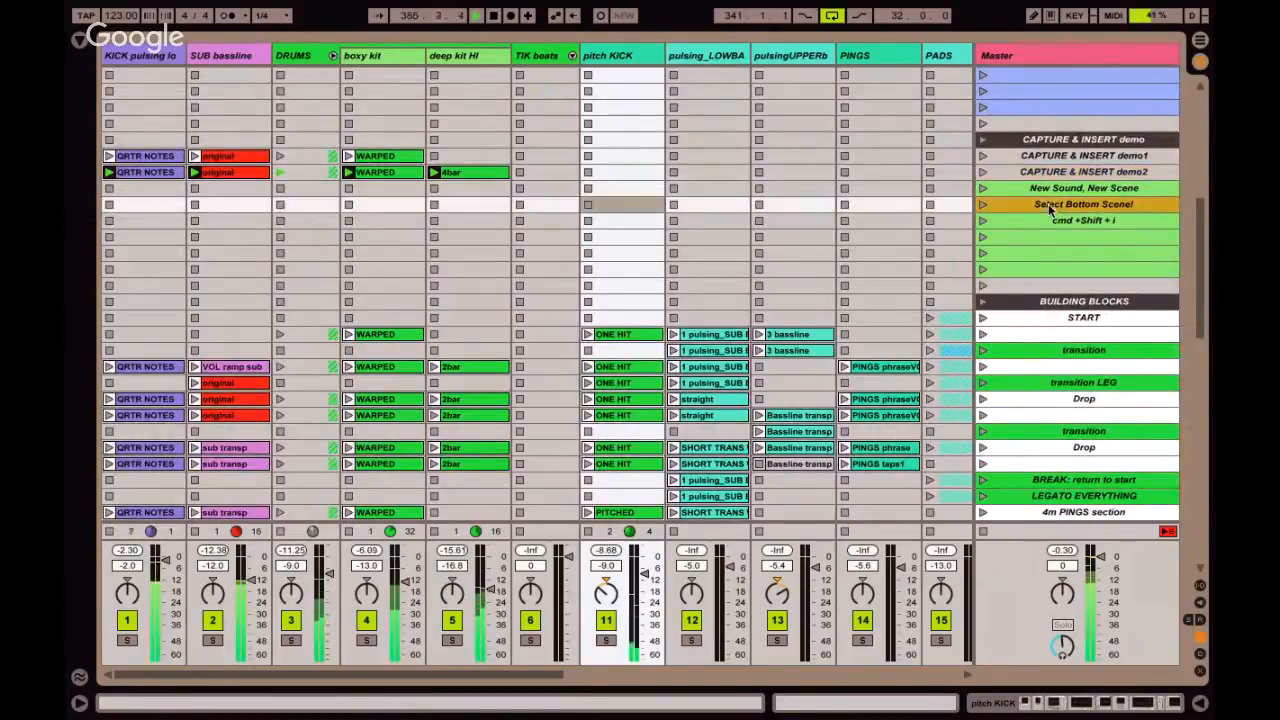
click(1050, 172)
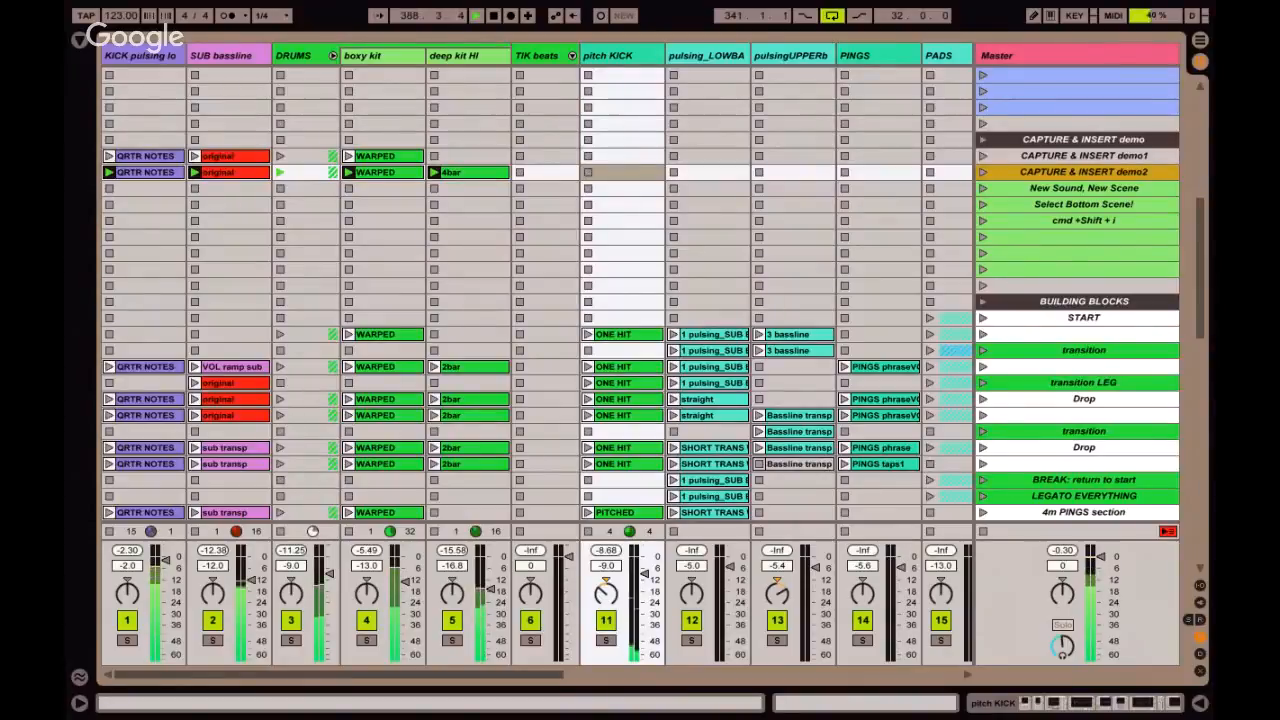
key(super+shift+i)
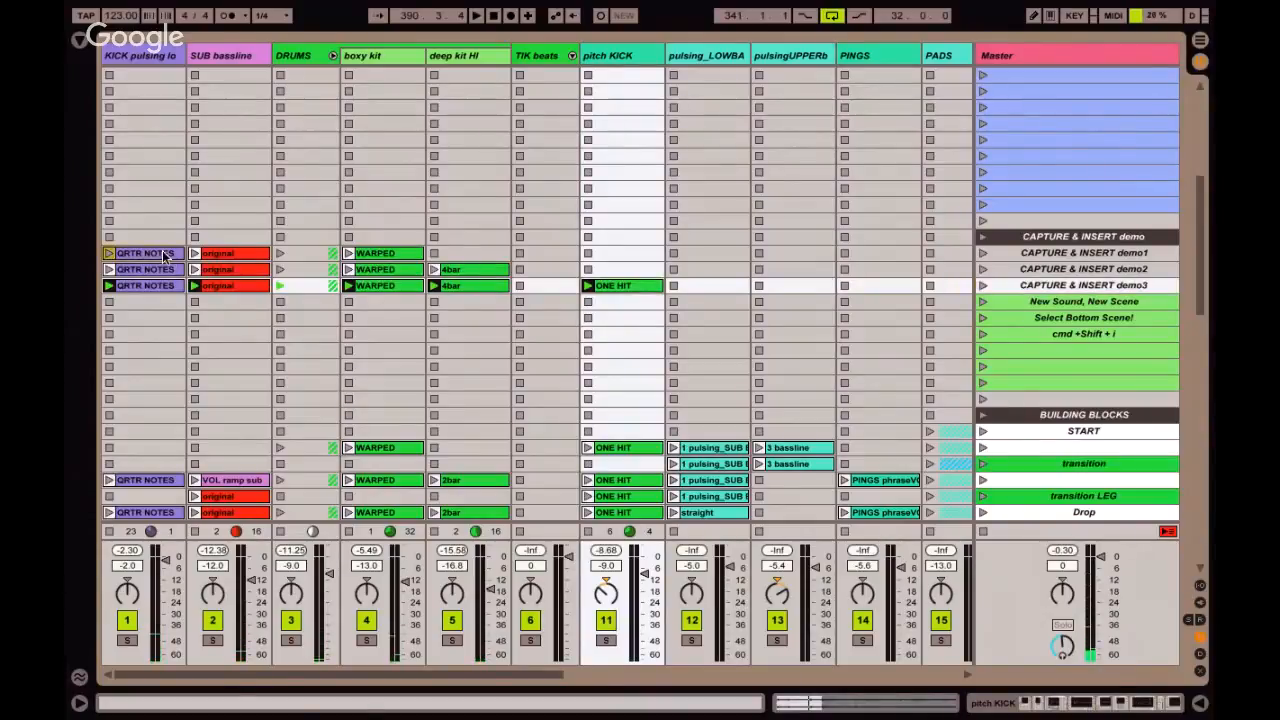
Compare the clips stored in the three captured scenes, from the original and WARPED clips through 4bar to ONE HIT.
click(230, 257)
click(382, 257)
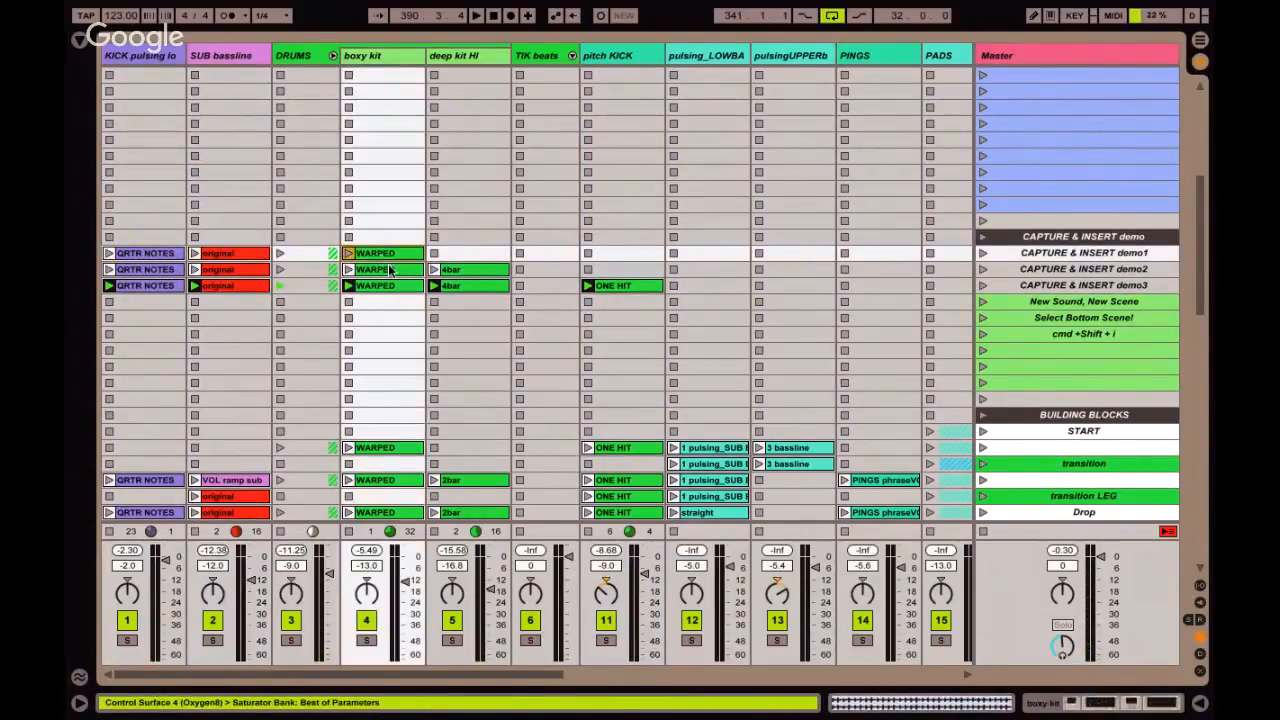
click(390, 271)
shift+click(464, 272)
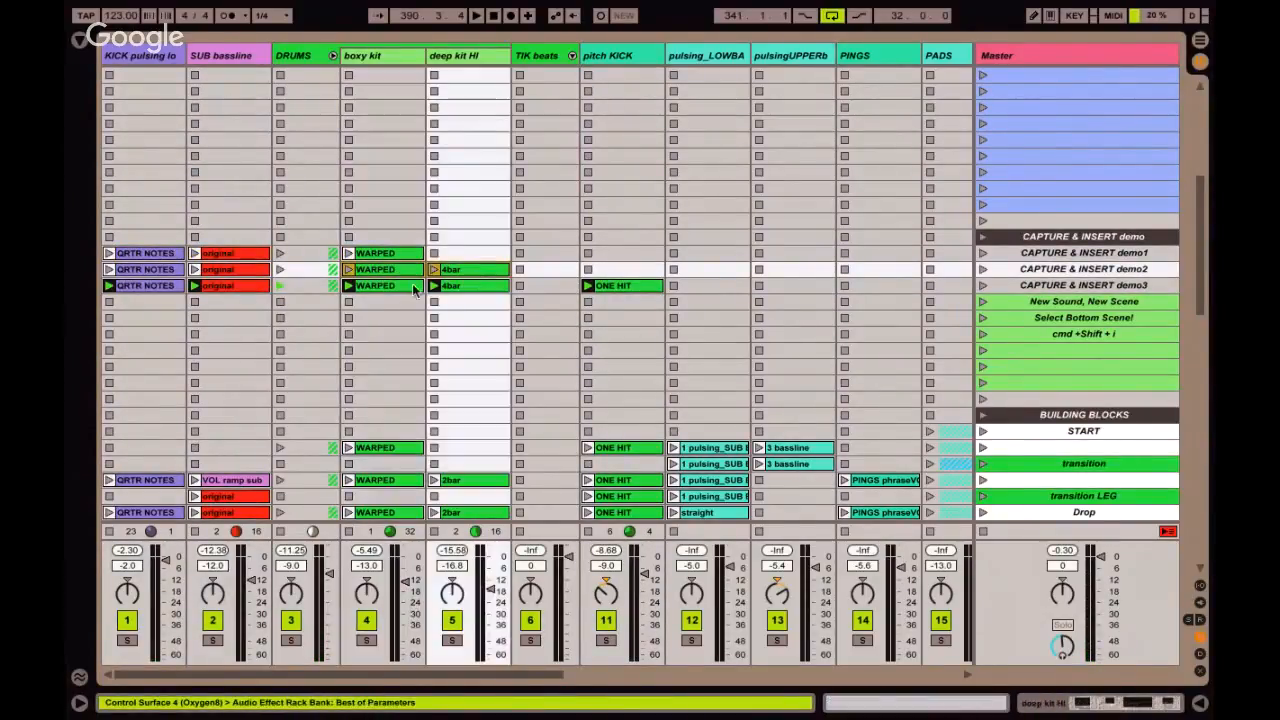
click(401, 287)
click(616, 287)
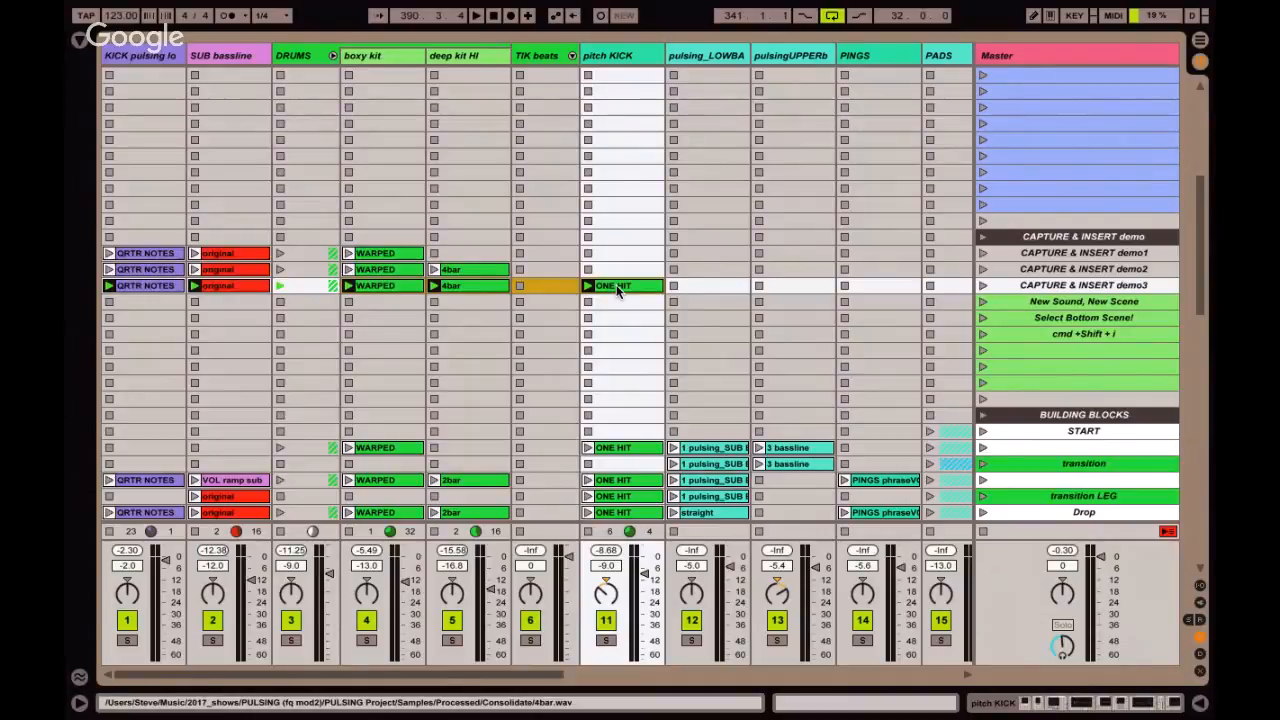
Launch the first 3 bassline clip on the pulsingUPPERb track and audition that track in solo.
click(759, 447)
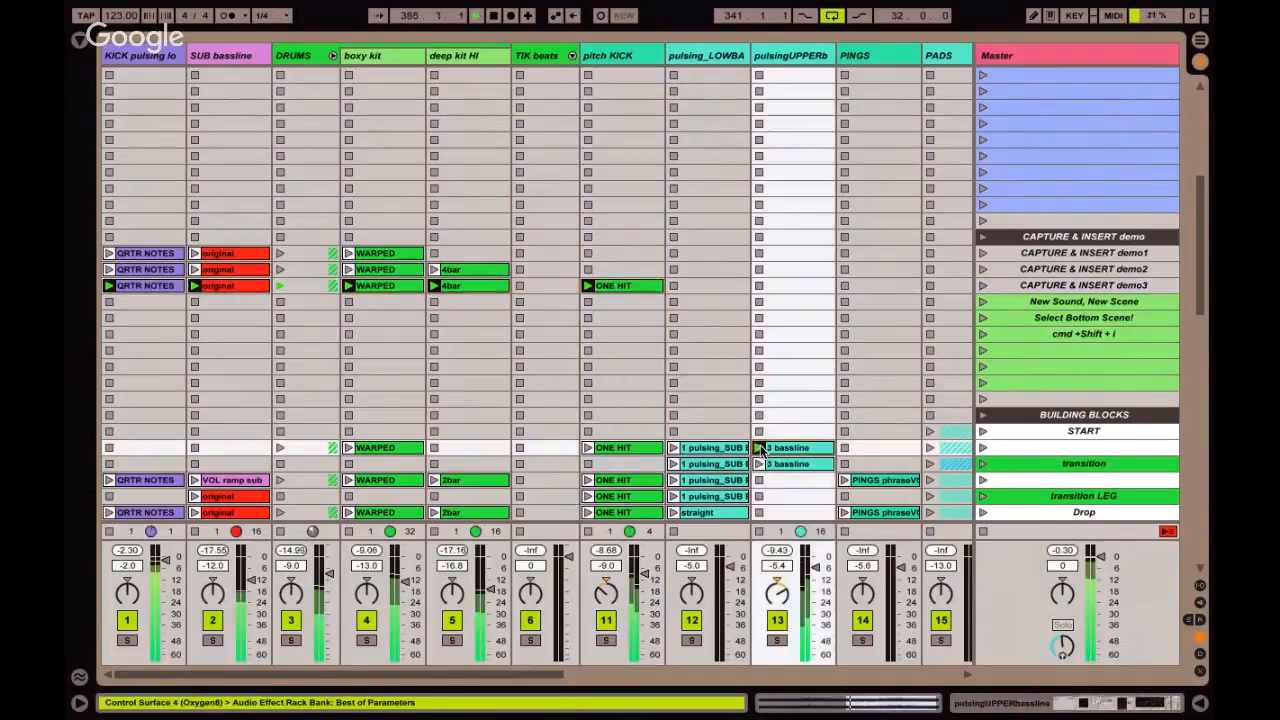
click(777, 640)
drag(779, 592, 782, 600)
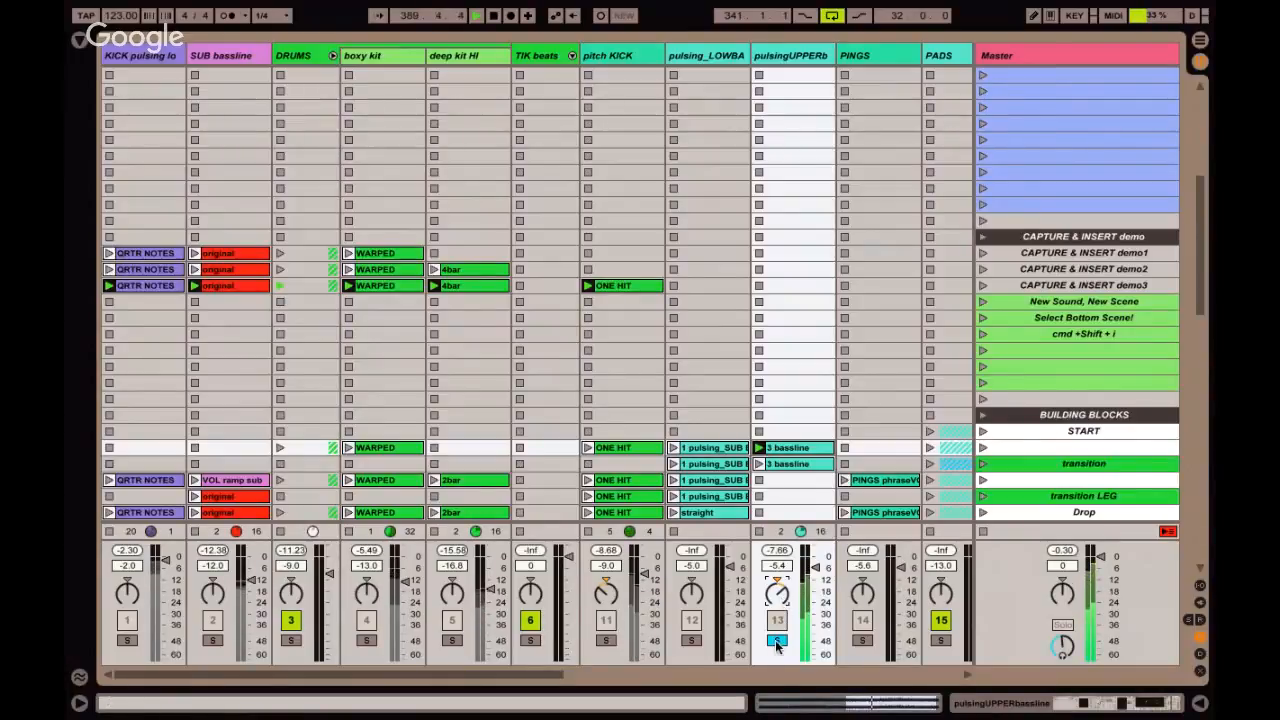
click(775, 641)
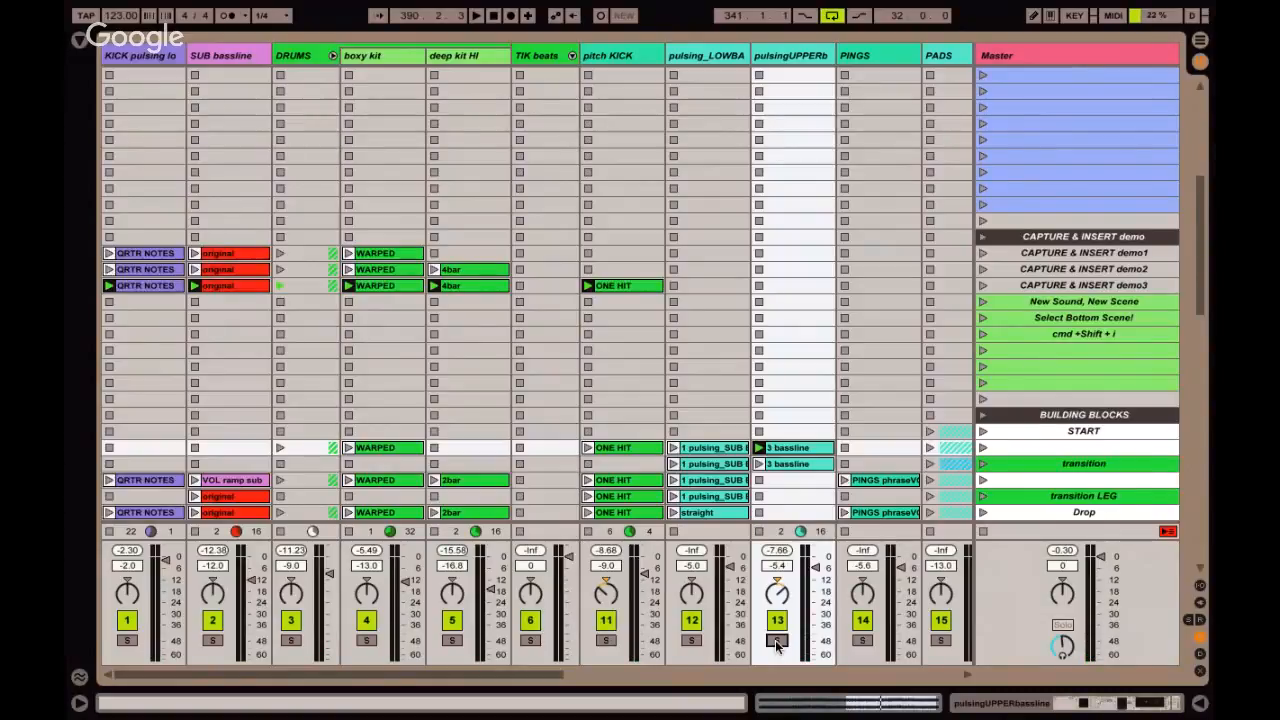
Change the color of the cmd +Shift + i scene to red.
click(1059, 338)
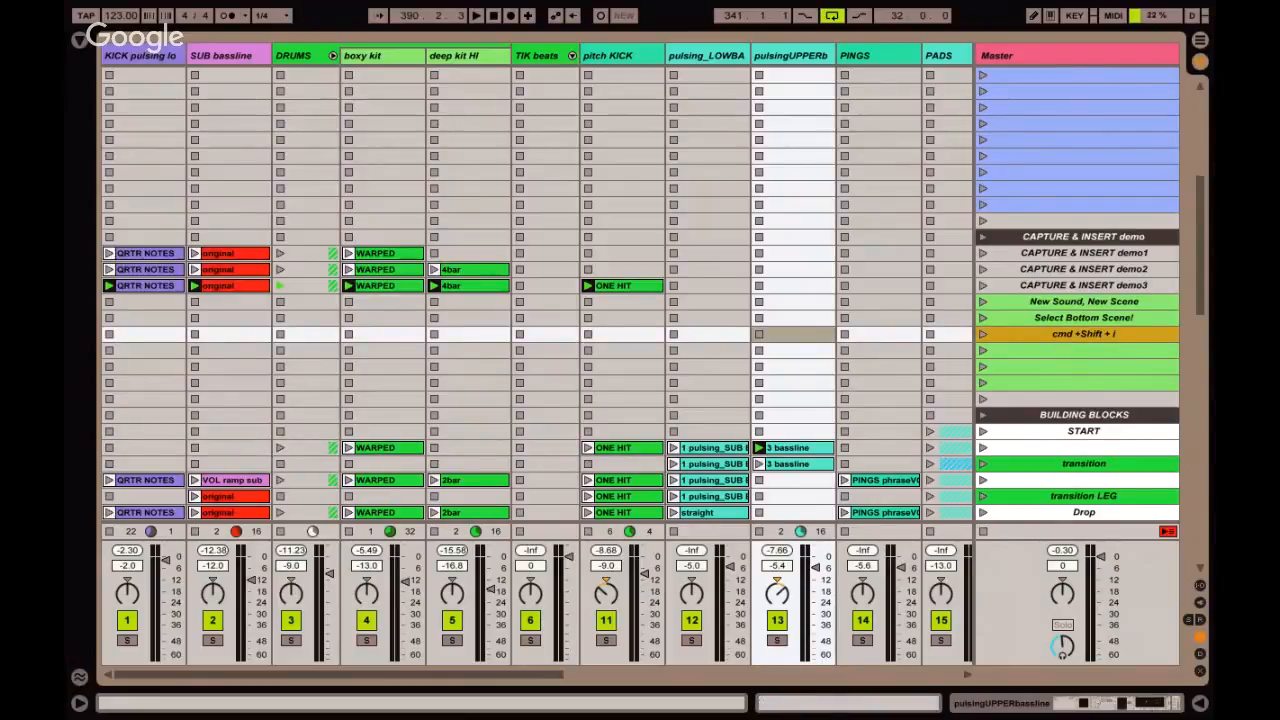
click(1013, 417)
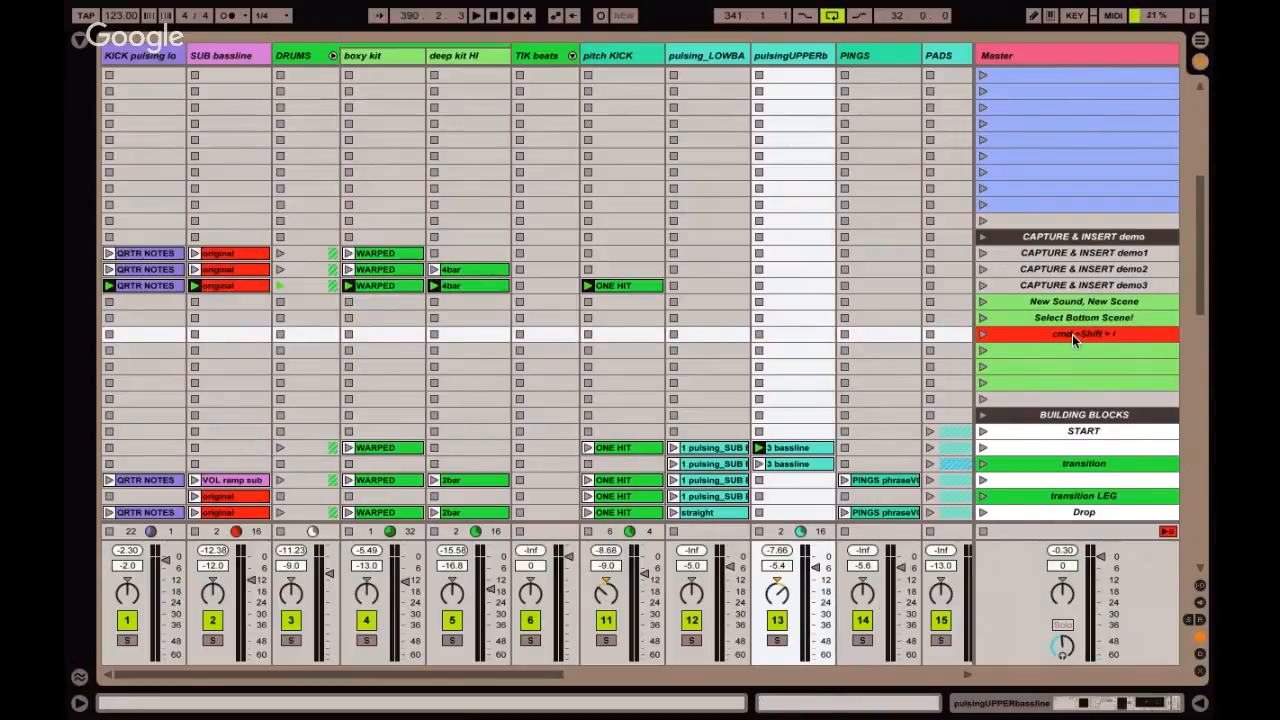
Relaunch the CAPTURE & INSERT demo3 scene and layer the static space track's RAMP clip over it.
click(1022, 288)
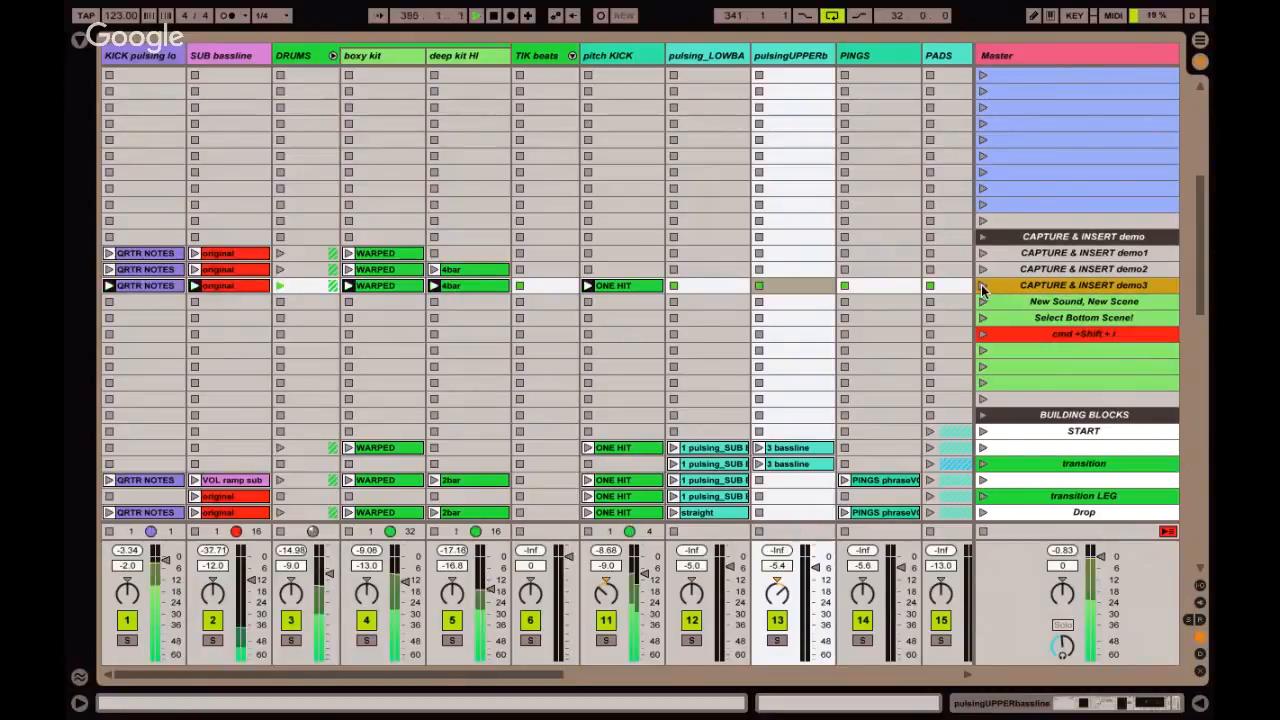
scroll(568, 265, up, 3)
scroll(568, 265, up, 10)
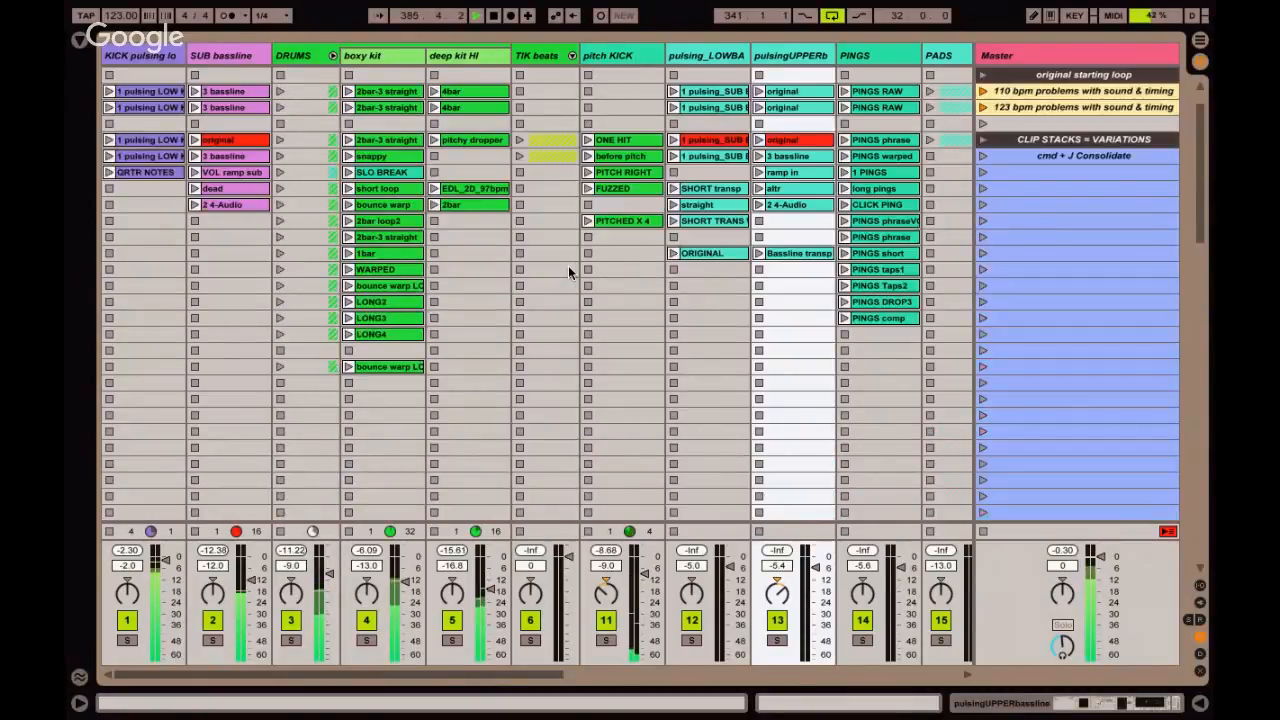
scroll(623, 189, right, 9)
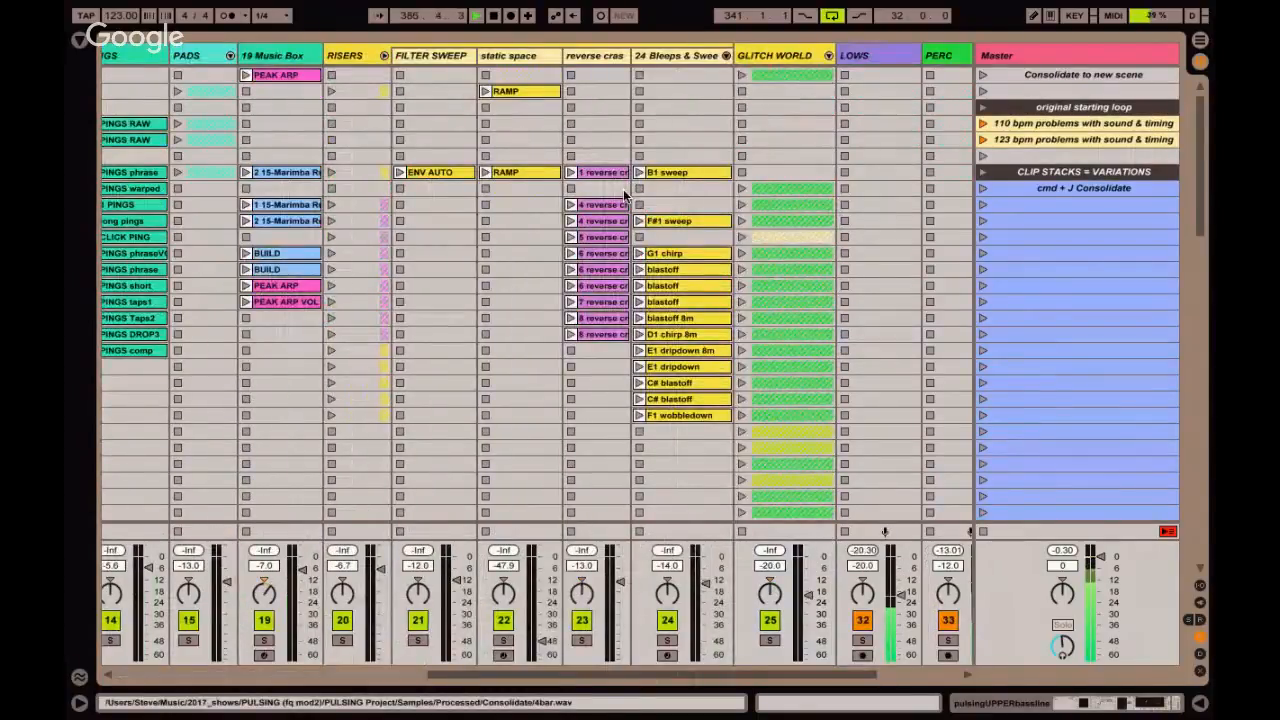
click(534, 173)
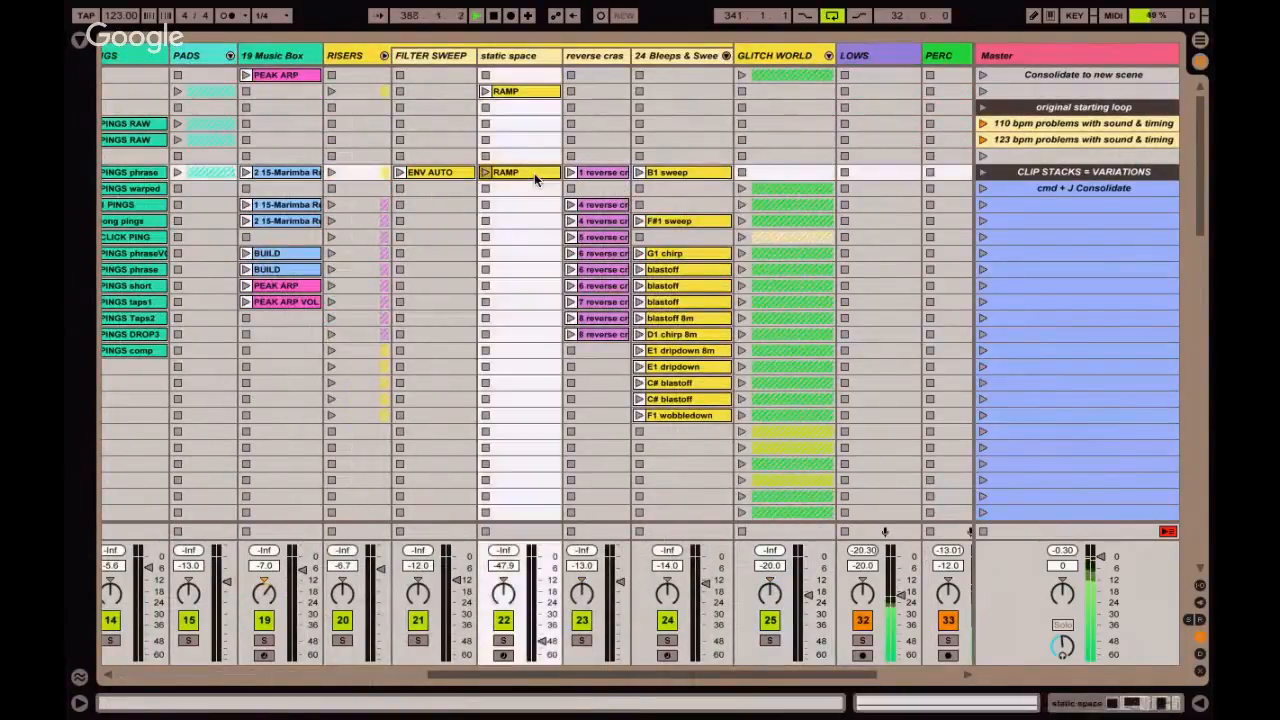
click(485, 173)
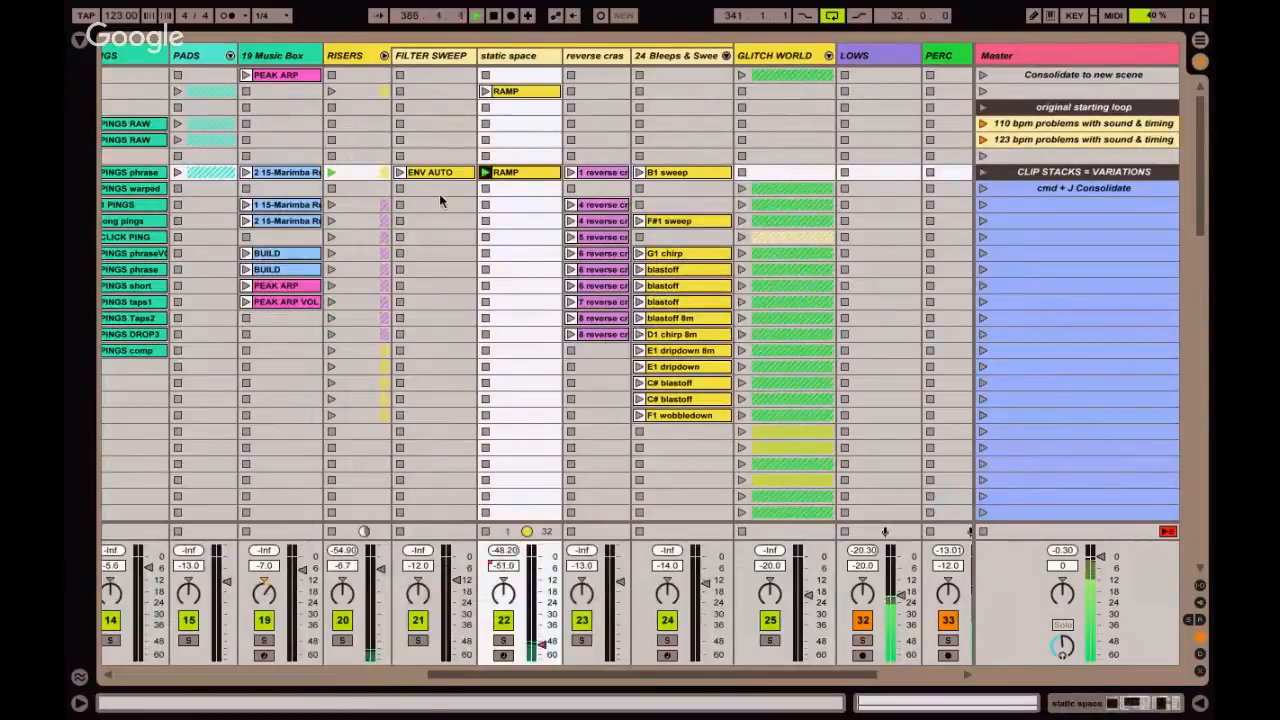
Capture the playing clips, including the static space RAMP clip, into a new scene directly below CAPTURE & INSERT demo3.
scroll(423, 199, left, 5)
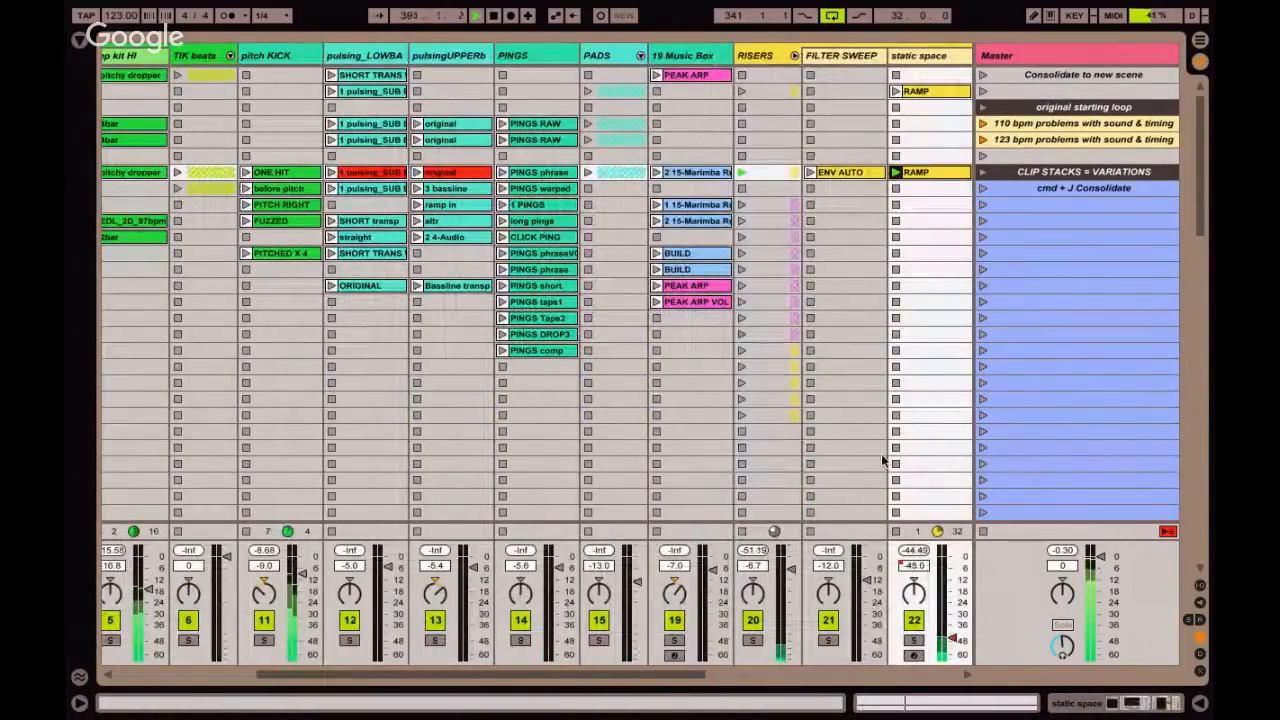
scroll(774, 440, down, 5)
scroll(774, 442, down, 2)
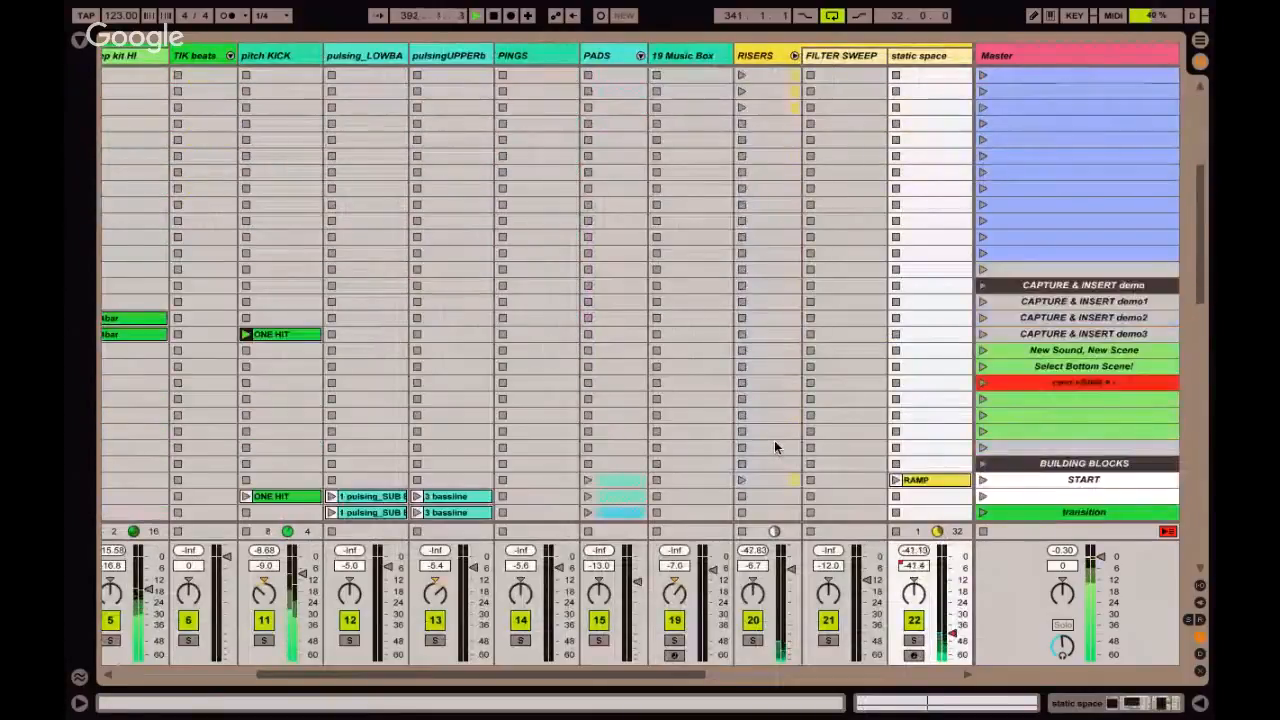
click(1009, 335)
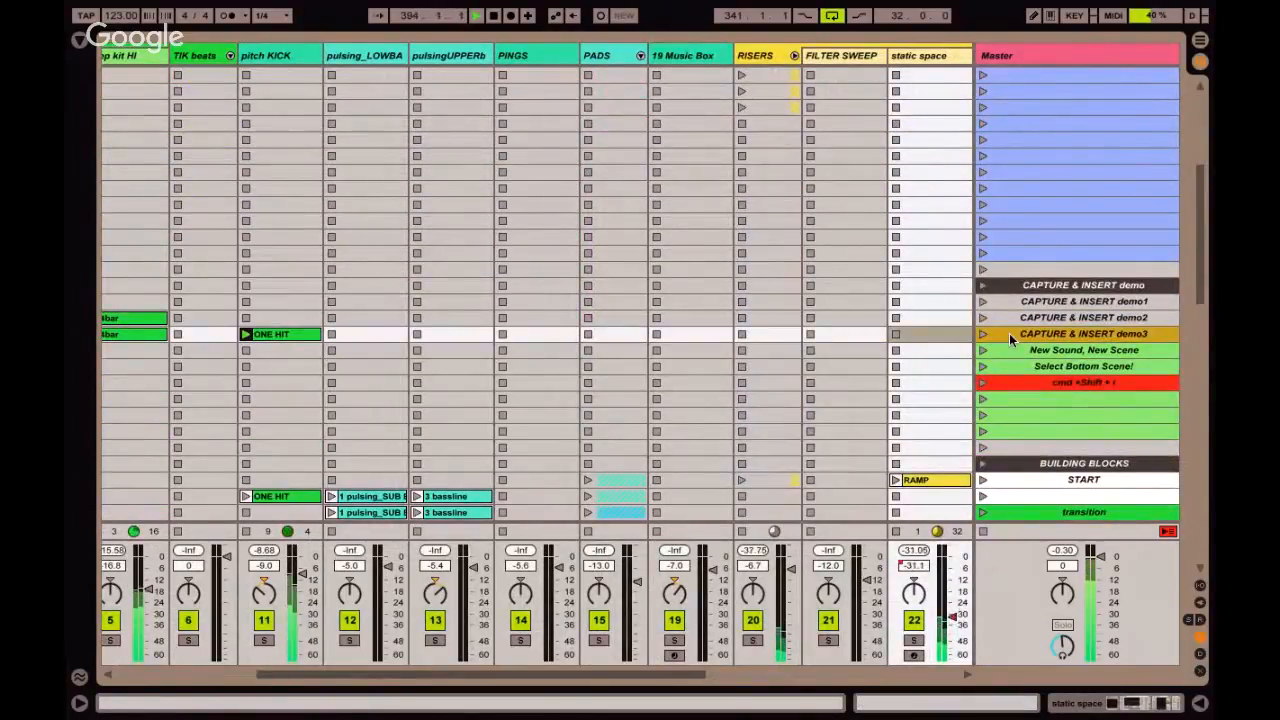
key(super+shift+i)
Launch the pulsingUPPERb track's original clip and capture the playing combination into a new scene below CAPTURE & INSERT demo4.
scroll(541, 192, up, 8)
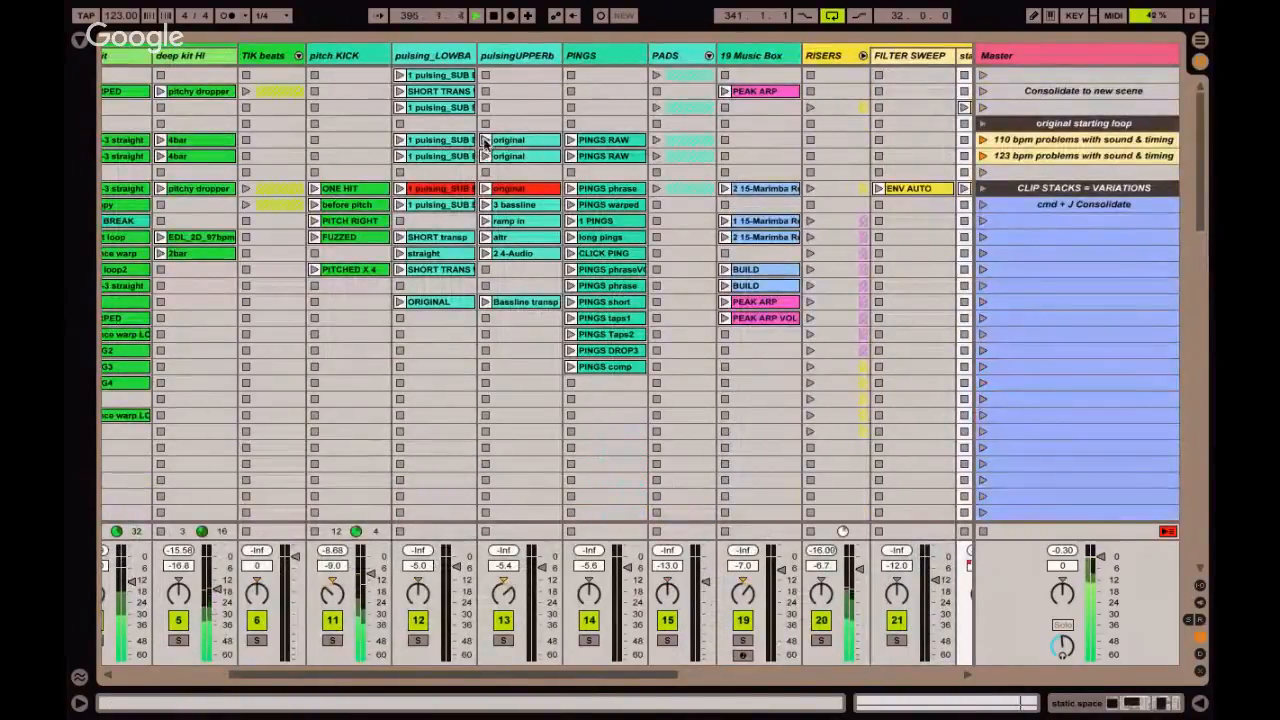
click(485, 140)
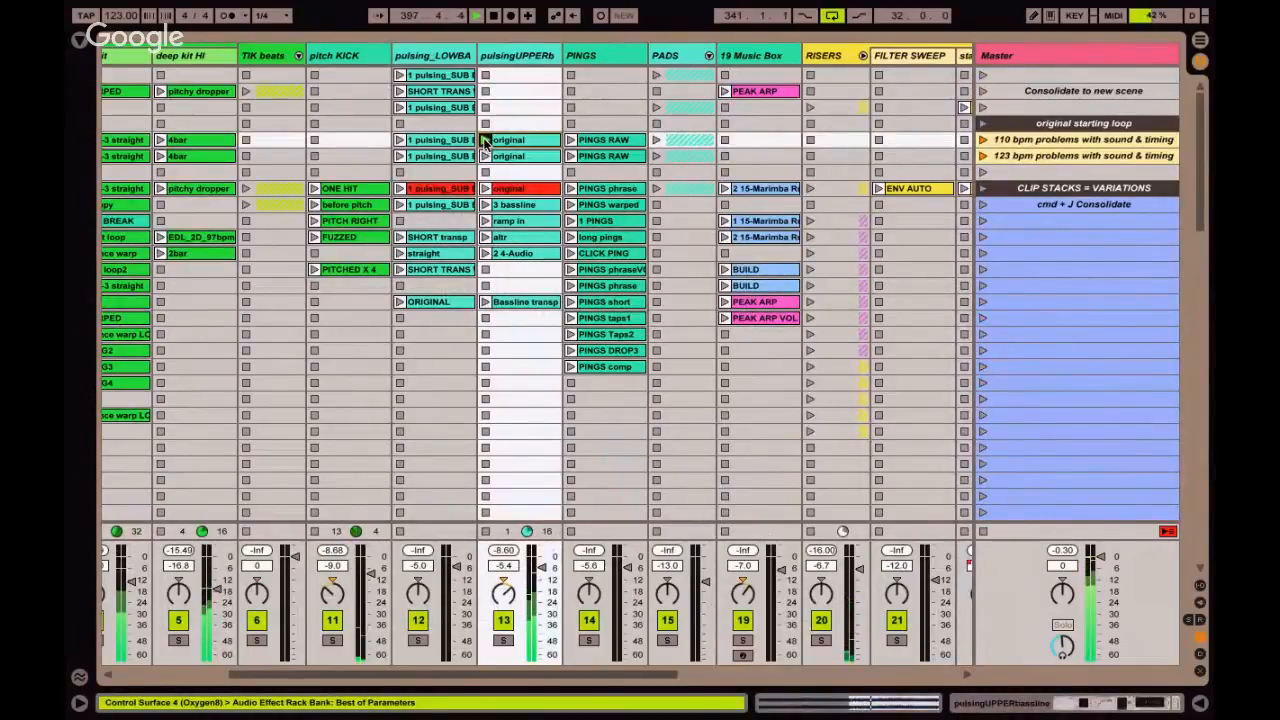
key(ctrl+shift+i)
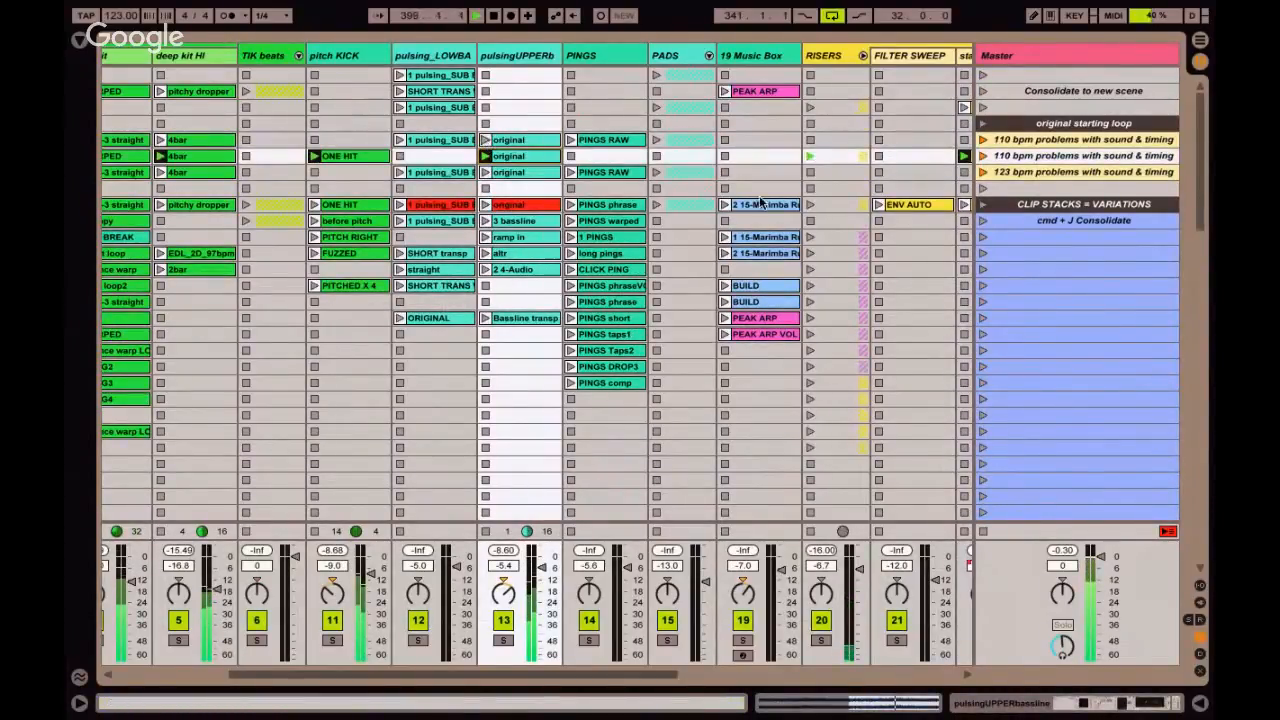
scroll(1064, 259, down, 10)
scroll(1064, 259, left, 3)
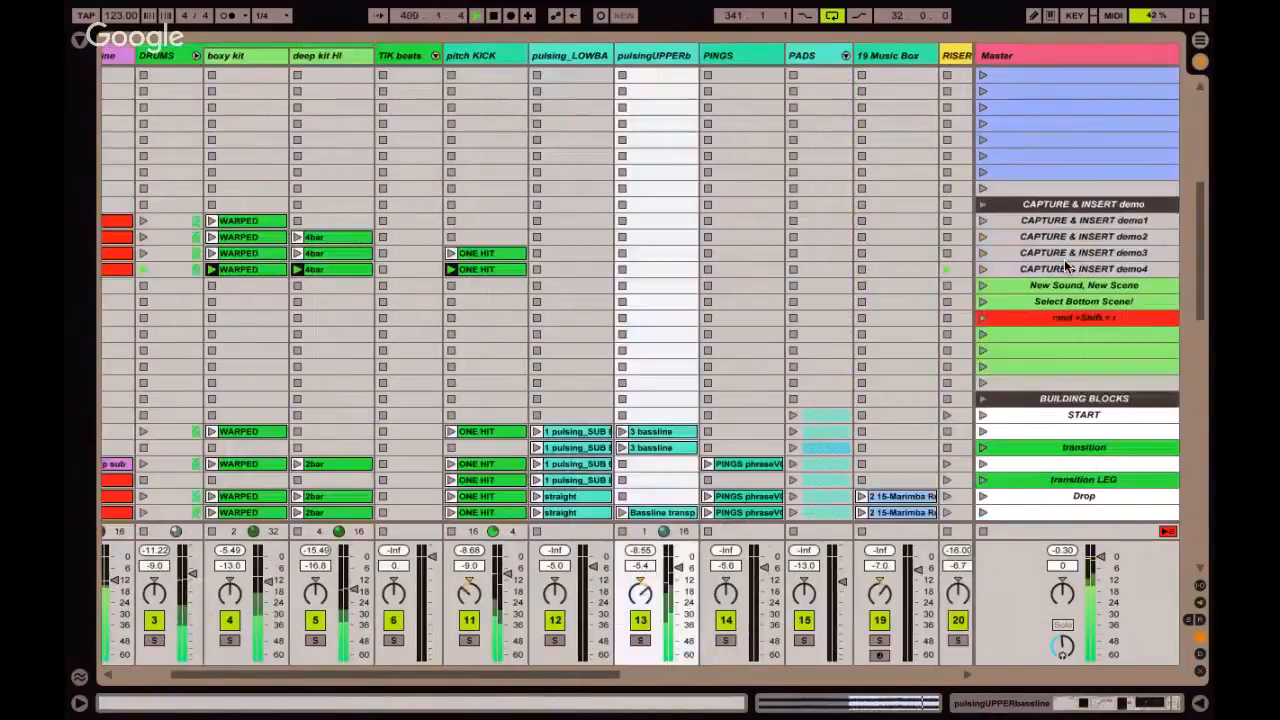
click(1032, 269)
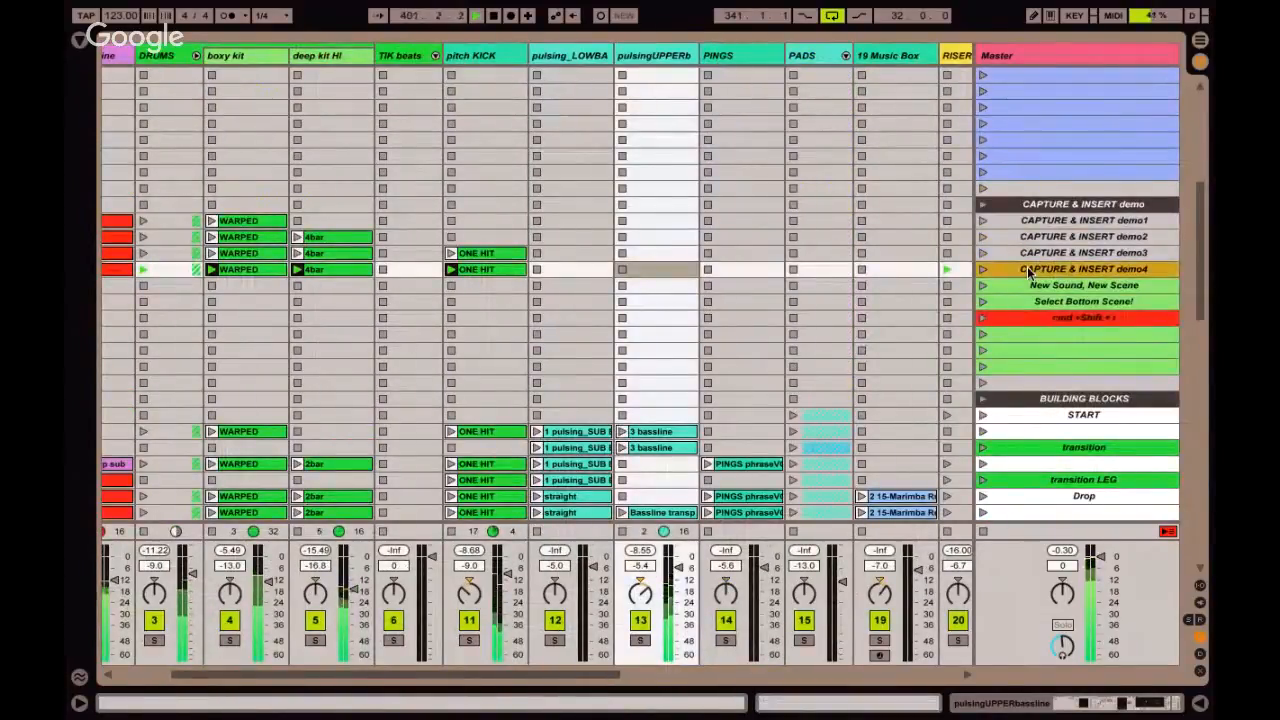
key(super+shift+i)
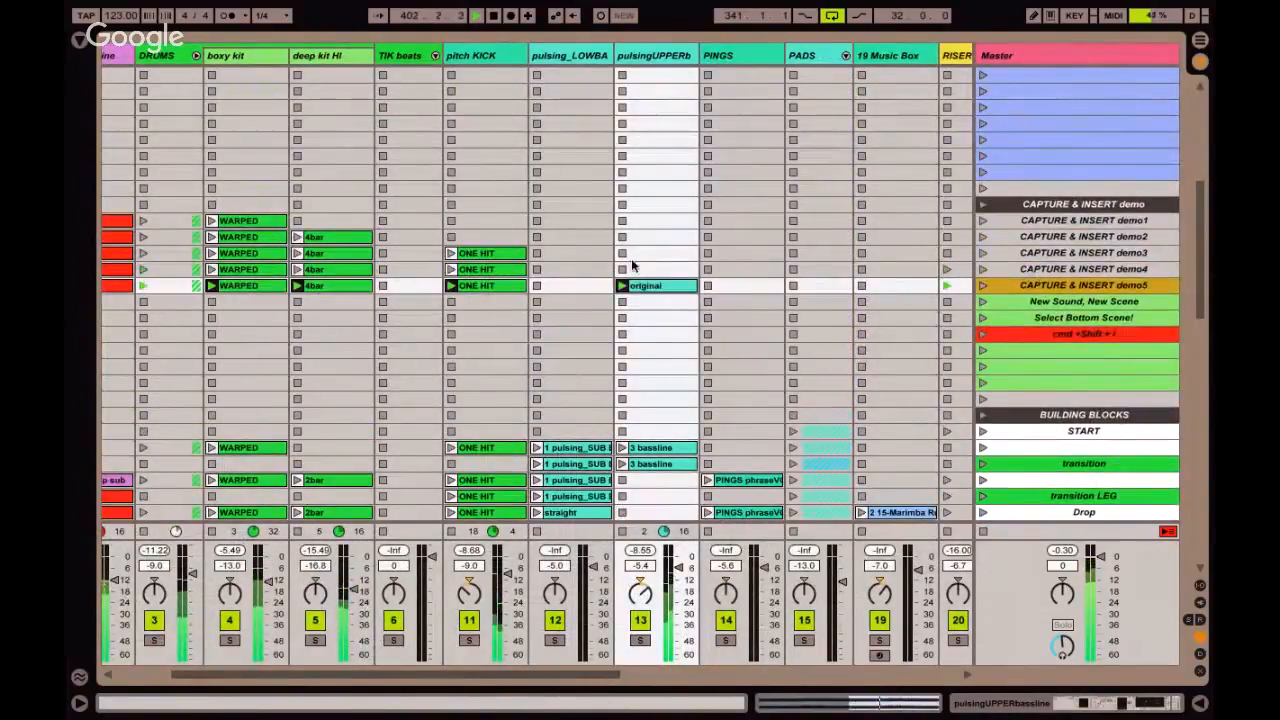
Launch the first 2 15-Marimba clip on the 19 Music Box track and capture the combination below CAPTURE & INSERT demo5.
scroll(688, 267, up, 8)
scroll(690, 267, up, 2)
scroll(690, 267, right, 4)
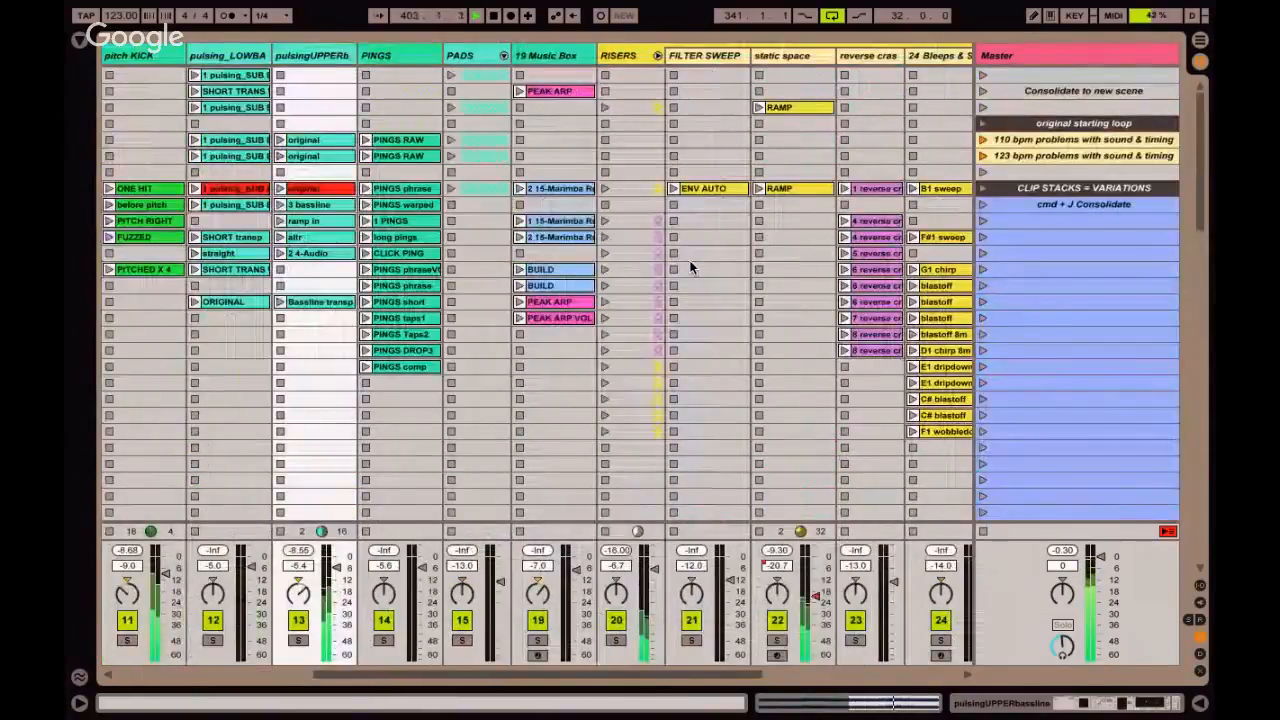
click(546, 190)
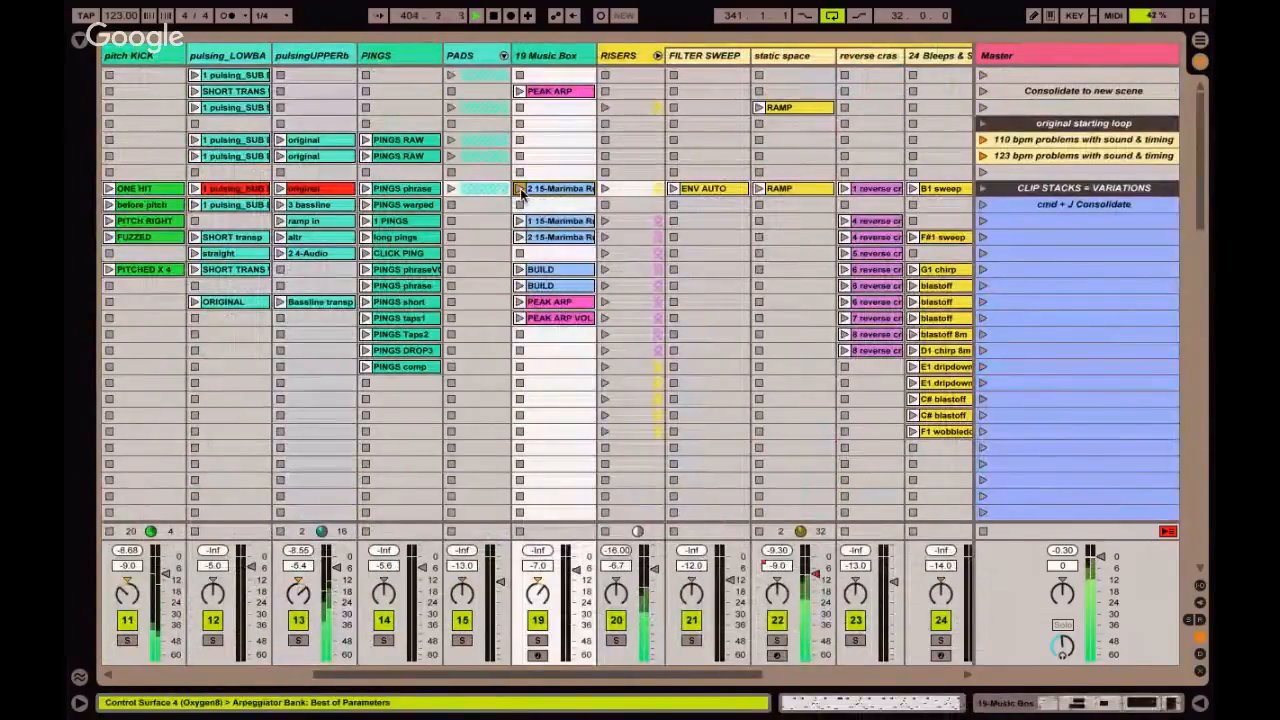
click(520, 188)
scroll(596, 213, down, 10)
scroll(596, 213, left, 3)
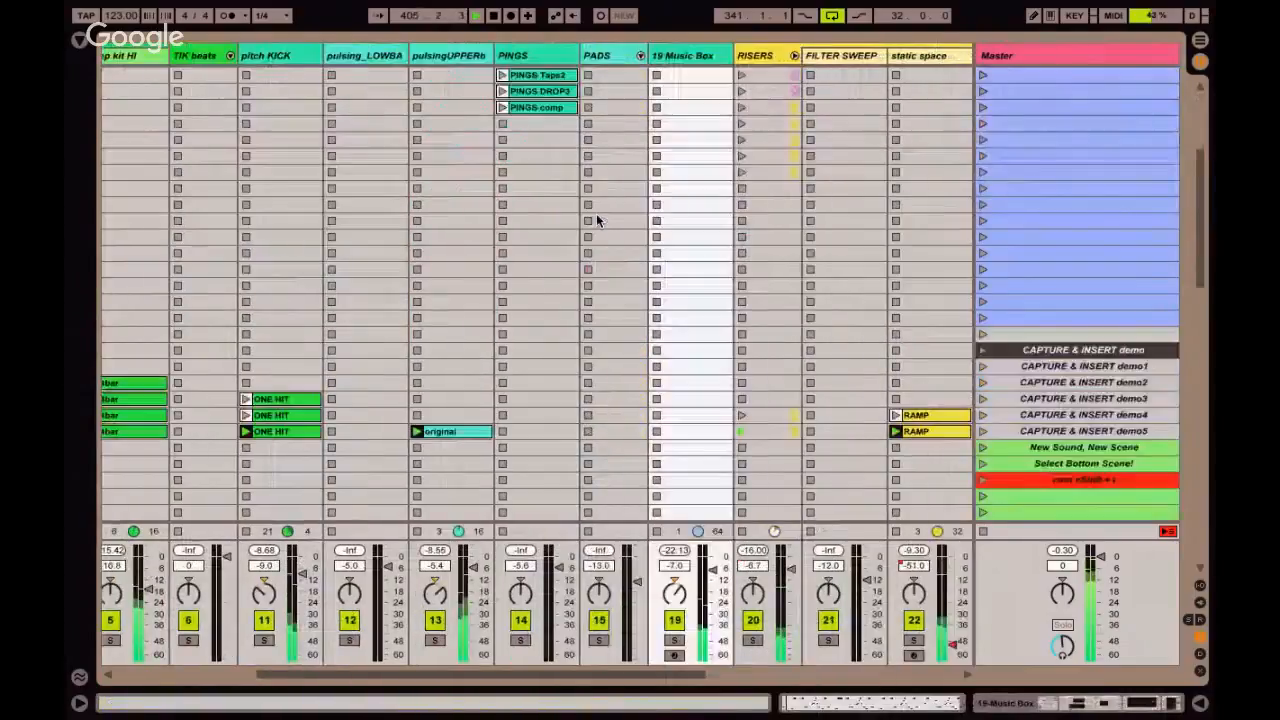
click(1047, 270)
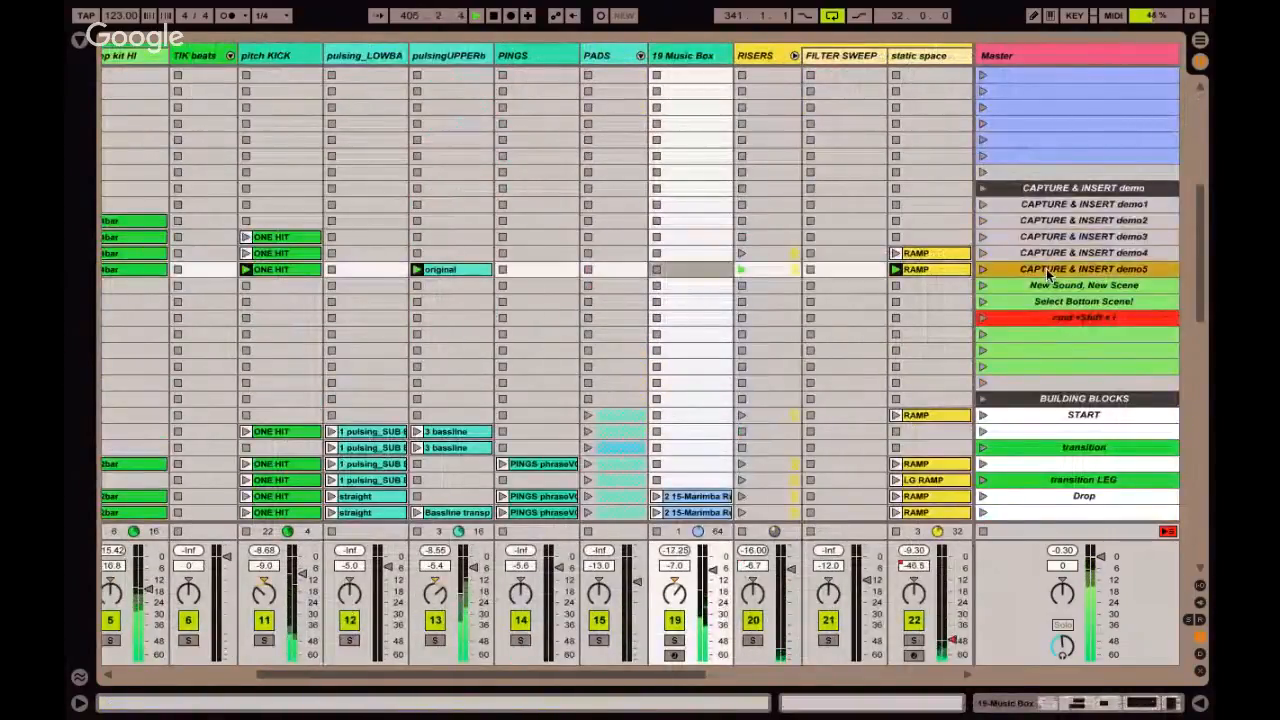
key(super+shift+i)
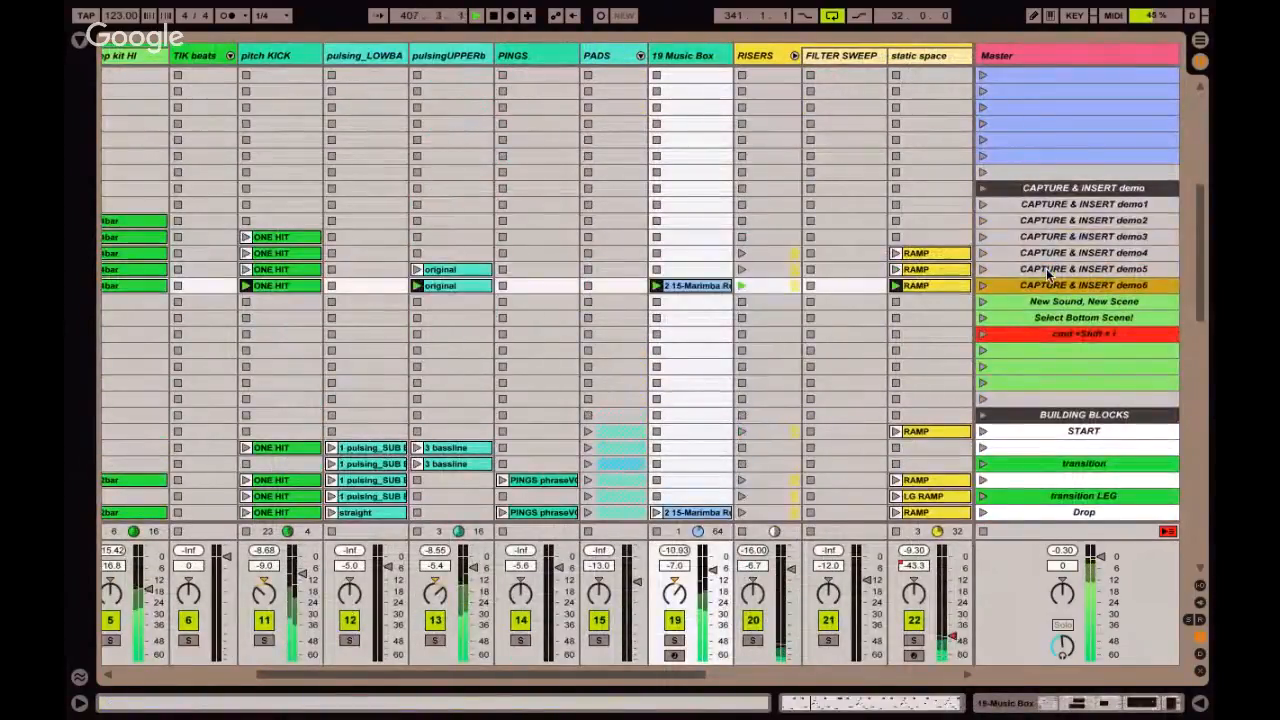
Launch the ENV AUTO clip on the FILTER SWEEP track over the playing combination.
scroll(777, 272, up, 5)
scroll(777, 272, left, 3)
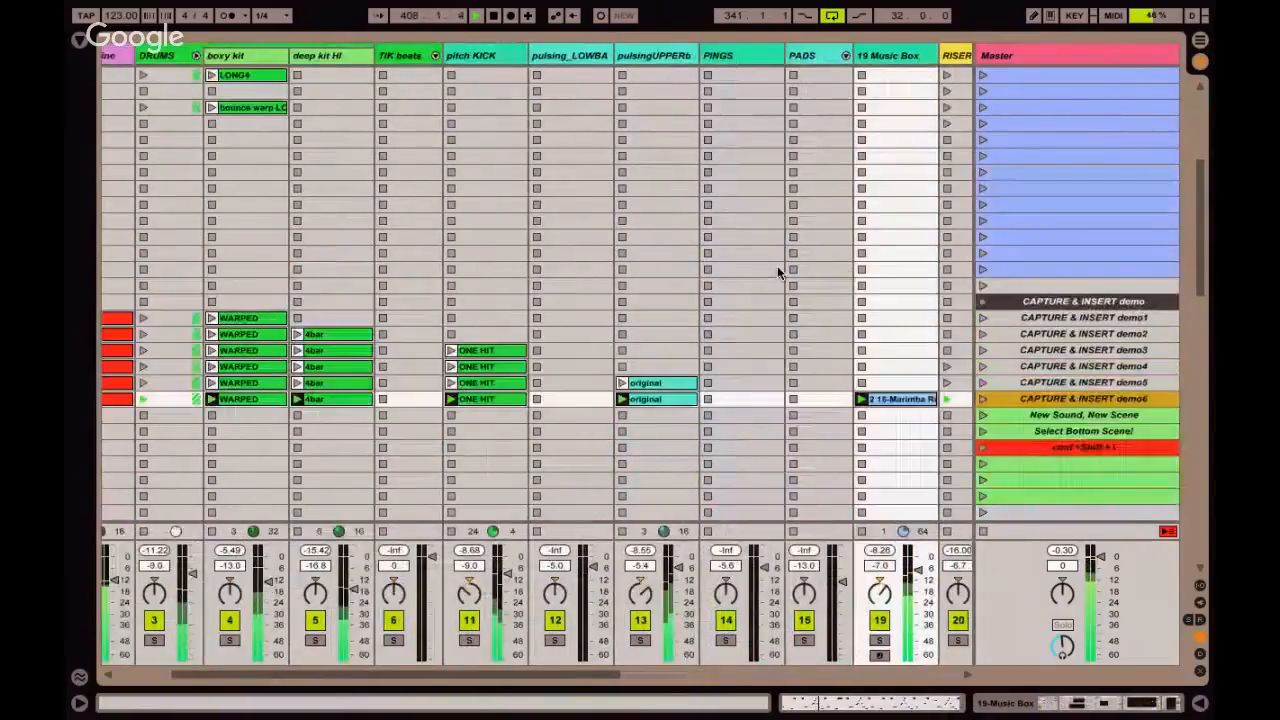
scroll(777, 265, up, 5)
scroll(777, 265, right, 3)
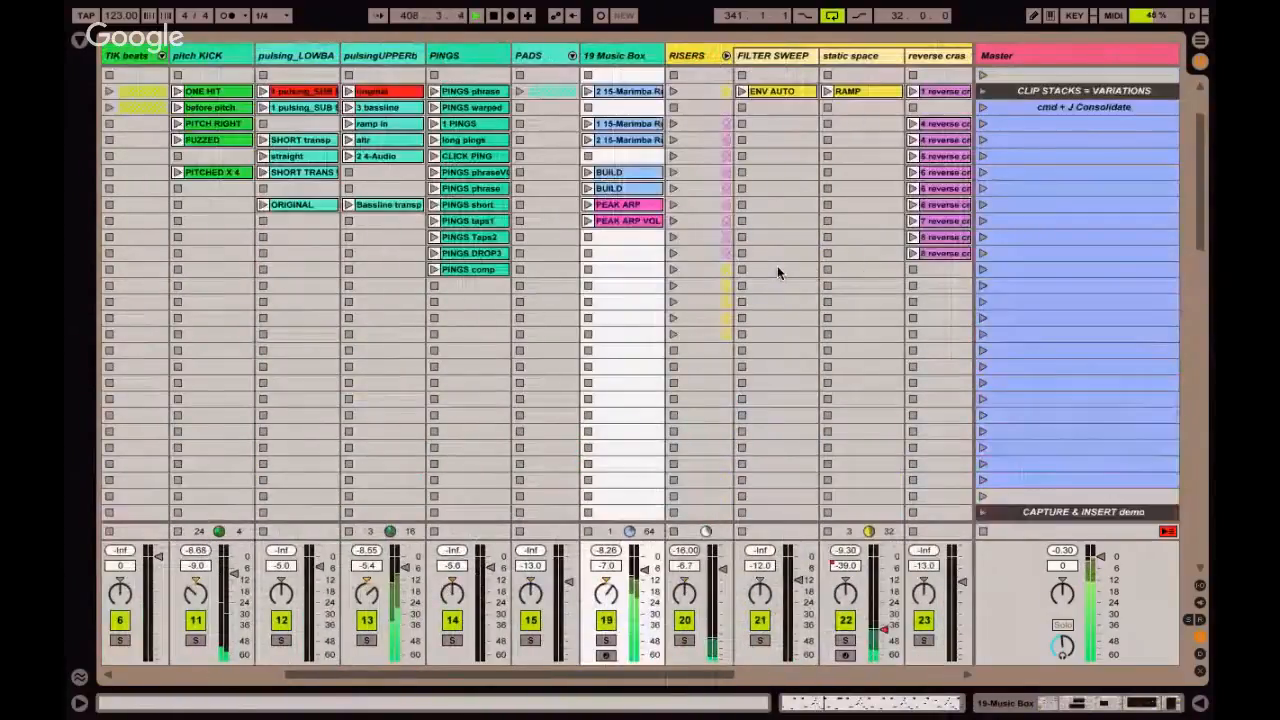
click(767, 91)
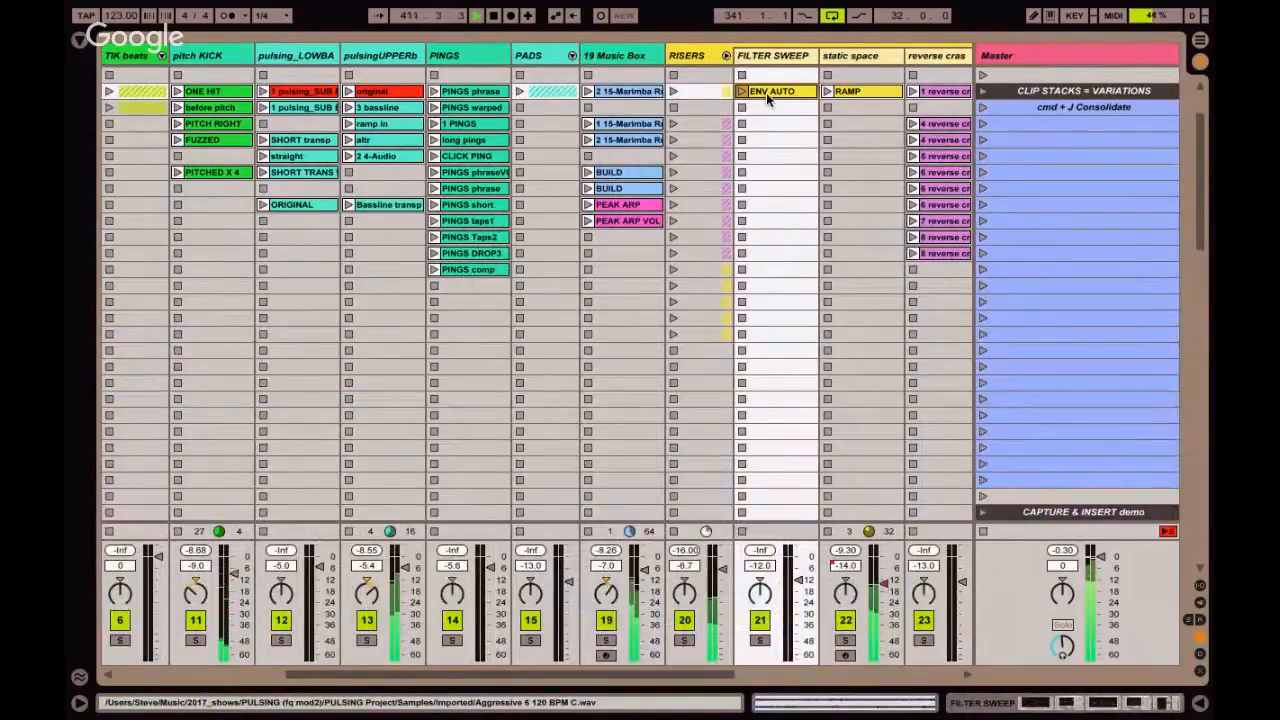
click(742, 91)
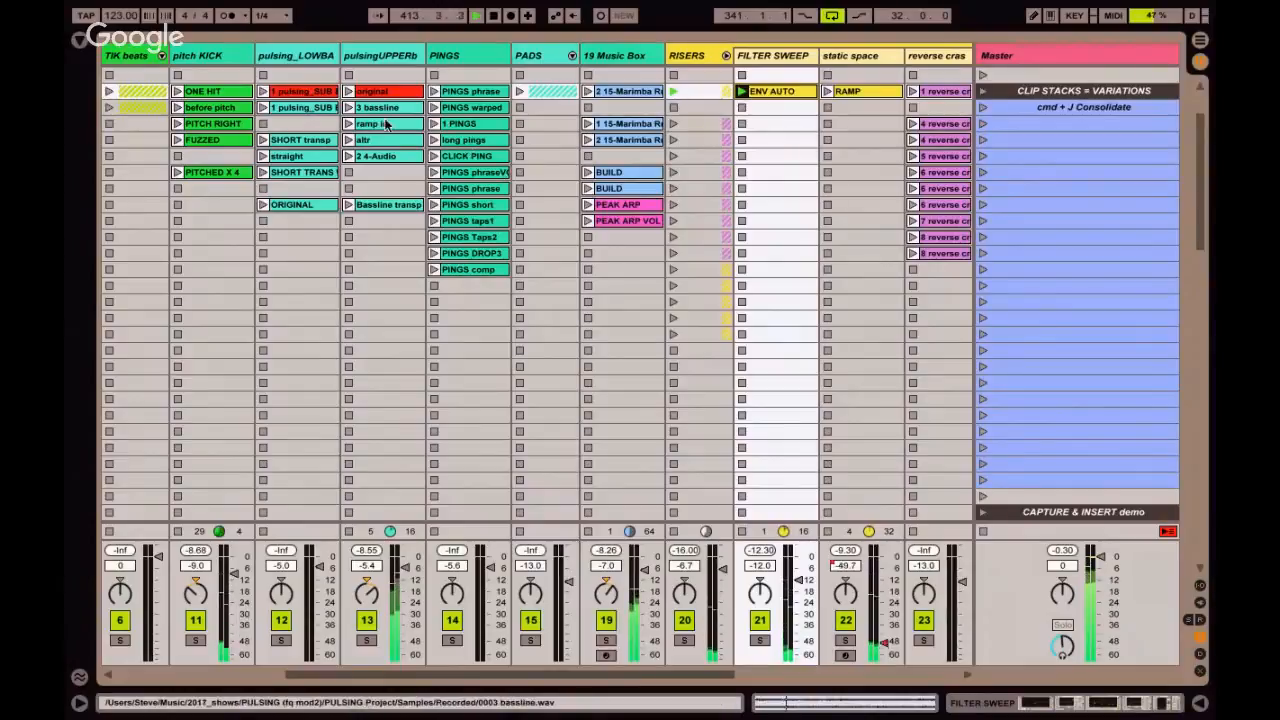
Unfold the PADS group and select the FIXED START clip on its drops track.
scroll(391, 133, left, 2)
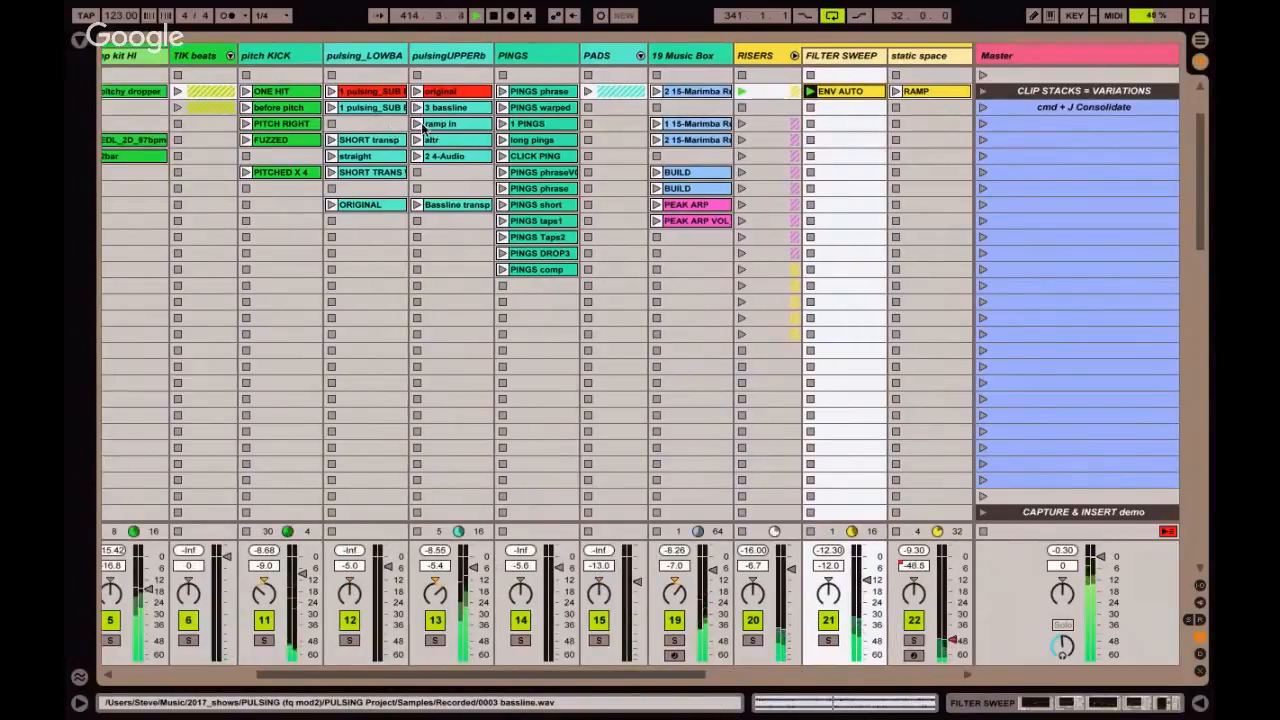
scroll(415, 106, left, 1)
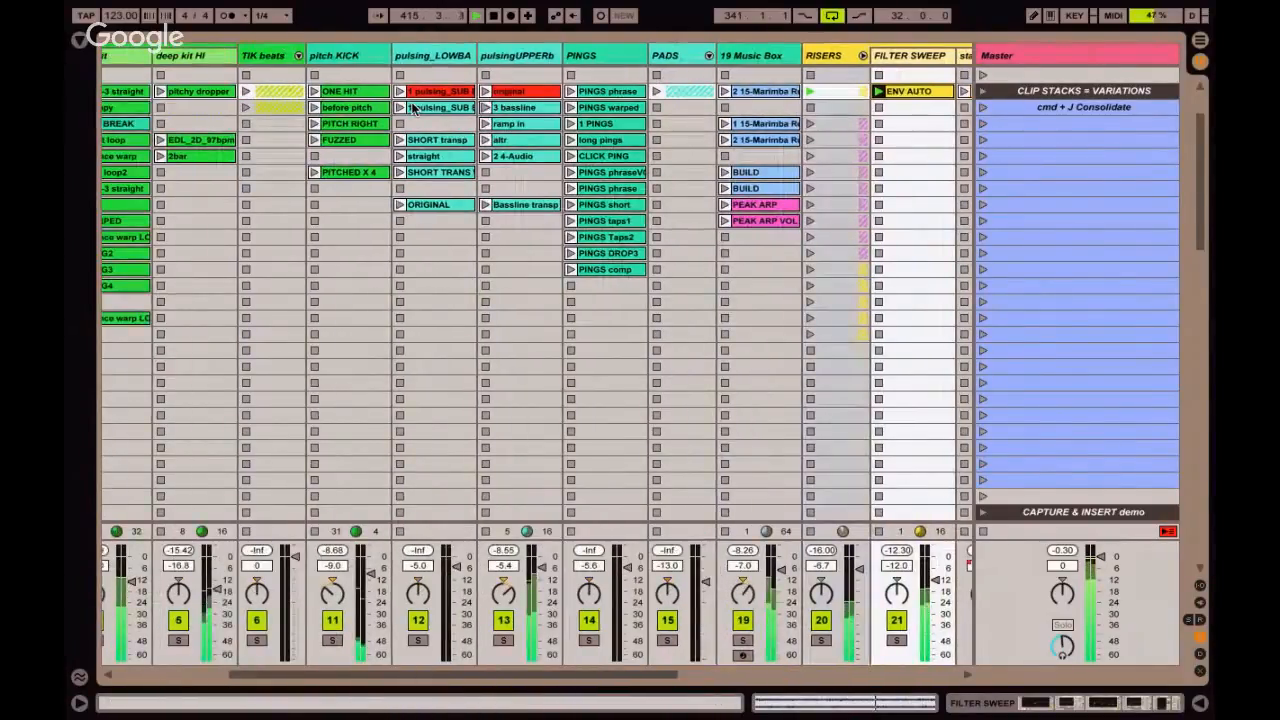
scroll(530, 80, right, 1)
click(641, 56)
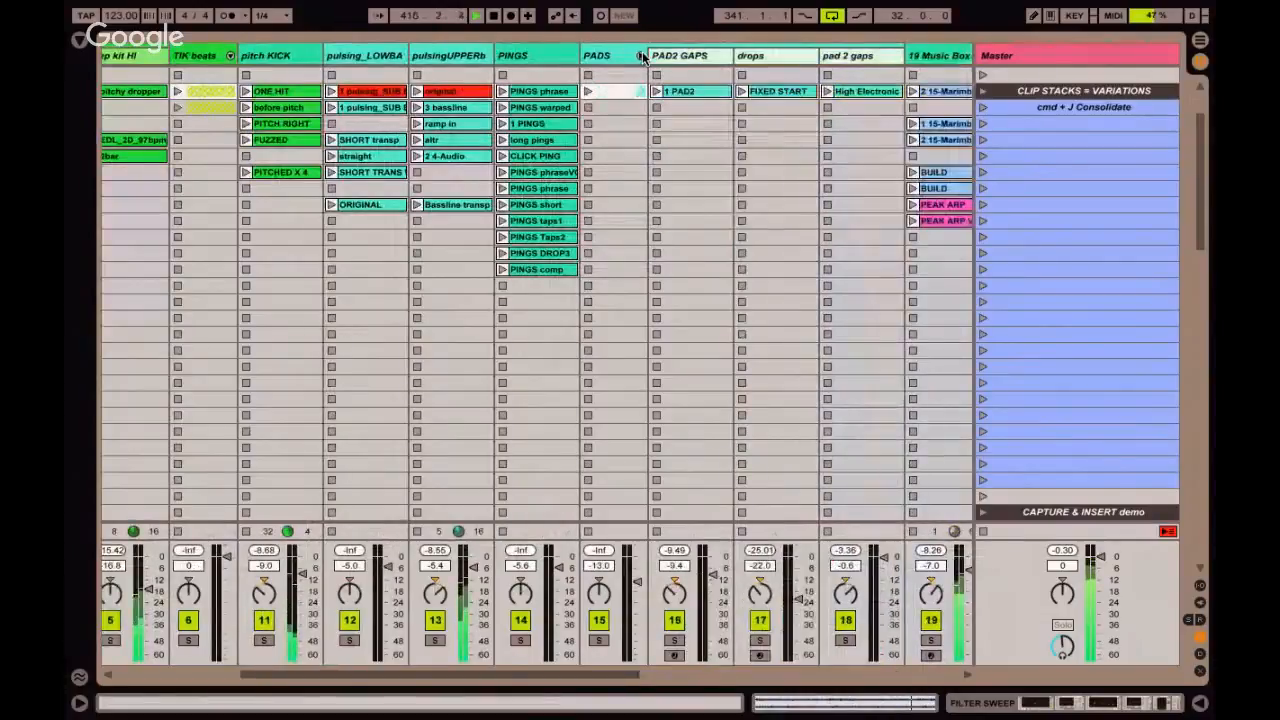
click(770, 91)
scroll(758, 130, right, 1)
scroll(753, 140, right, 1)
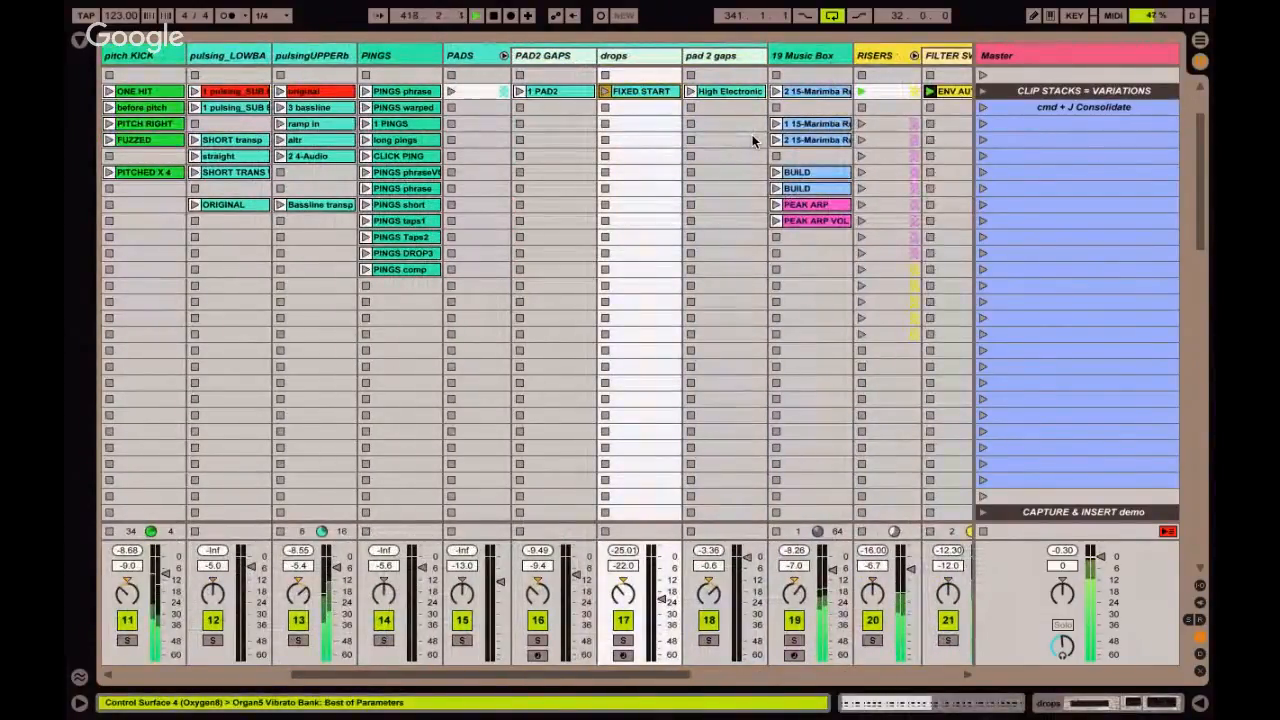
Capture the playing combination with the filter sweep into a new scene directly below CAPTURE & INSERT demo6.
key(super+shift+i)
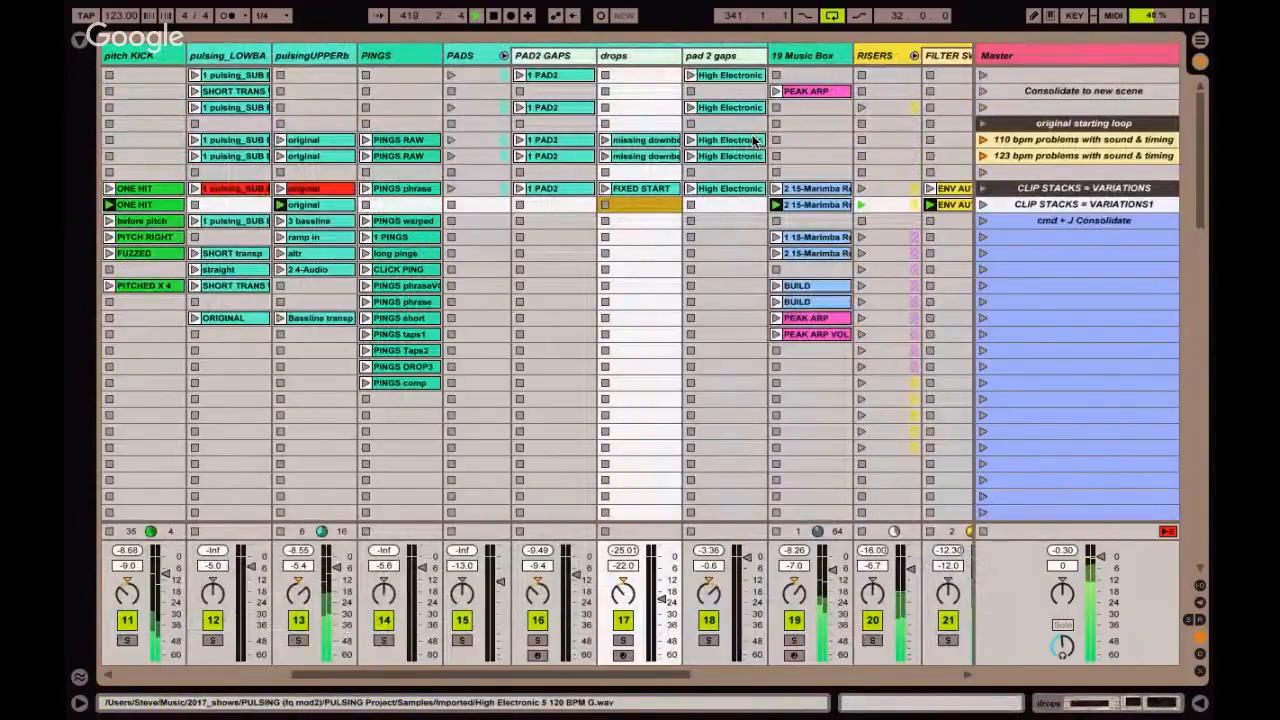
scroll(610, 200, down, 15)
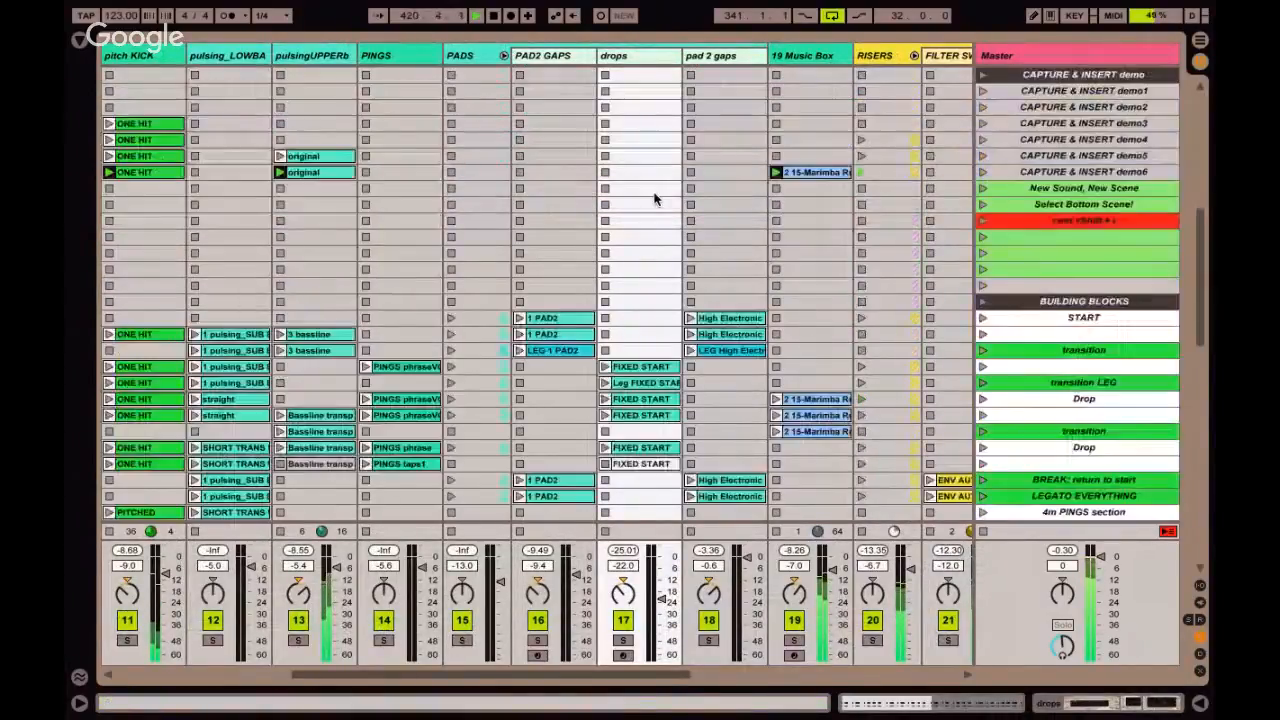
scroll(895, 162, up, 5)
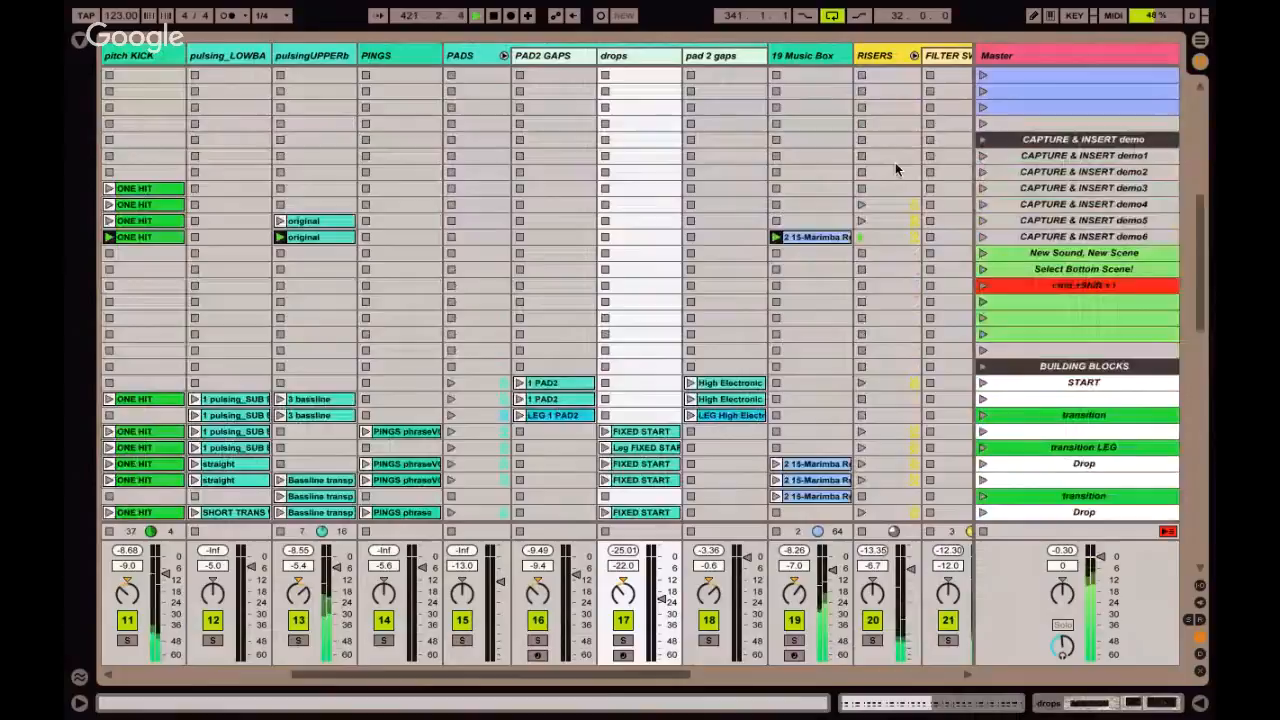
click(1008, 236)
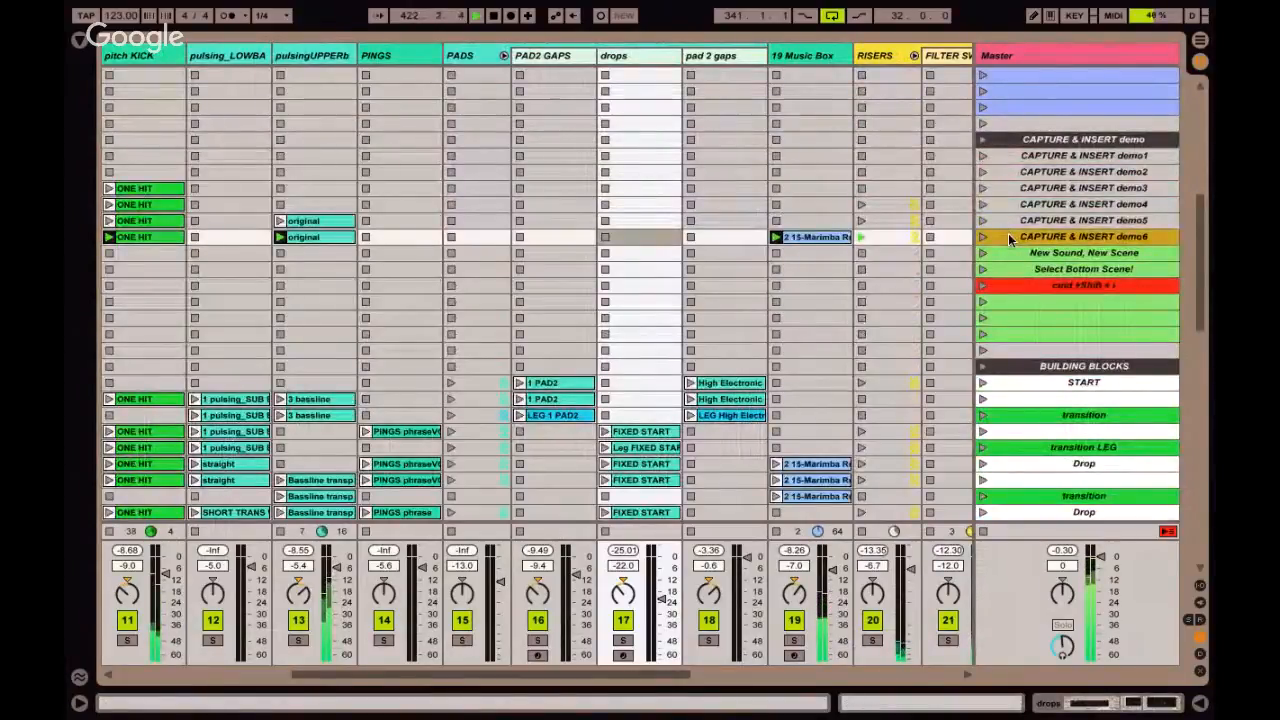
key(super+shift+i)
Launch the drops track's FIXED START clip and capture the playing combination into a new scene below CAPTURE & INSERT demo7.
scroll(598, 214, up, 10)
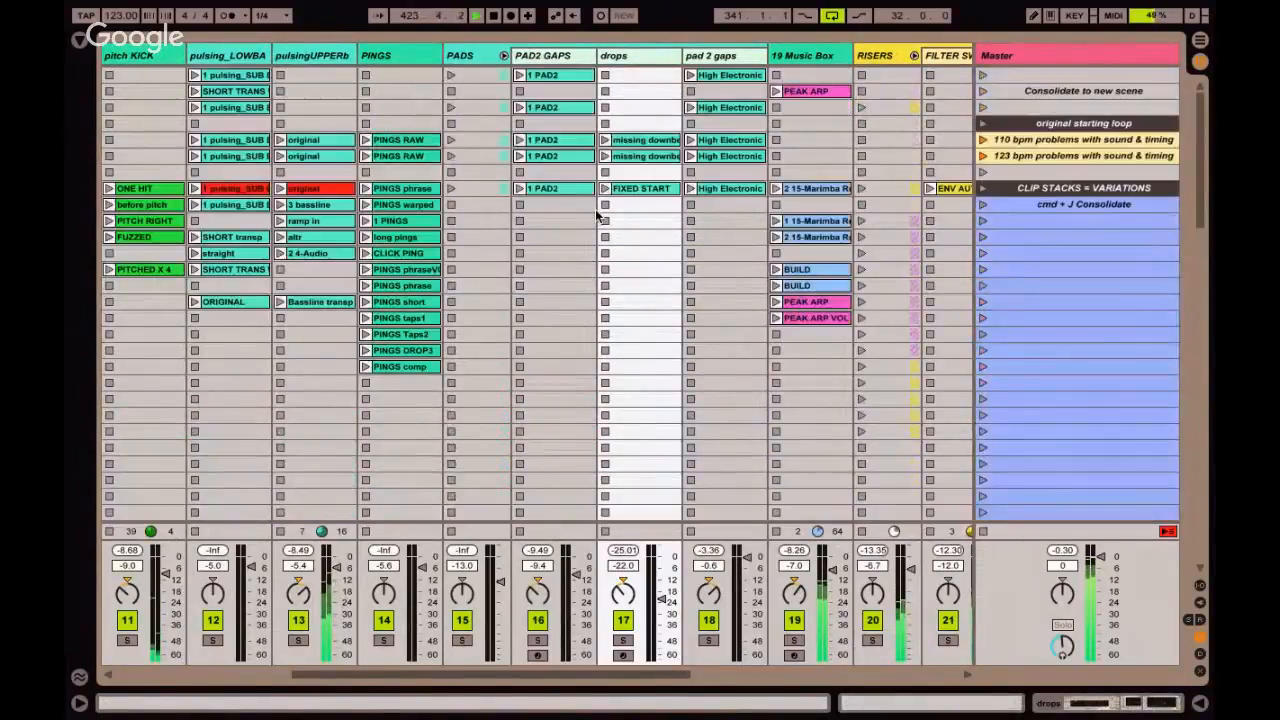
click(630, 188)
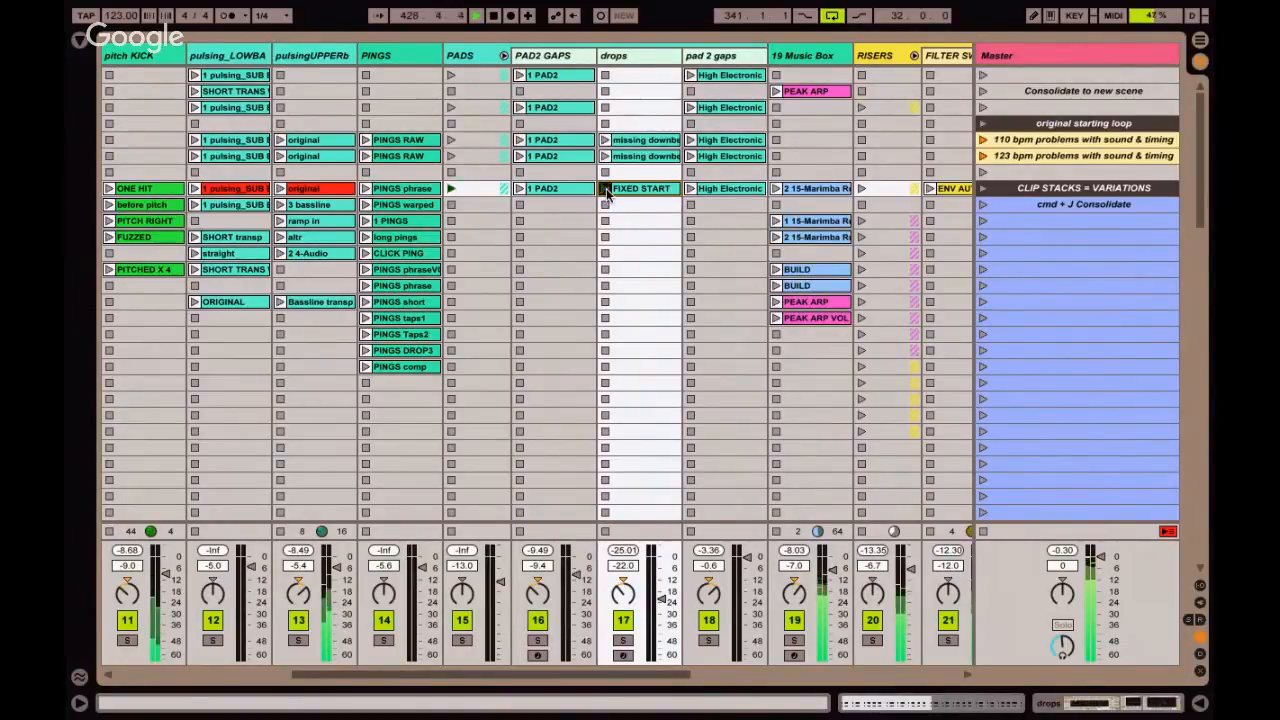
scroll(641, 296, down, 10)
scroll(641, 296, left, 3)
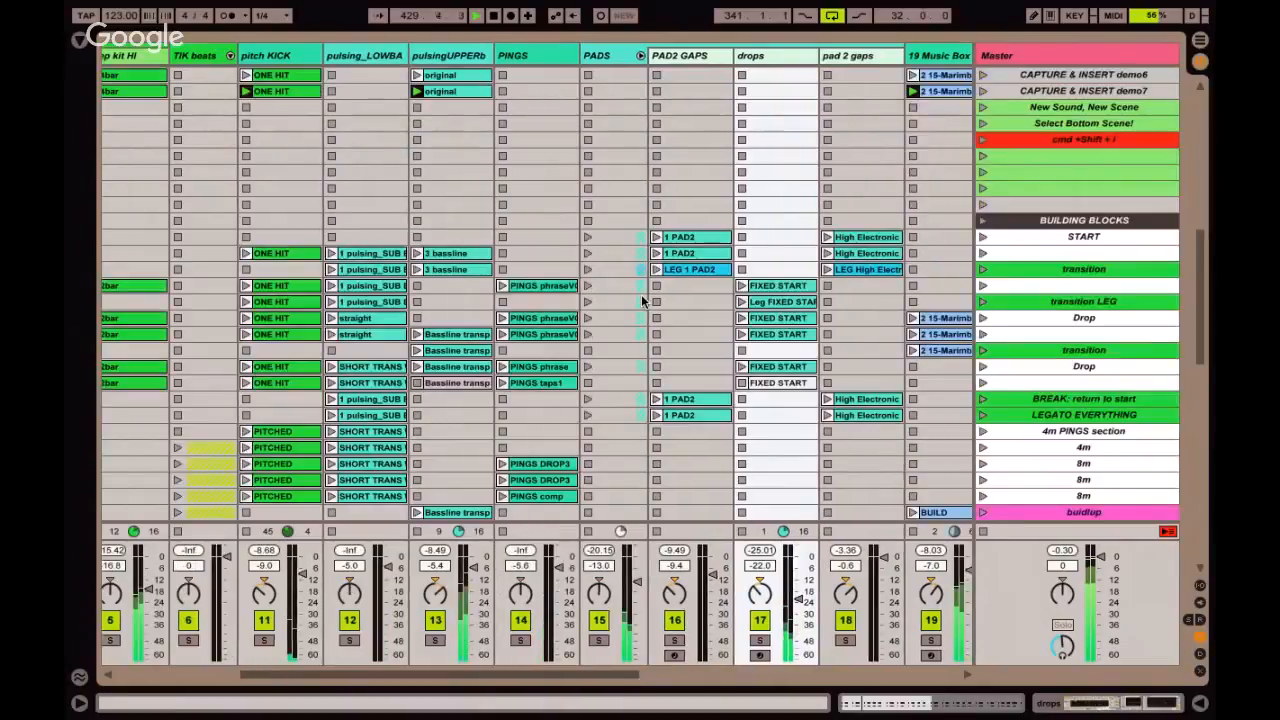
scroll(1020, 253, up, 5)
scroll(1020, 253, left, 2)
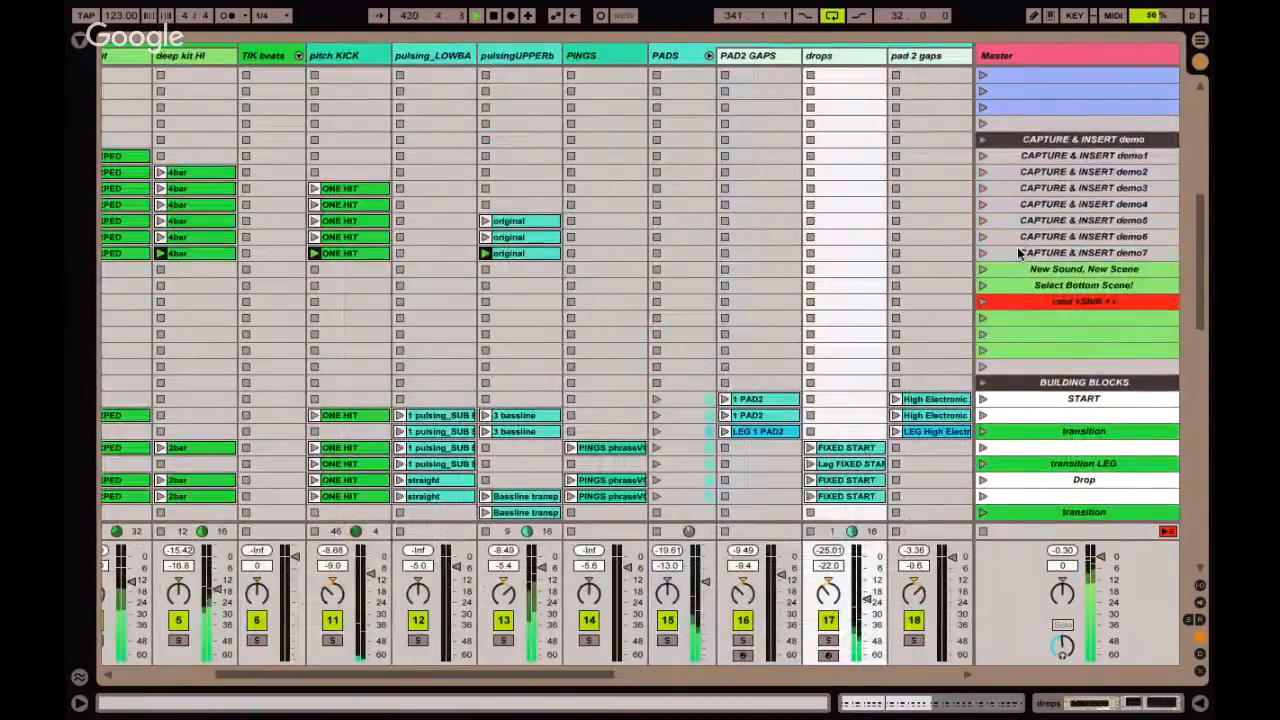
click(1020, 253)
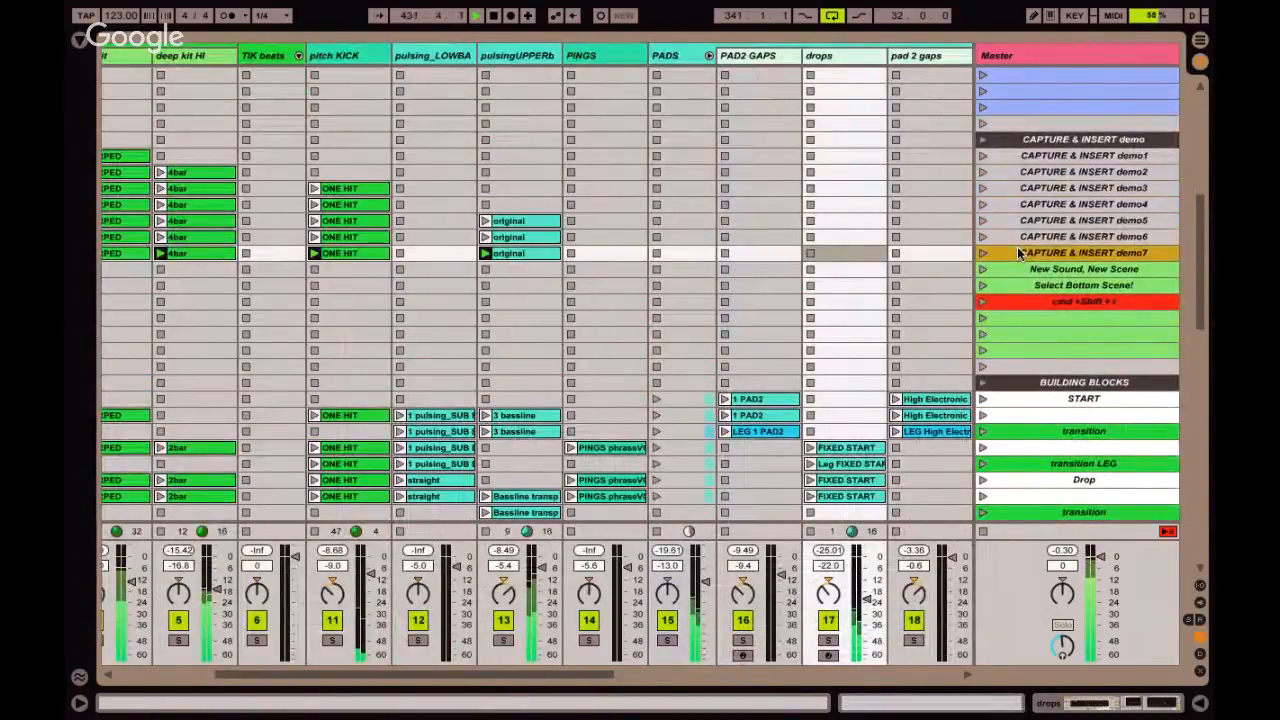
key(super+shift+i)
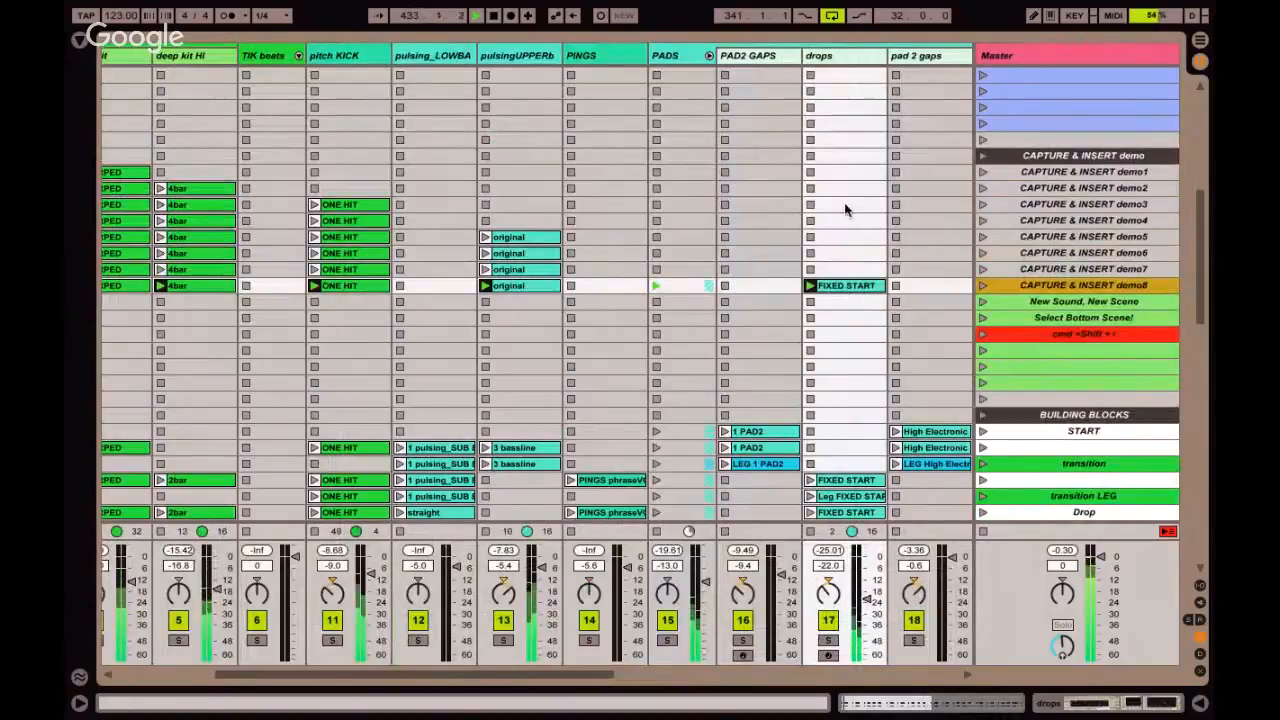
Unfold the TIK beats group to expose its individual tracks.
scroll(844, 202, up, 5)
scroll(844, 202, left, 1)
scroll(840, 202, left, 3)
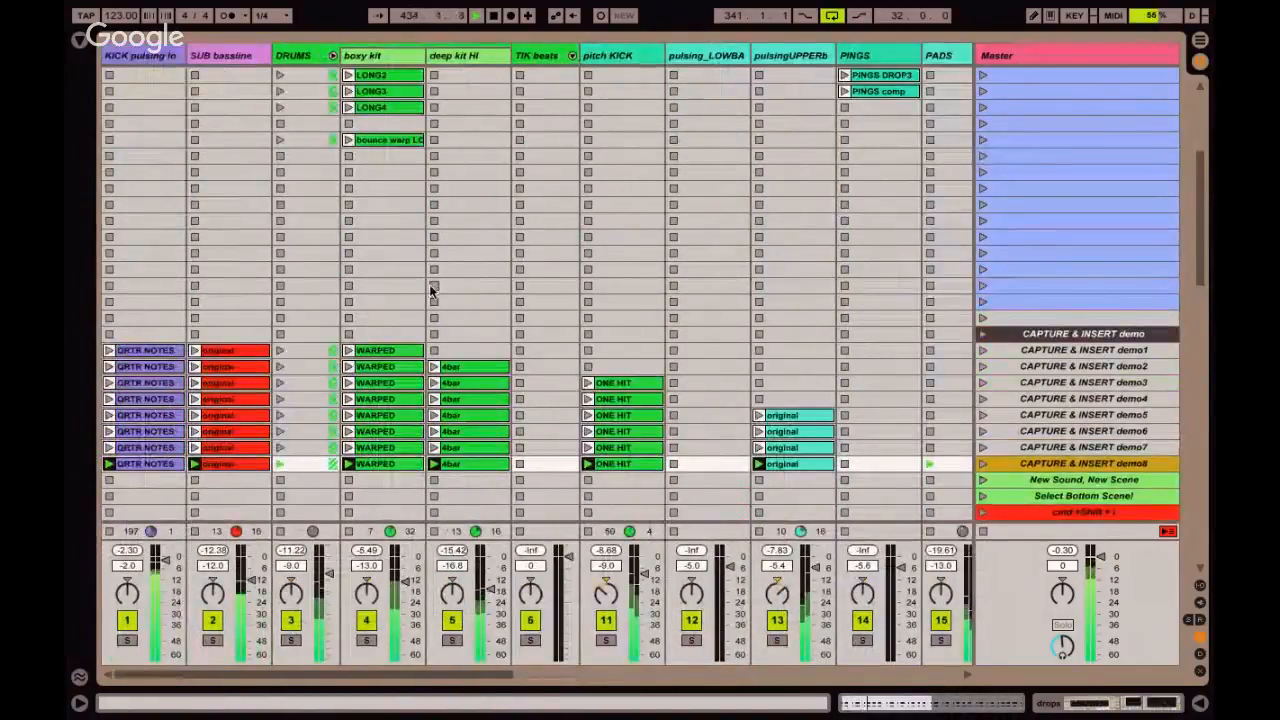
scroll(432, 290, up, 5)
scroll(432, 290, down, 6)
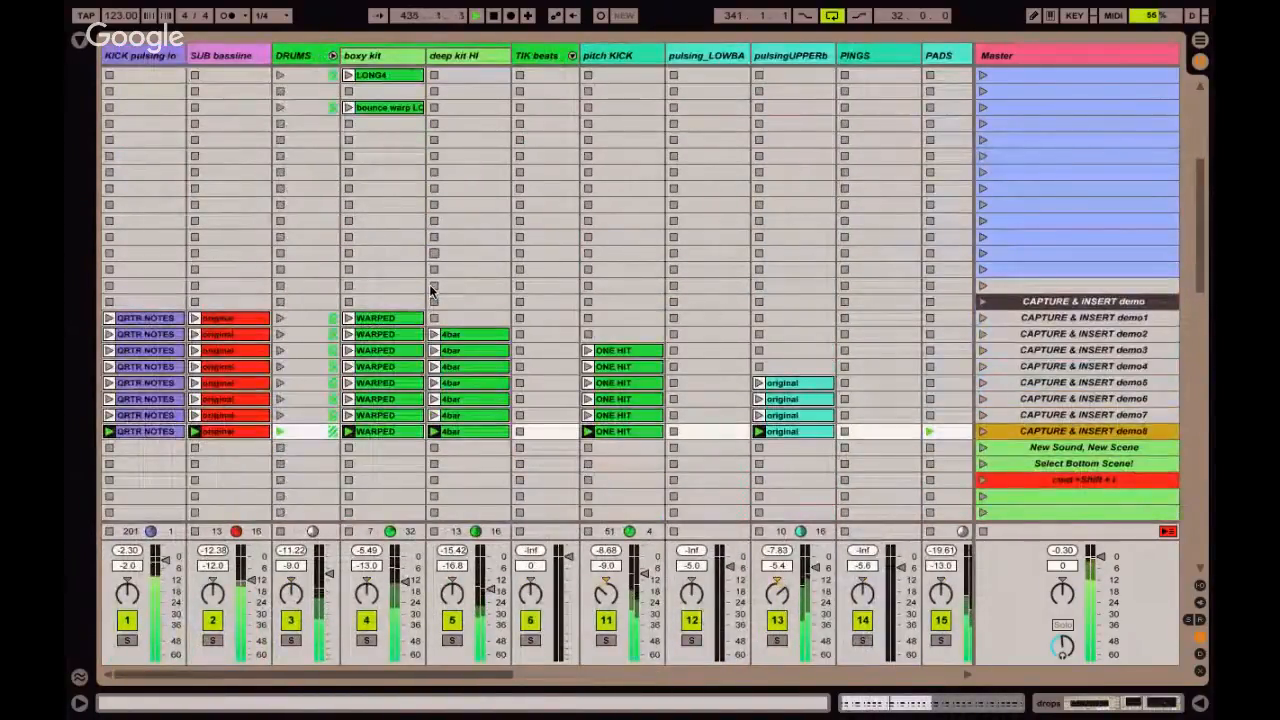
click(572, 55)
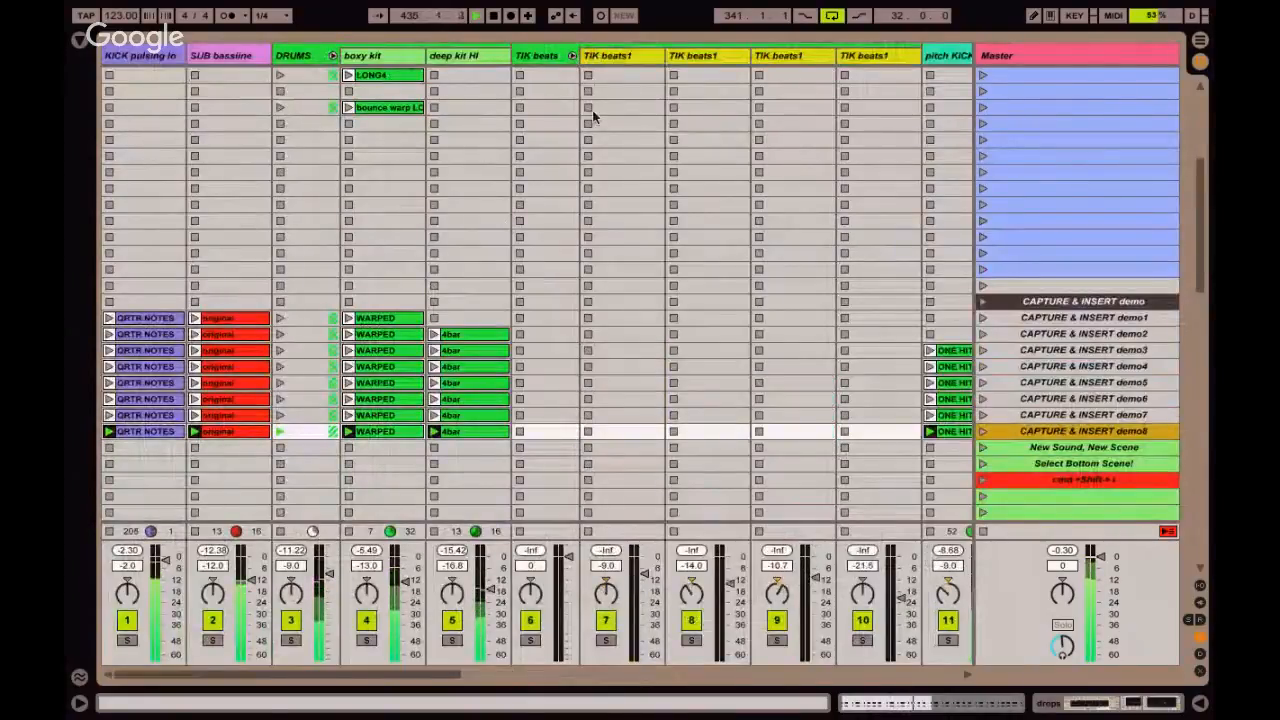
Launch the TIK1 groove pooled clip on the first TIK beats1 track and capture the playing combination into a new scene below CAPTURE & INSERT demo8.
scroll(595, 118, up, 7)
scroll(595, 118, up, 6)
click(655, 275)
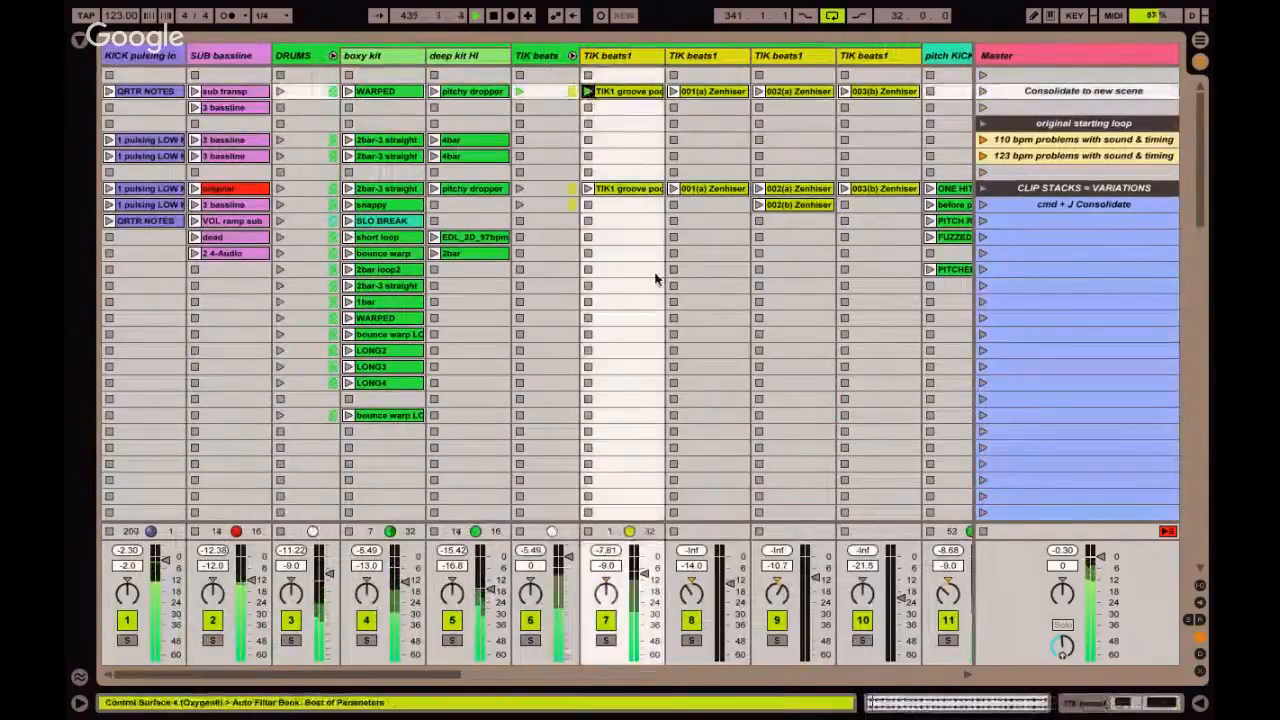
scroll(622, 460, down, 10)
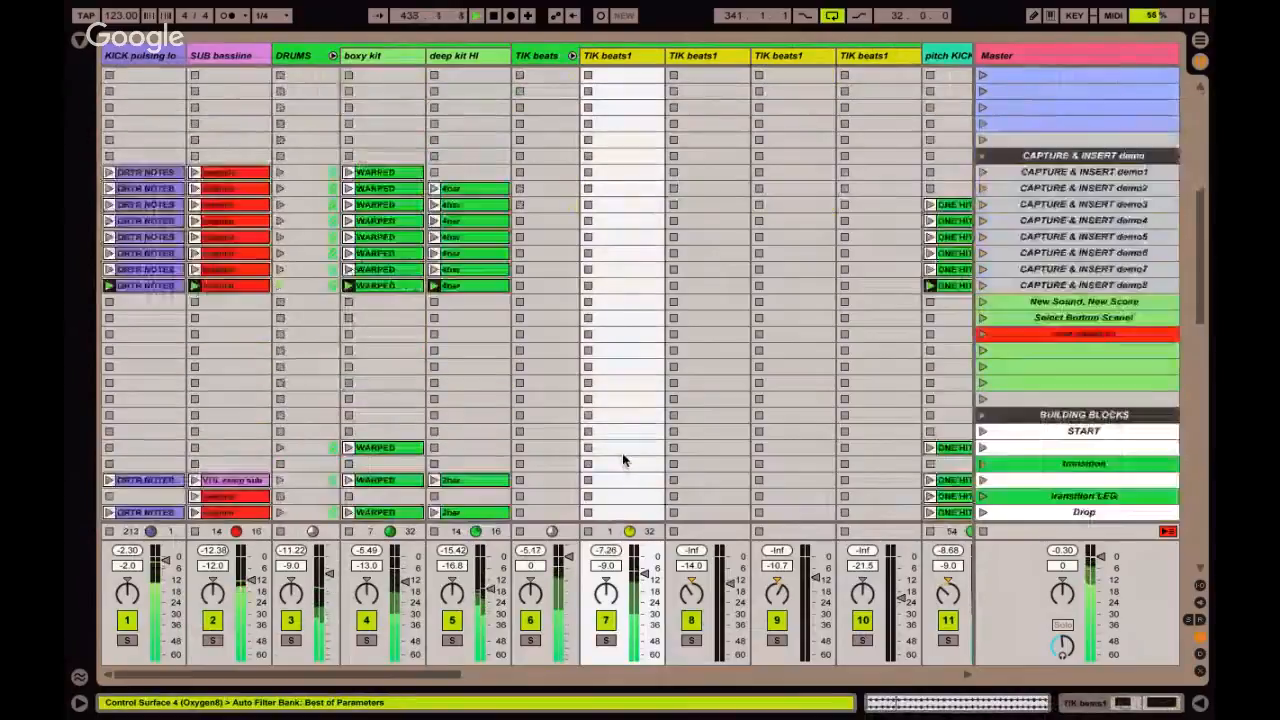
click(477, 155)
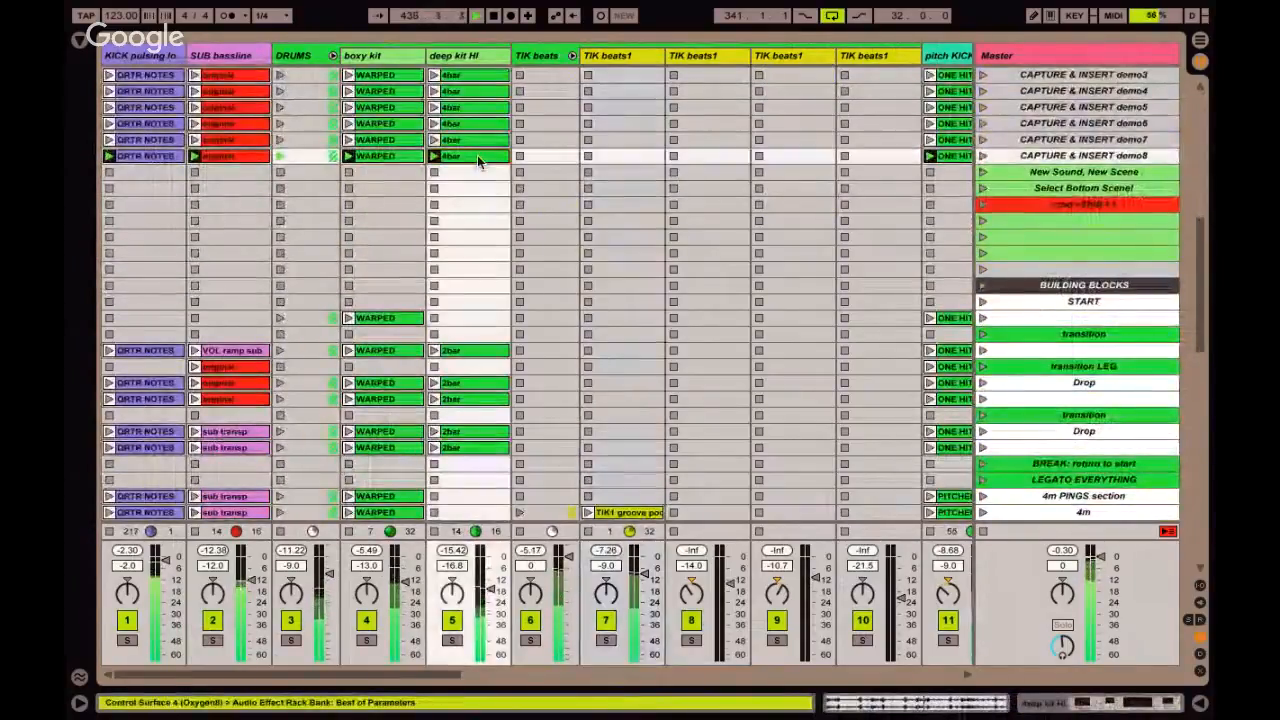
key(super+shift+i)
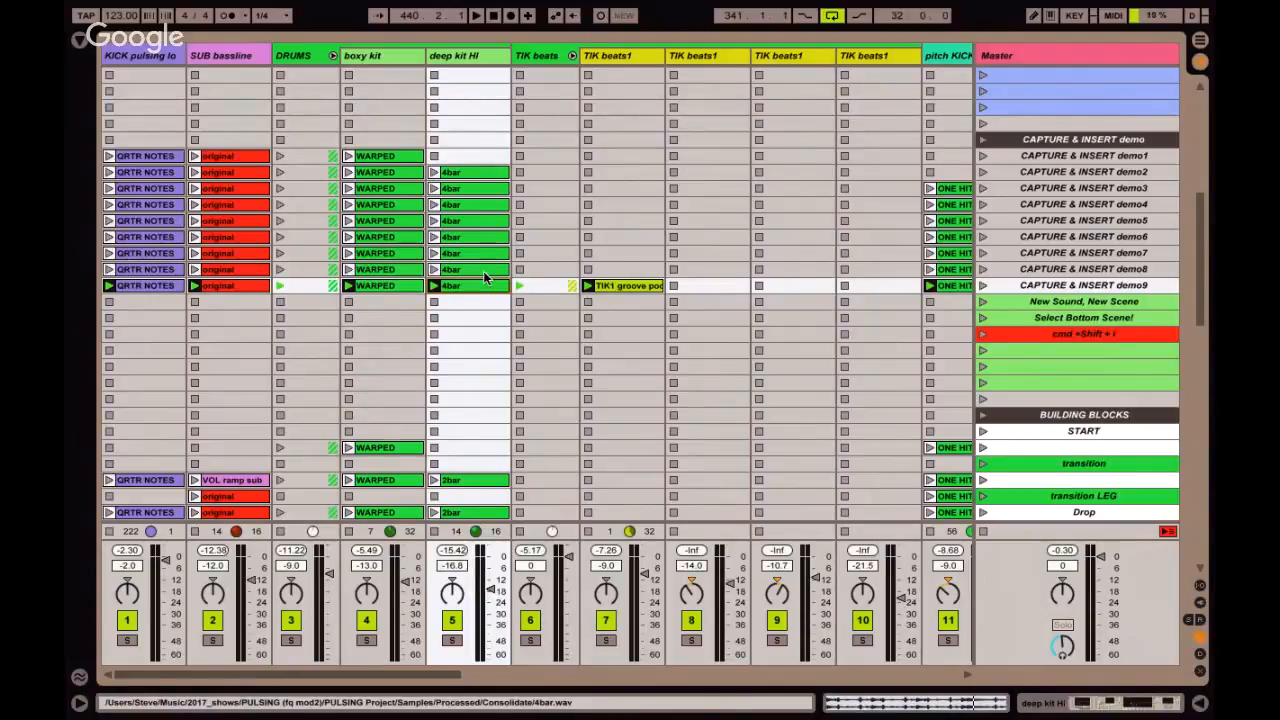
Review the captured scenes CAPTURE & INSERT demo1 to demo9, comparing the clips stacked across the tracks.
click(467, 242)
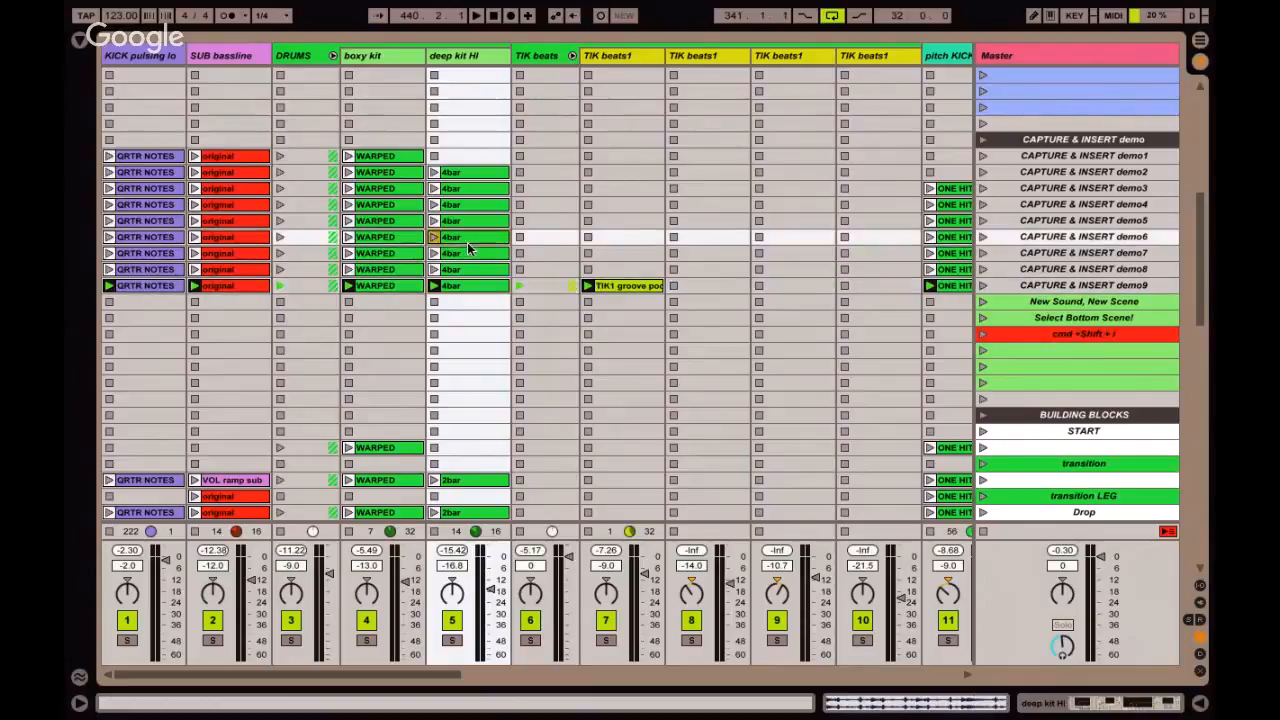
scroll(467, 243, right, 2)
scroll(467, 248, right, 10)
click(557, 253)
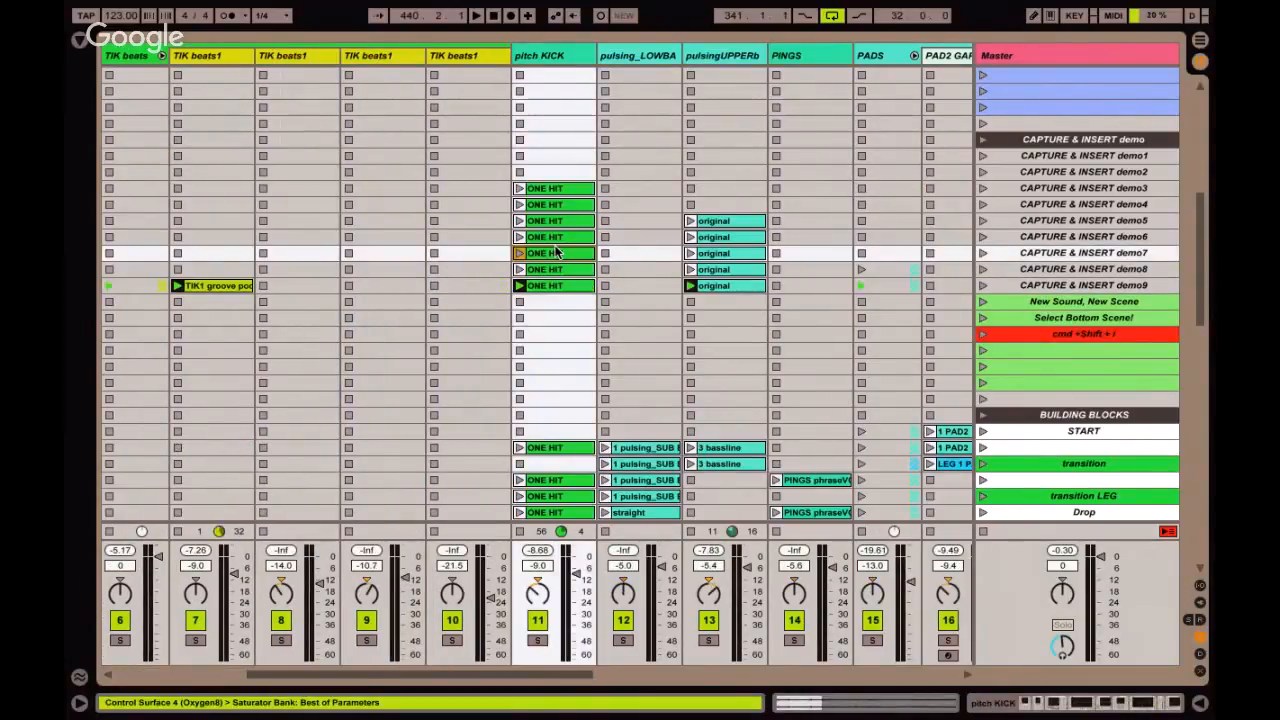
click(734, 256)
scroll(730, 260, right, 20)
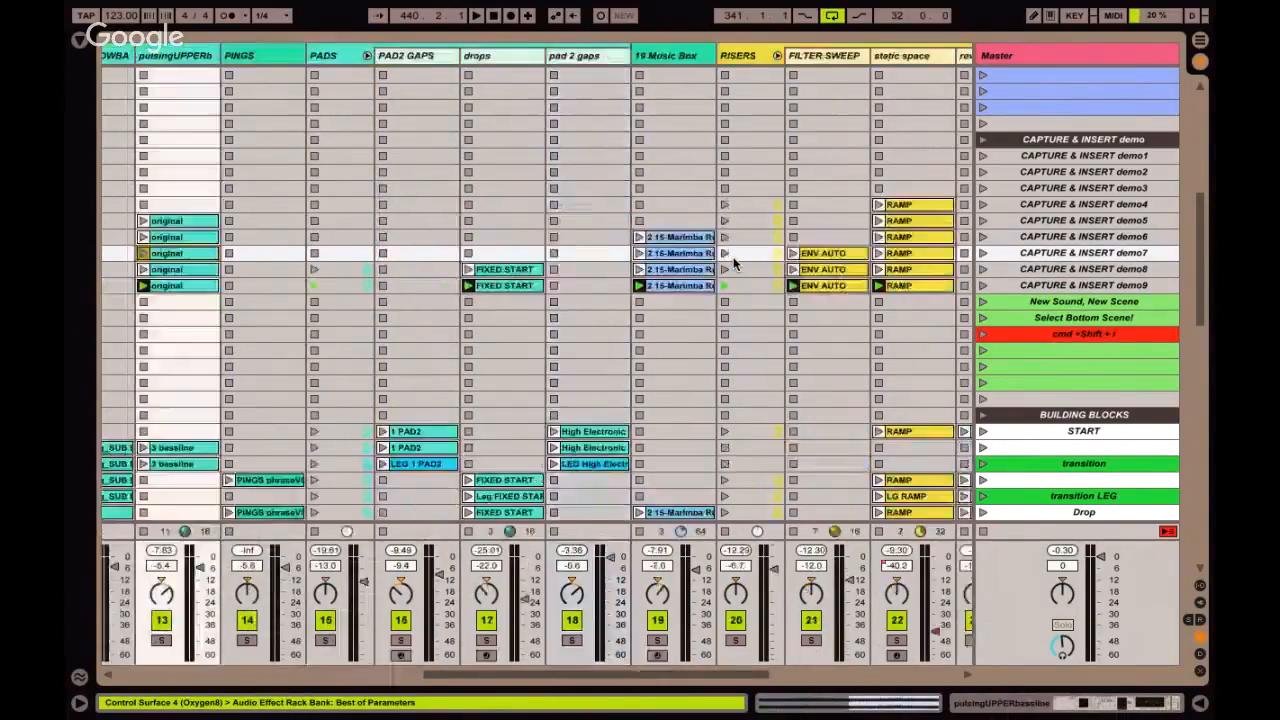
click(1036, 158)
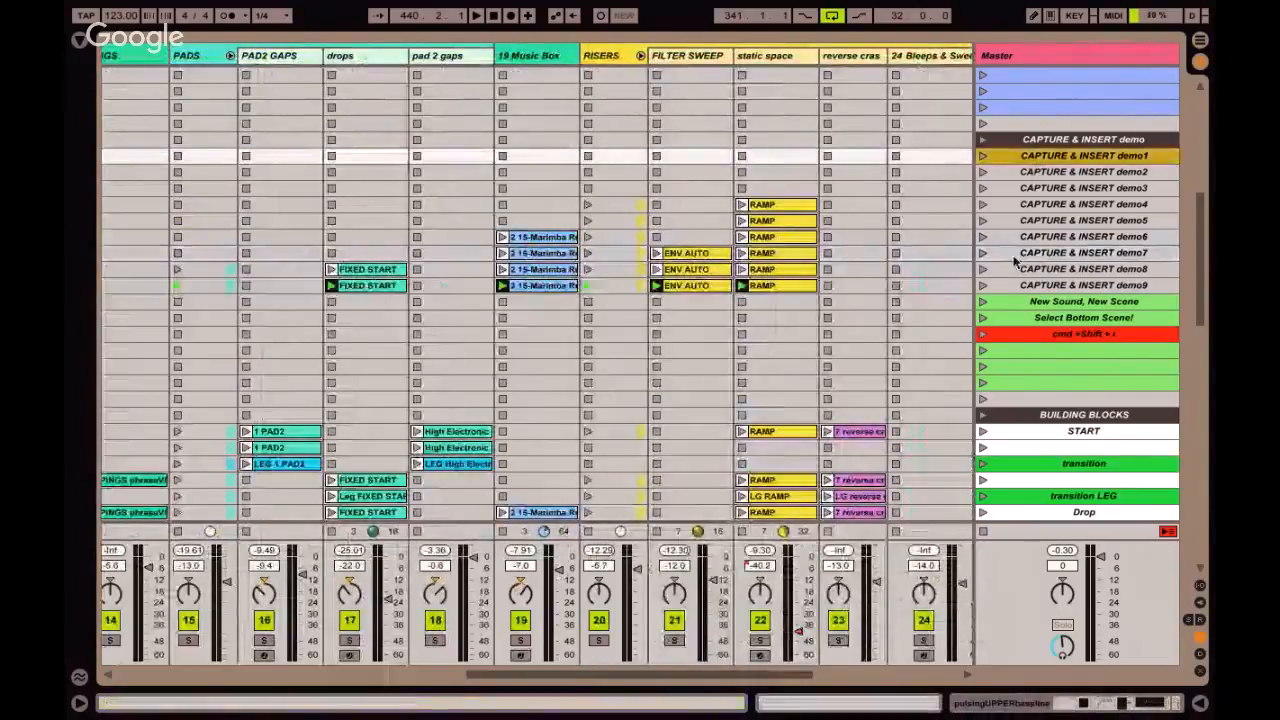
click(1015, 286)
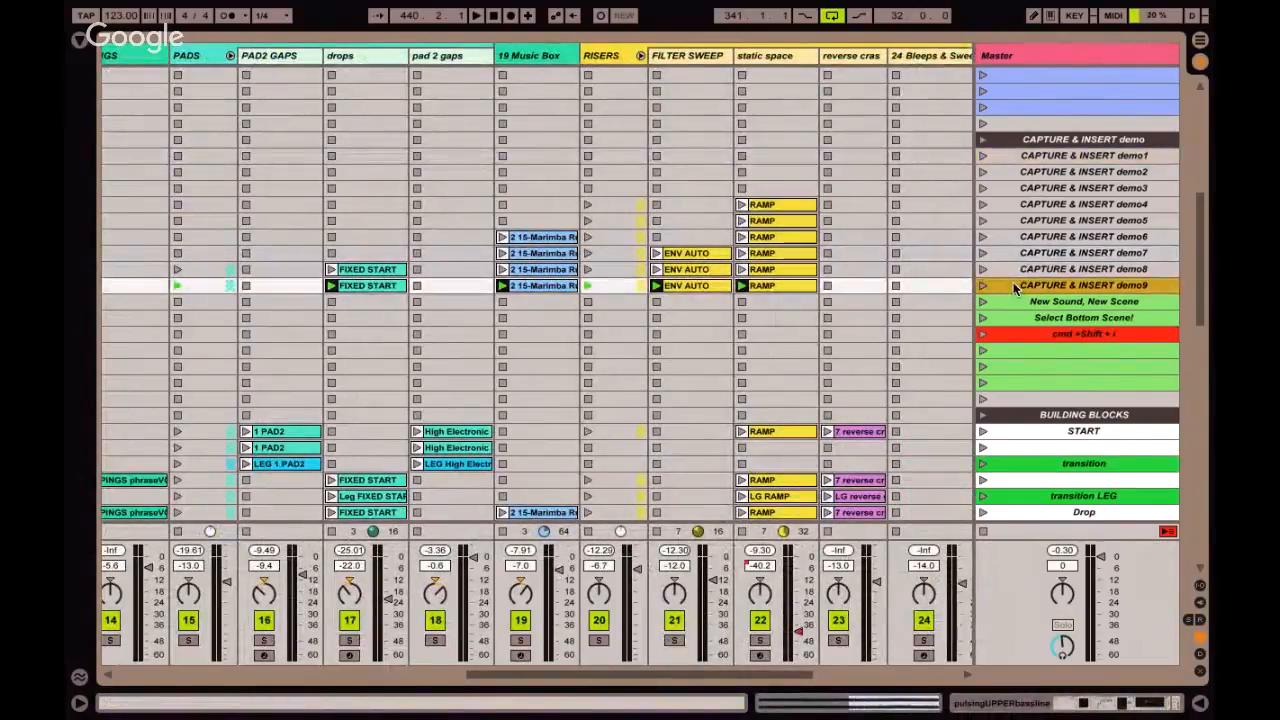
scroll(1015, 288, left, 20)
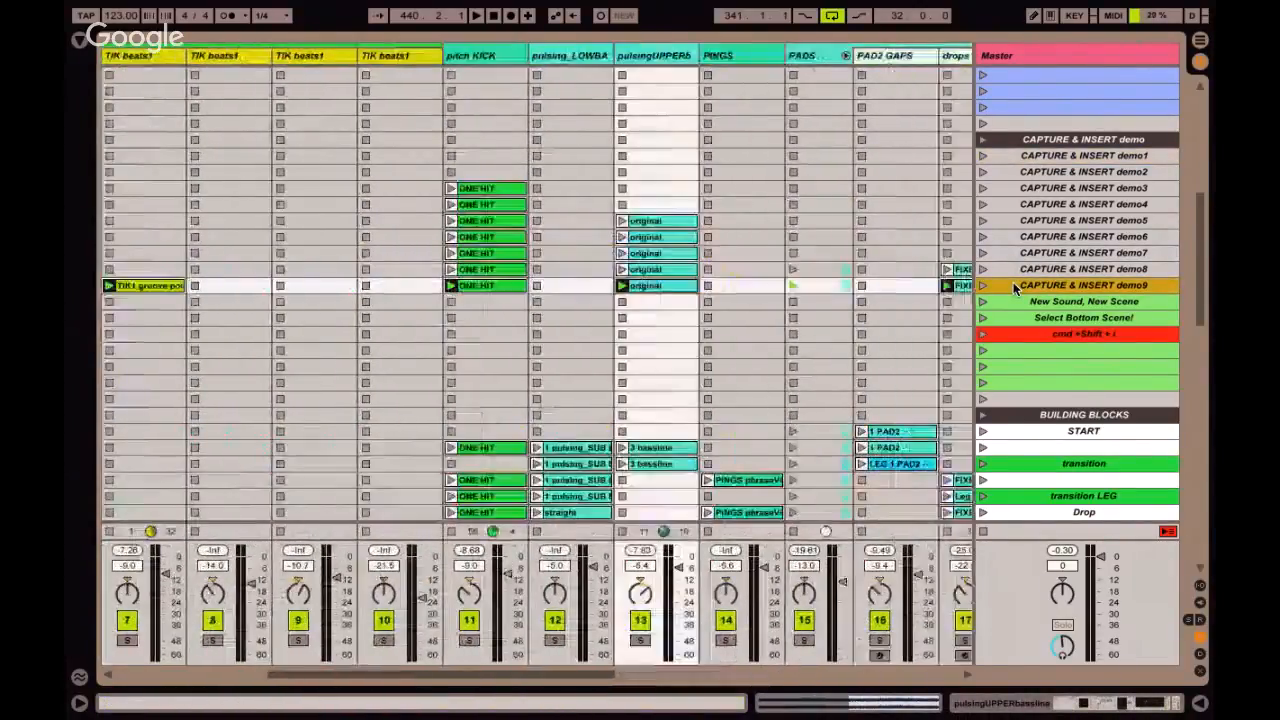
scroll(1015, 286, right, 8)
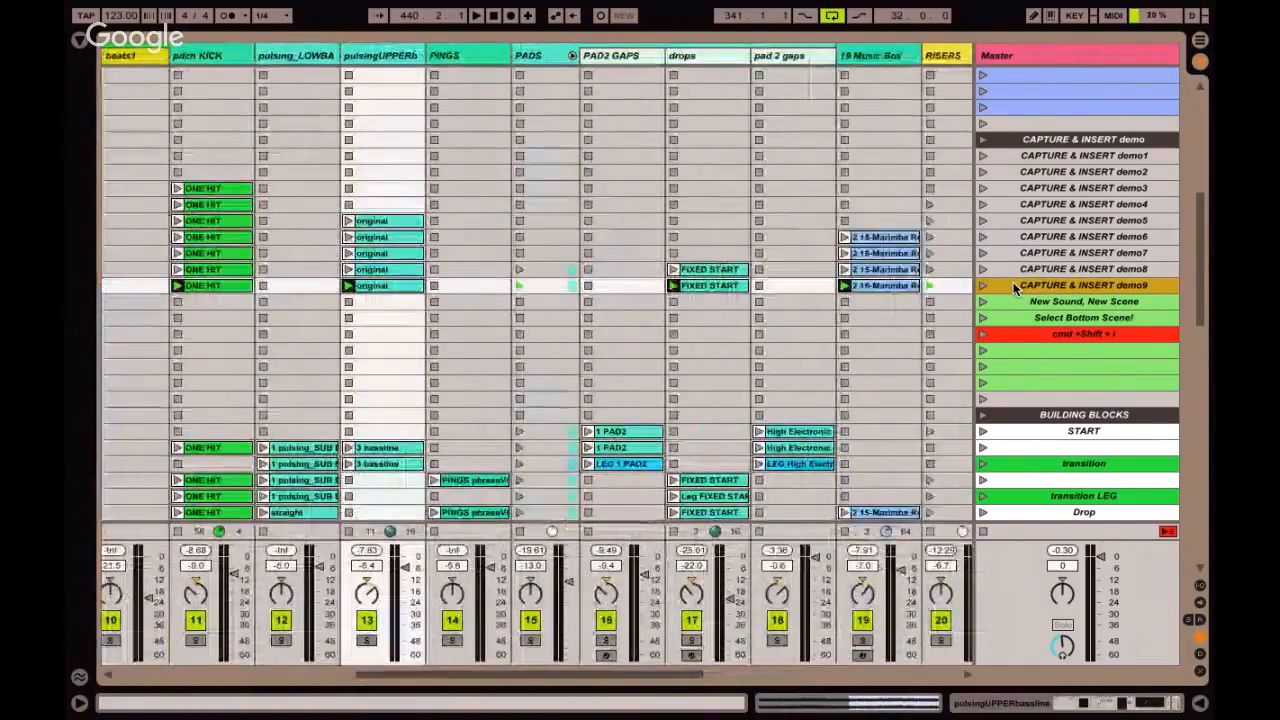
In Arrangement View, add a locator at bar 425 in the empty area after the existing clips and name it "demo arrange".
key(Tab)
scroll(825, 164, right, 3)
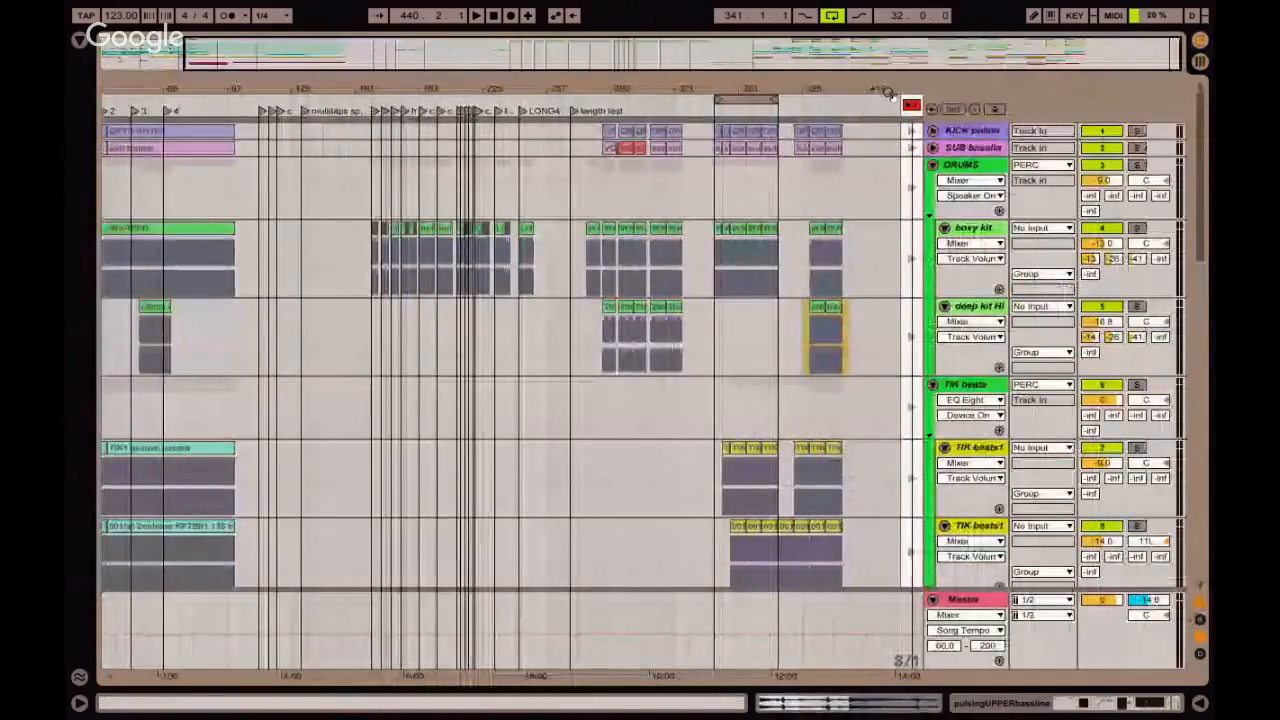
drag(888, 92, 889, 170)
click(825, 198)
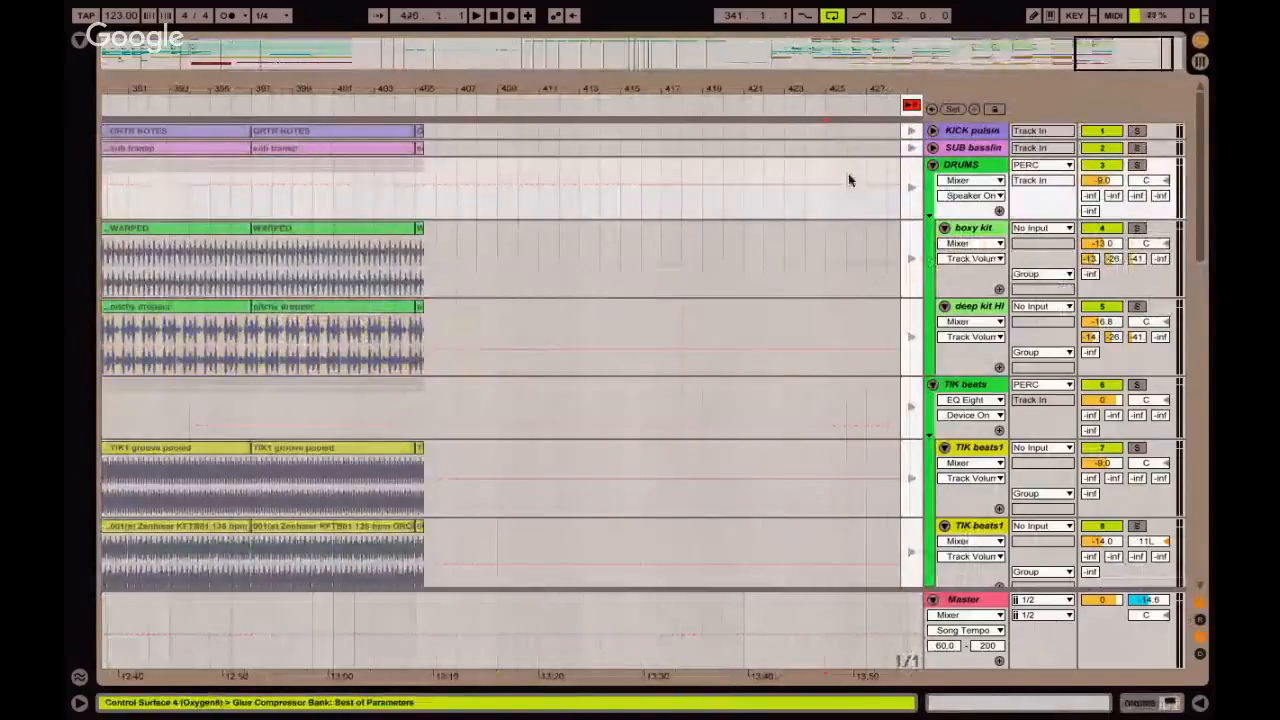
click(825, 112)
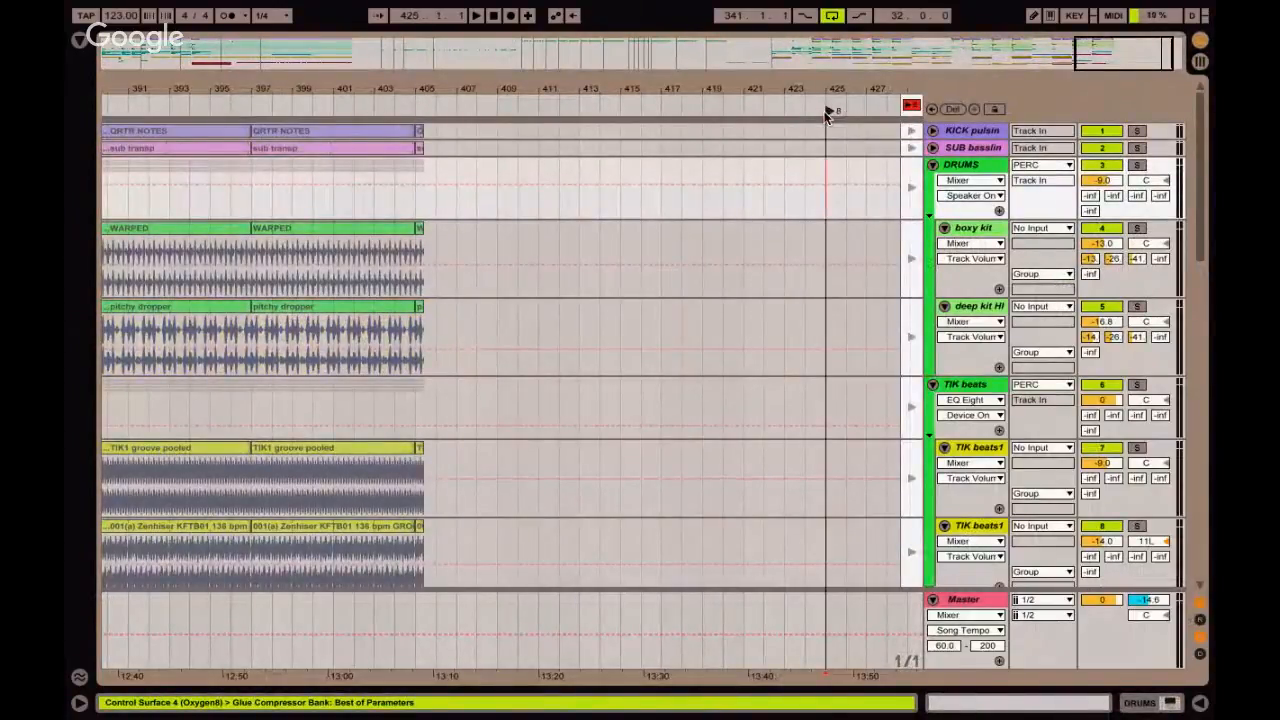
key(ctrl+r)
text(demo arrange)
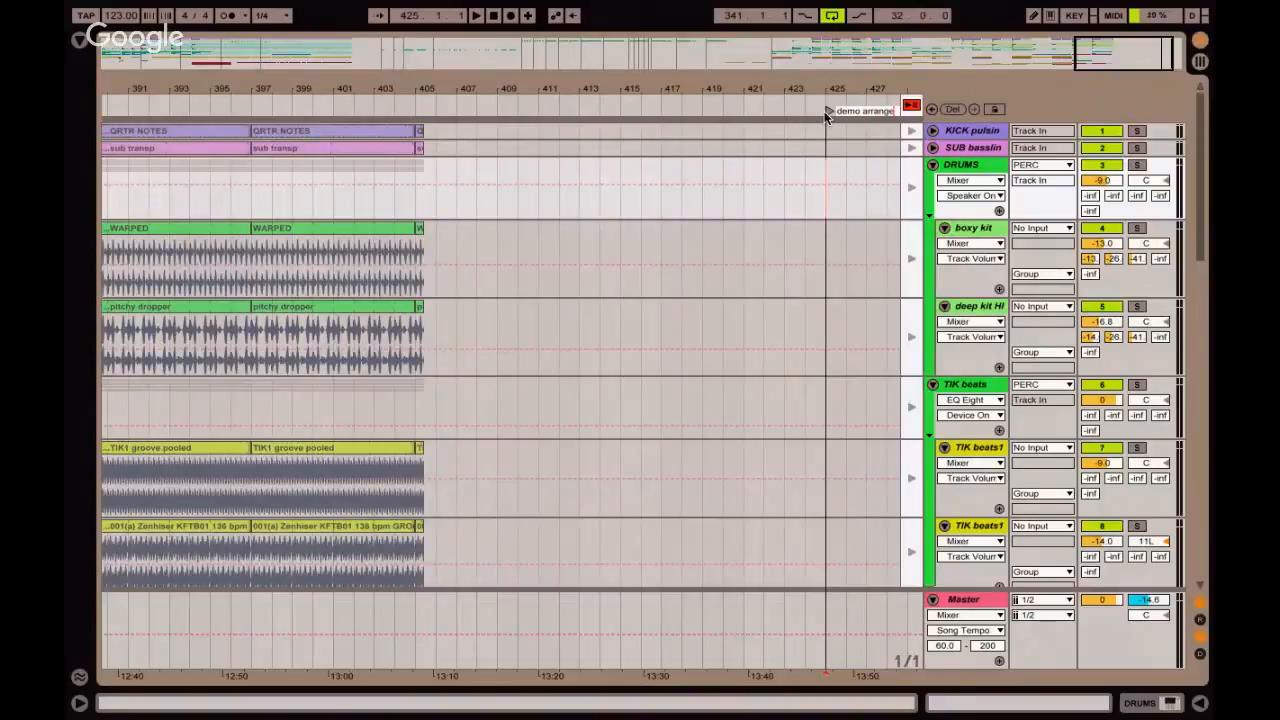
key(Return)
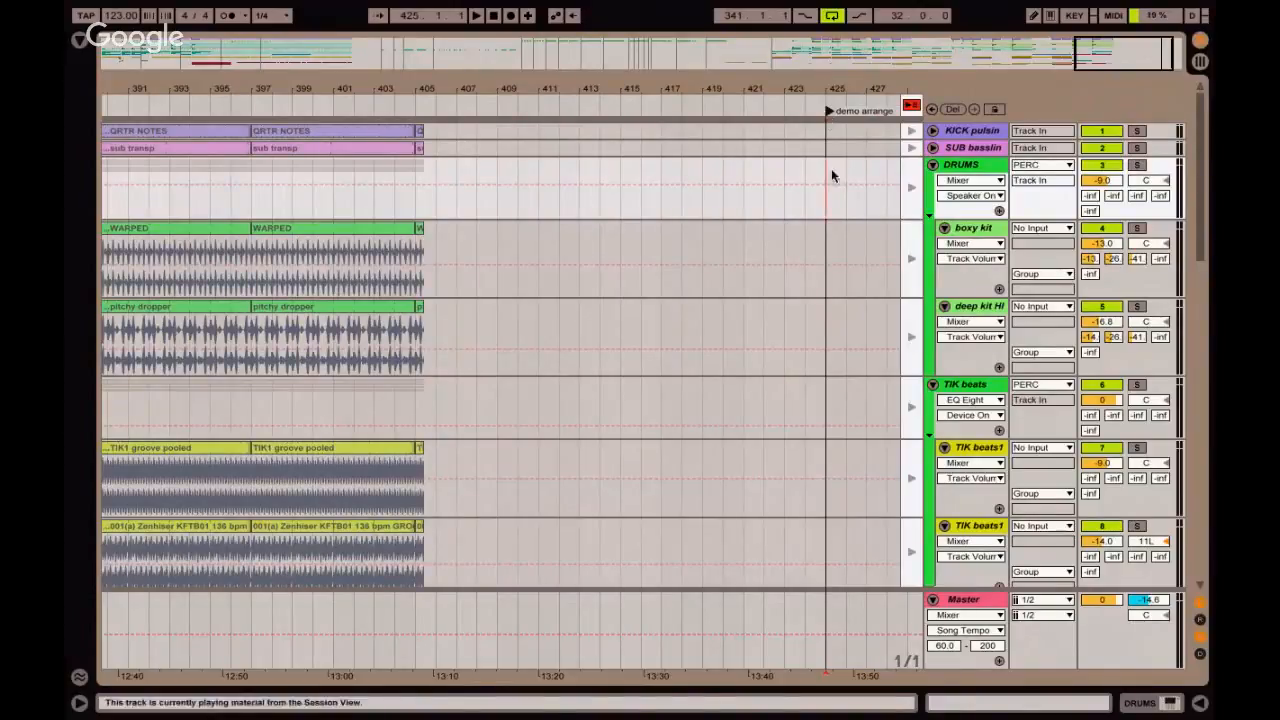
Return to Session View, enable arrangement recording, and launch scene CAPTURE & INSERT demo1 to start recording from bar 425.
key(Tab)
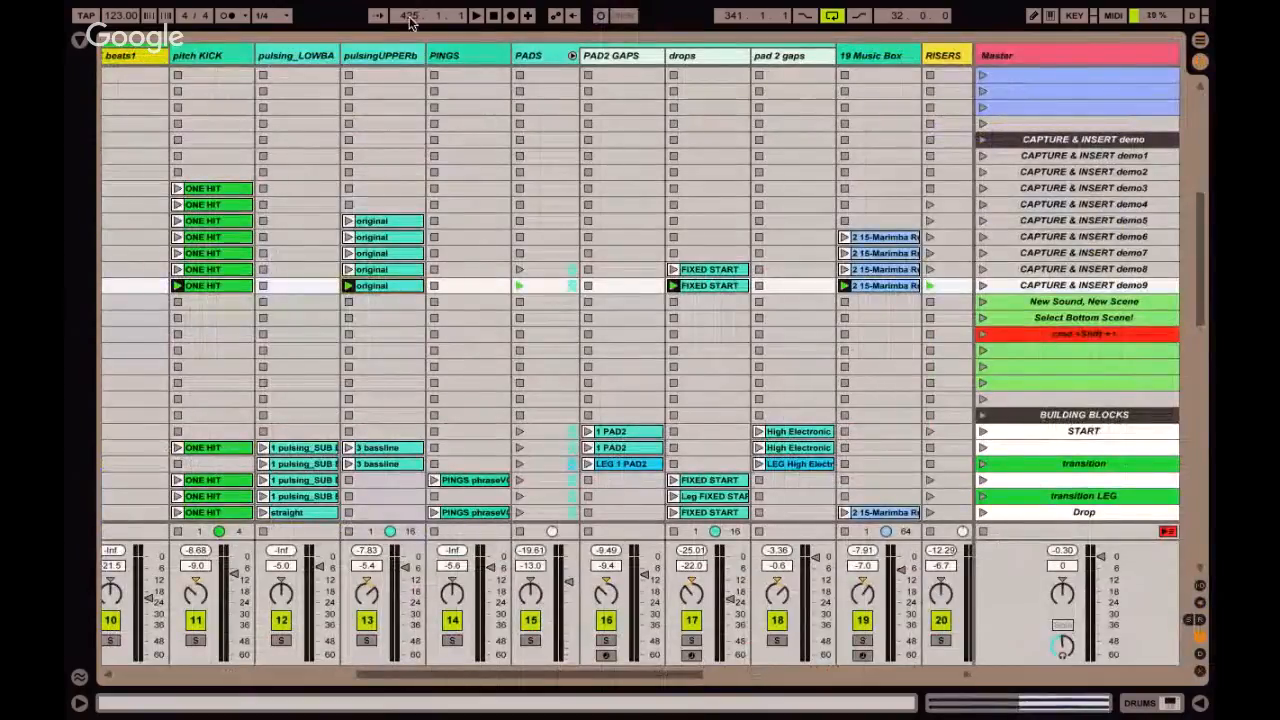
click(1003, 157)
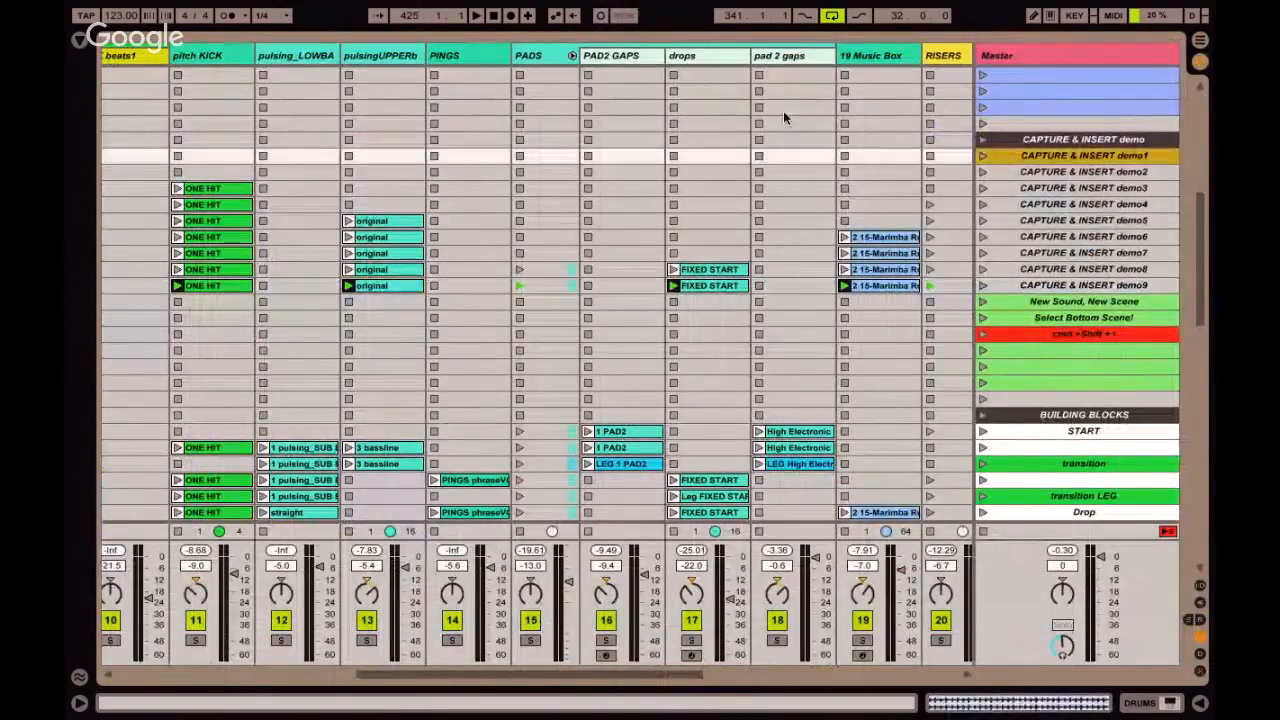
click(511, 18)
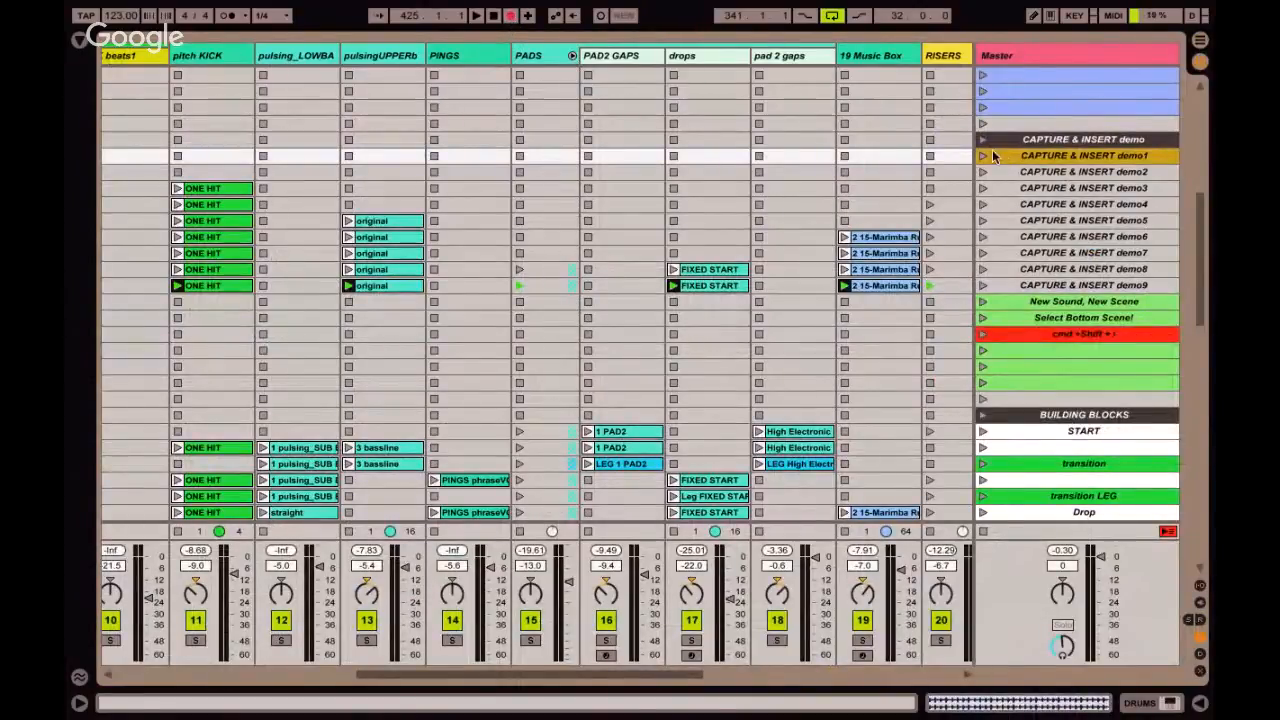
click(982, 157)
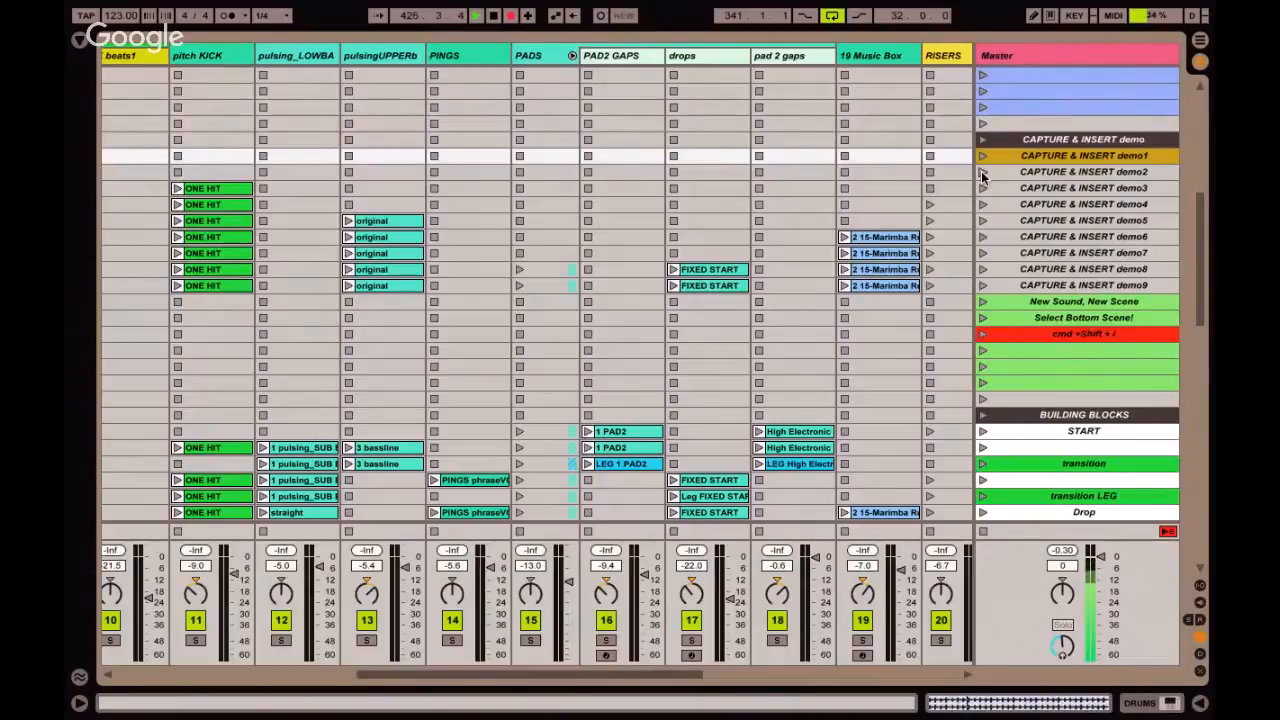
Launch scenes CAPTURE & INSERT demo2, demo3 and demo4 in succession while recording into the arrangement.
click(981, 171)
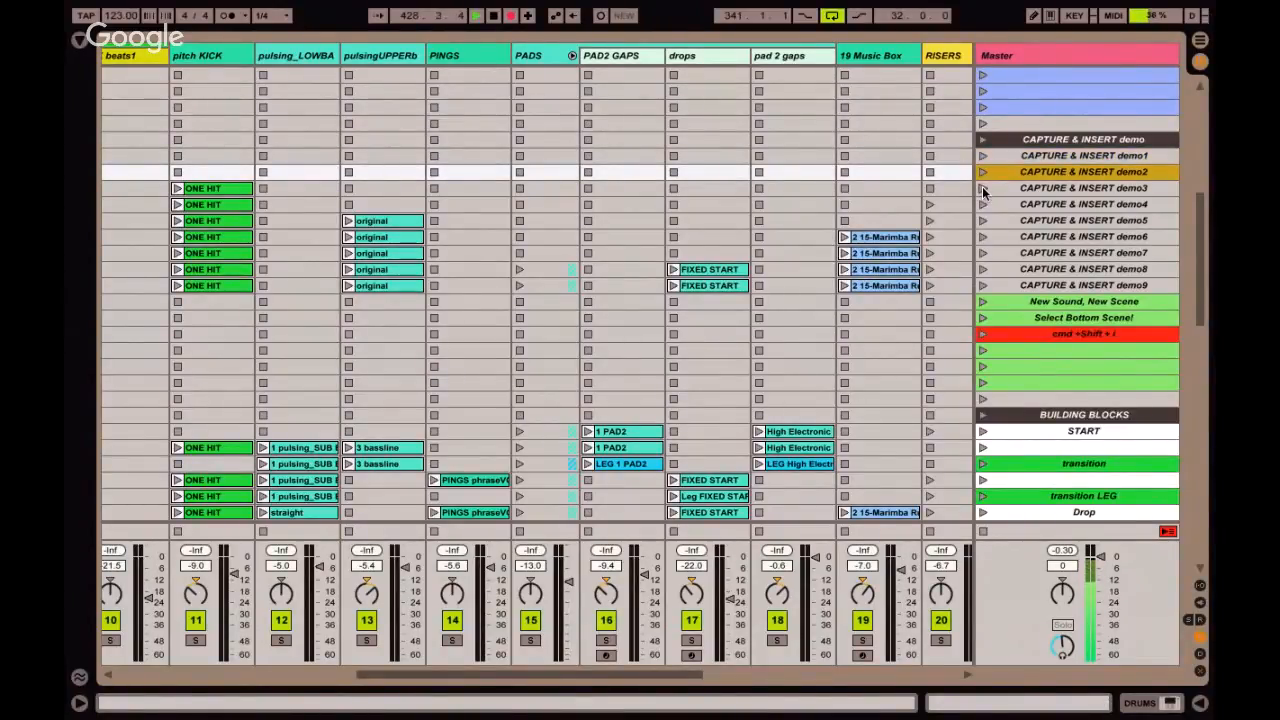
click(982, 188)
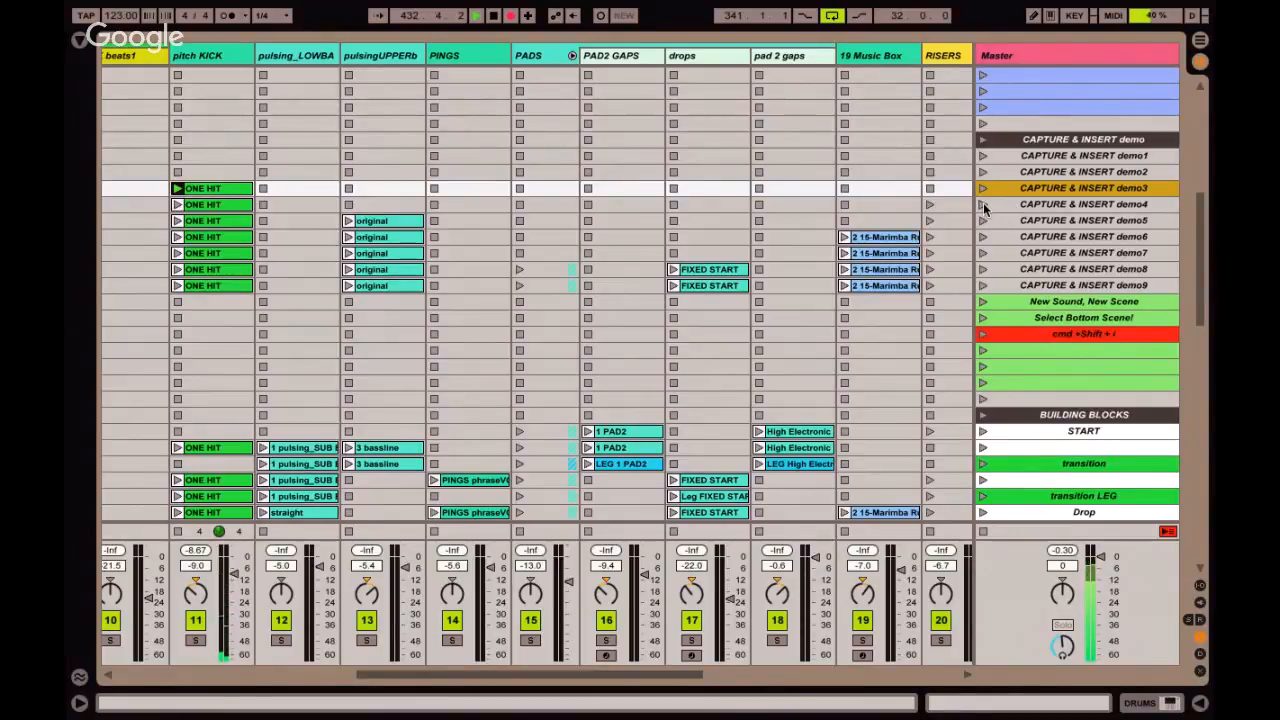
click(983, 203)
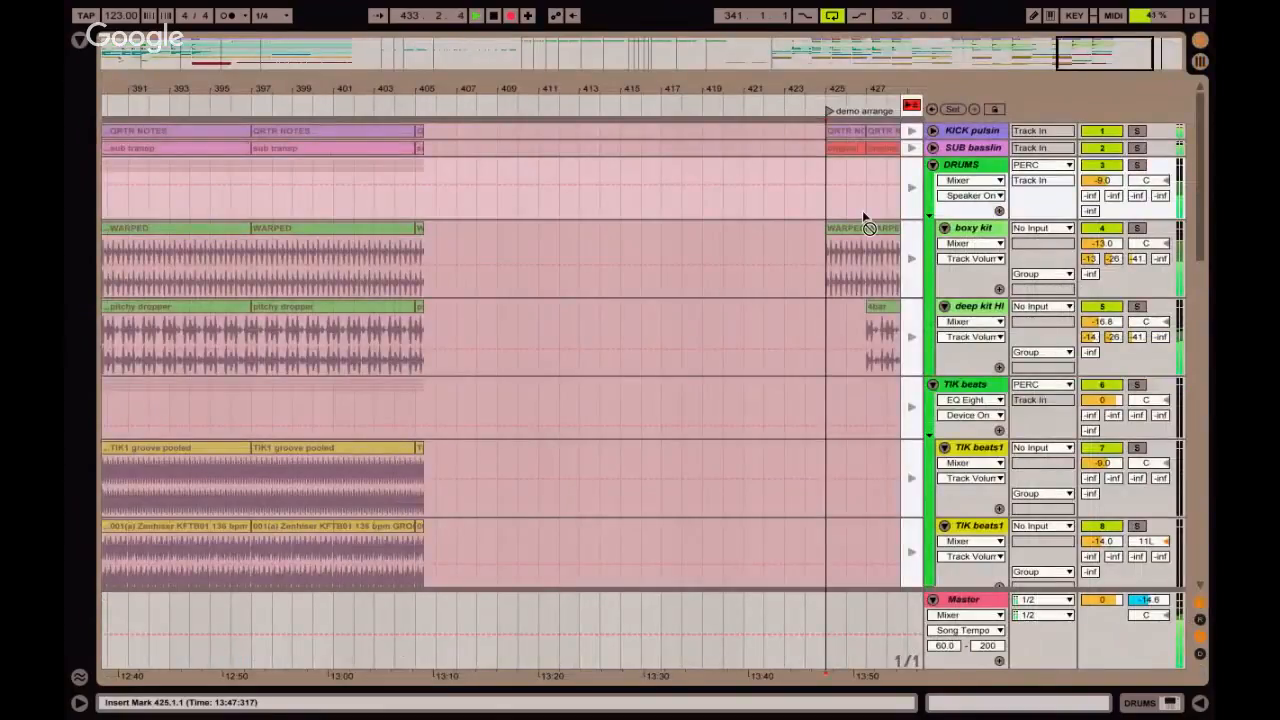
Check the recorded clips in Arrangement View, and examine the playing risers and other tracks of the captured scenes in Session View.
scroll(855, 260, right, 5)
key(Tab)
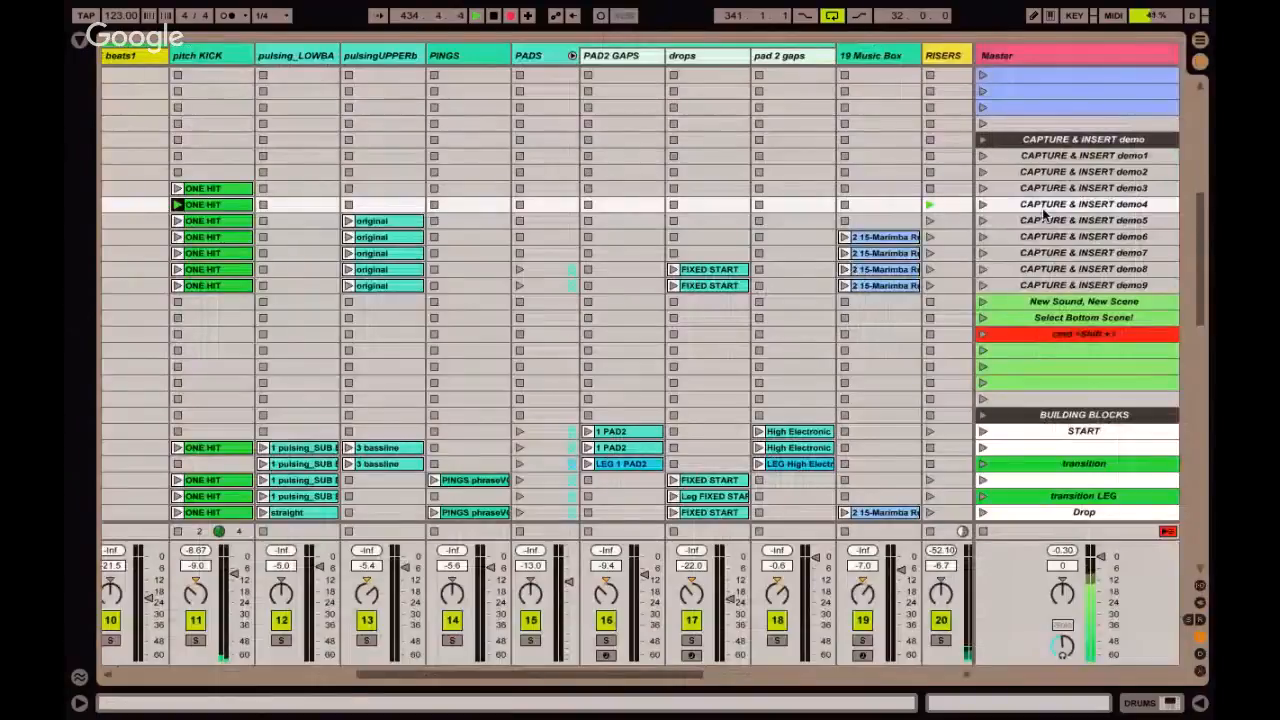
scroll(1043, 214, down, 3)
scroll(1043, 214, left, 1)
scroll(847, 223, right, 5)
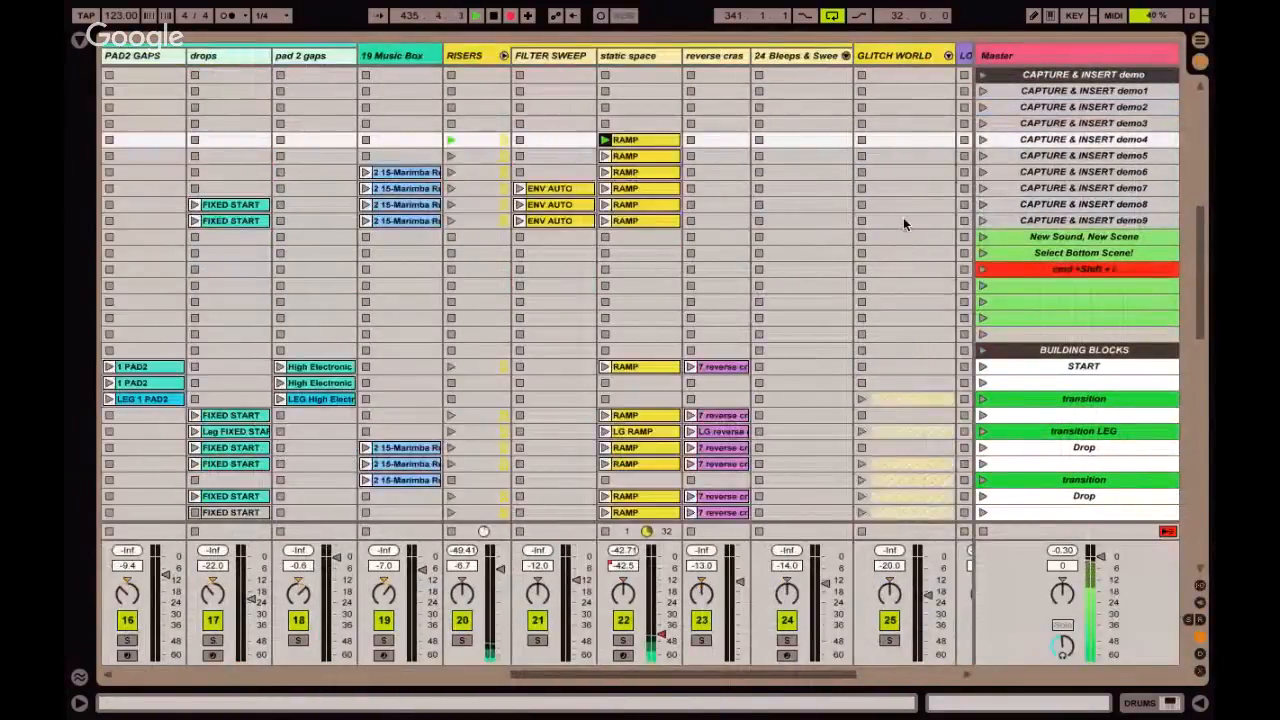
scroll(903, 217, left, 2)
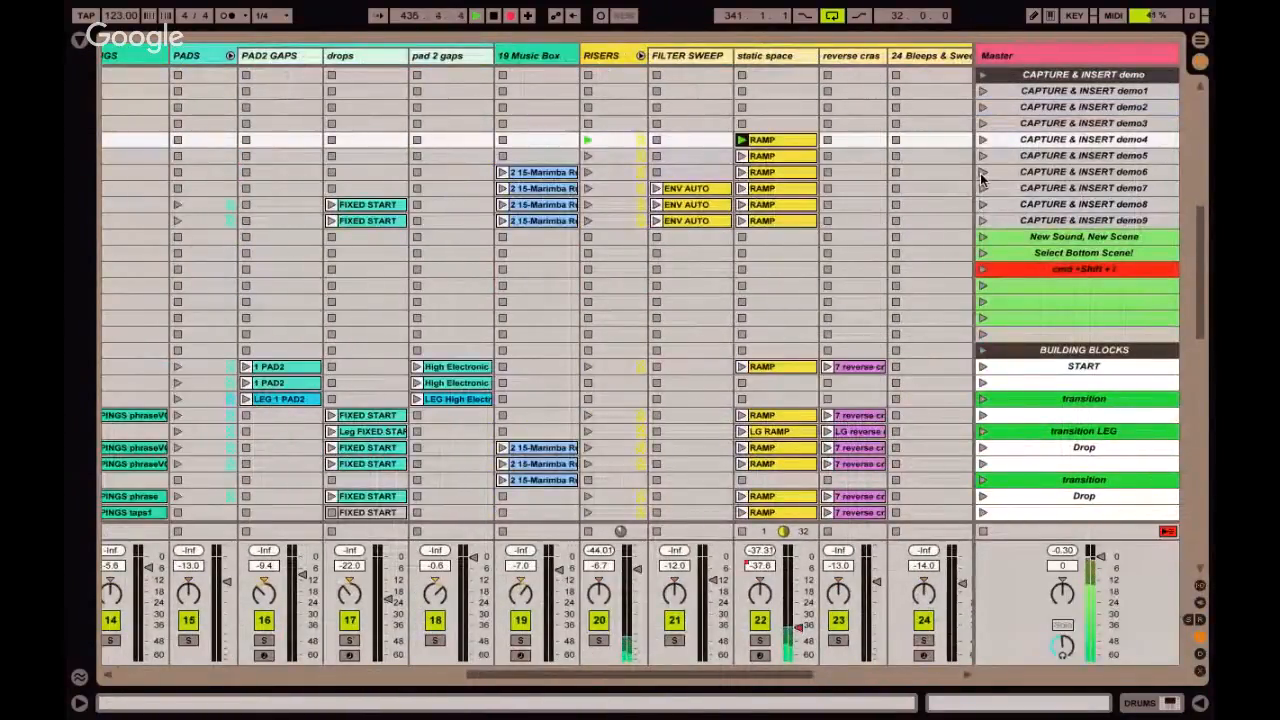
scroll(894, 171, left, 3)
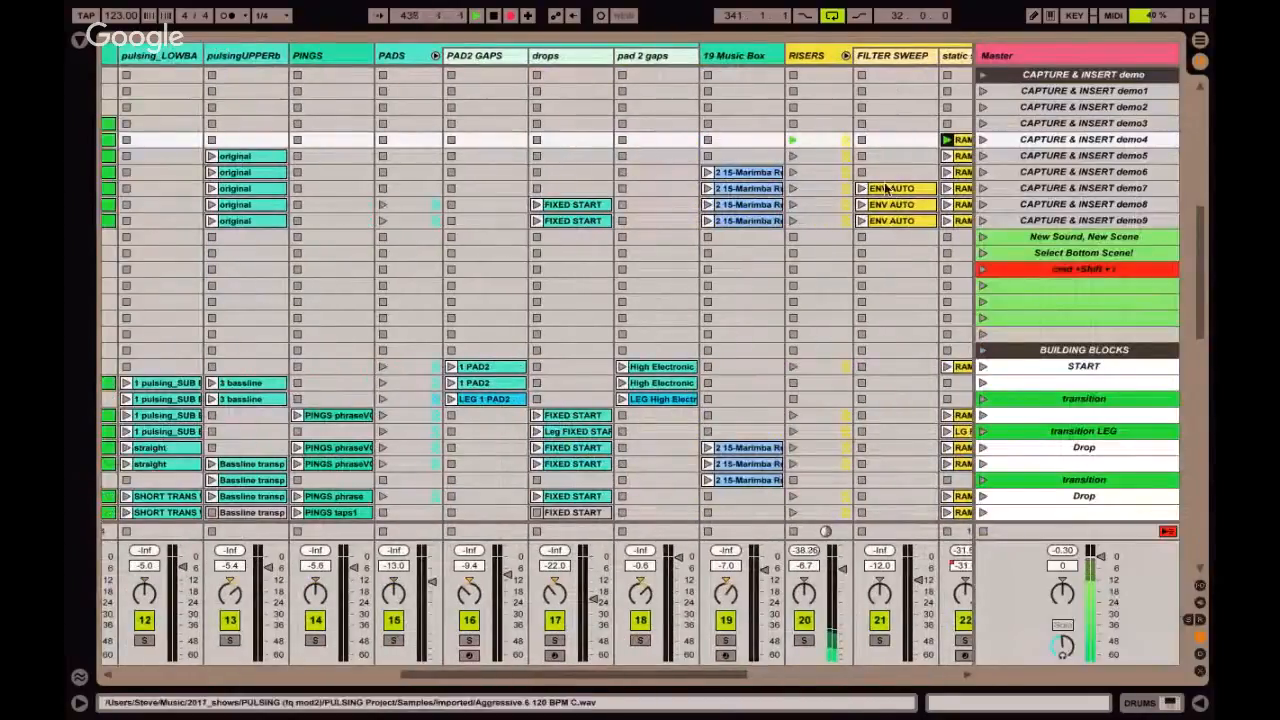
scroll(920, 205, right, 1)
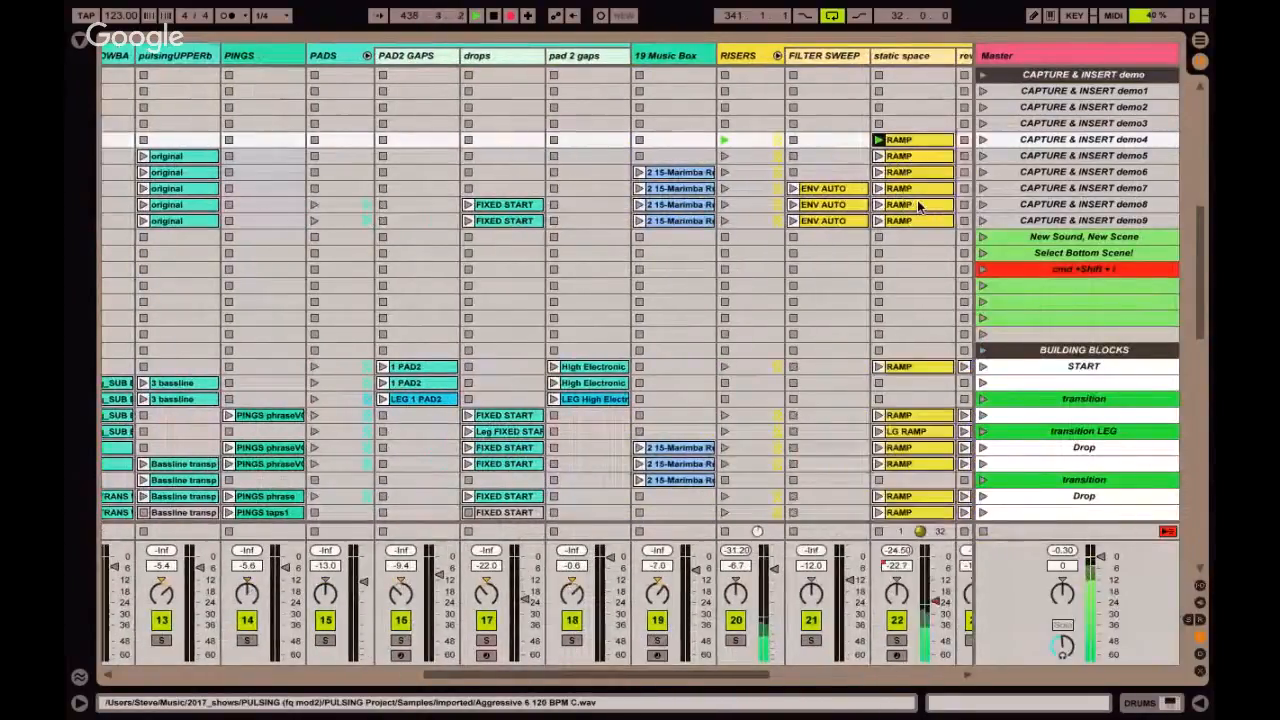
scroll(918, 205, right, 2)
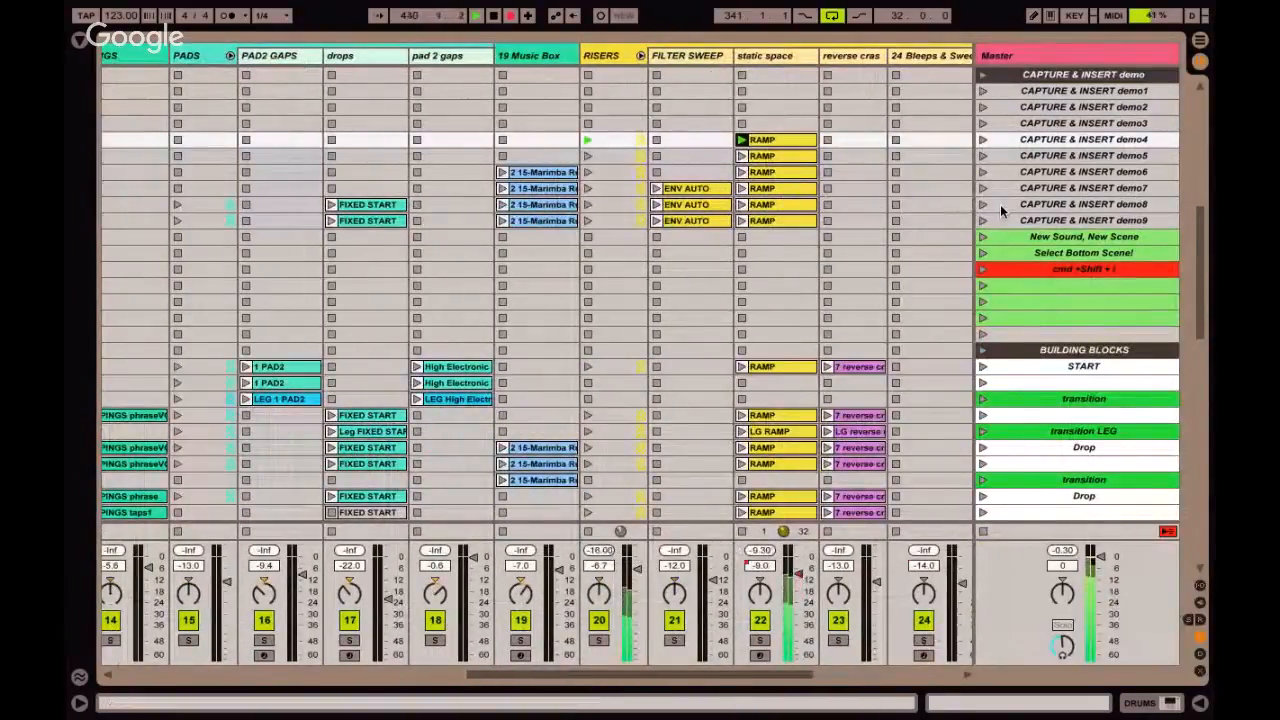
Launch scene CAPTURE & INSERT demo5 and move the scene selection up to demo1 and back down to demo5.
click(983, 156)
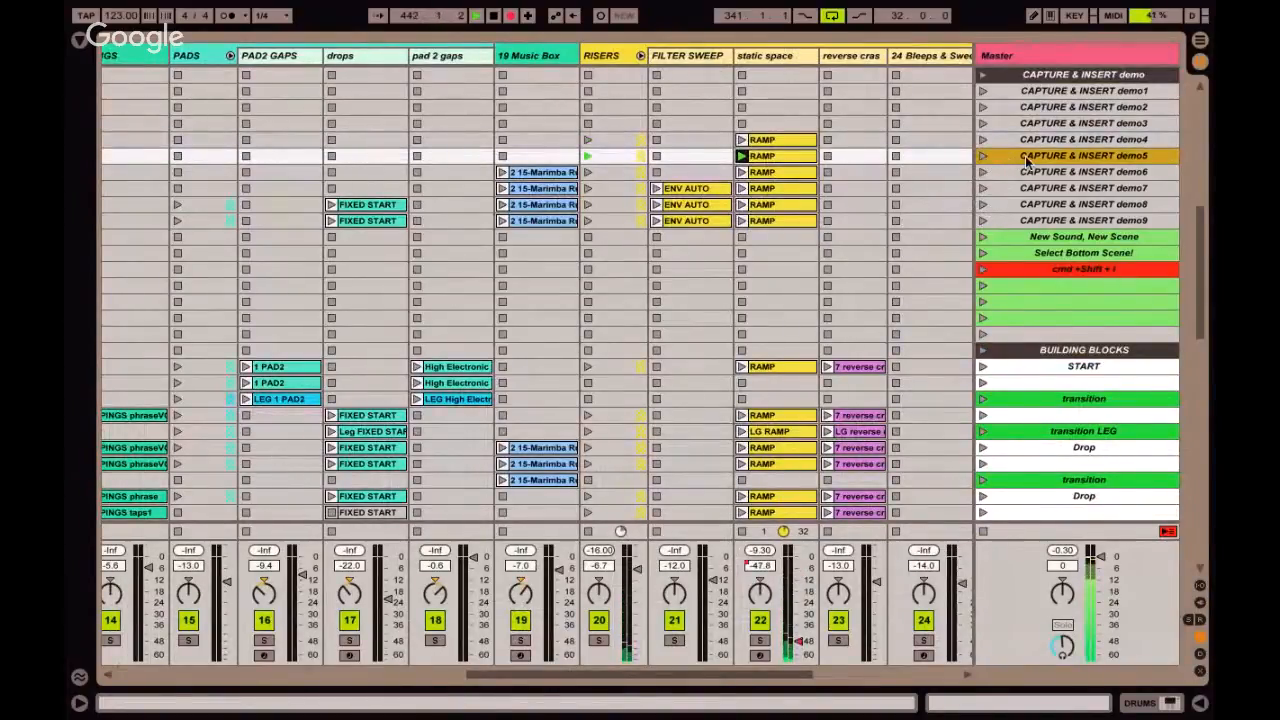
key(Up)
key(Up)
key(Up)
key(Up)
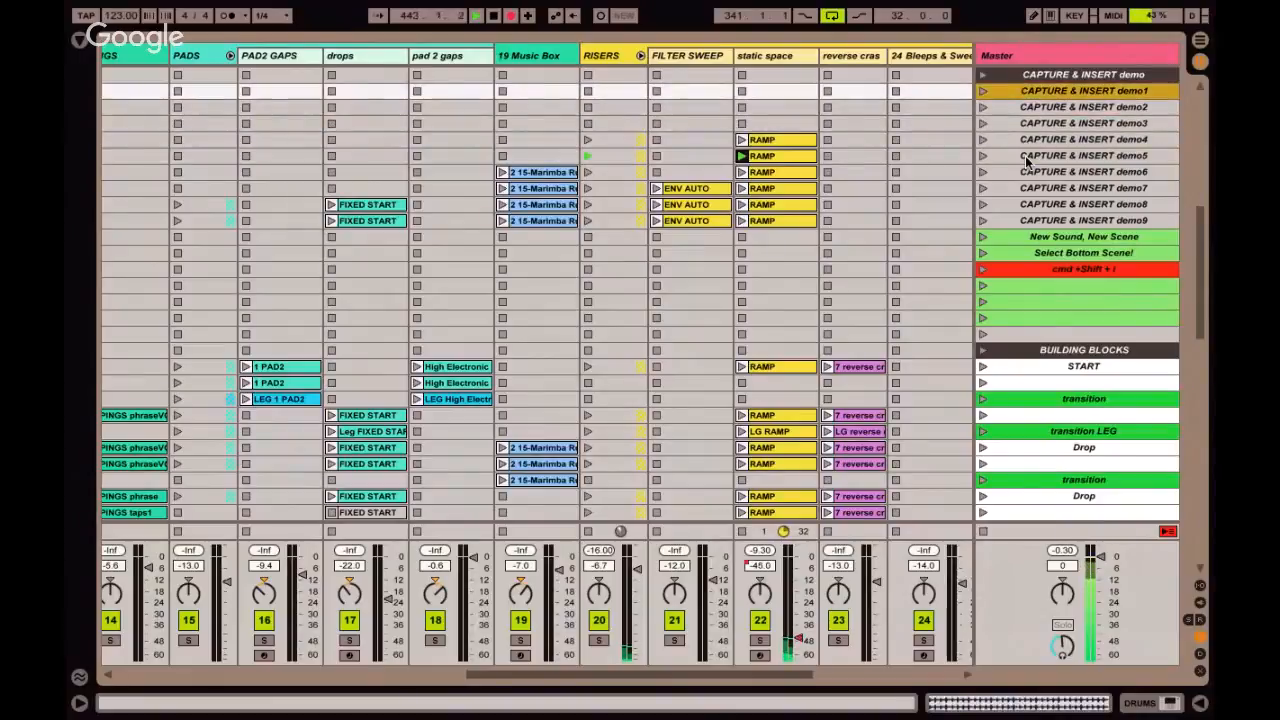
key(Down)
key(Down)
key(Down)
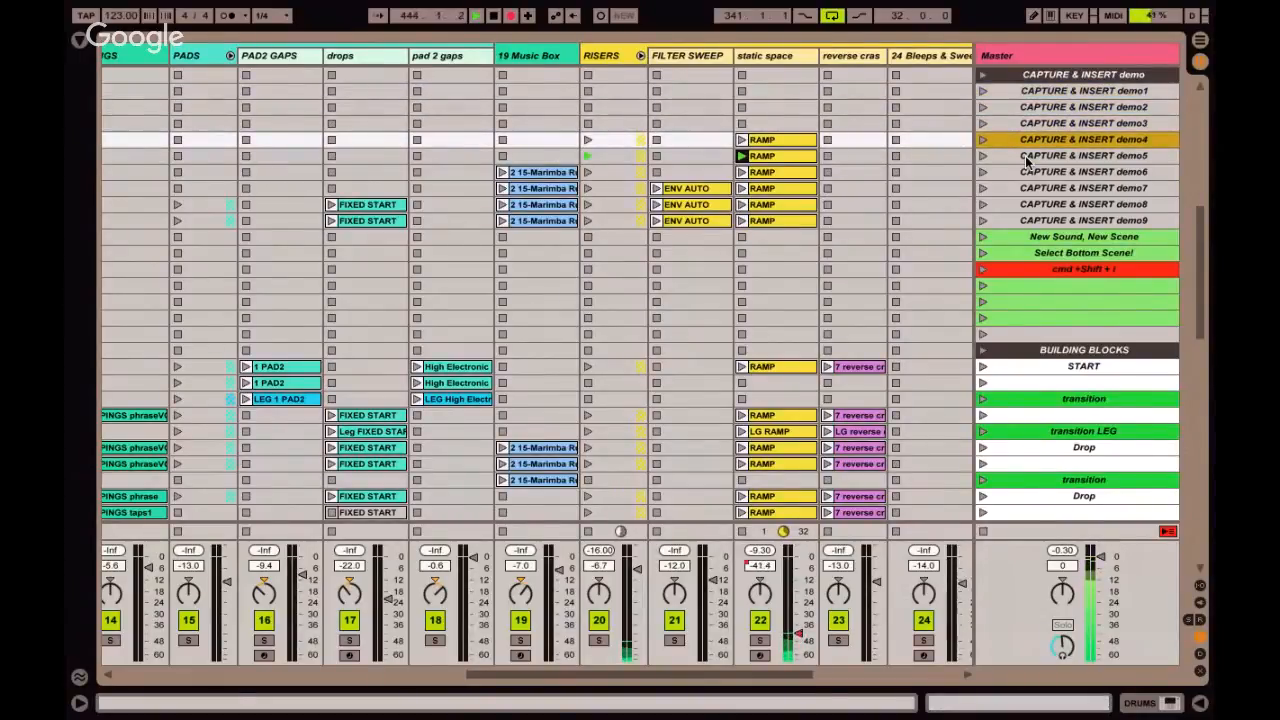
key(Down)
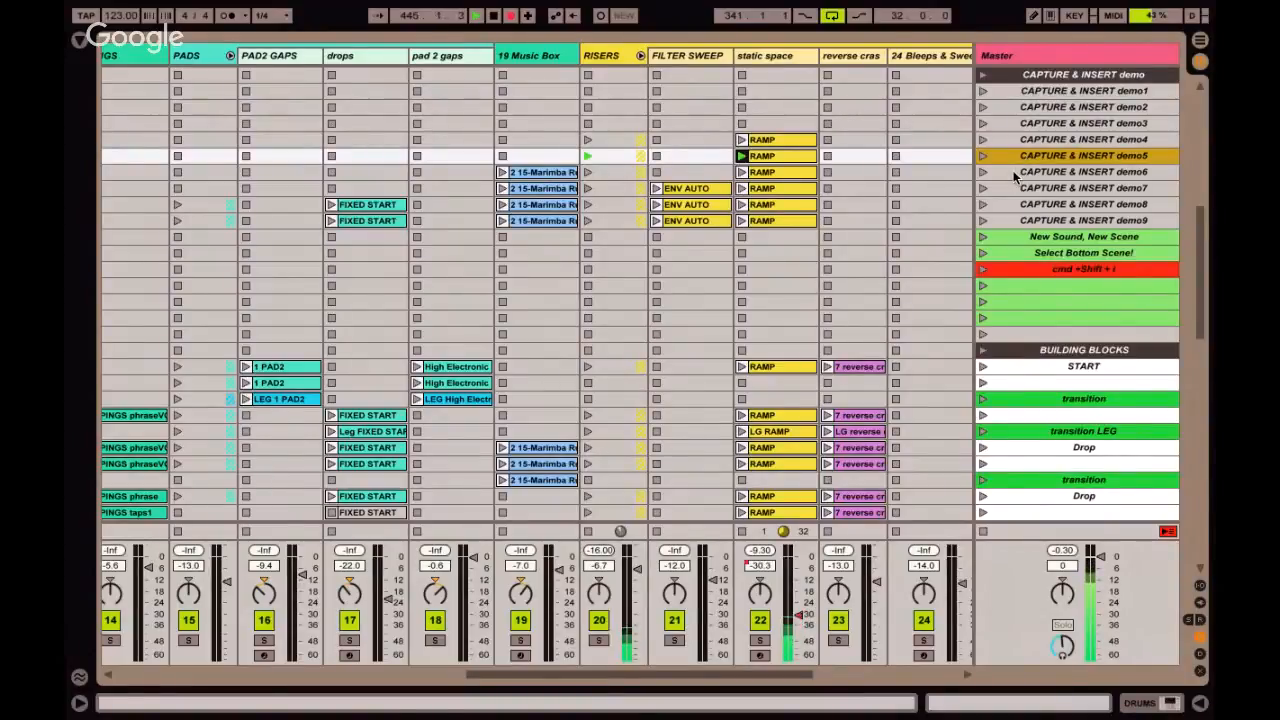
Select the Marimba clip on the 19 Music Box track in the demo6 row and launch scene CAPTURE & INSERT demo6.
click(522, 176)
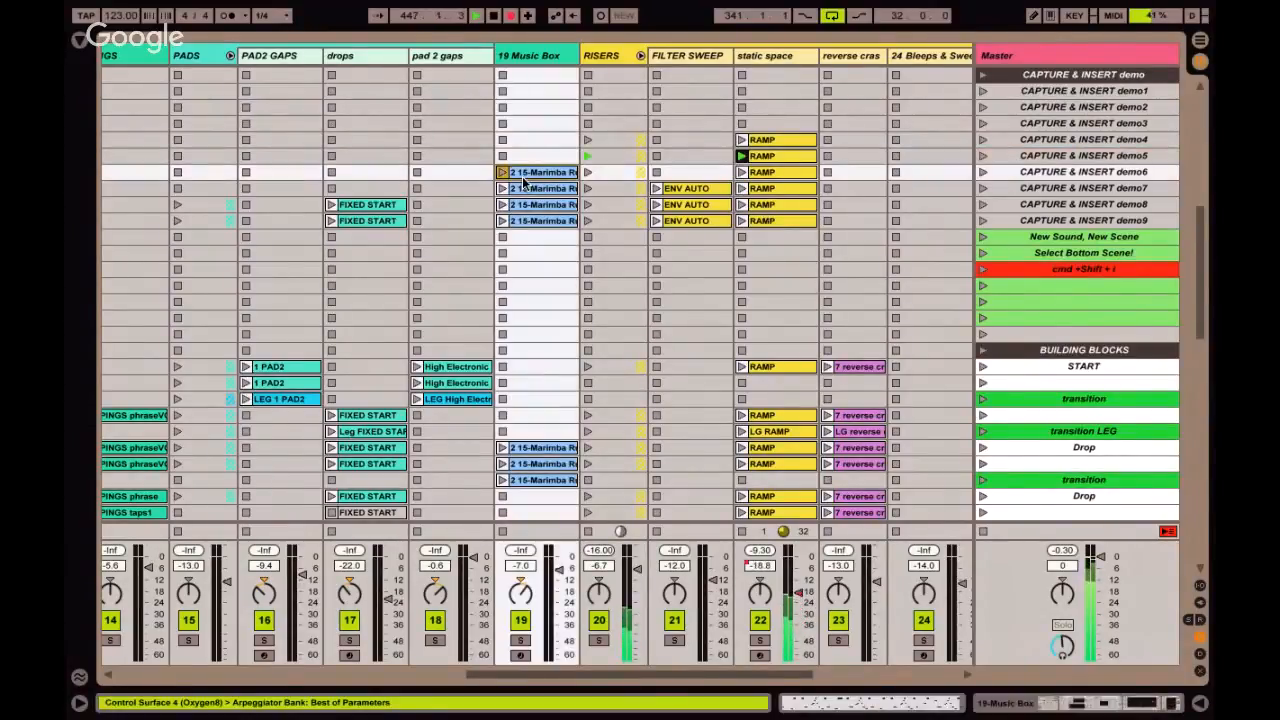
scroll(522, 176, up, 3)
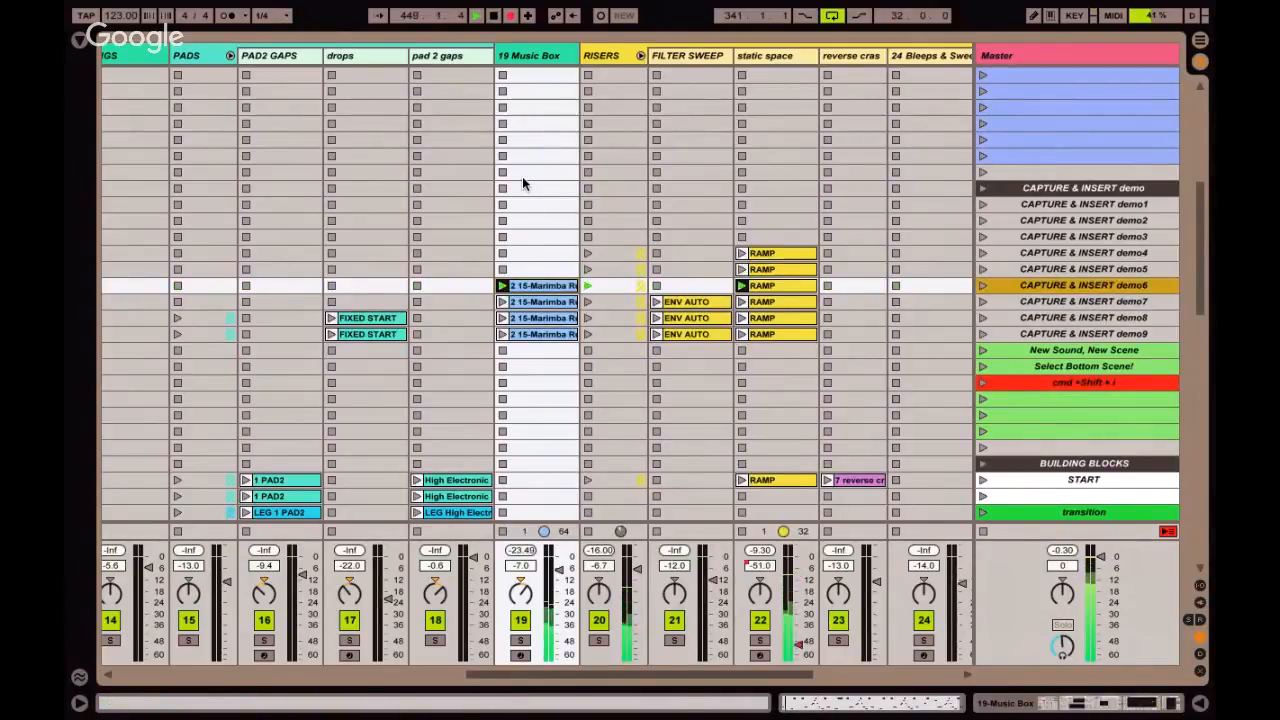
Move the scene selection down to demo9 and back up, launch scene CAPTURE & INSERT demo7, and stop playback.
key(Down)
key(Down)
key(Down)
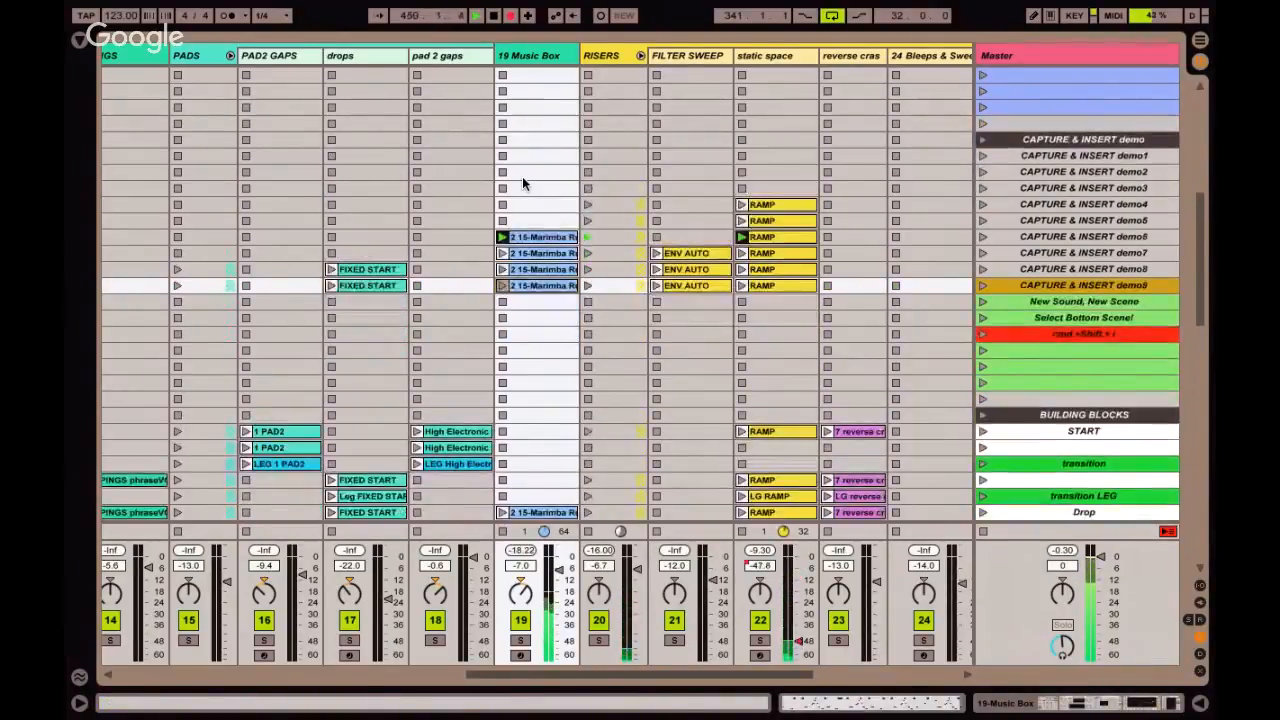
key(Up)
key(Up)
key(Up)
key(Down)
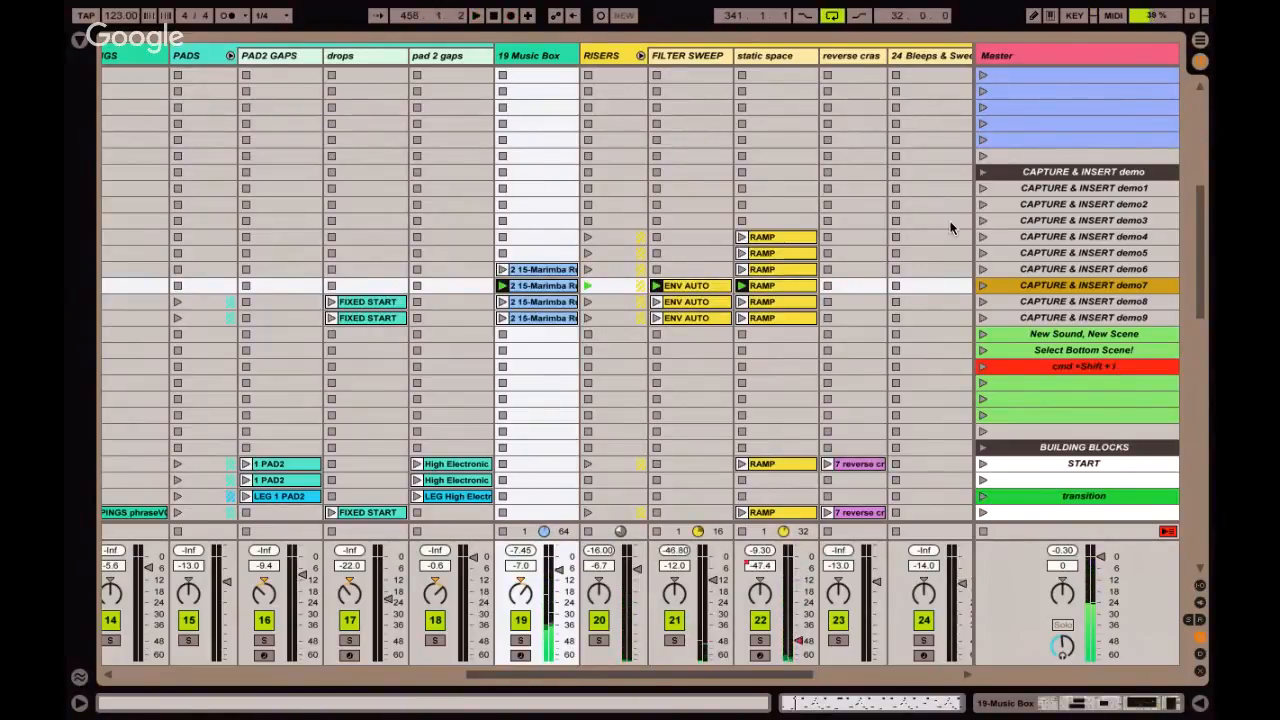
Step through the captured scenes from CAPTURE & INSERT demo1 down to demo5.
click(1018, 188)
click(1020, 197)
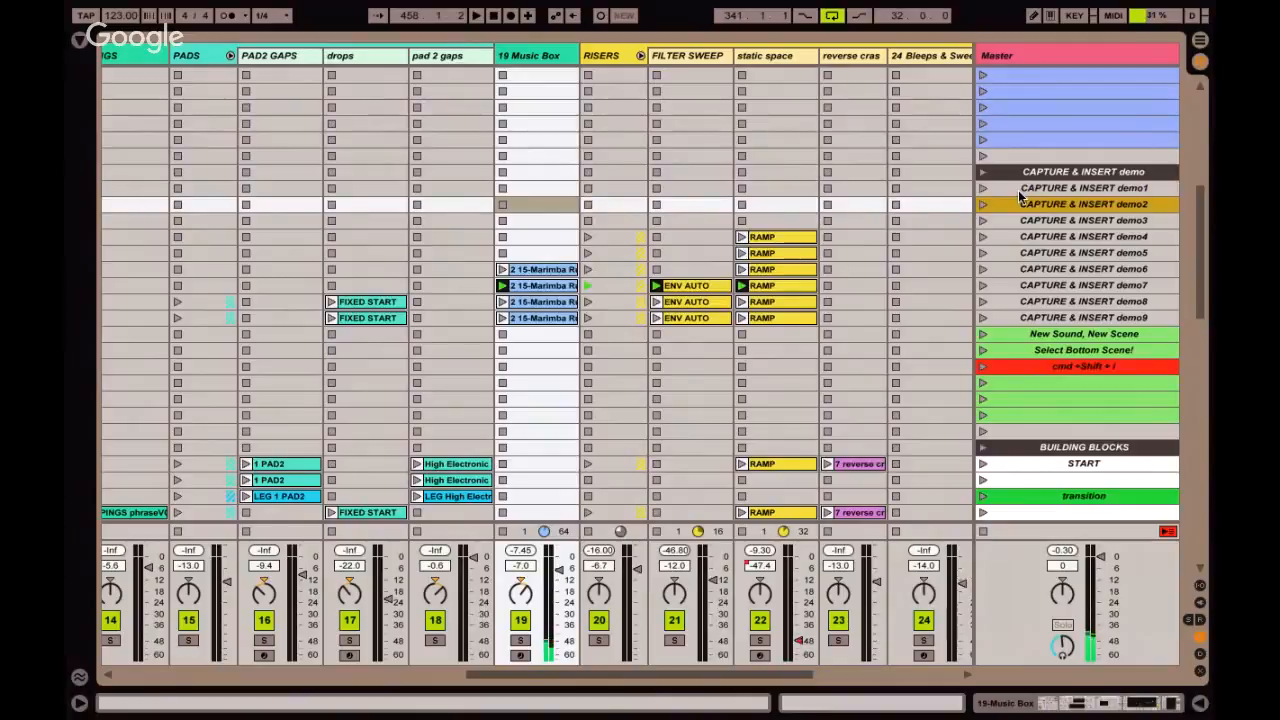
key(Down)
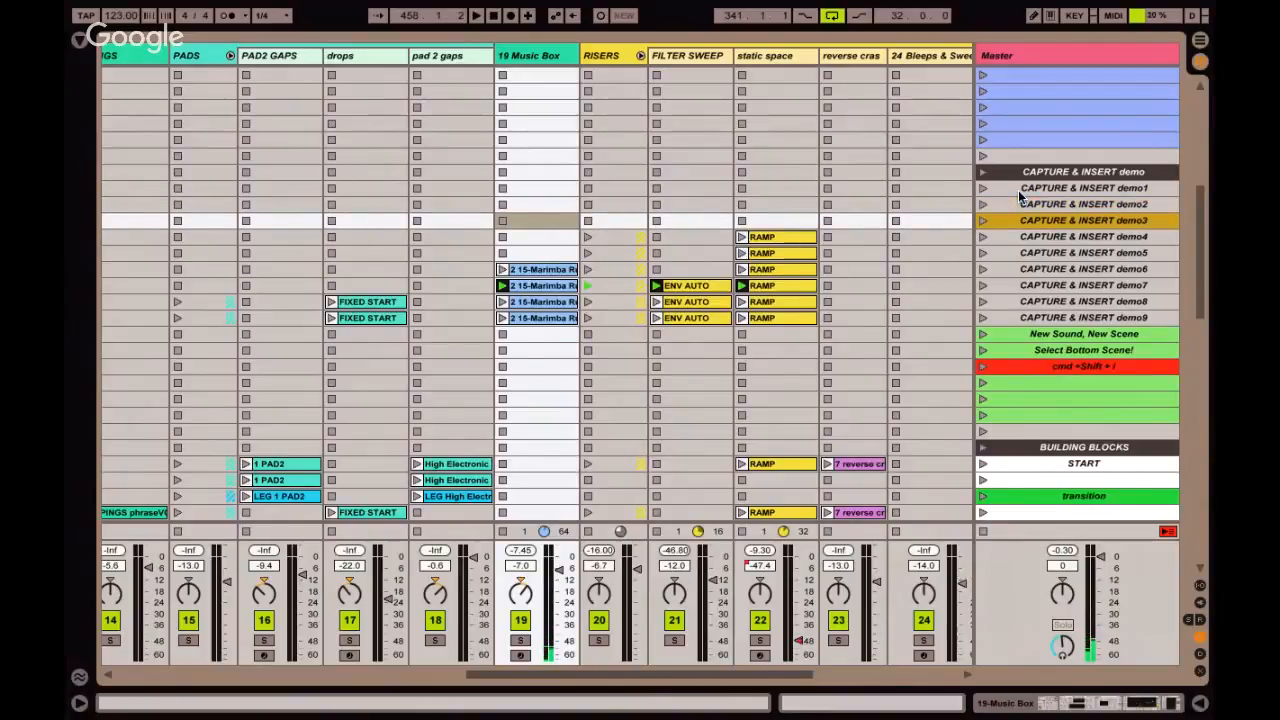
key(Down)
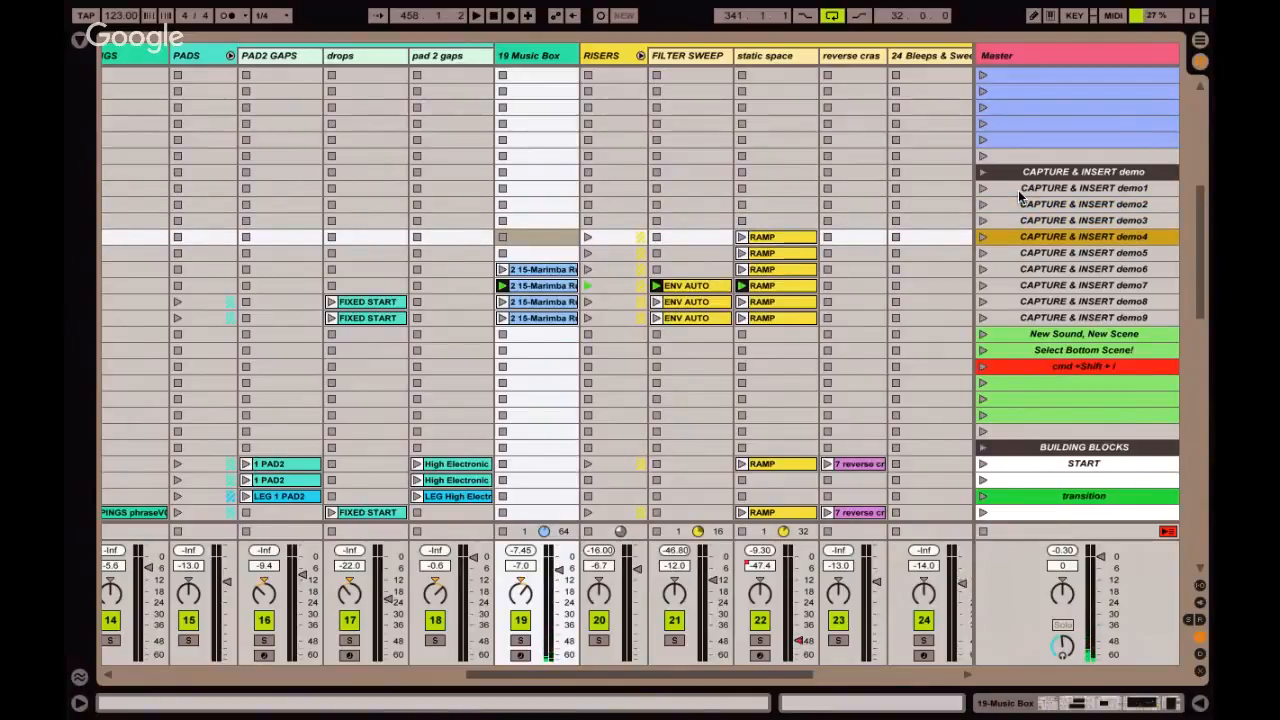
key(Down)
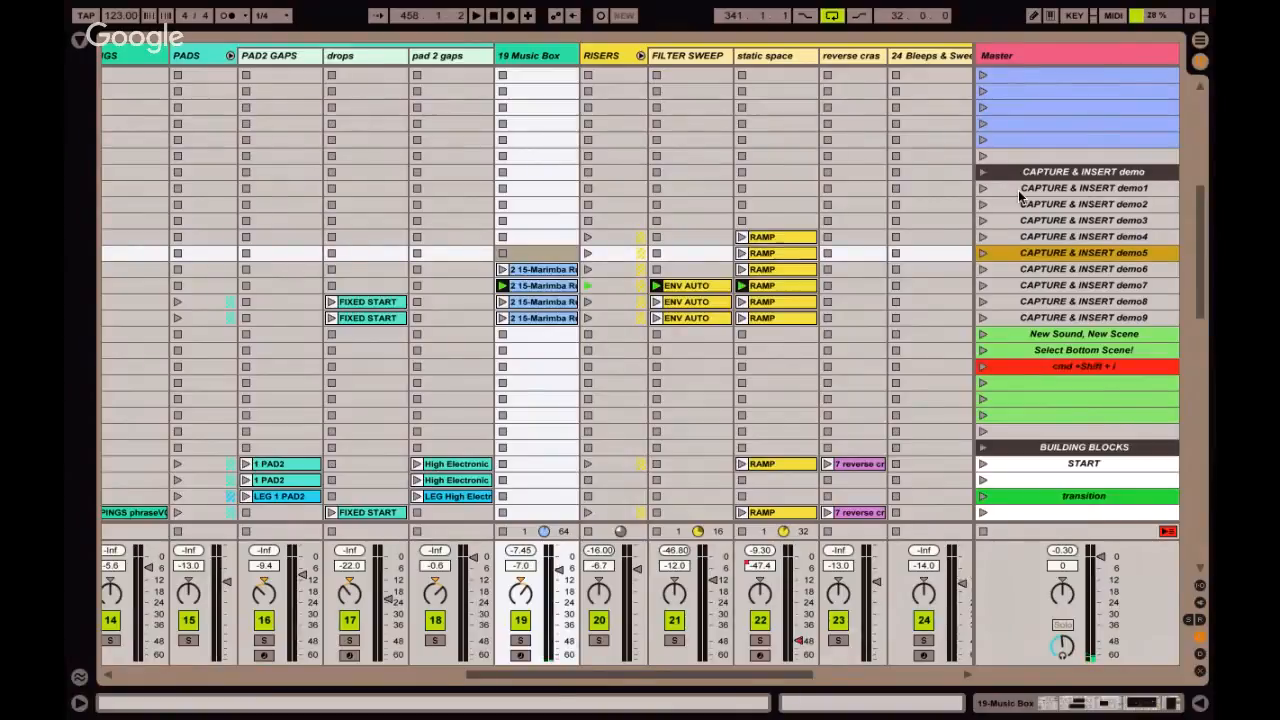
Return playback to the arrangement in Arrangement View and play the recorded clips from the demo arrange locator.
key(Tab)
scroll(785, 245, right, 8)
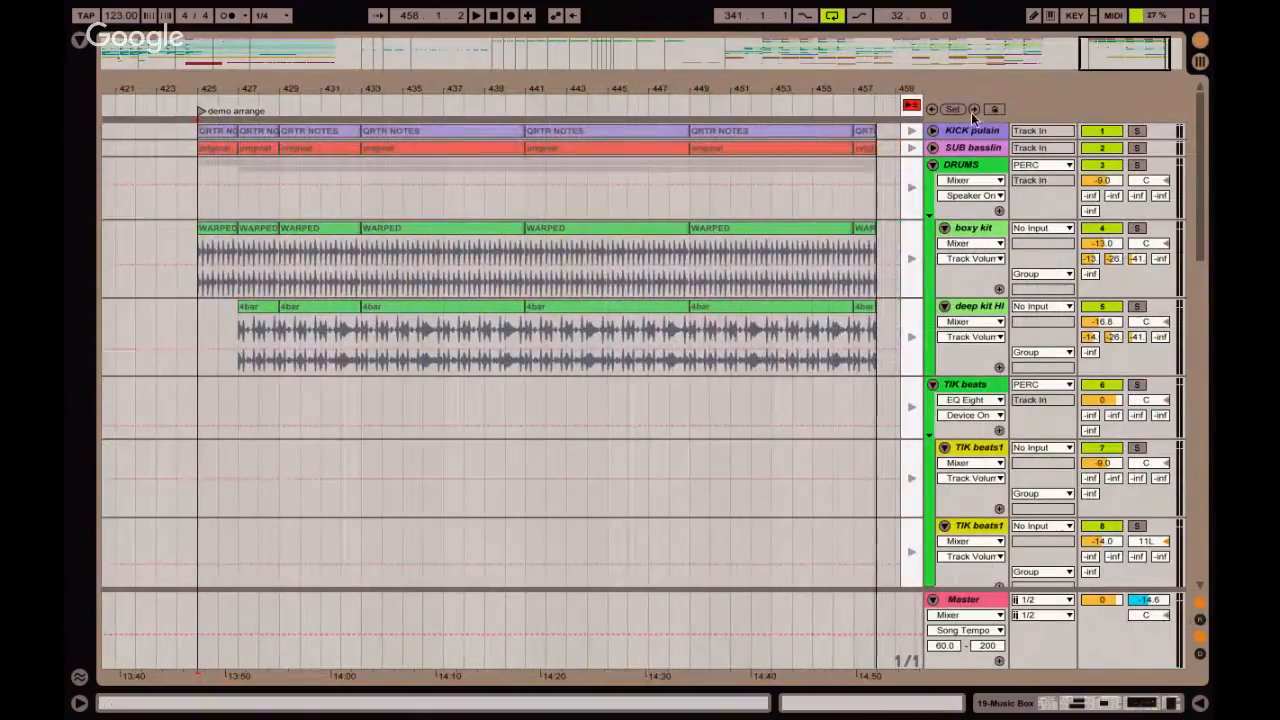
click(911, 105)
drag(820, 92, 700, 87)
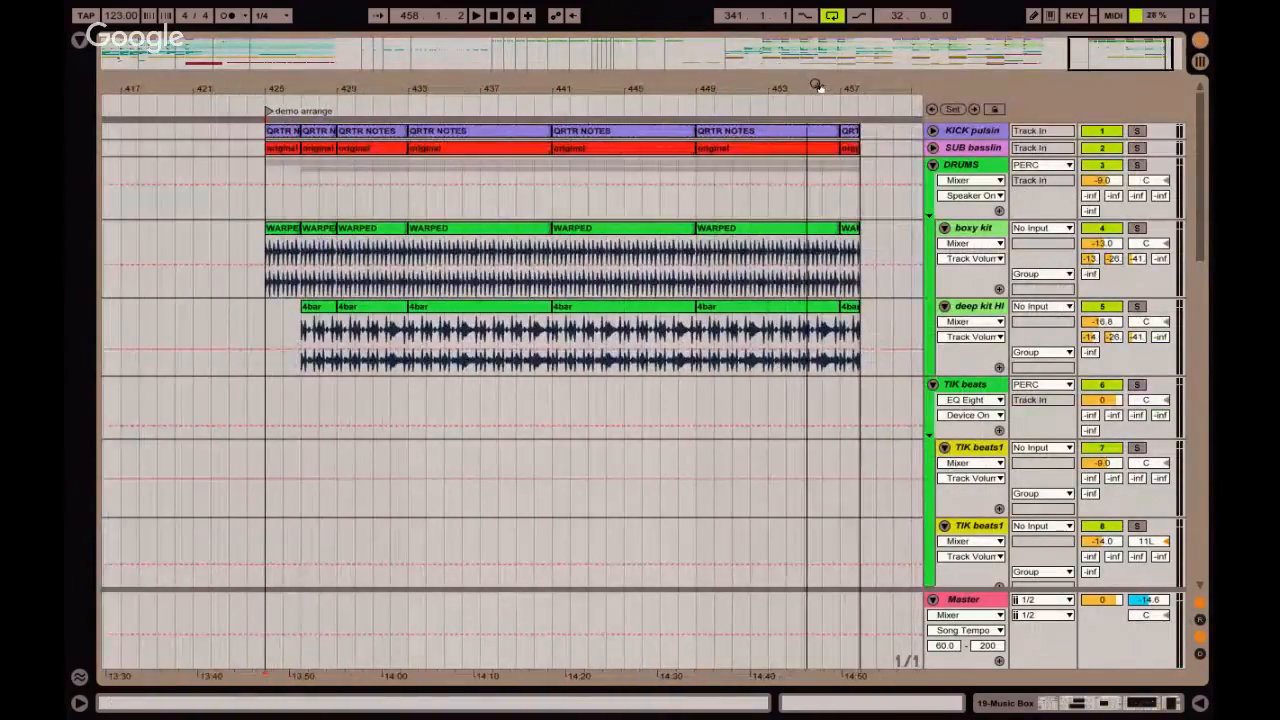
click(268, 112)
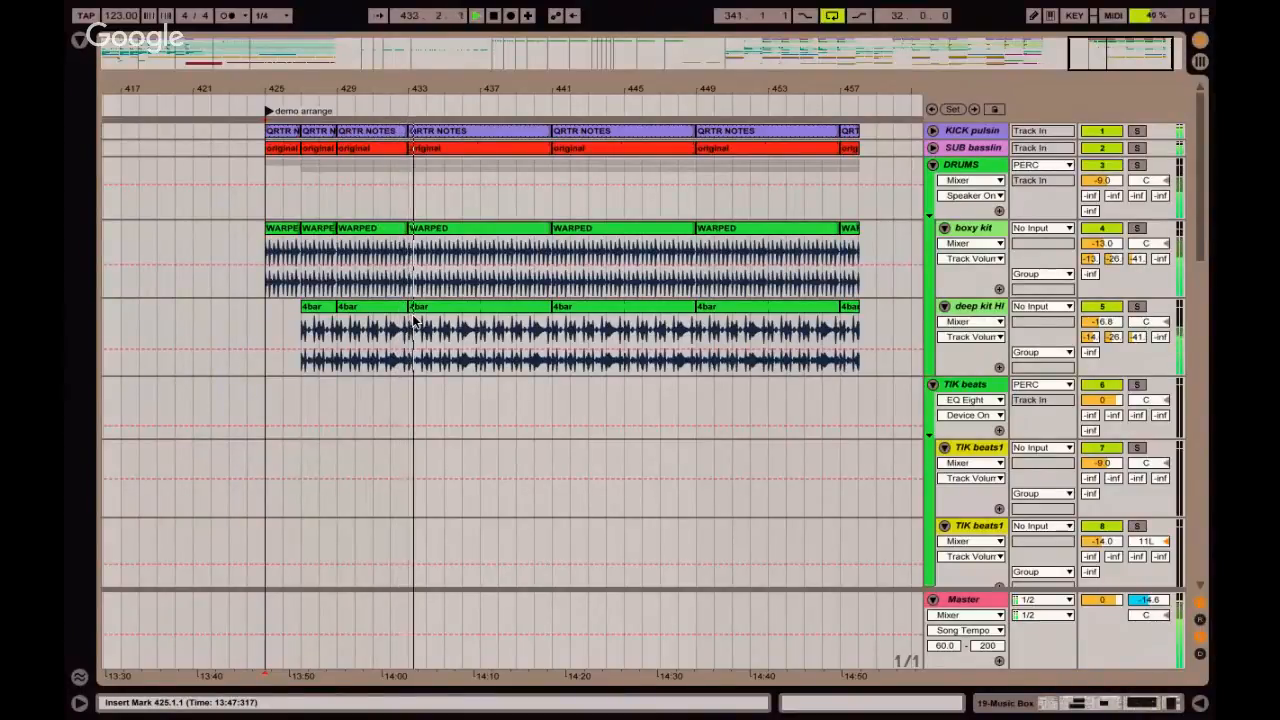
Show the B-Delay send automation on the deep kit HI track, place the insert marker at bar 441 on DRUMS, and stop playback.
click(1113, 337)
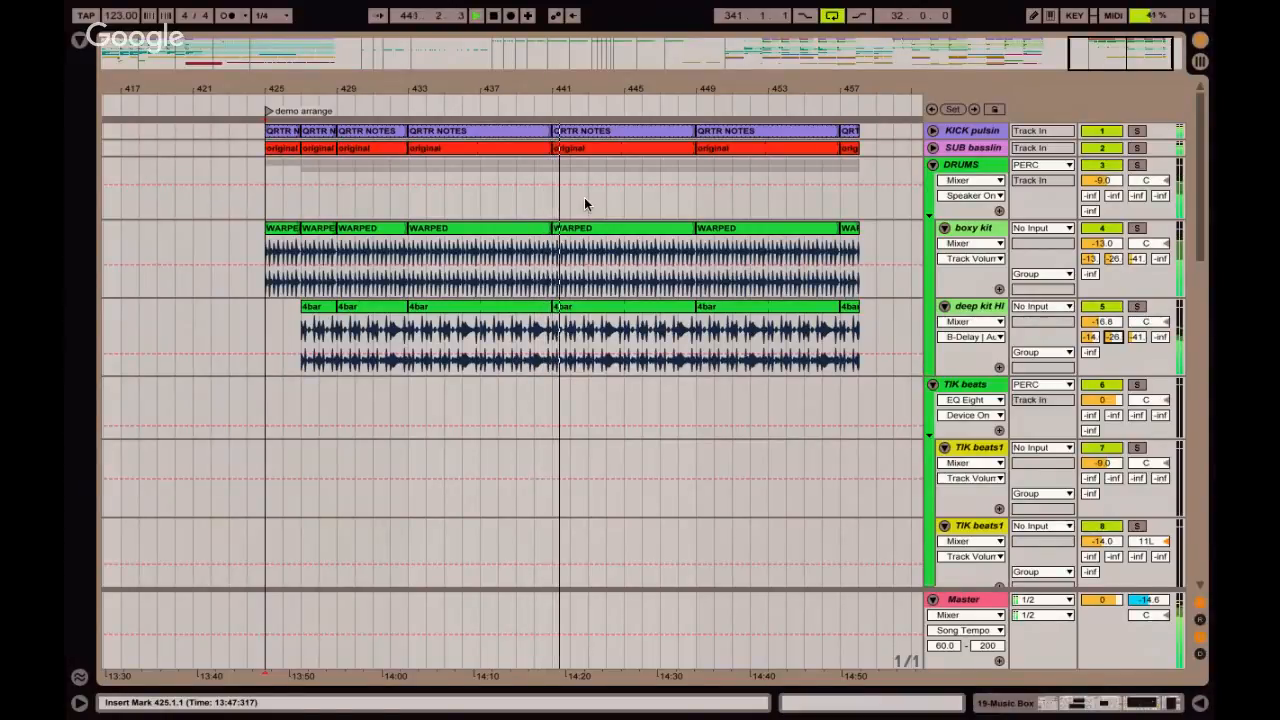
click(552, 203)
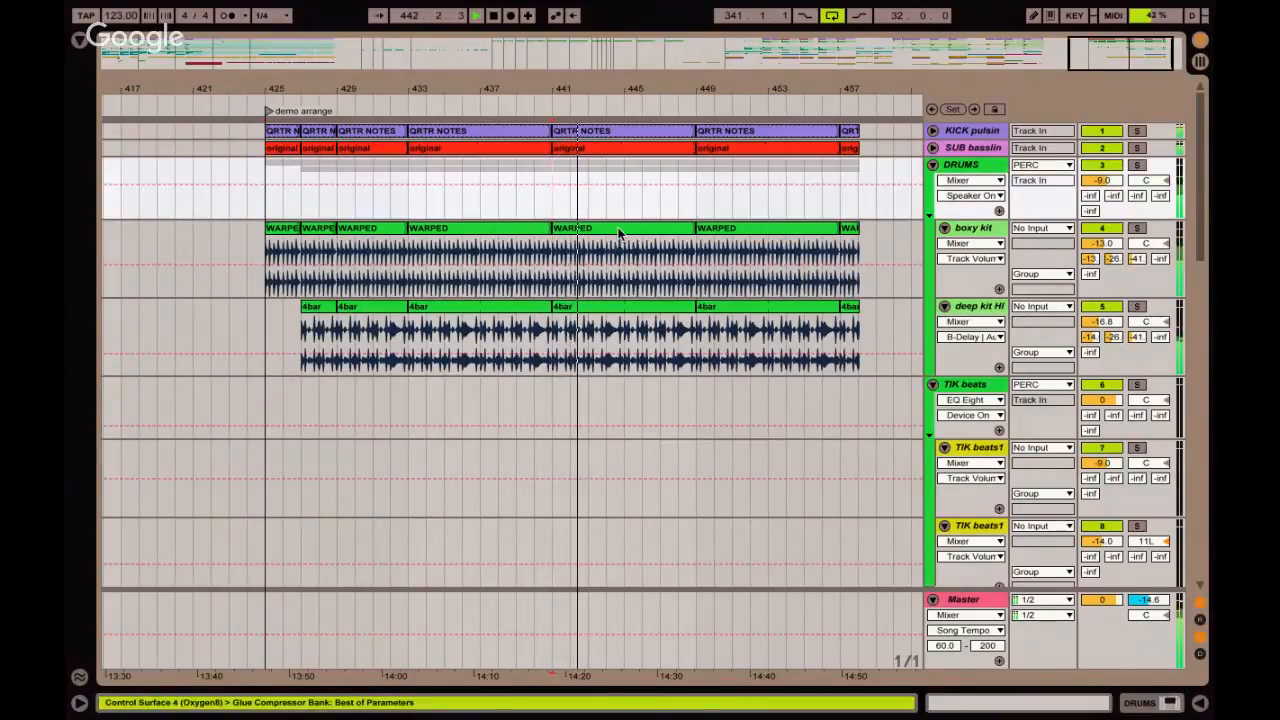
key(space)
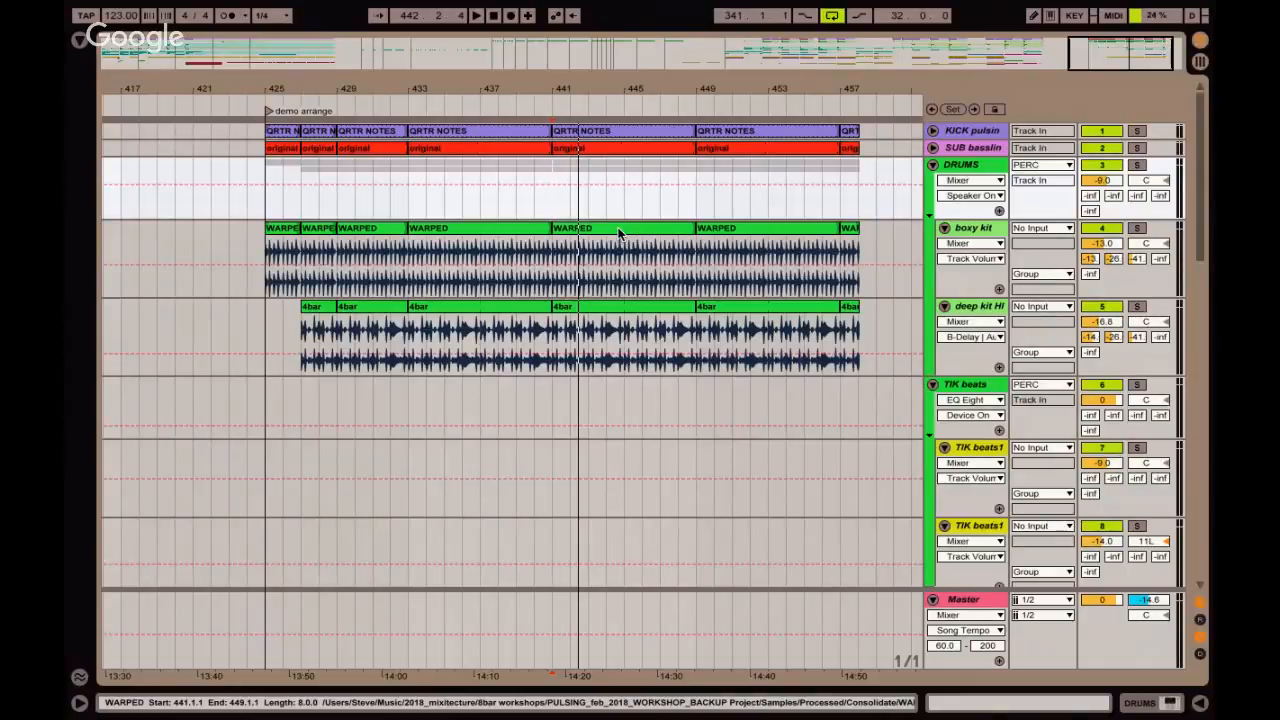
Examine the BUILDING BLOCKS scenes and their clips across the tracks in Session View, selecting the first Drop scene and transition LEG.
key(Tab)
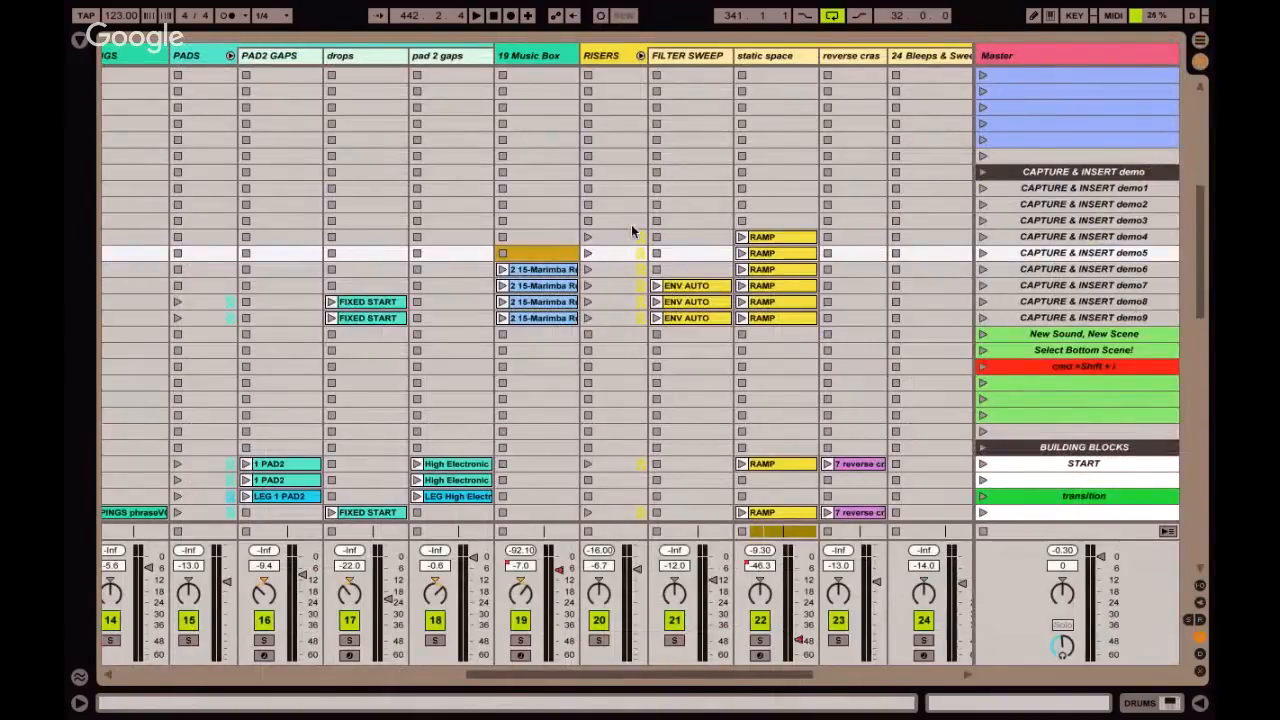
scroll(1067, 188, down, 5)
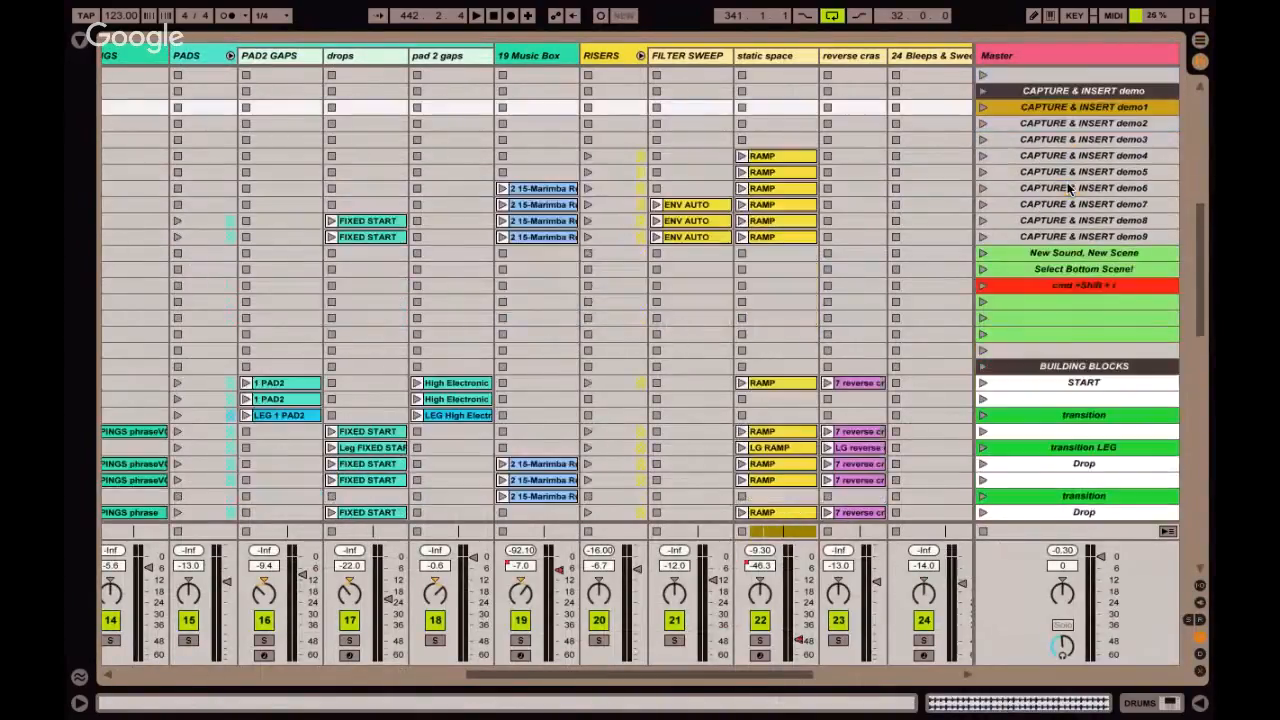
scroll(1067, 182, down, 2)
scroll(1067, 185, right, 3)
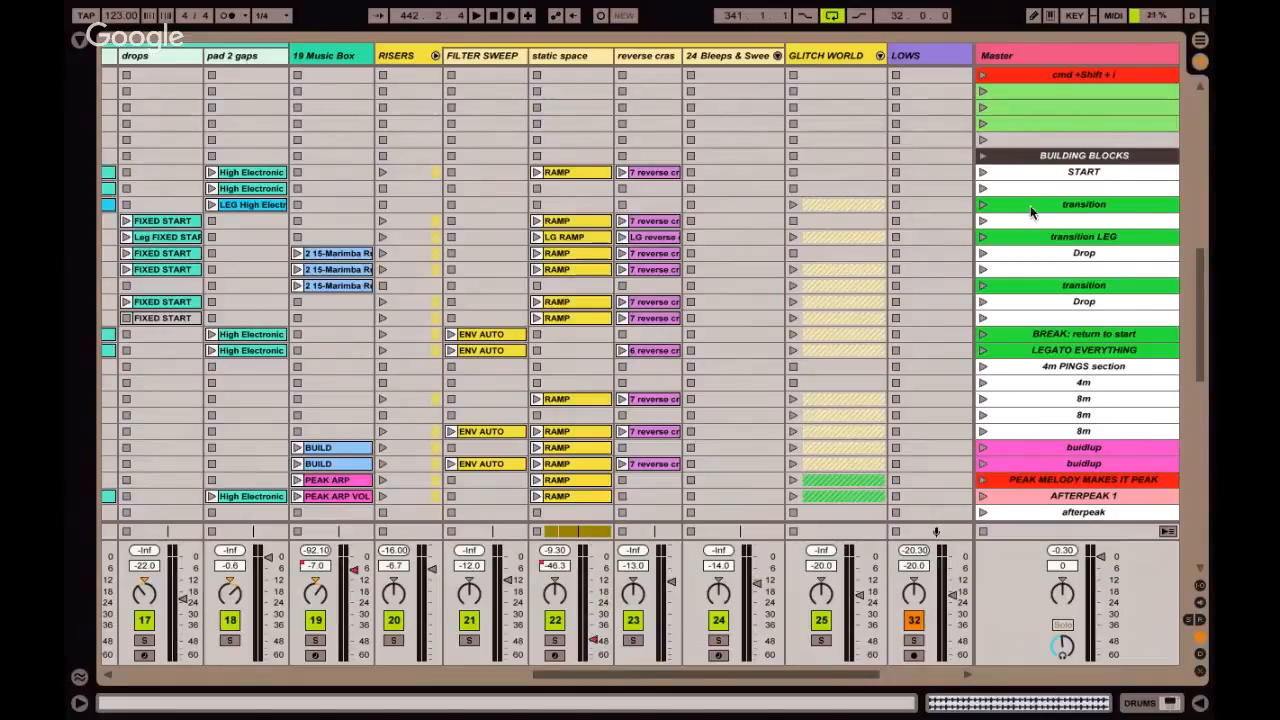
scroll(1030, 205, left, 1)
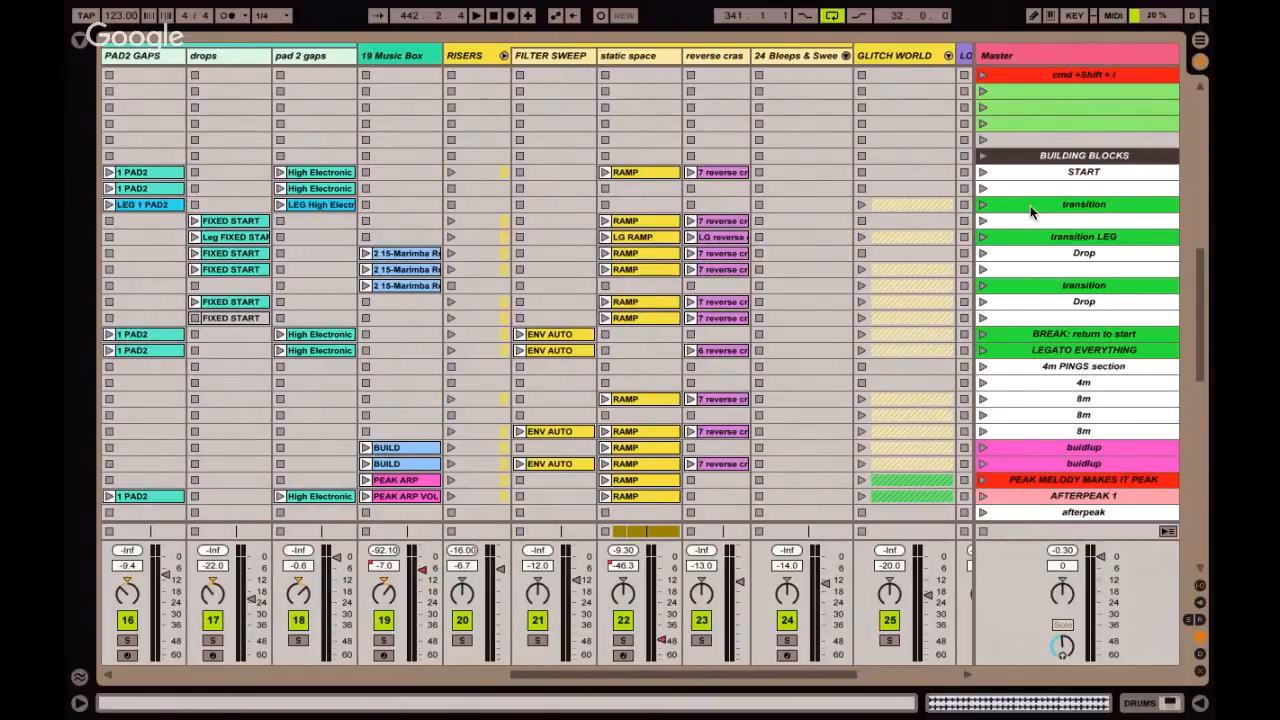
scroll(1030, 205, left, 2)
scroll(780, 218, left, 9)
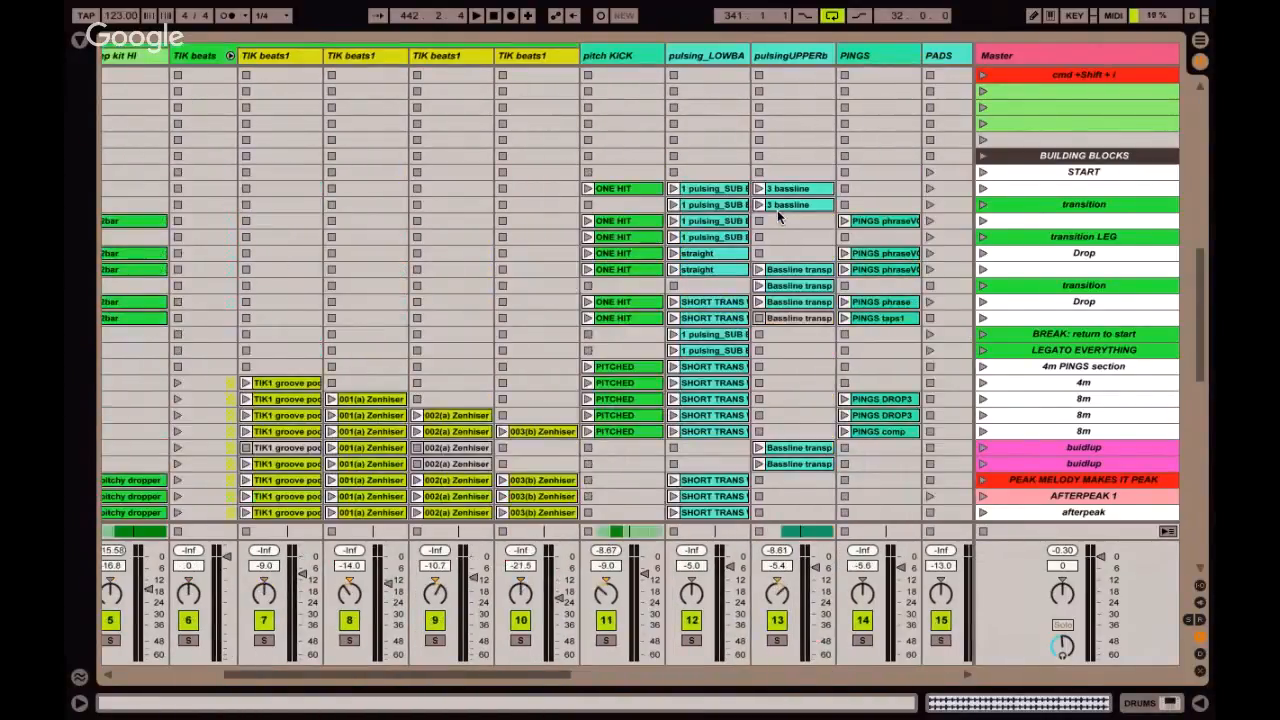
scroll(777, 210, right, 5)
scroll(777, 210, down, 3)
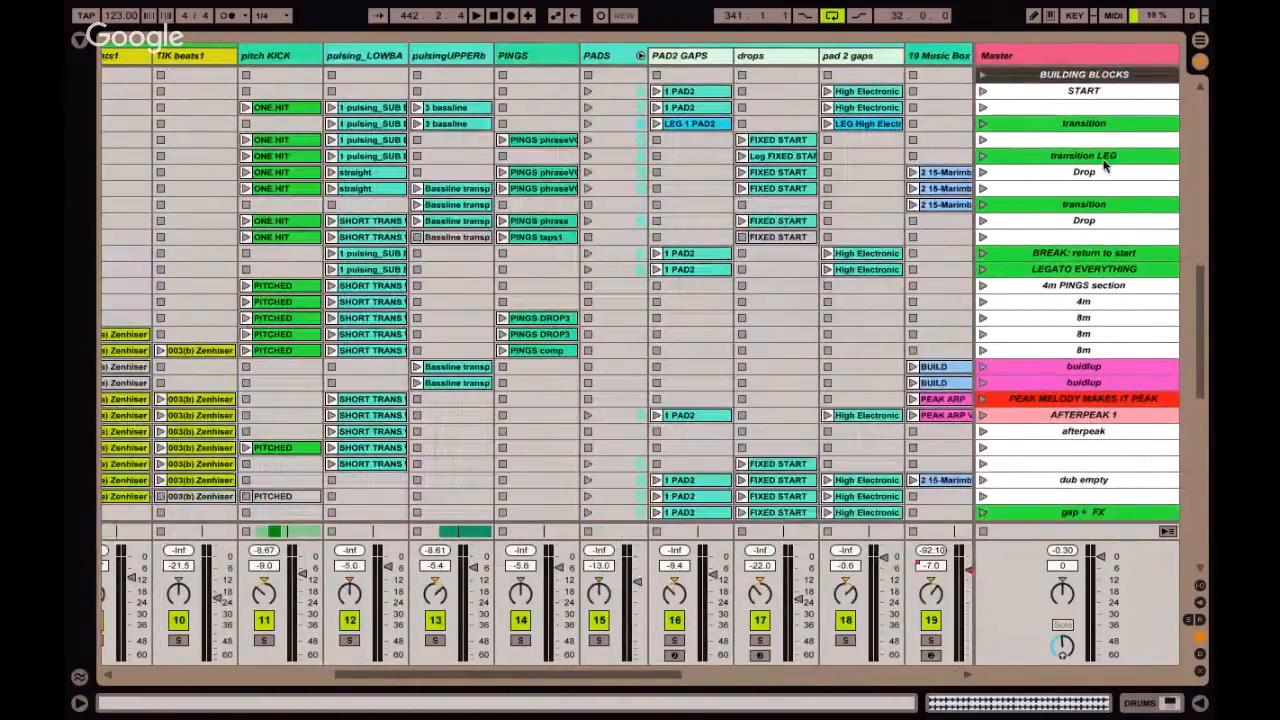
click(1067, 172)
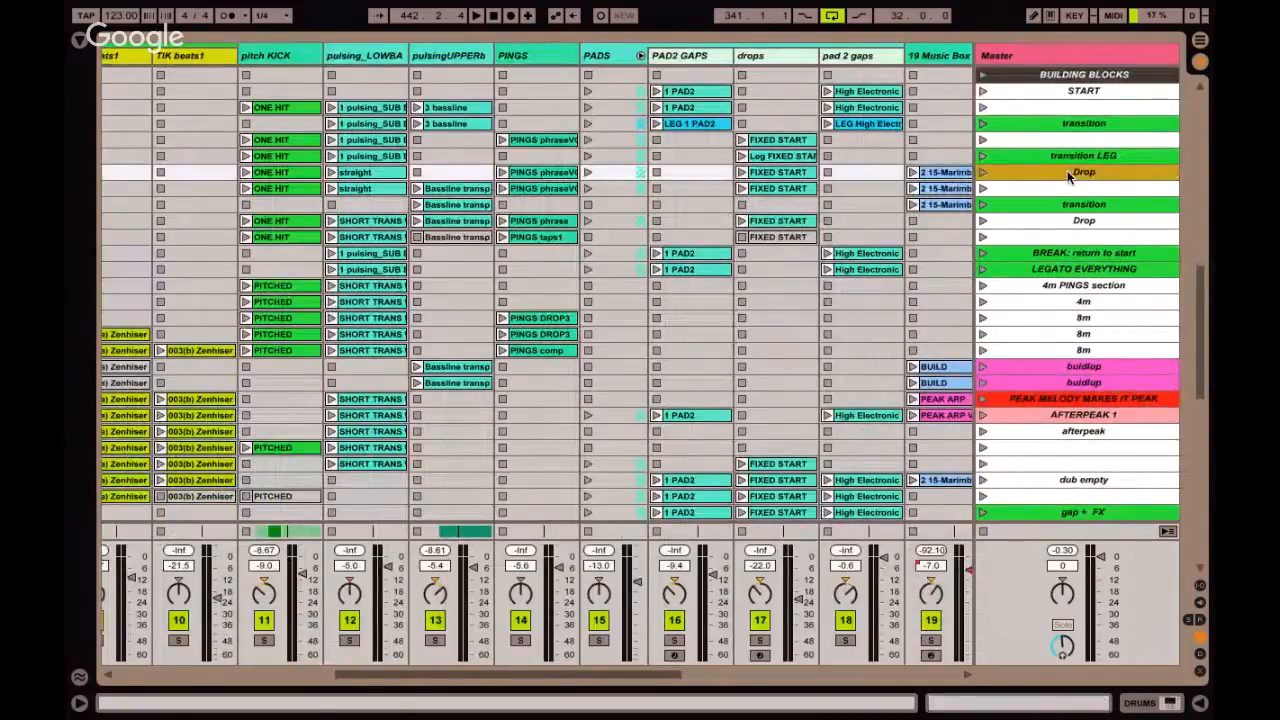
click(1029, 155)
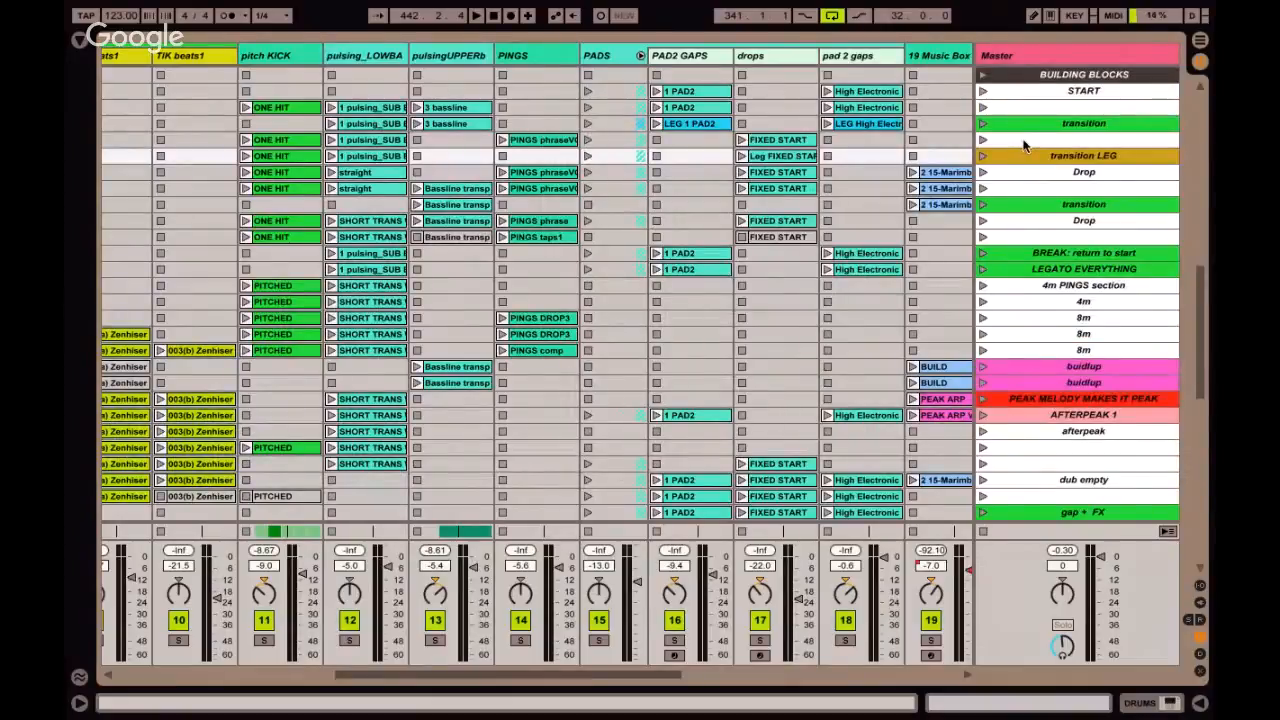
Launch the START scene under BUILDING BLOCKS, followed by the unnamed scene directly below it.
click(983, 91)
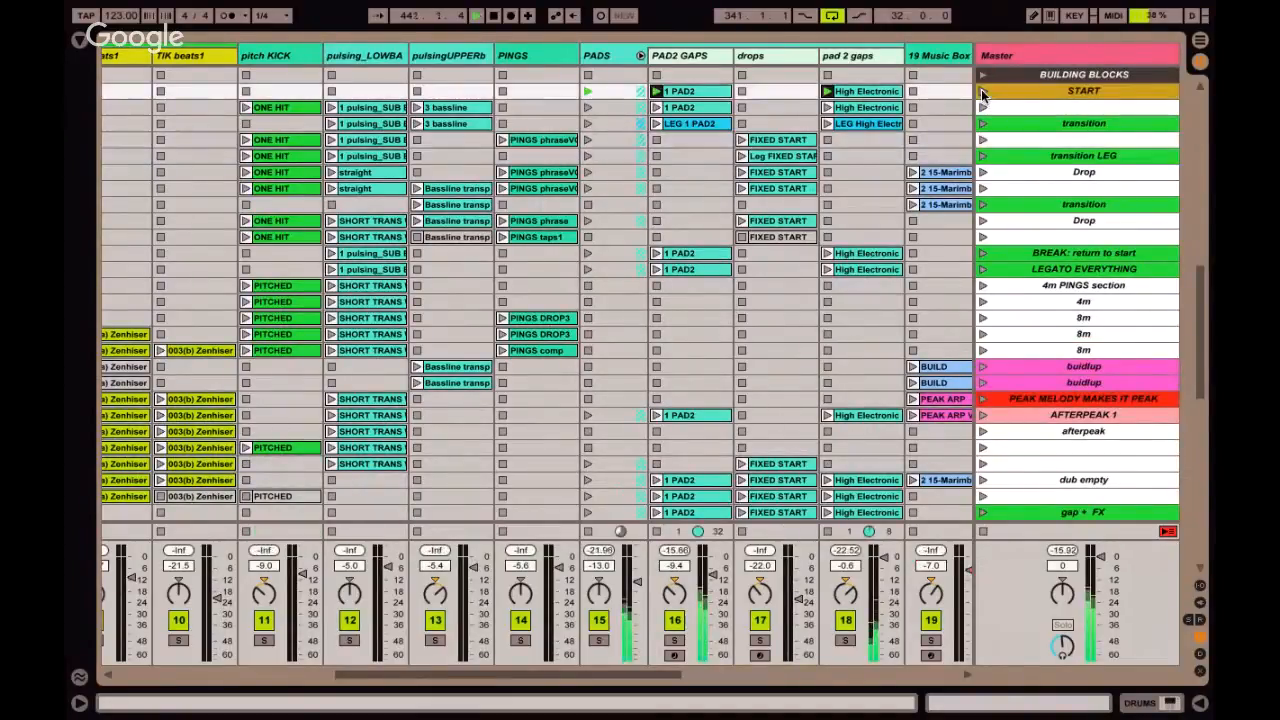
scroll(983, 93, up, 5)
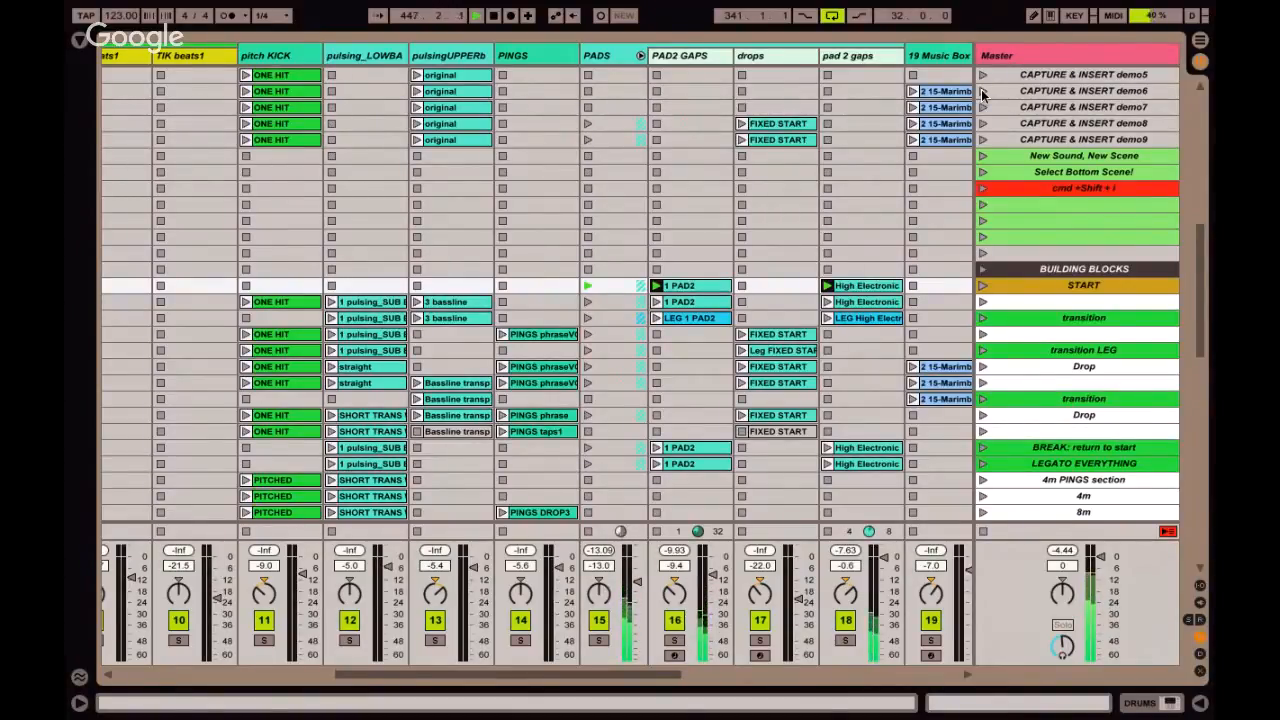
key(Down)
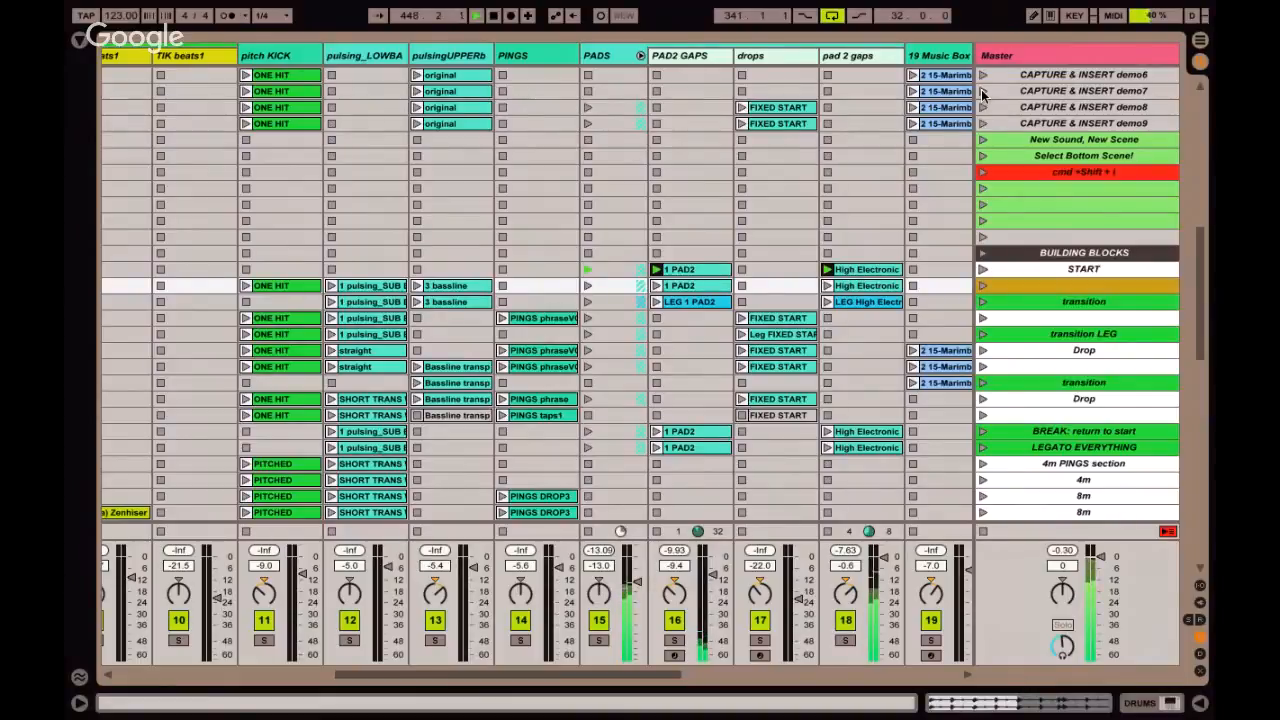
key(Return)
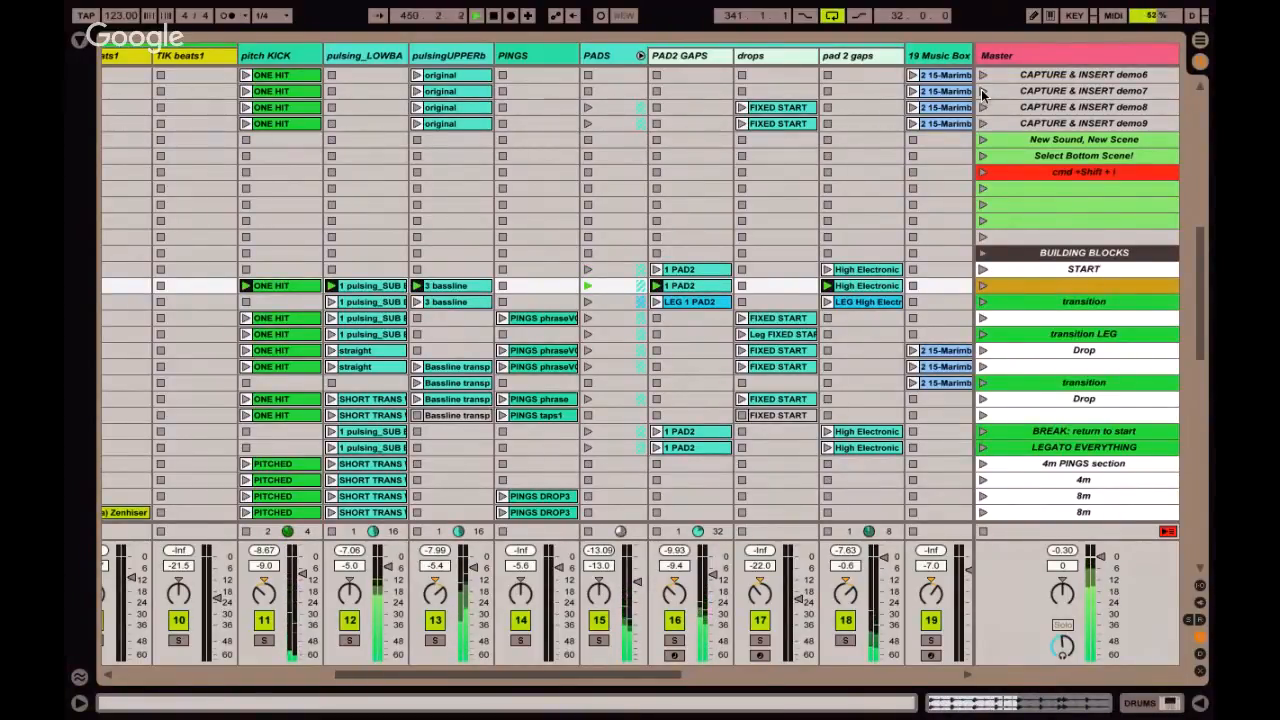
Move the scene selection to the first transition scene and launch it.
click(1067, 267)
key(Down)
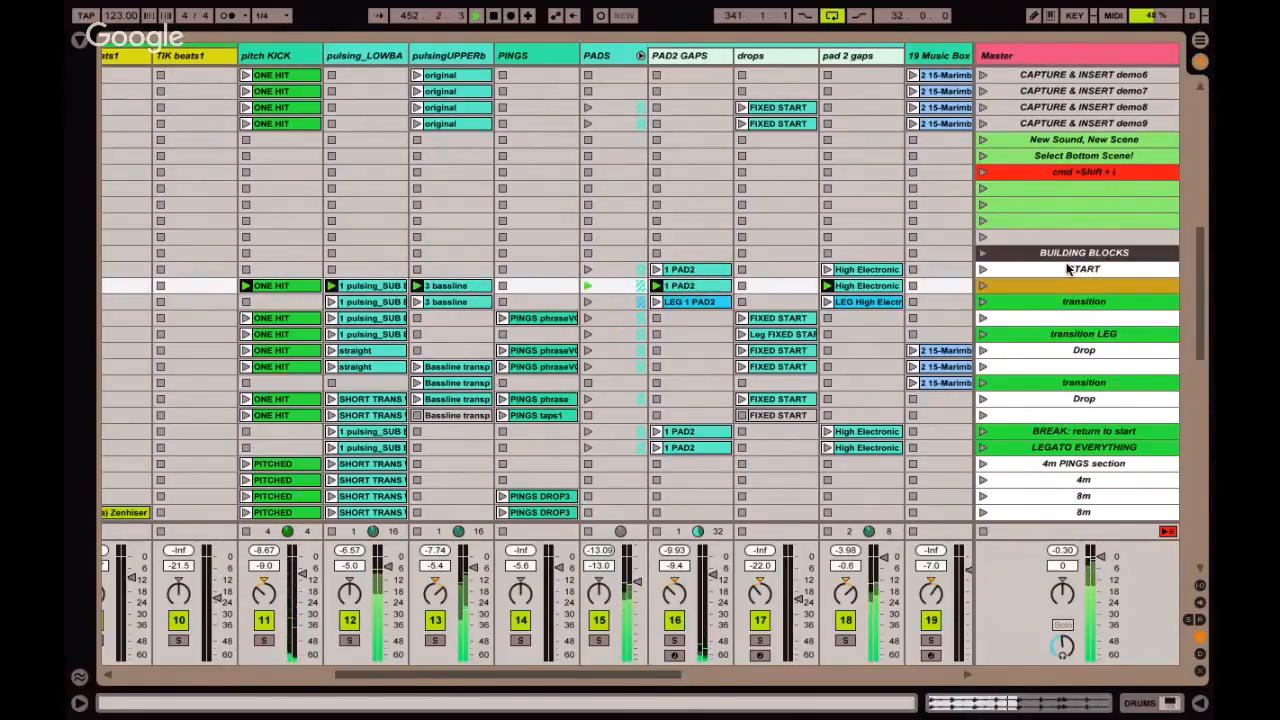
key(Down)
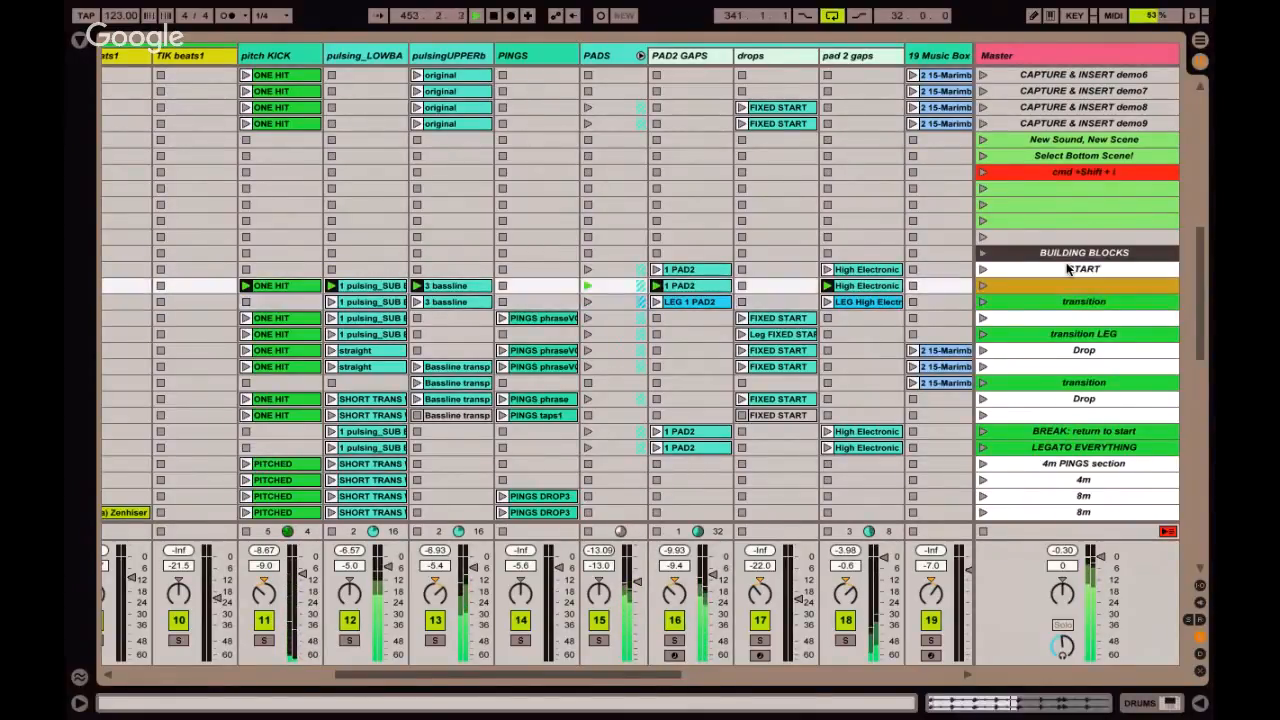
key(Up)
key(Down)
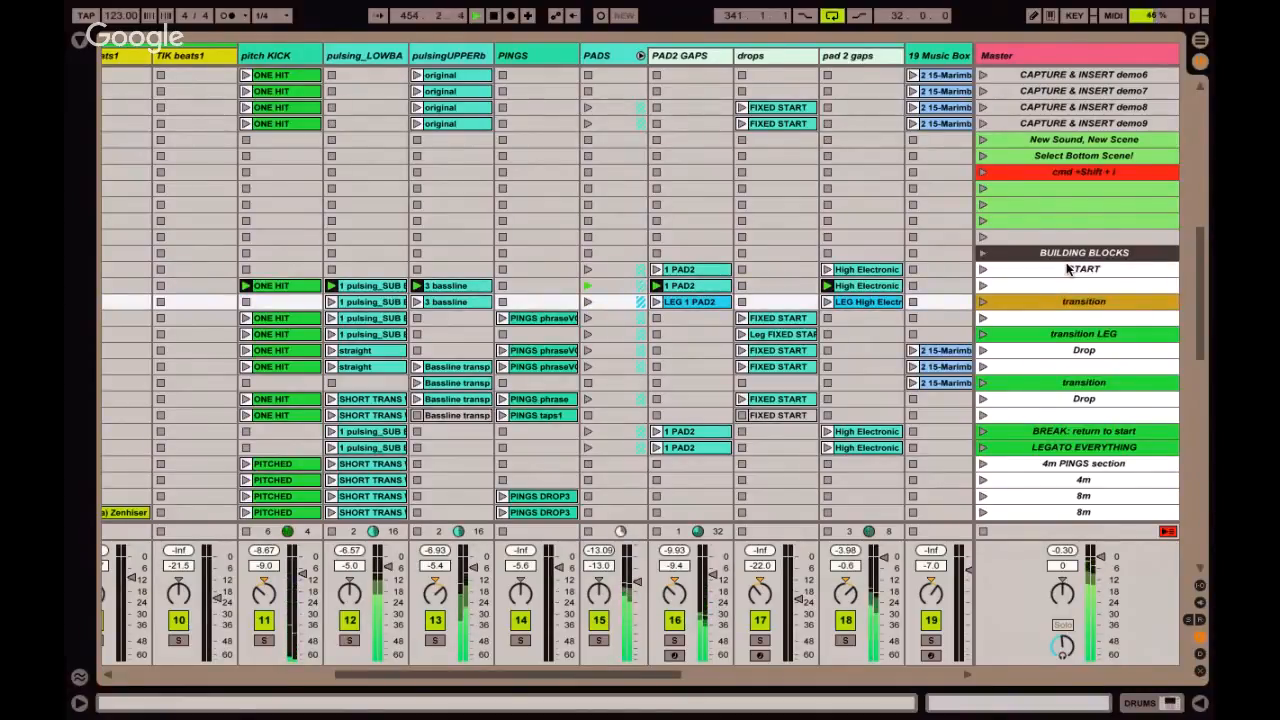
key(Return)
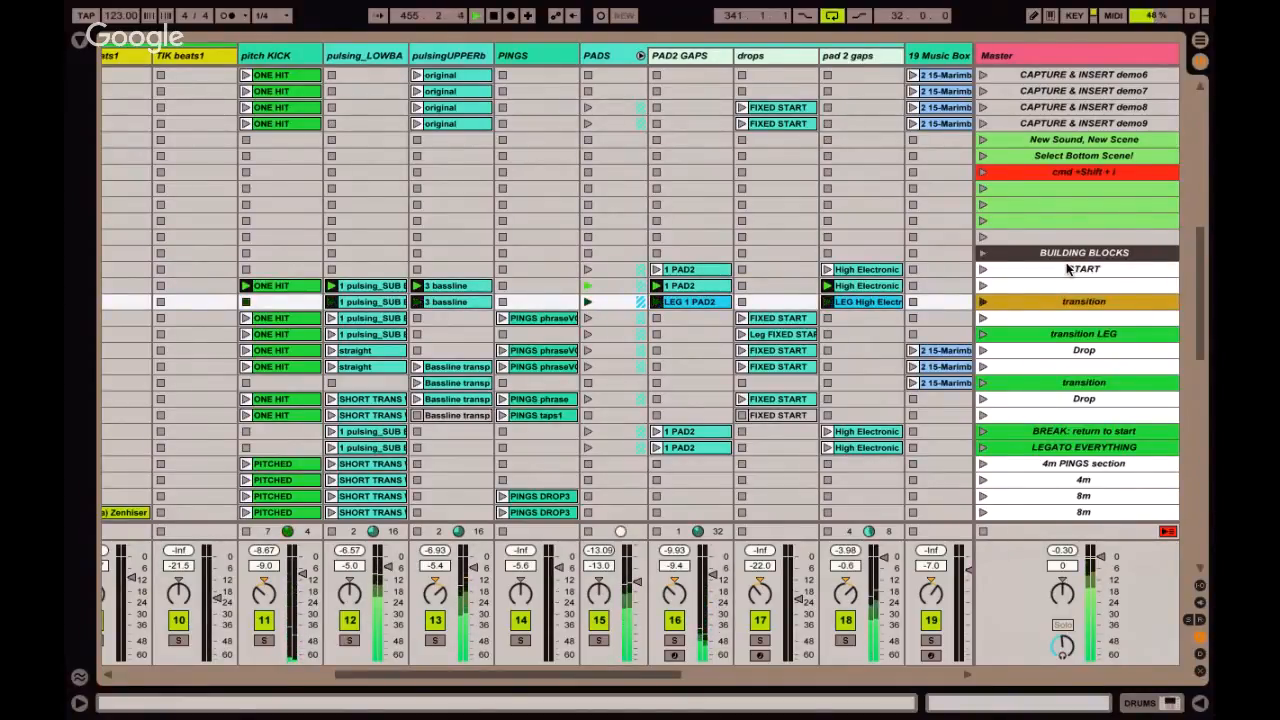
Launch the unnamed scene below the first transition scene, and relaunch that transition scene.
key(Down)
key(Return)
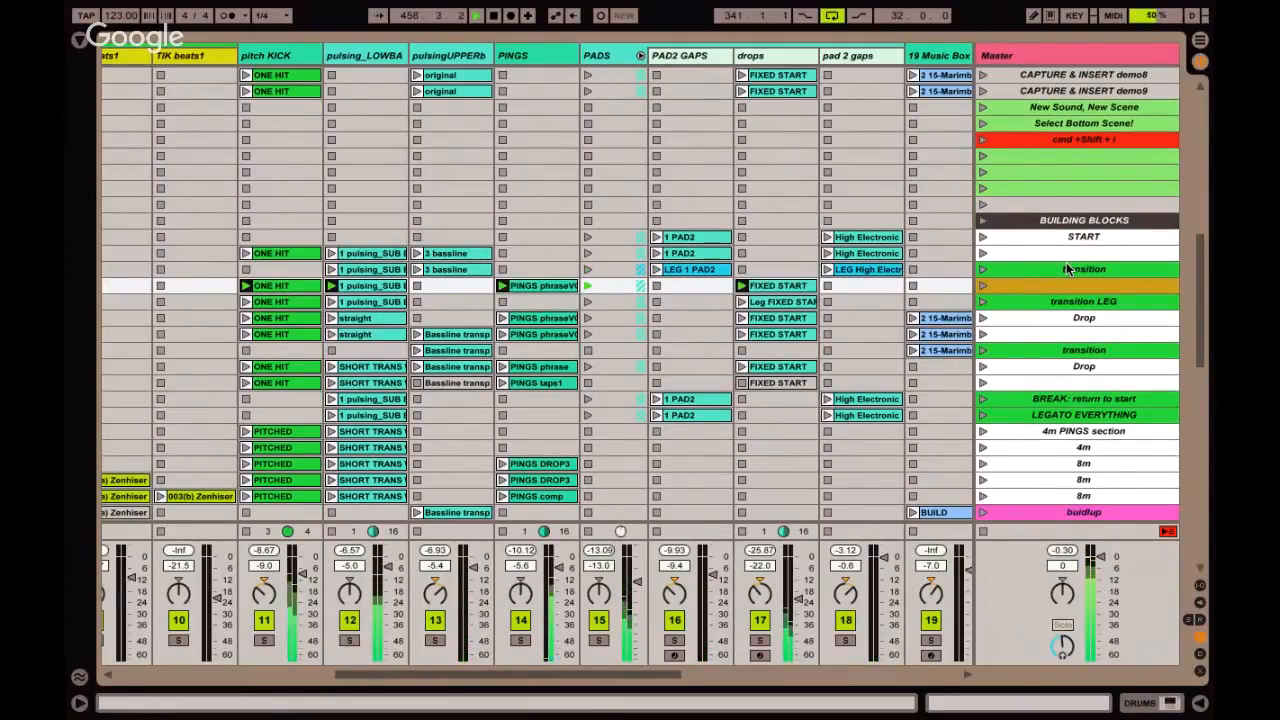
key(Up)
key(Return)
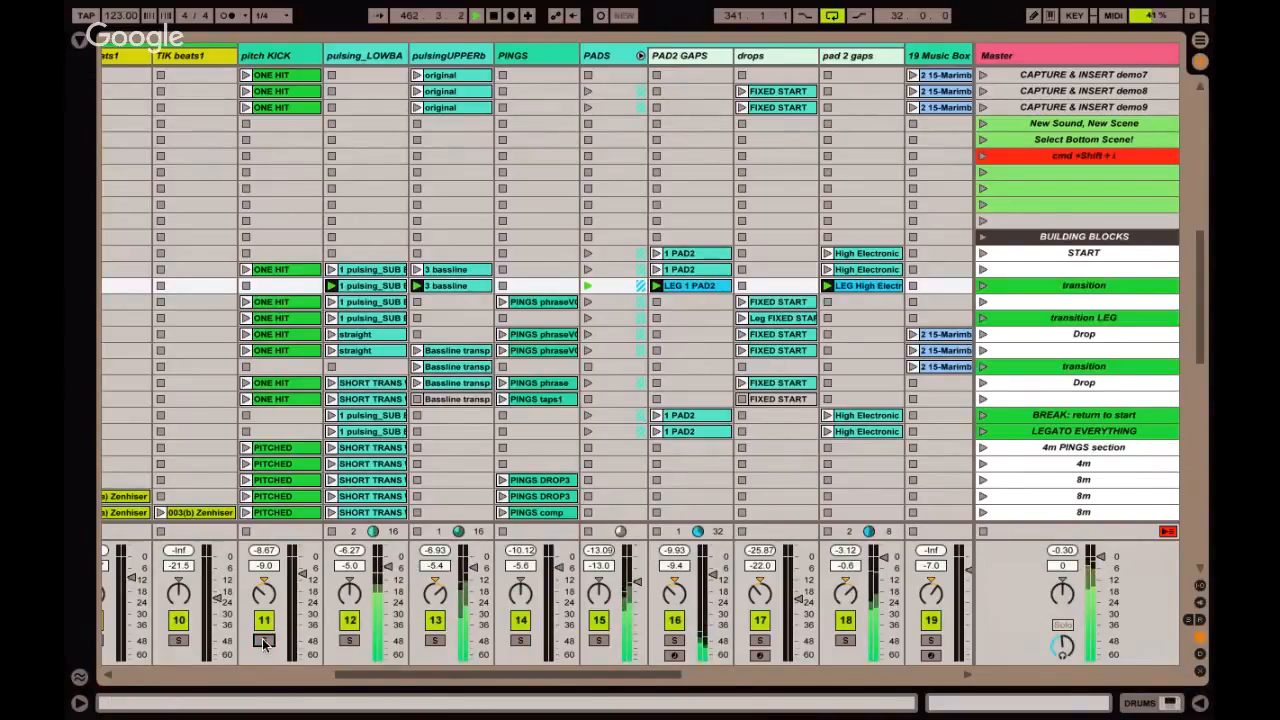
Solo the GLITCH WORLD track briefly to hear it while the transition scene plays.
scroll(262, 643, left, 3)
scroll(262, 643, left, 5)
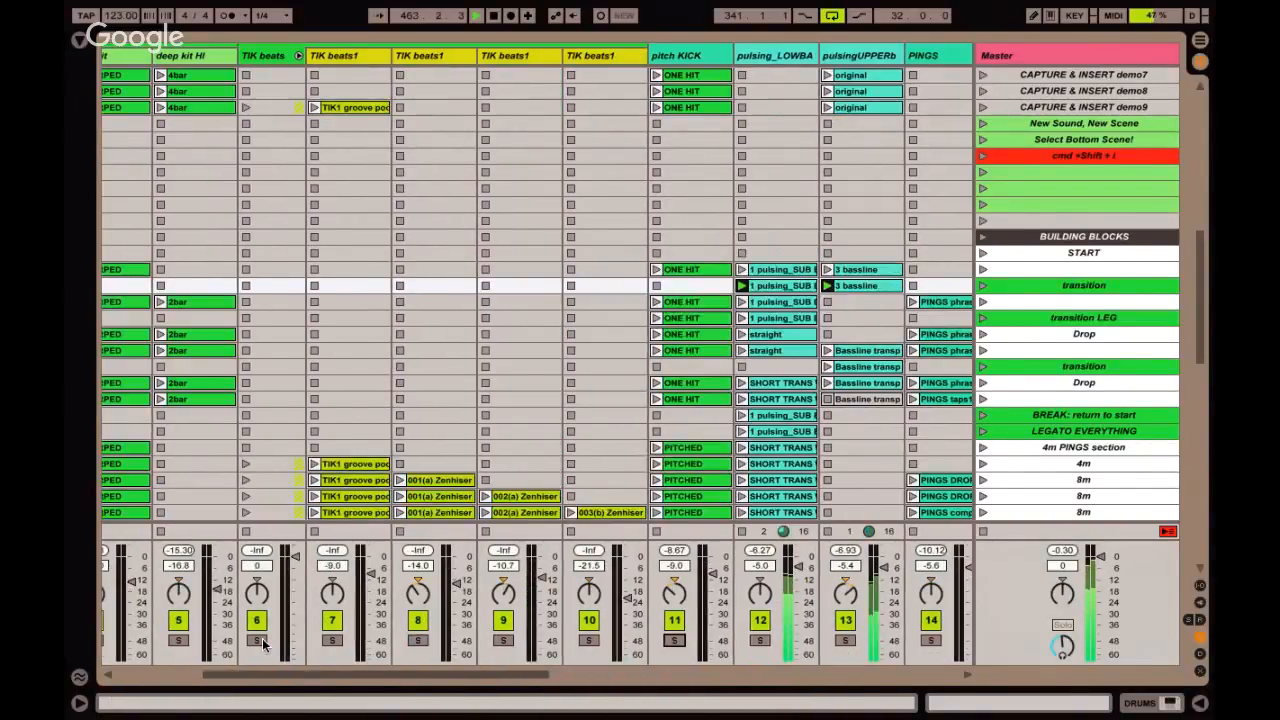
scroll(262, 643, right, 15)
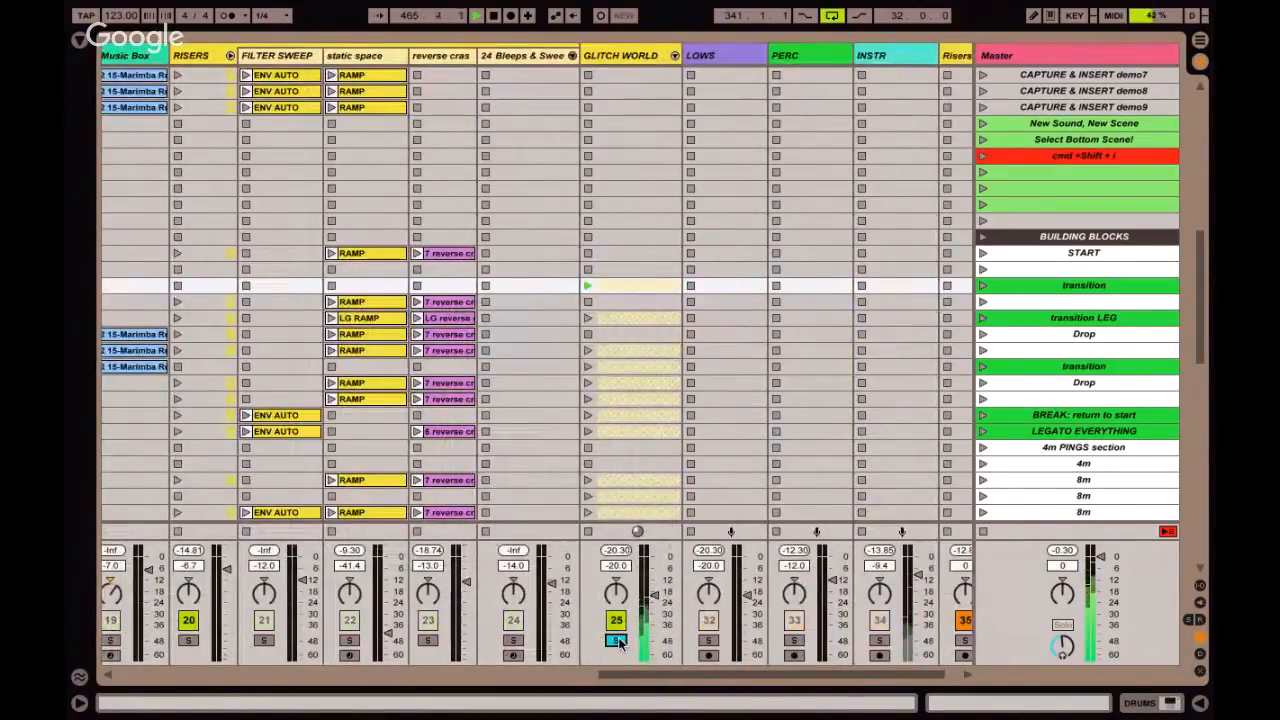
Launch the unnamed scene below the first transition scene, followed by the transition LEG scene.
key(Down)
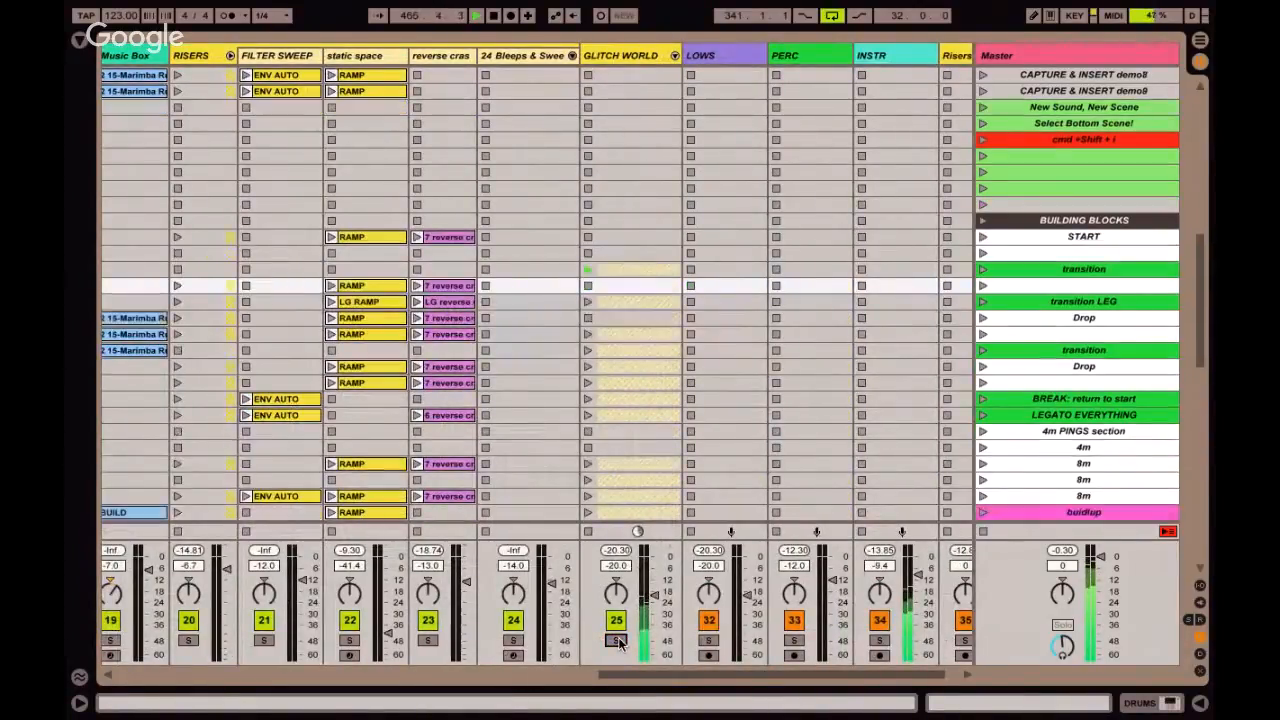
key(Return)
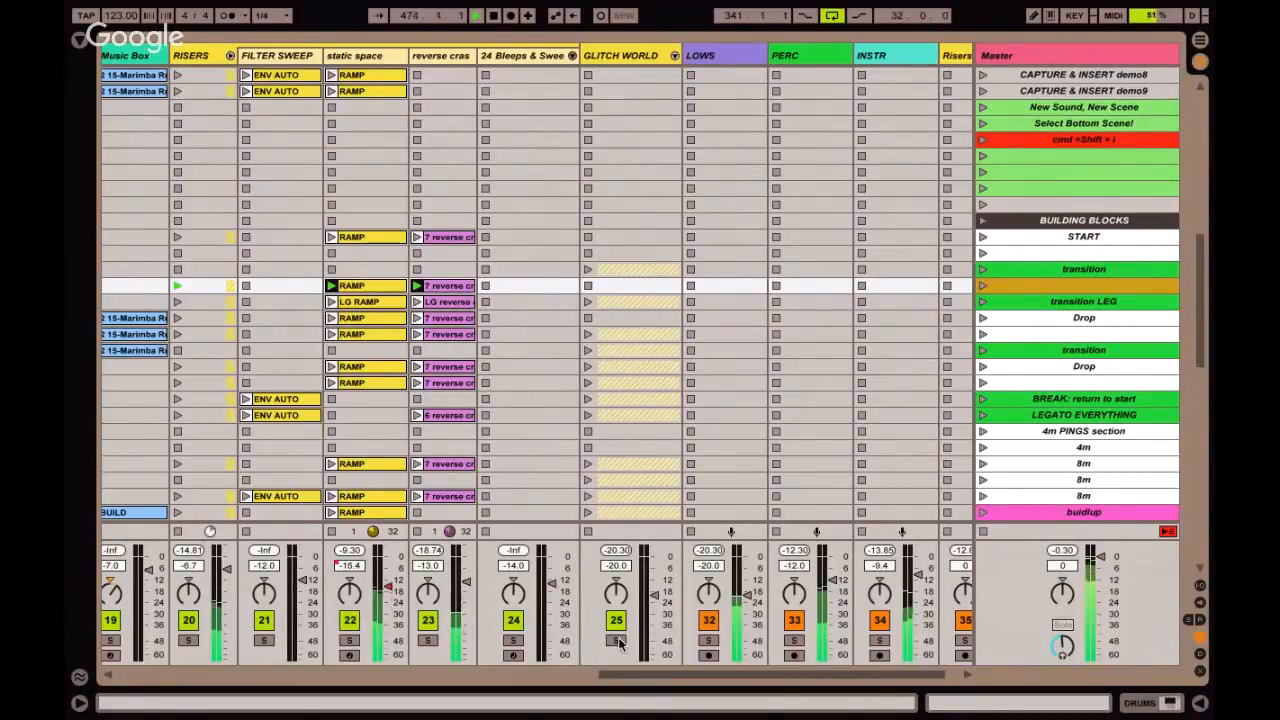
key(Down)
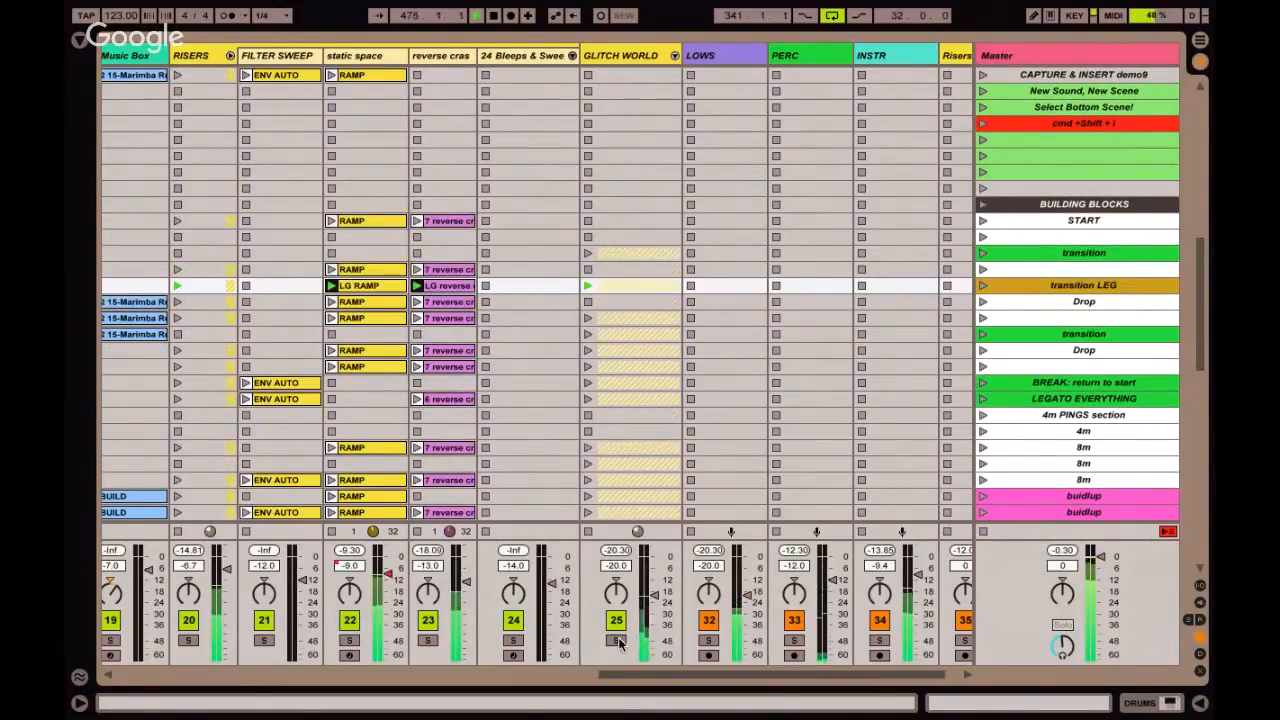
Launch the Drop scene below transition LEG, and reselect the transition LEG scene.
key(Down)
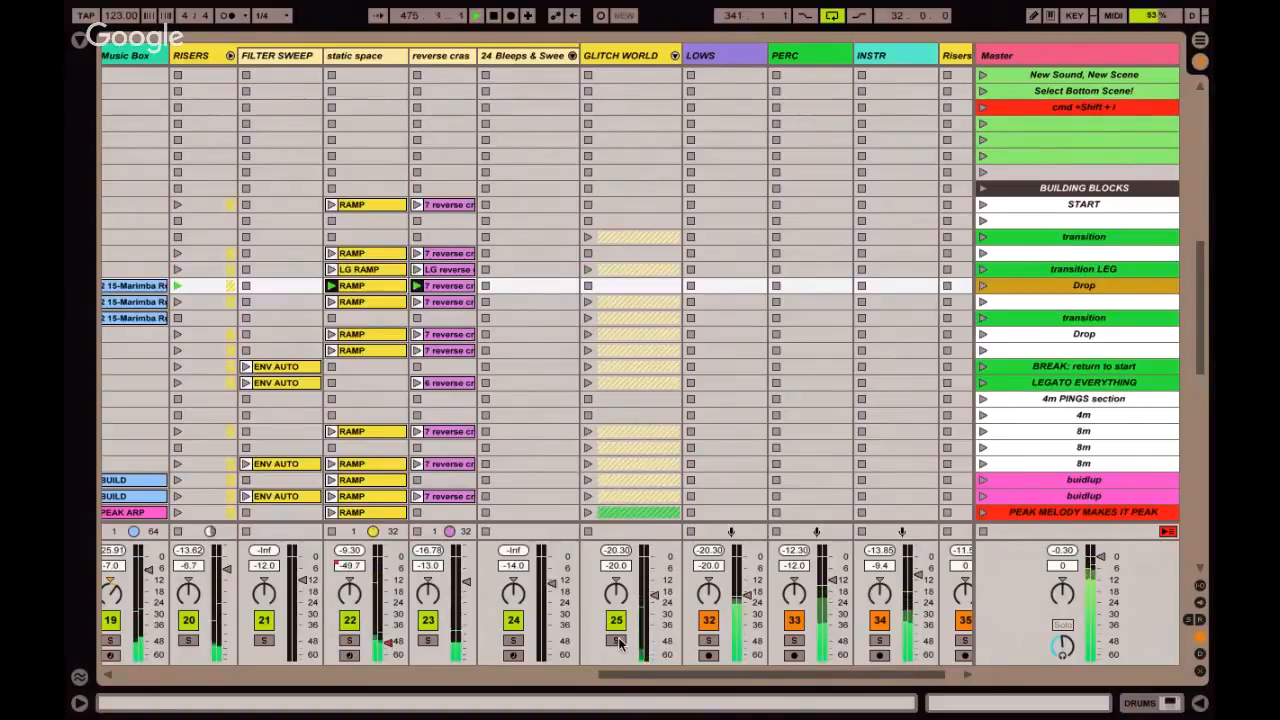
key(Up)
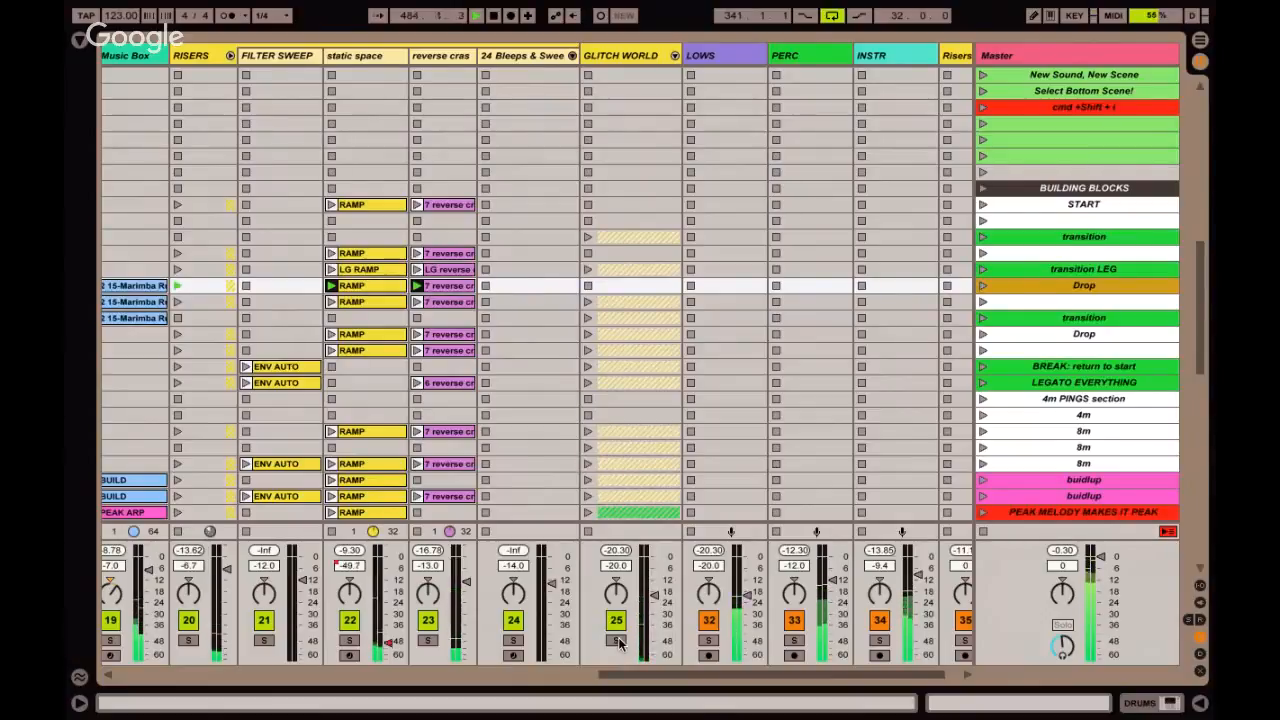
click(1036, 266)
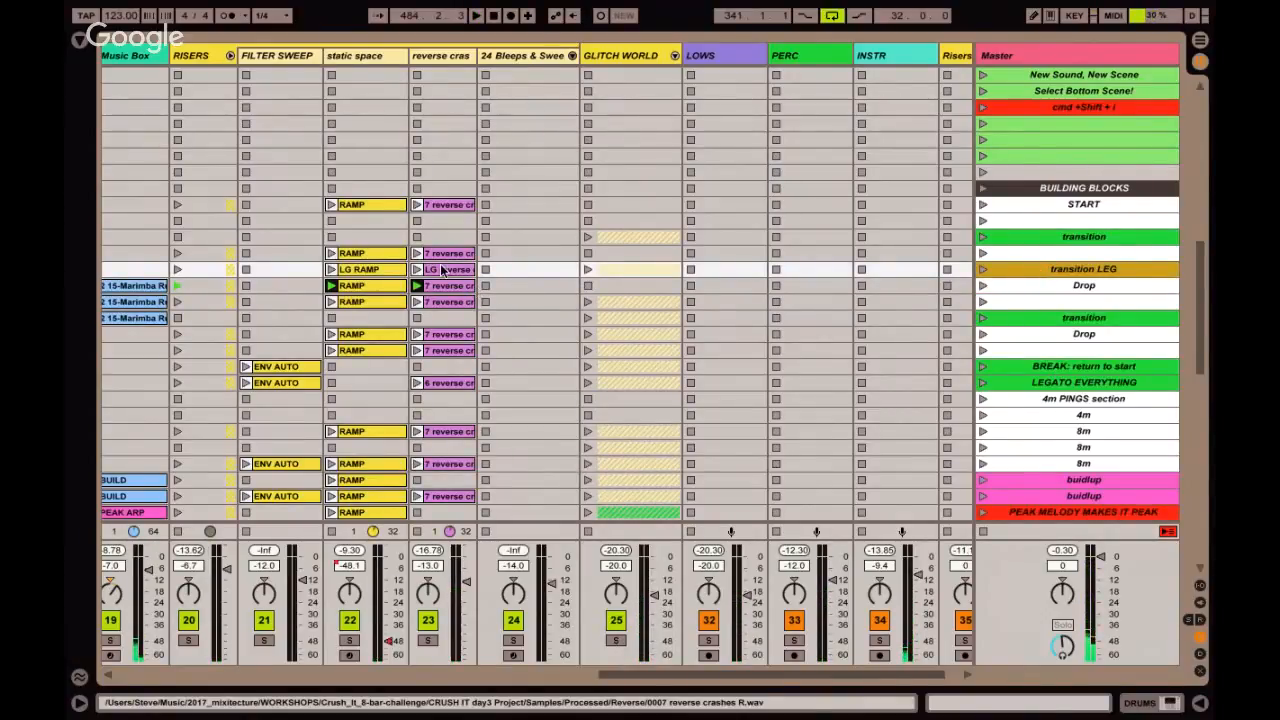
Examine which slots hold clips and which are empty in the transition LEG scene, across the kick, drum, bassline and PINGS tracks.
scroll(441, 270, left, 10)
scroll(441, 270, up, 1)
scroll(440, 263, left, 4)
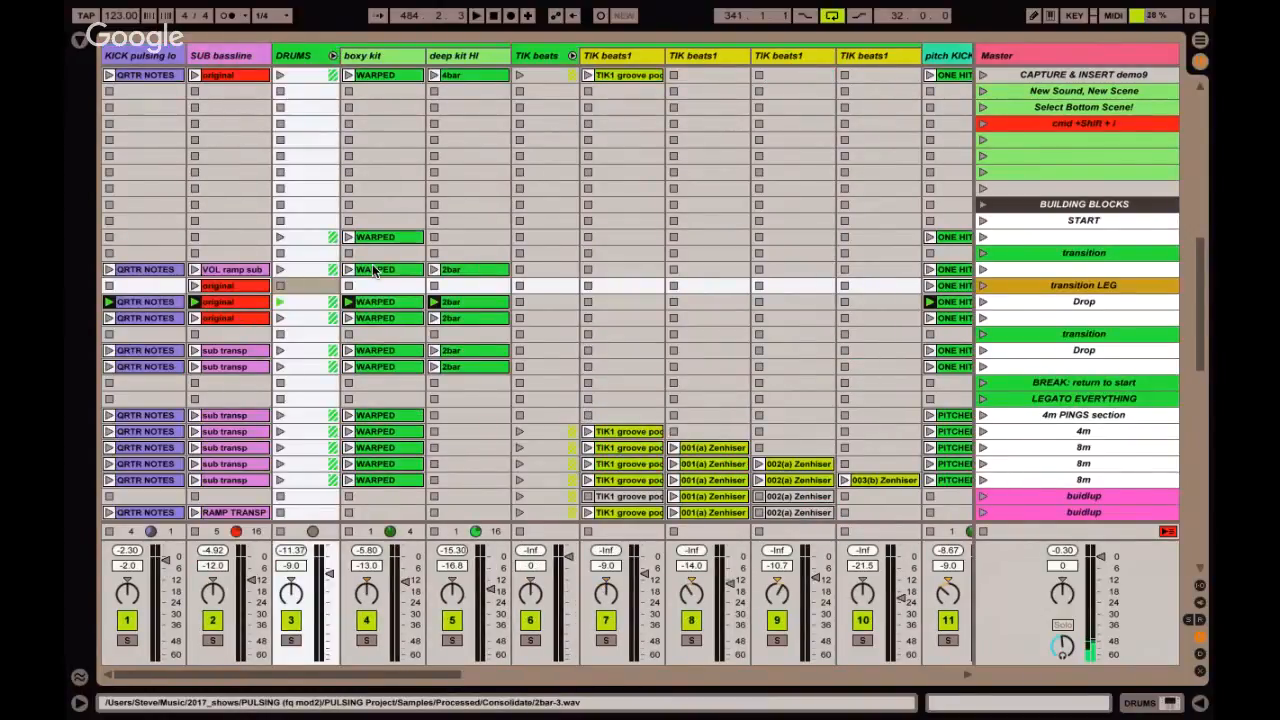
click(1080, 253)
click(1034, 284)
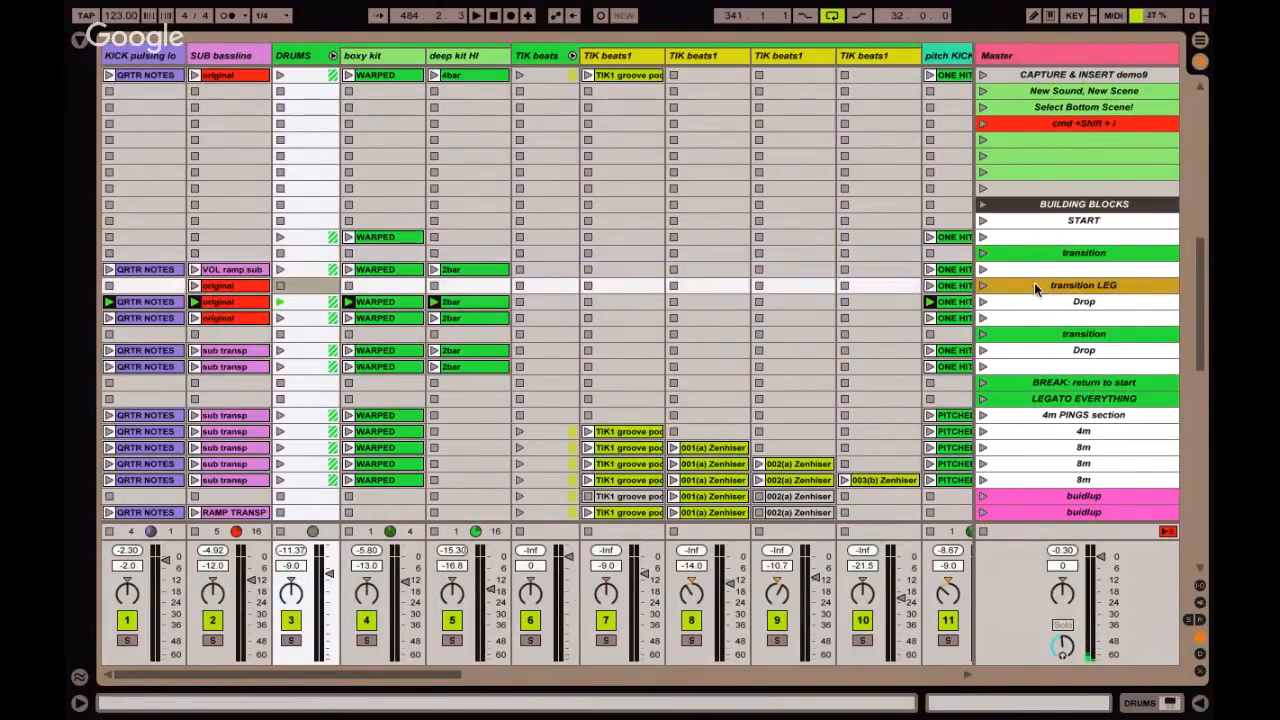
click(169, 286)
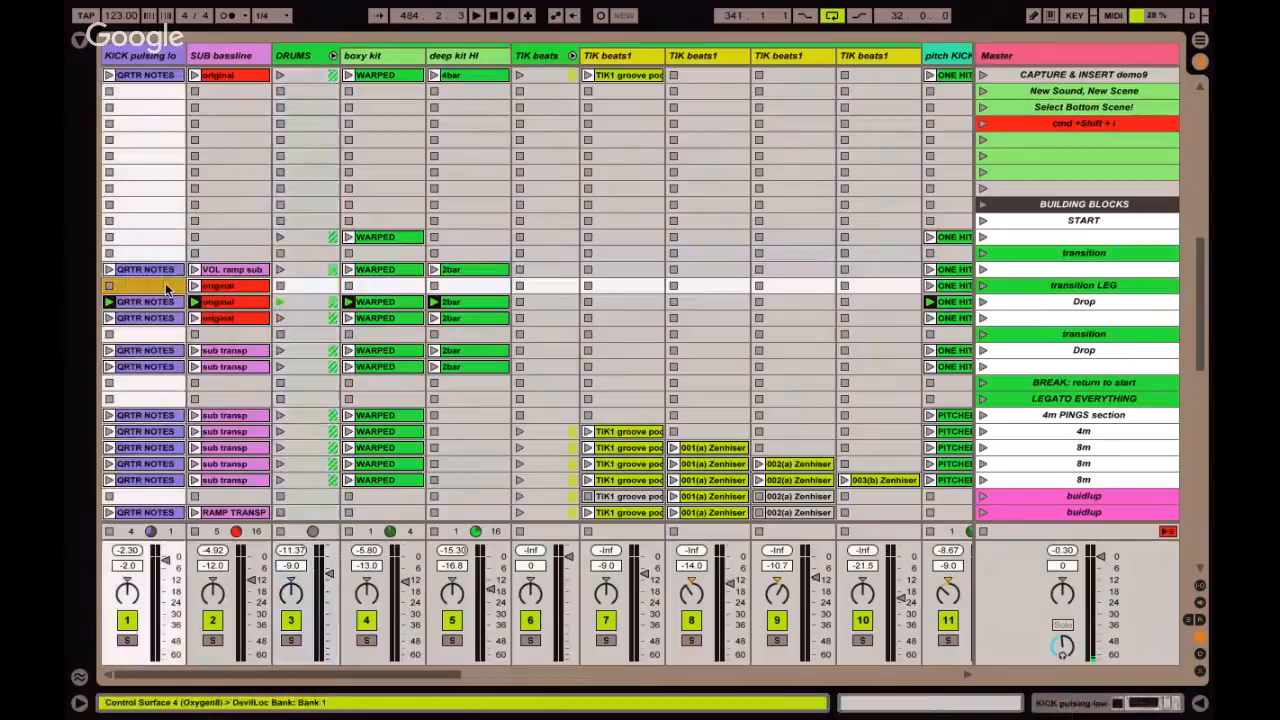
click(368, 289)
click(450, 287)
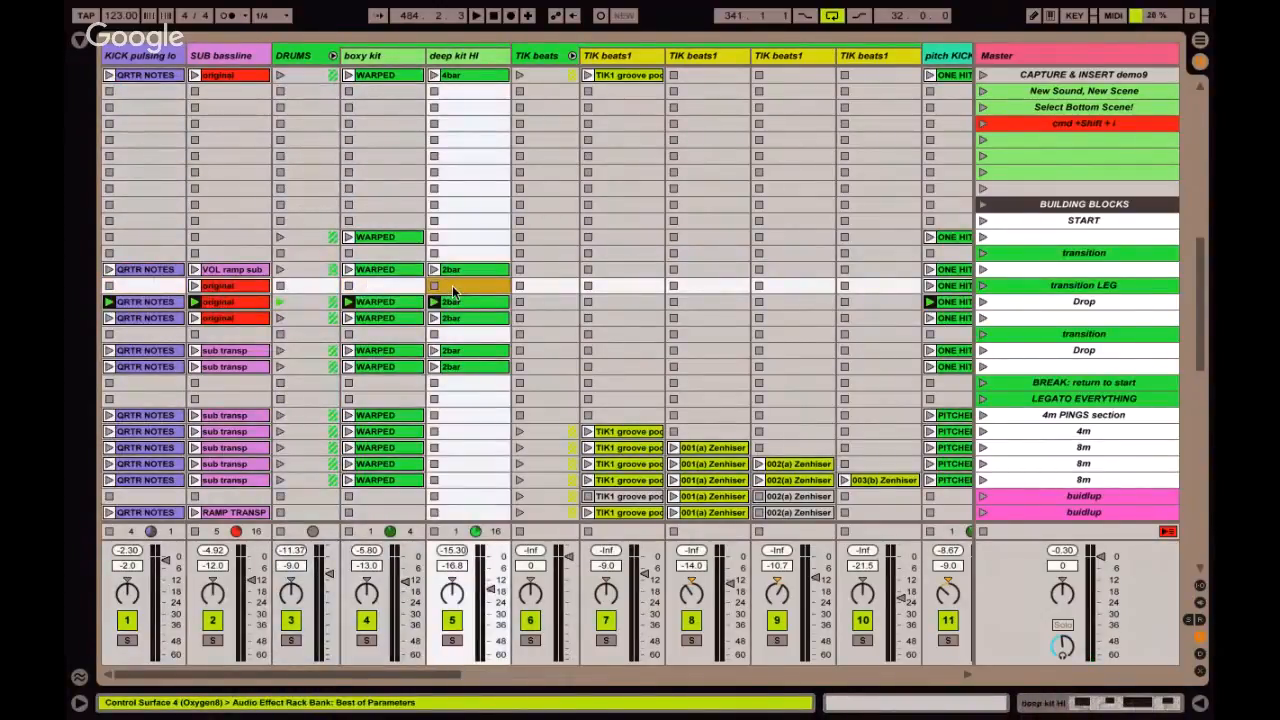
scroll(452, 285, right, 2)
scroll(452, 285, right, 1)
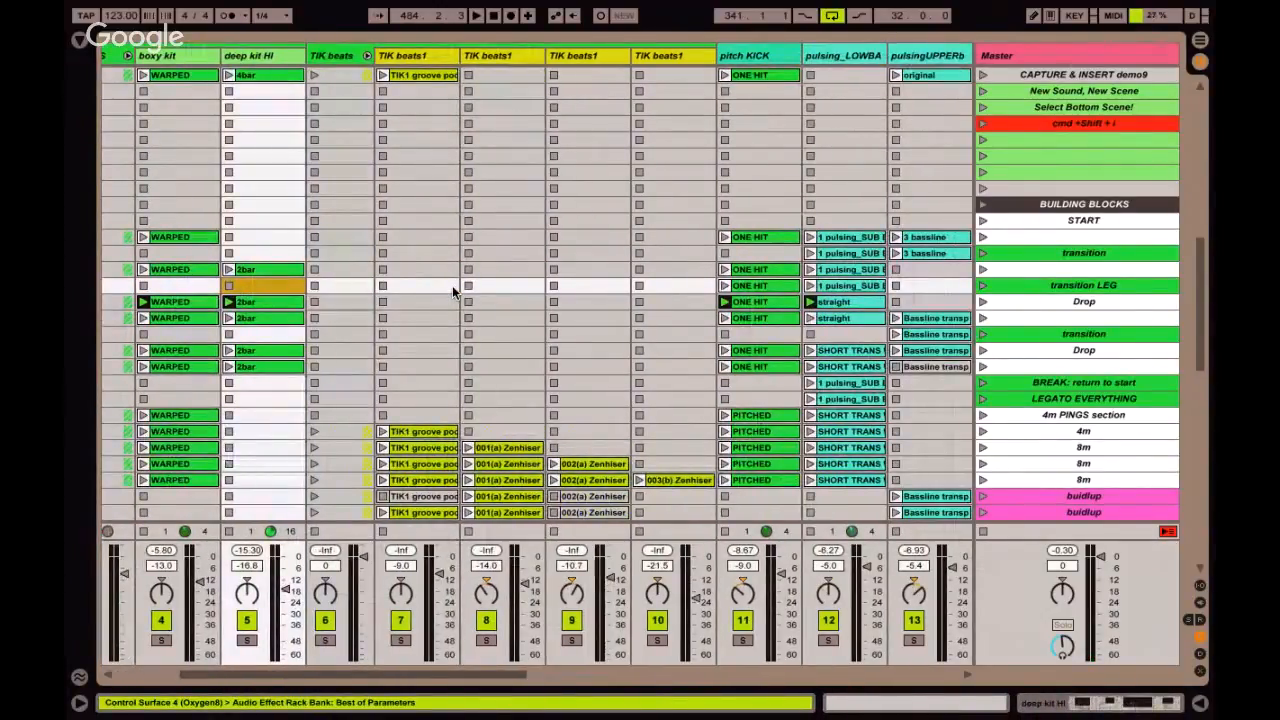
scroll(452, 285, right, 2)
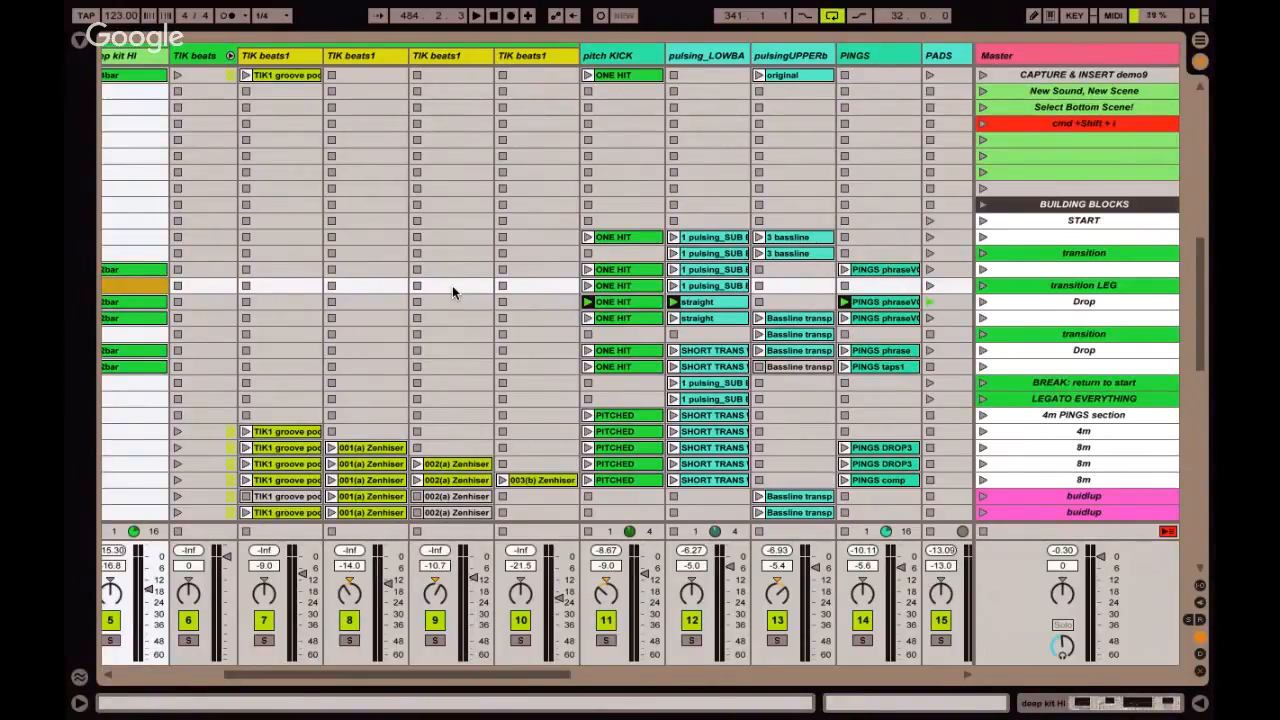
Launch the unnamed scene directly below the first Drop scene.
key(Down)
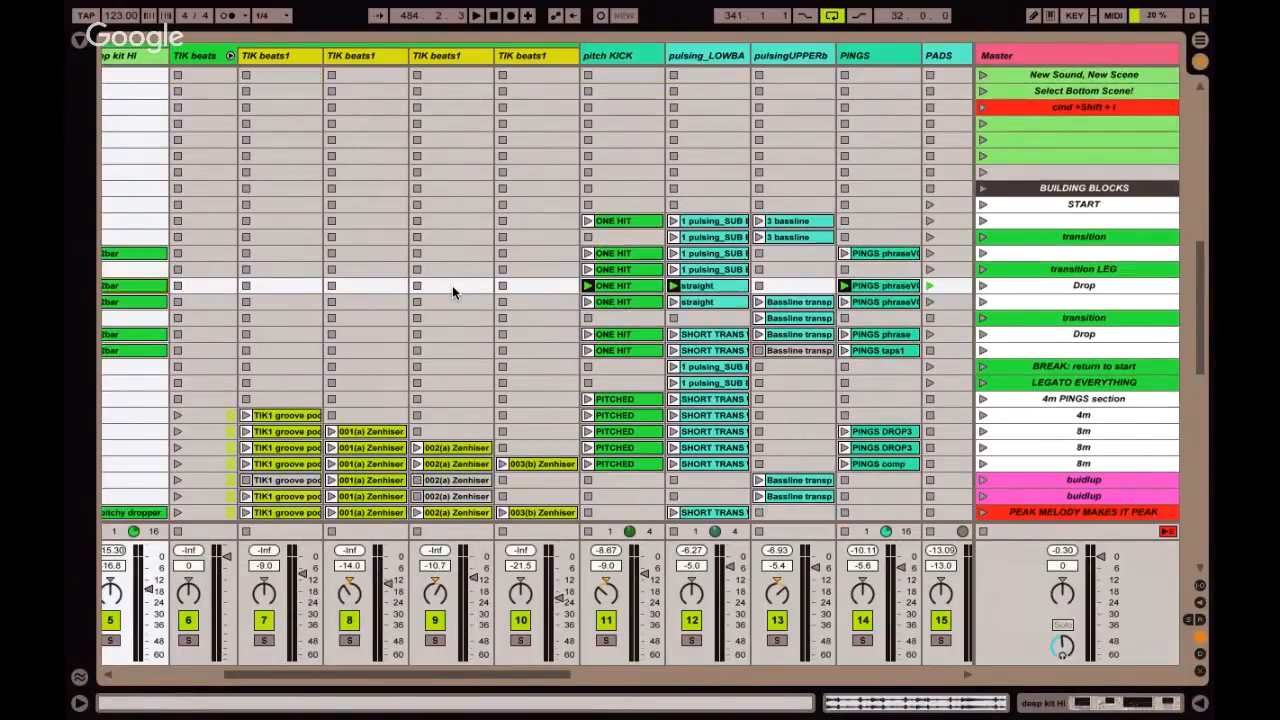
key(Down)
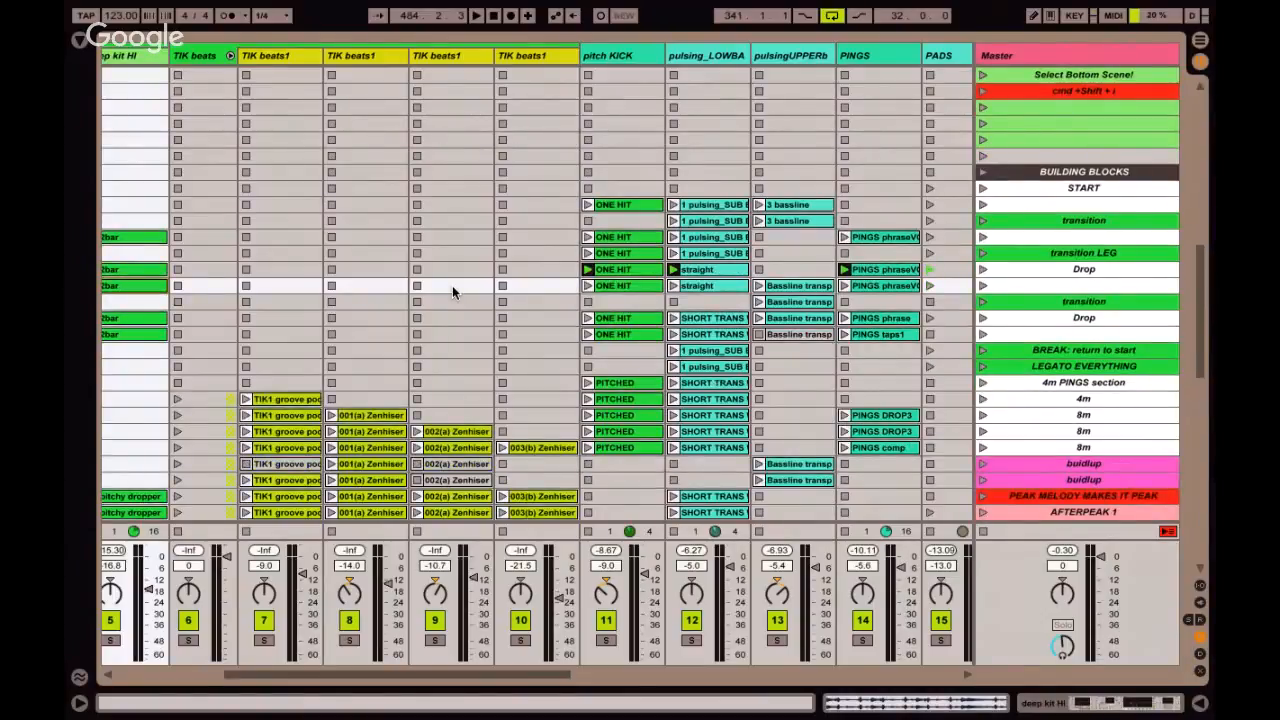
key(Return)
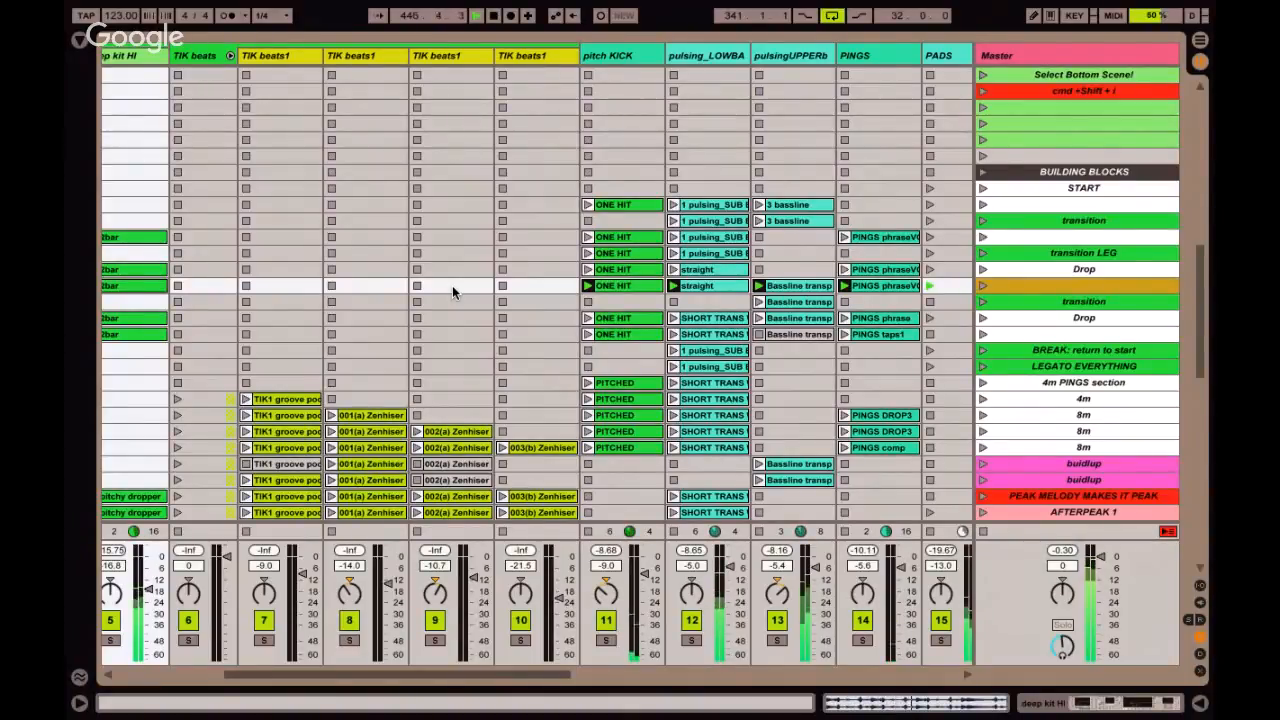
Launch the transition scene above the second Drop, followed by that Drop scene.
key(Down)
key(Return)
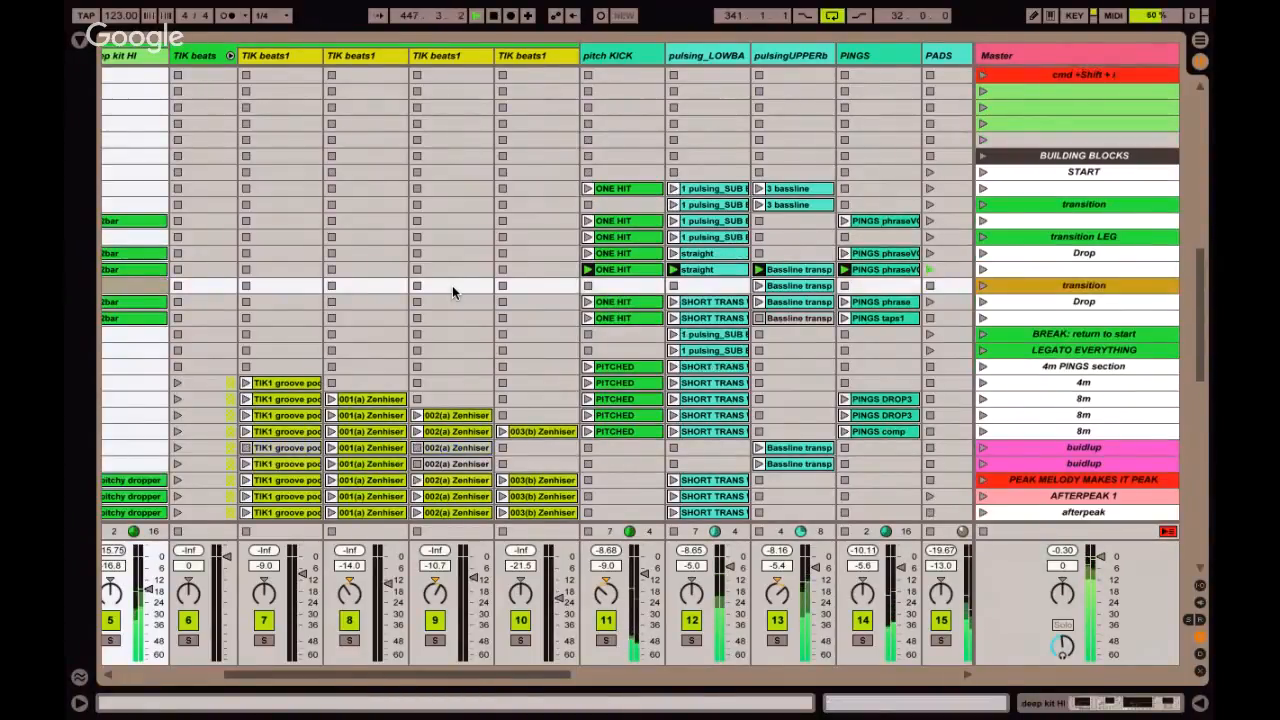
key(Down)
key(Return)
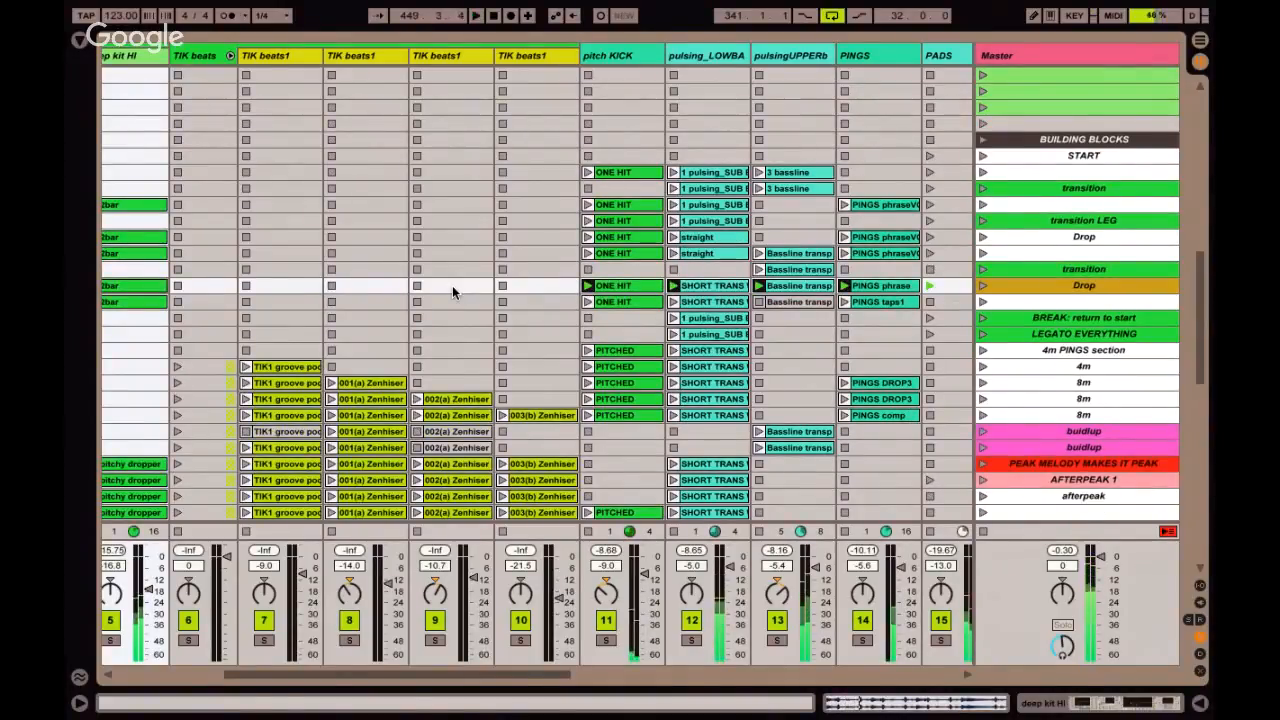
Duplicate the reverse crash clip from the unnamed scene above the last transition into that transition scene.
scroll(459, 264, right, 5)
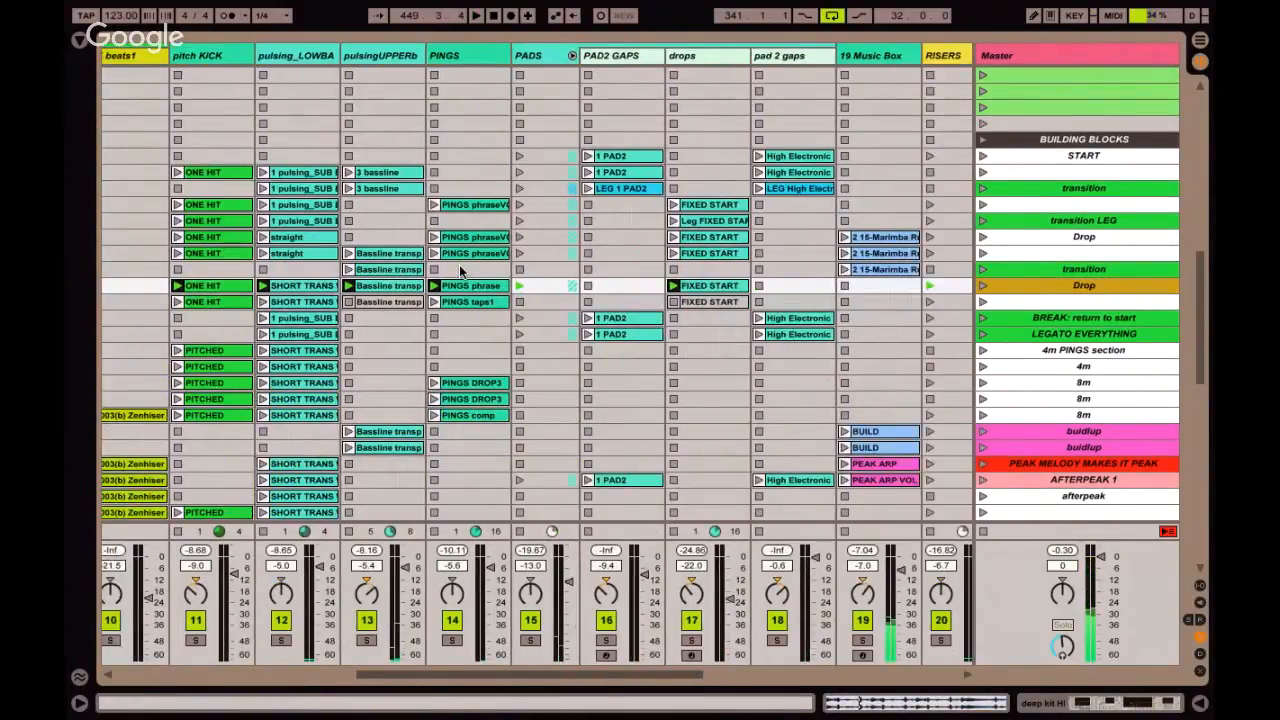
scroll(459, 270, right, 5)
click(662, 256)
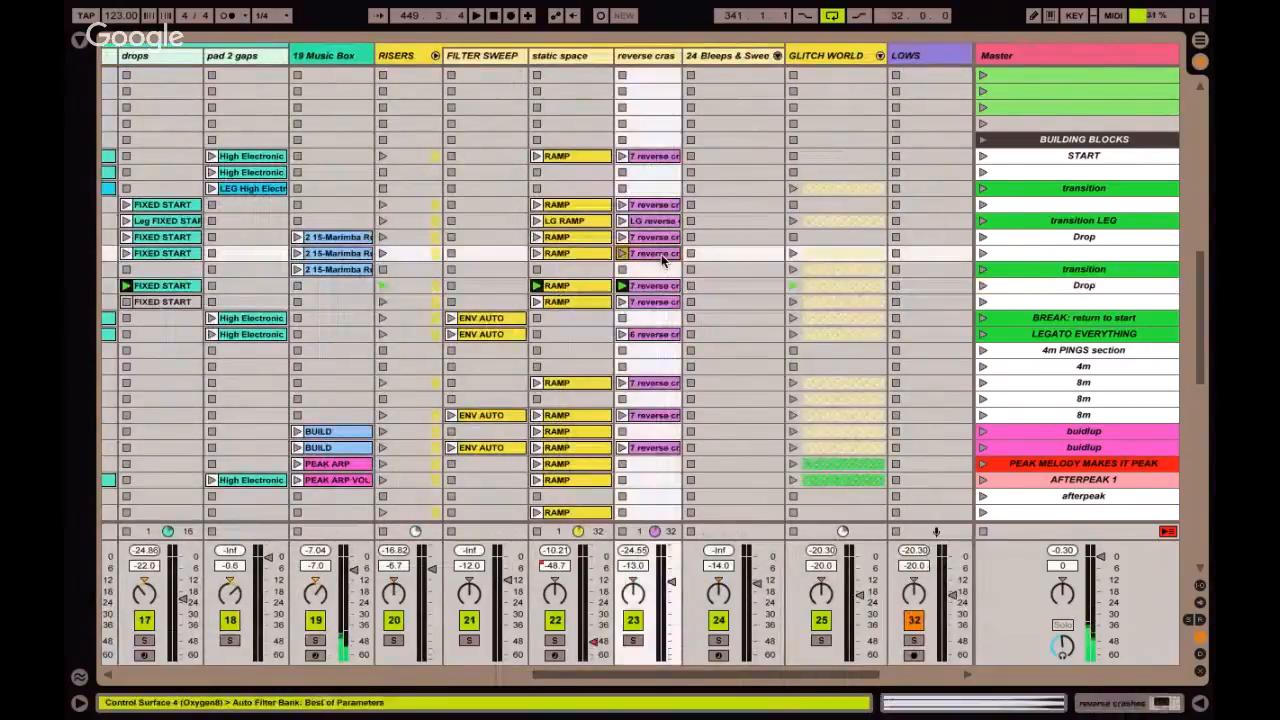
key(ctrl+d)
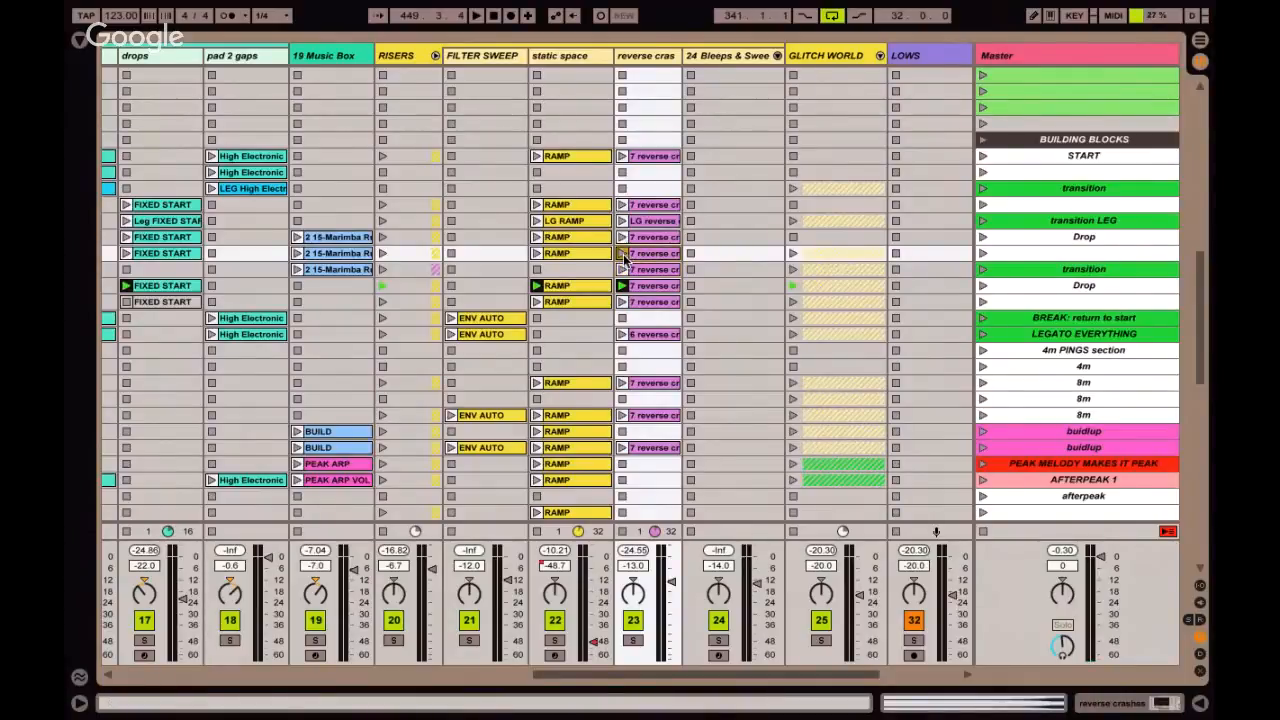
Stop all clips, and launch only the original reverse crash clip with its sample details open.
click(983, 533)
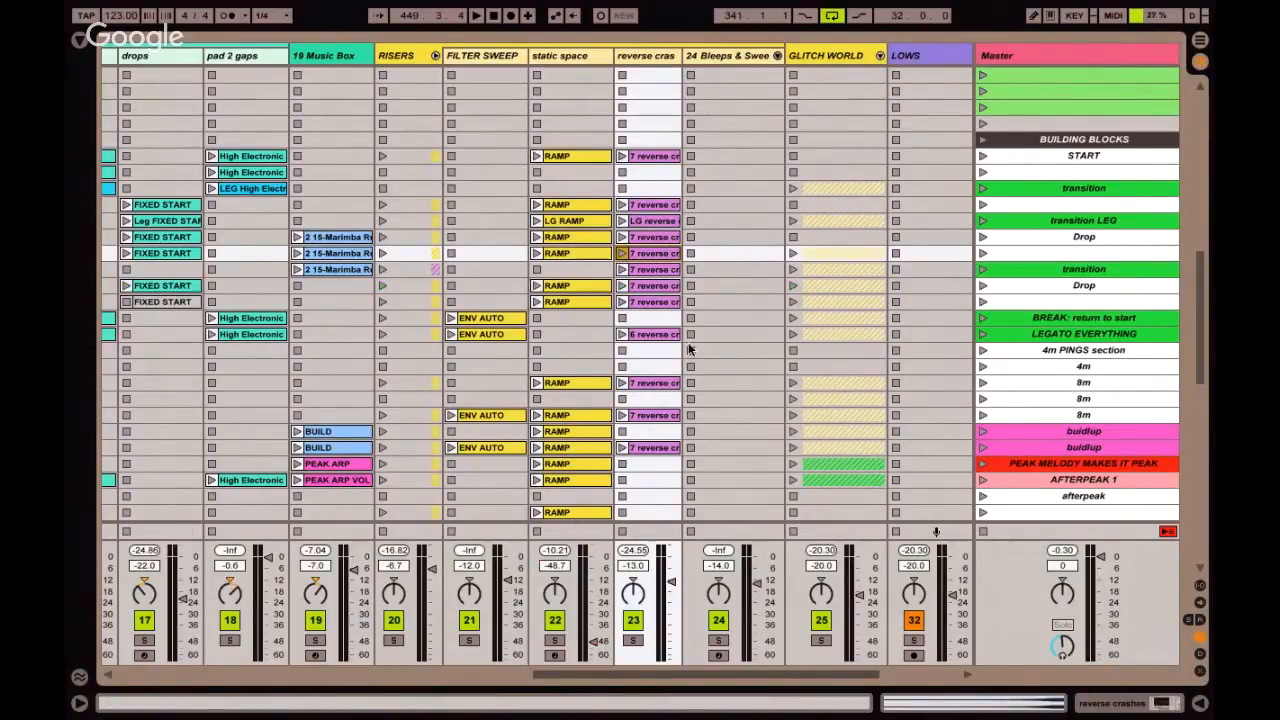
click(622, 253)
double_click(651, 254)
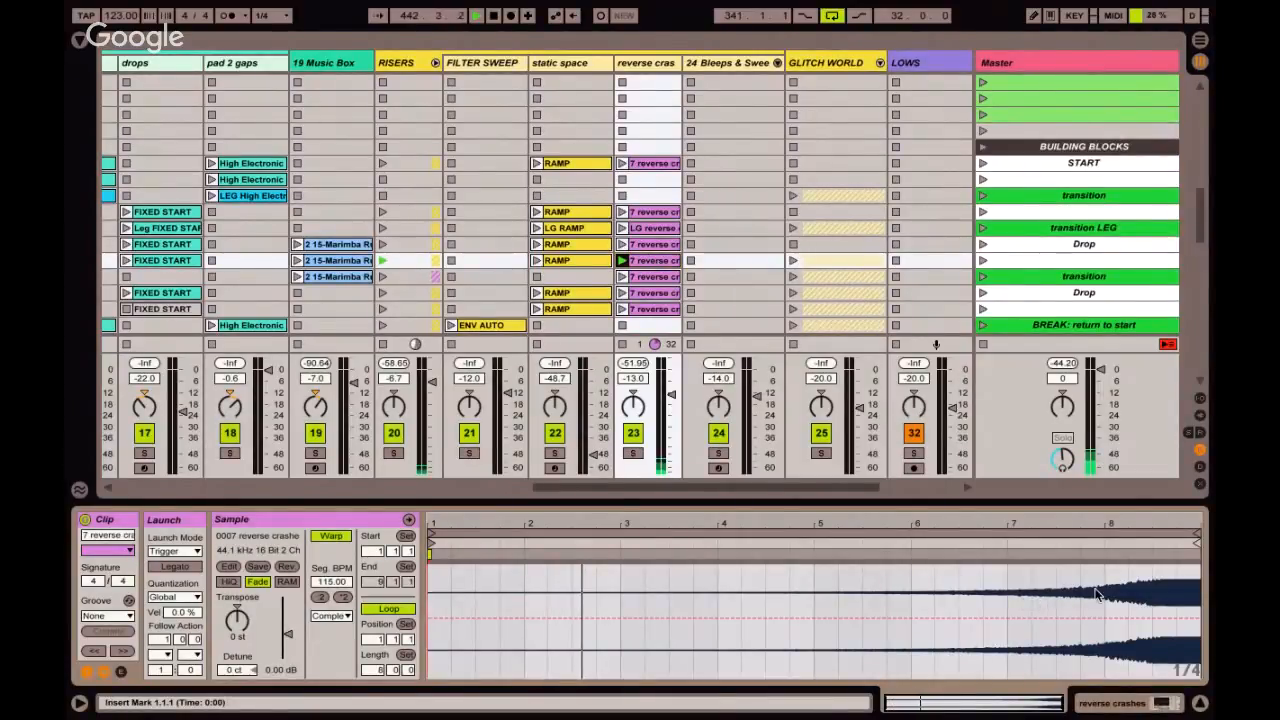
scroll(900, 262, down, 1)
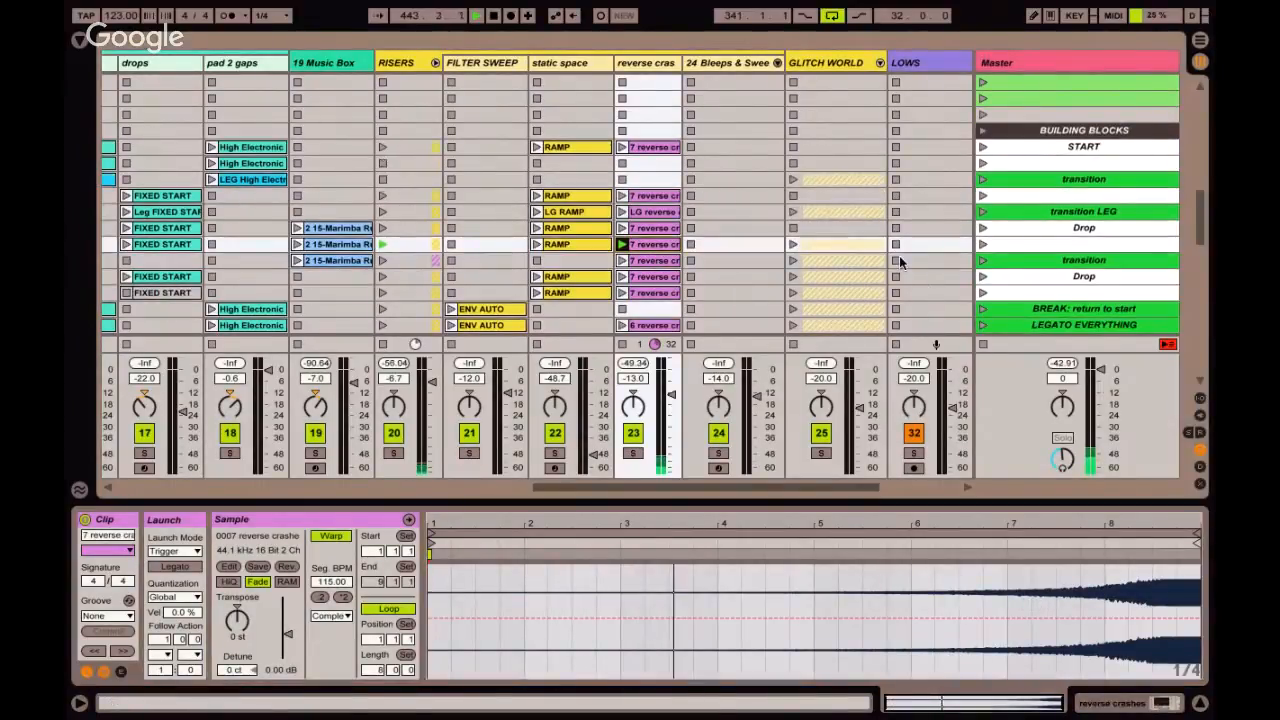
Turn on Legato for the duplicated reverse crash clip in the last transition scene.
click(662, 261)
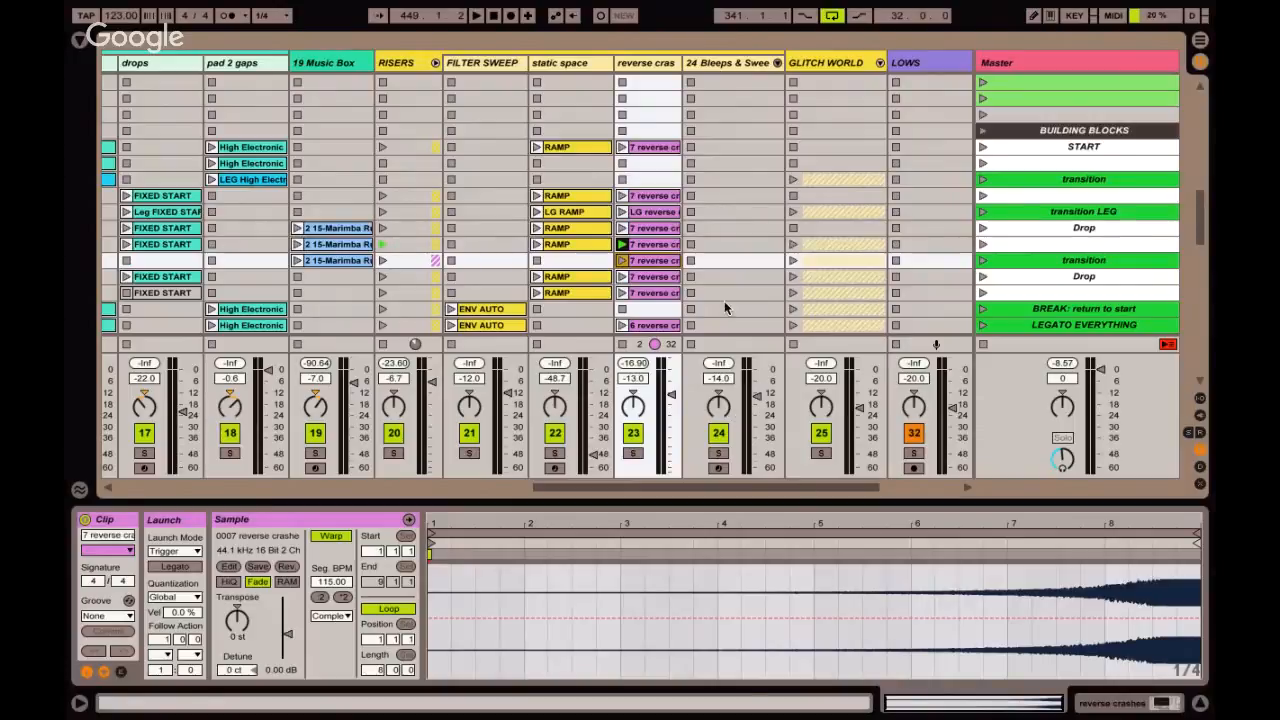
click(648, 245)
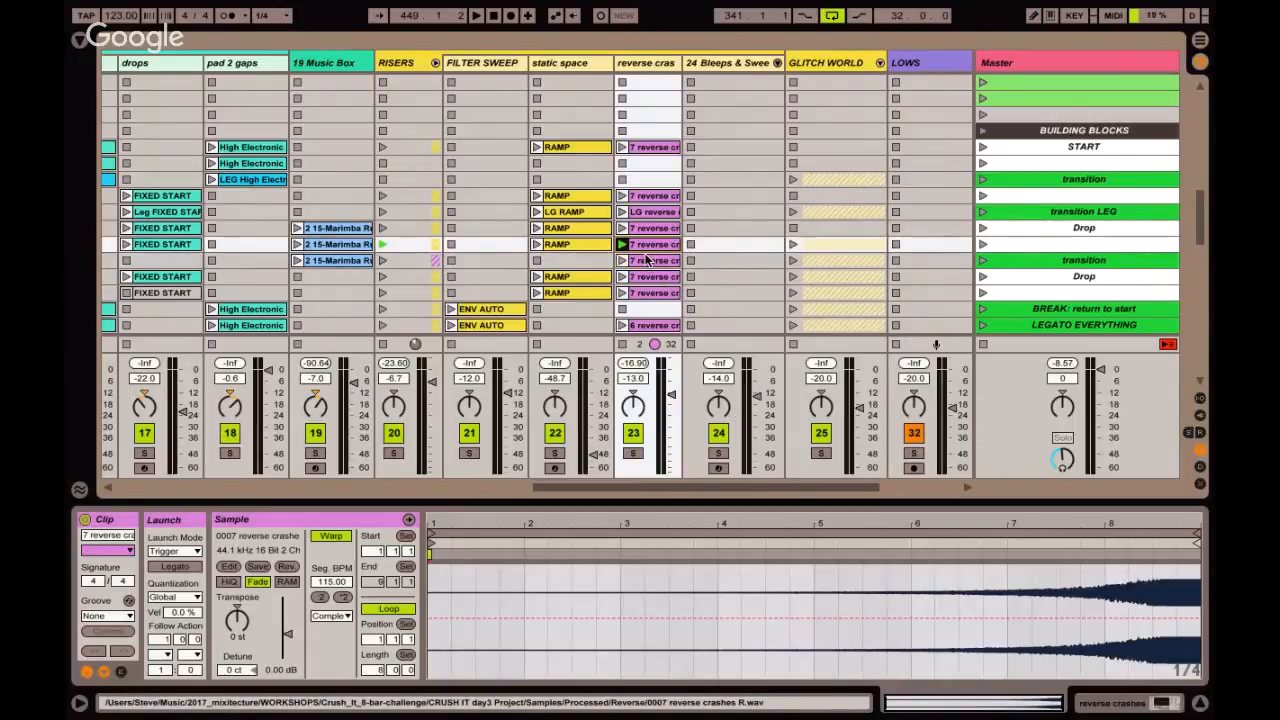
click(648, 260)
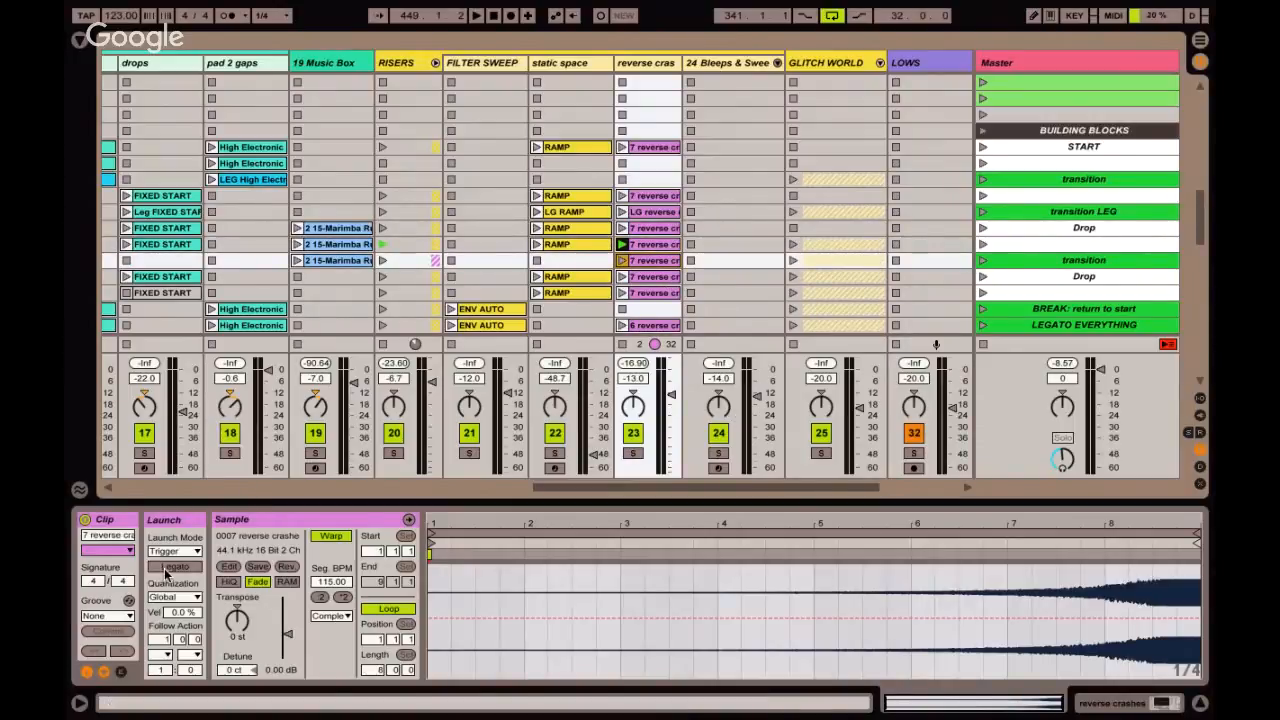
click(168, 567)
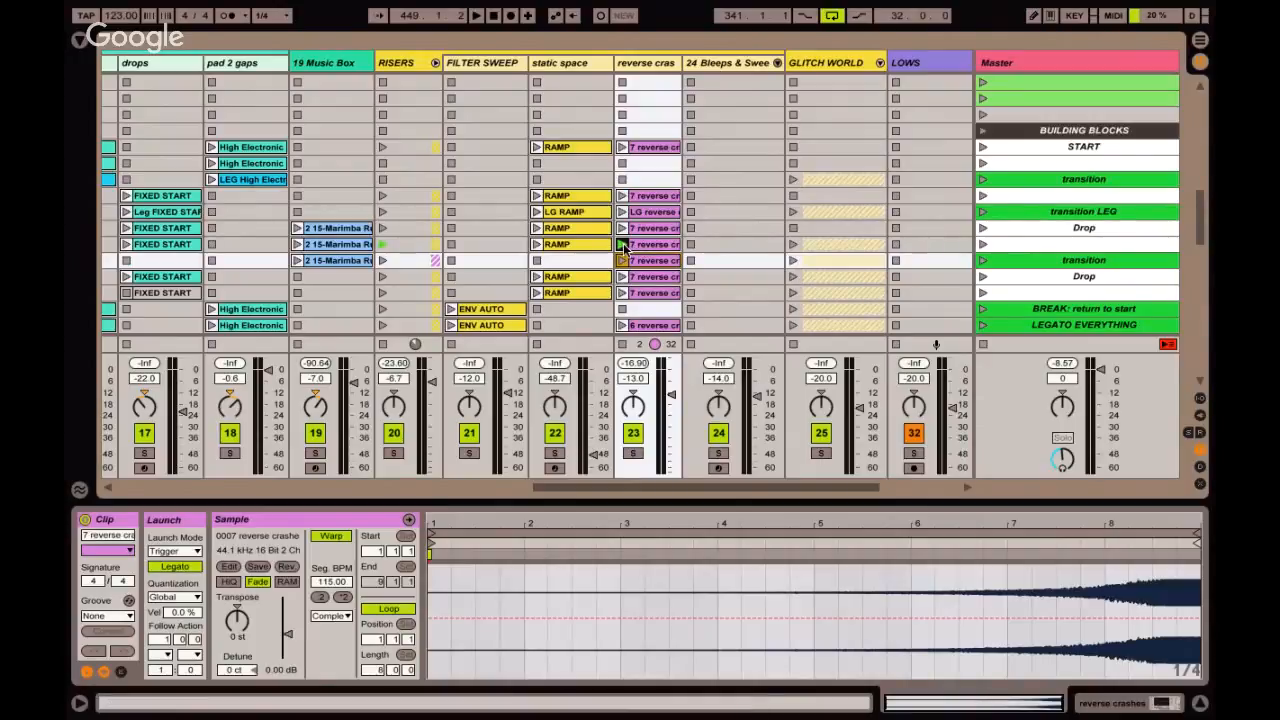
Launch the original reverse crash clip in the unnamed scene, followed by its Legato duplicate in the transition scene below.
click(1041, 249)
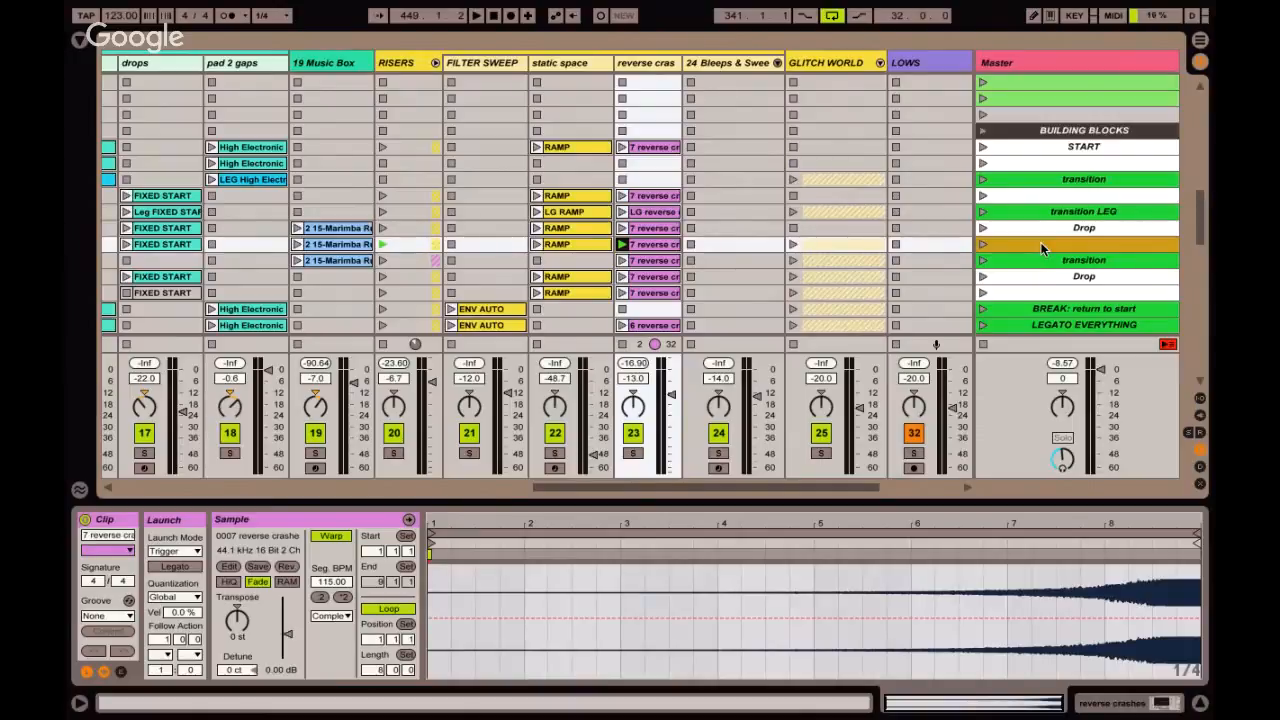
key(Down)
key(Down)
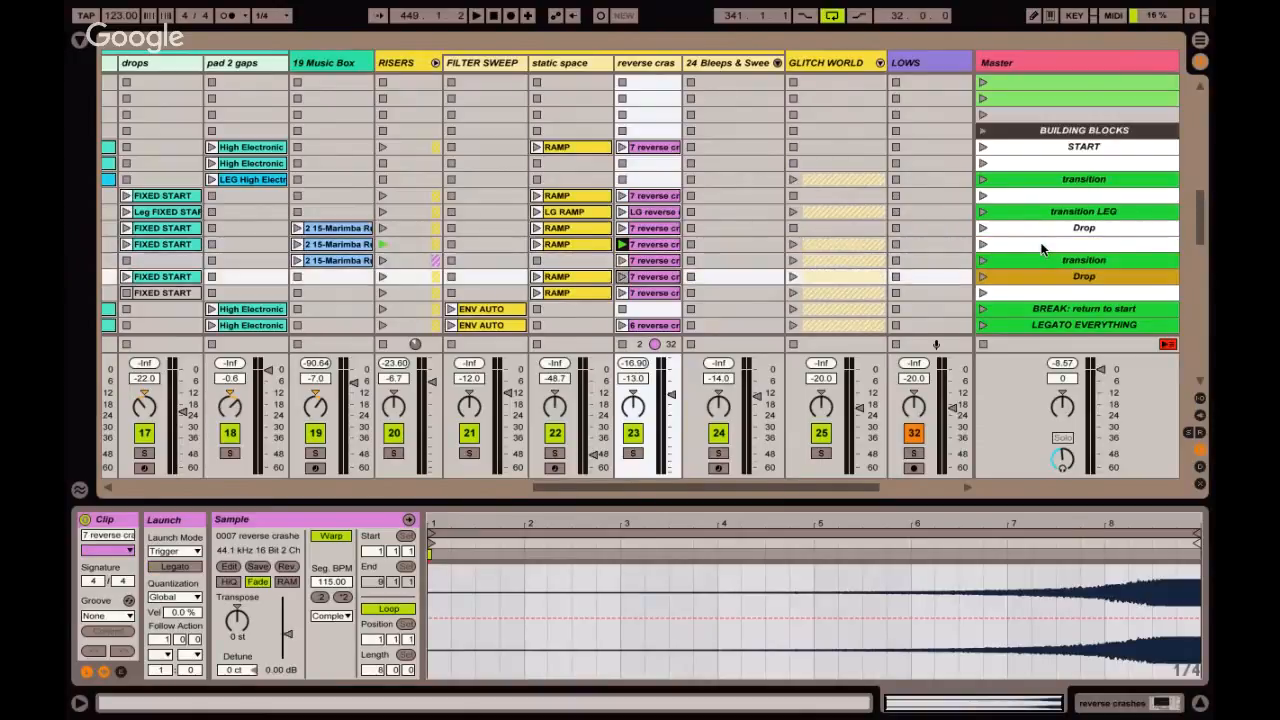
click(665, 249)
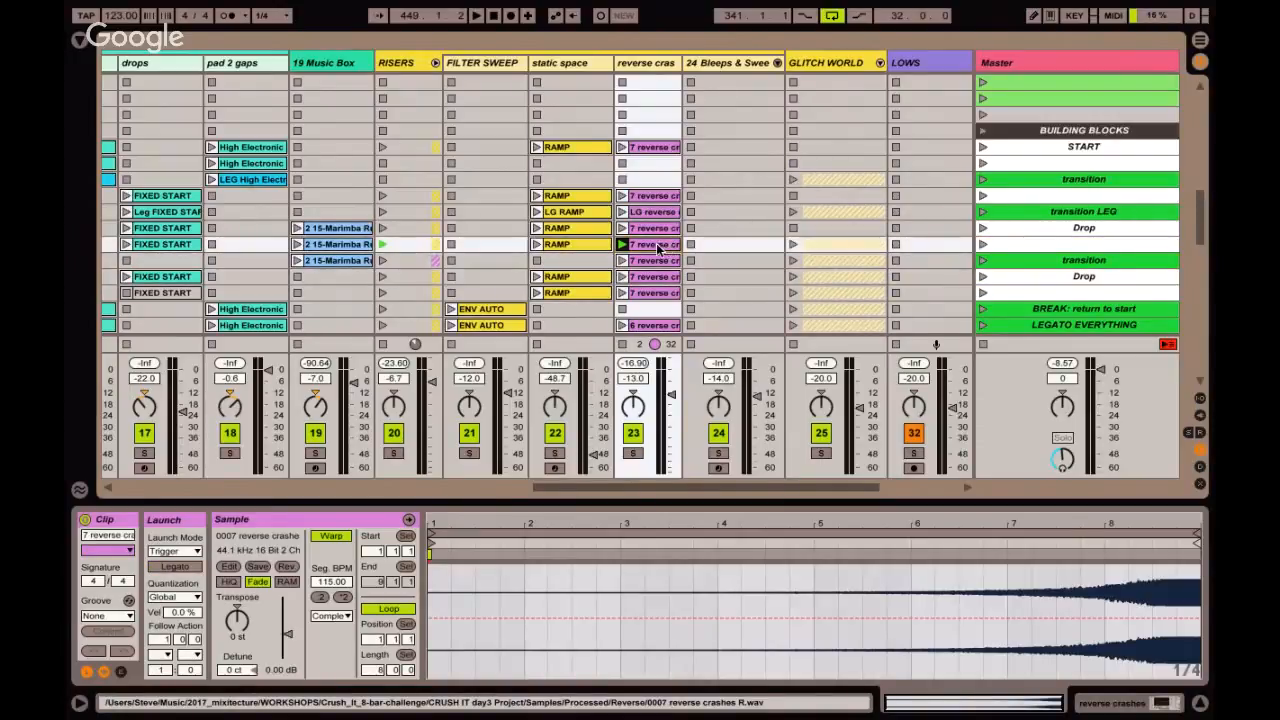
click(625, 246)
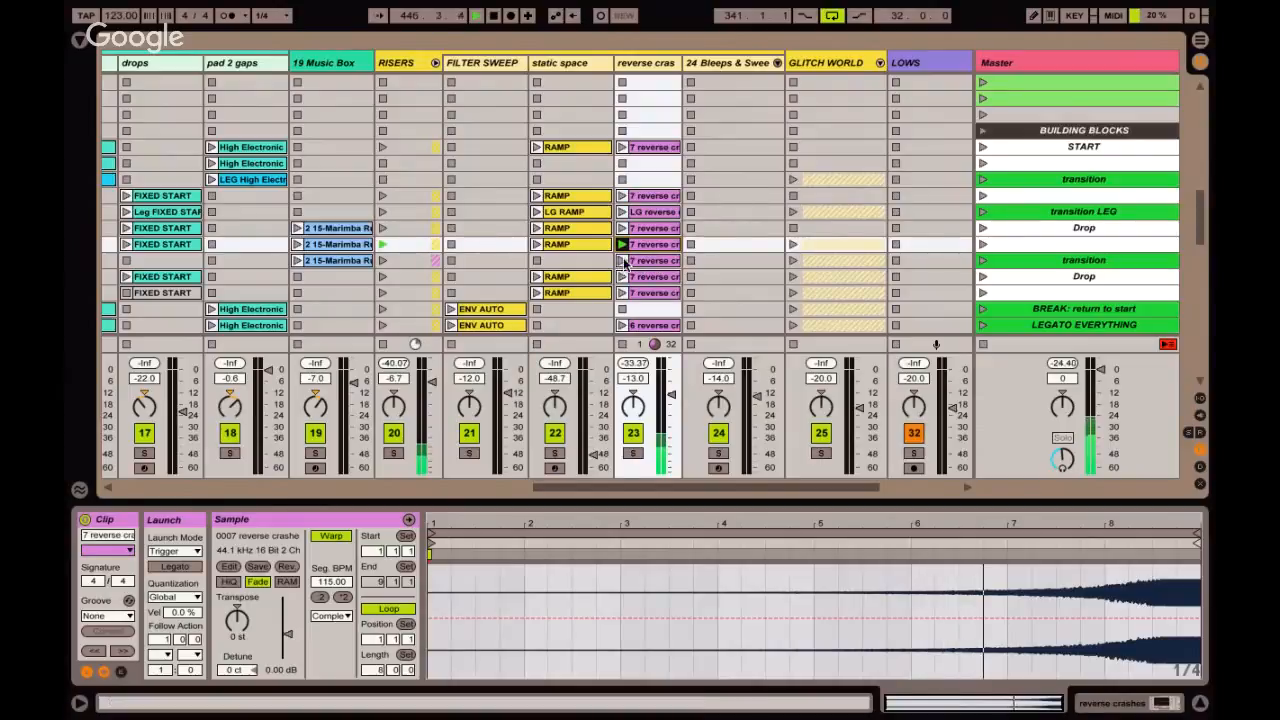
click(622, 260)
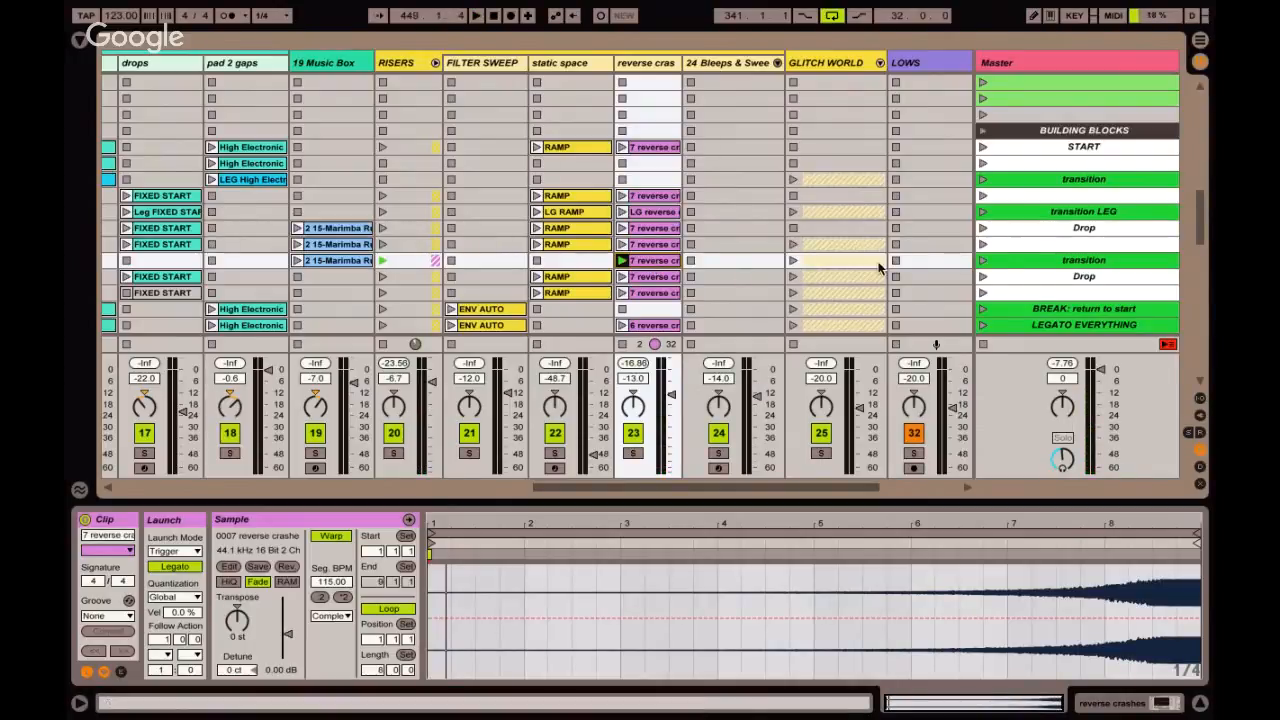
Raise the reverse crashes track volume to -7.0 dB, and select the unnamed scene above the last transition.
click(1008, 243)
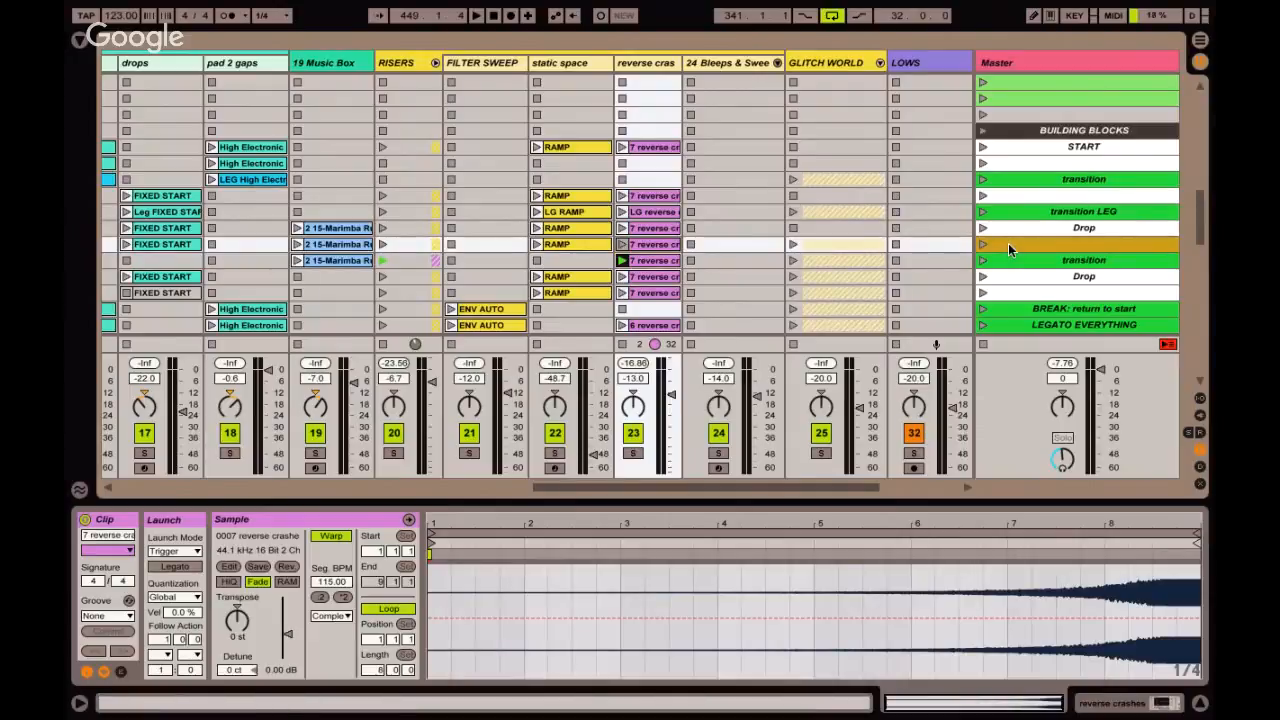
click(1012, 262)
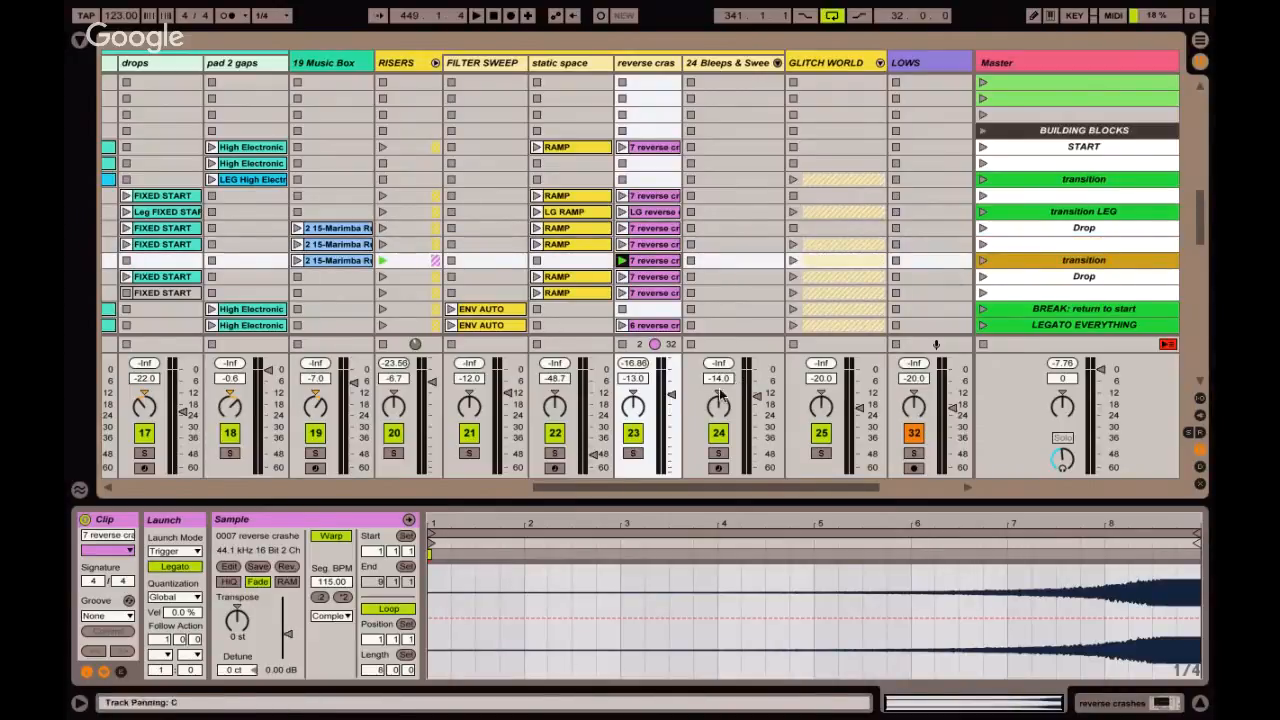
drag(672, 389, 672, 383)
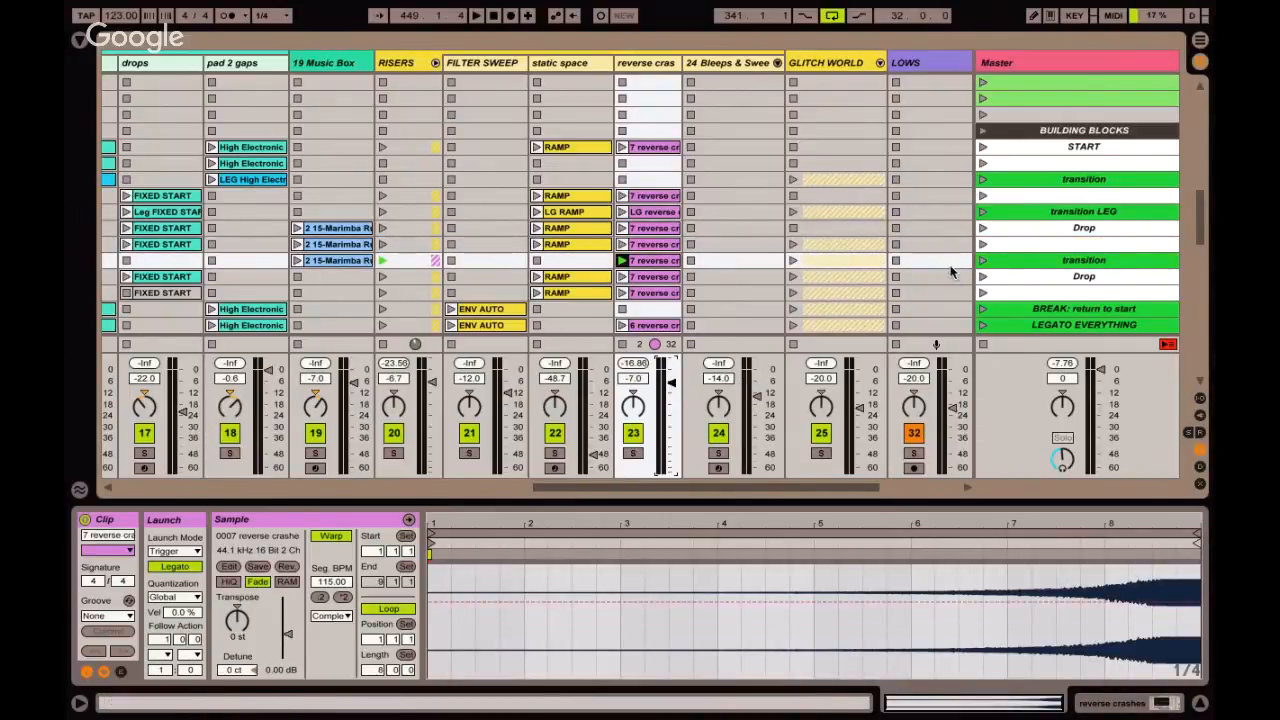
click(1007, 247)
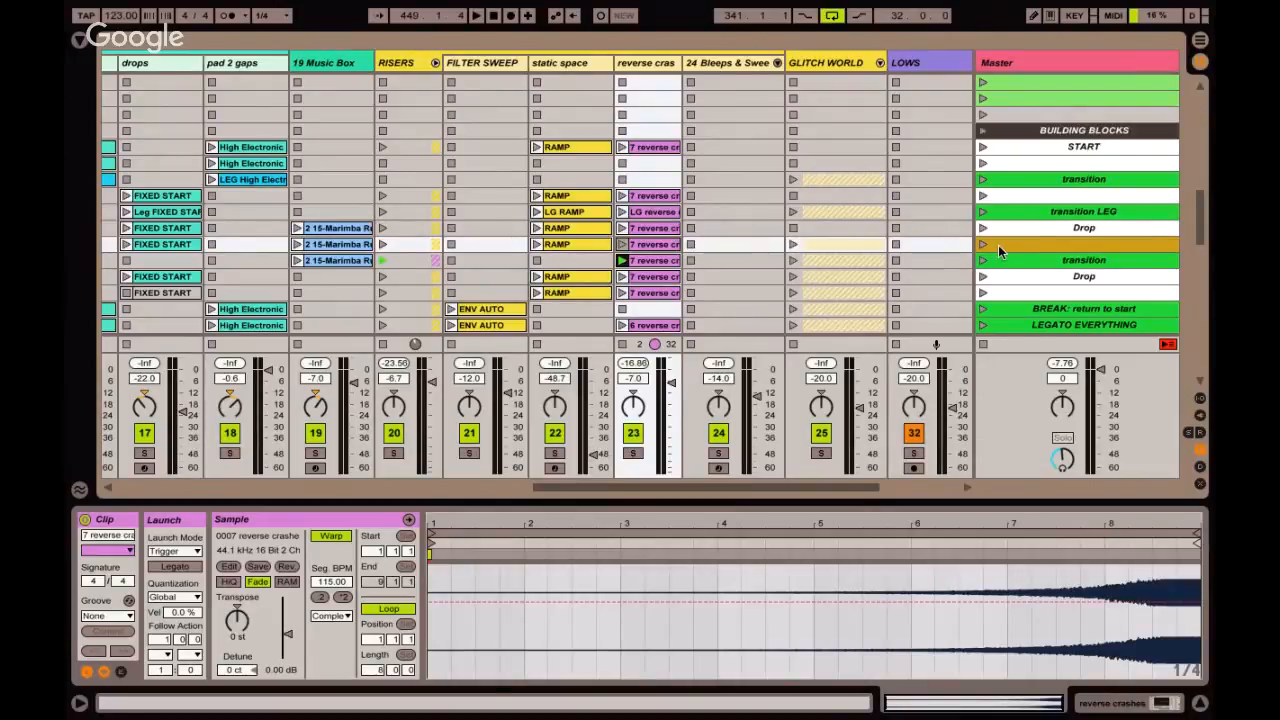
View the recorded arrangement, mark about three bars on the DRUMS track from bar 432, and return to the Session View.
key(Tab)
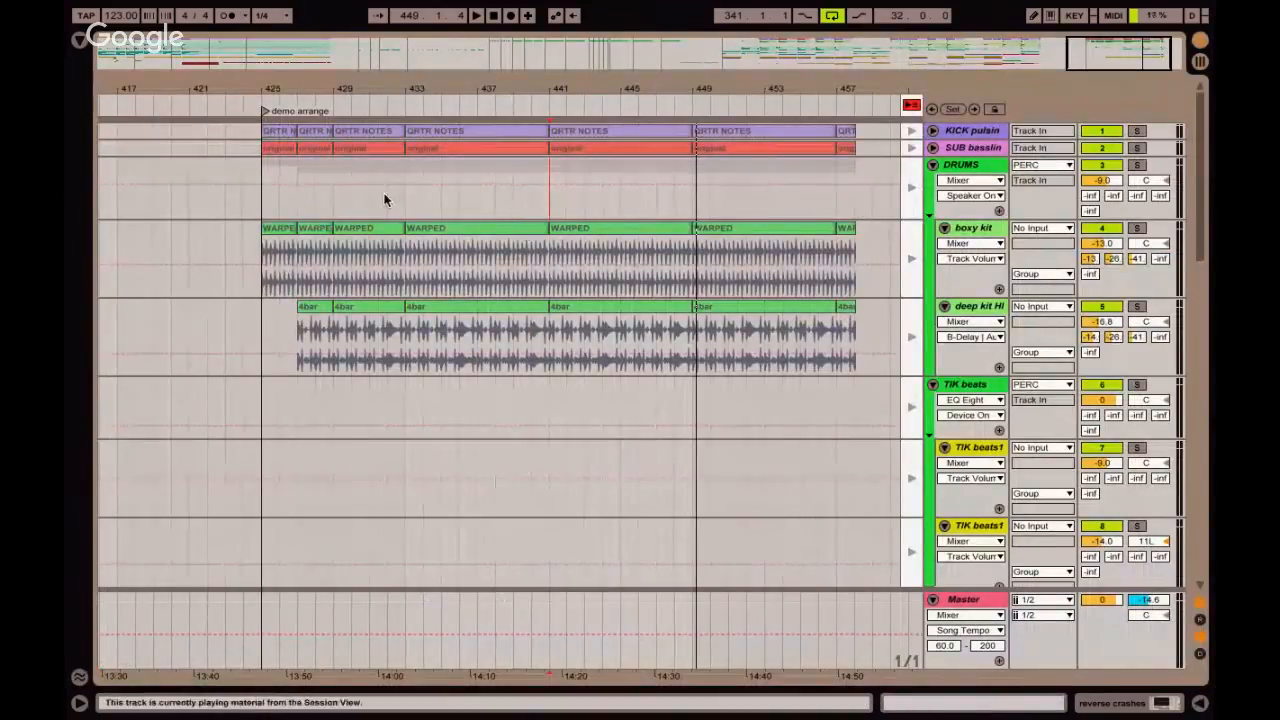
drag(386, 200, 440, 201)
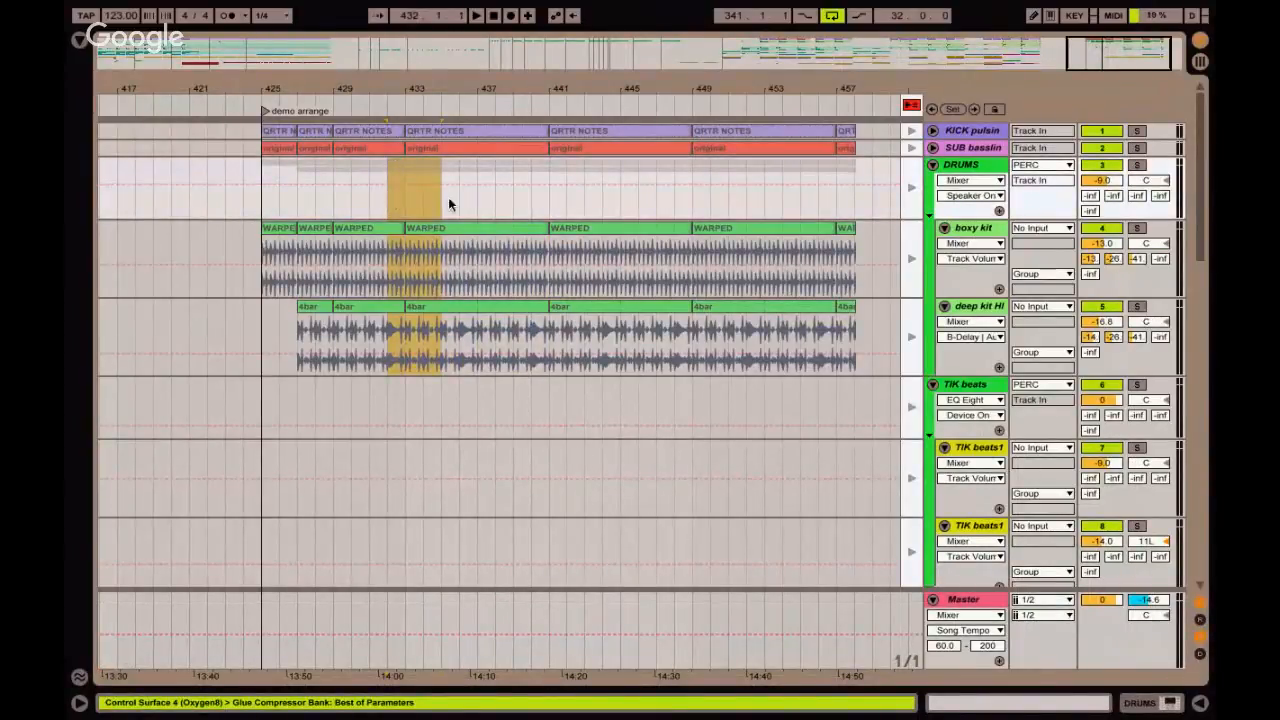
key(Tab)
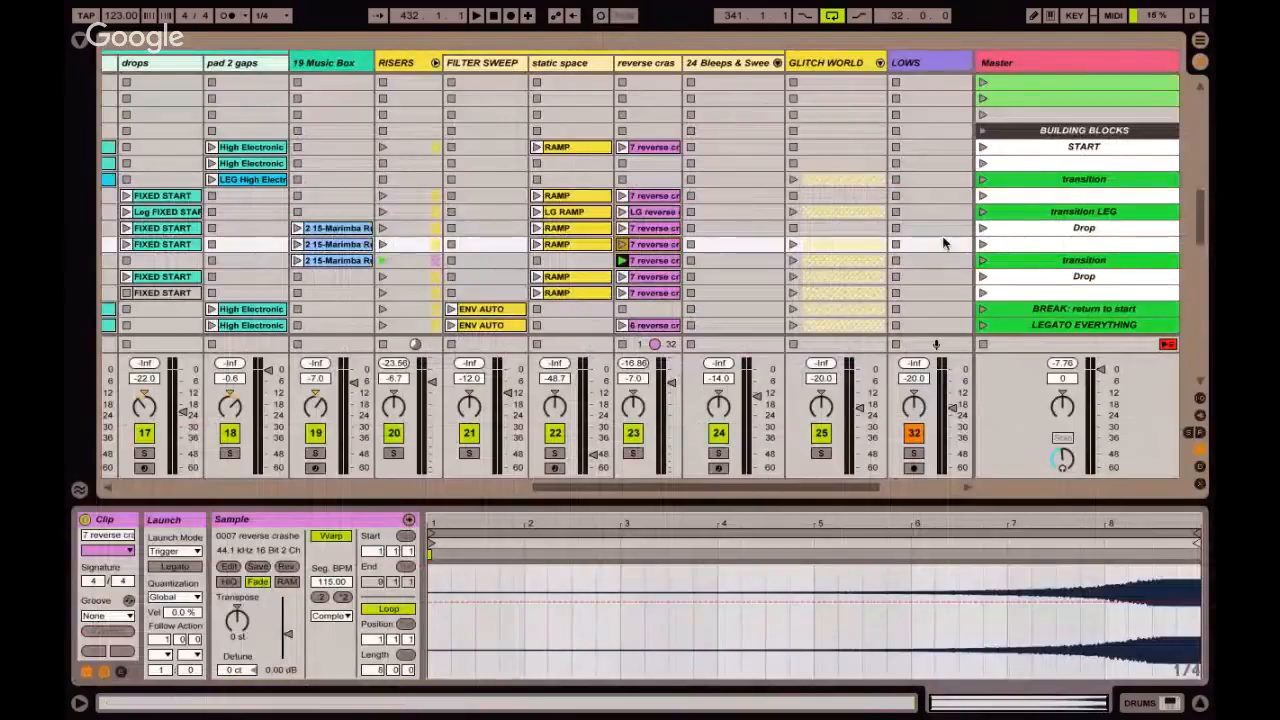
Launch the unnamed scene above the last transition, followed by the transition and the Drop scene below it.
click(982, 244)
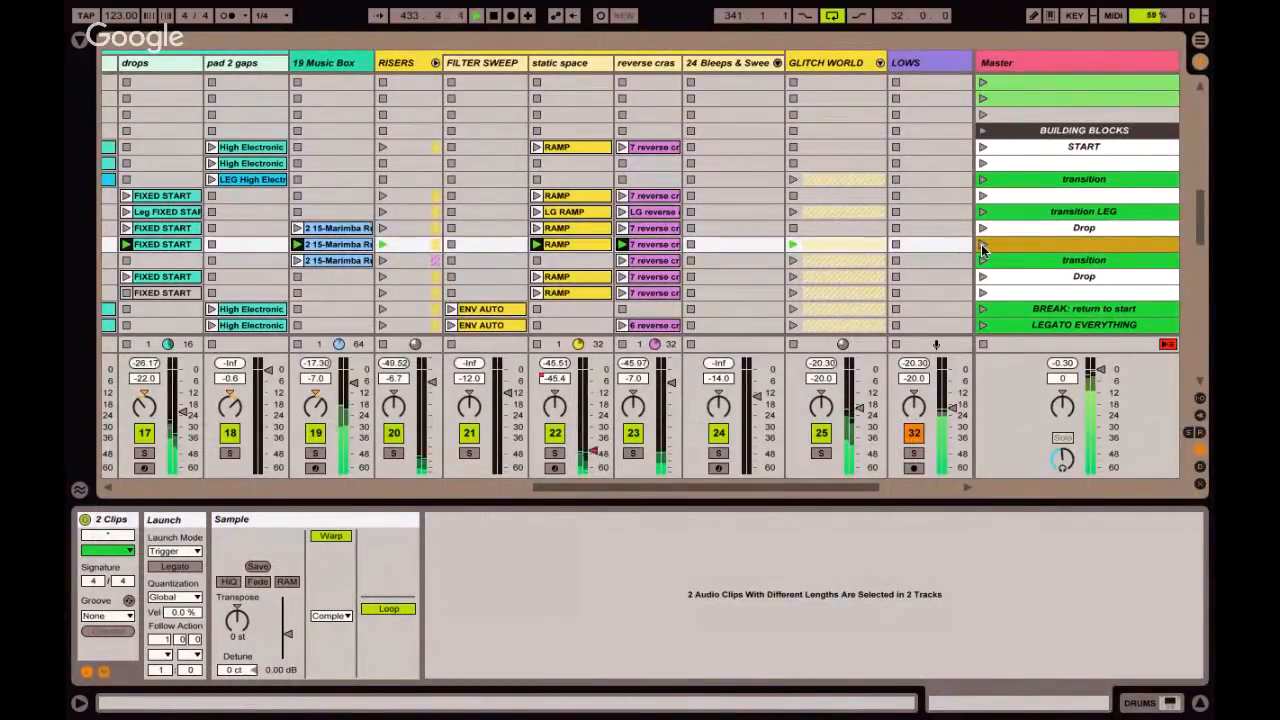
click(654, 246)
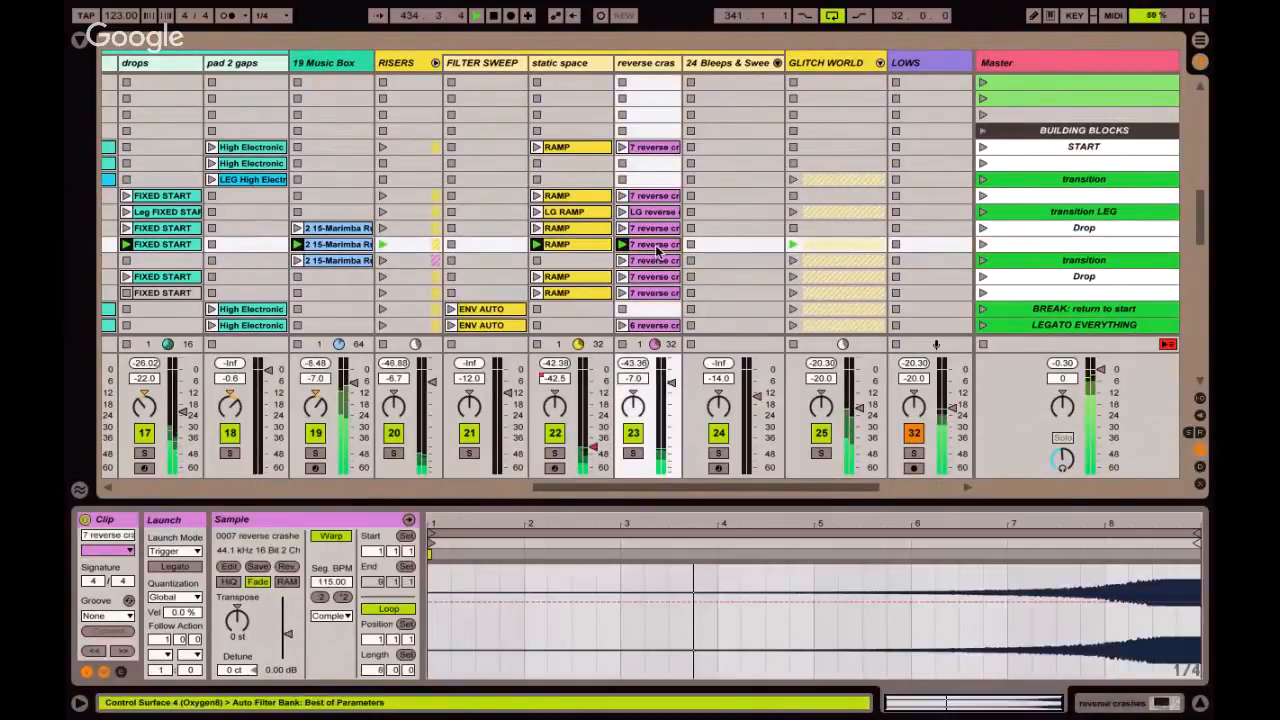
click(983, 262)
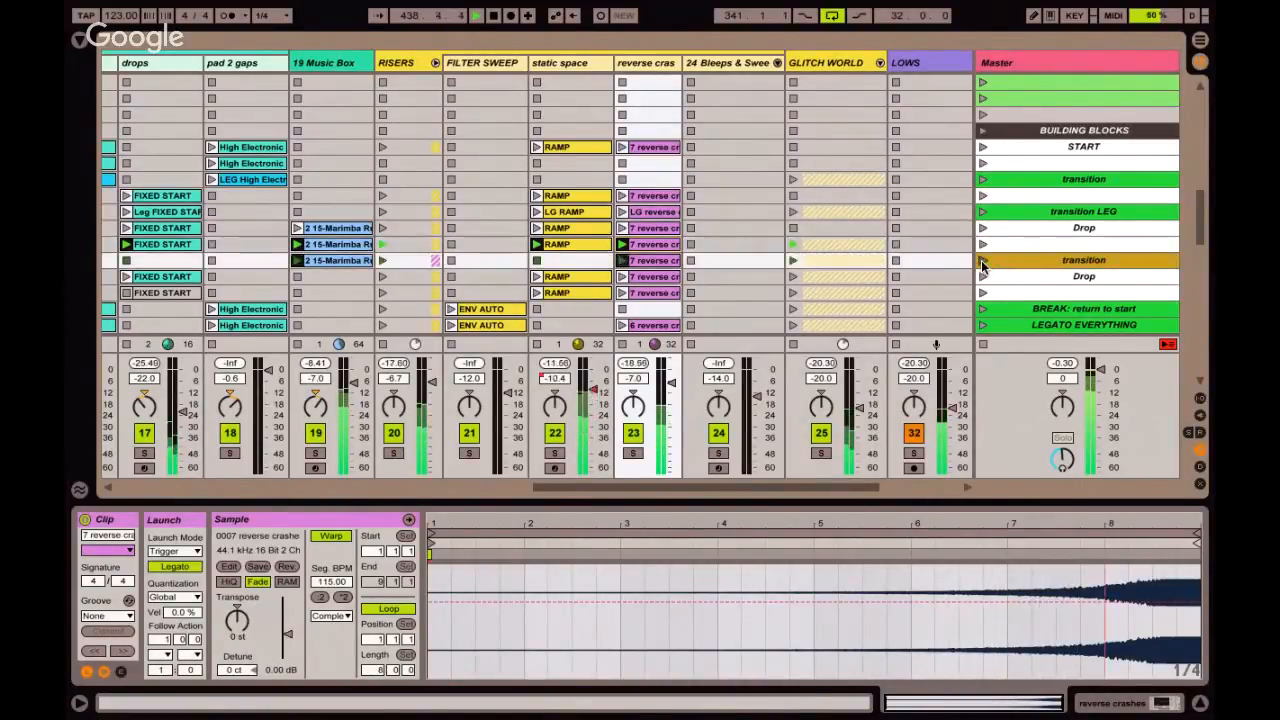
click(981, 278)
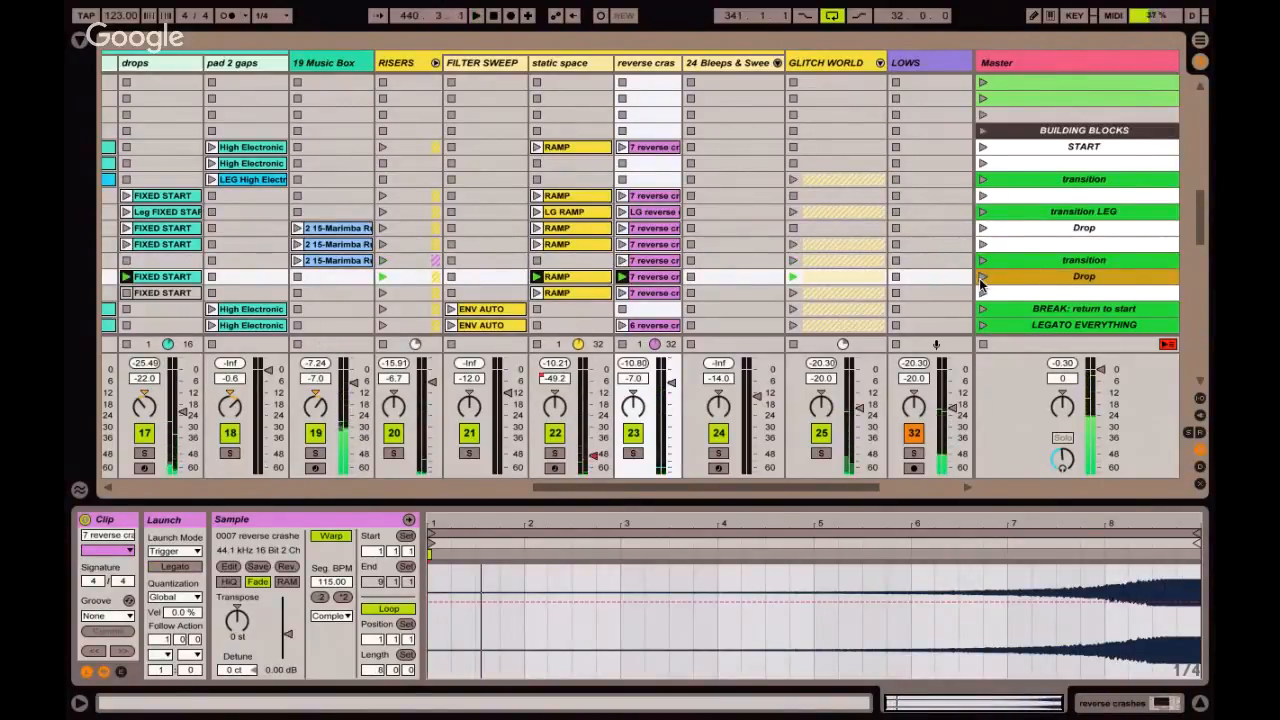
Examine the reverse crash and 19 Music Box clips' Legato settings in the last transition scene.
click(1034, 262)
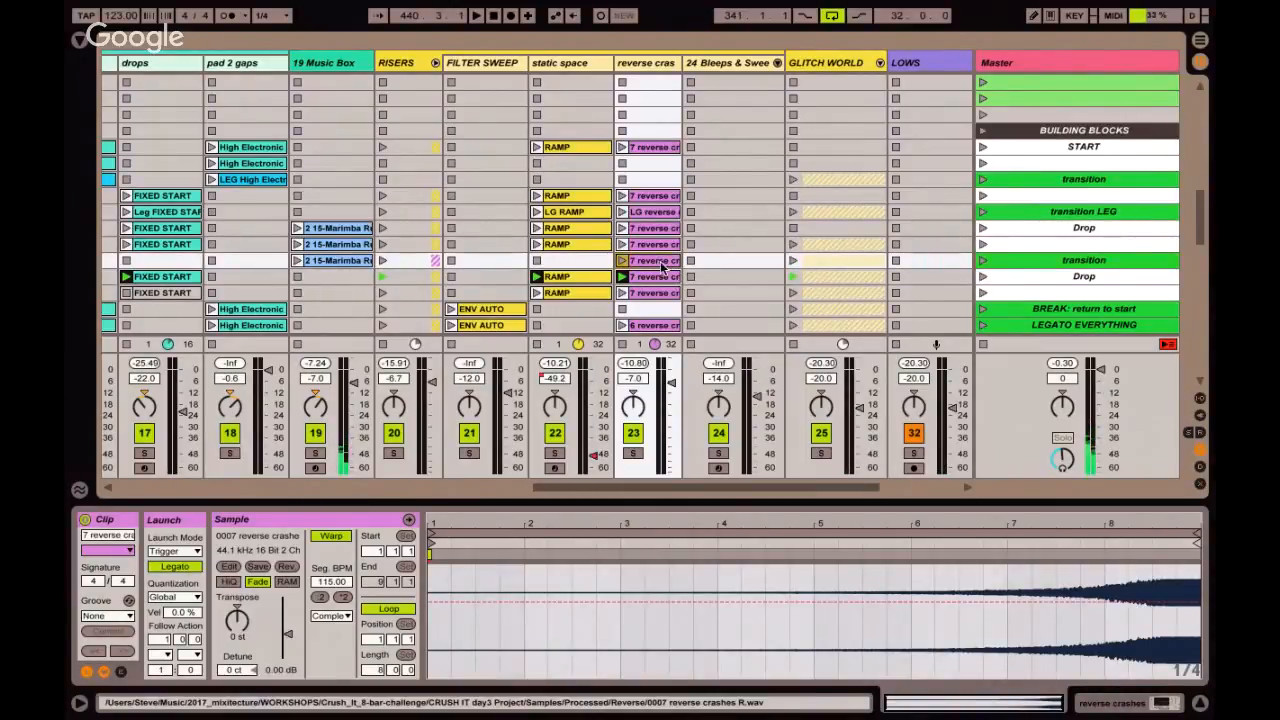
scroll(660, 268, left, 2)
scroll(660, 268, left, 3)
click(660, 261)
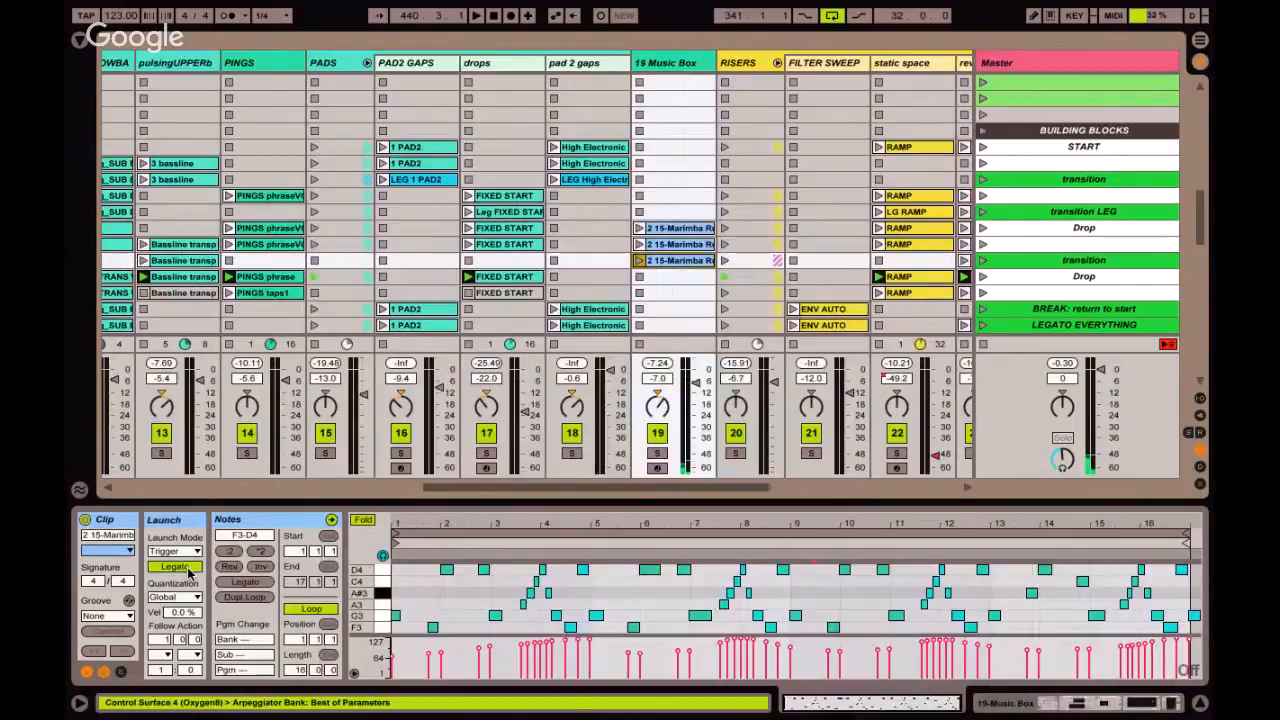
click(86, 672)
click(86, 672)
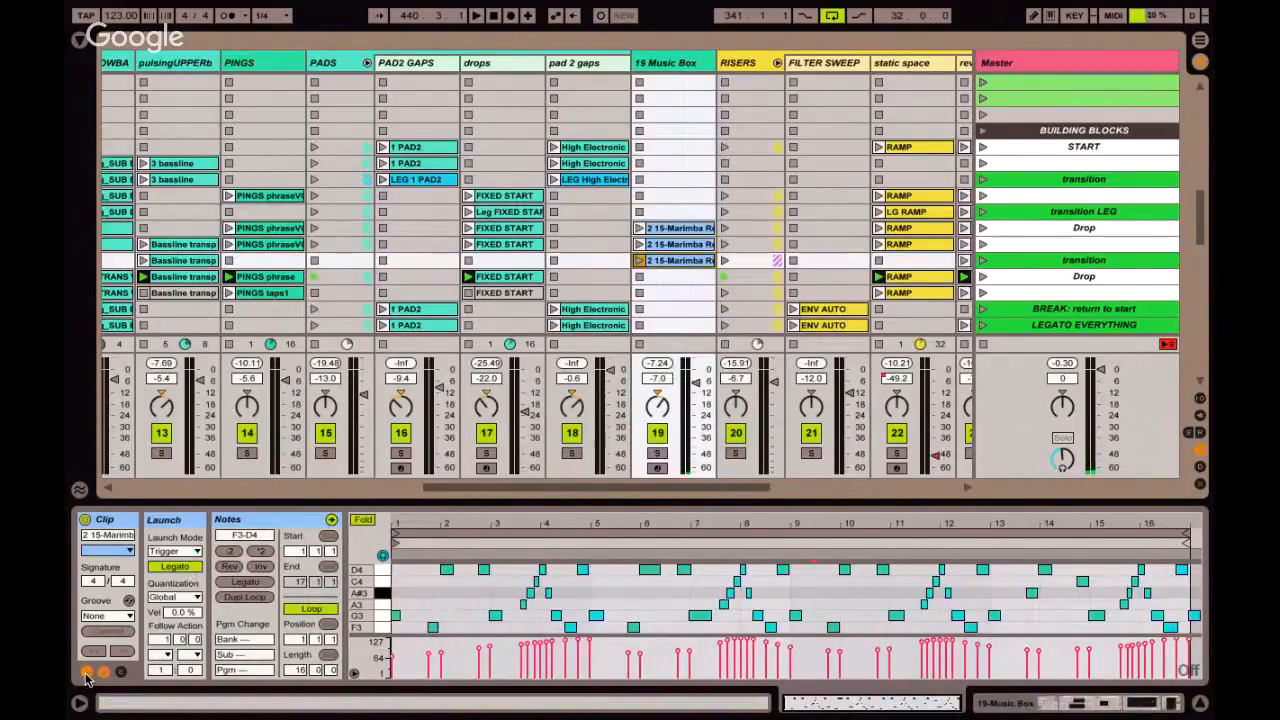
click(104, 672)
click(104, 672)
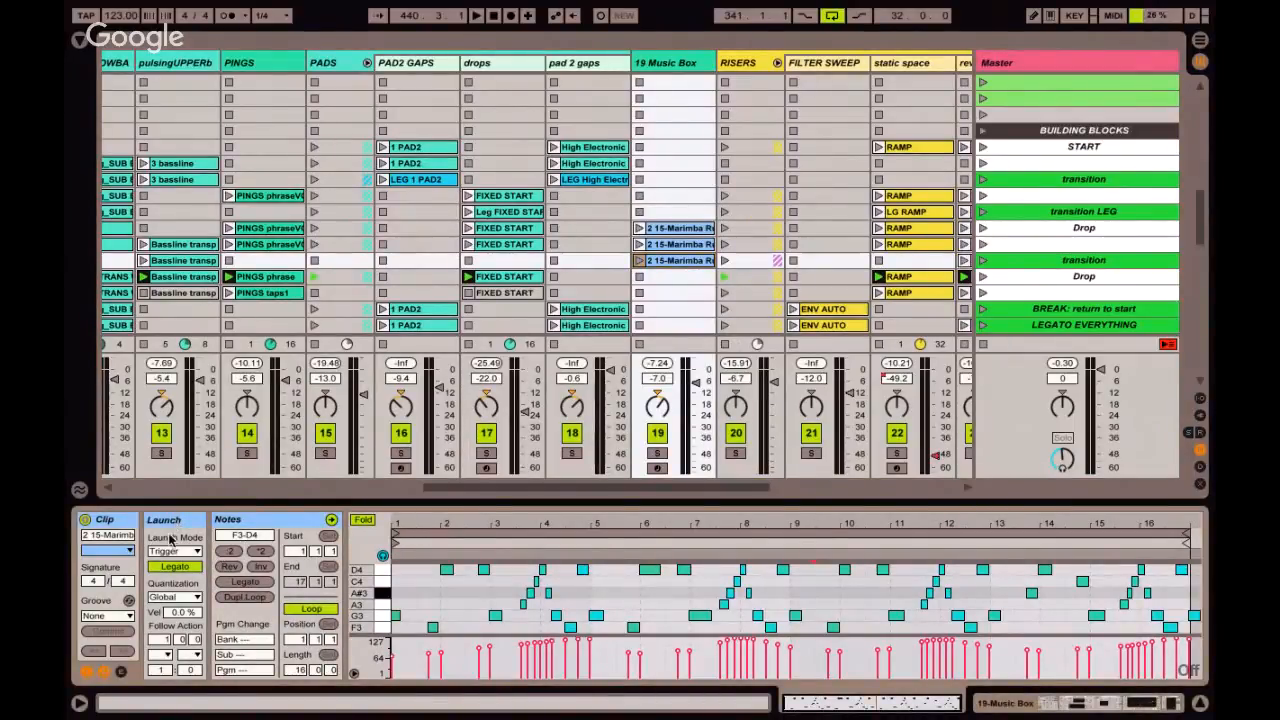
click(174, 567)
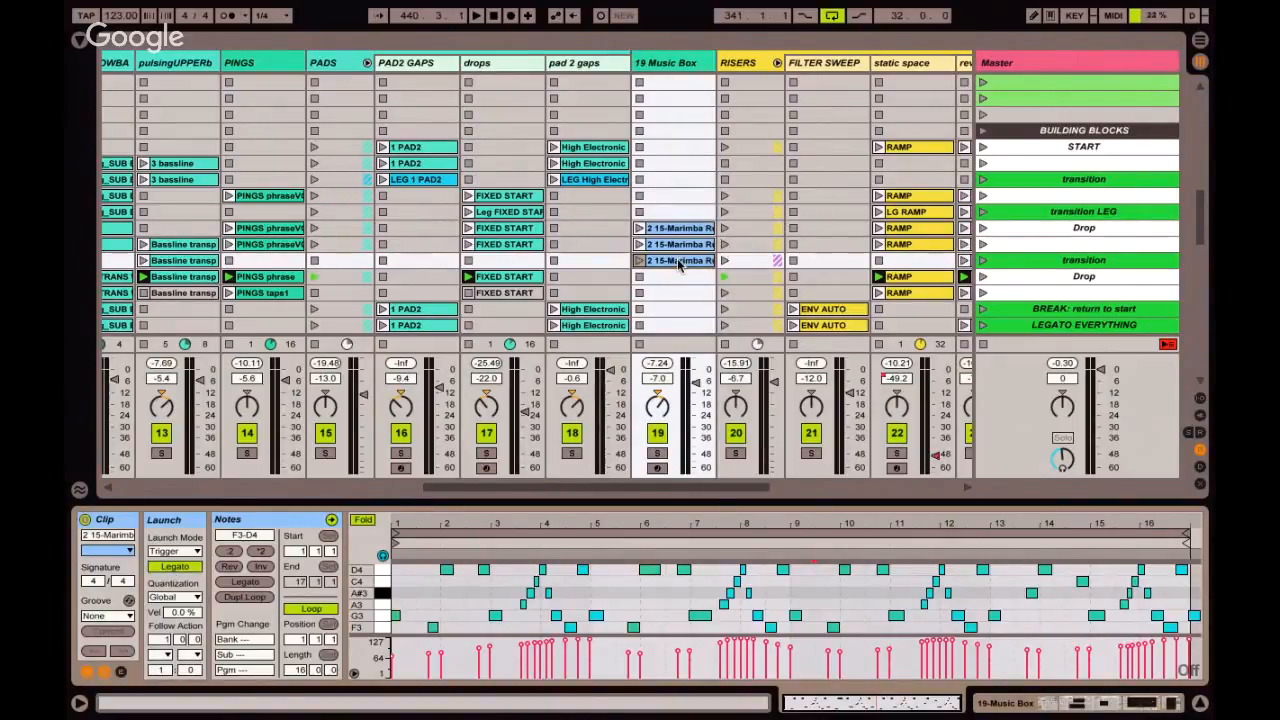
Launch the original marimba clip on 19 Music Box in the unnamed scene, followed by its Legato duplicate in the transition scene.
click(678, 261)
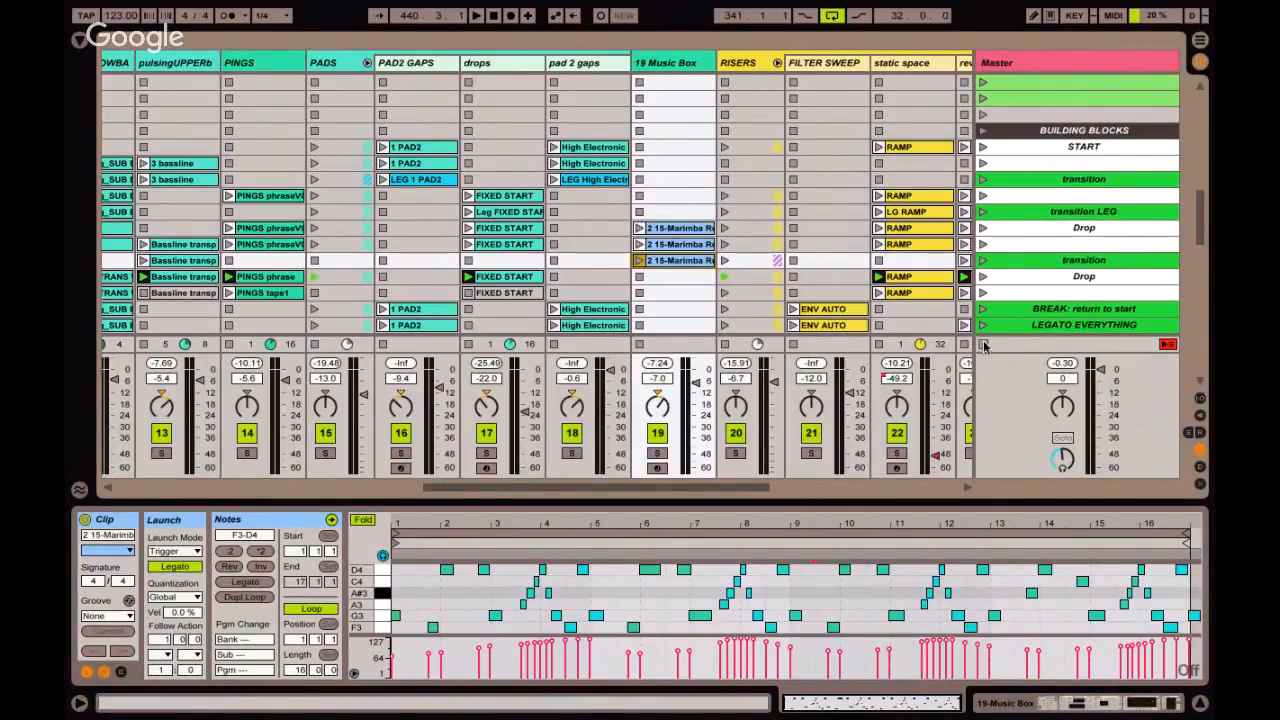
click(640, 244)
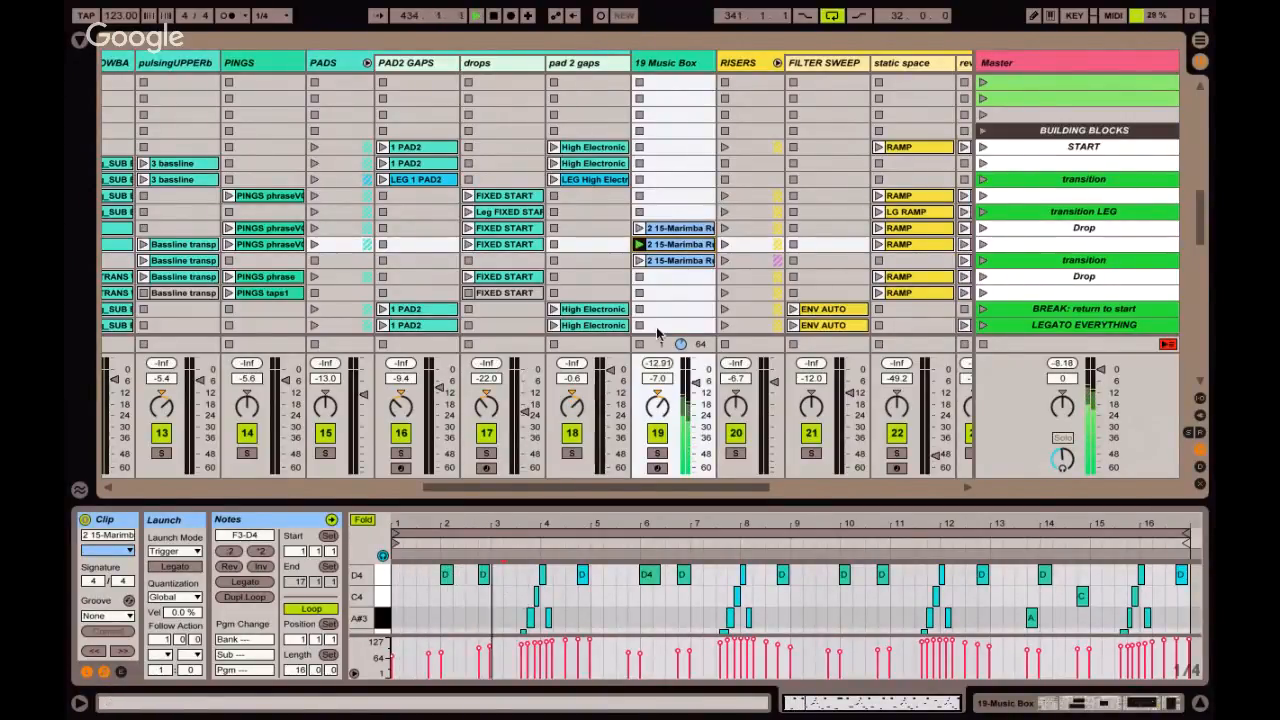
click(640, 260)
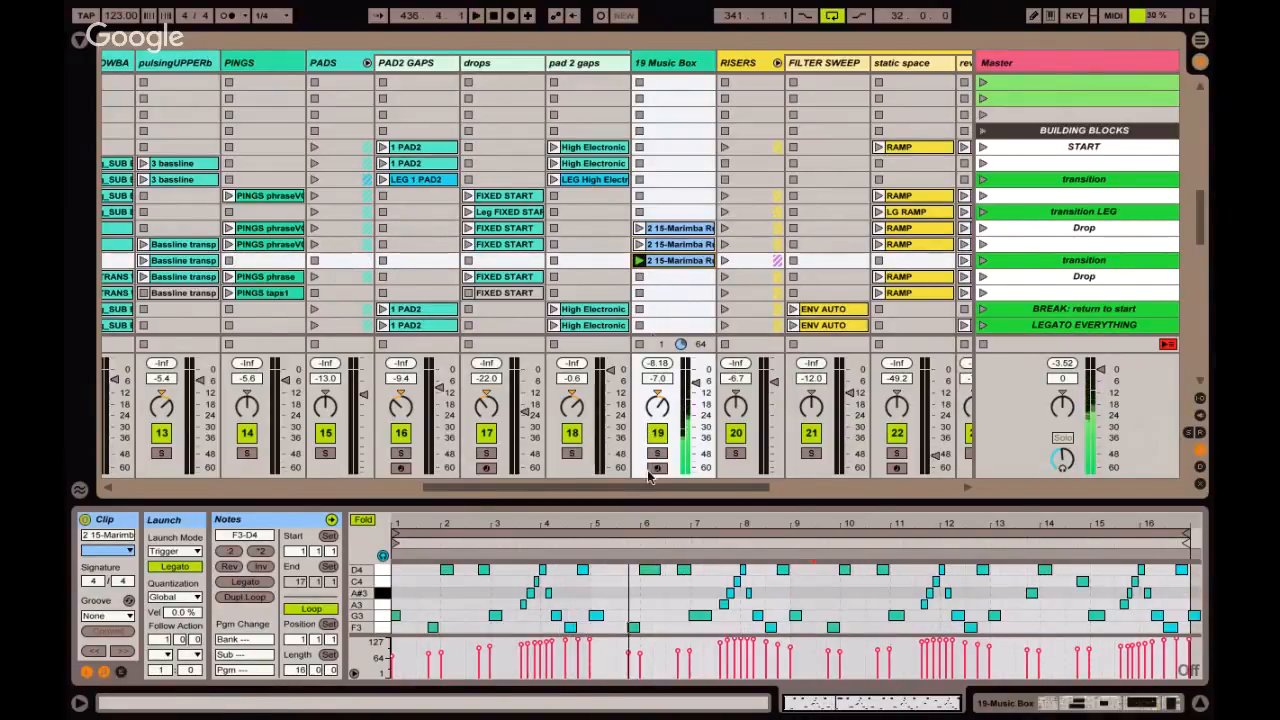
Select the last transition scene, and look over the LOWS, PERC and INSTR tracks in turn.
click(1078, 262)
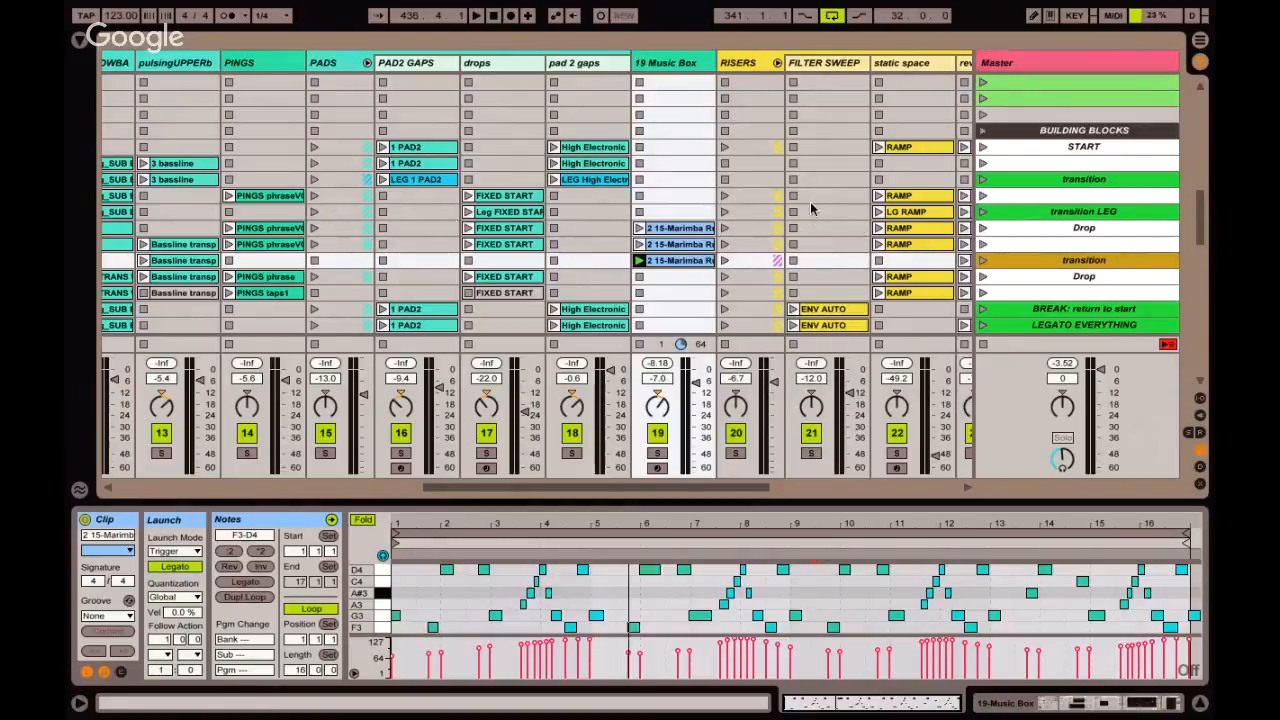
scroll(847, 208, right, 3)
scroll(846, 203, right, 4)
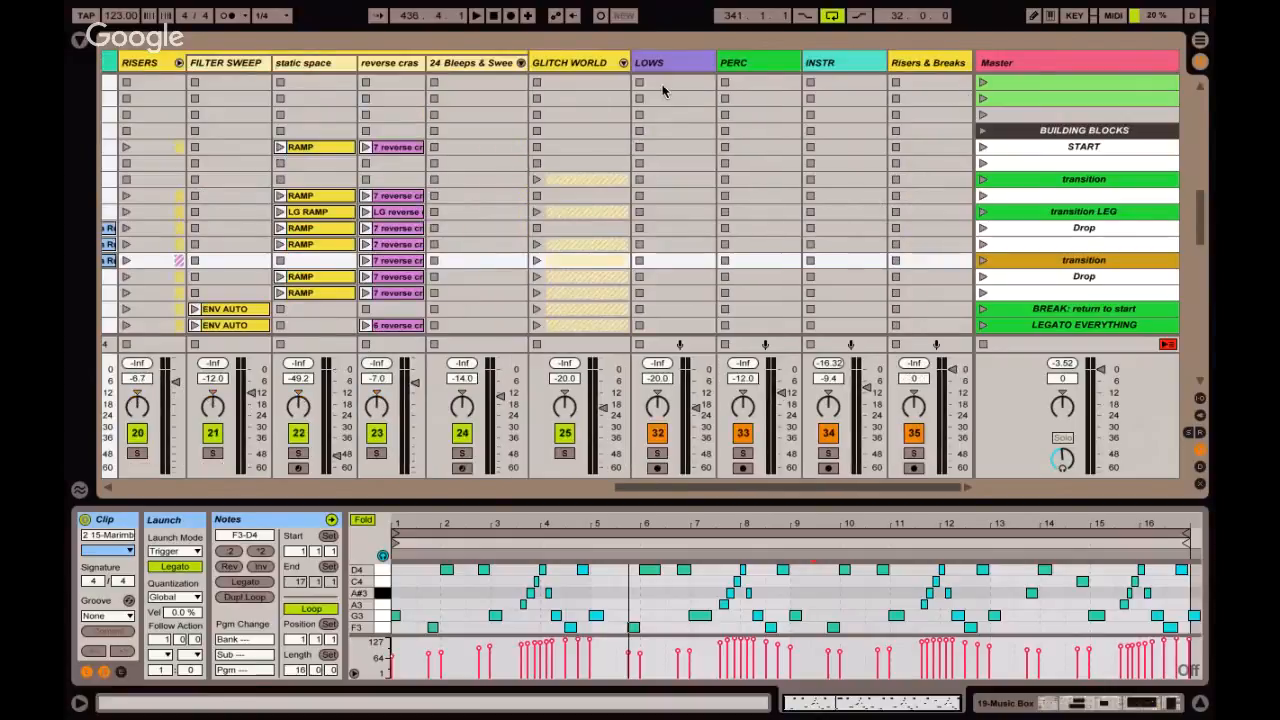
click(675, 64)
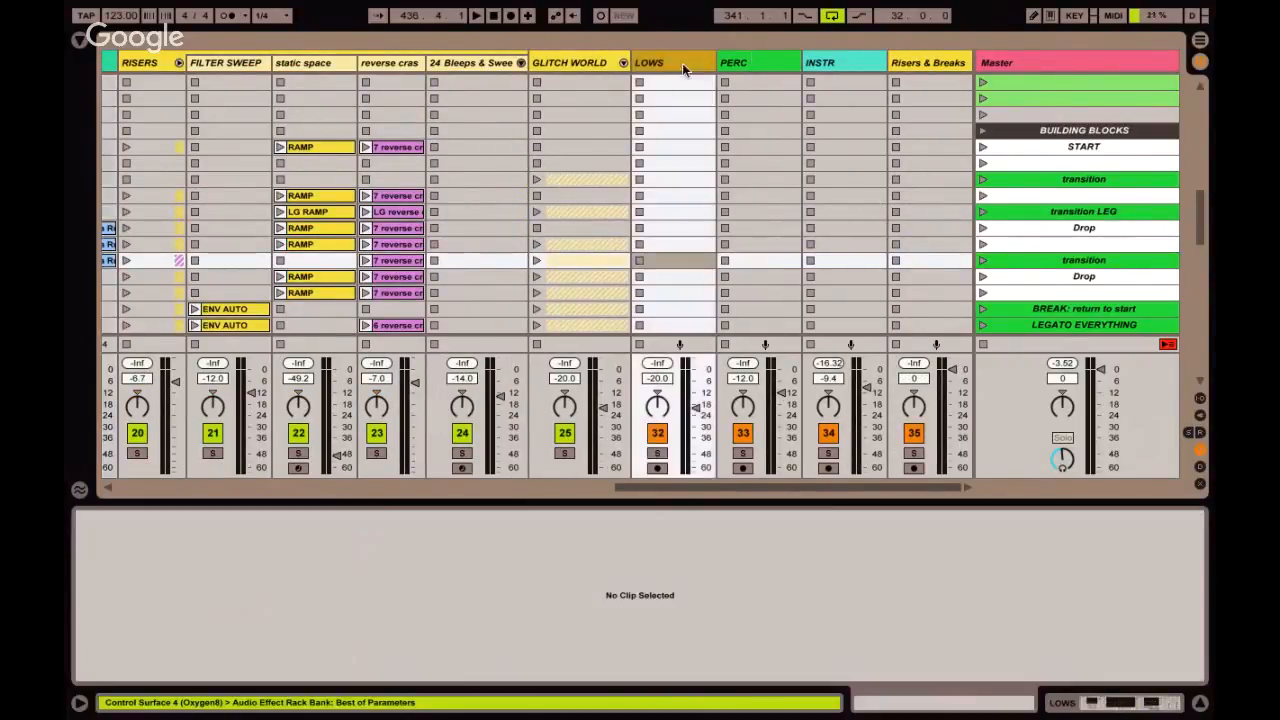
click(750, 62)
click(827, 62)
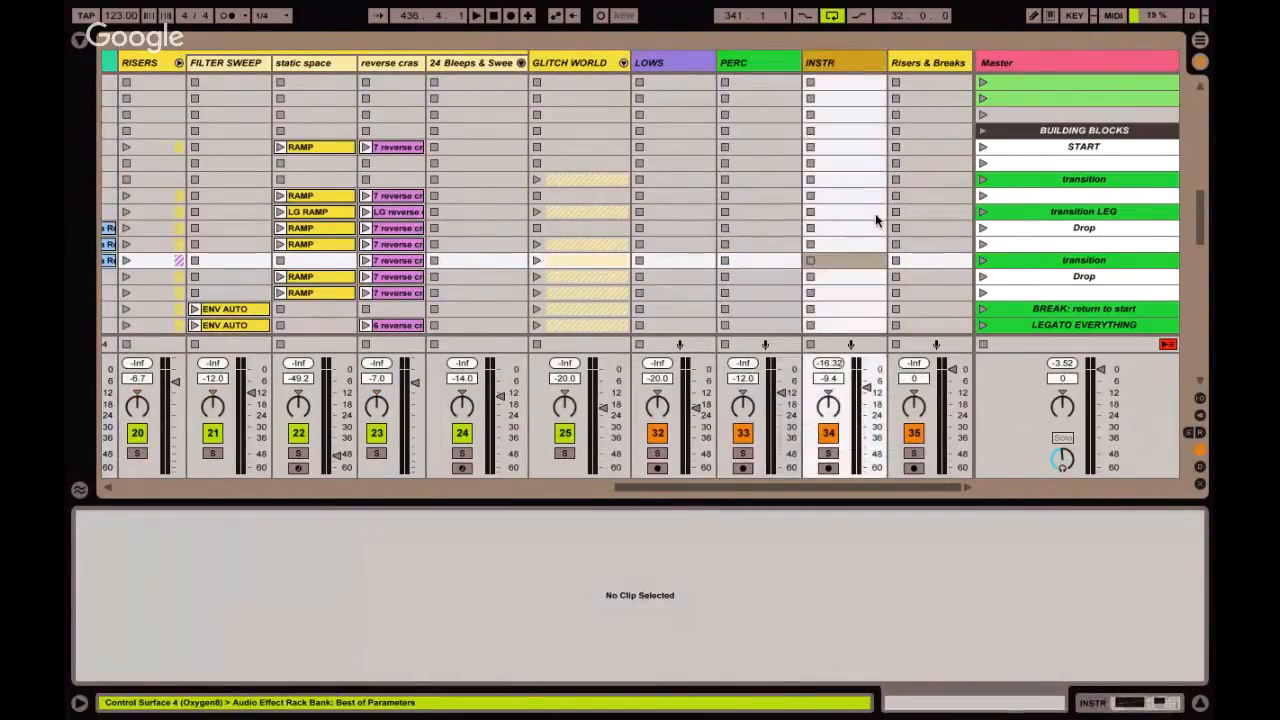
Launch the Drop scene below the last transition, followed by the unnamed scene beneath it.
scroll(855, 243, down, 2)
scroll(855, 243, down, 8)
scroll(855, 243, left, 9)
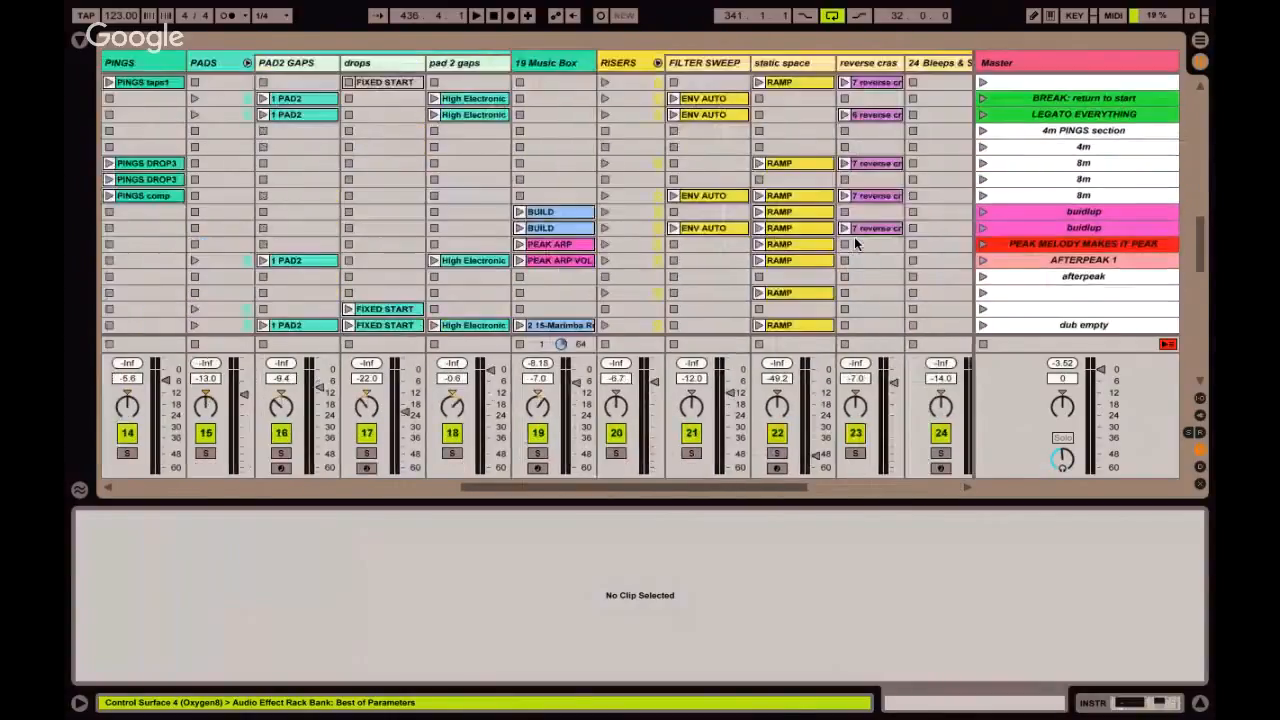
scroll(855, 243, up, 1)
scroll(855, 243, left, 3)
scroll(855, 243, up, 3)
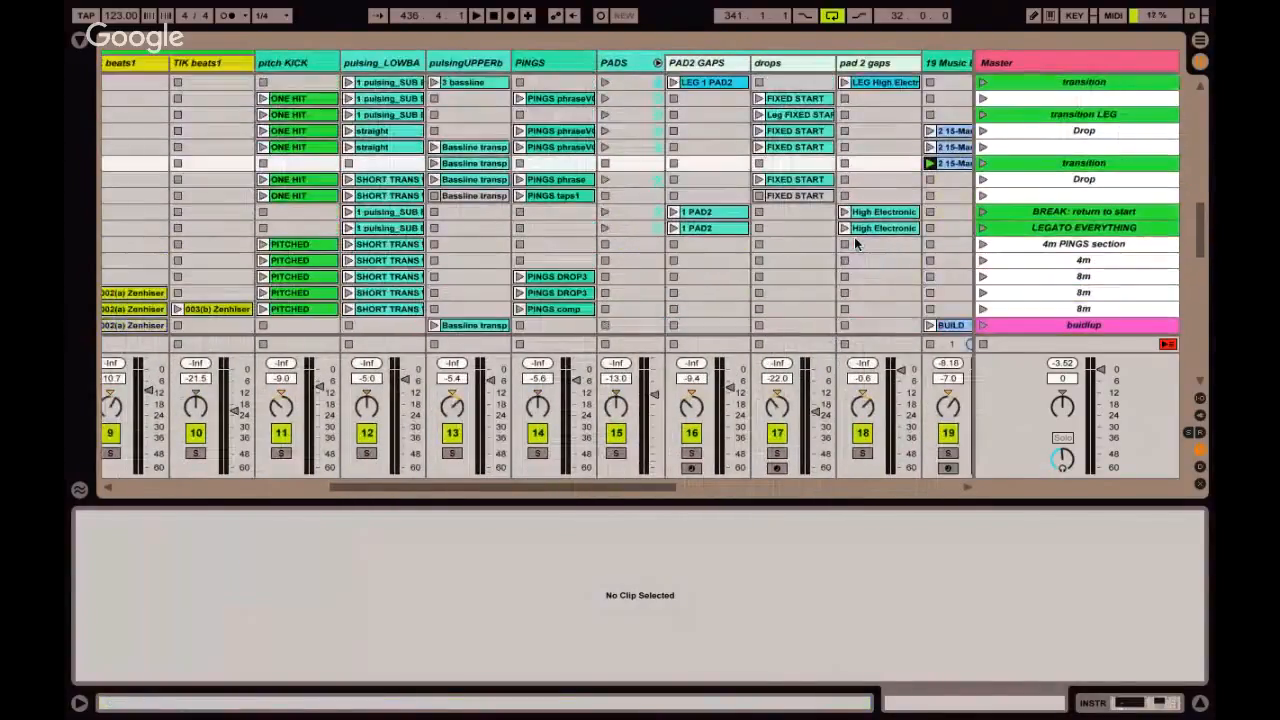
click(1018, 177)
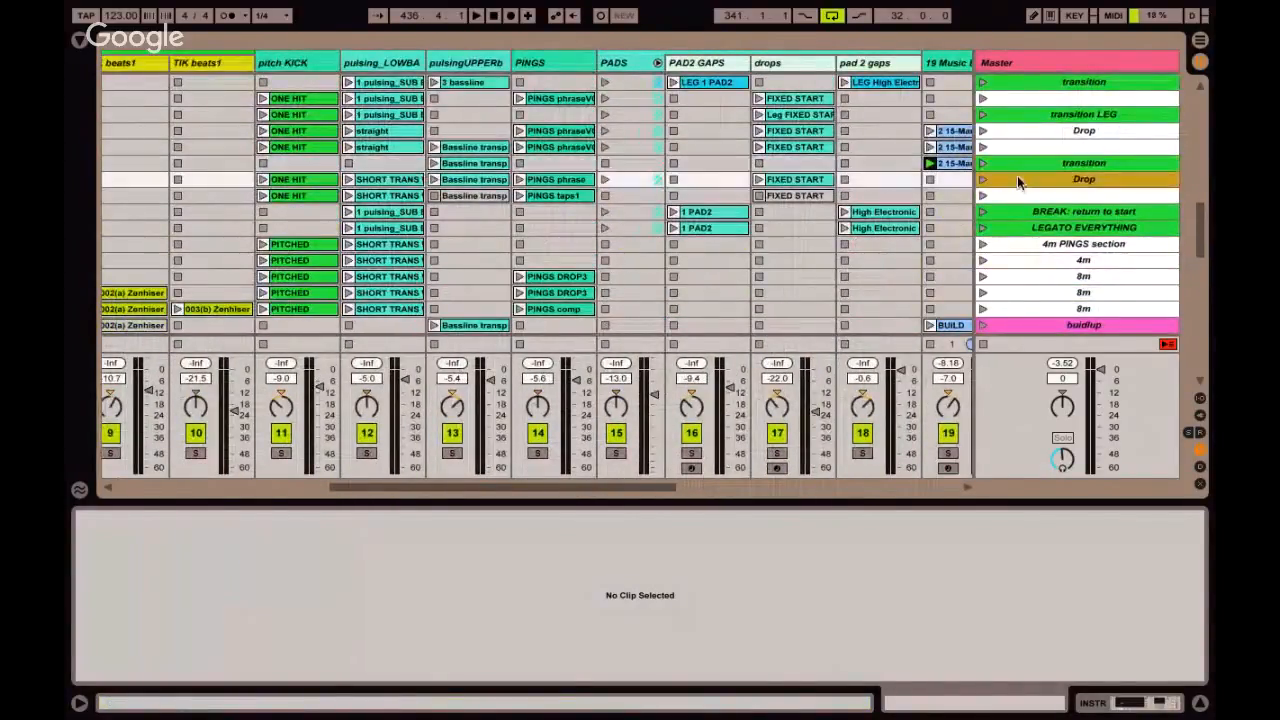
scroll(1021, 225, down, 5)
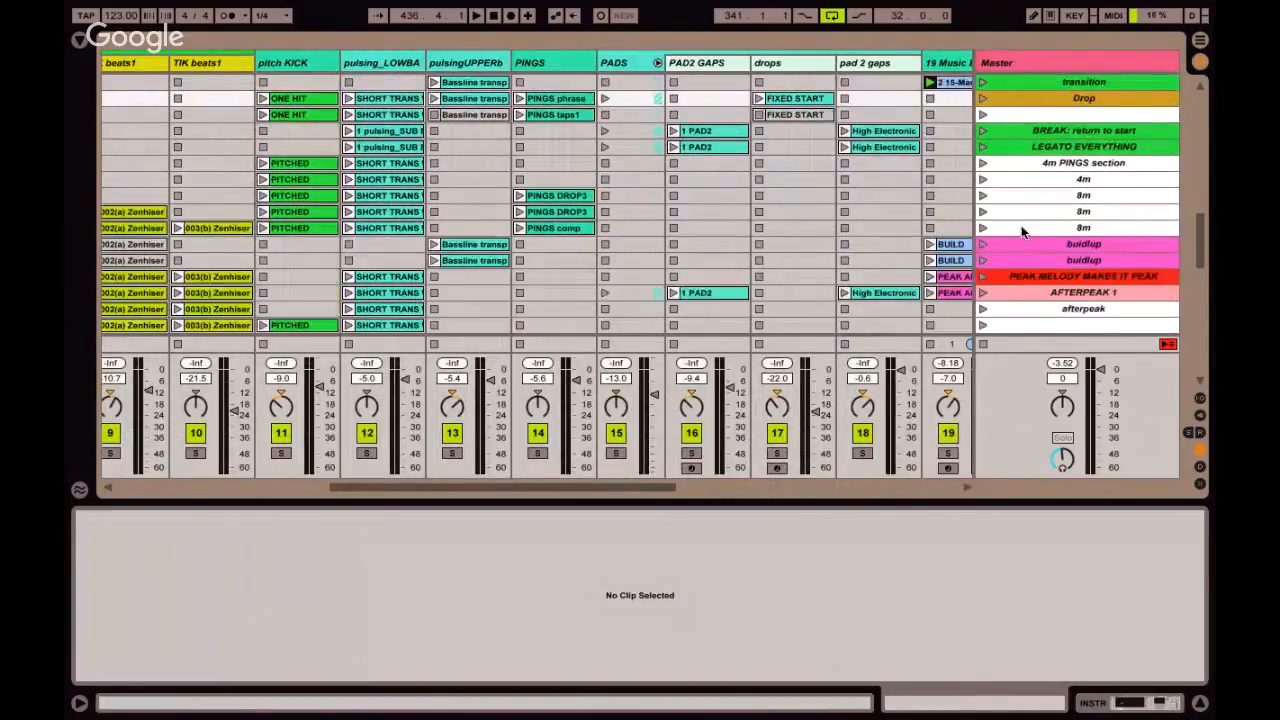
scroll(1021, 228, up, 1)
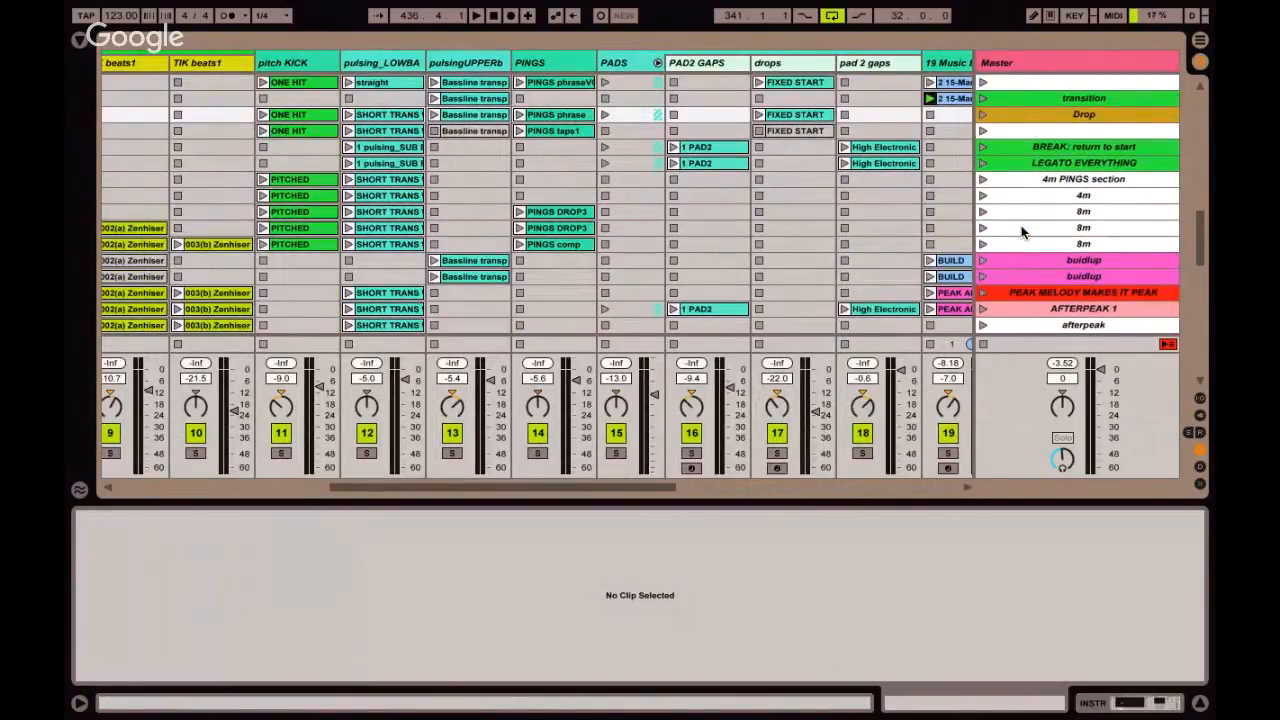
click(984, 115)
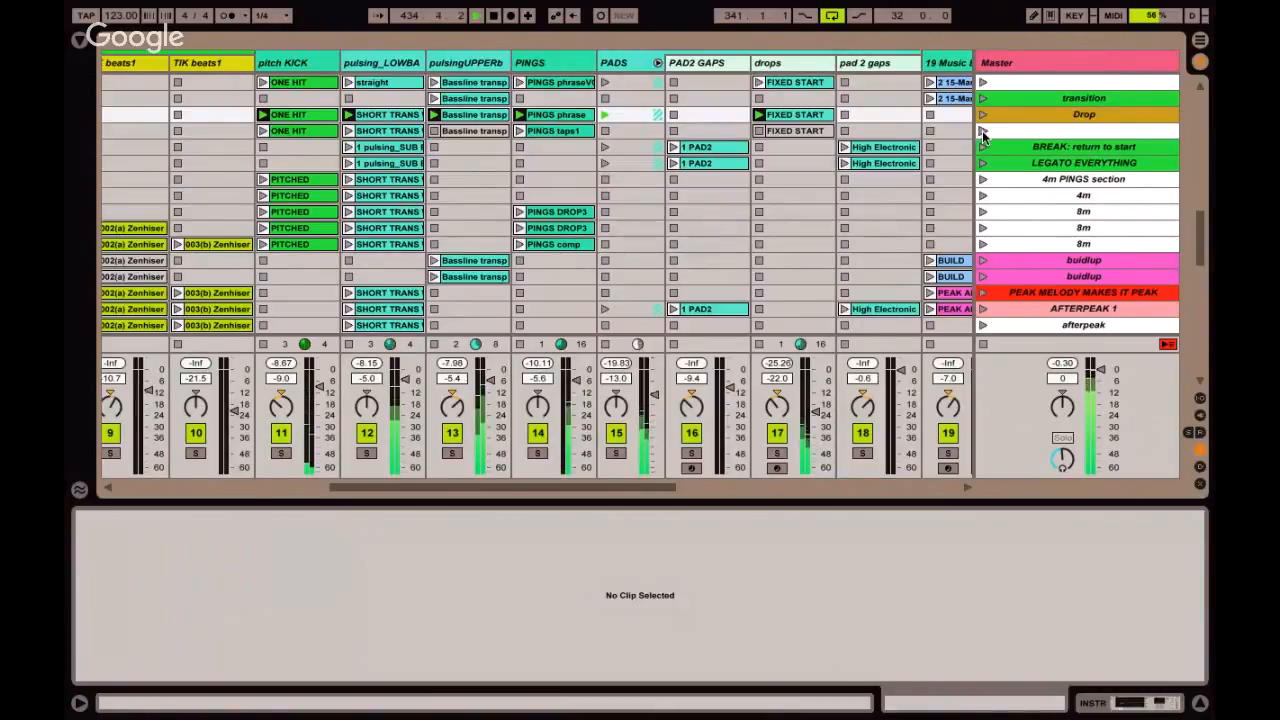
click(982, 132)
Launch the BREAK: return to start scene, and briefly solo the PADS track.
scroll(982, 132, up, 2)
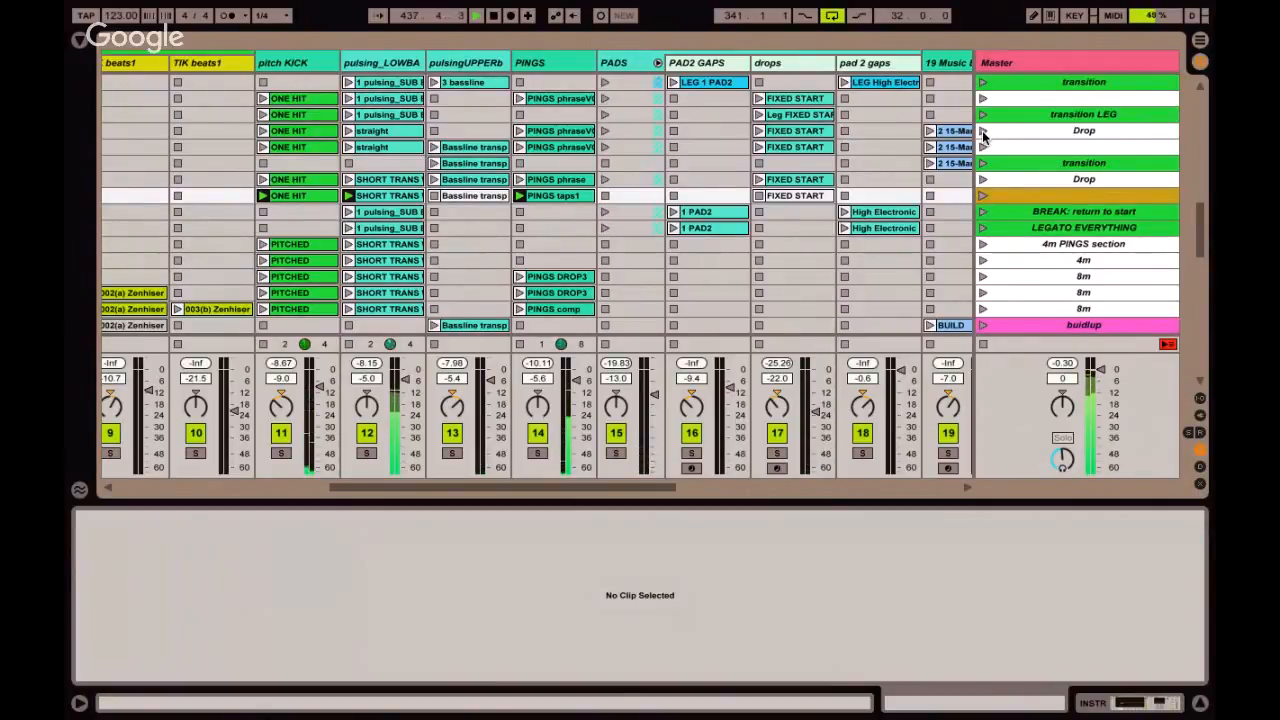
key(ctrl+alt+s)
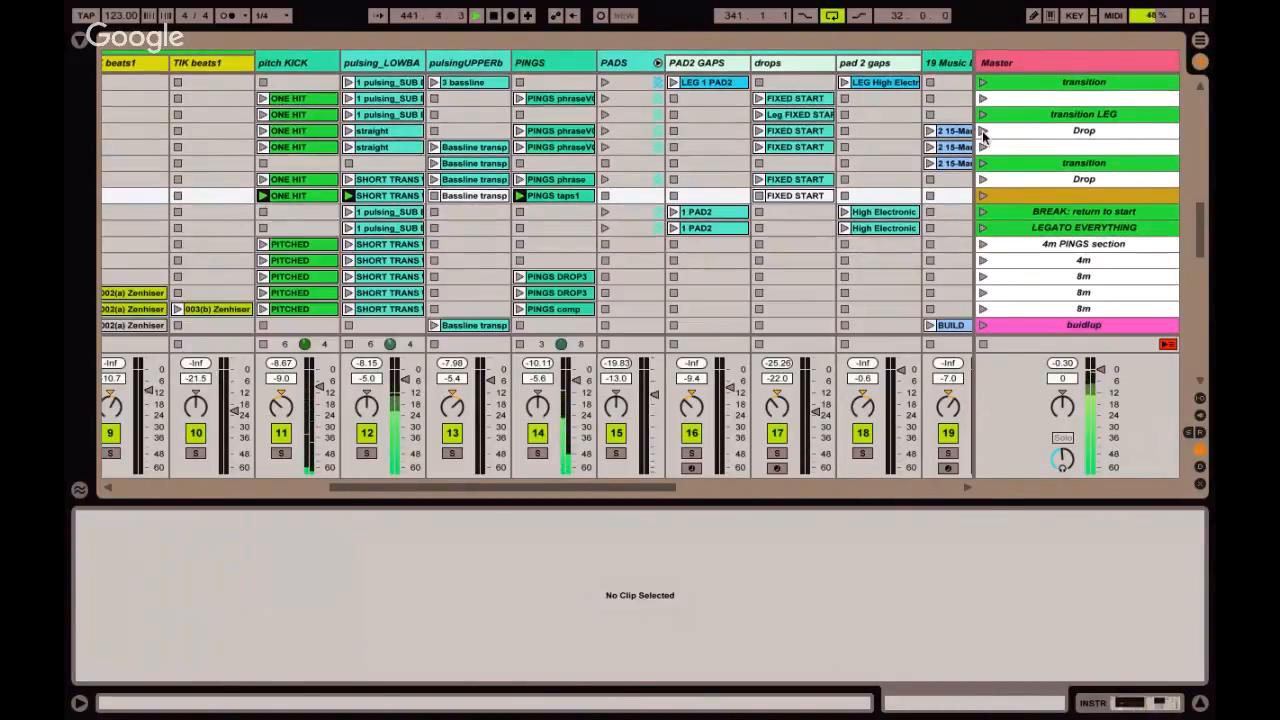
key(ctrl+alt+s)
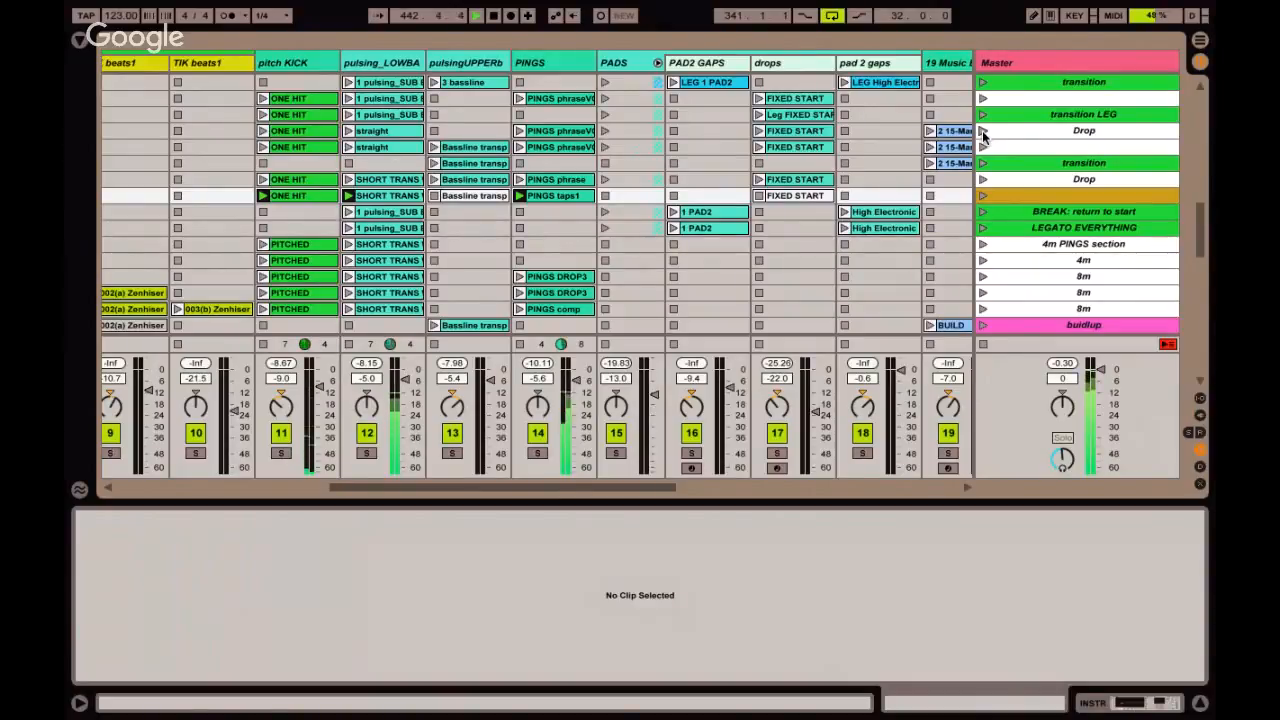
key(Down)
key(Return)
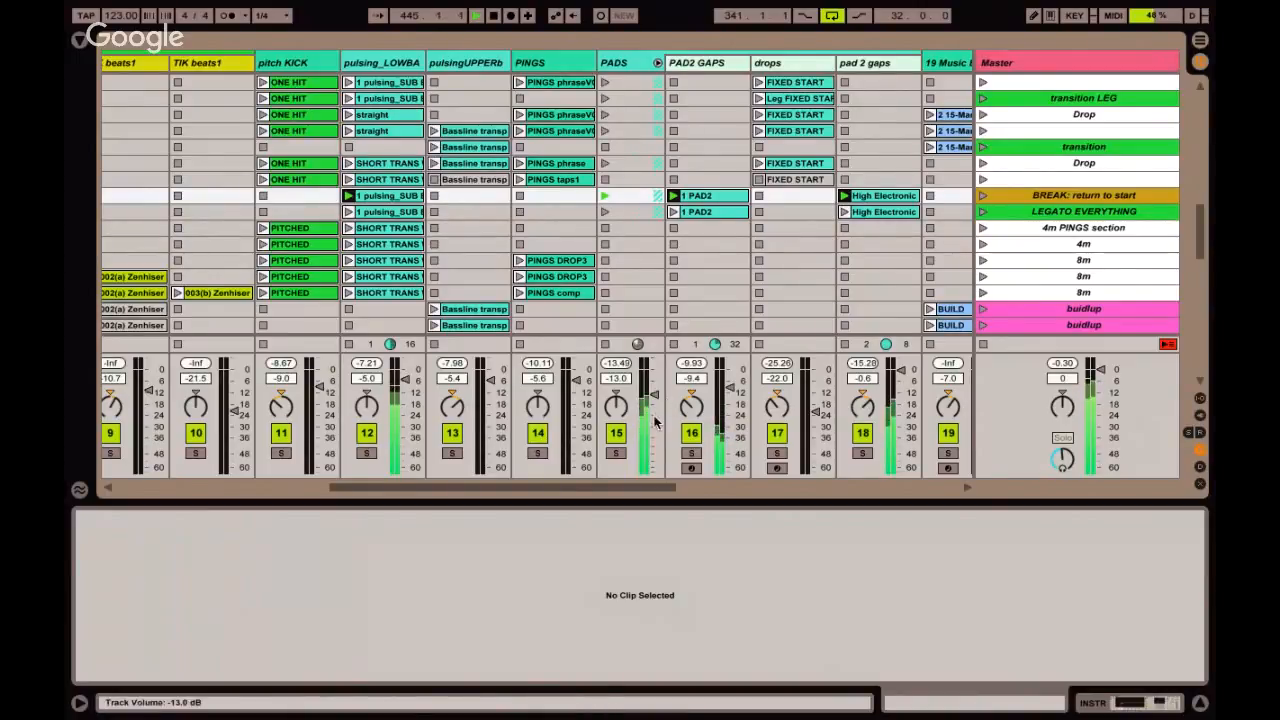
click(615, 453)
click(615, 453)
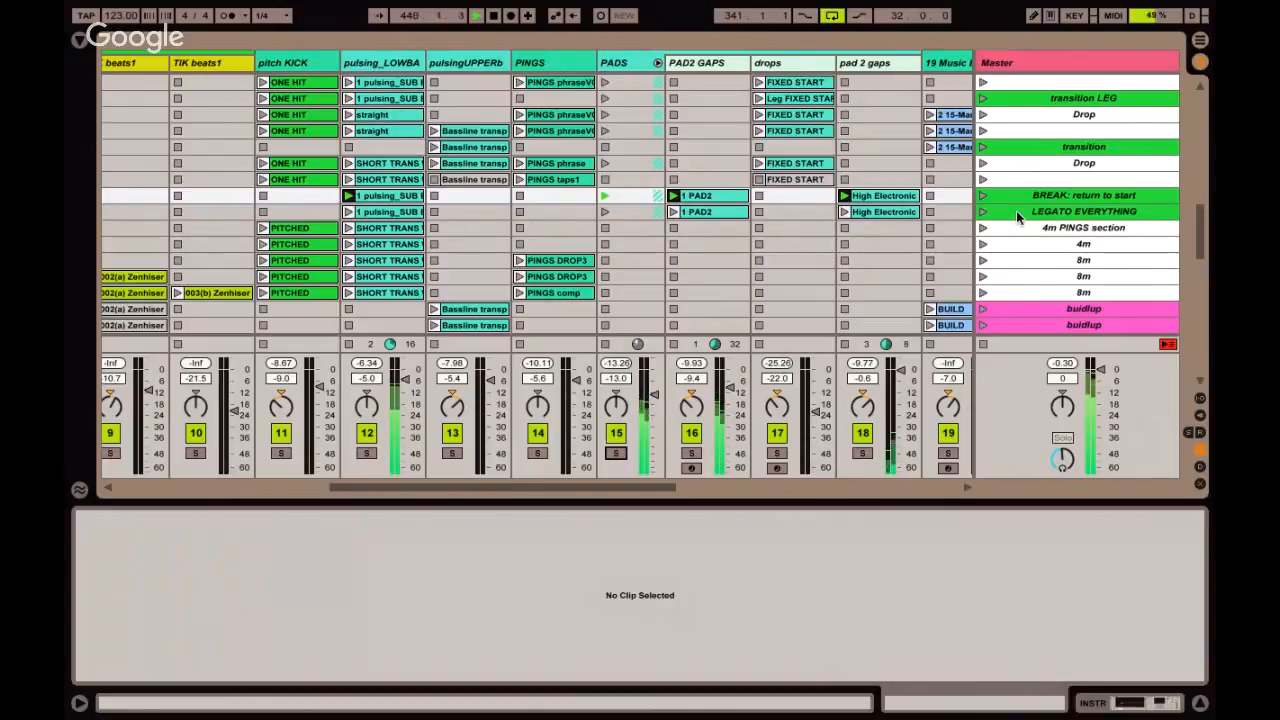
Launch the LEGATO EVERYTHING scene, followed by the 4m PINGS section scene.
scroll(1016, 210, right, 2)
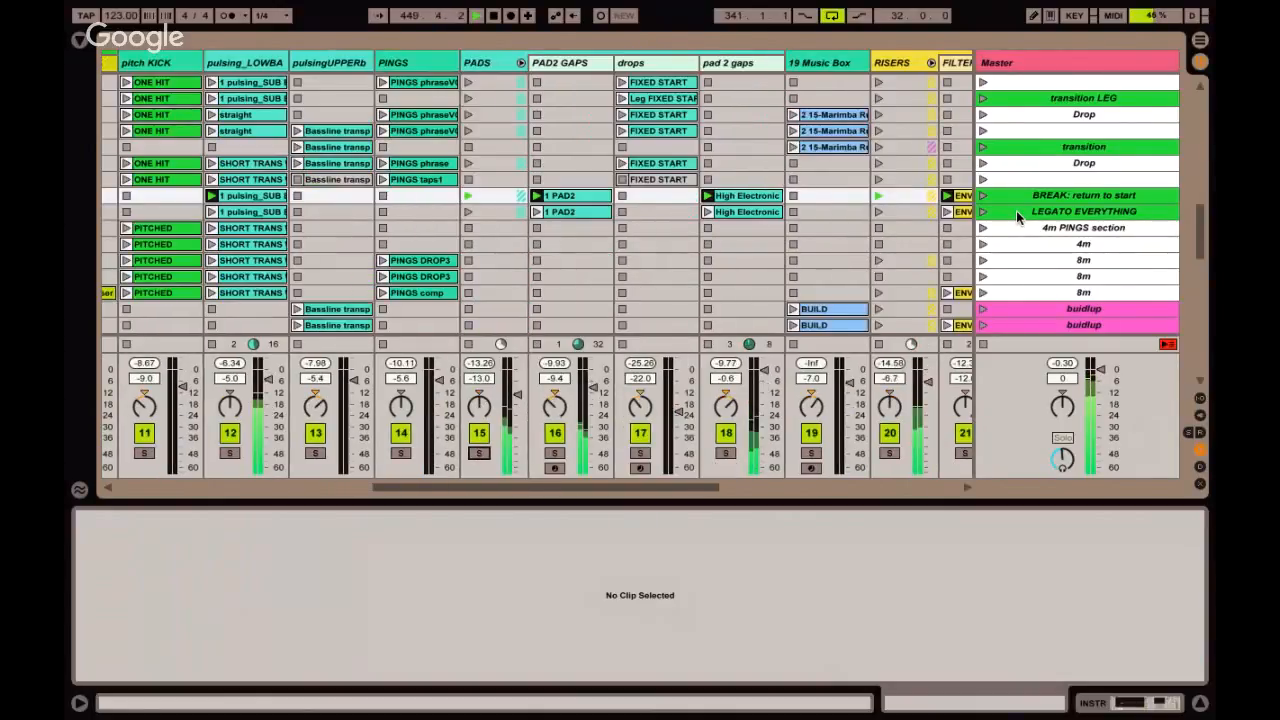
key(Down)
key(Return)
key(Down)
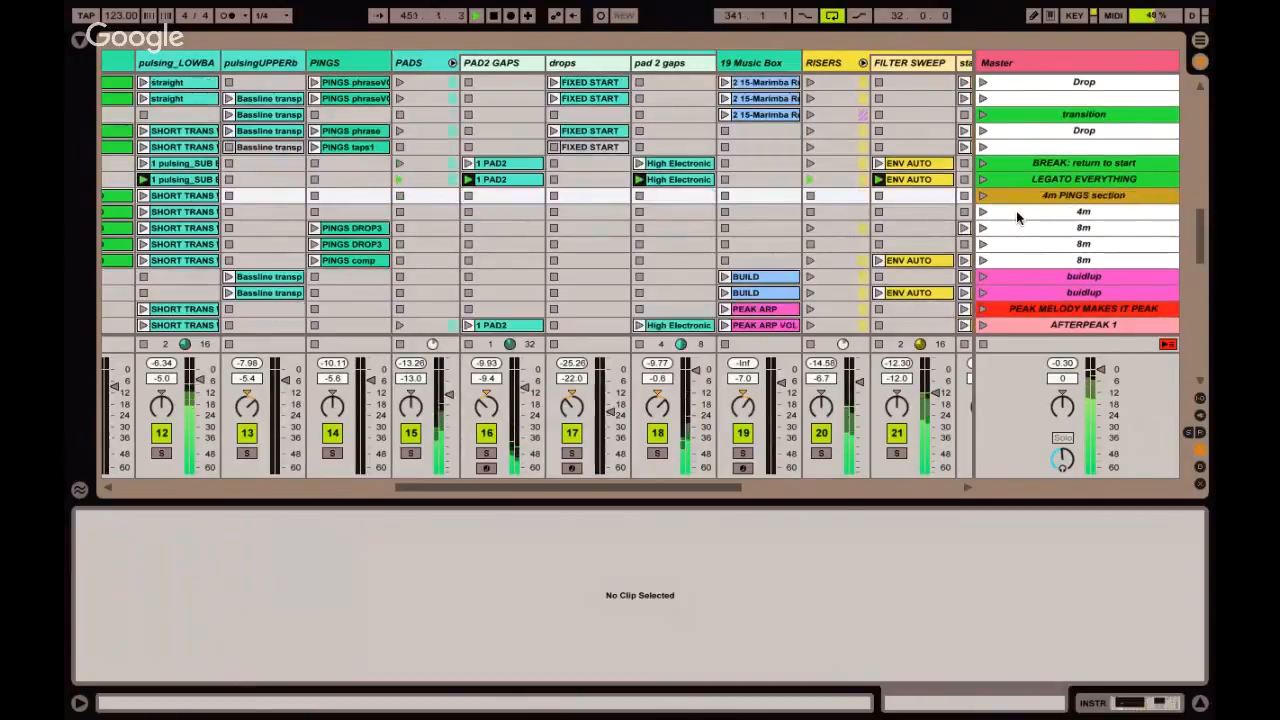
key(Return)
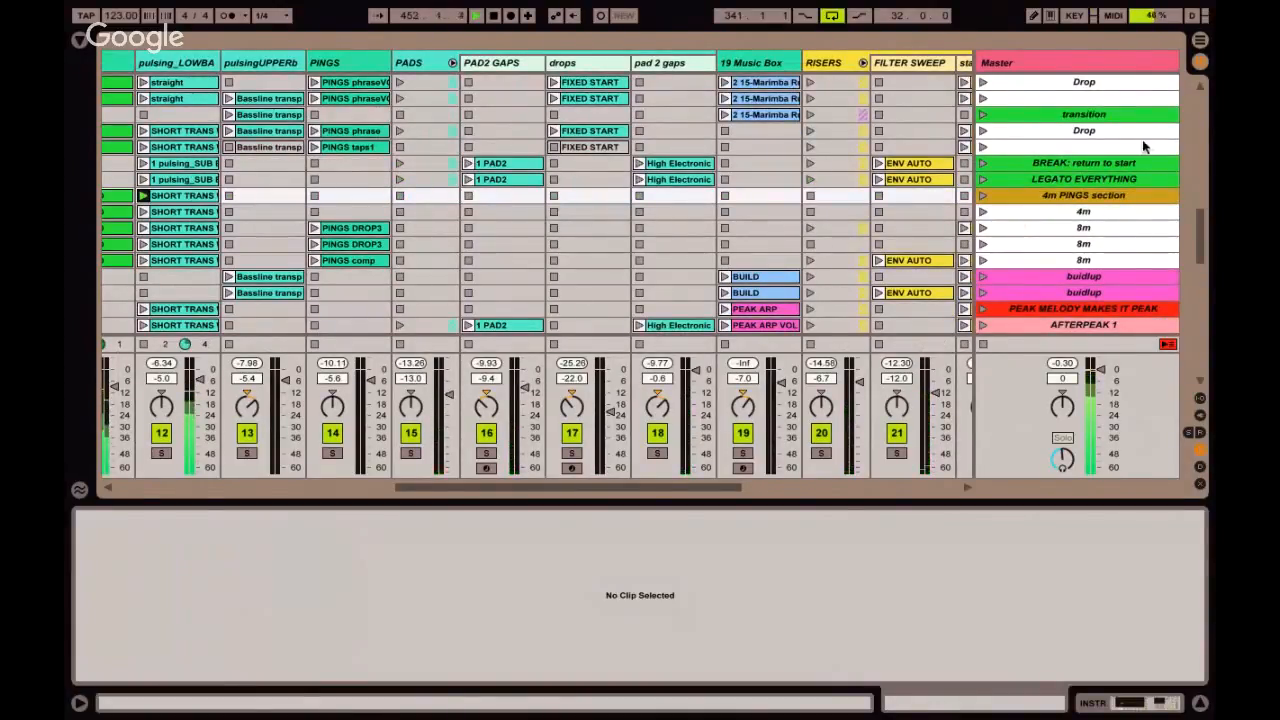
Point out the BREAK: return to start and LEGATO EVERYTHING scenes by selecting them, and reselect the 4m PINGS section scene.
click(1083, 162)
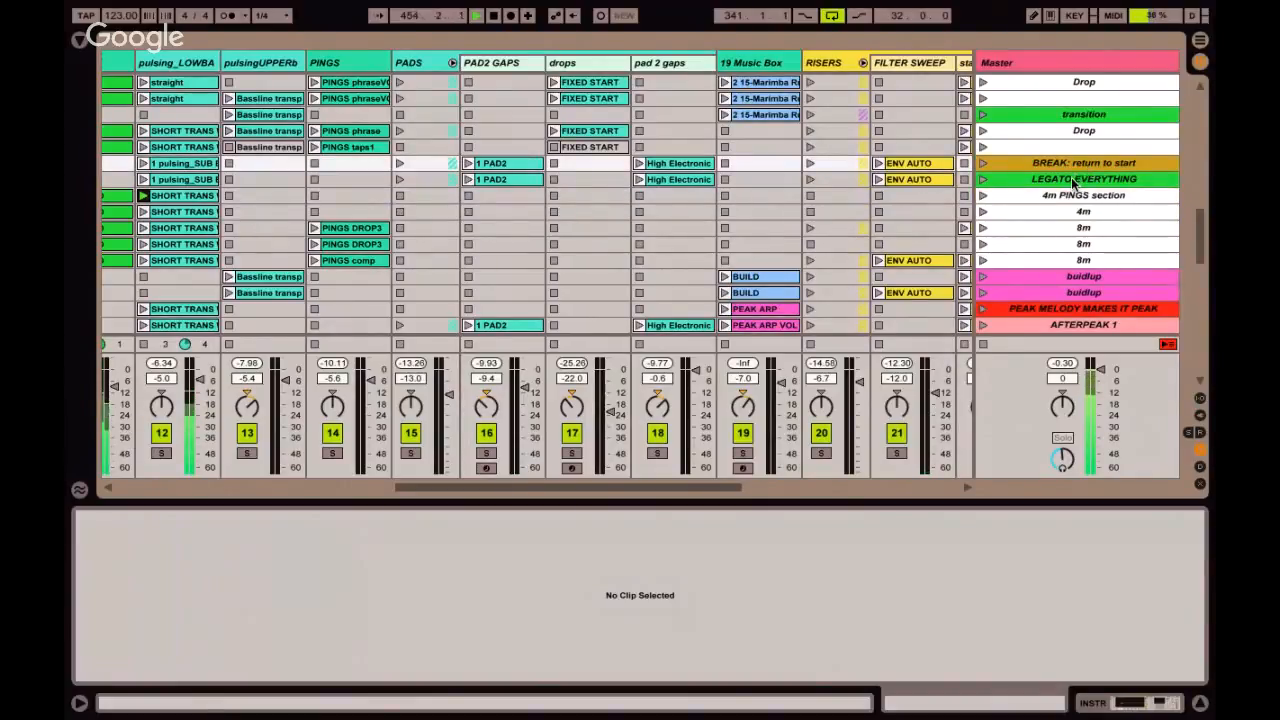
click(1071, 177)
click(1062, 163)
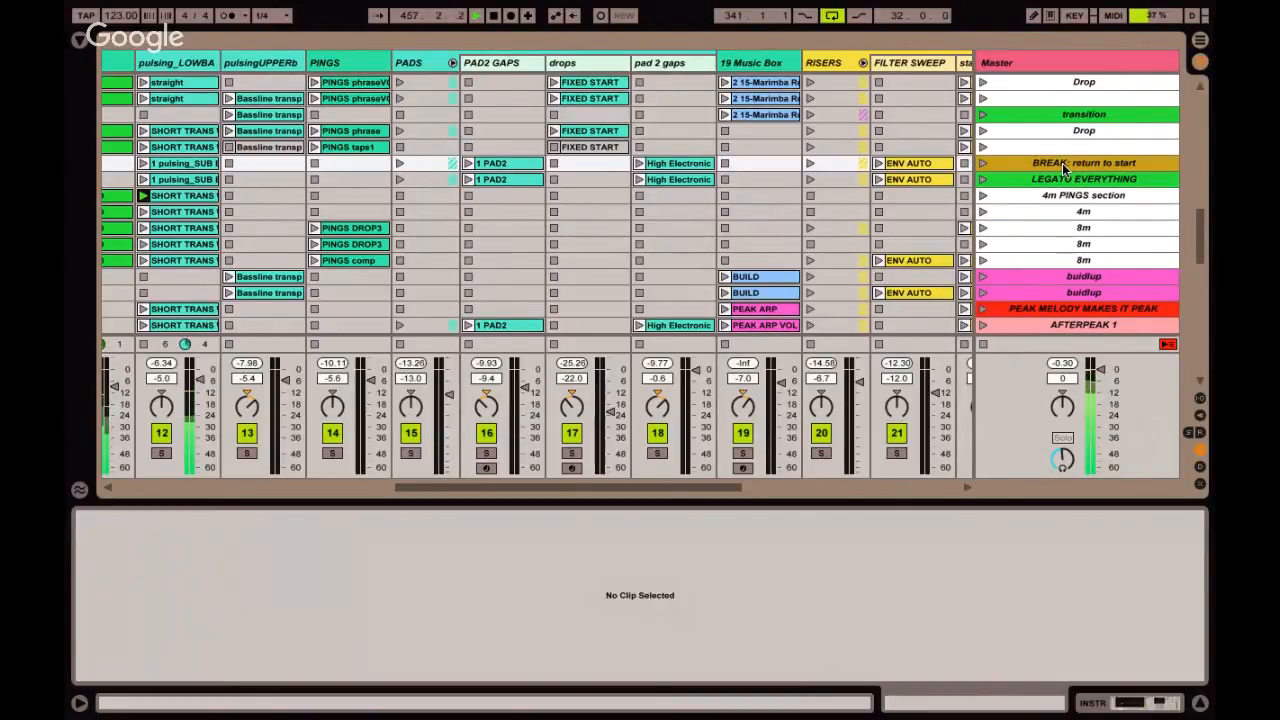
key(Return)
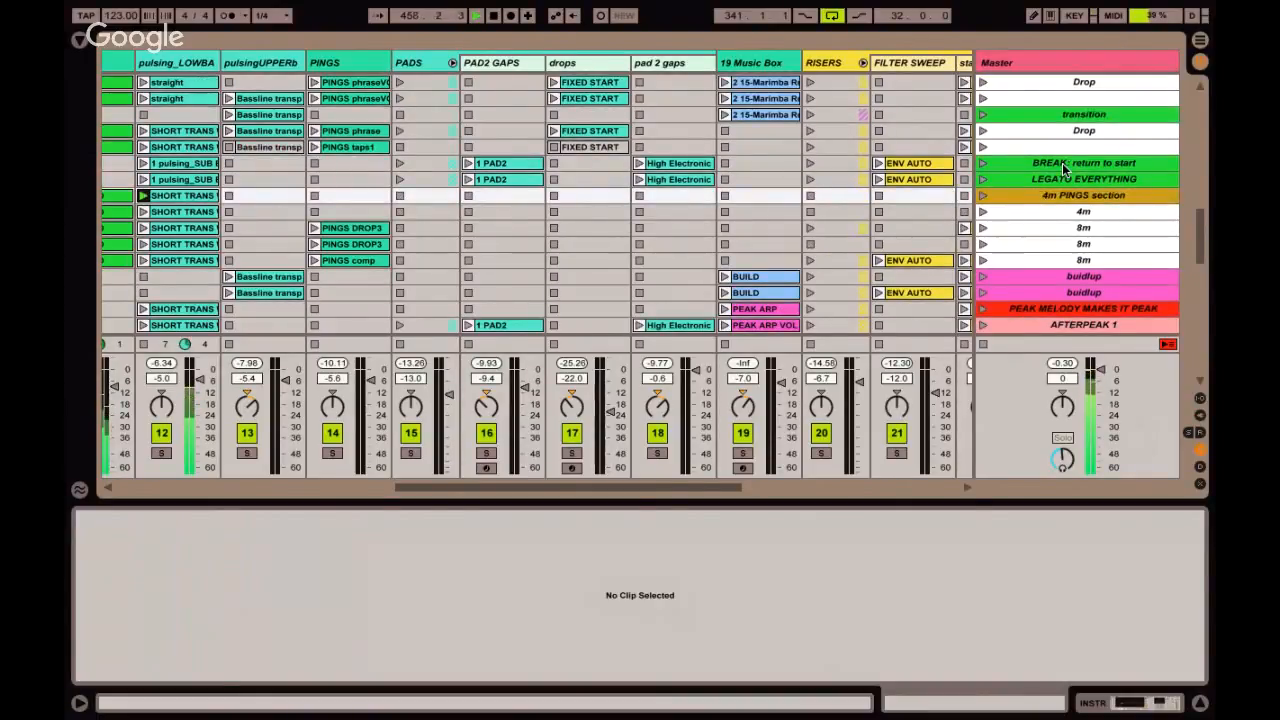
Move the scene selection from the 4m PINGS section down to the second 8m scene.
key(Down)
key(Down)
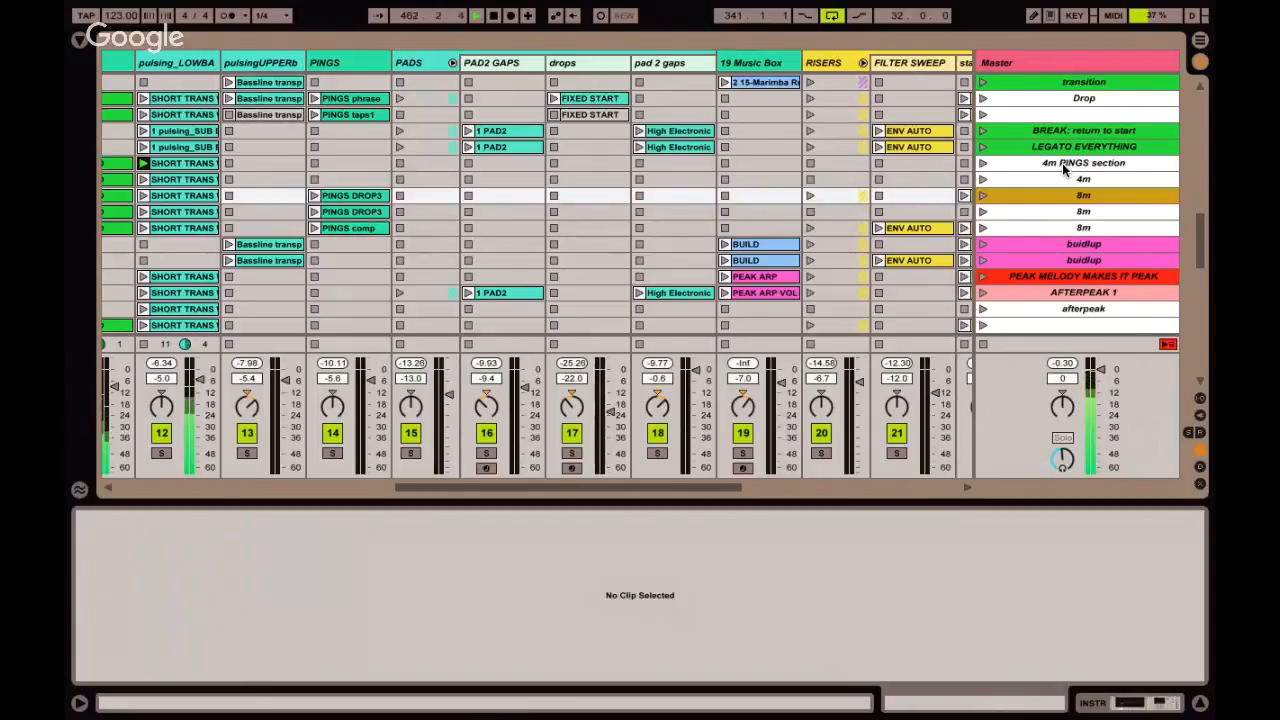
key(Down)
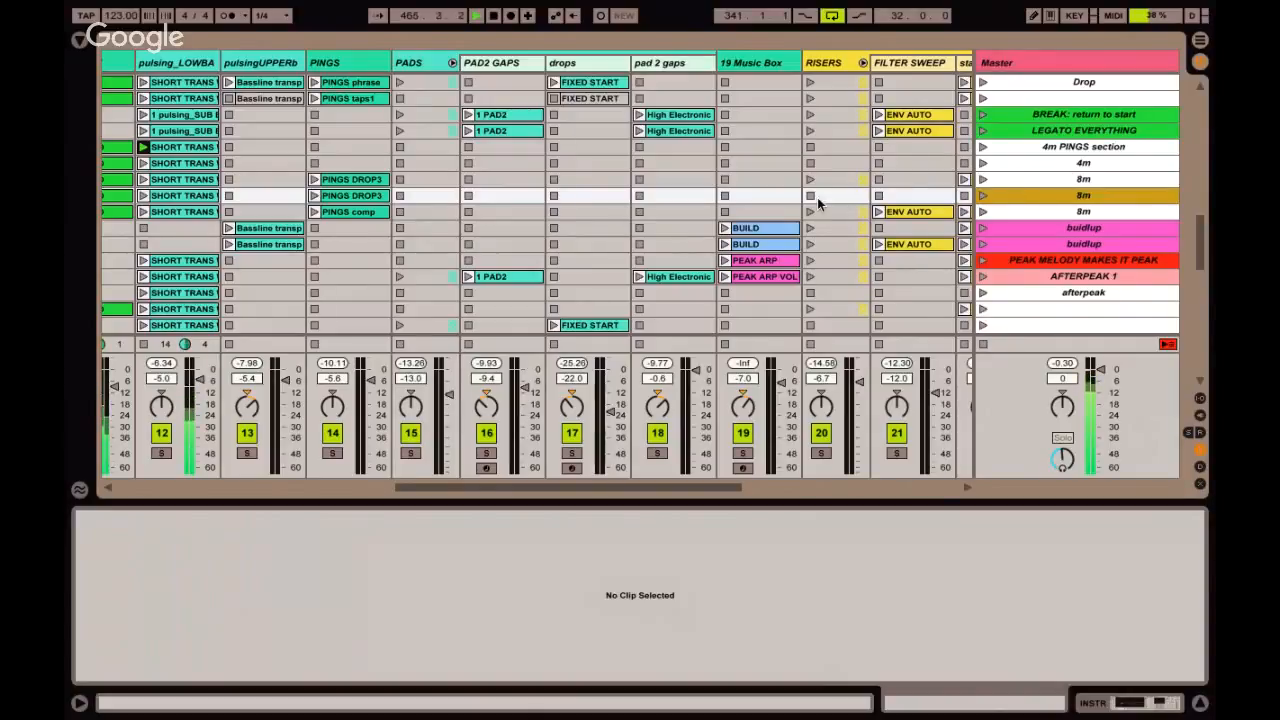
Hide the clip detail view and the mixer, and launch the first 8m scene.
key(ctrl+alt+l)
key(ctrl+alt+m)
scroll(365, 281, left, 2)
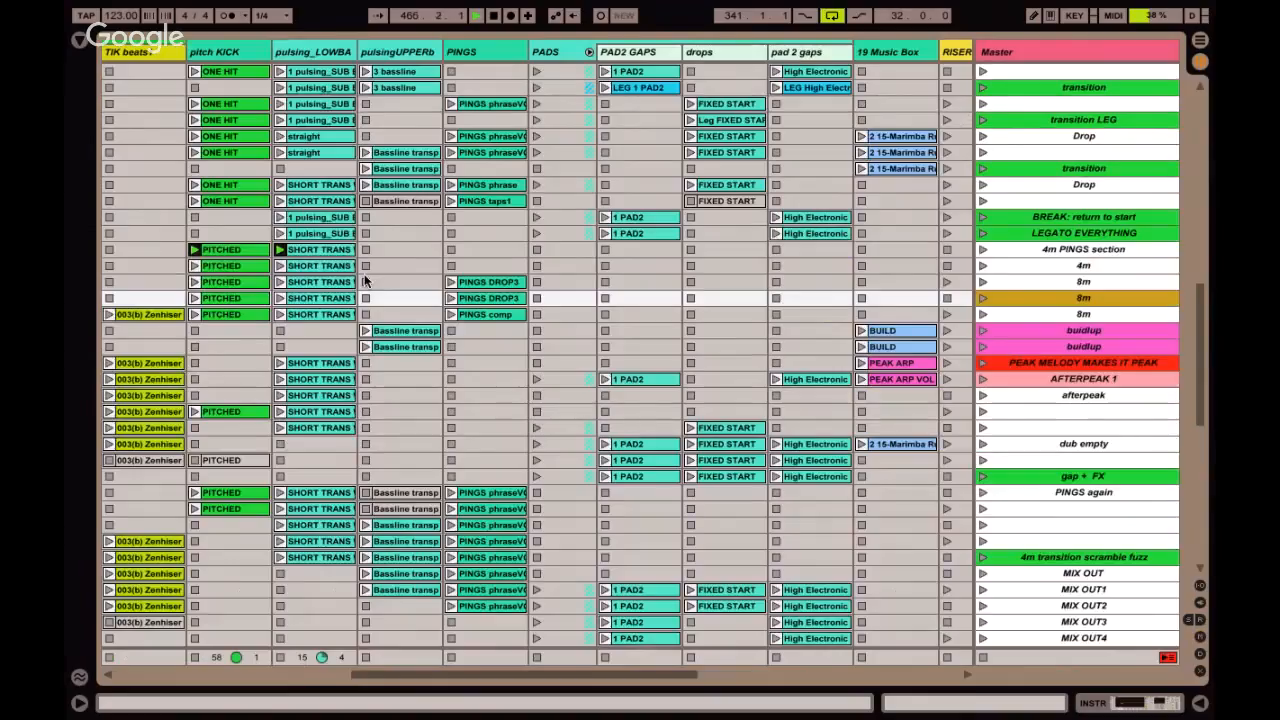
scroll(678, 298, left, 2)
scroll(678, 298, up, 1)
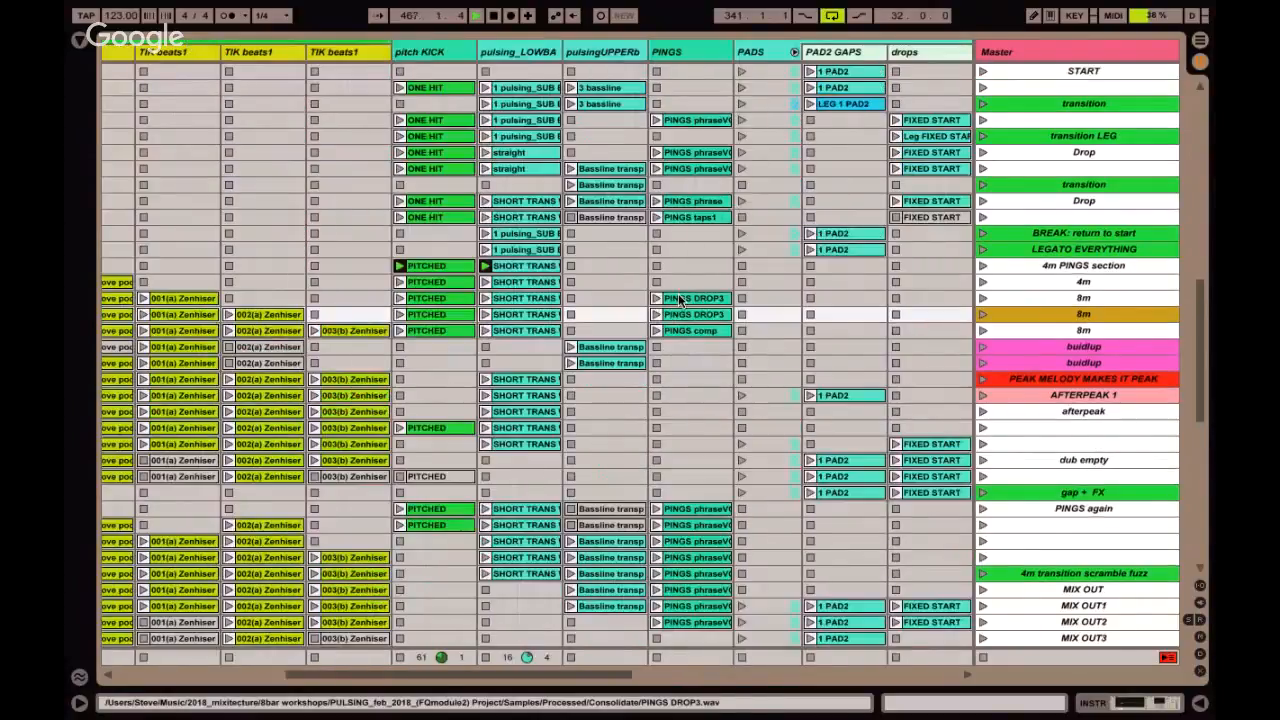
click(983, 298)
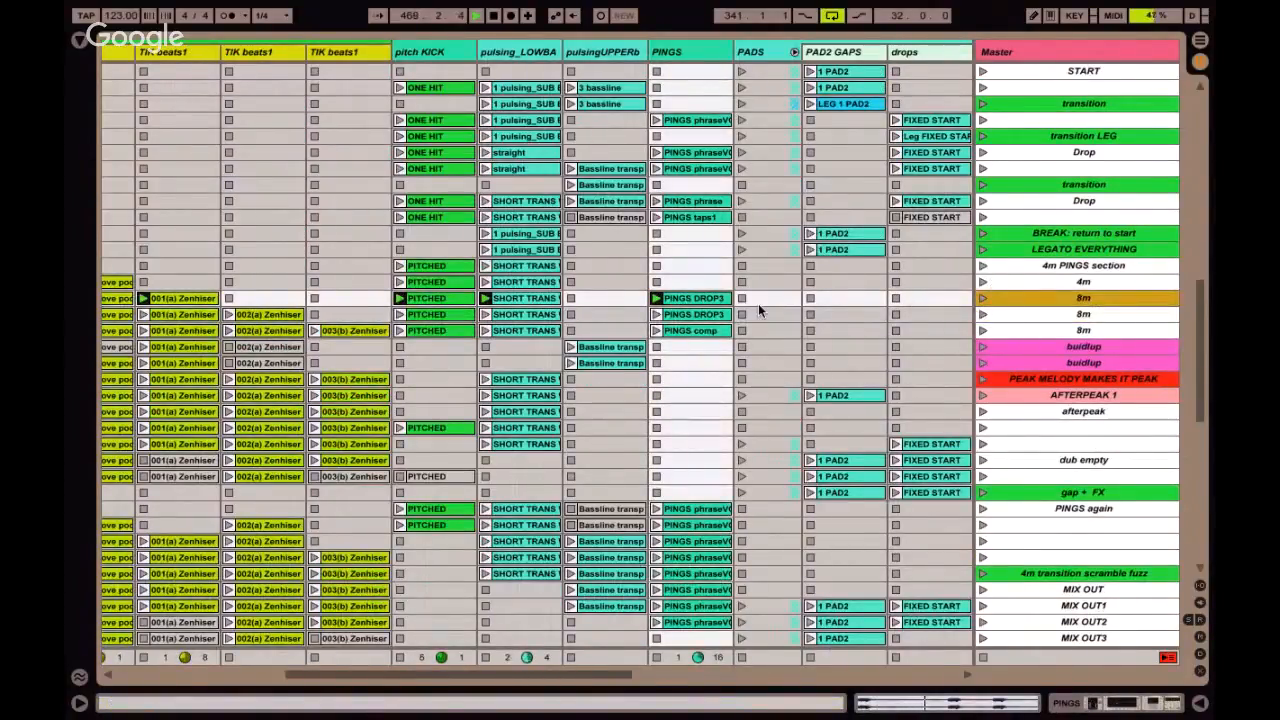
Fold the TIK beats, DRUMS, RISERS and PADS group tracks.
scroll(766, 309, left, 4)
click(316, 52)
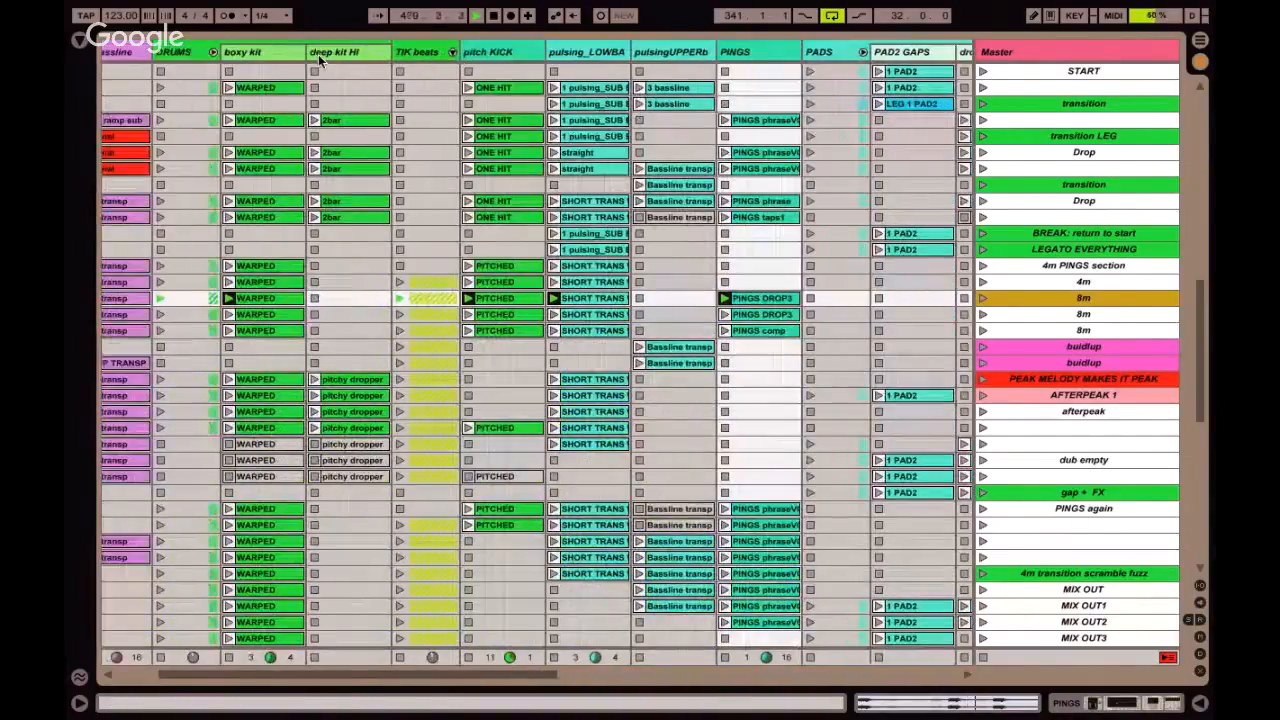
click(212, 53)
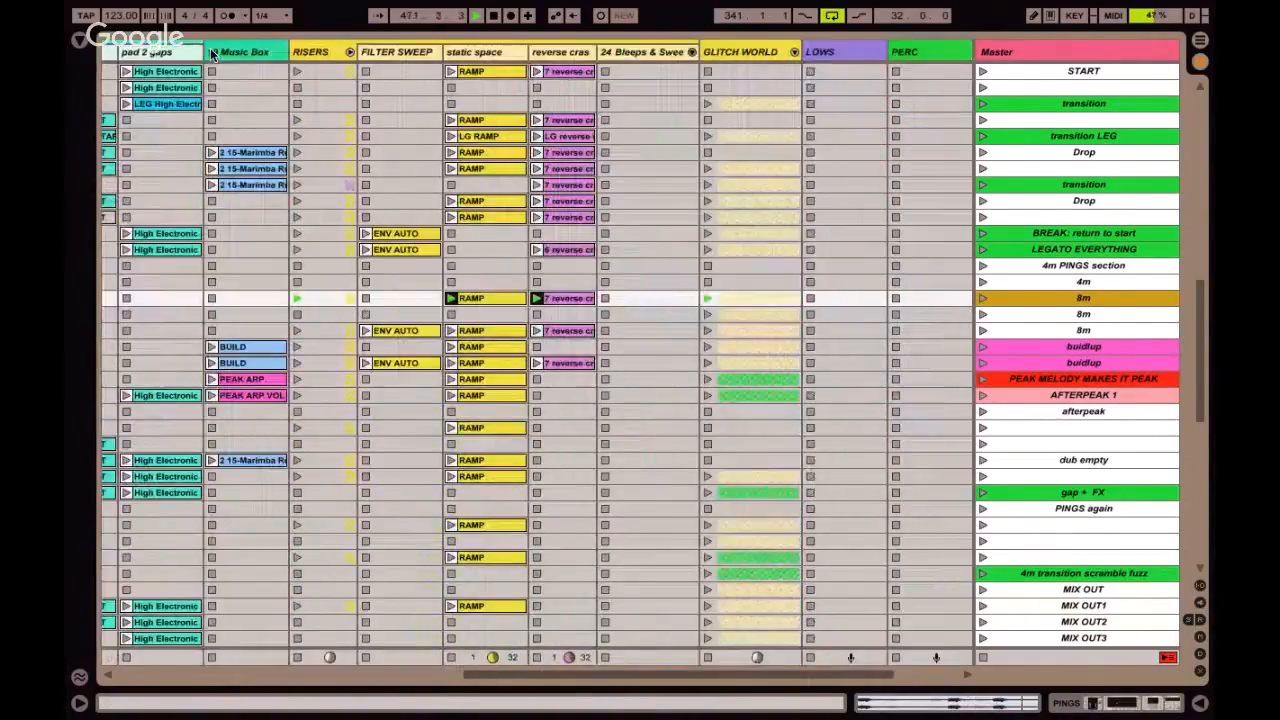
scroll(212, 54, left, 3)
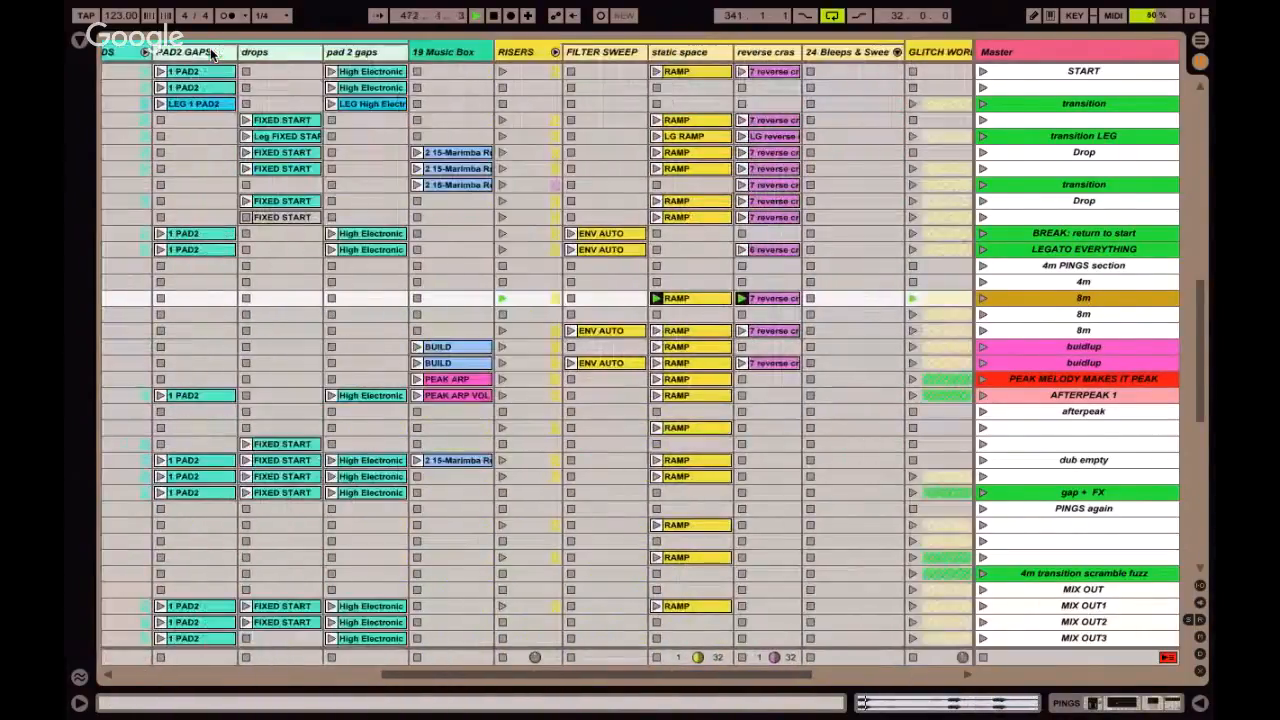
click(147, 54)
click(299, 55)
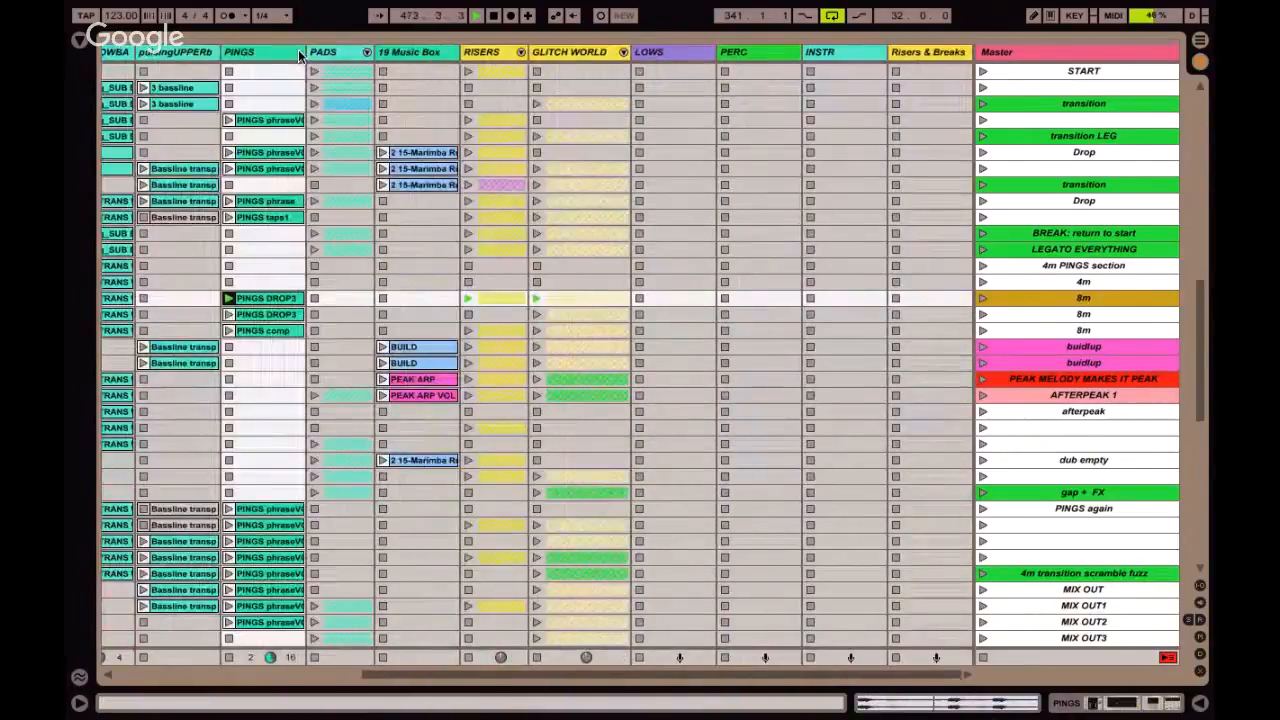
Launch the second 8m scene and set the global launch quantization to 1 Bar.
key(Down)
key(Return)
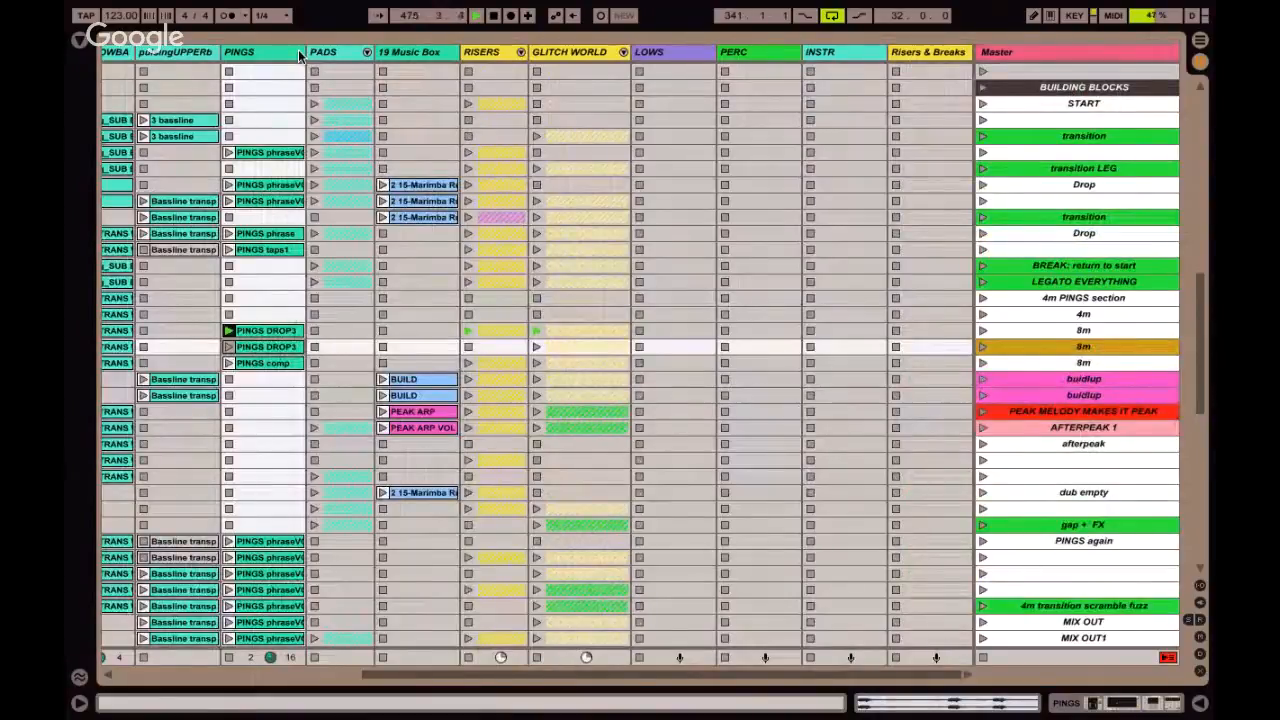
key(super+9)
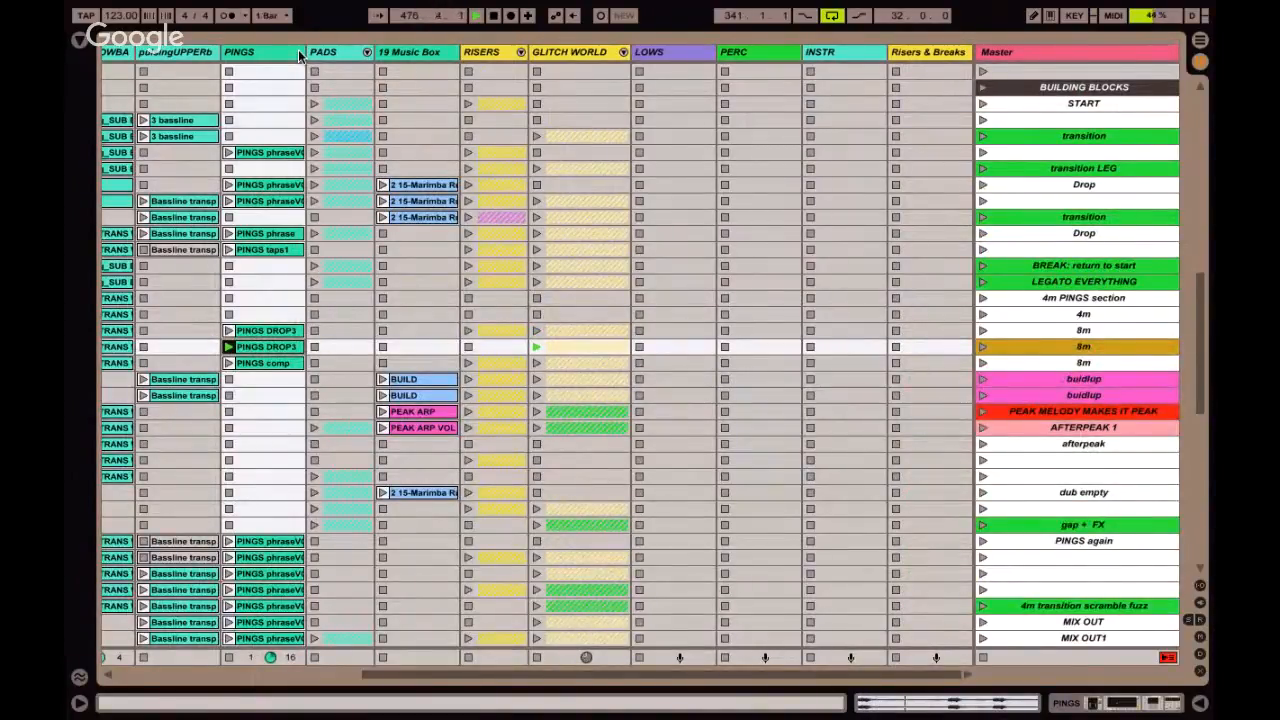
Show the mixer again and raise the GLITCH WORLD group's volume to -17.0 dB.
click(590, 55)
key(super+alt+m)
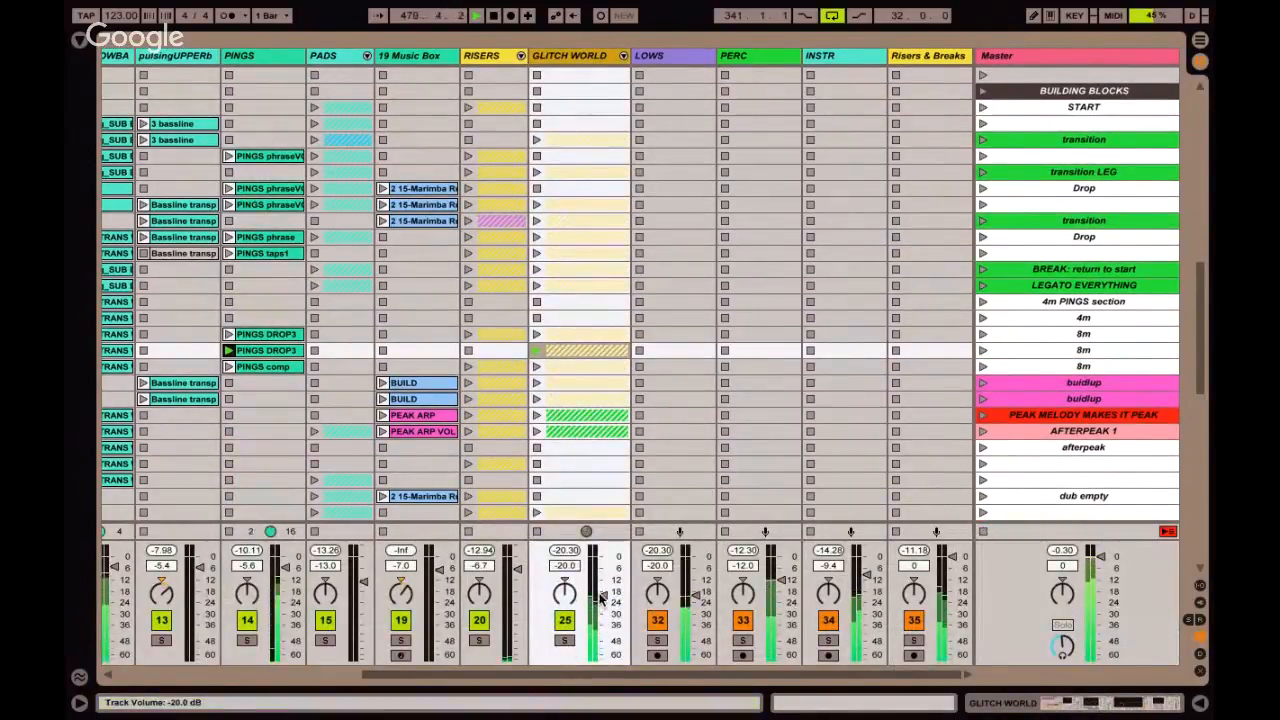
scroll(601, 597, up, 3)
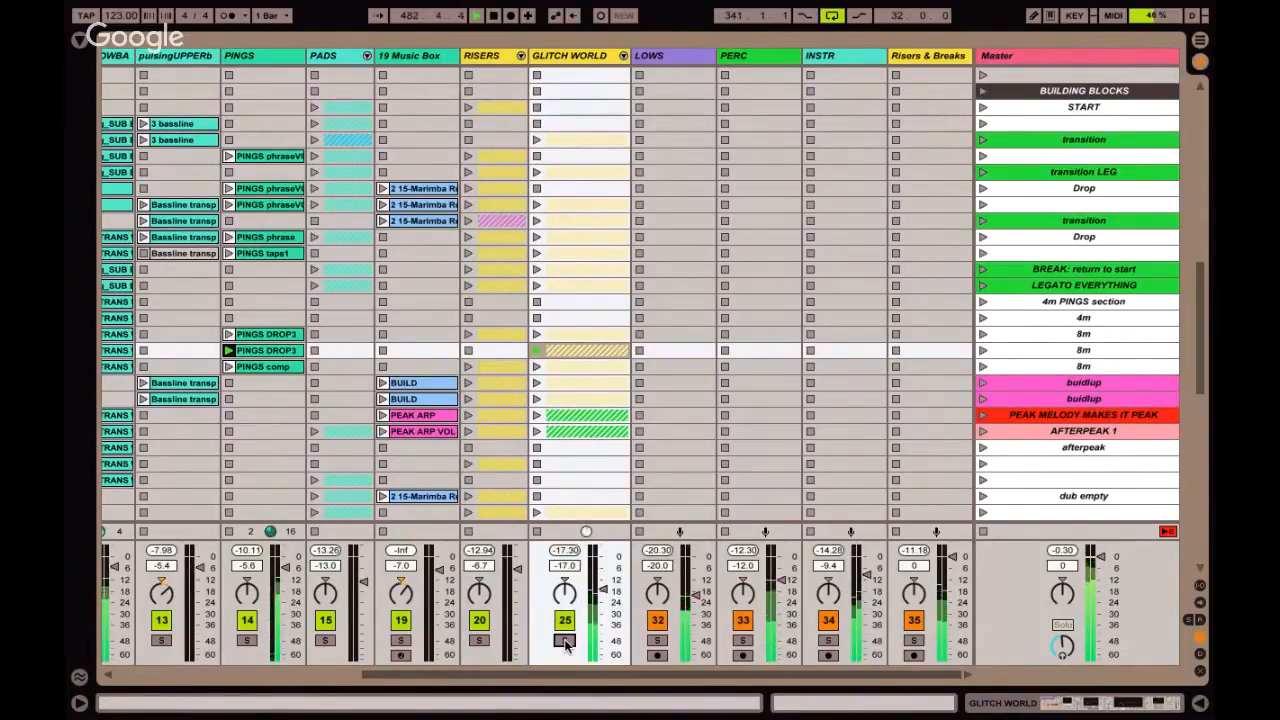
Launch the third 8m scene, and move the scene selection to the first buidlup scene.
key(Down)
key(Return)
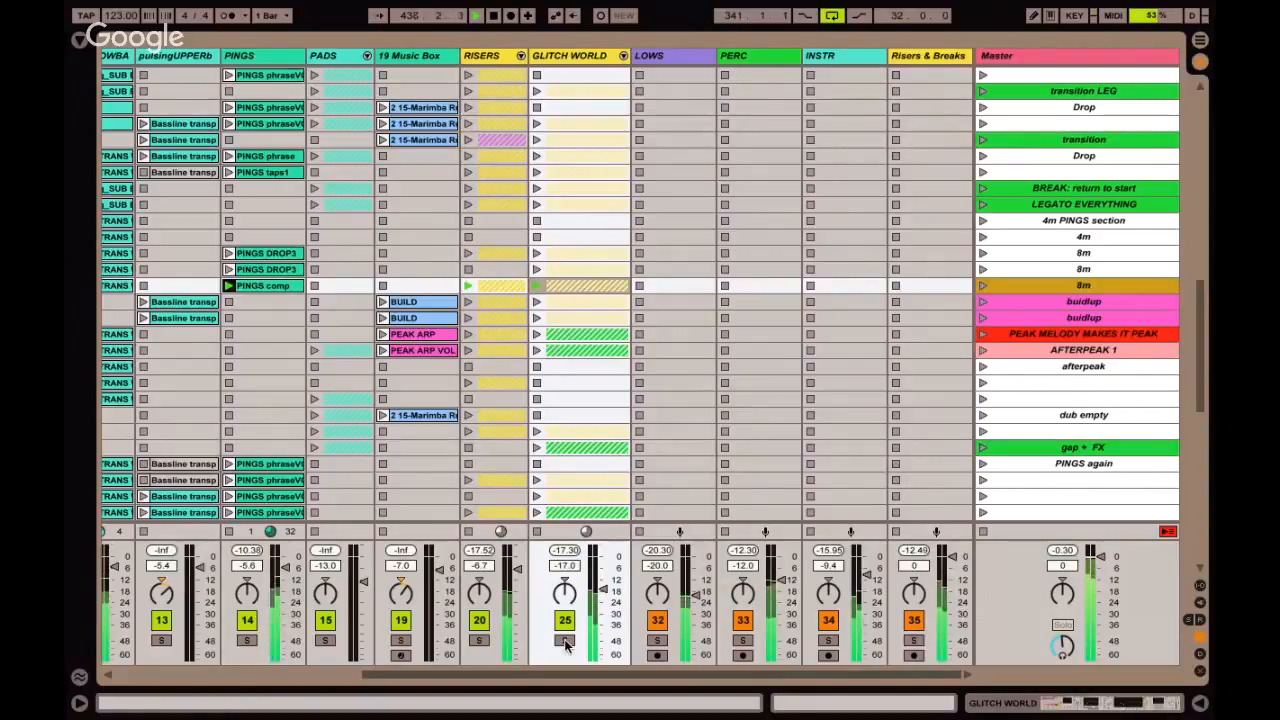
key(Down)
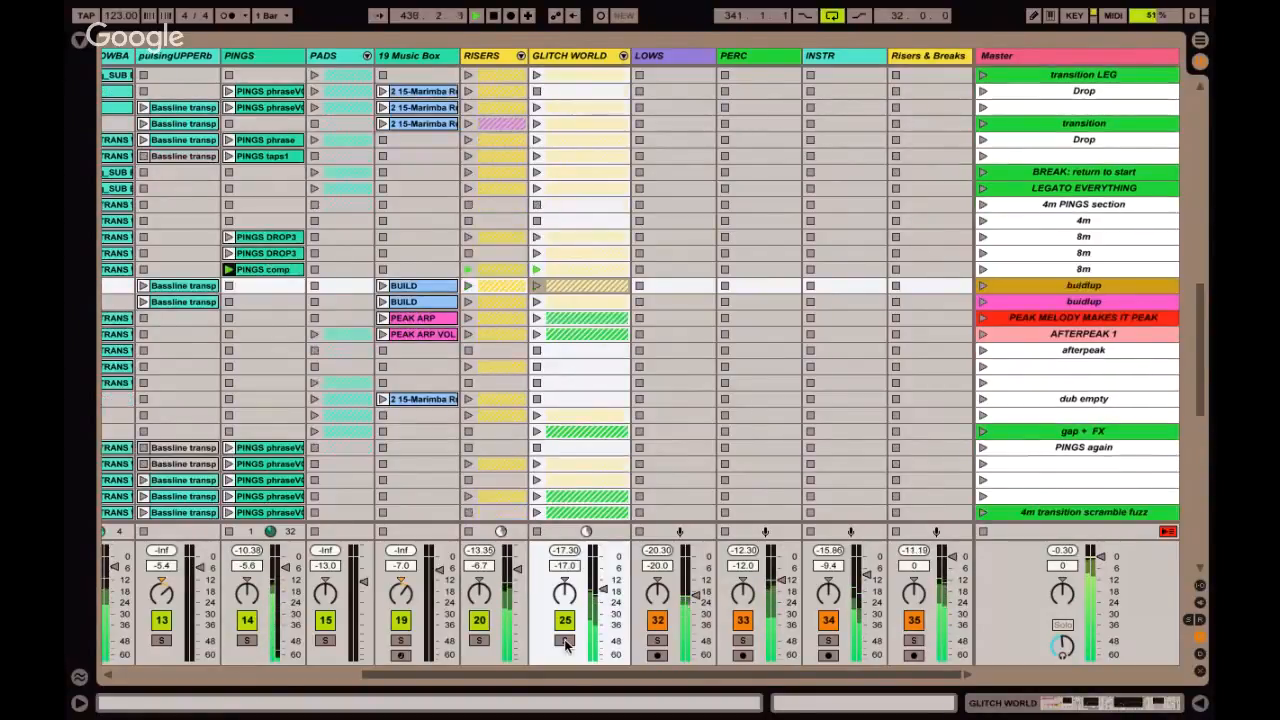
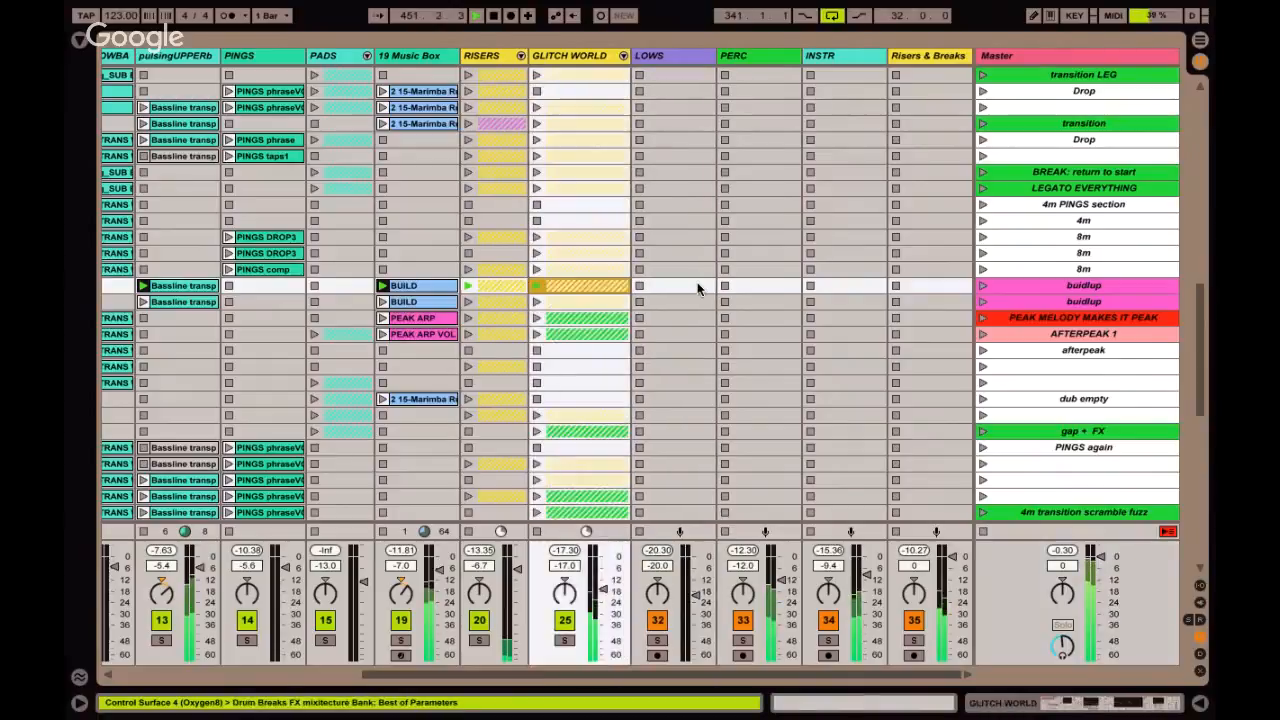
Launch the second buidlup scene, followed by the PEAK MELODY MAKES IT PEAK scene.
key(Left)
key(Left)
key(Left)
key(Left)
key(Left)
key(Left)
key(Left)
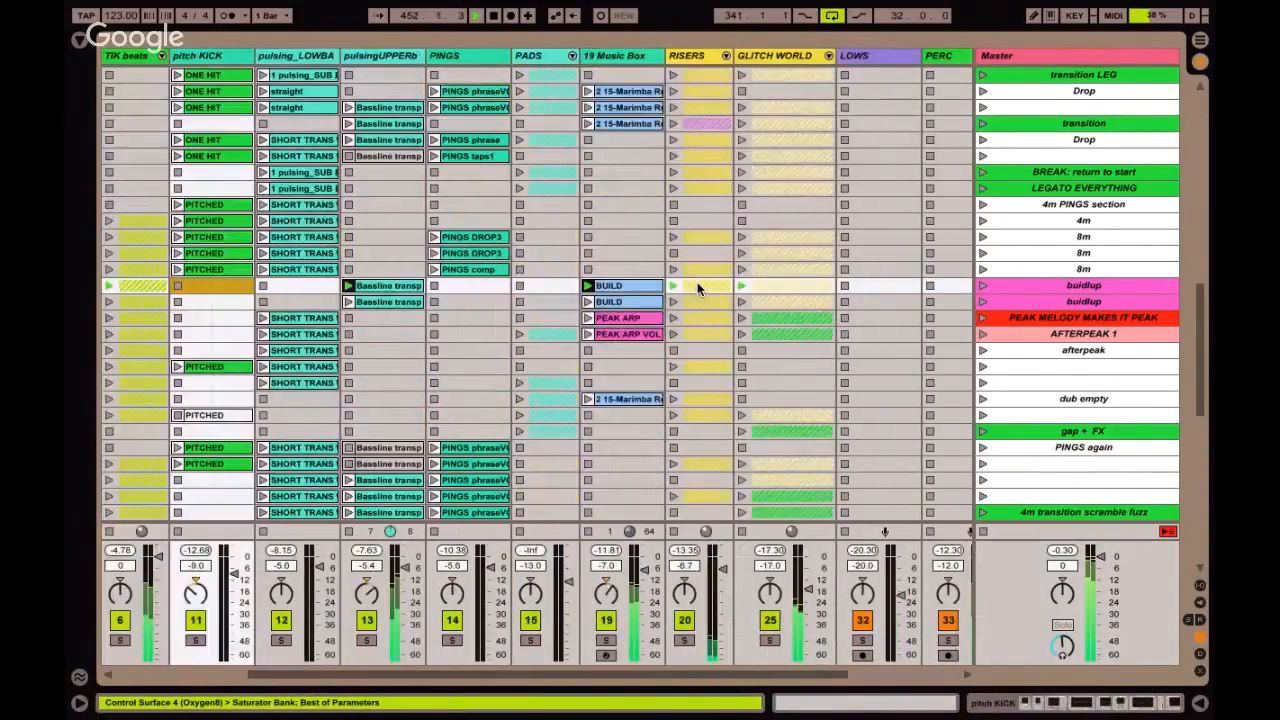
key(Right)
key(Right)
key(Right)
key(Right)
key(Right)
key(Right)
key(Right)
key(Right)
key(Right)
key(Right)
key(Right)
key(Right)
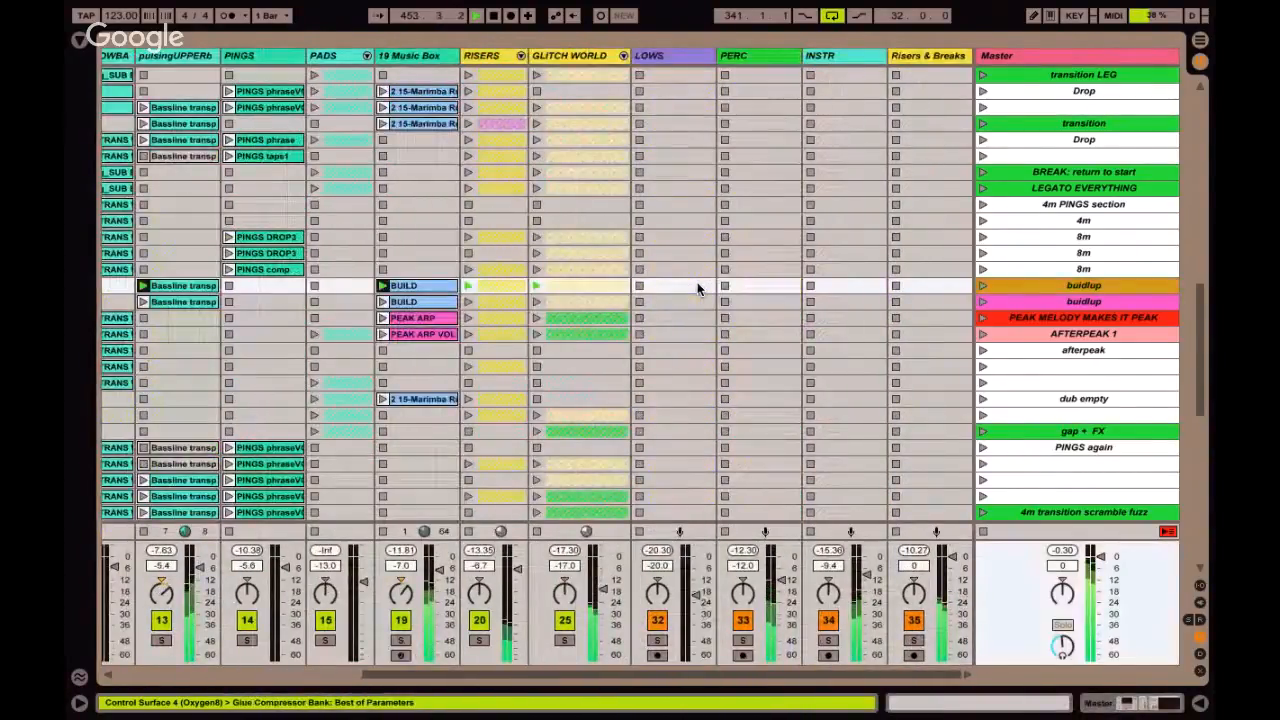
key(Down)
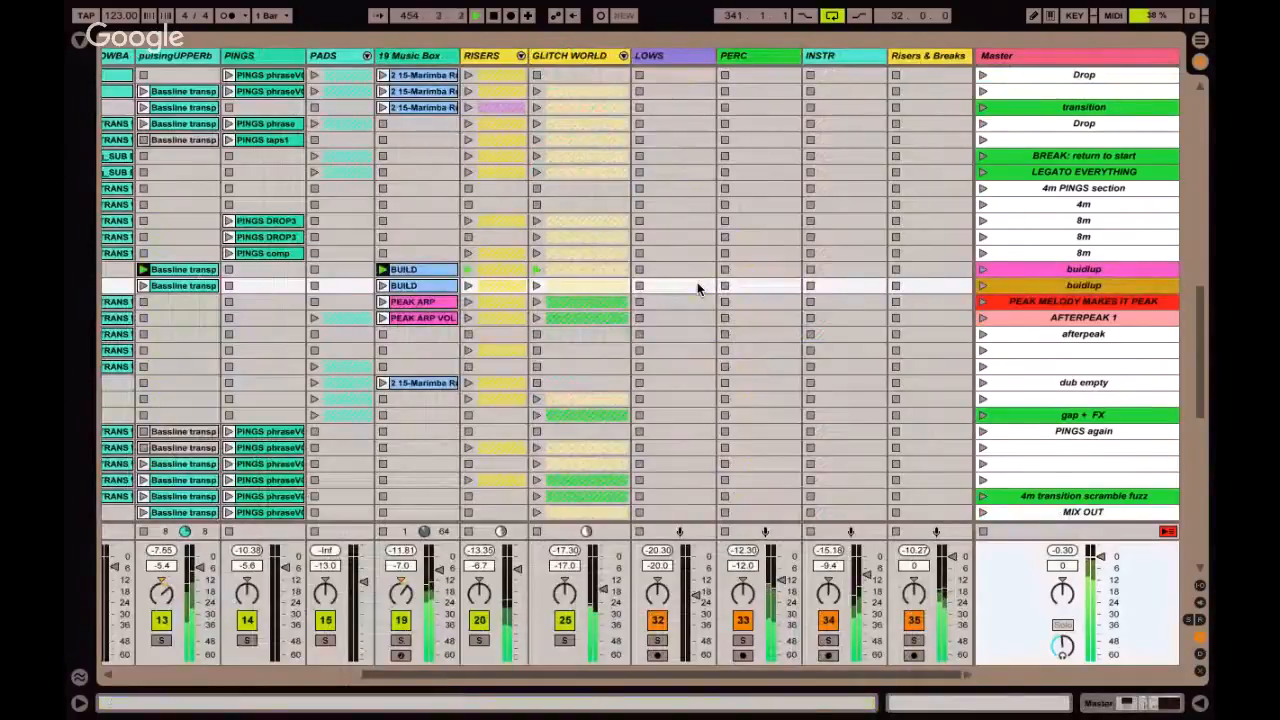
key(Down)
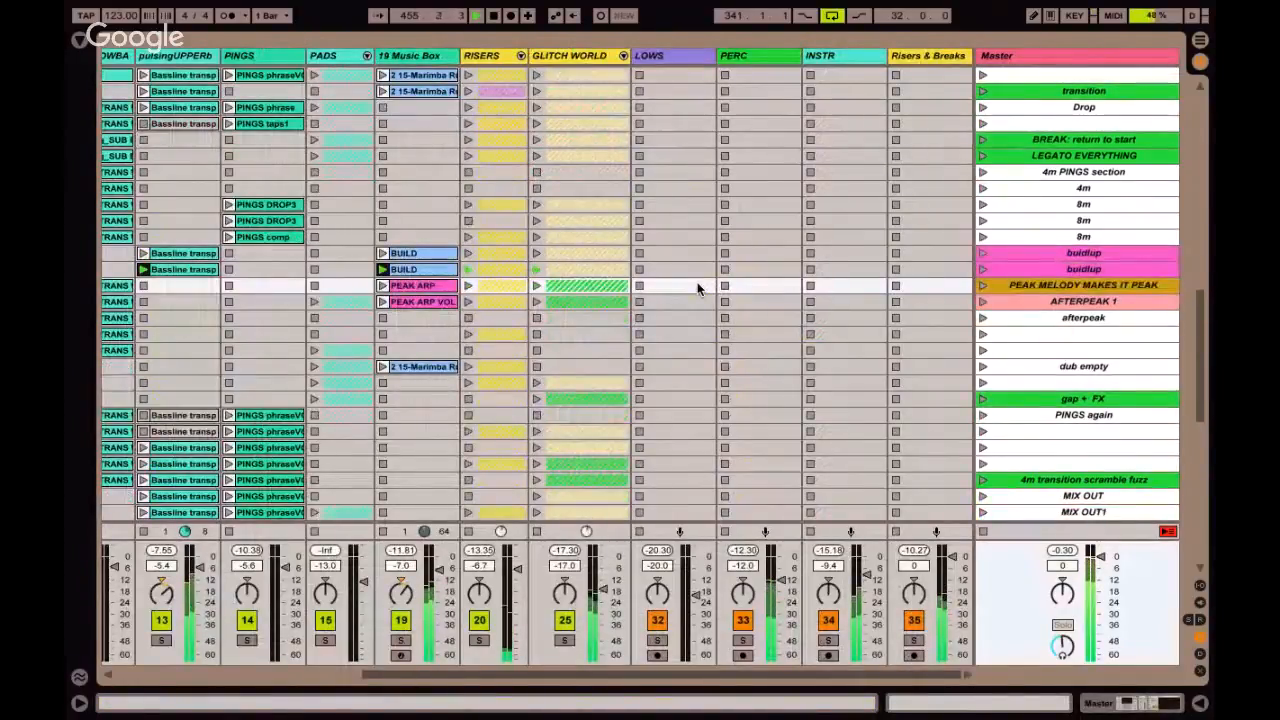
key(Return)
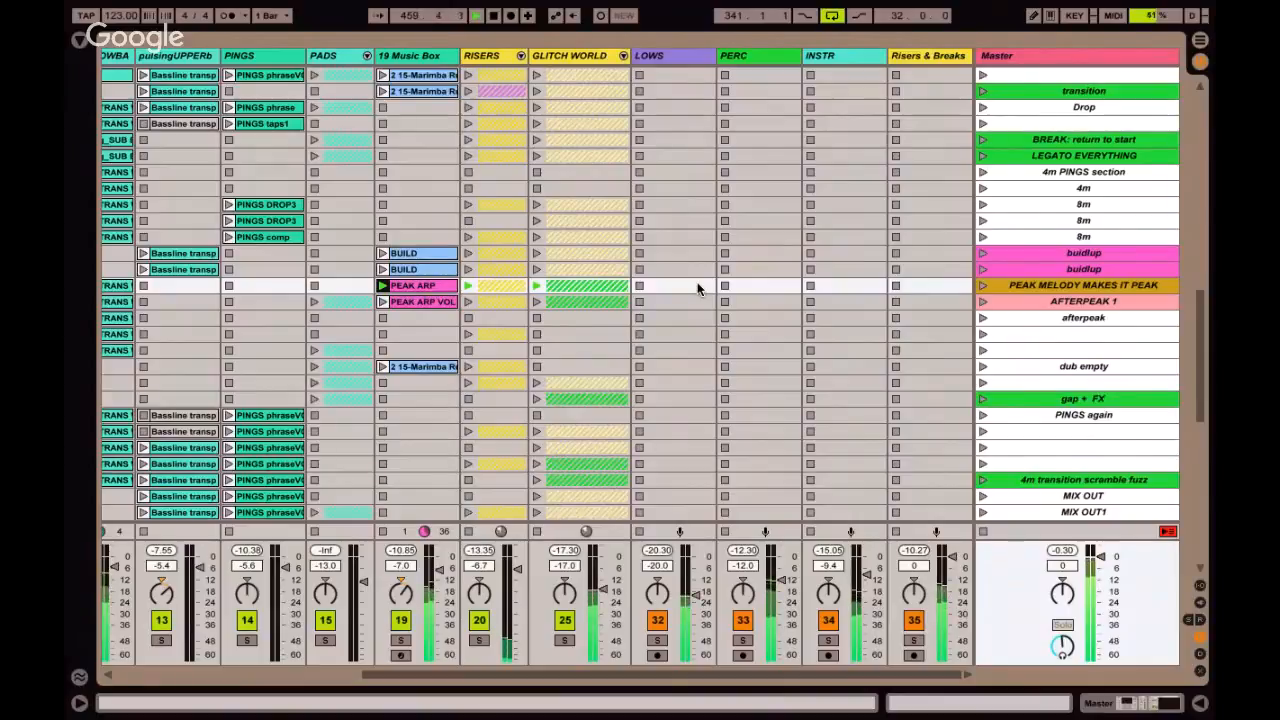
Solo the 19 Music Box track and the RISERS group one after the other to hear their parts in the peak.
click(447, 285)
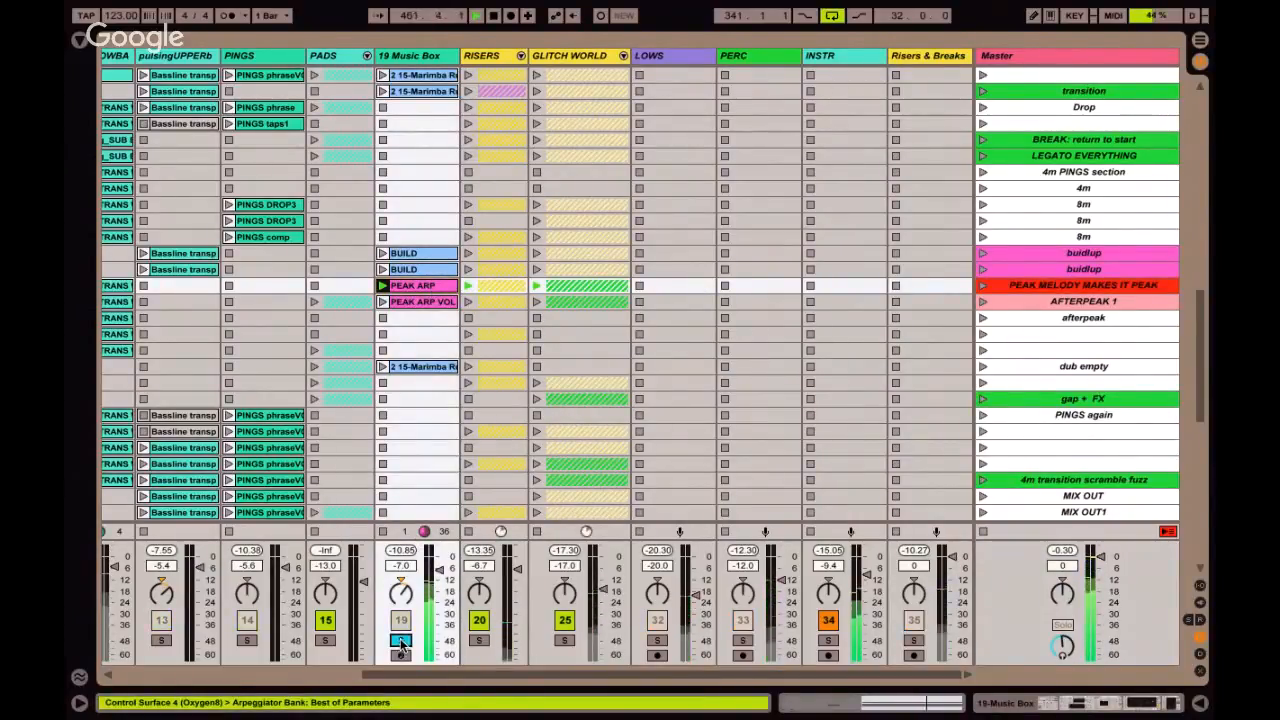
click(477, 640)
click(477, 640)
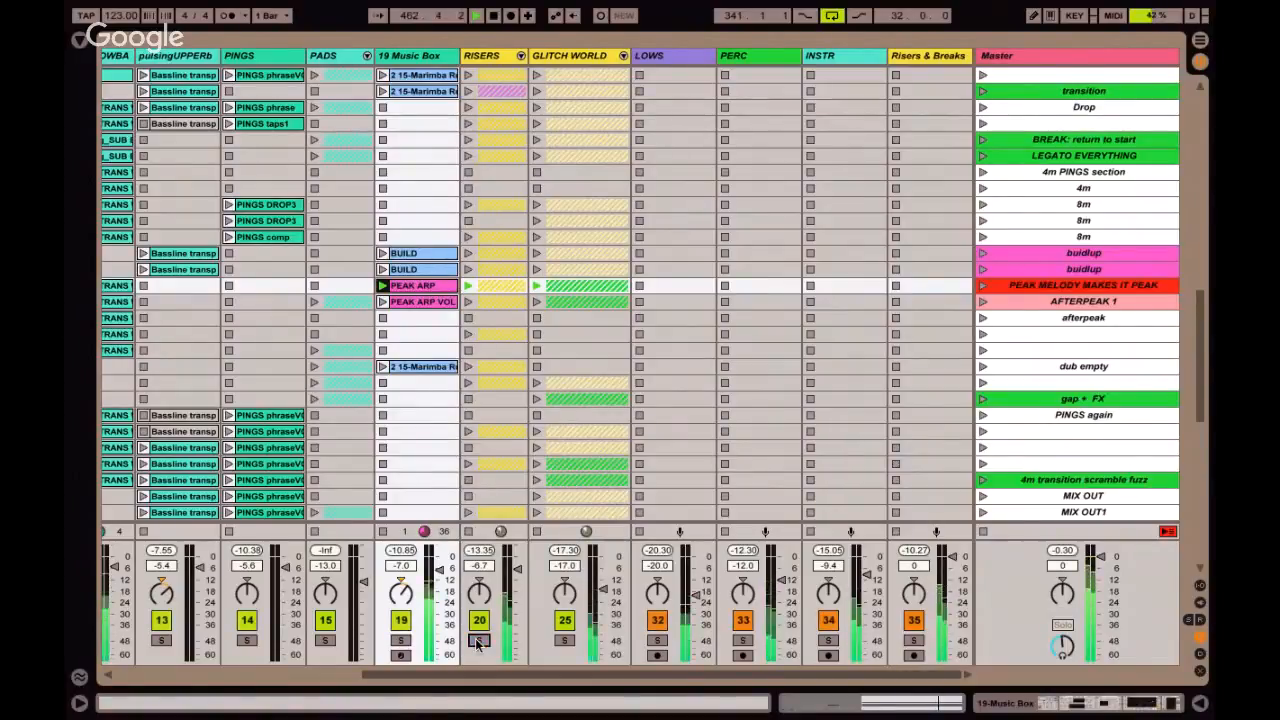
Solo the GLITCH WORLD group, unfold it to inspect the siwrlie PEAK clip in PEAK GLITCHER, and end the solo.
click(565, 641)
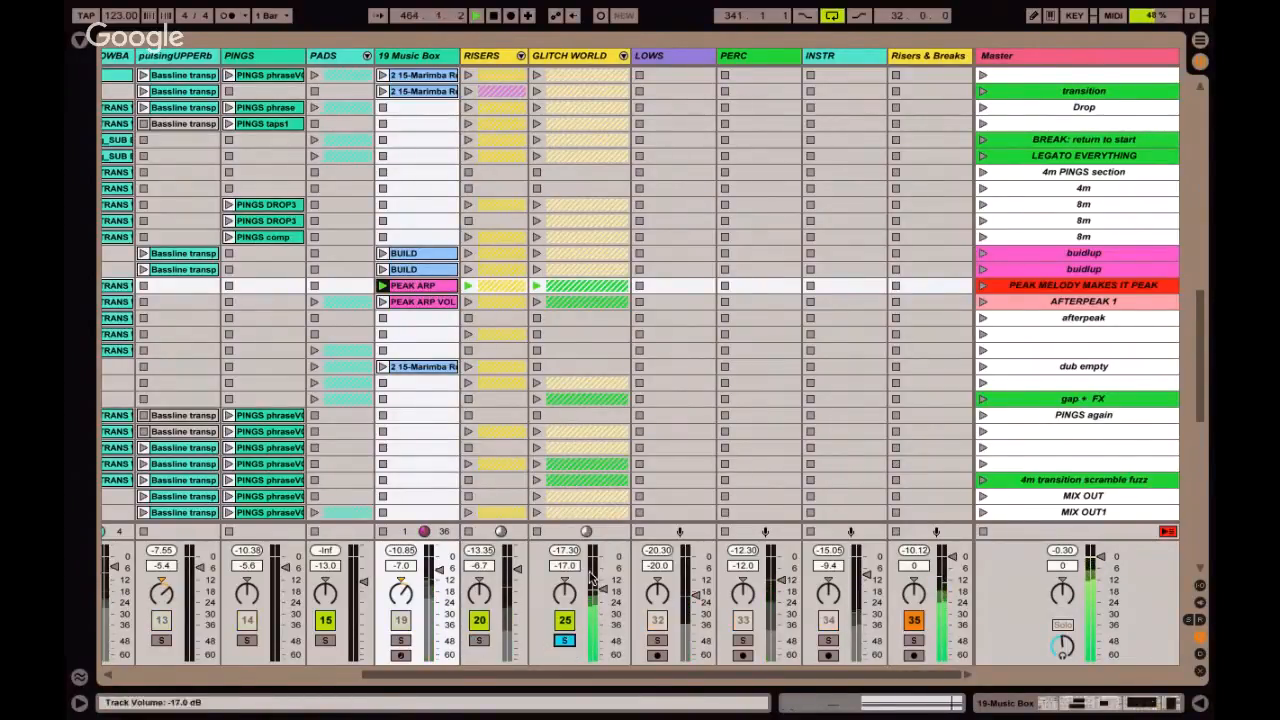
click(623, 55)
scroll(714, 326, right, 5)
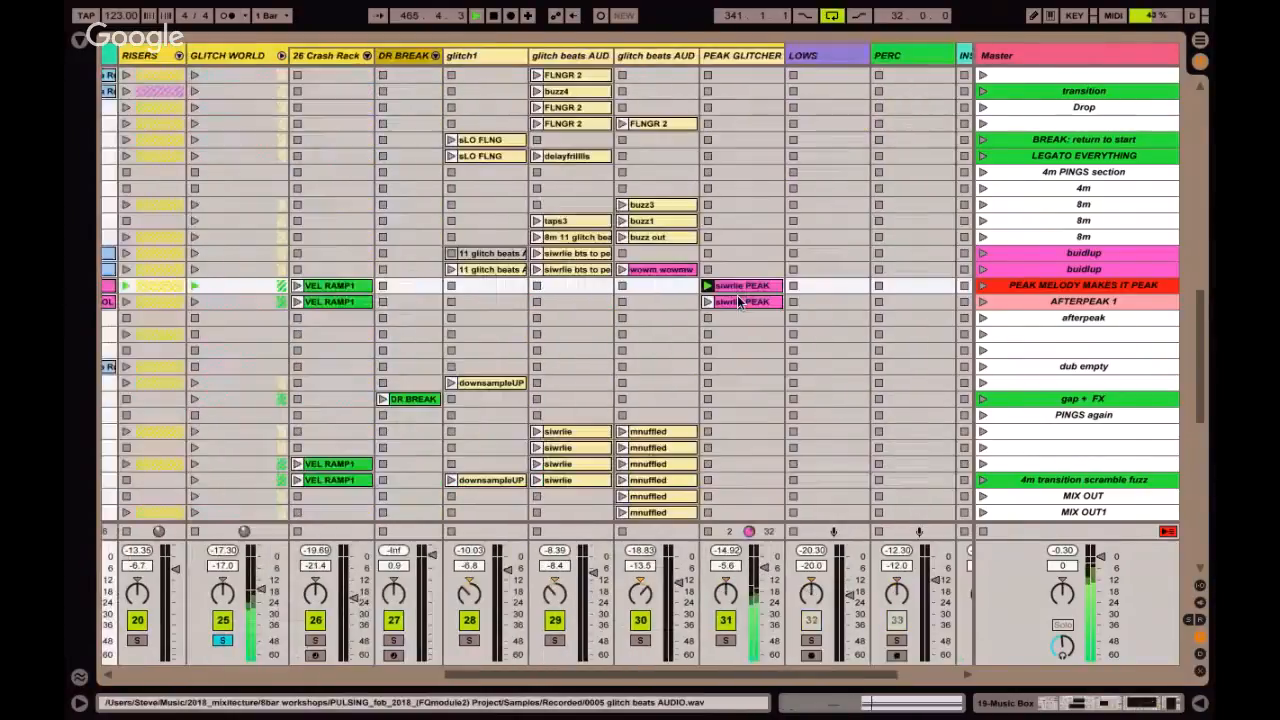
click(739, 291)
scroll(700, 340, left, 5)
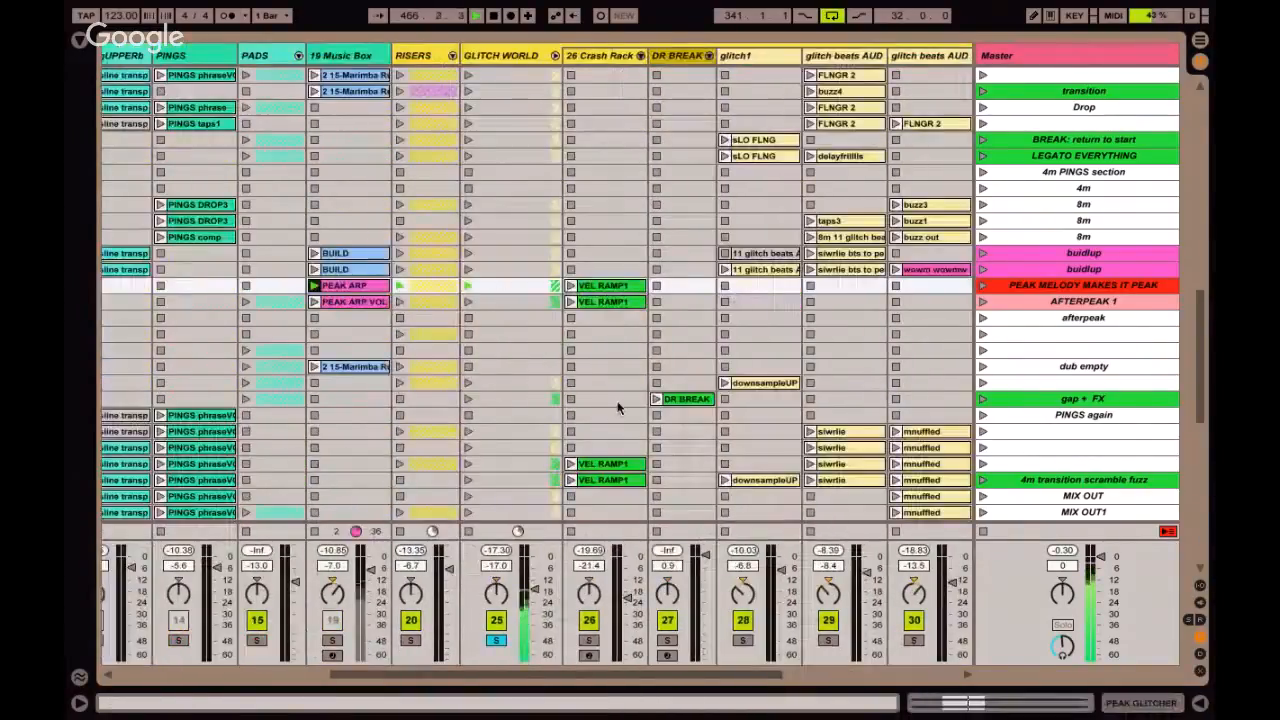
click(495, 640)
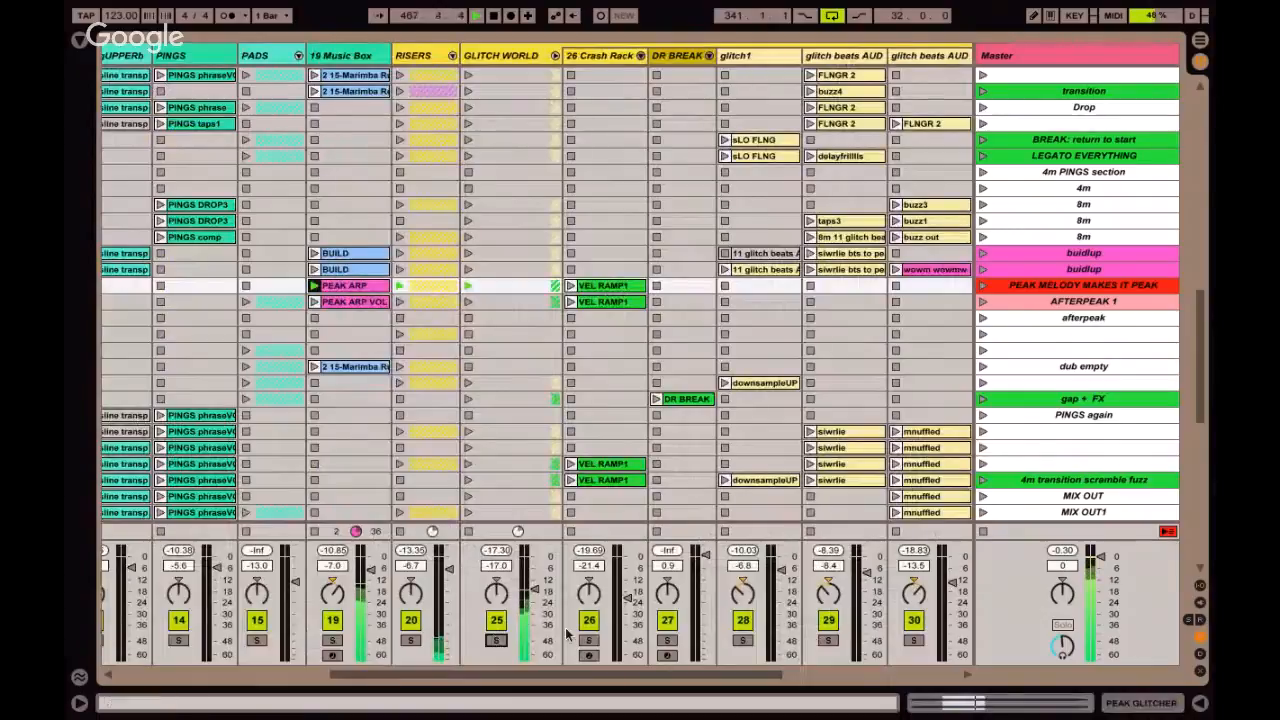
Select the peak's VEL RAMP1 clip in the 26 Crash Rack track, and launch the AFTERPEAK 1 scene.
click(604, 285)
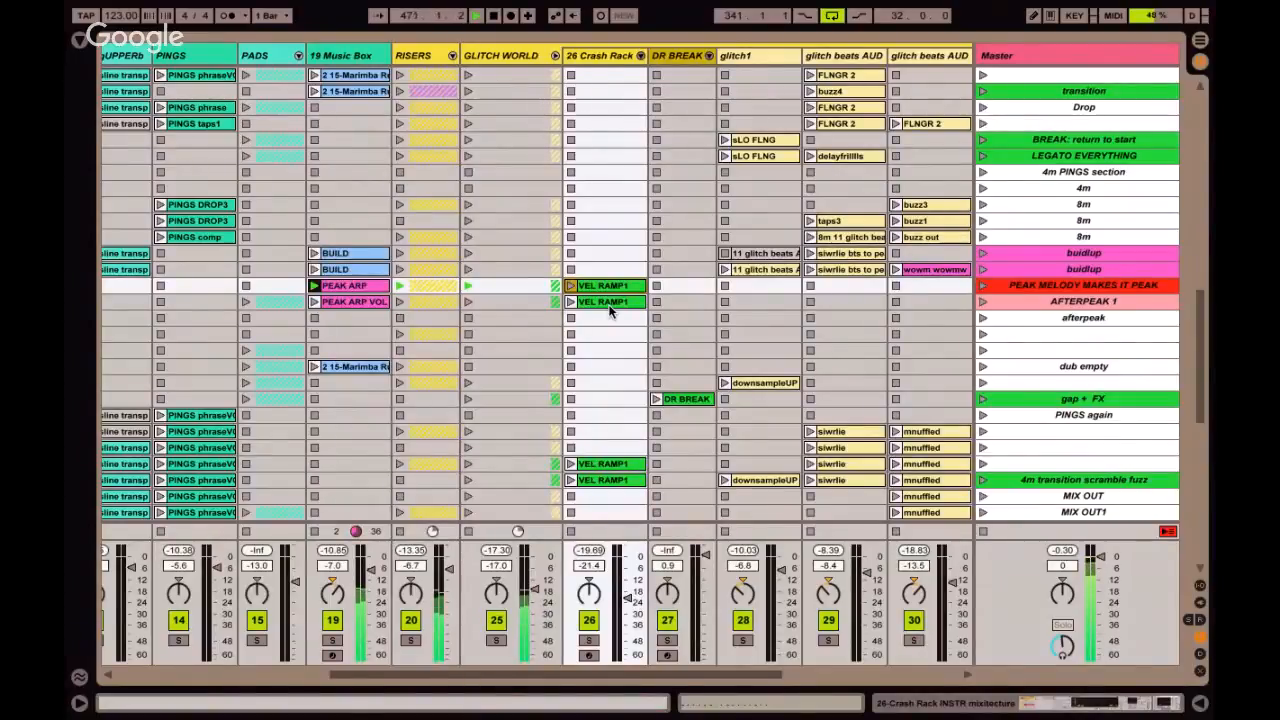
key(Down)
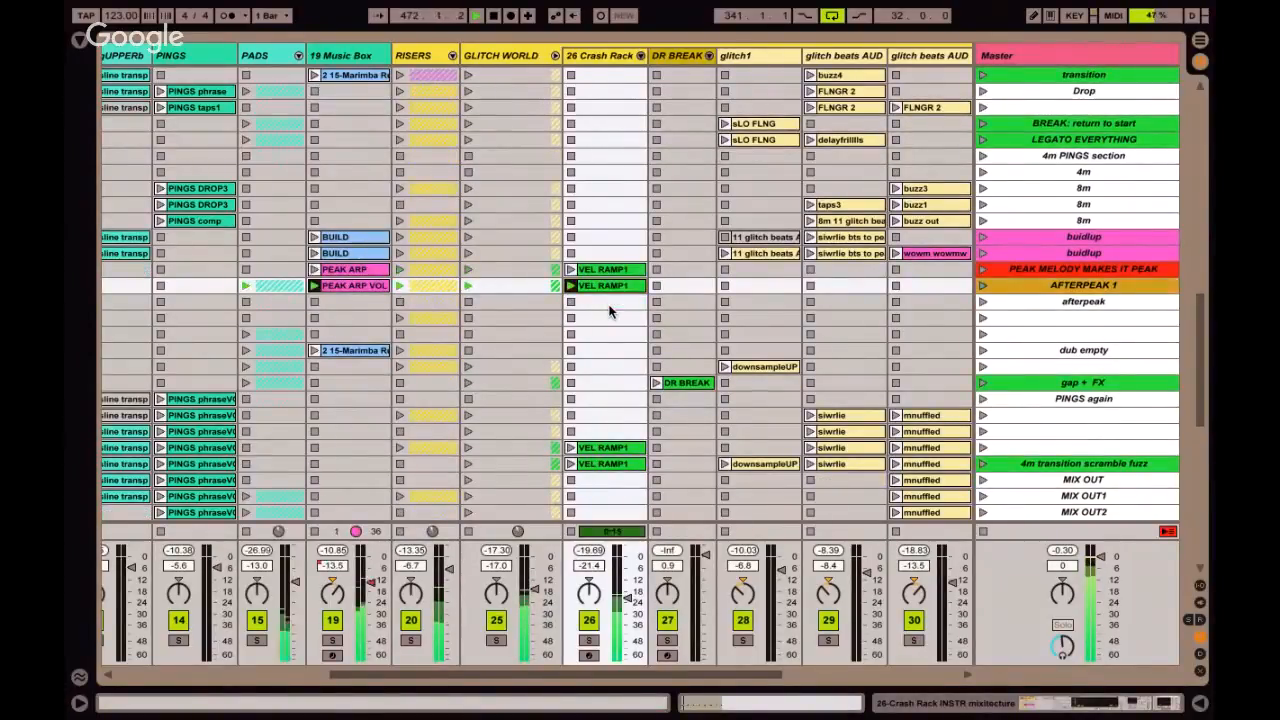
Open the PEAK ARP VOL clip, show its Track Volume envelope, and briefly solo 19 Music Box to hear the fade.
click(360, 287)
double_click(360, 287)
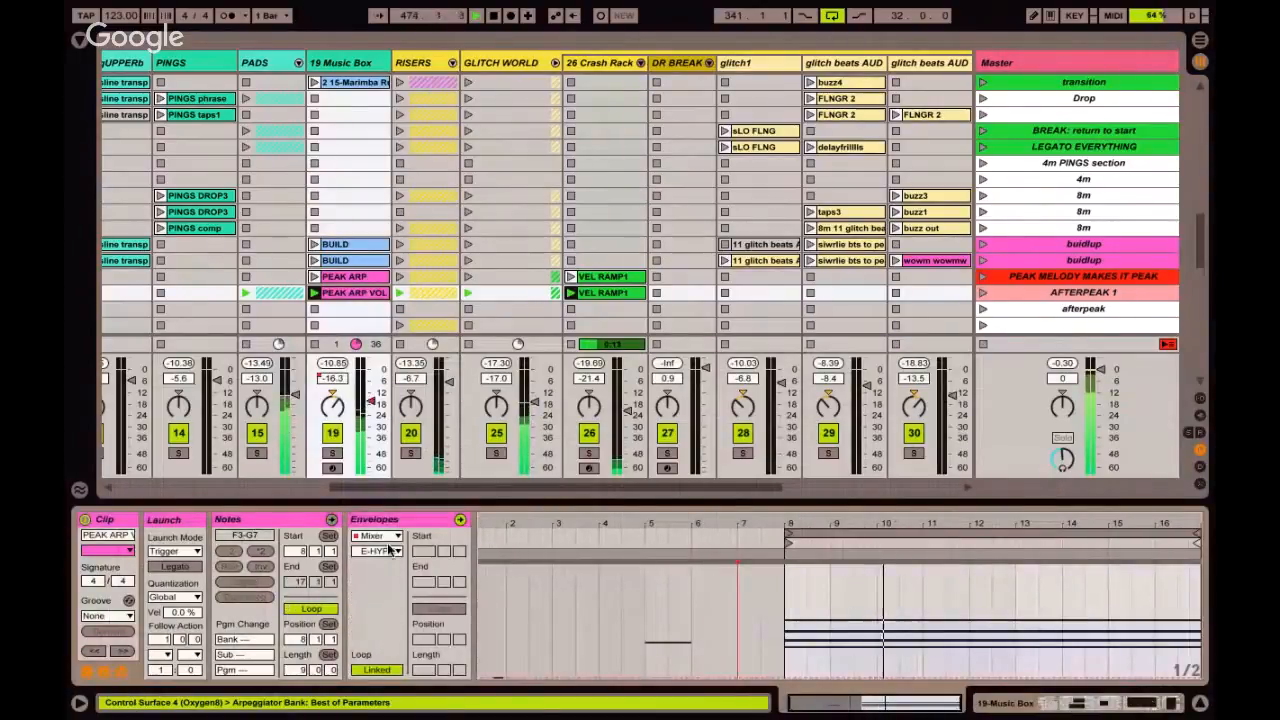
click(376, 551)
click(390, 575)
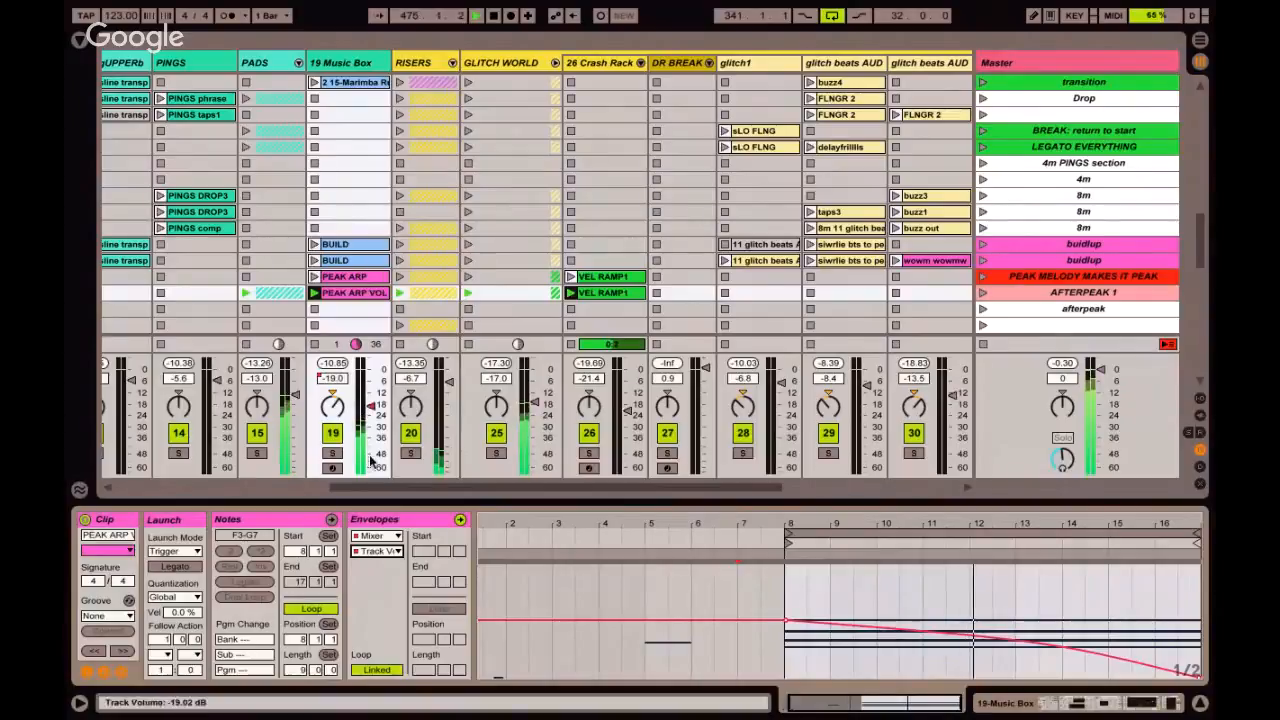
click(331, 453)
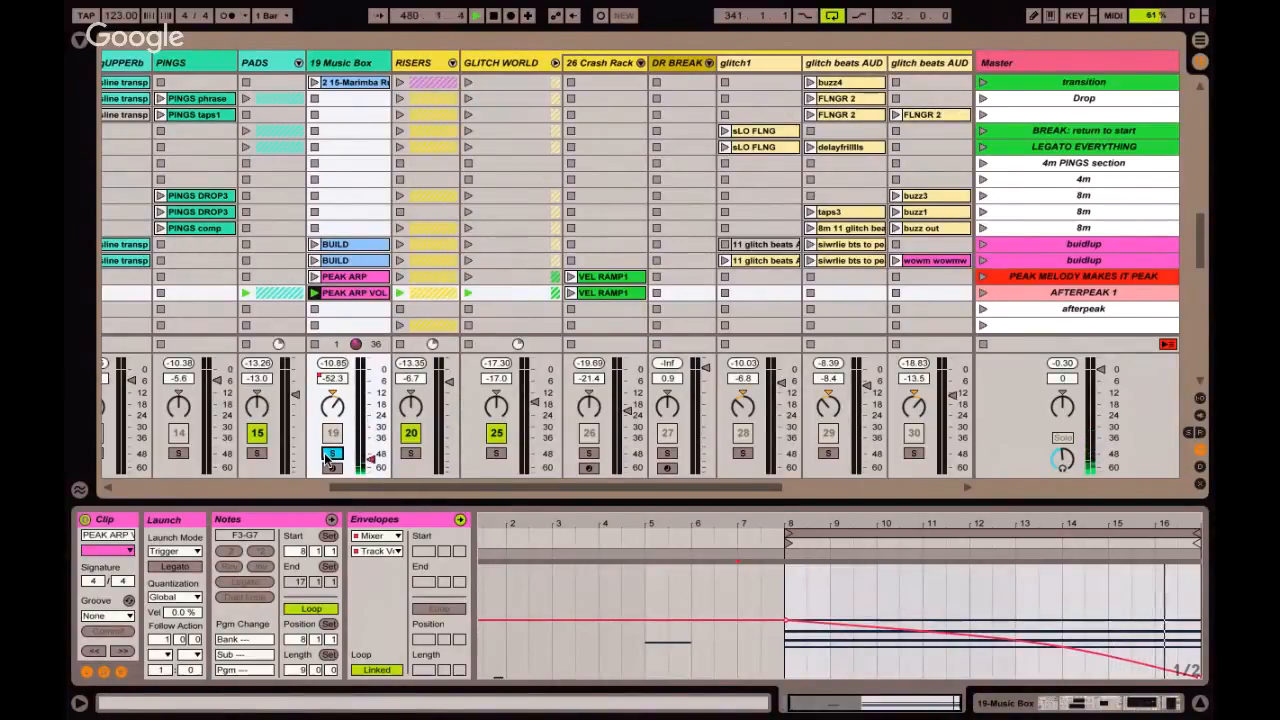
click(330, 455)
Inspect the siwrlie PEAK clip of the AFTERPEAK 1 scene in the PEAK GLITCHER track.
scroll(352, 293, right, 5)
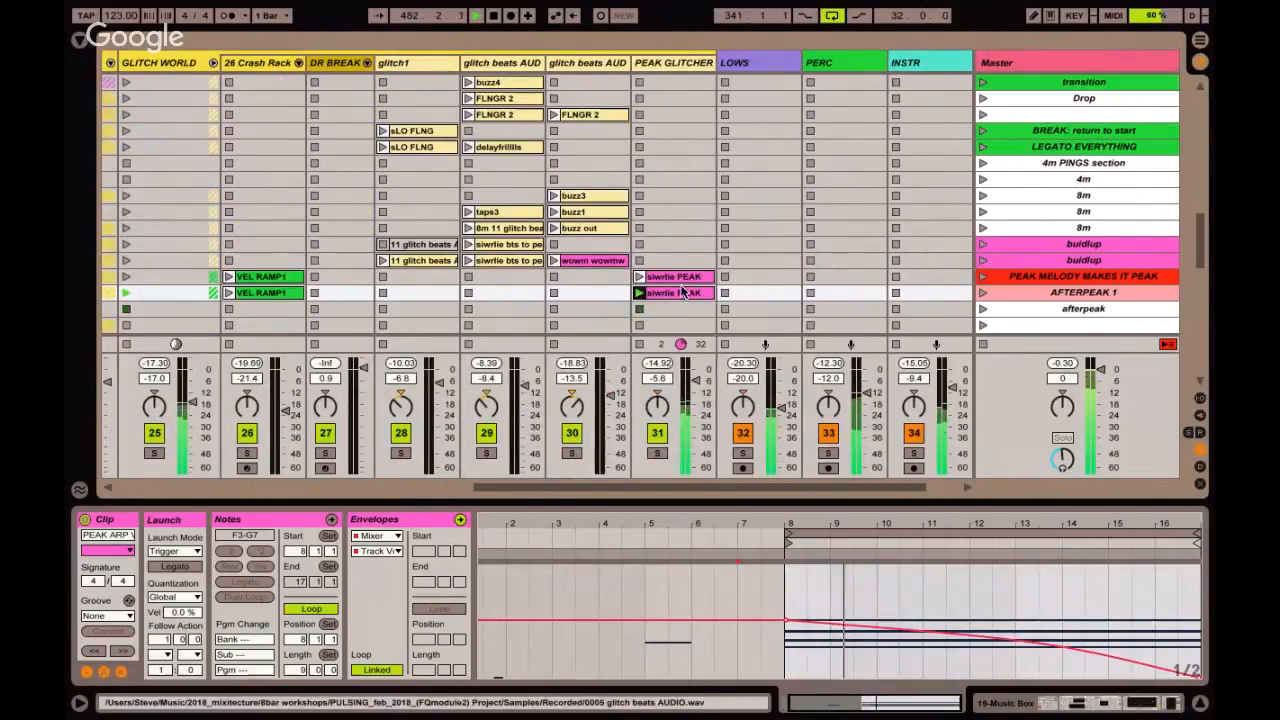
click(678, 293)
scroll(683, 293, left, 7)
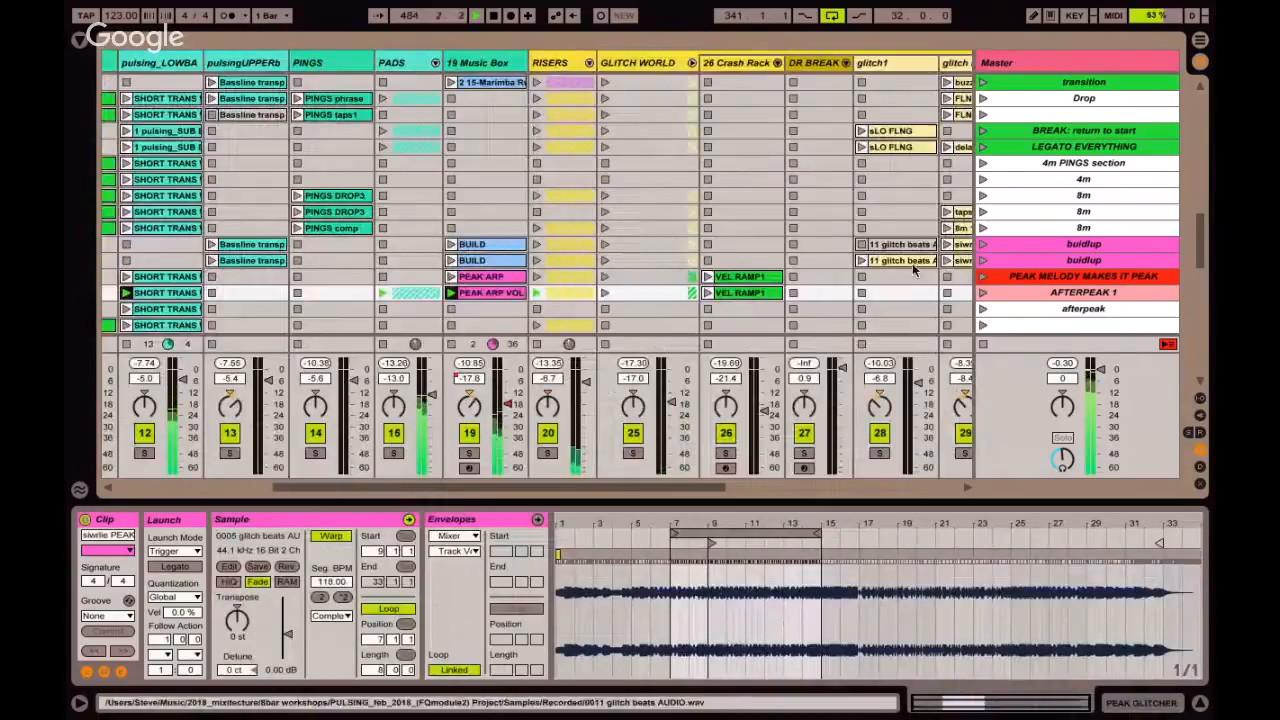
Hide the clip details, launch the afterpeak scene, and stop playback.
click(1032, 184)
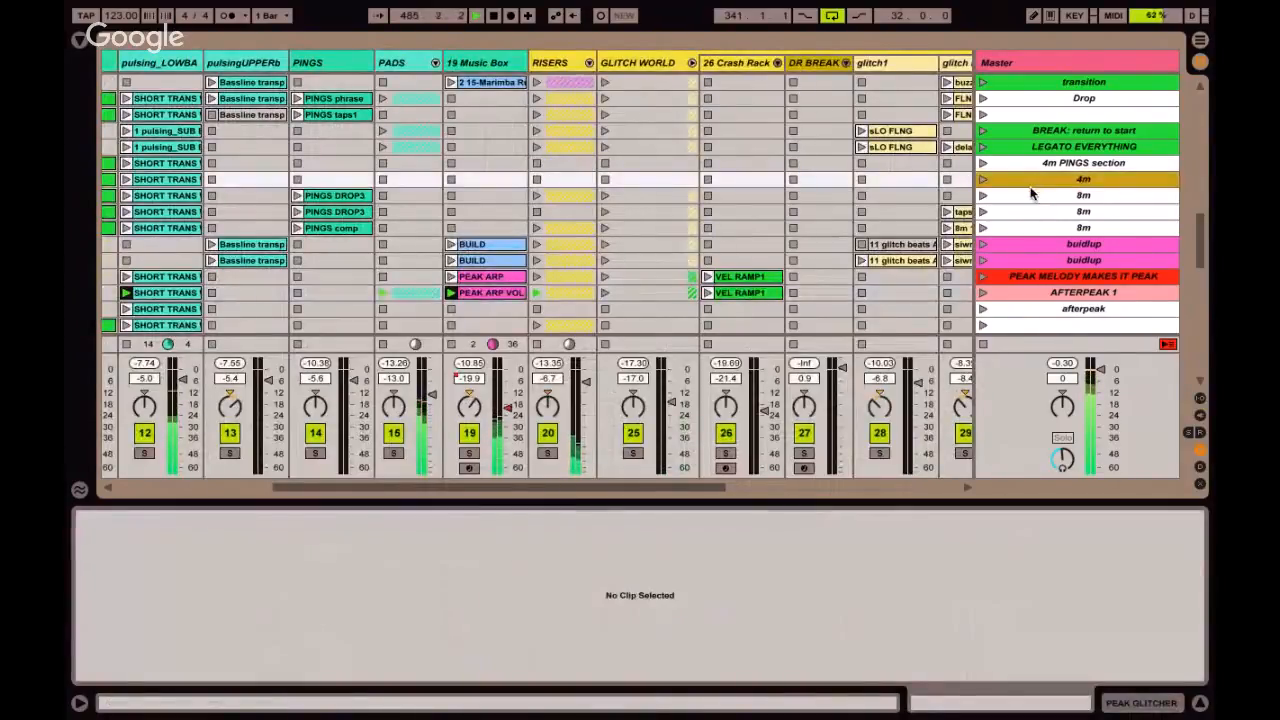
click(1029, 242)
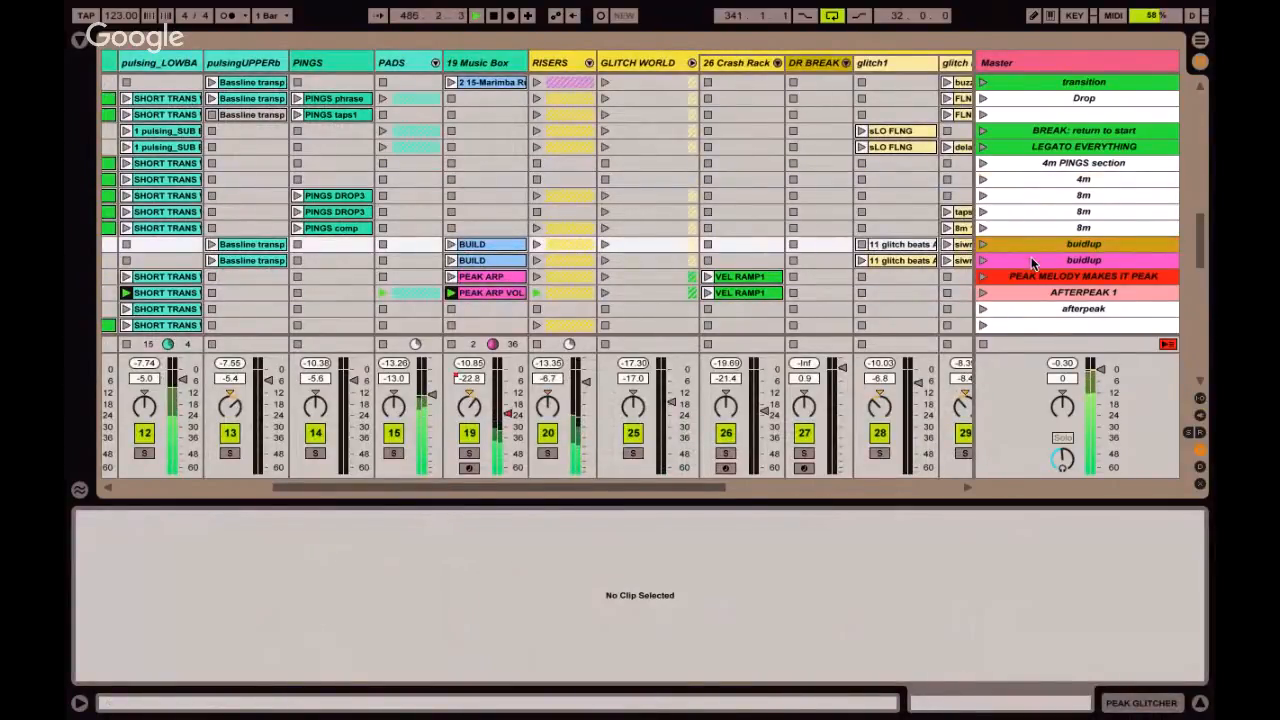
click(1029, 277)
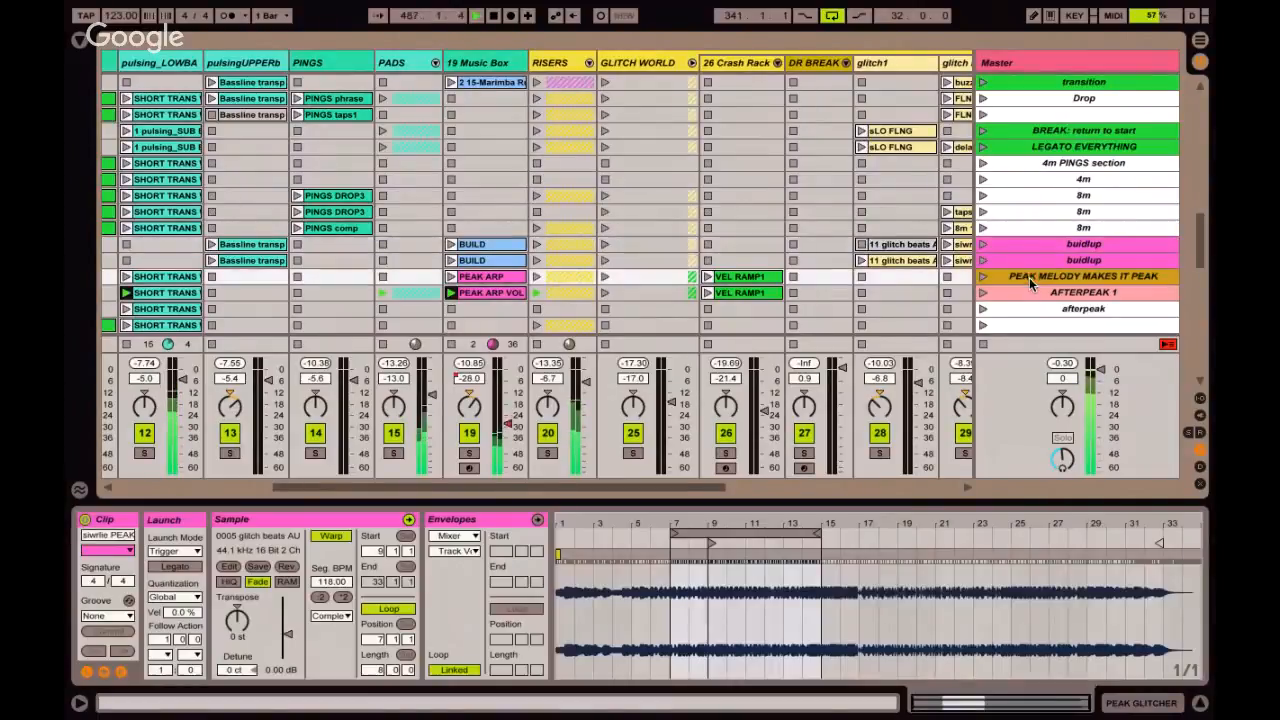
key(ctrl+alt+l)
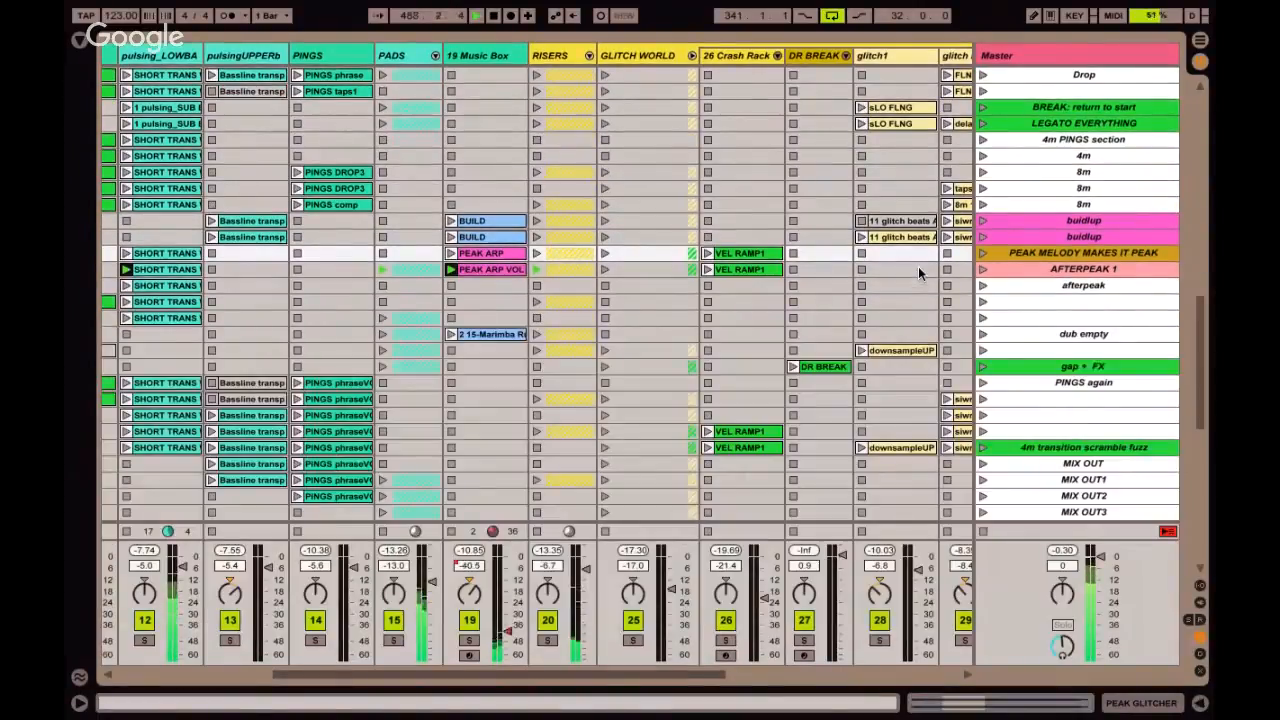
key(Down)
key(Down)
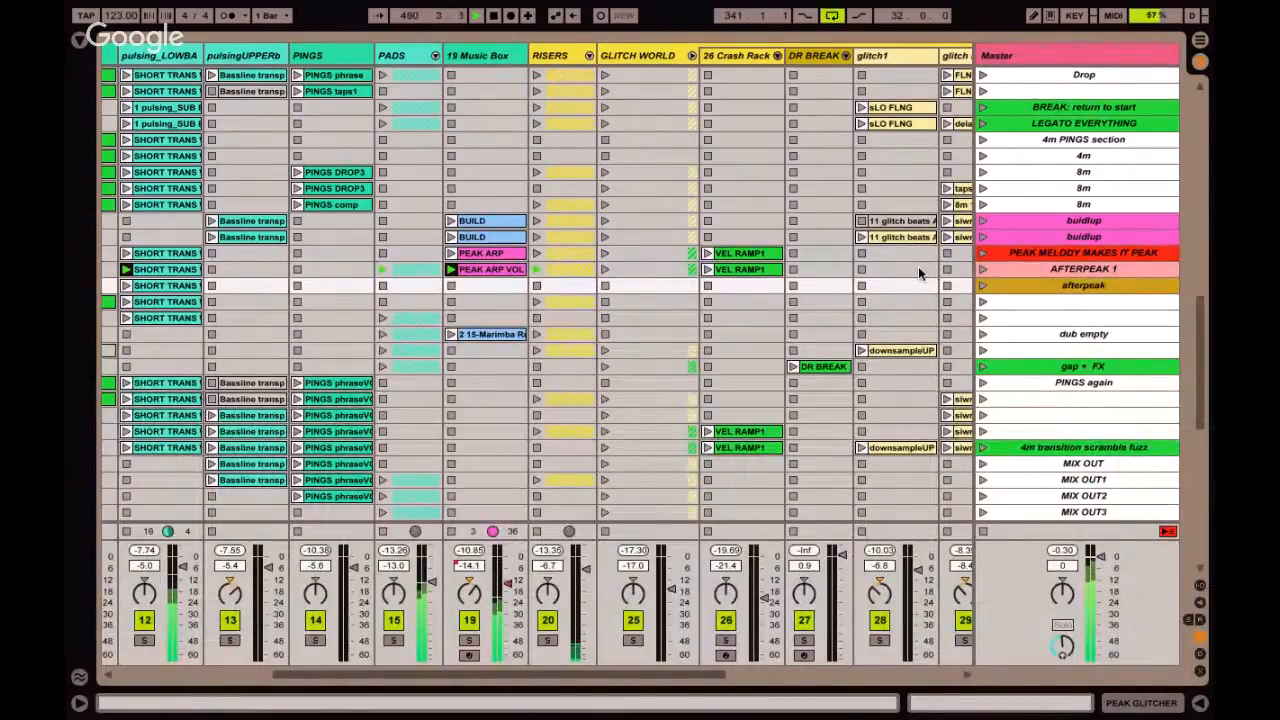
key(Return)
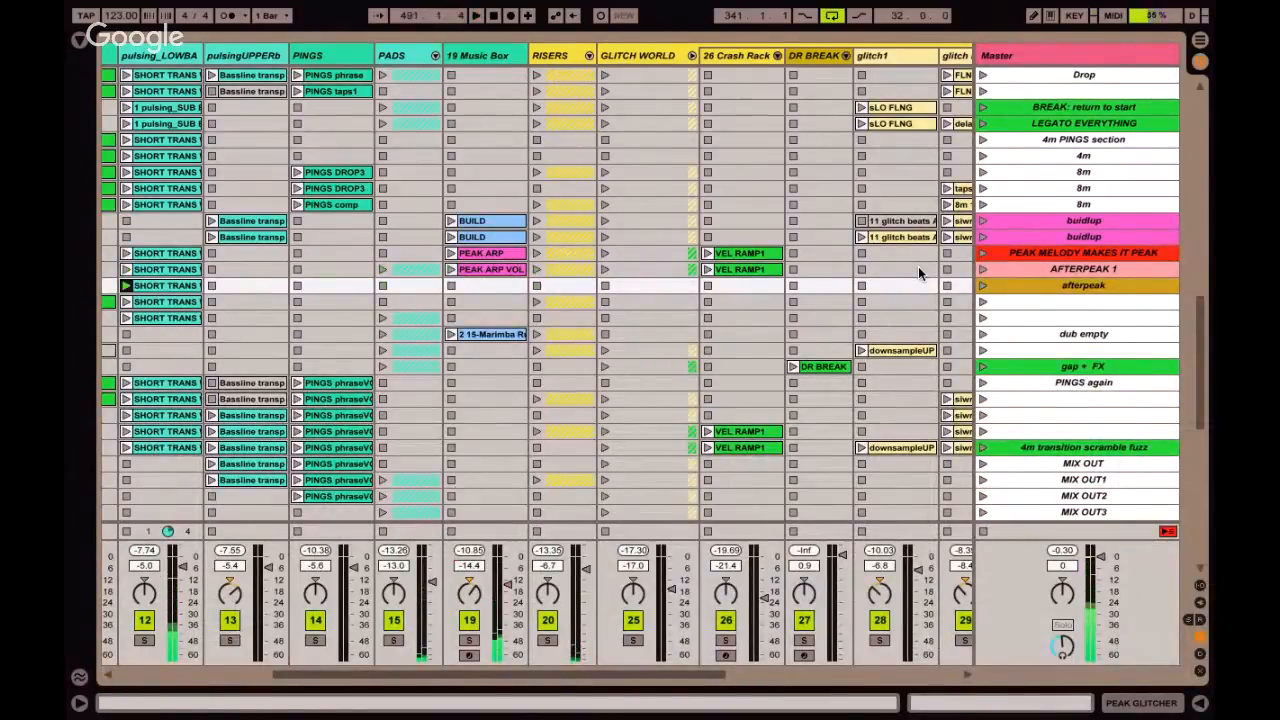
Name the third empty scene below END as DEMO ENDING and color it purple.
scroll(918, 266, down, 3)
scroll(918, 266, left, 2)
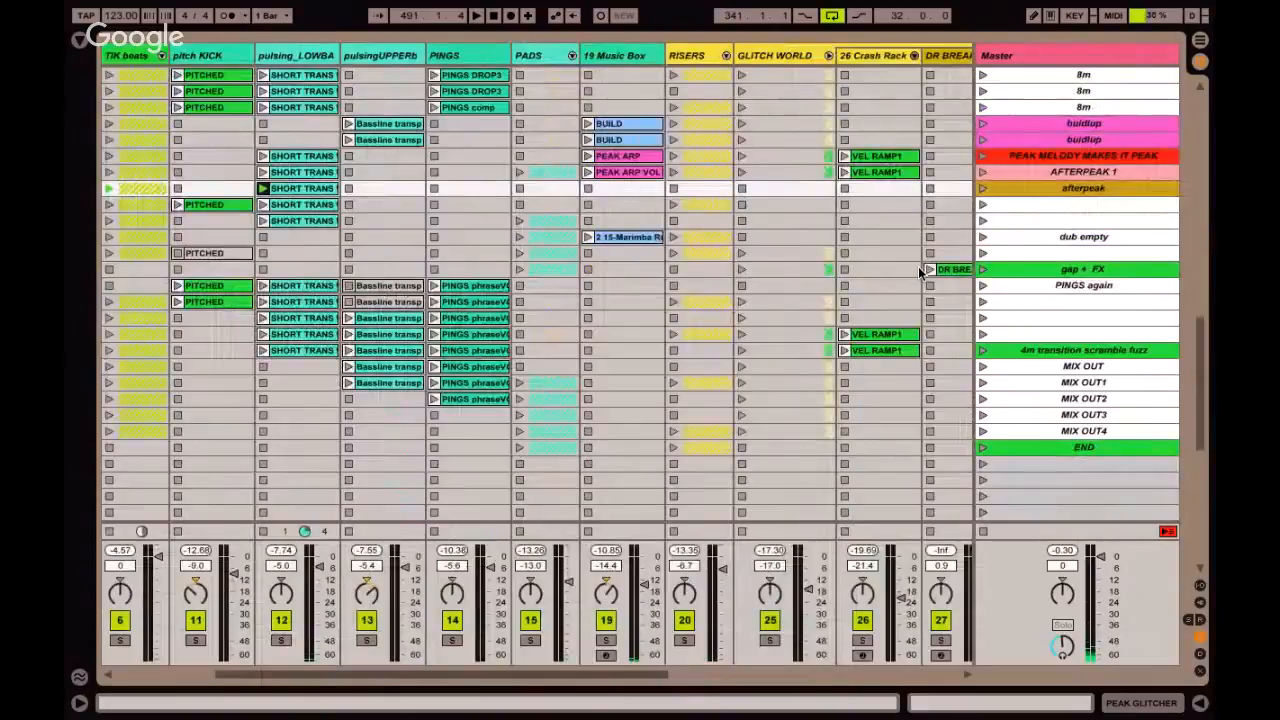
scroll(918, 266, down, 1)
click(1024, 337)
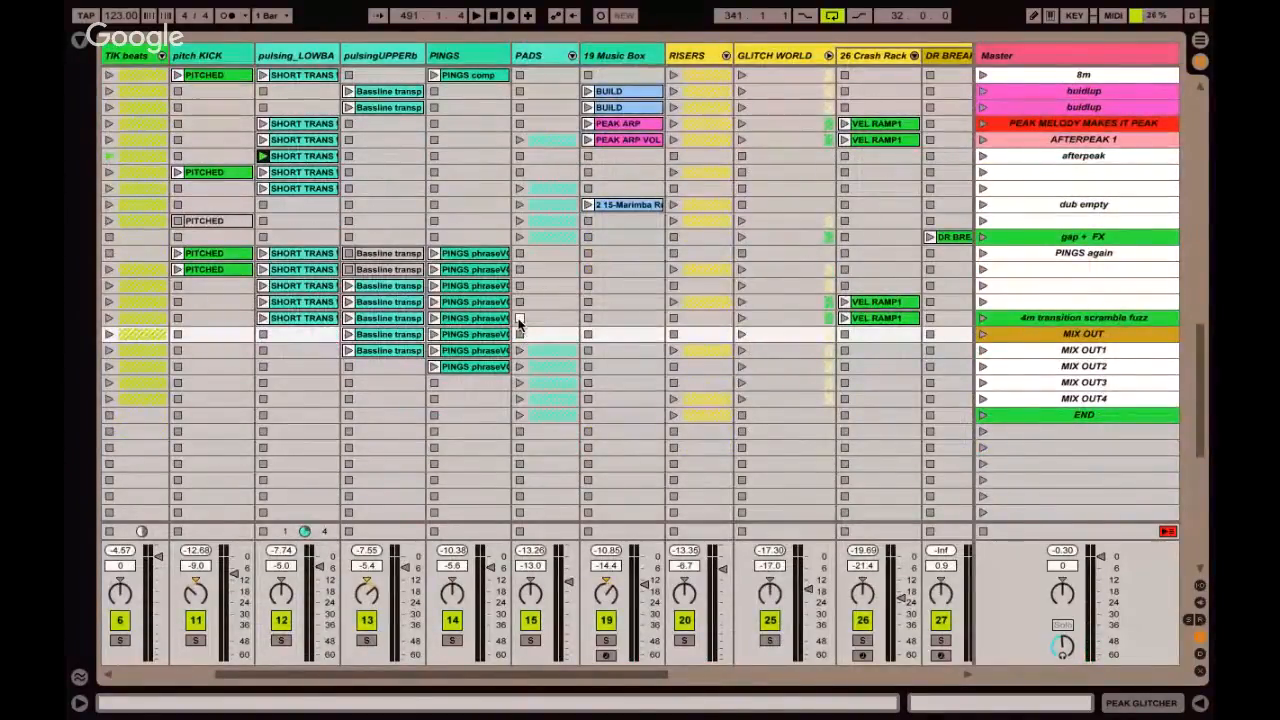
scroll(519, 323, down, 2)
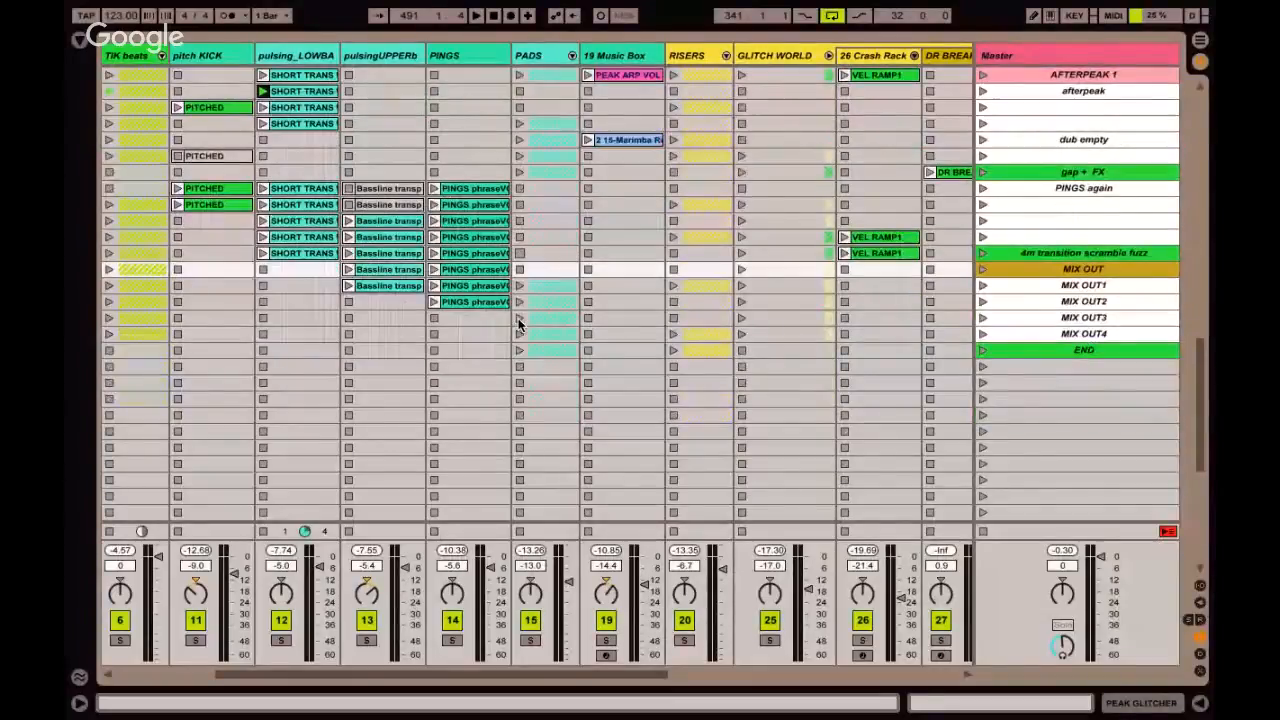
click(1088, 398)
key(ctrl+r)
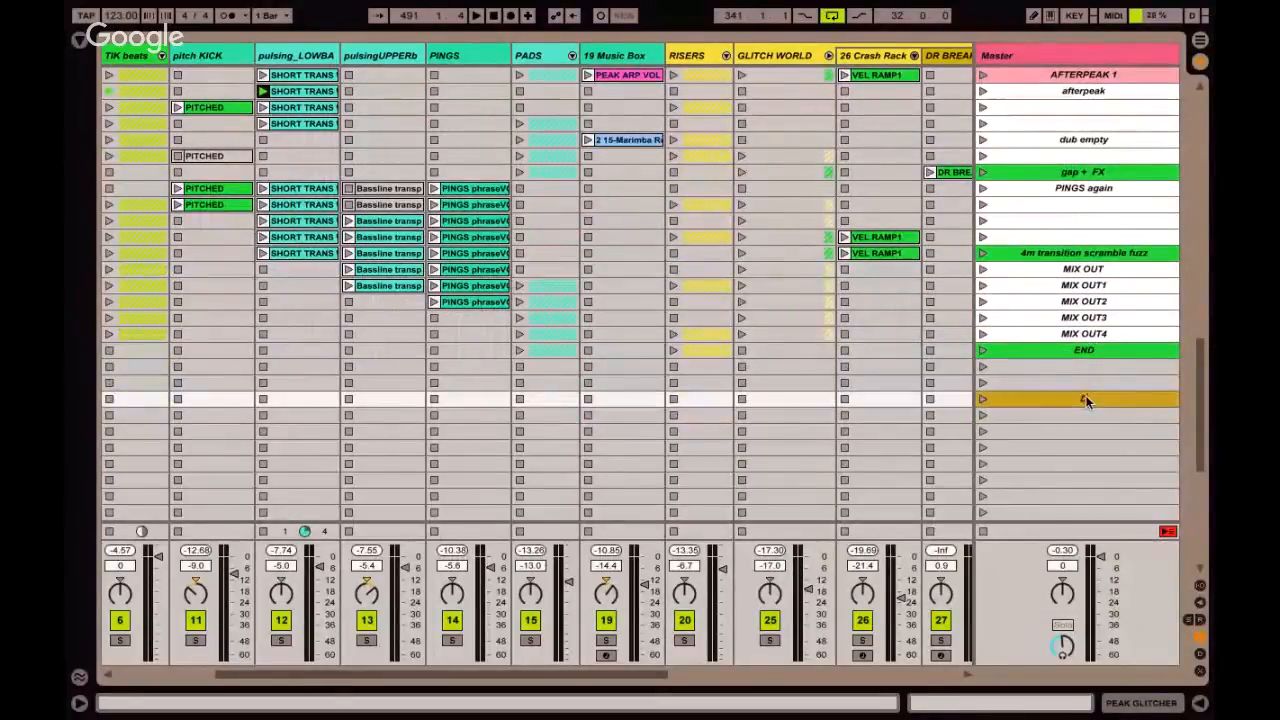
text(DEMO ENDING)
key(Return)
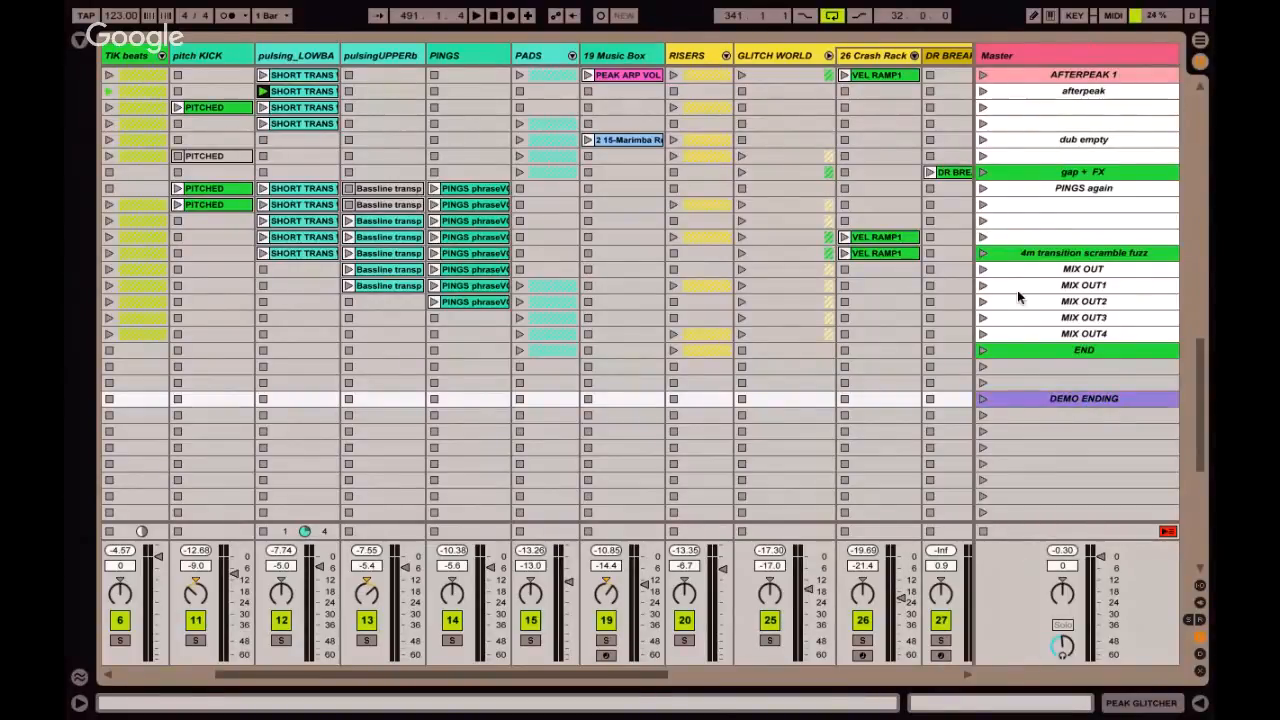
Relaunch the afterpeak scene, and capture its playing clips into a new scene directly below DEMO ENDING.
scroll(1017, 290, up, 2)
click(983, 156)
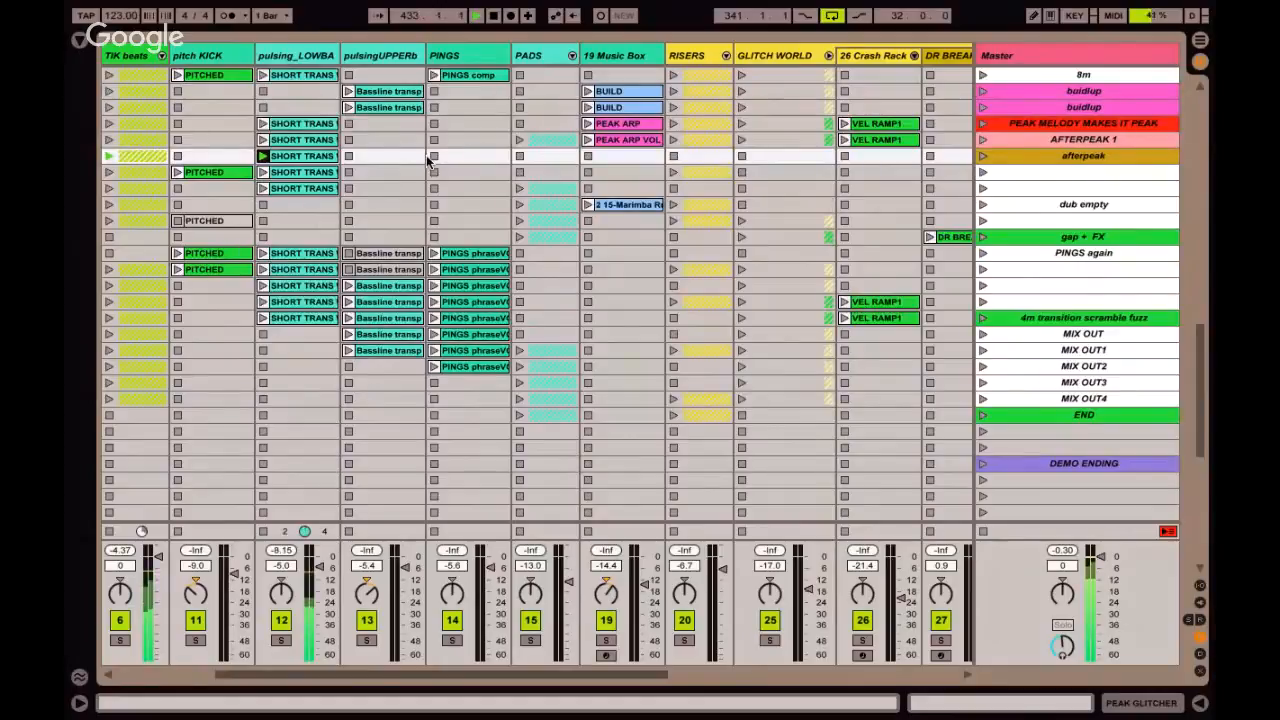
scroll(430, 160, left, 4)
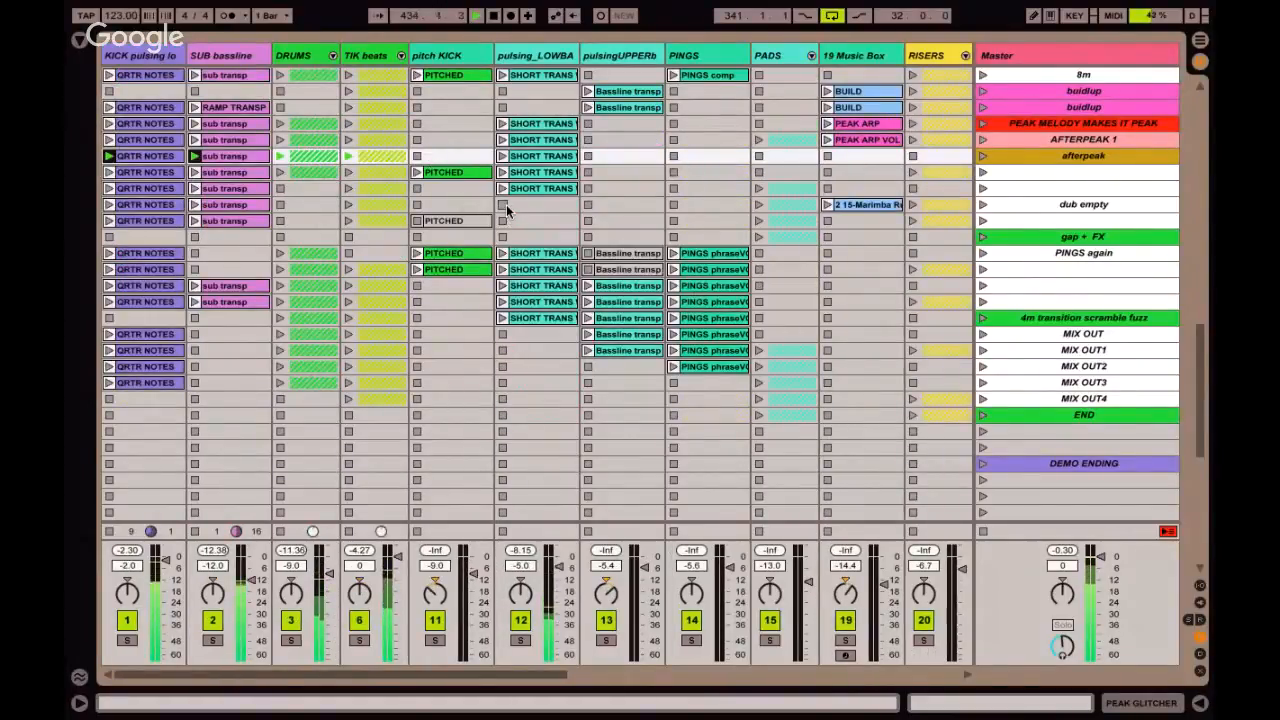
click(607, 464)
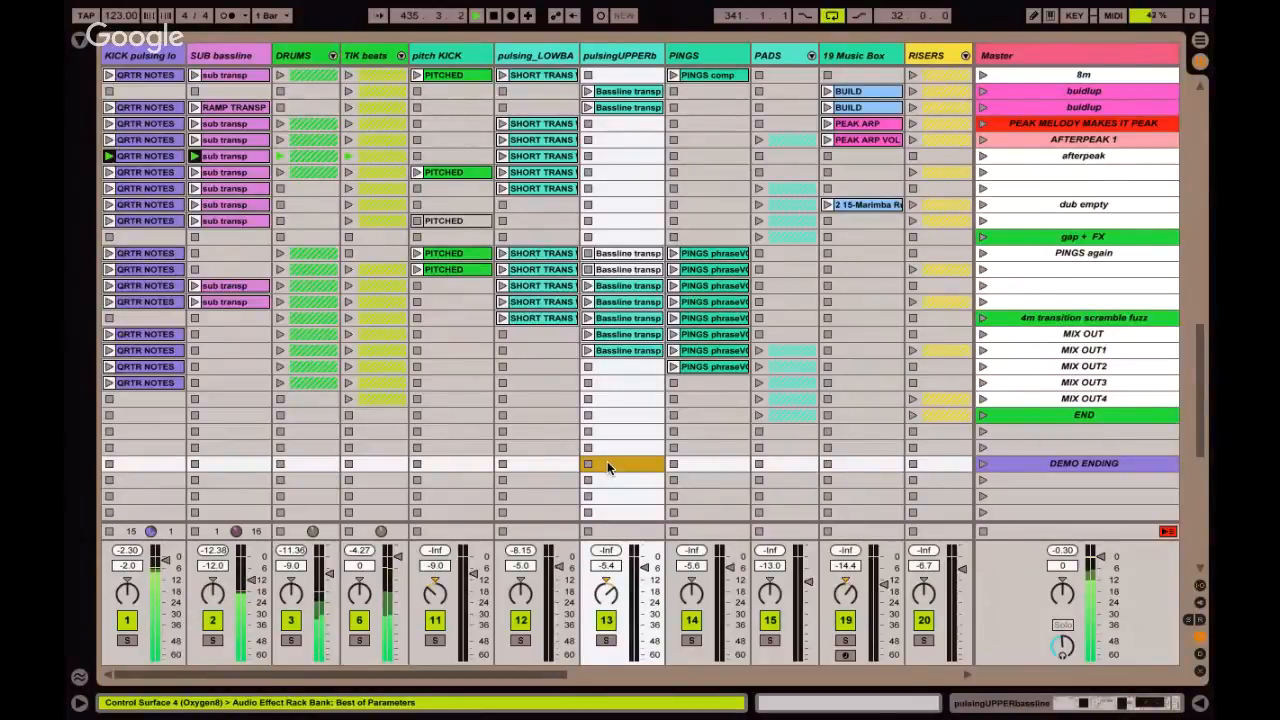
key(ctrl+shift+i)
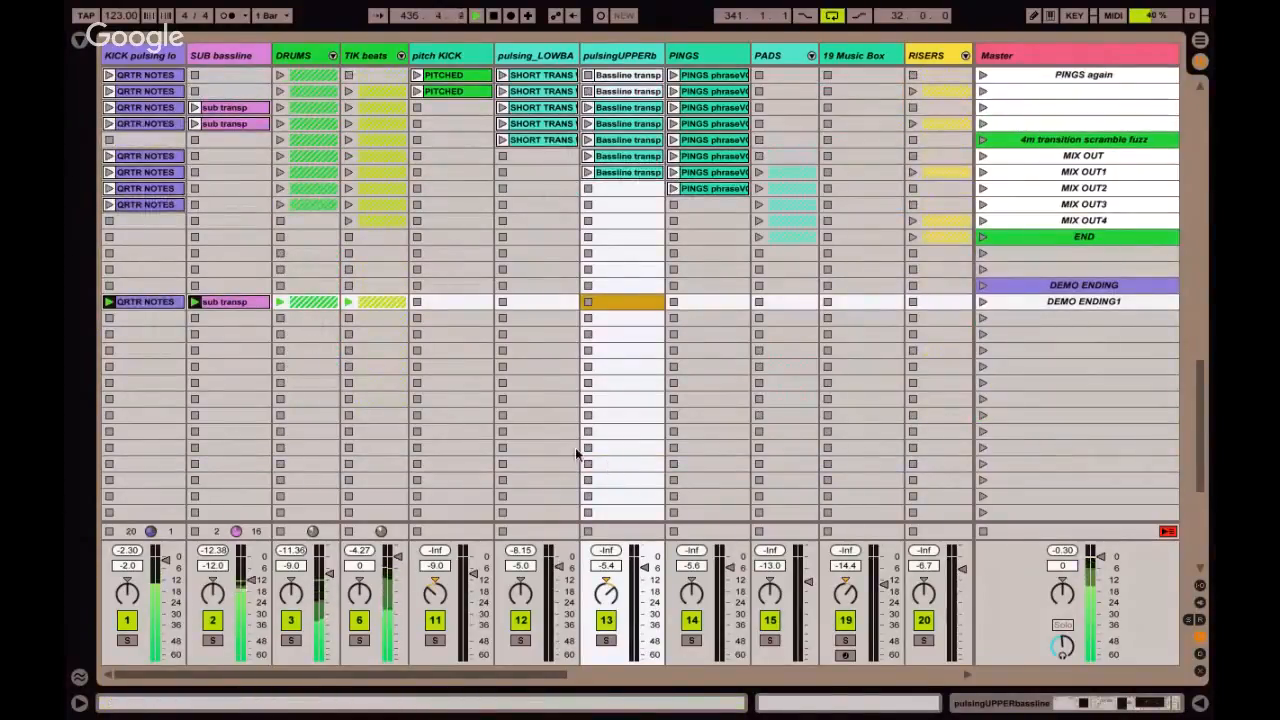
Unfold the RISERS group and launch its clips in the CAPTURE & INSERT demo7 scene over the playing demo ending.
click(151, 303)
click(375, 308)
scroll(375, 311, right, 5)
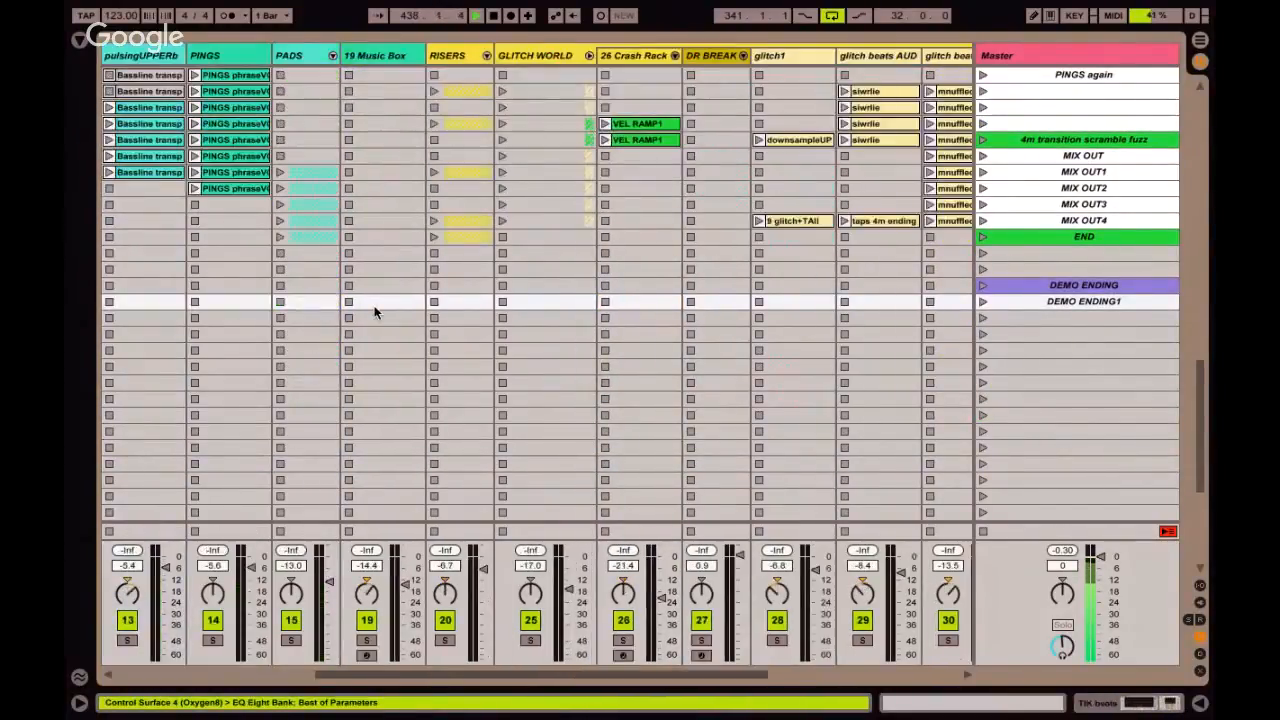
scroll(375, 311, left, 5)
scroll(677, 197, right, 4)
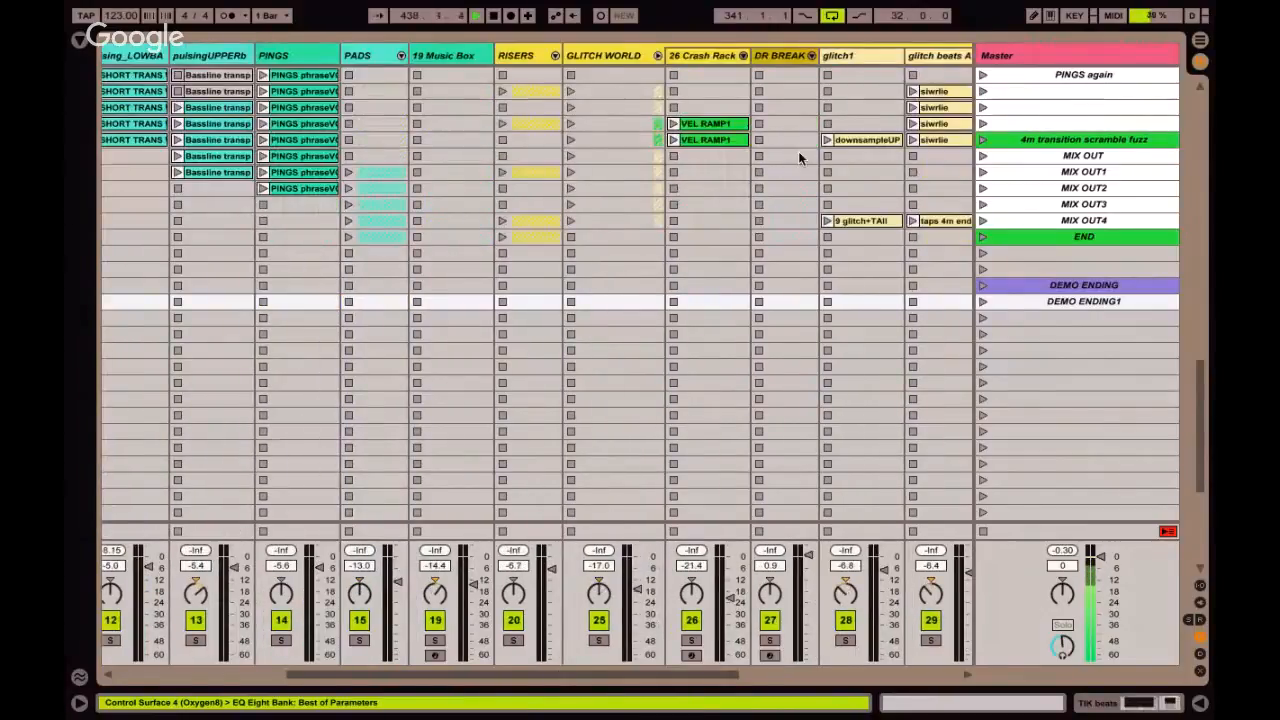
scroll(798, 151, up, 10)
scroll(798, 151, left, 4)
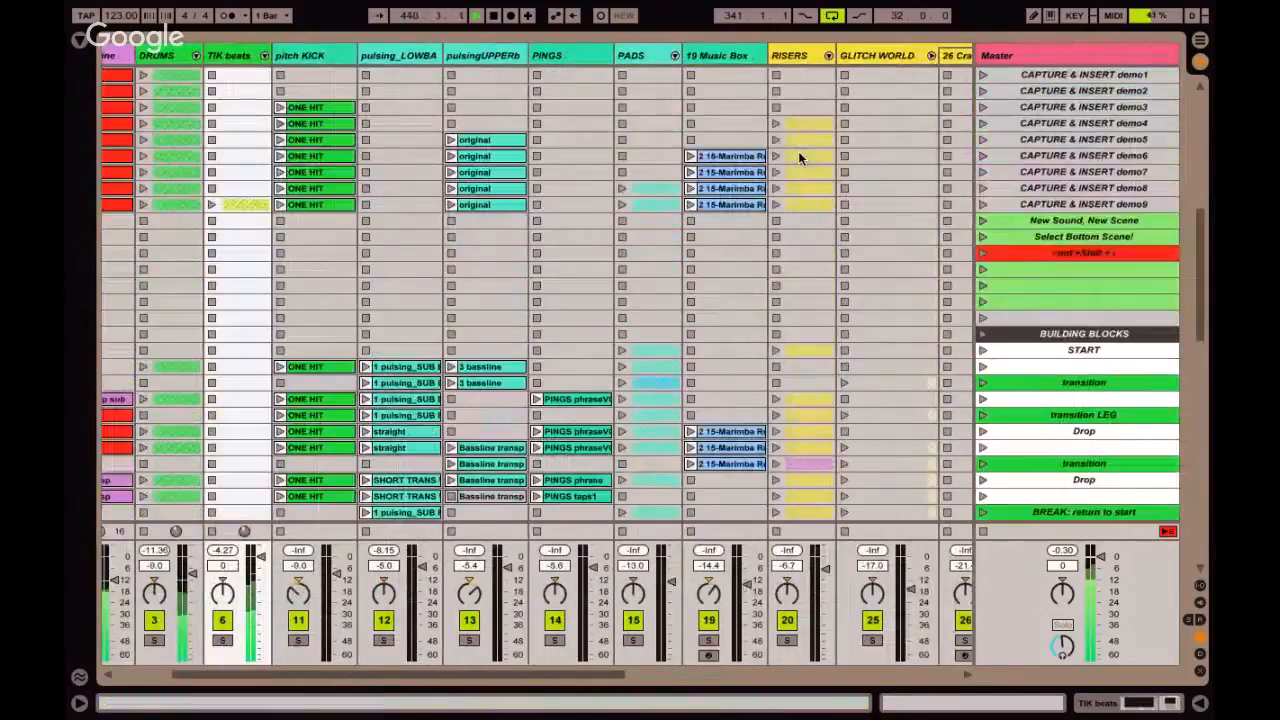
click(828, 55)
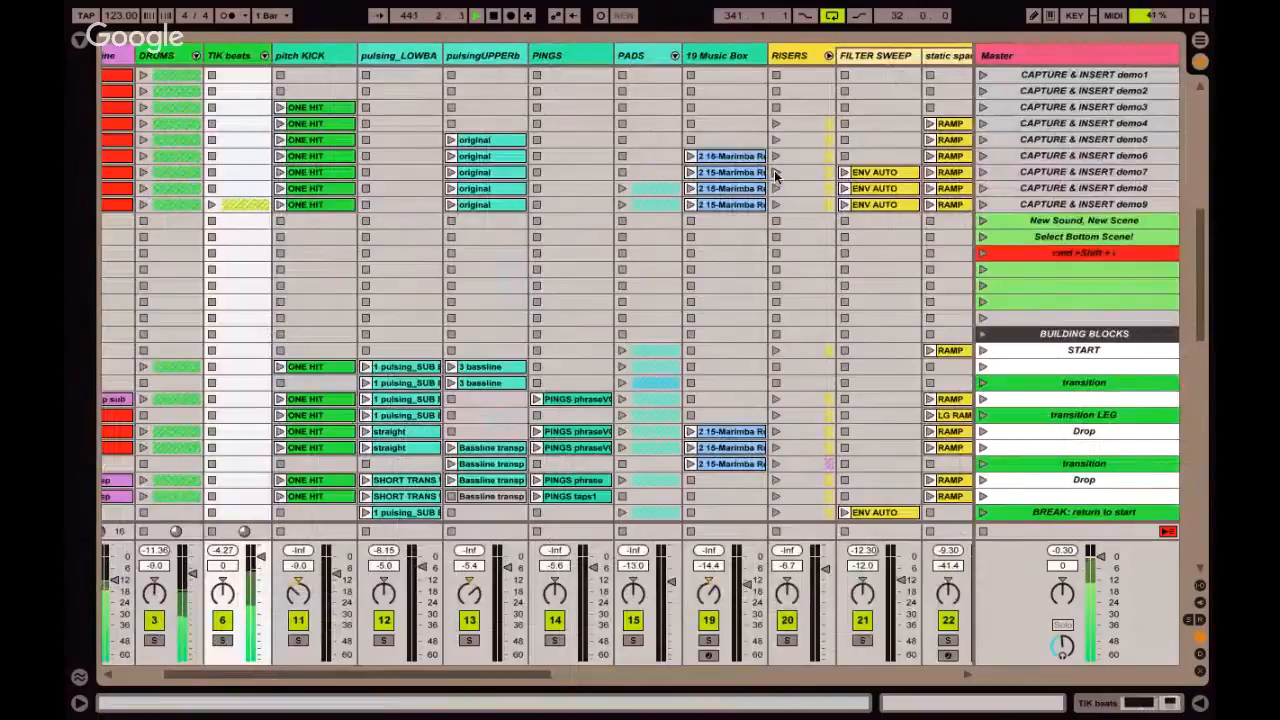
scroll(674, 206, down, 6)
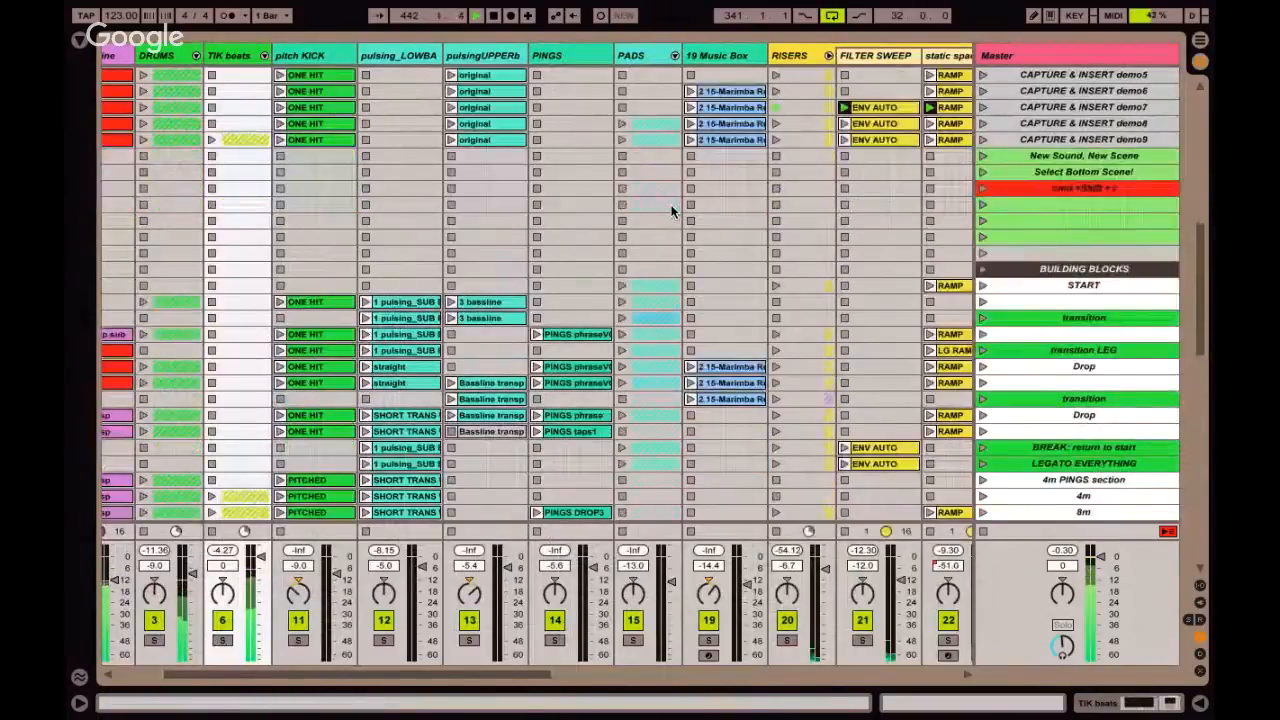
scroll(672, 210, down, 10)
scroll(672, 210, left, 5)
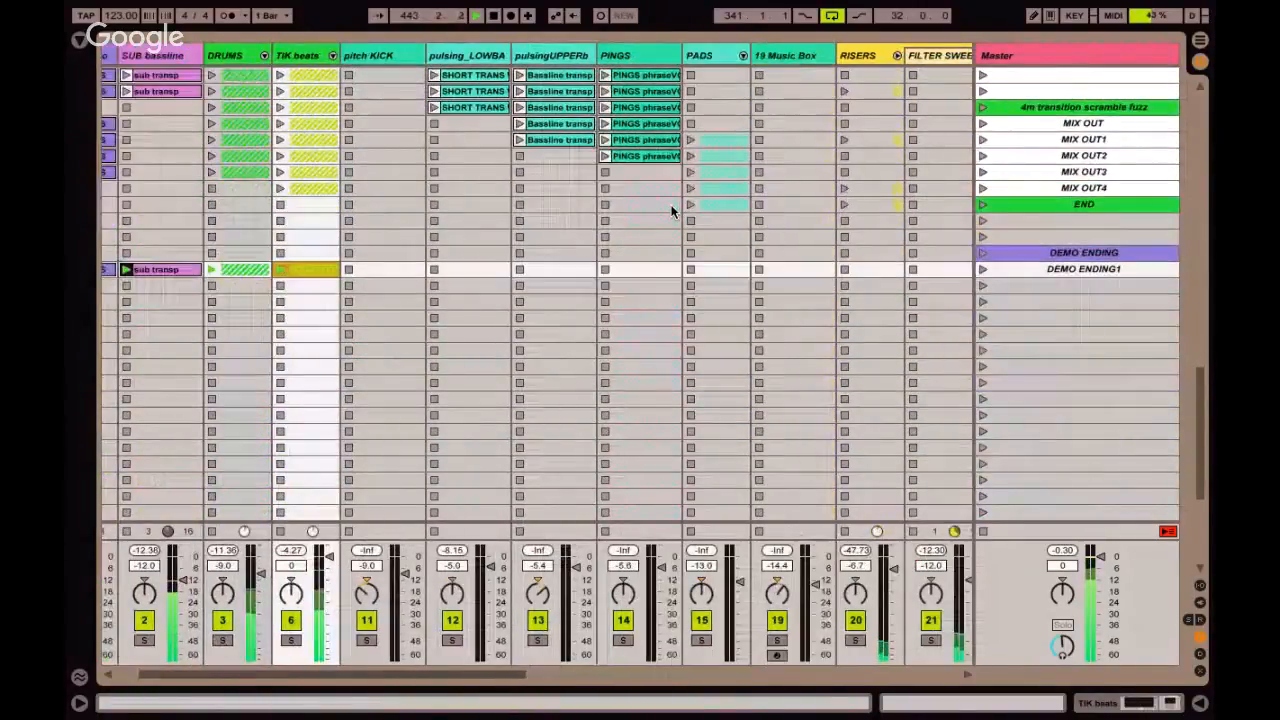
Unfold the TIK beats group and capture the playing clips into two new scenes, leaving the 001(a) and 003(b) Zenhiser clips out of the second.
scroll(672, 210, up, 3)
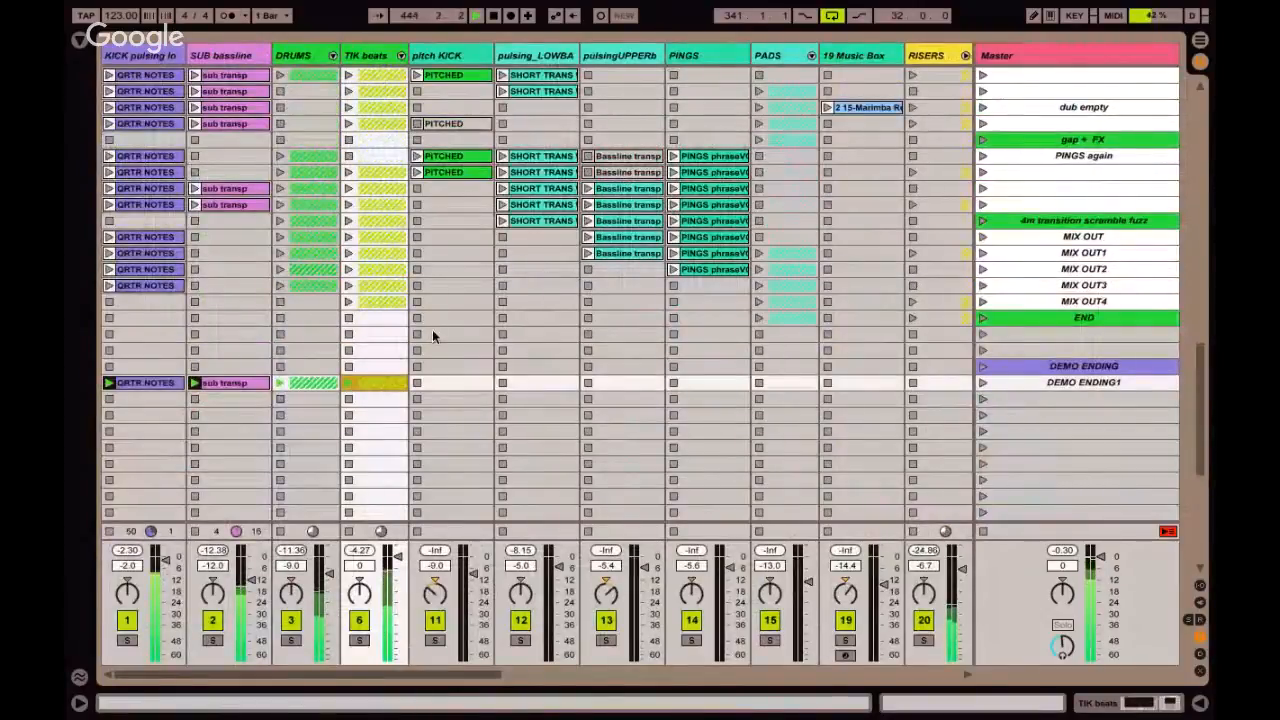
click(401, 55)
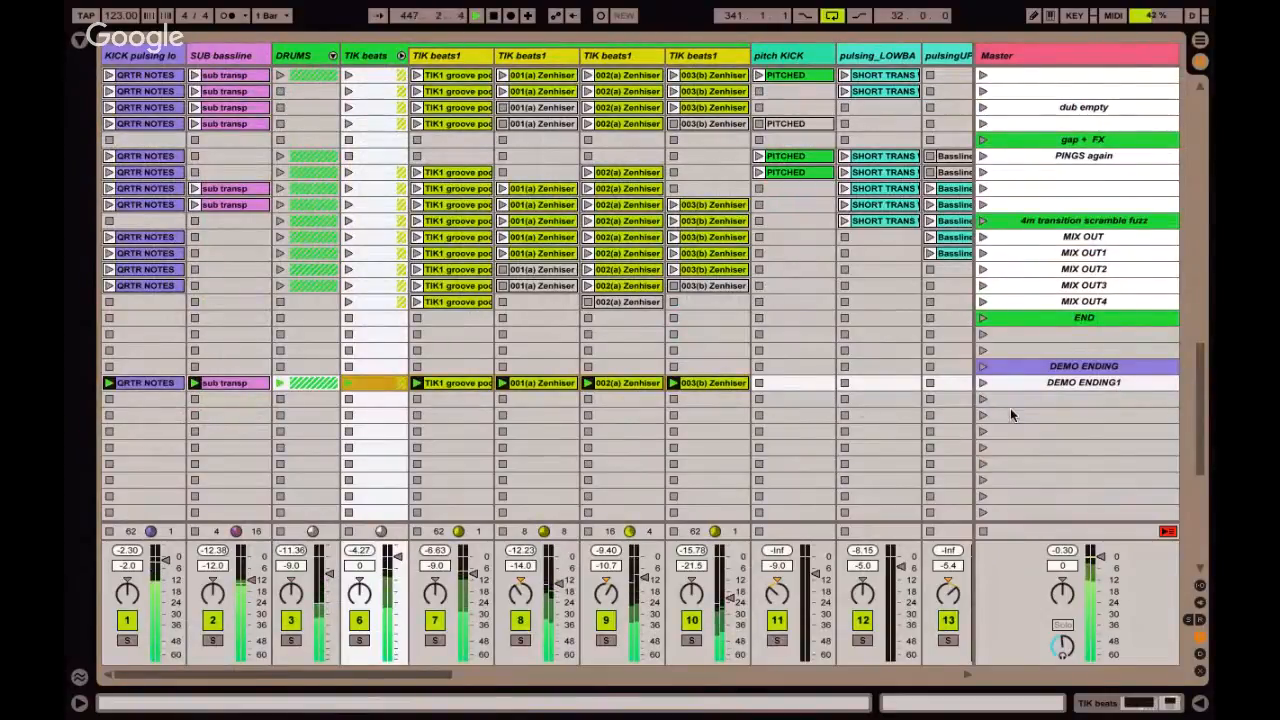
key(ctrl+d)
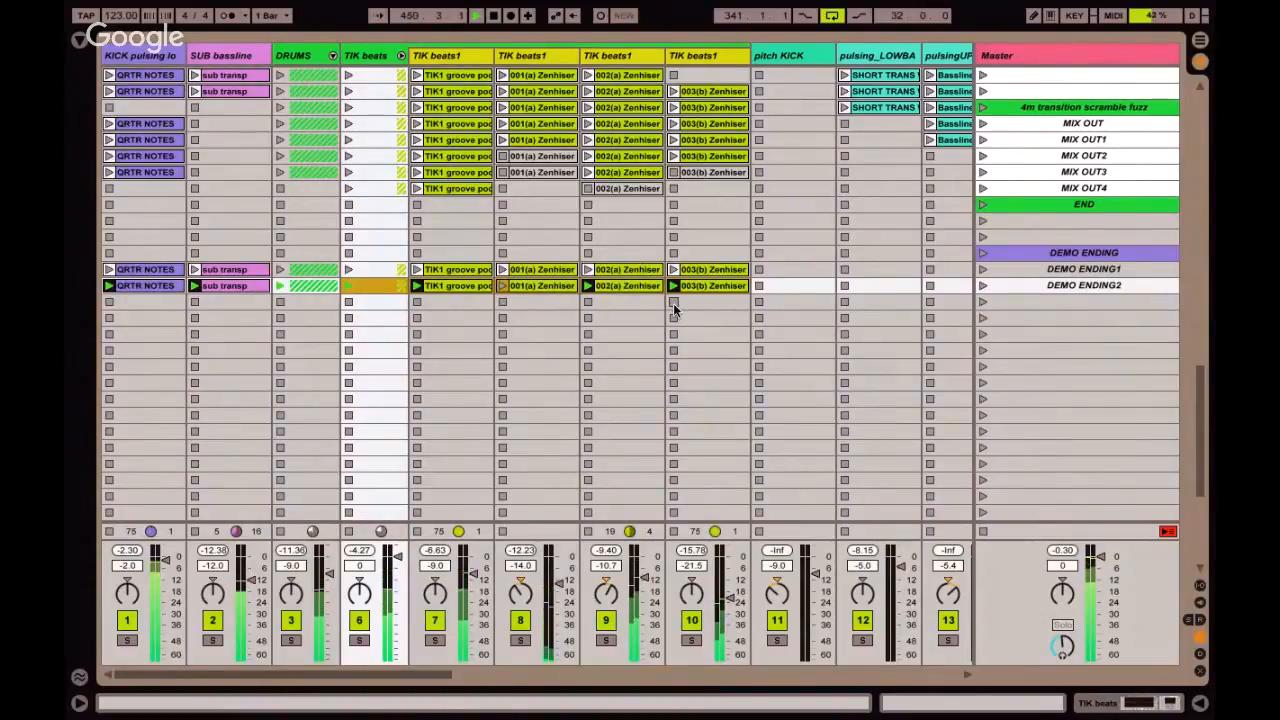
click(516, 316)
click(1015, 286)
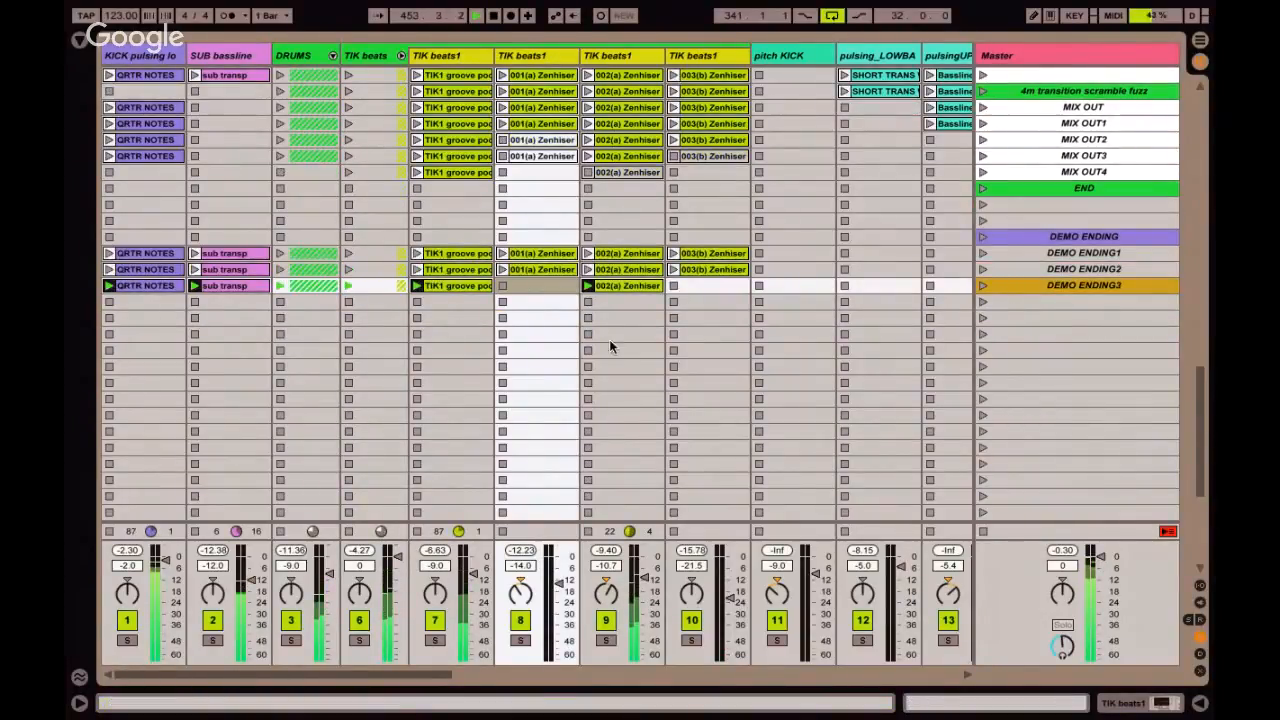
Capture one new scene without the 002(a) Zenhiser and pitchy dropper clips, and another that also omits the QRTR NOTES kick.
click(333, 55)
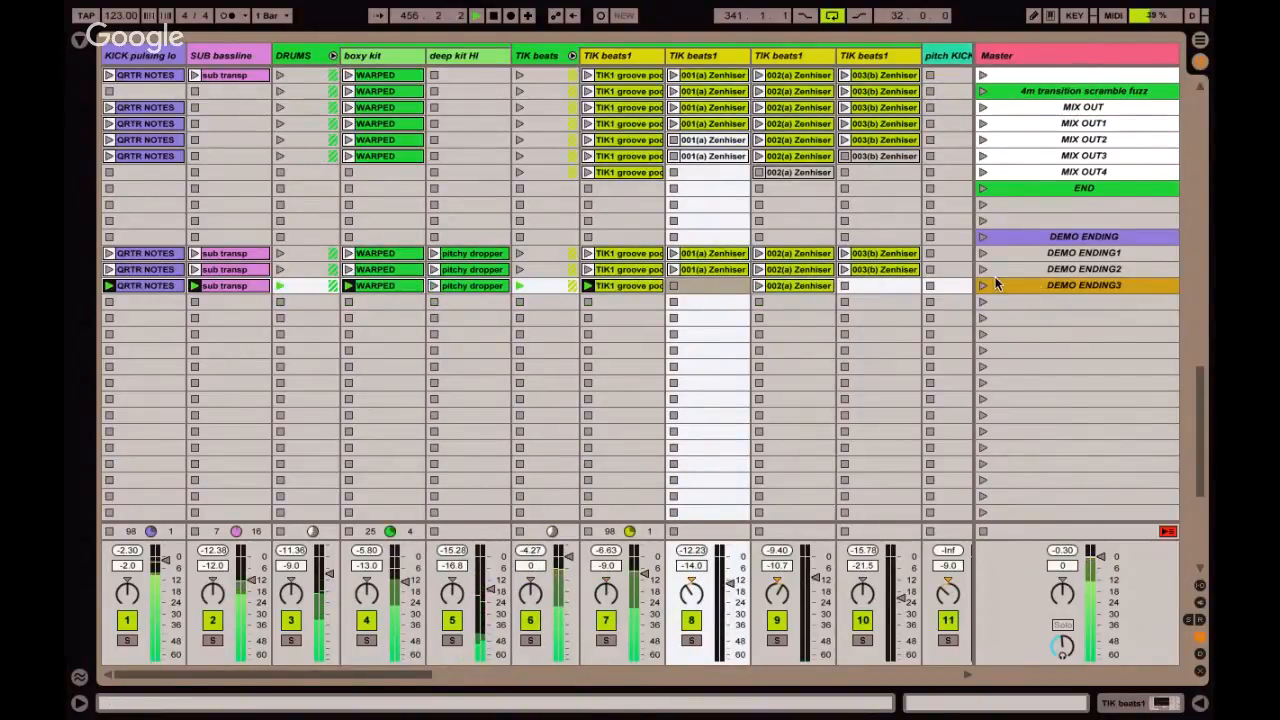
key(ctrl+d)
click(333, 55)
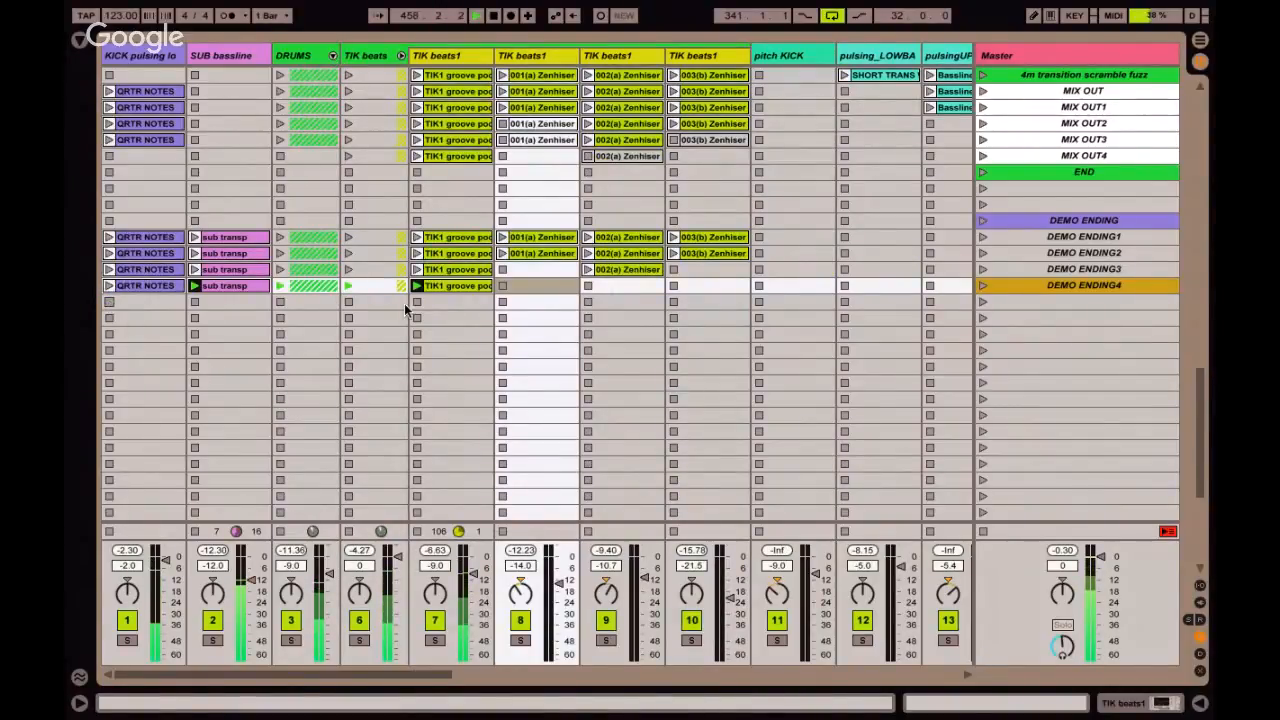
key(super+shift+i)
Unfold the PADS group, launch its clips in the START scene, and capture the playing clips into a new demo ending scene.
scroll(471, 330, right, 5)
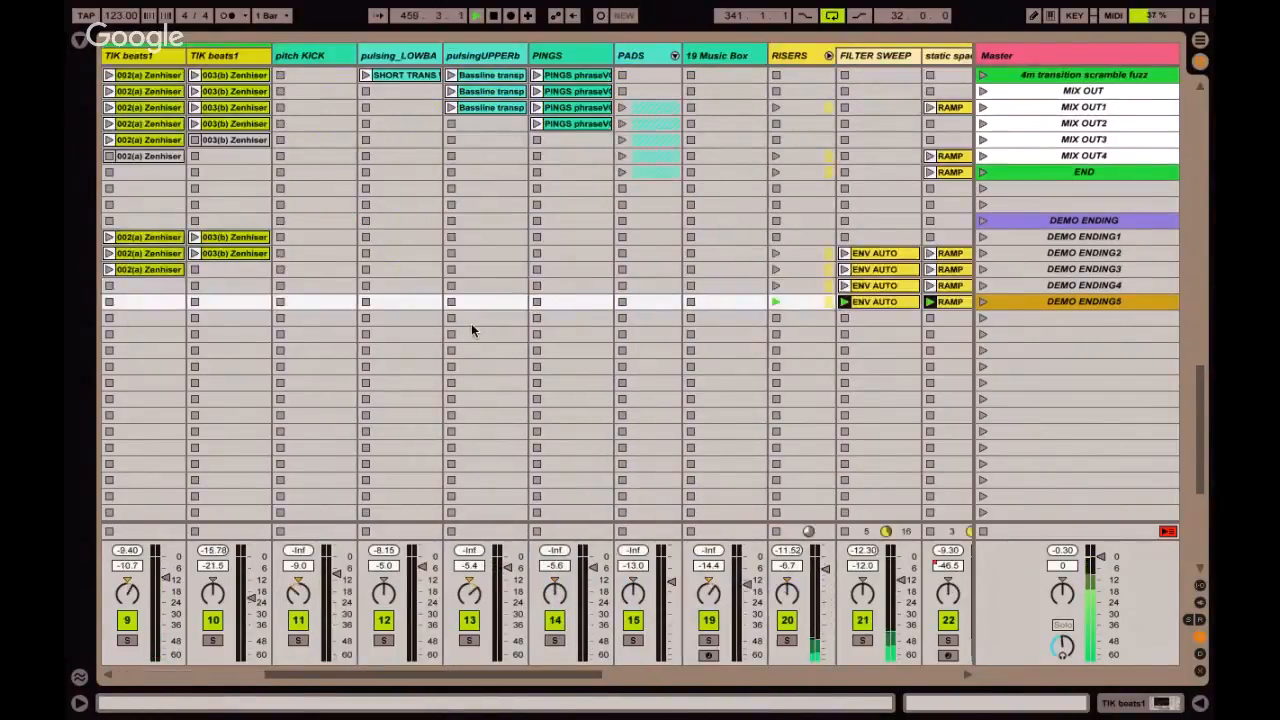
scroll(471, 330, up, 15)
scroll(471, 330, right, 3)
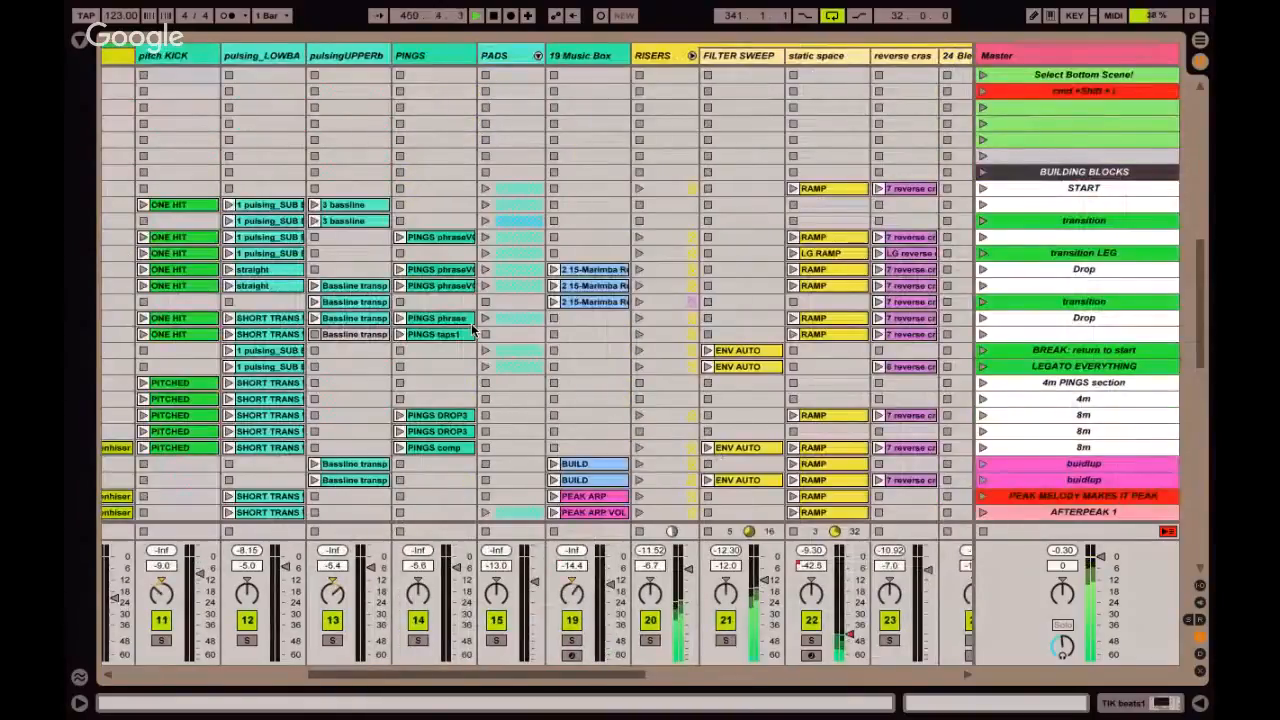
click(538, 55)
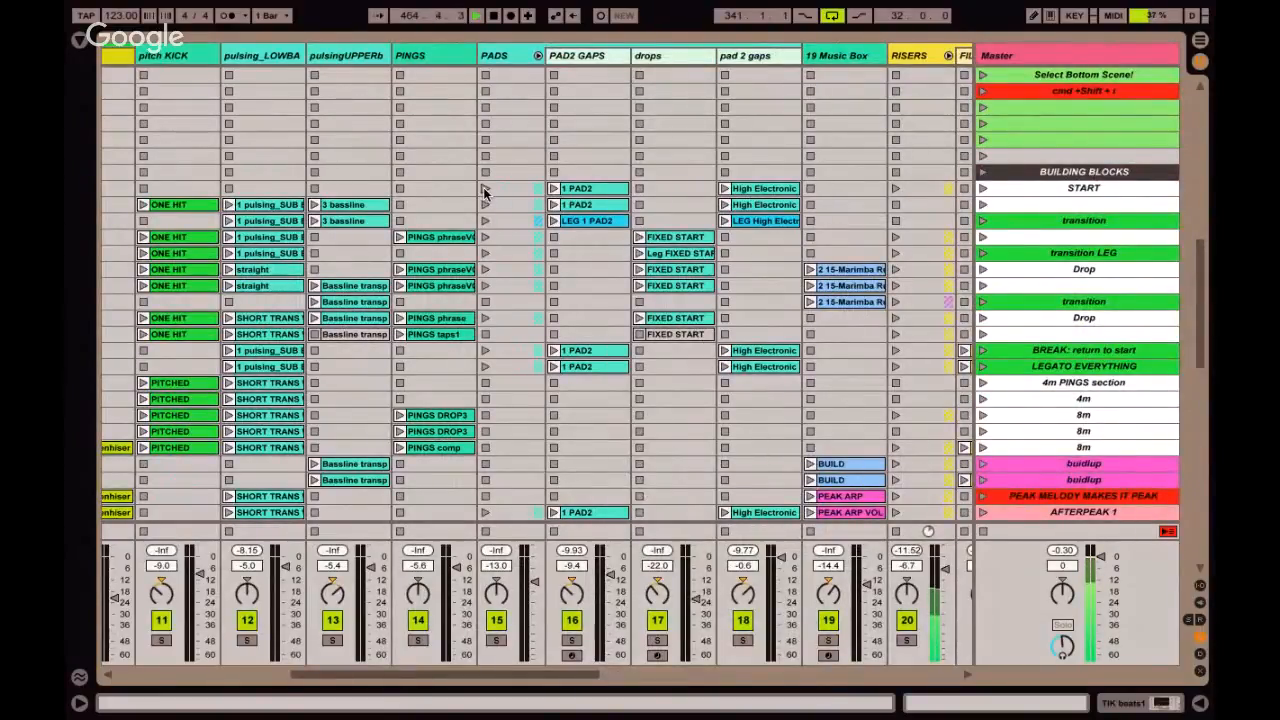
click(485, 189)
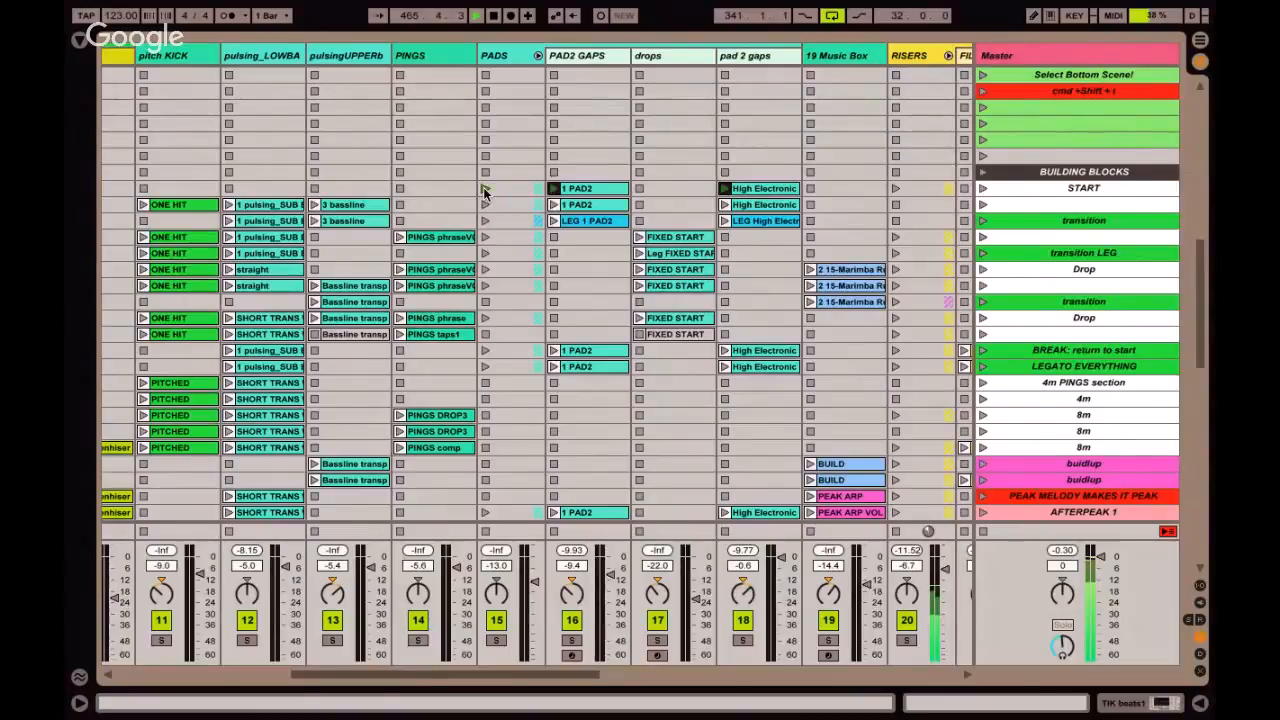
scroll(516, 200, down, 10)
scroll(516, 200, left, 2)
scroll(515, 194, up, 3)
scroll(515, 194, left, 3)
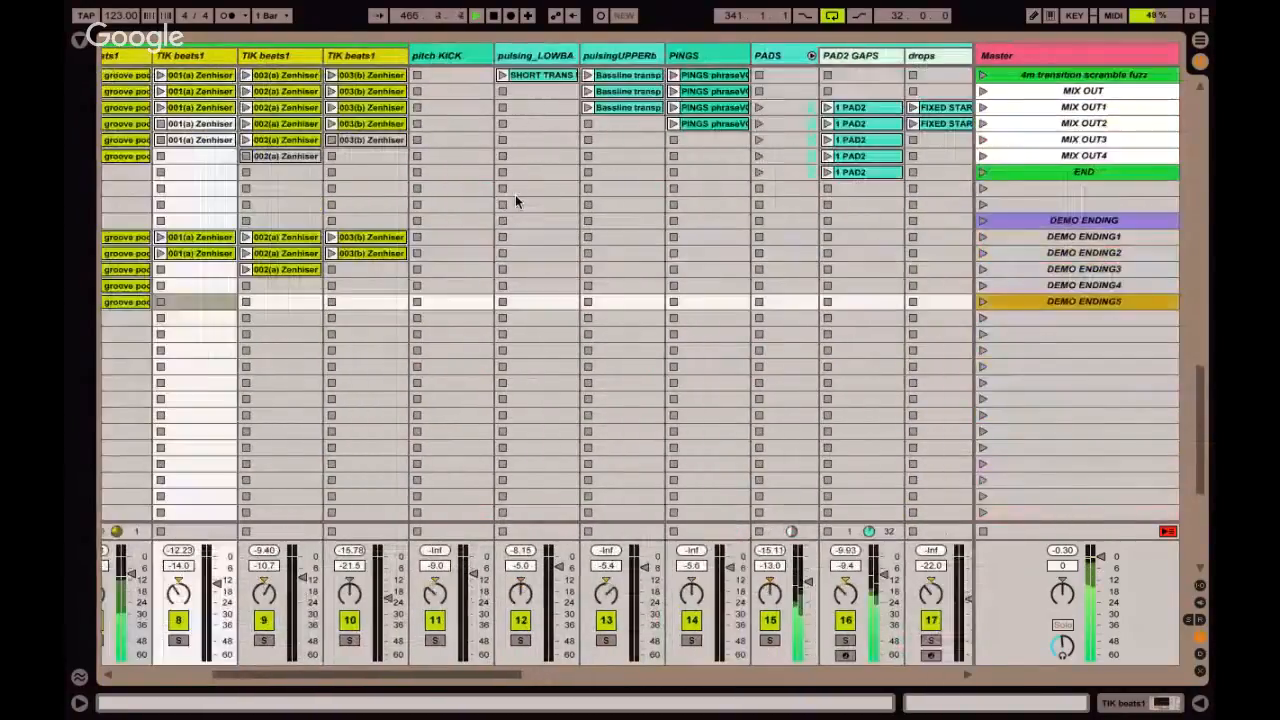
scroll(600, 210, left, 3)
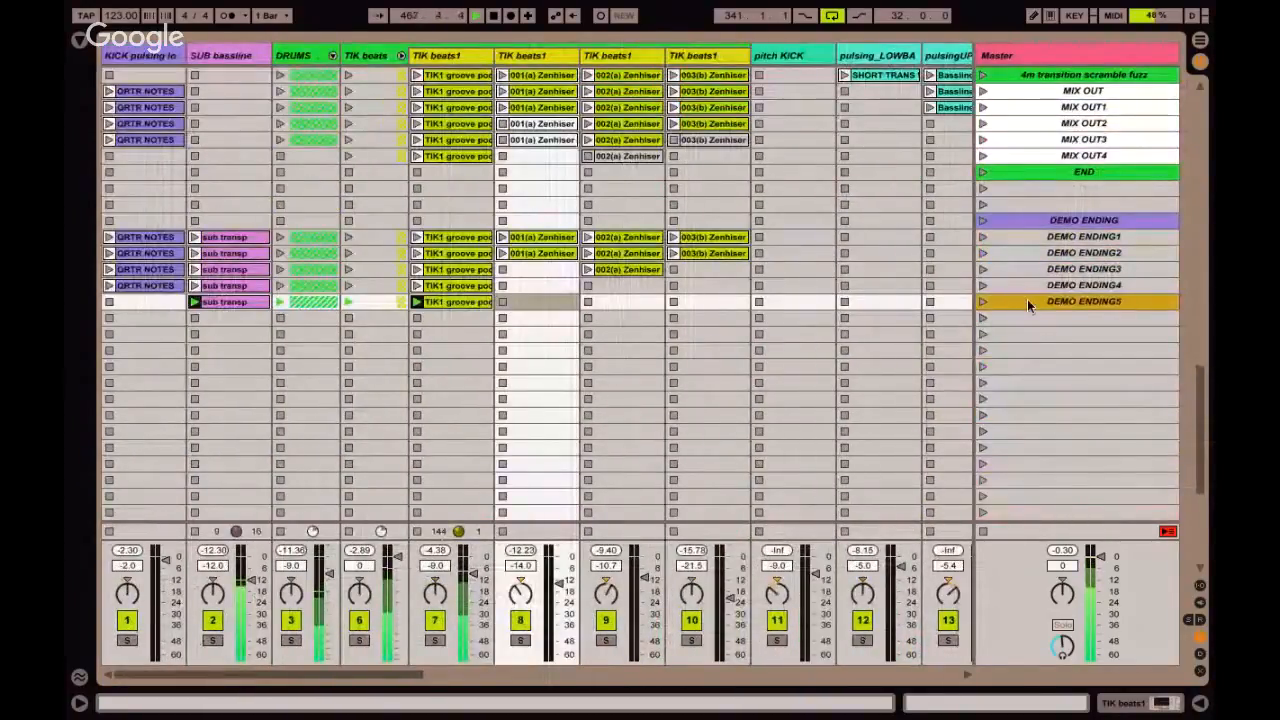
key(super+shift+i)
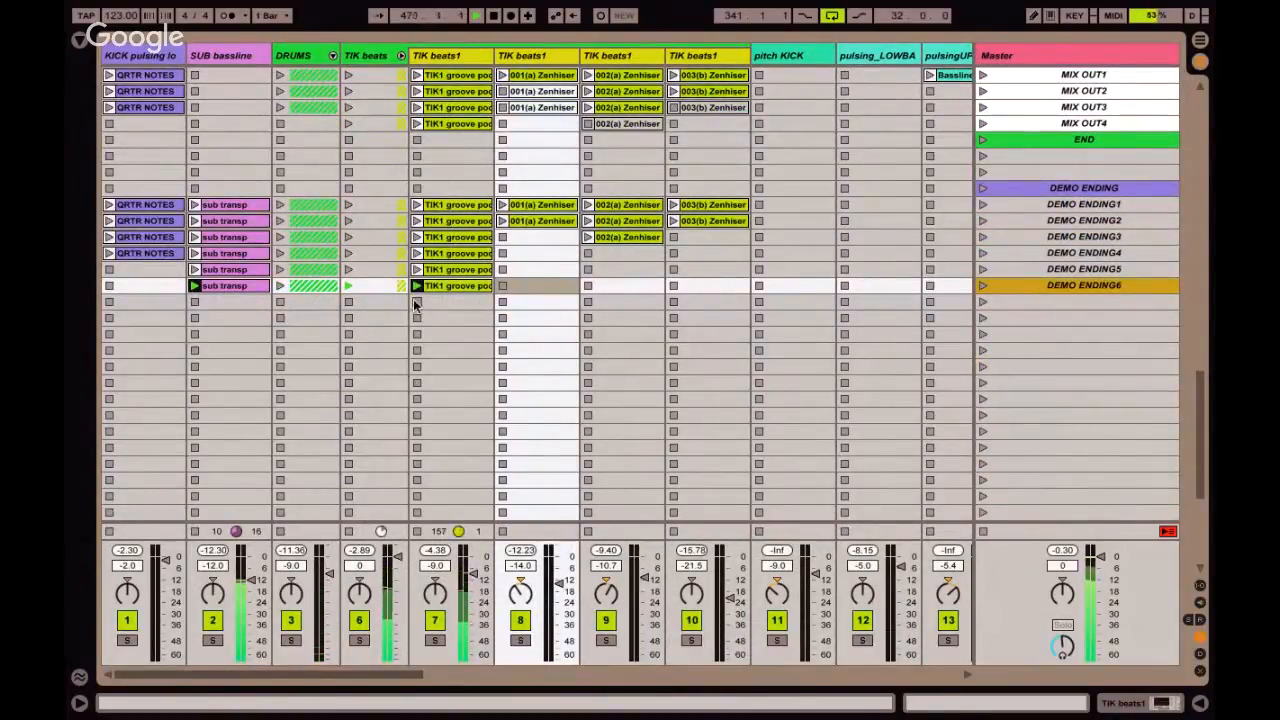
Capture four successive new scenes while stopping the DRUMS, the TIK1 groove clip, and the sub transp clip in turn.
click(449, 287)
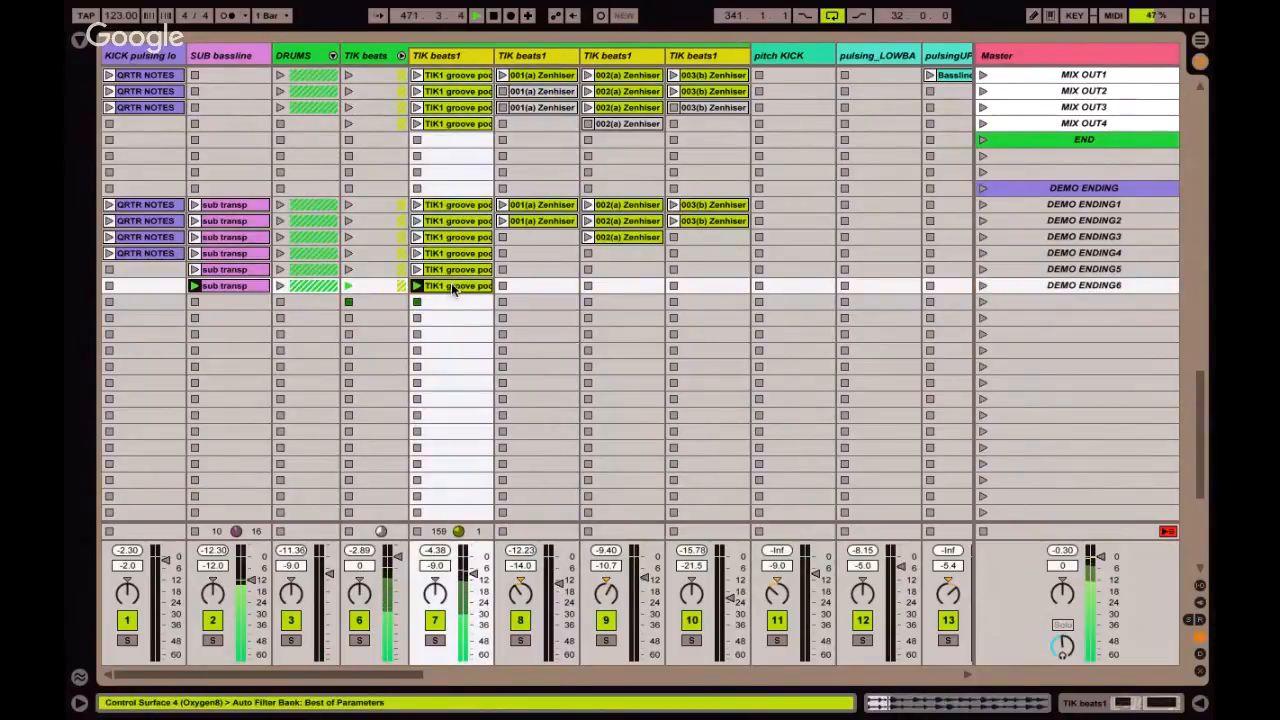
key(super+shift+i)
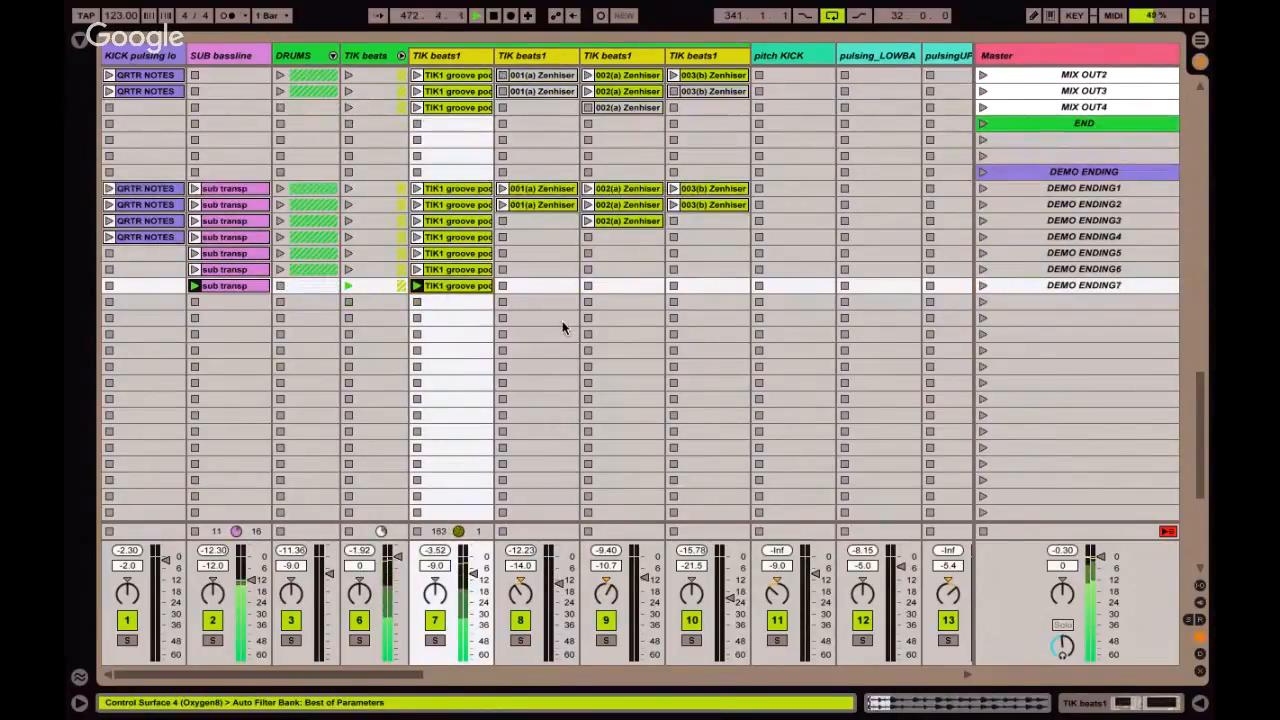
click(415, 301)
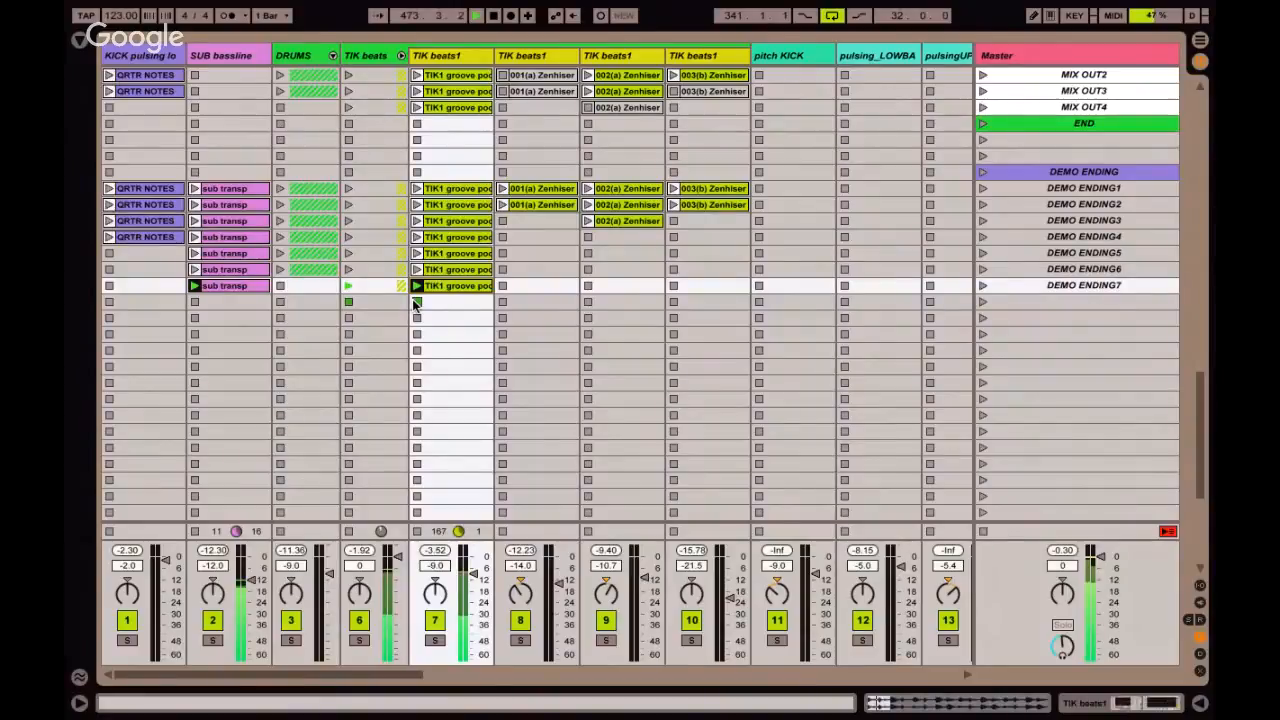
key(super+shift+i)
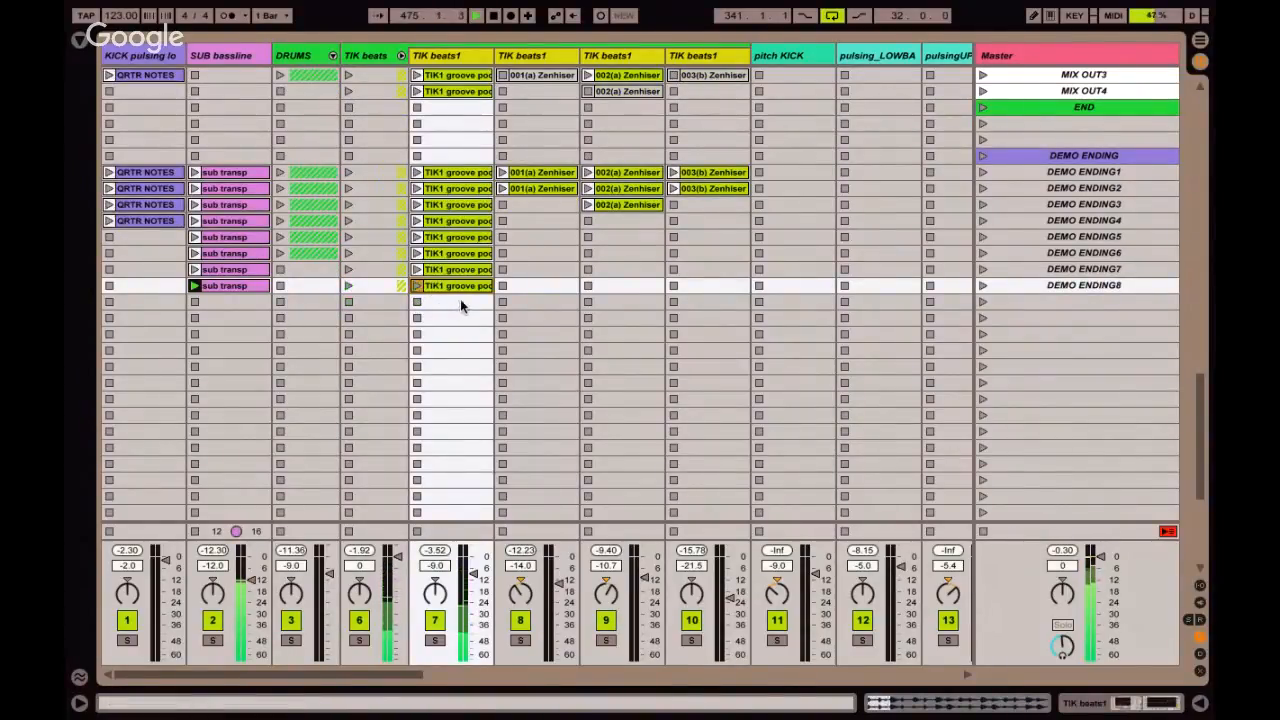
key(super+shift+i)
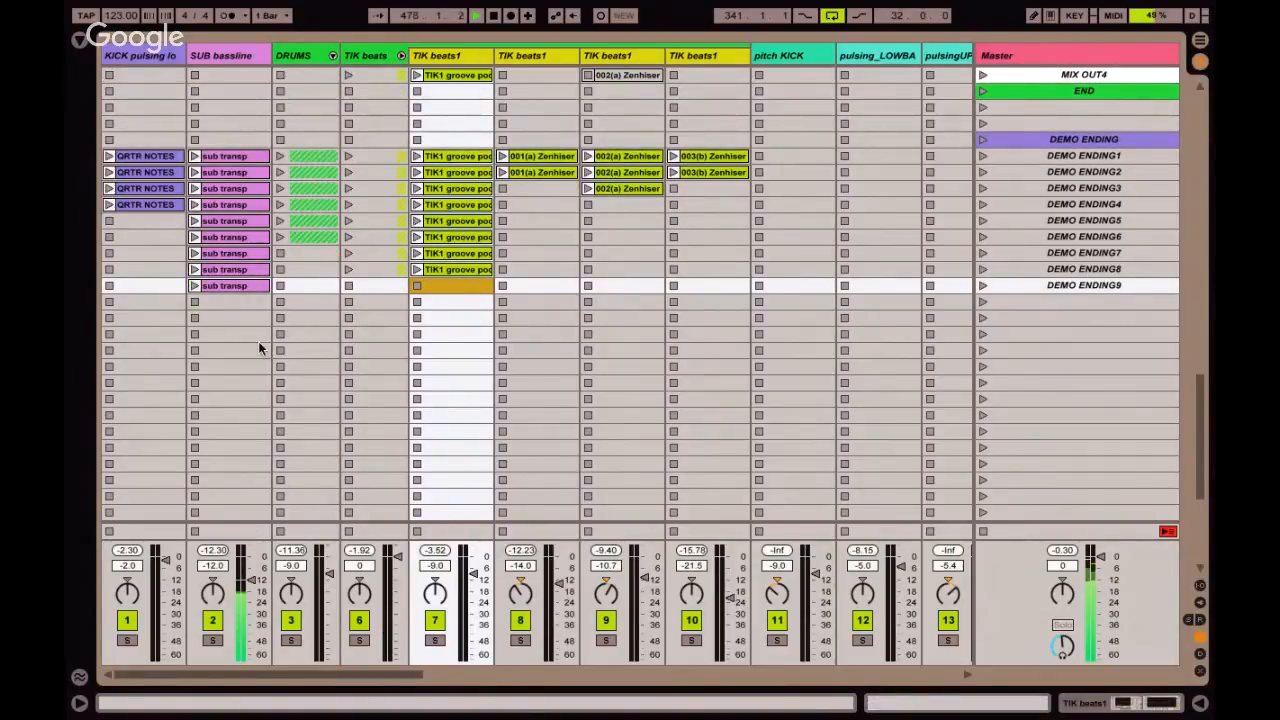
key(super+shift+i)
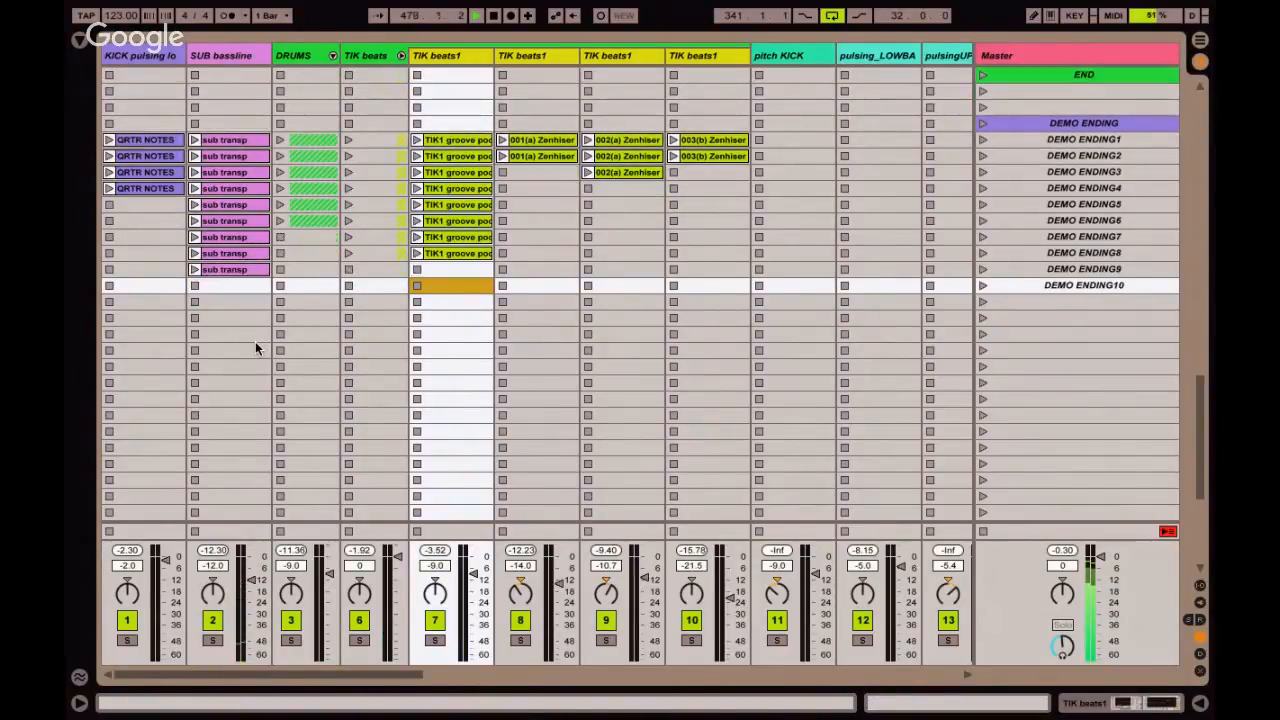
Stop the ENV AUTO clip in the FILTER SWEEP track and capture the remaining playing clips into a new scene.
scroll(364, 318, right, 10)
click(554, 303)
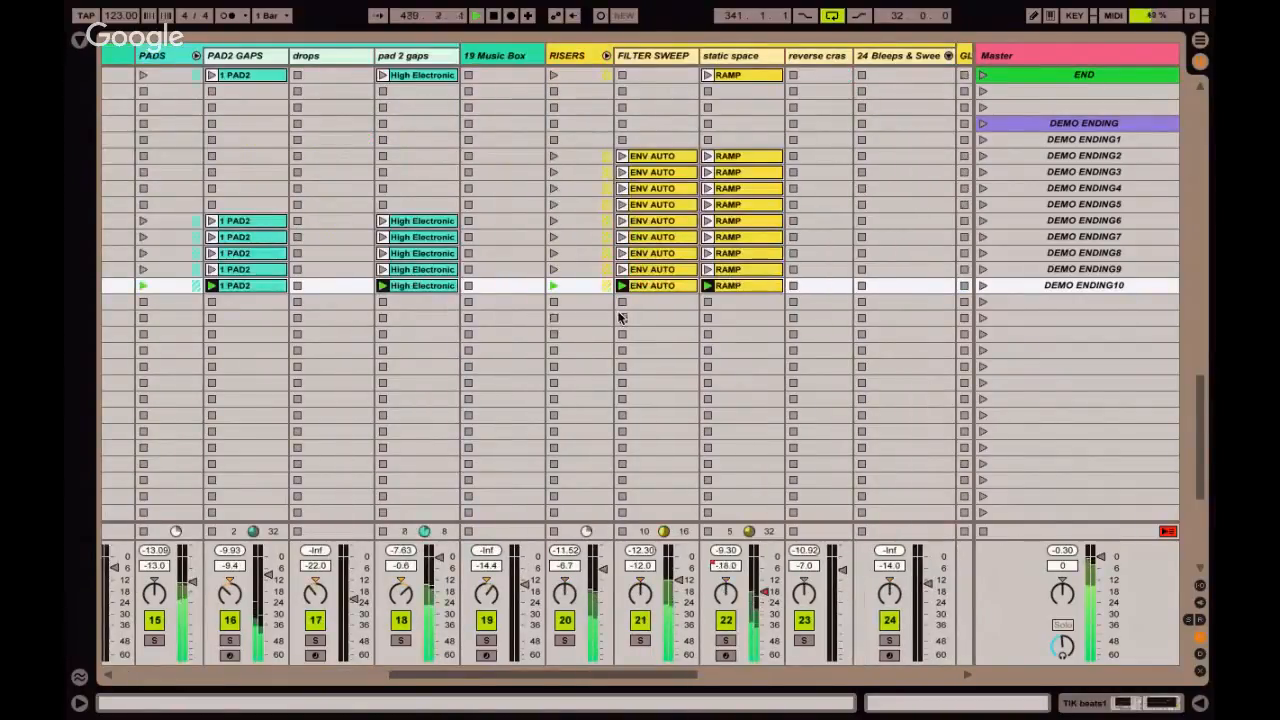
click(622, 303)
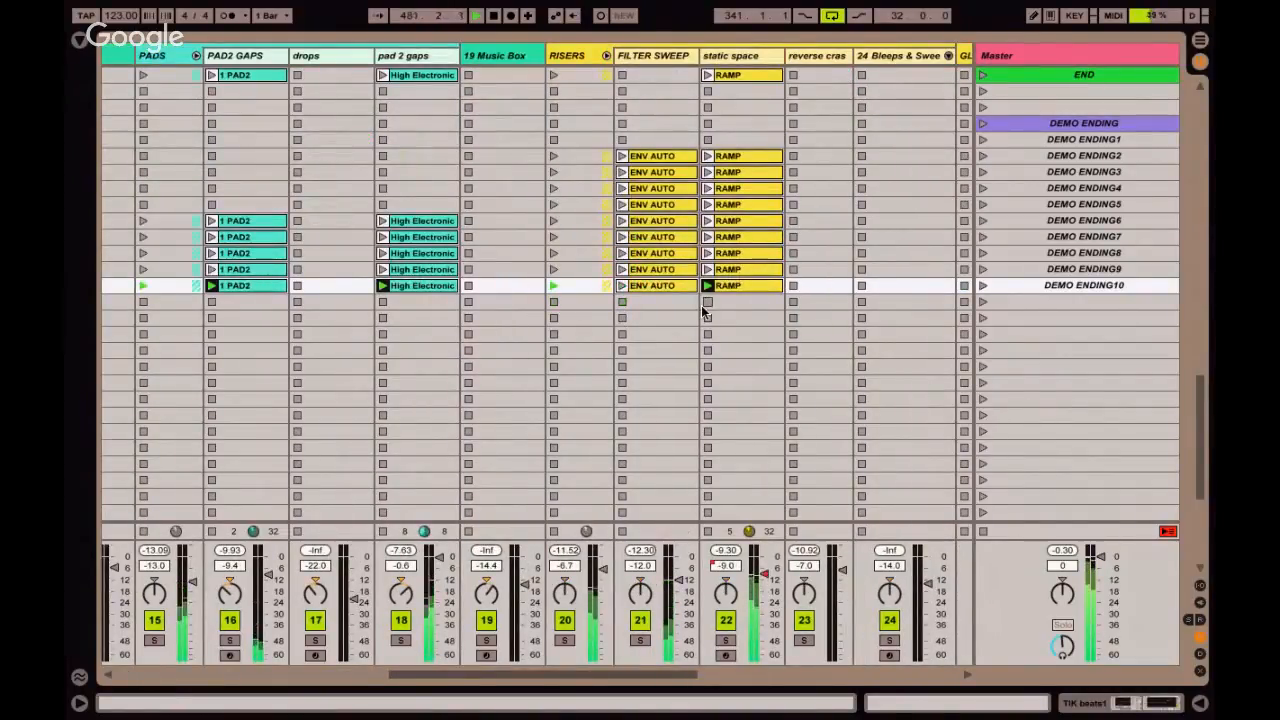
key(super+shift+i)
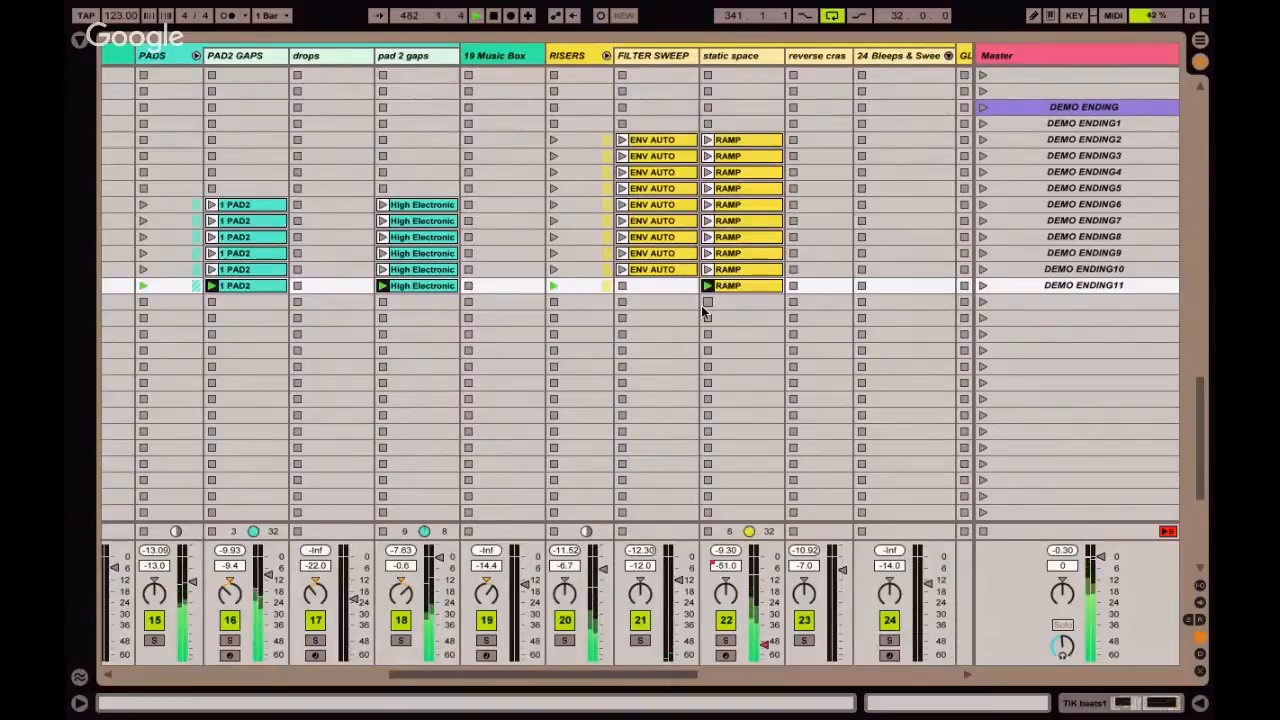
Stop playback and relaunch the afterpeak scene.
scroll(1032, 142, left, 10)
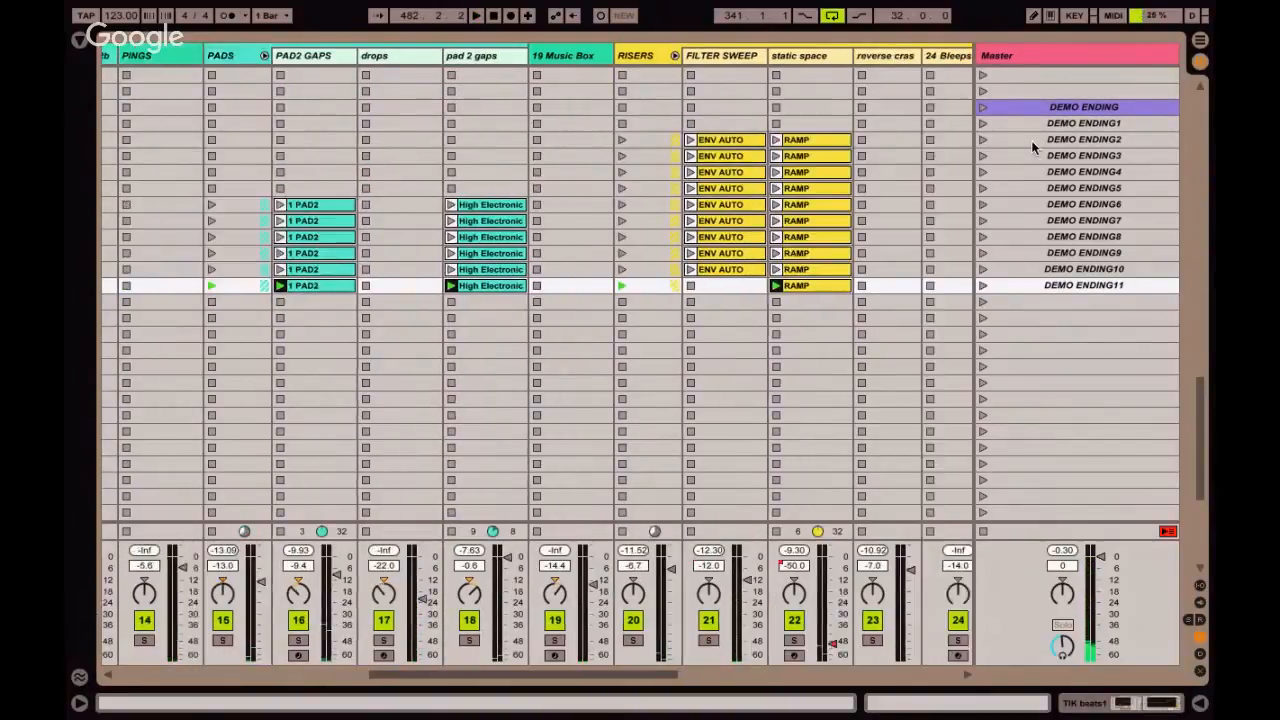
scroll(1032, 142, up, 5)
scroll(1031, 140, up, 4)
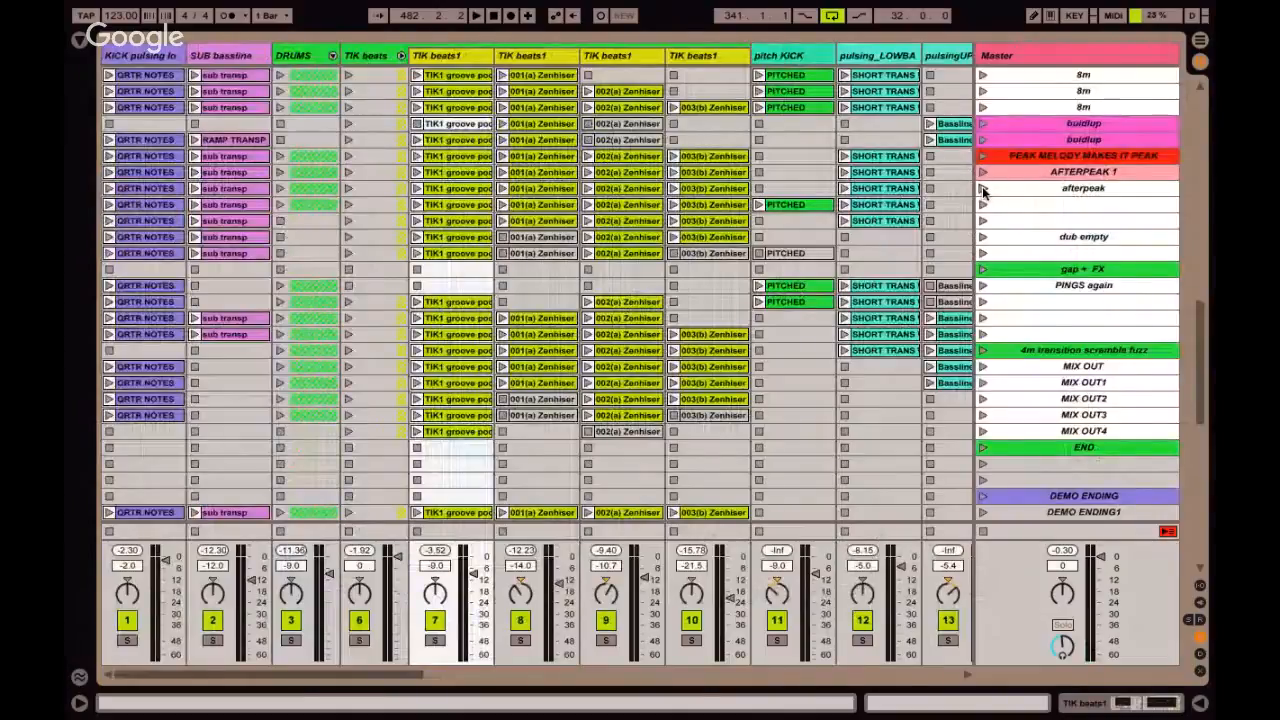
click(983, 189)
Launch the DEMO ENDING1 scene, followed by DEMO ENDING2.
scroll(911, 218, down, 13)
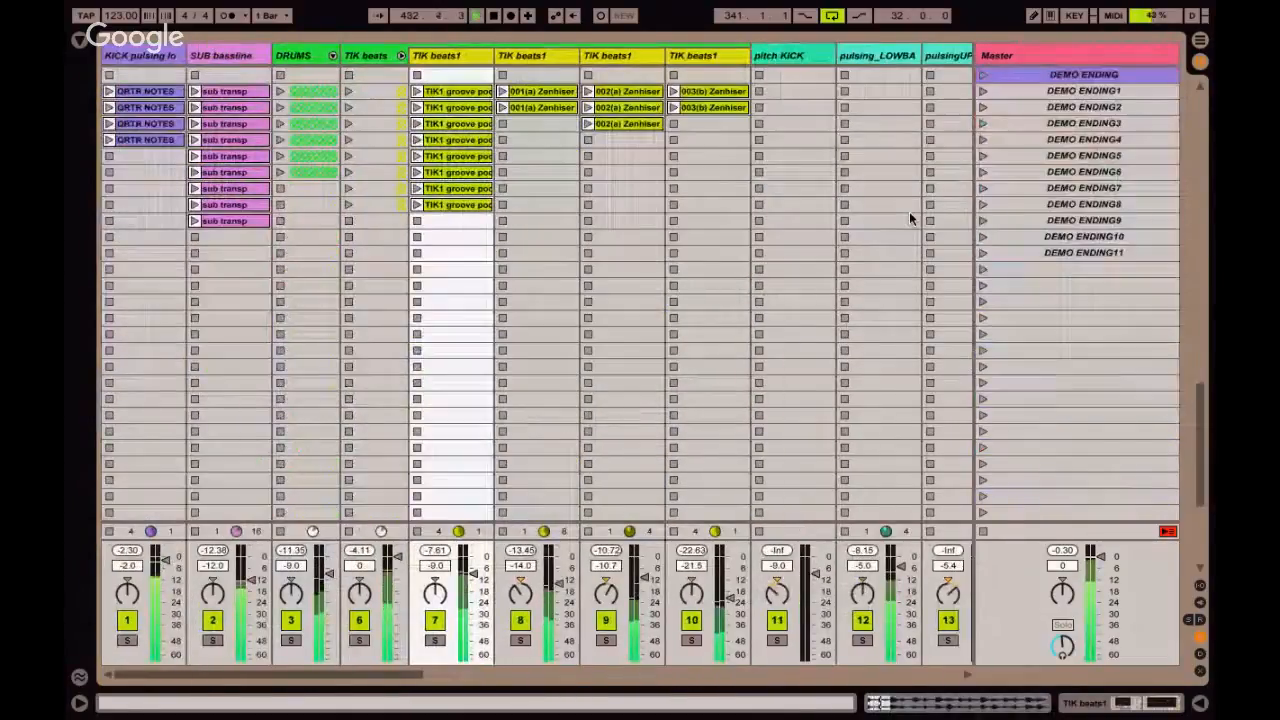
scroll(909, 212, up, 2)
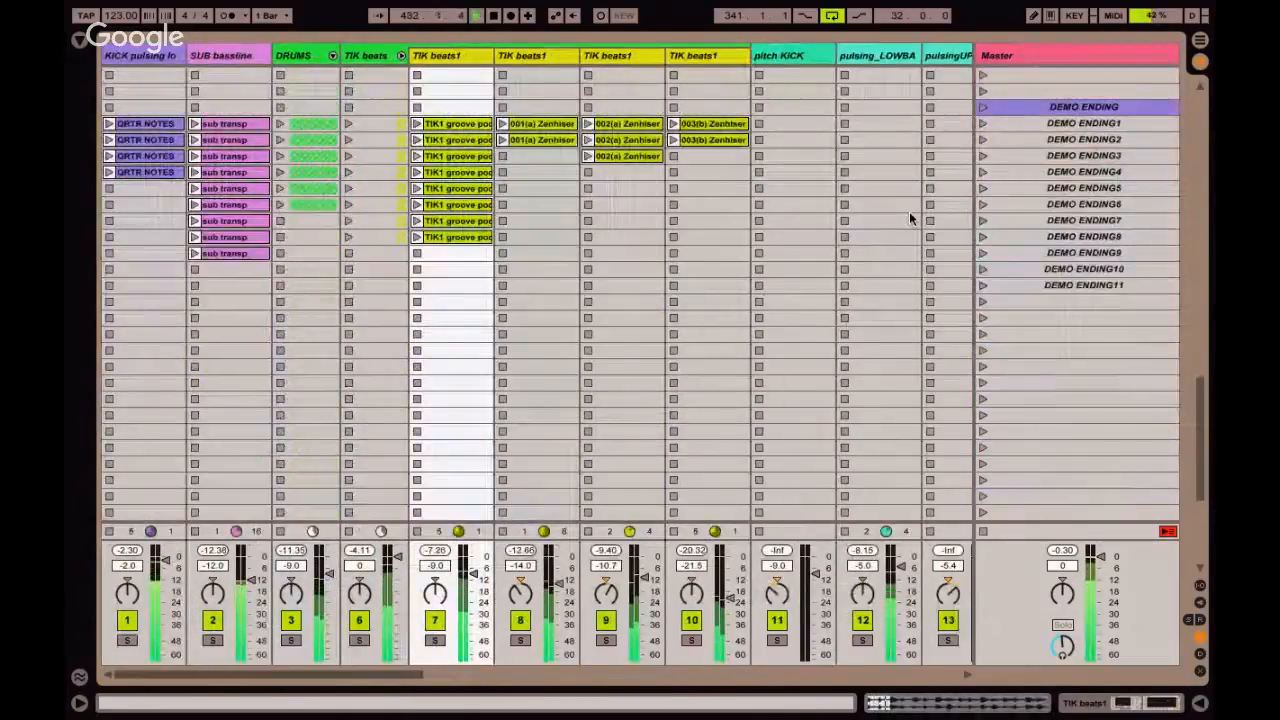
click(1001, 121)
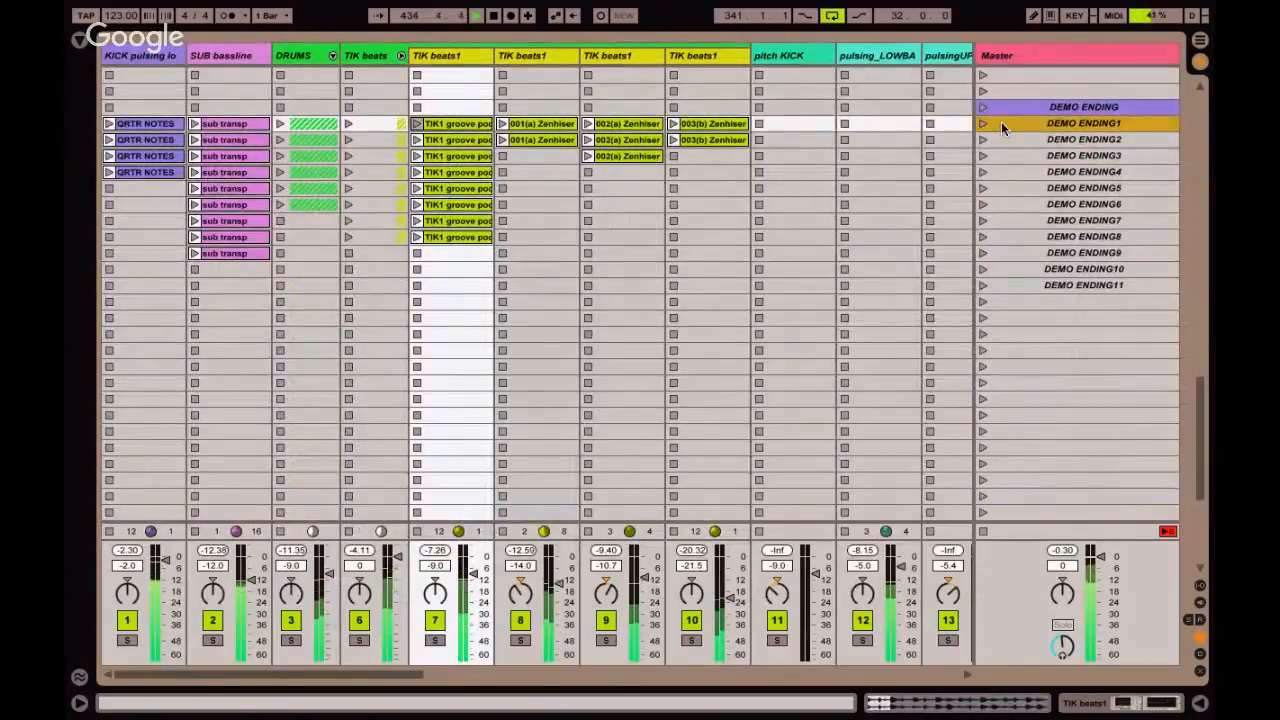
click(982, 124)
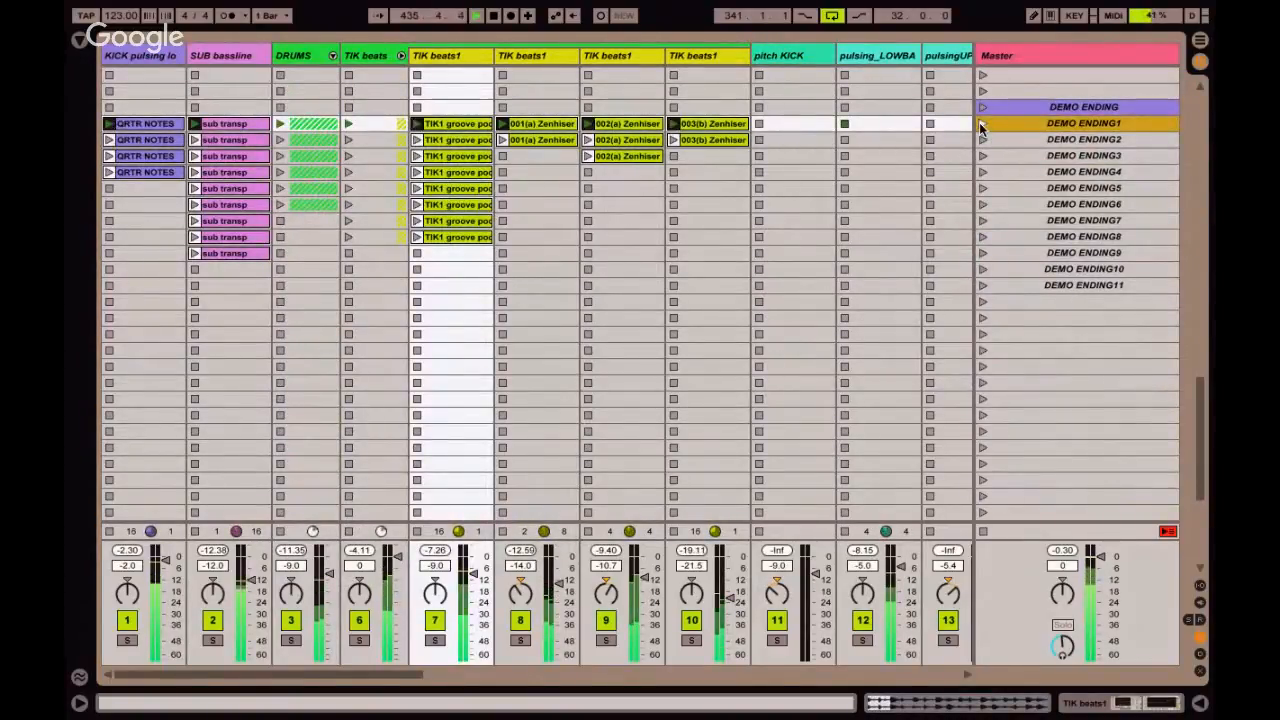
click(982, 140)
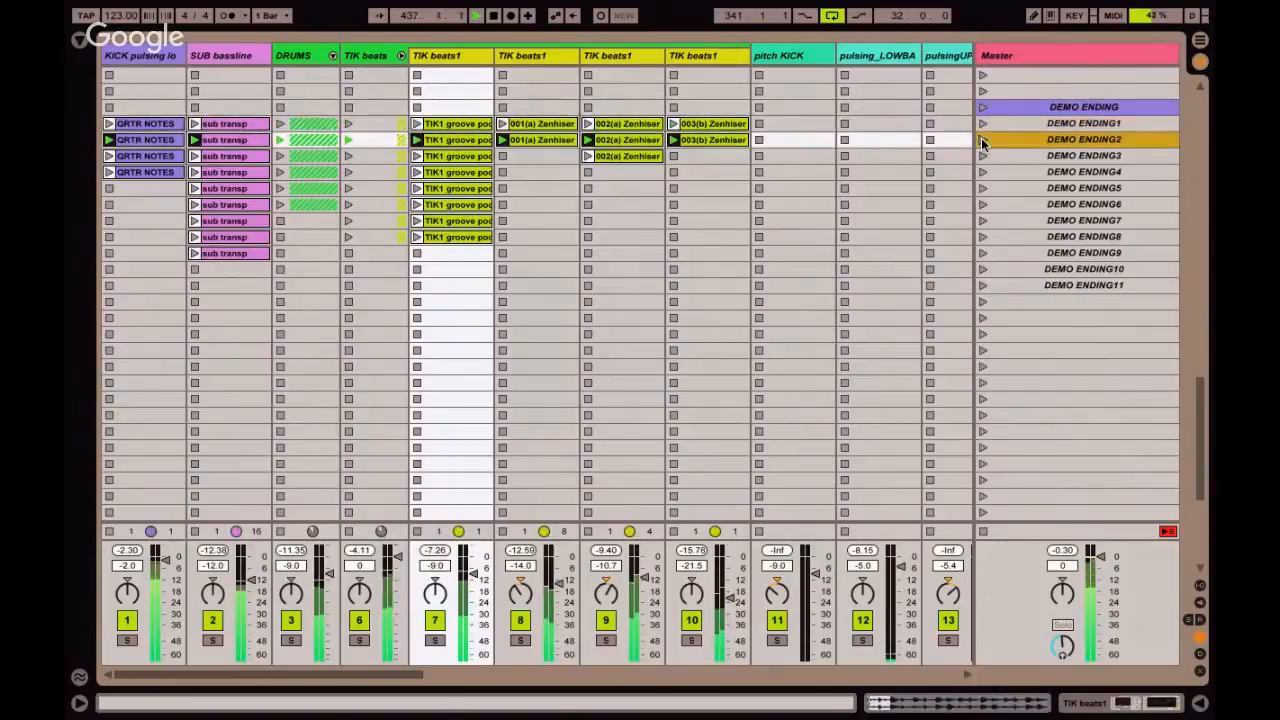
Launch the scenes DEMO ENDING3 through DEMO ENDING11 one after another, ending with the empty scene below them.
click(982, 156)
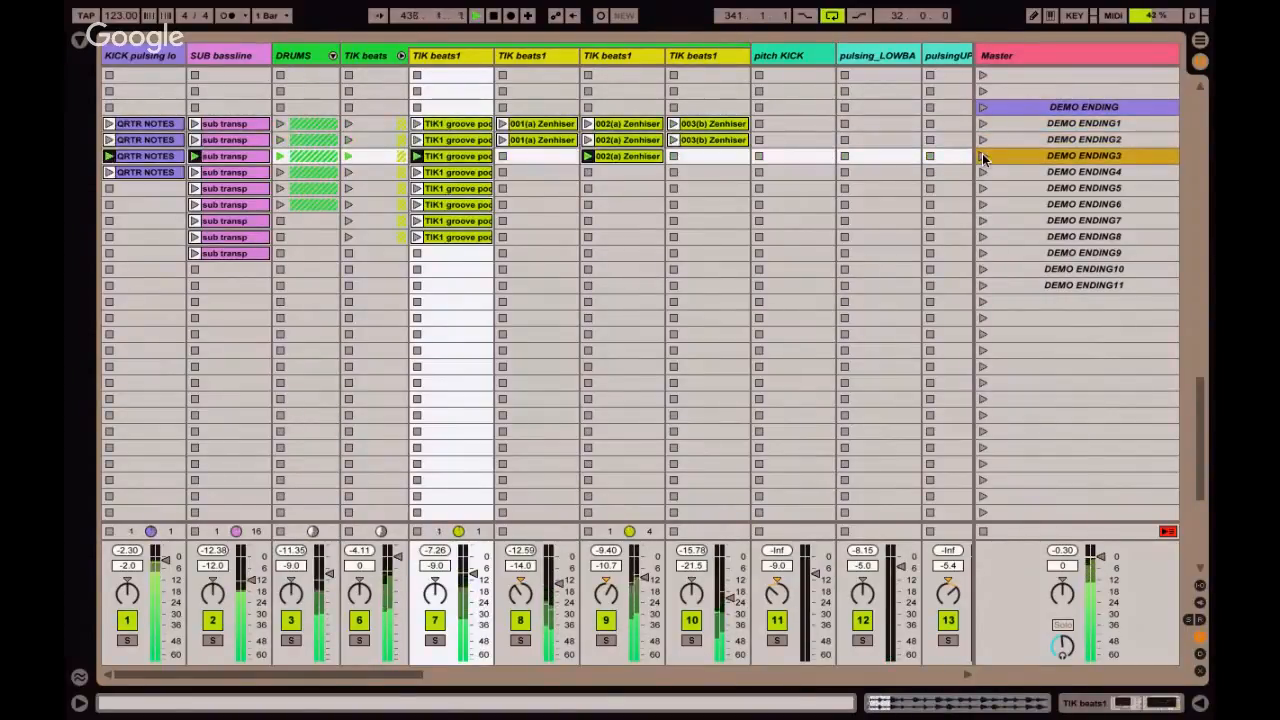
click(981, 173)
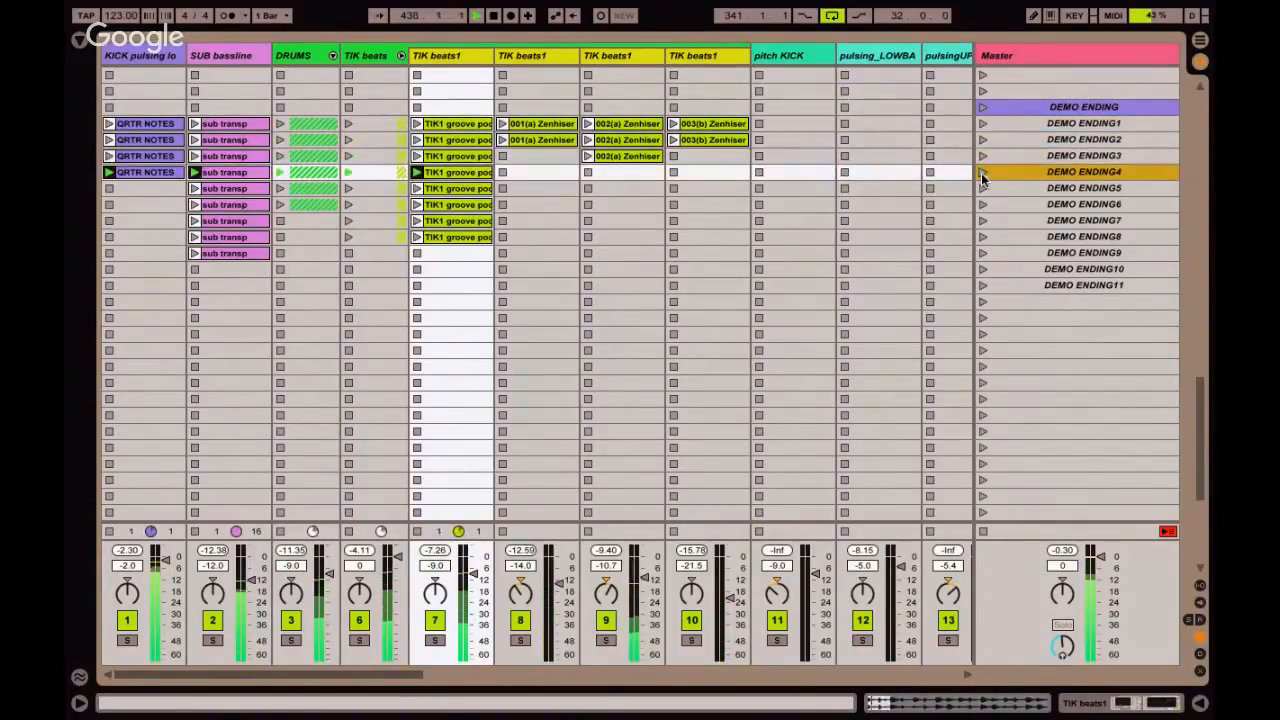
click(981, 190)
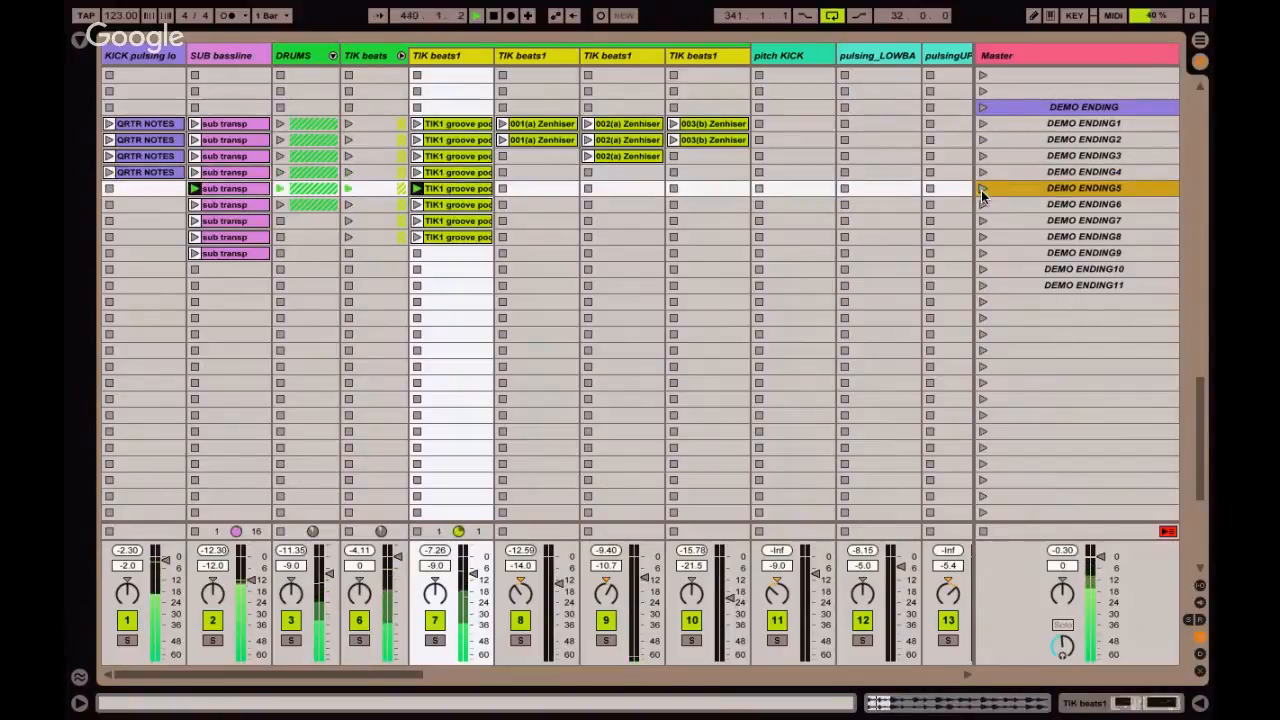
click(981, 203)
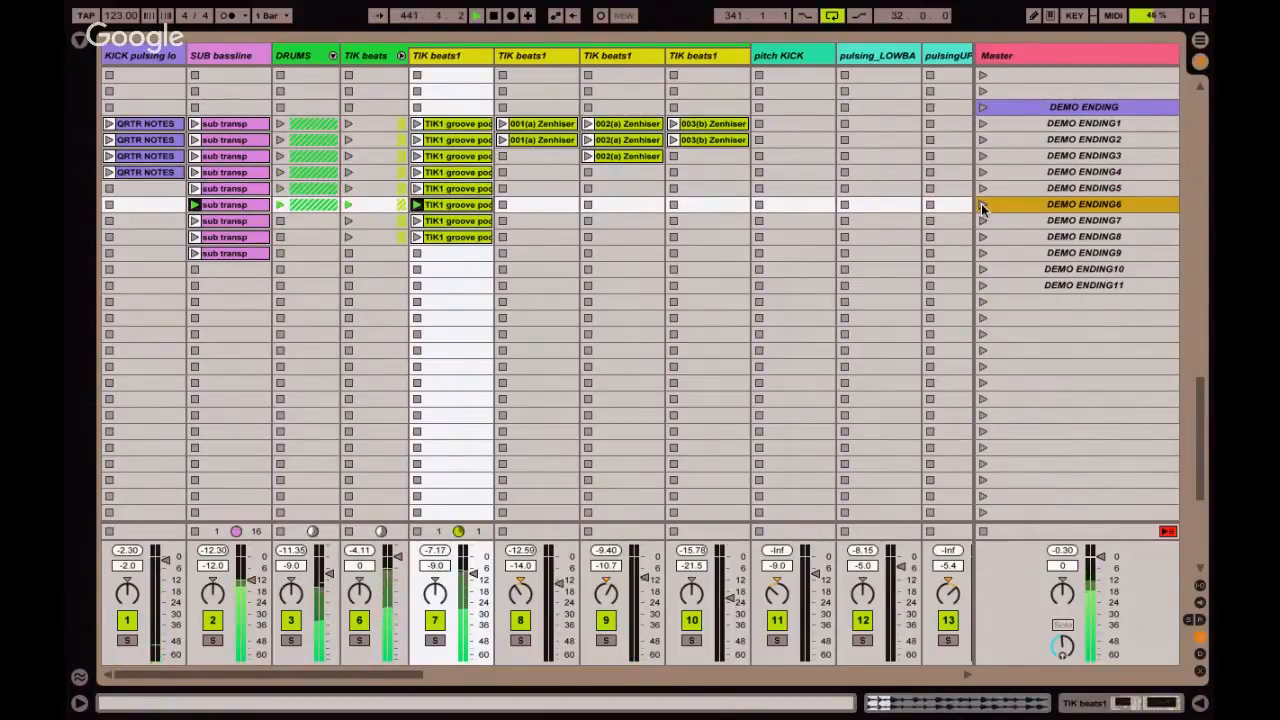
click(981, 219)
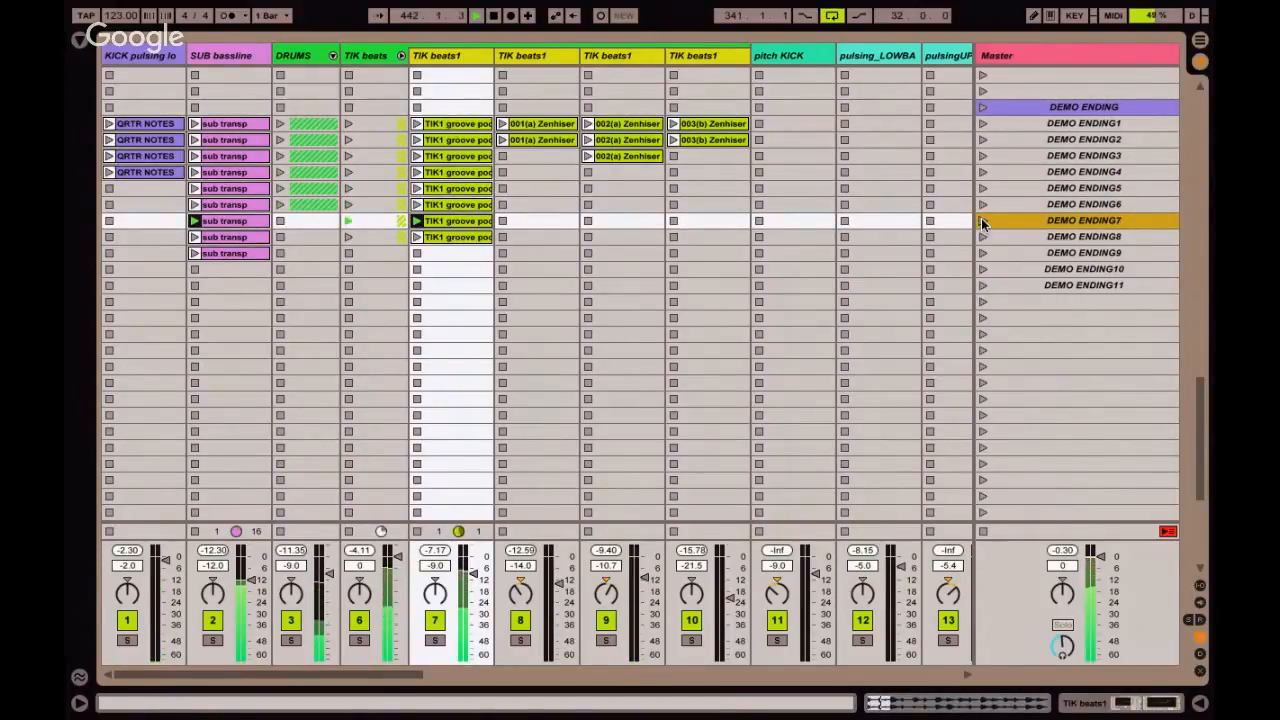
click(981, 237)
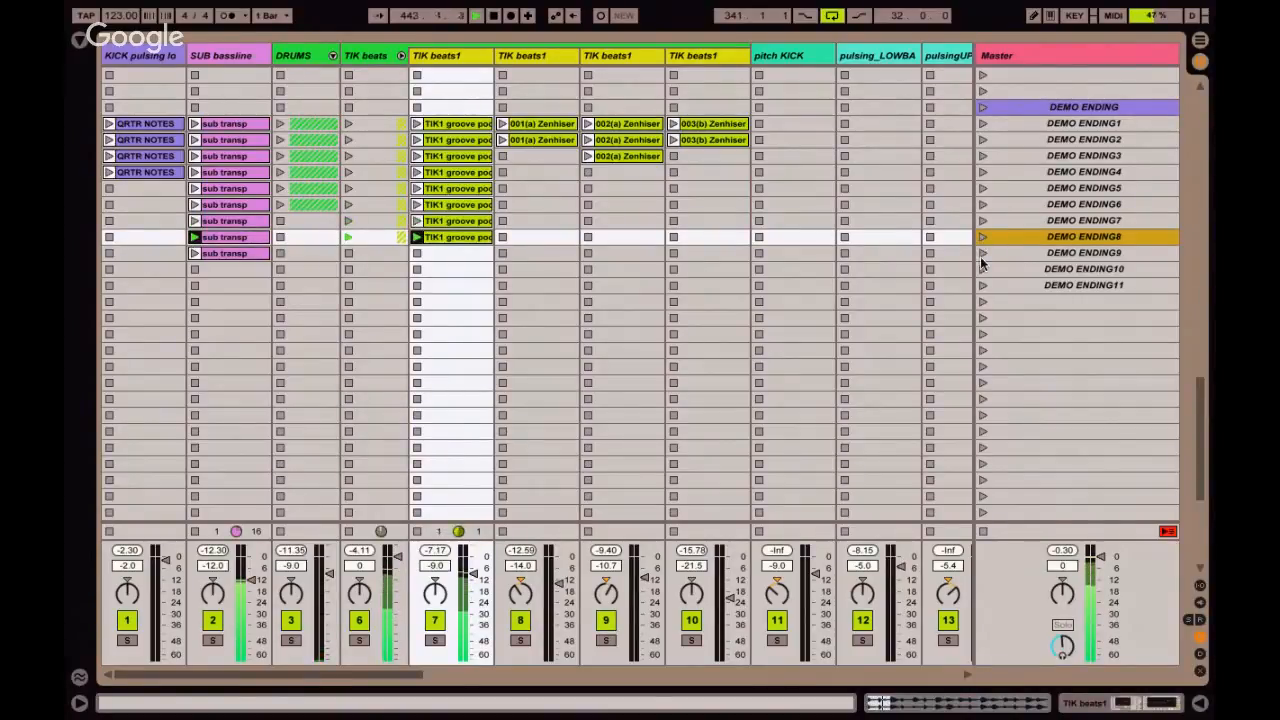
click(981, 254)
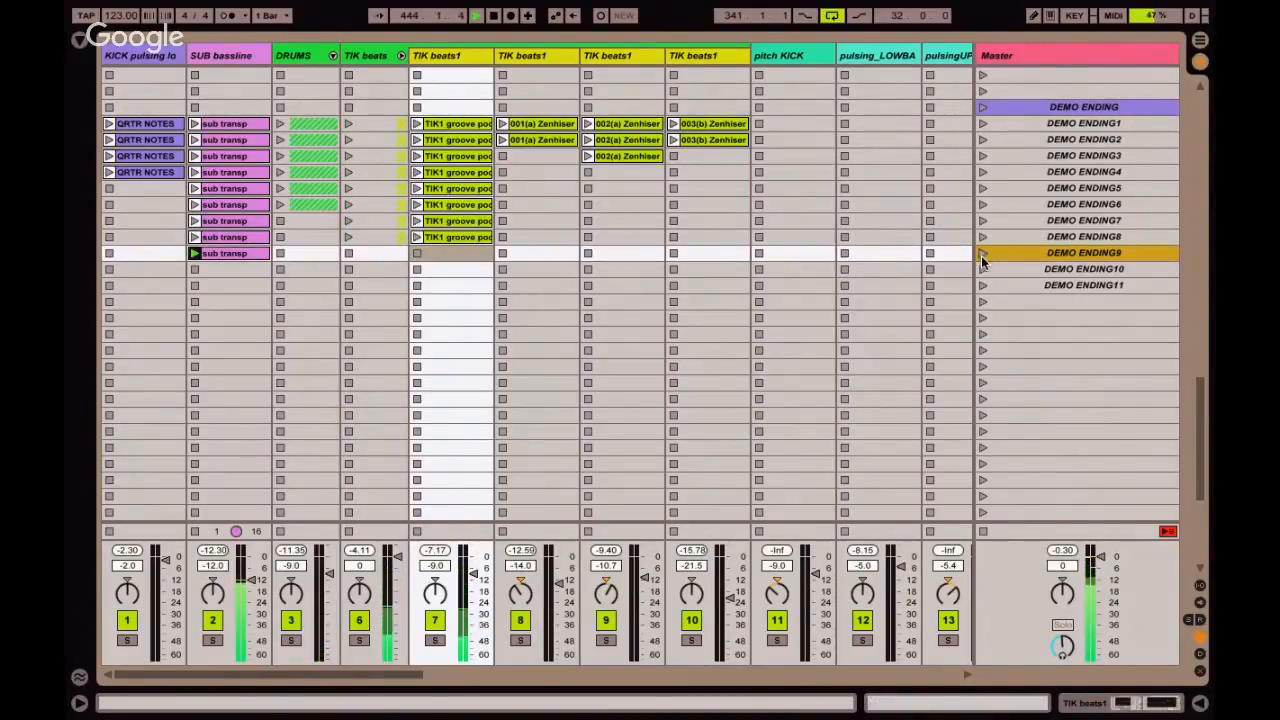
click(984, 268)
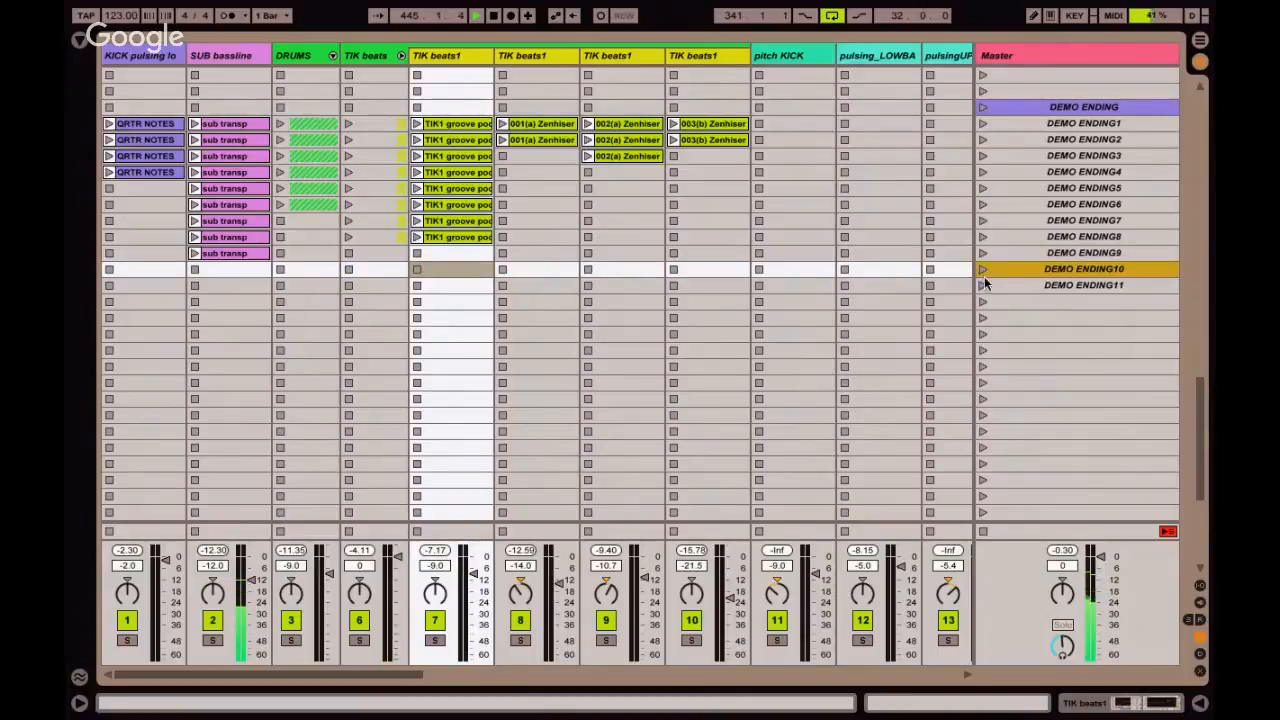
click(981, 285)
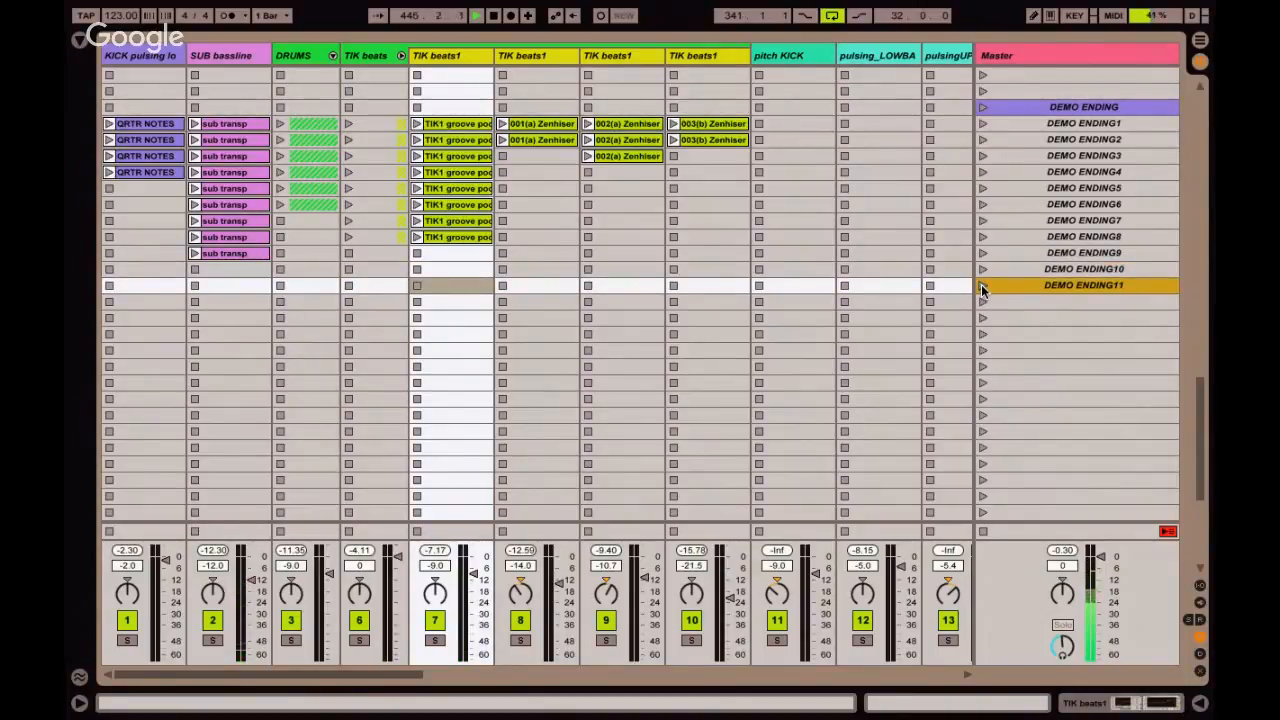
click(982, 302)
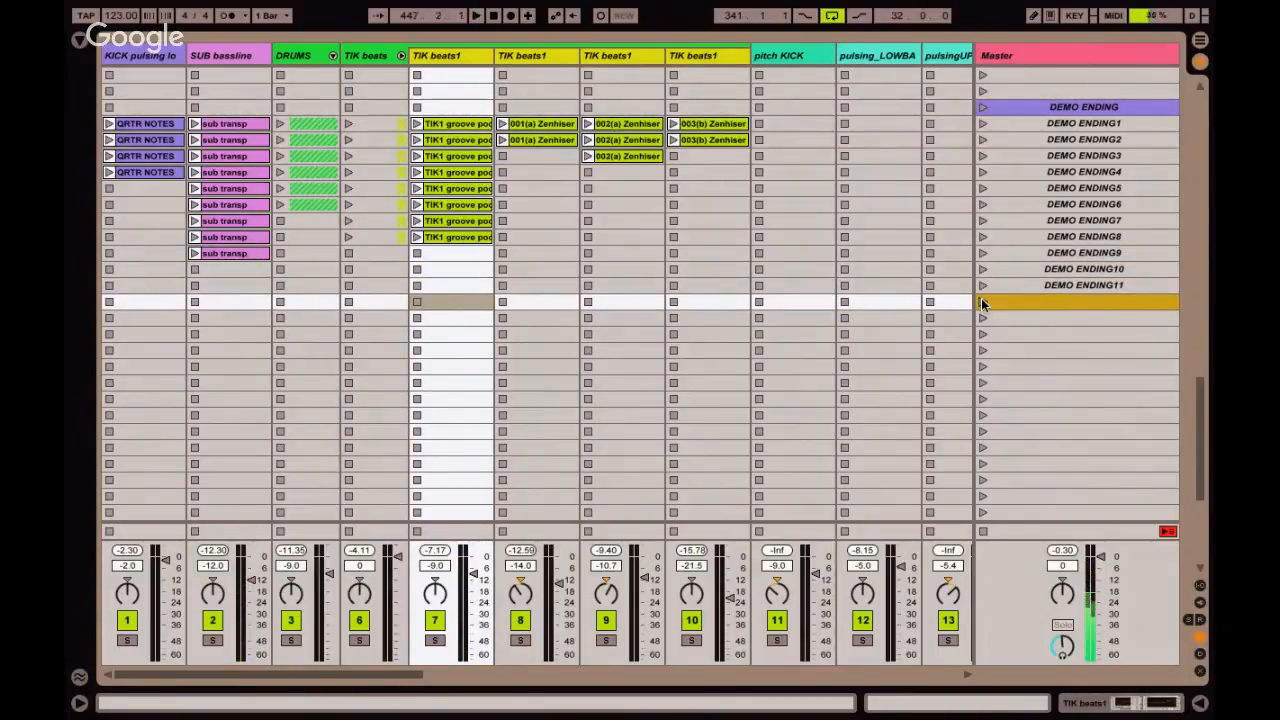
Enable Legato launching for the 1 PAD2 and High Electronic clips in scenes DEMO ENDING7 through DEMO ENDING11.
scroll(711, 279, right, 1)
scroll(711, 279, right, 9)
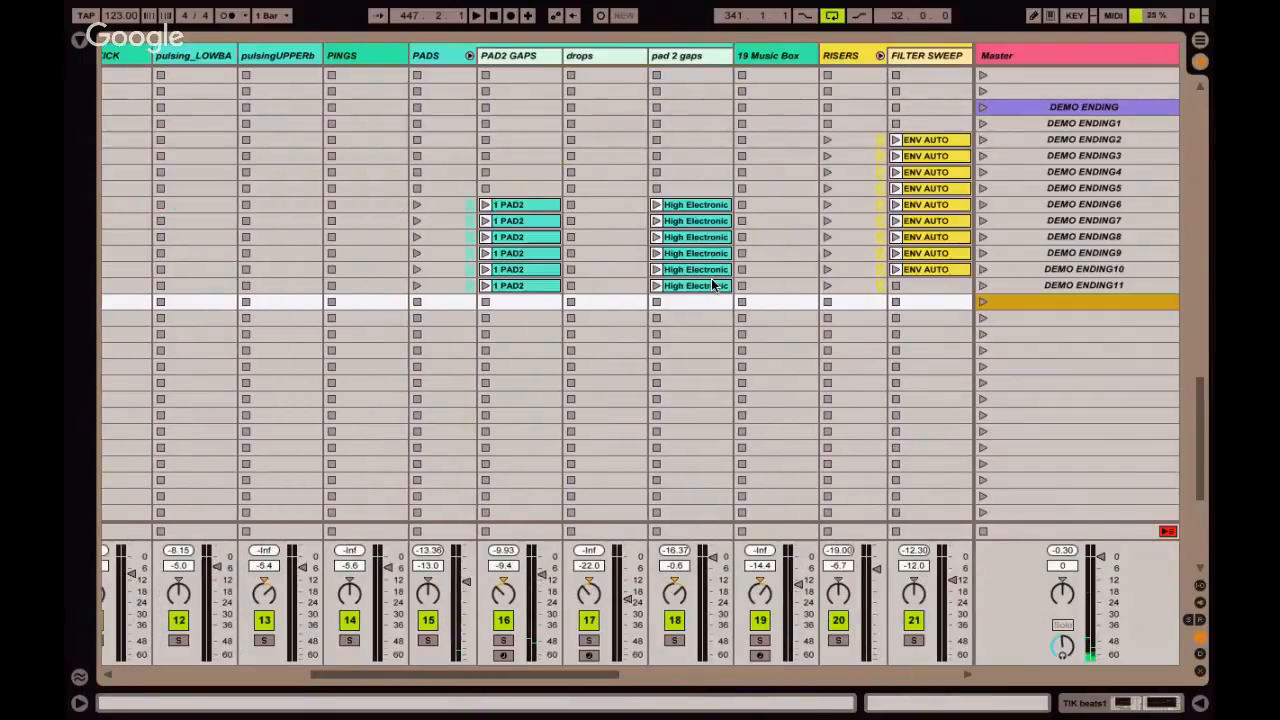
click(537, 226)
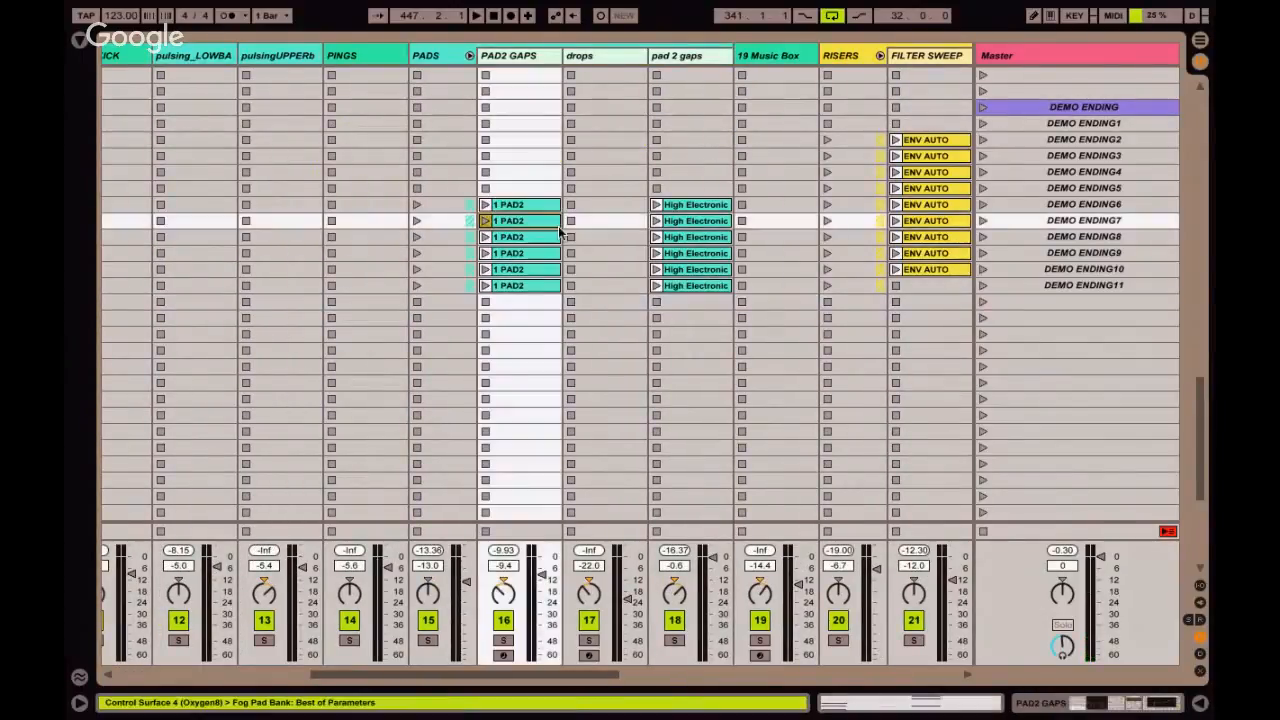
shift+click(677, 286)
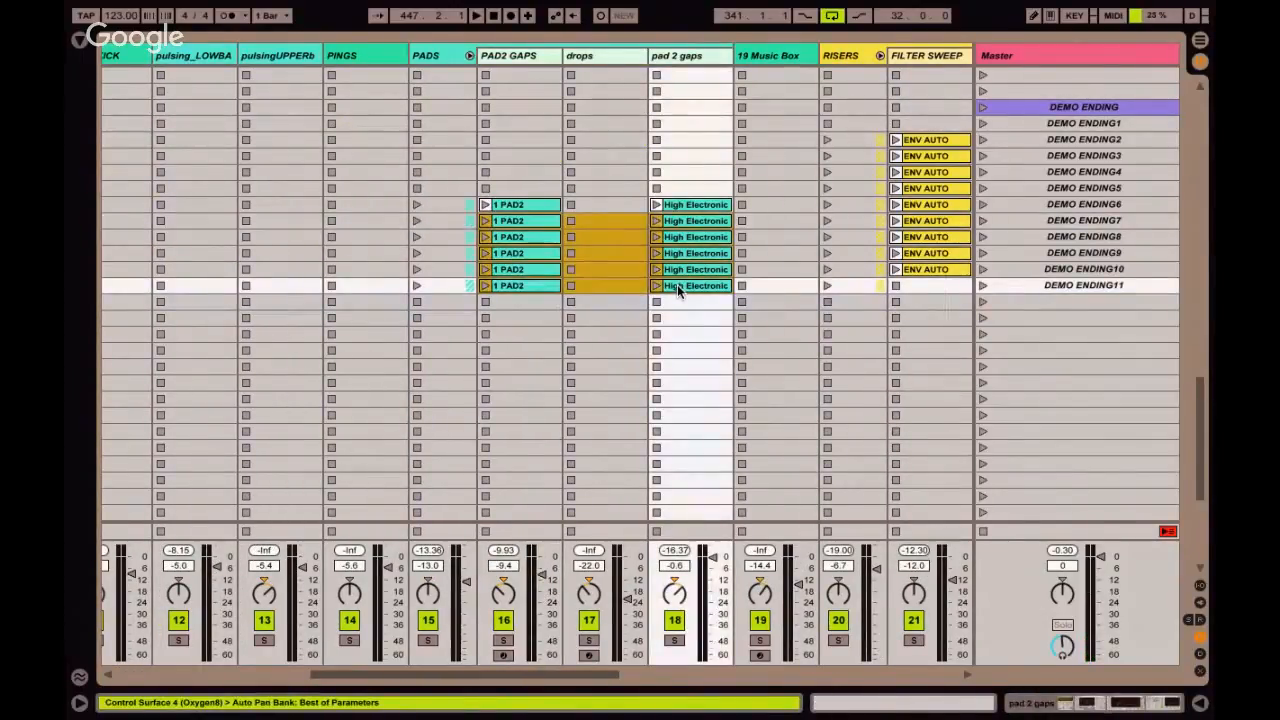
key(shift+Tab)
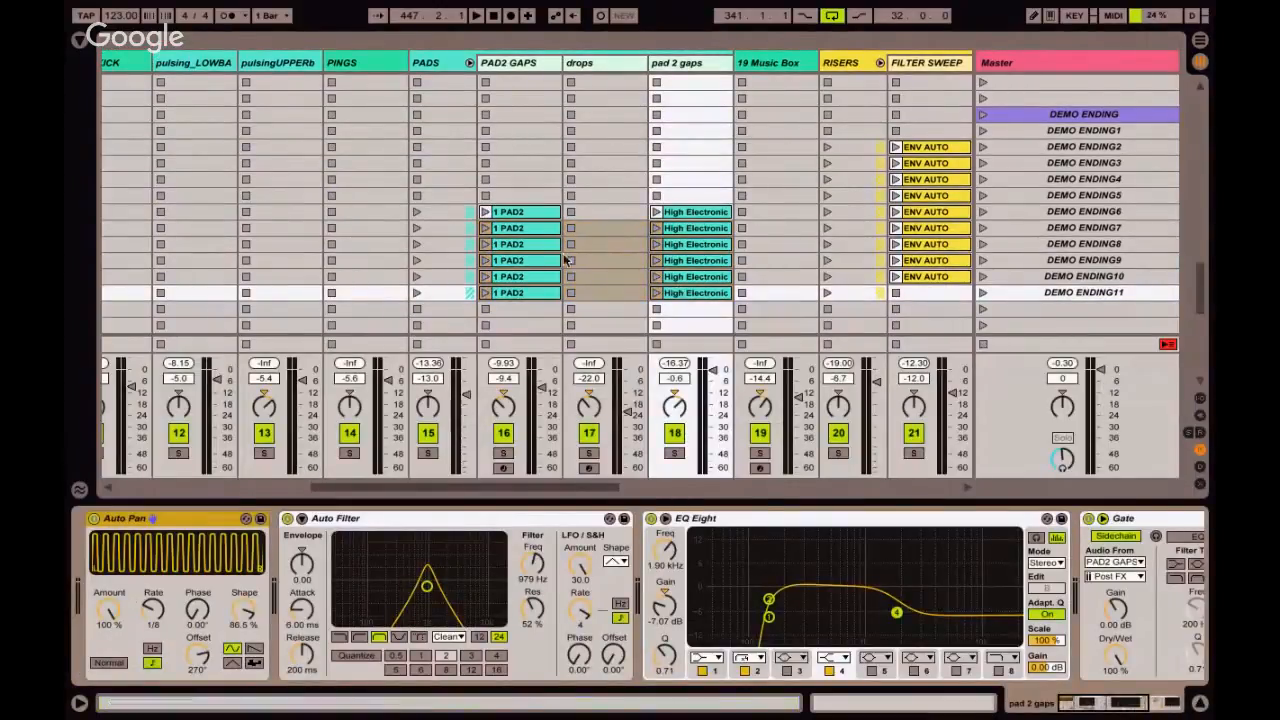
key(shift+Tab)
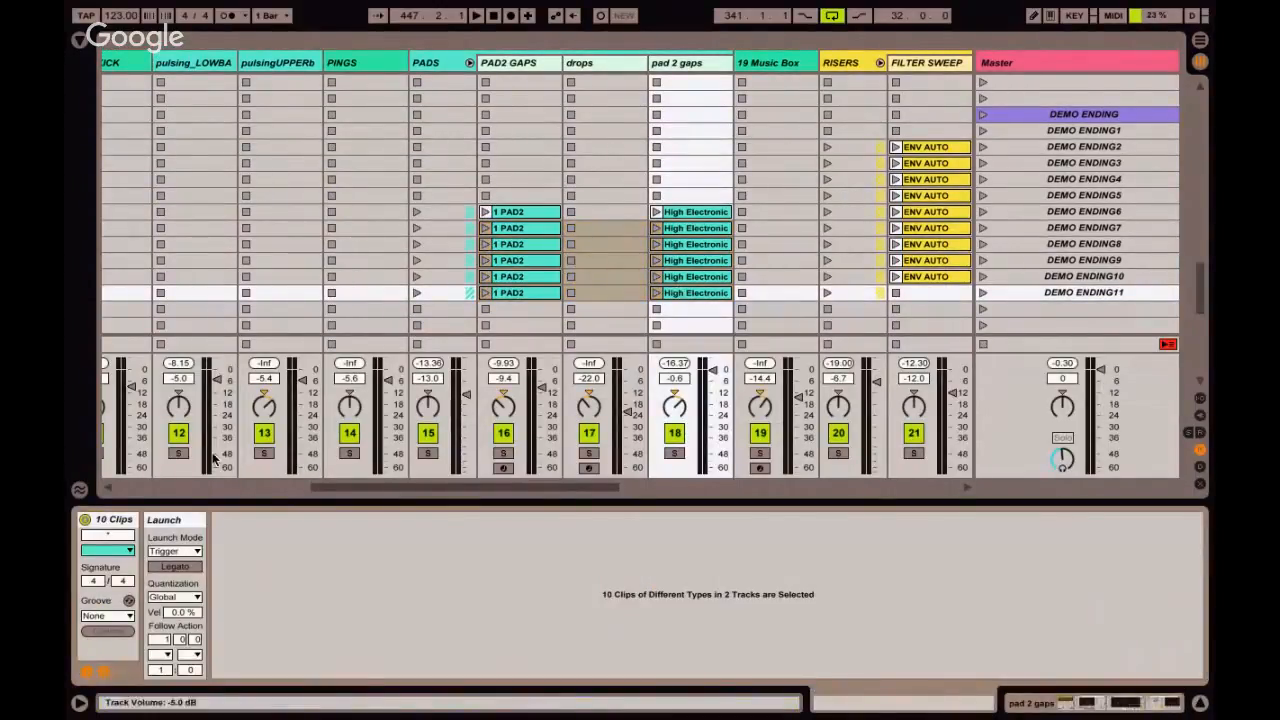
click(178, 567)
Clear the multi-clip selection and inspect the launch settings of the High Electronic clip in scene DEMO ENDING6.
click(531, 290)
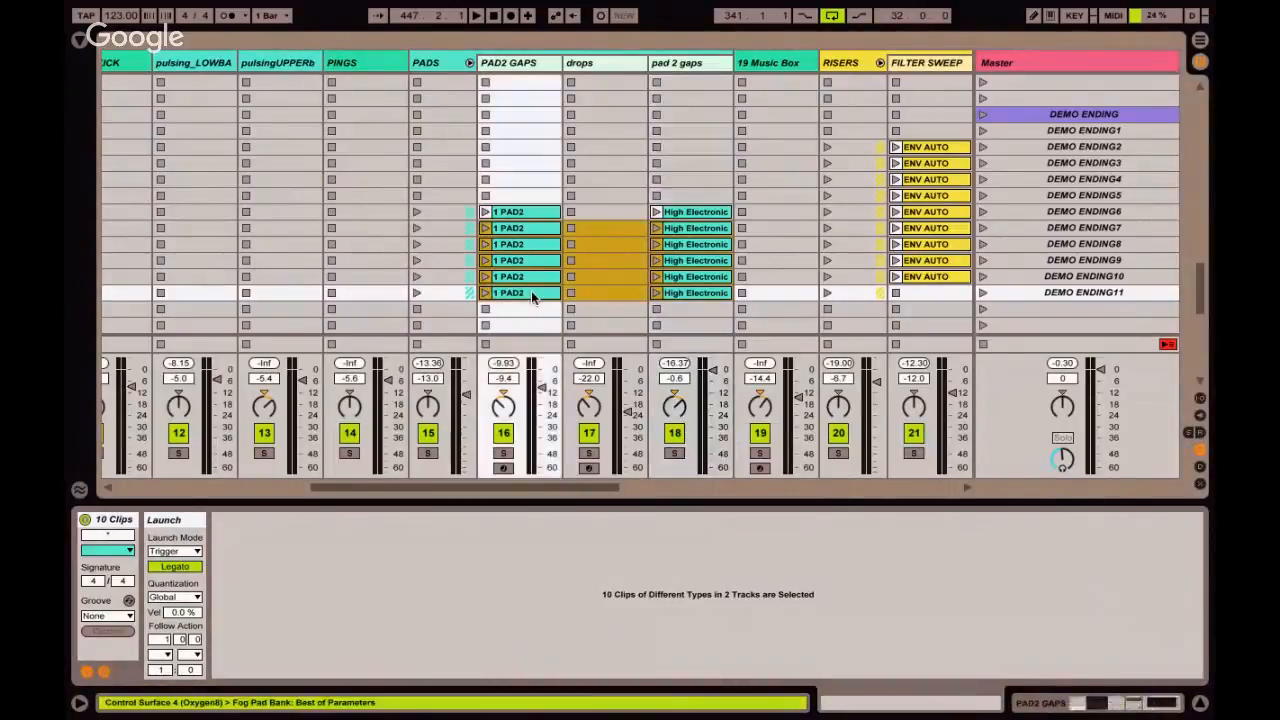
key(Right)
key(Right)
click(616, 244)
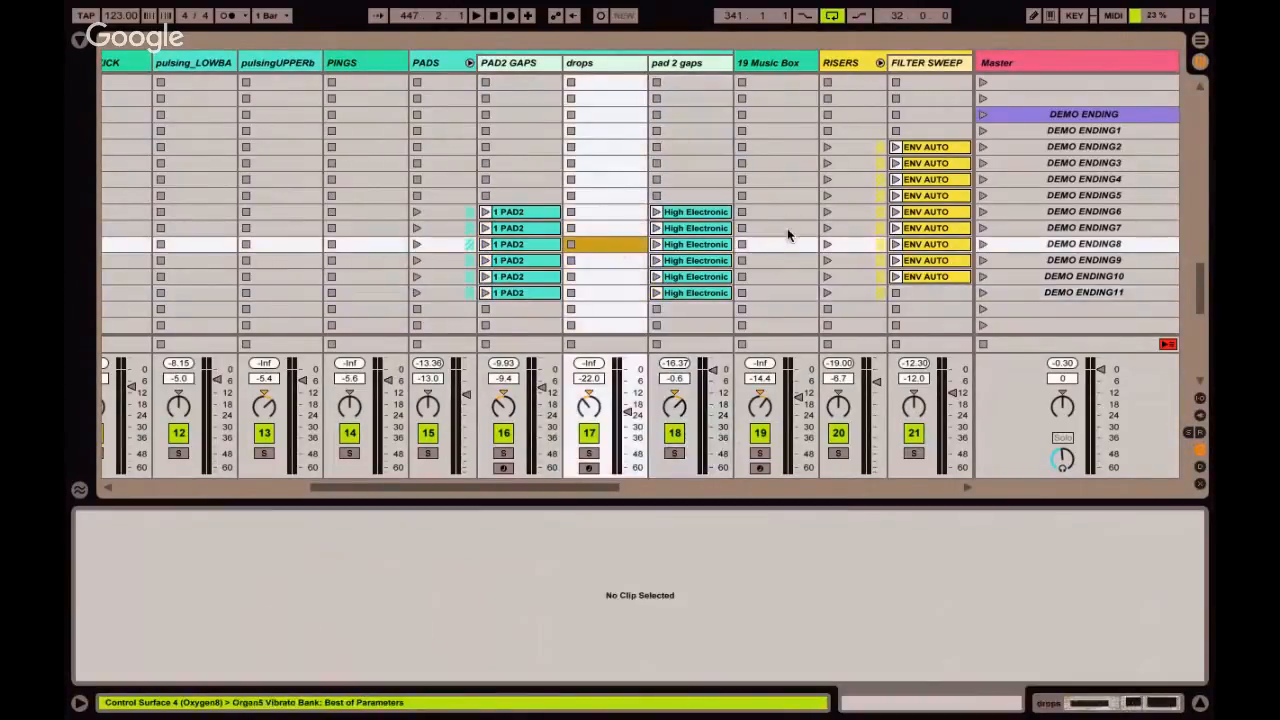
click(702, 212)
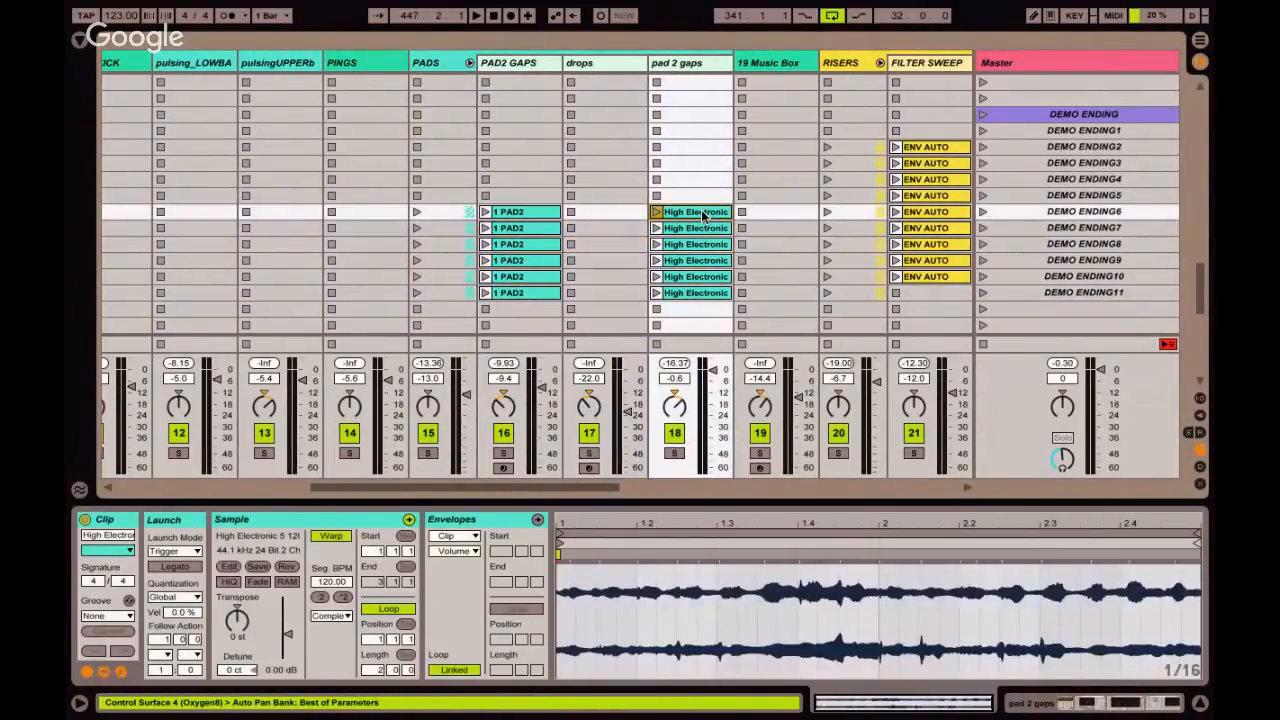
Launch the scenes DEMO ENDING5 through DEMO ENDING11 in order to audition the pad clips, and stop playback.
click(1002, 194)
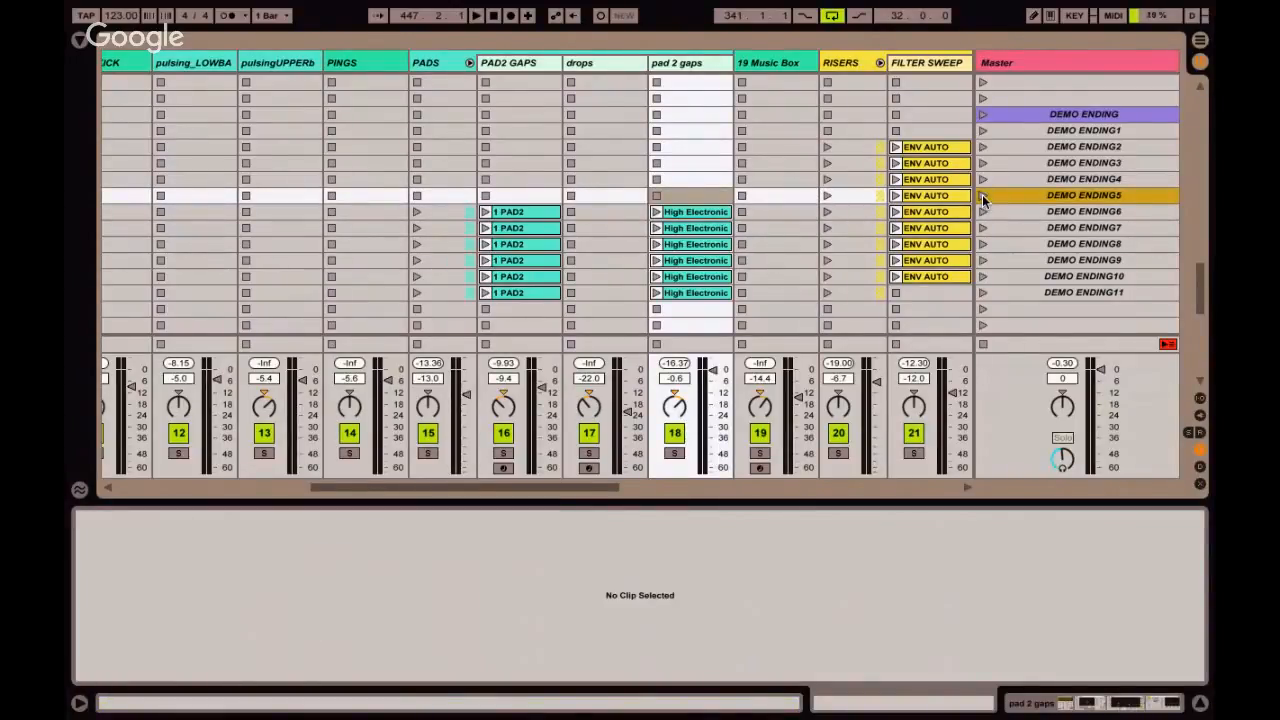
click(982, 195)
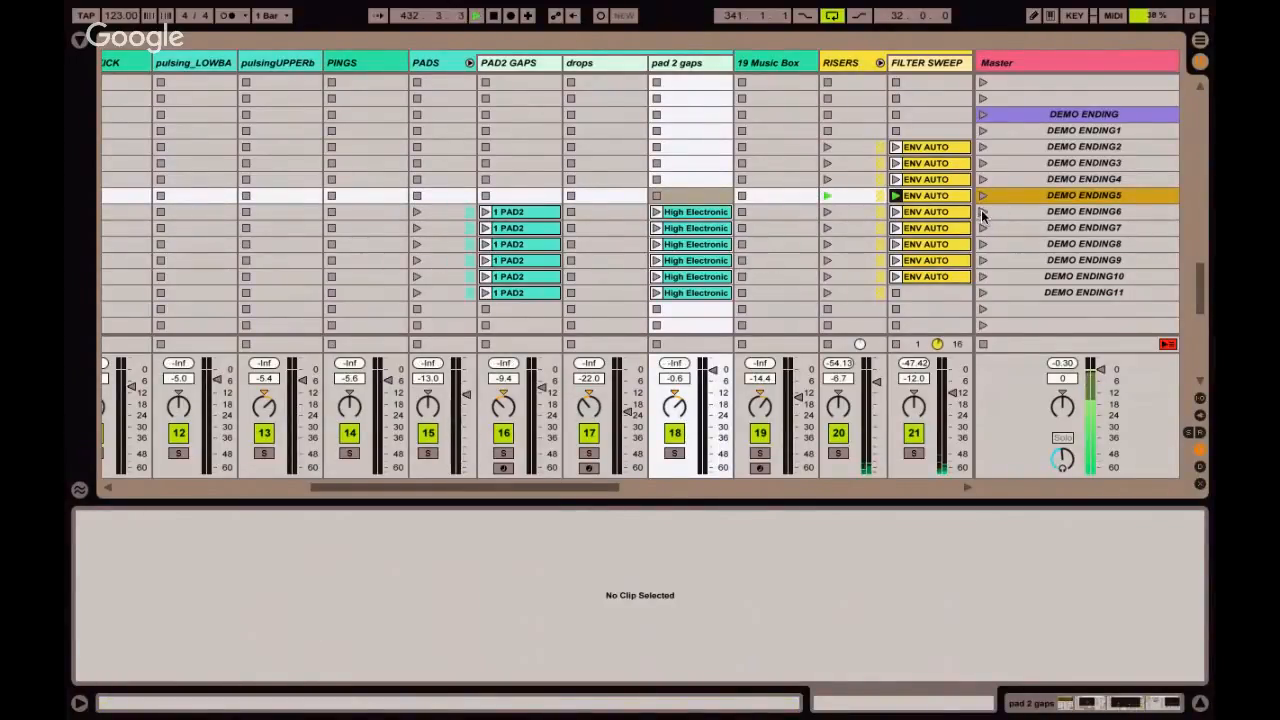
click(982, 212)
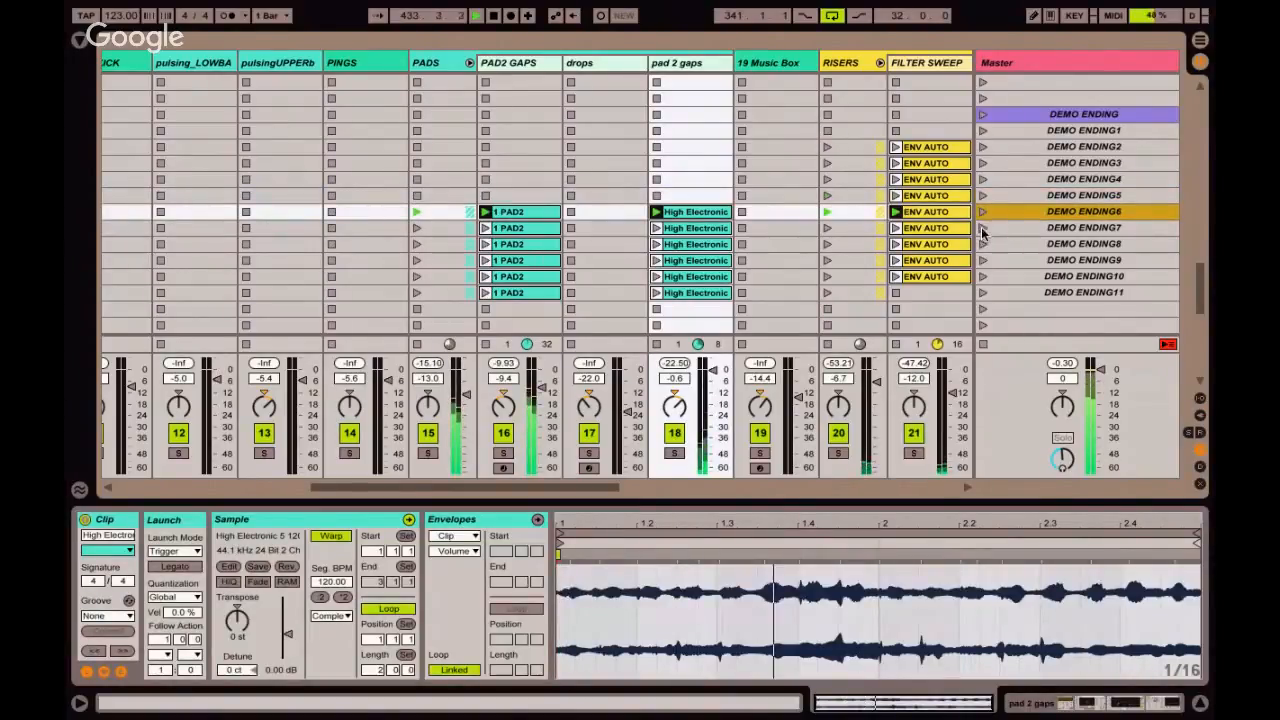
click(981, 227)
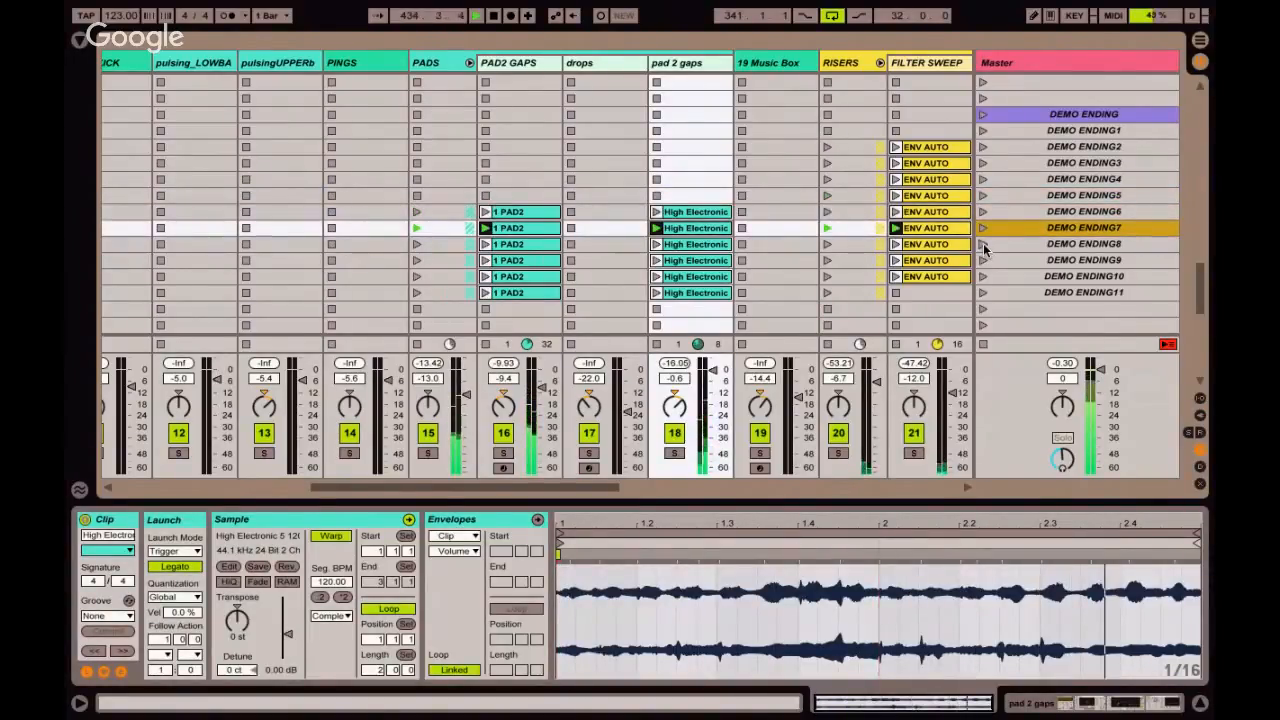
click(983, 243)
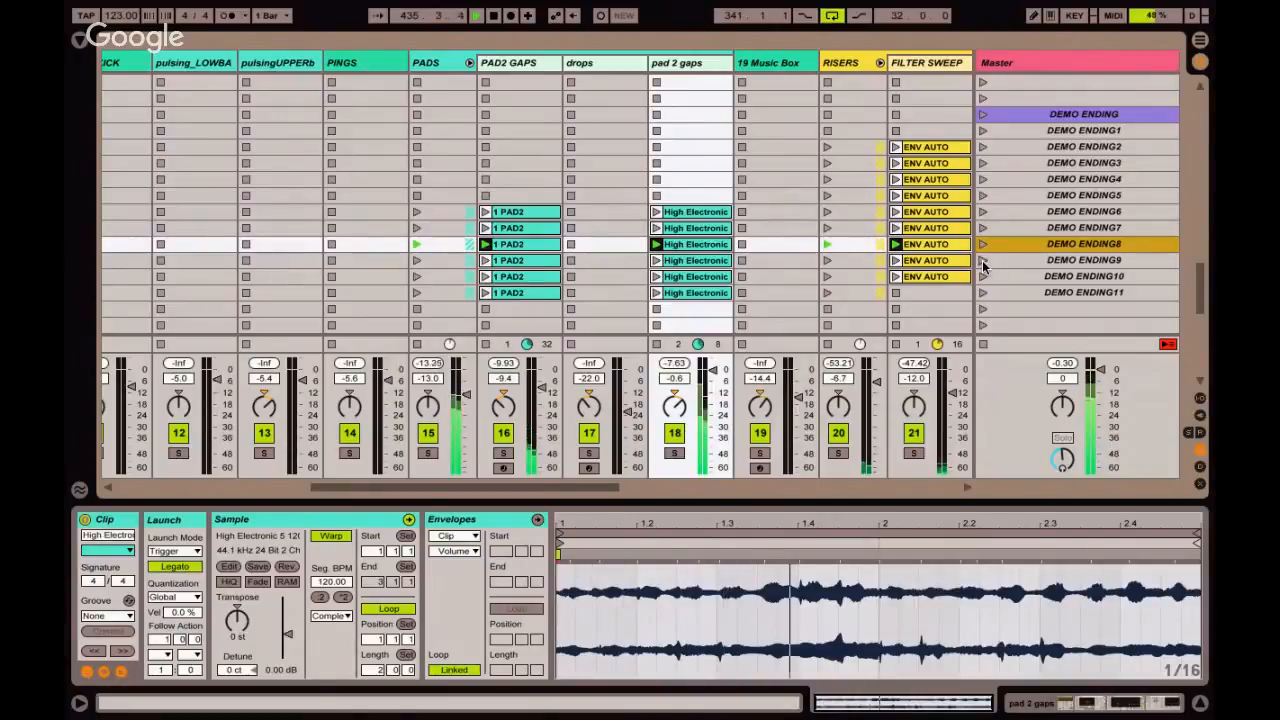
click(983, 260)
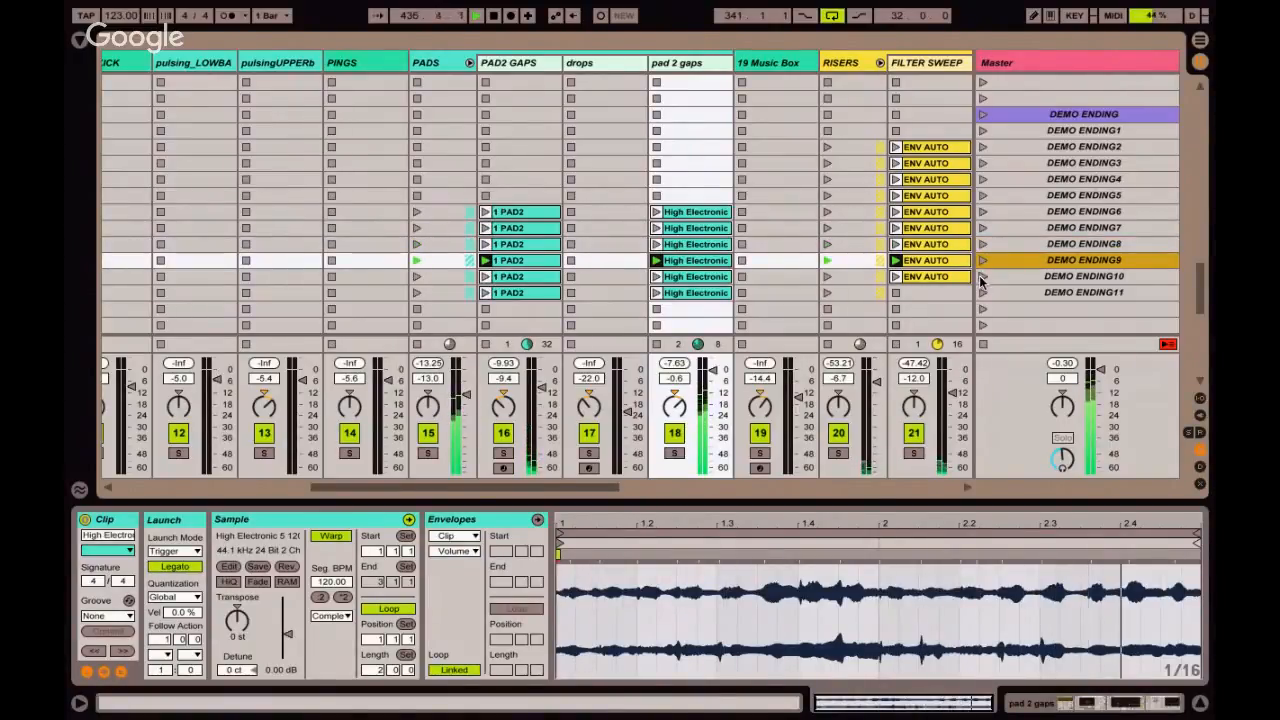
click(982, 276)
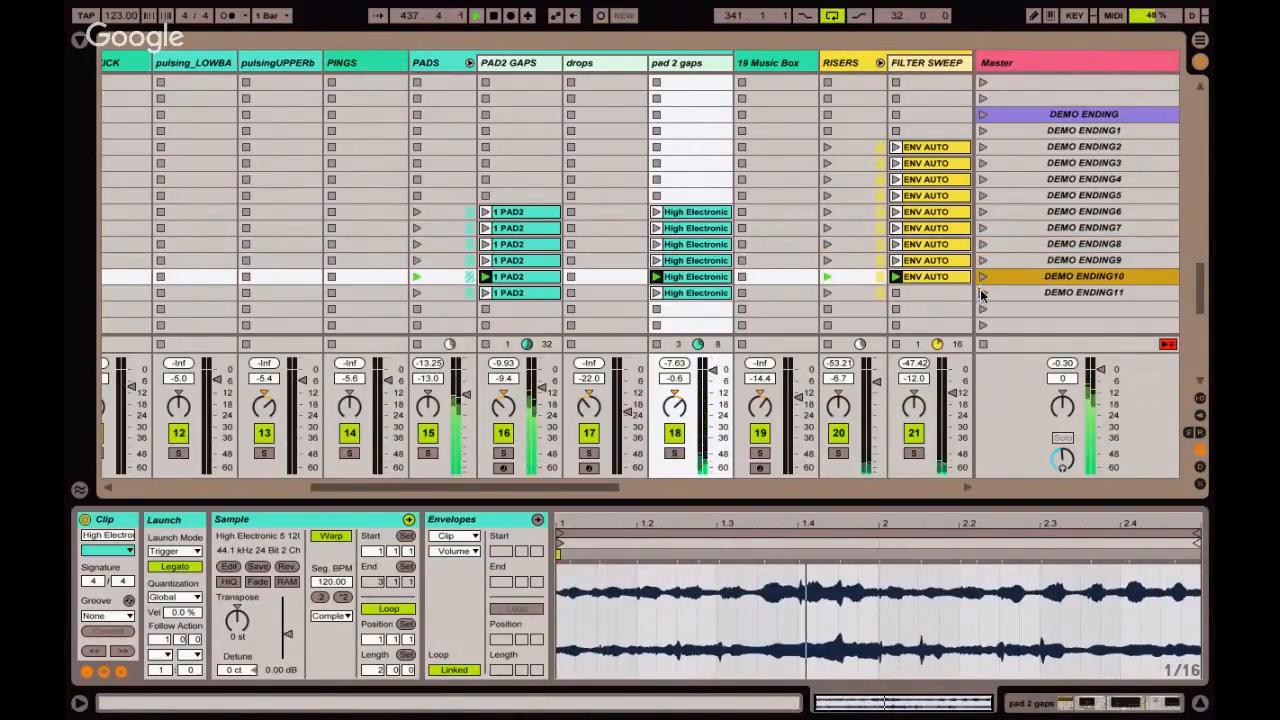
click(983, 292)
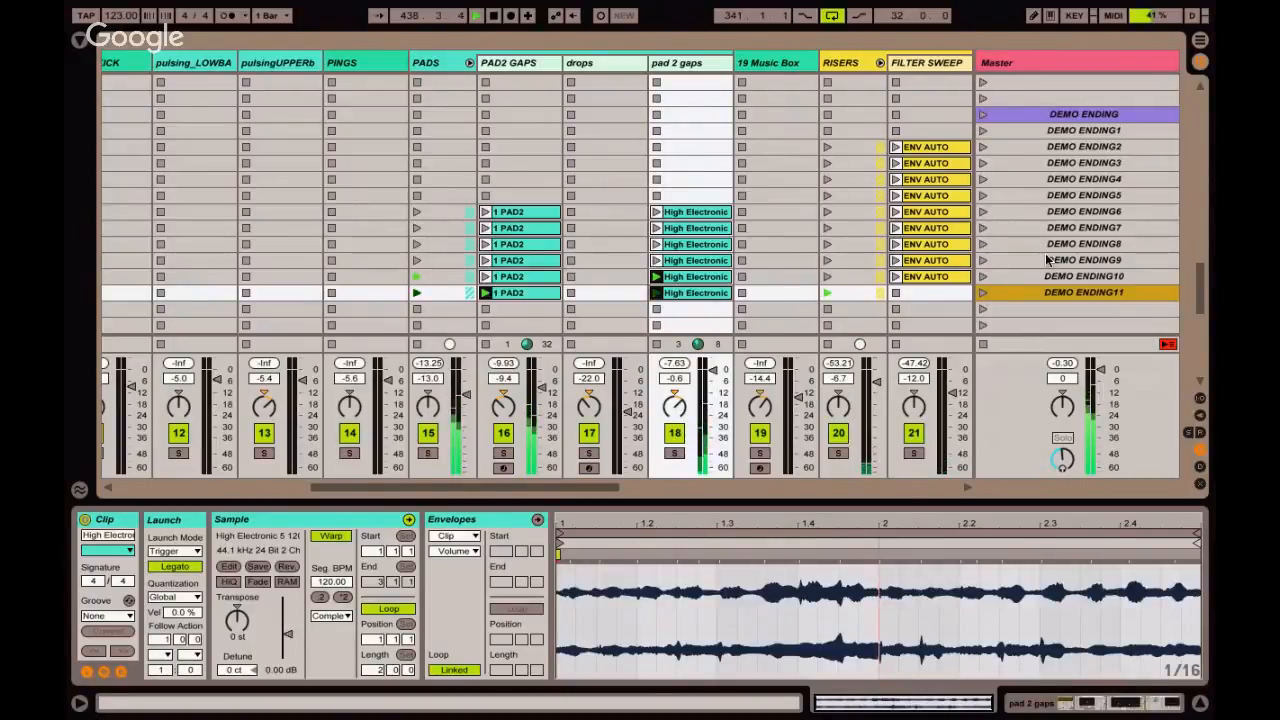
scroll(1038, 243, down, 3)
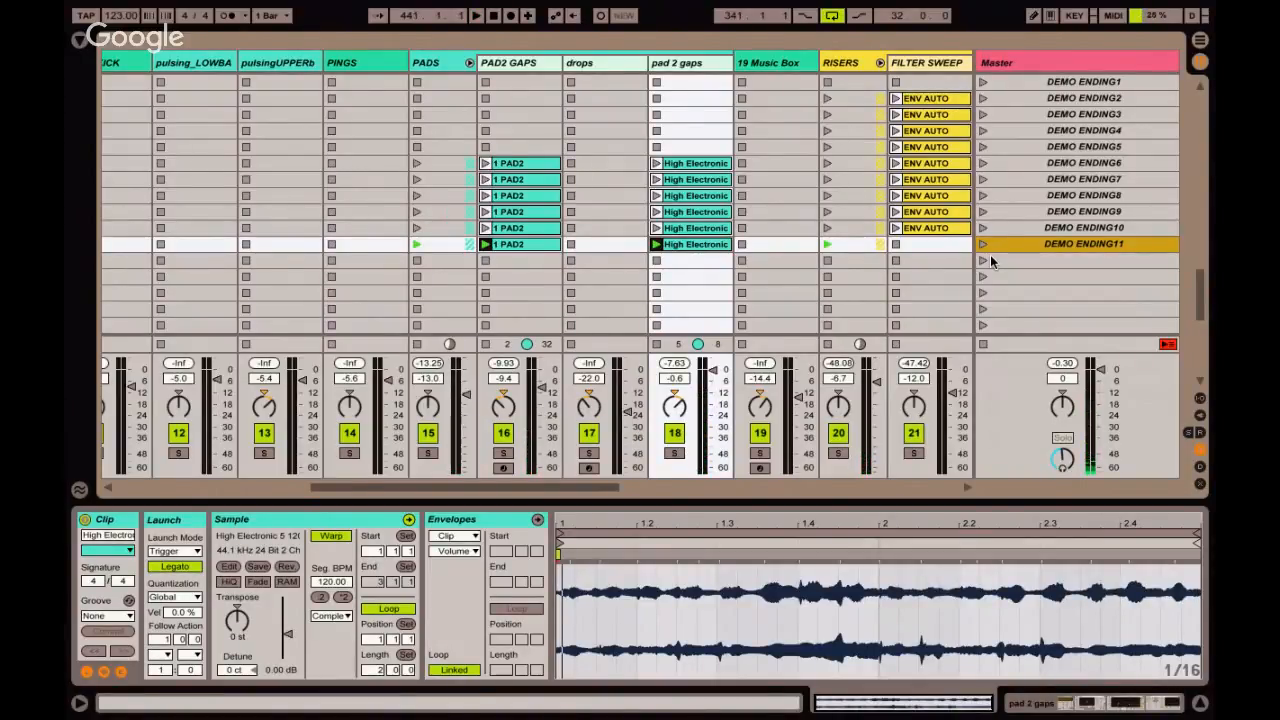
Open the 1 PAD2 clip in scene DEMO ENDING11 and check its Legato launch setting.
click(528, 246)
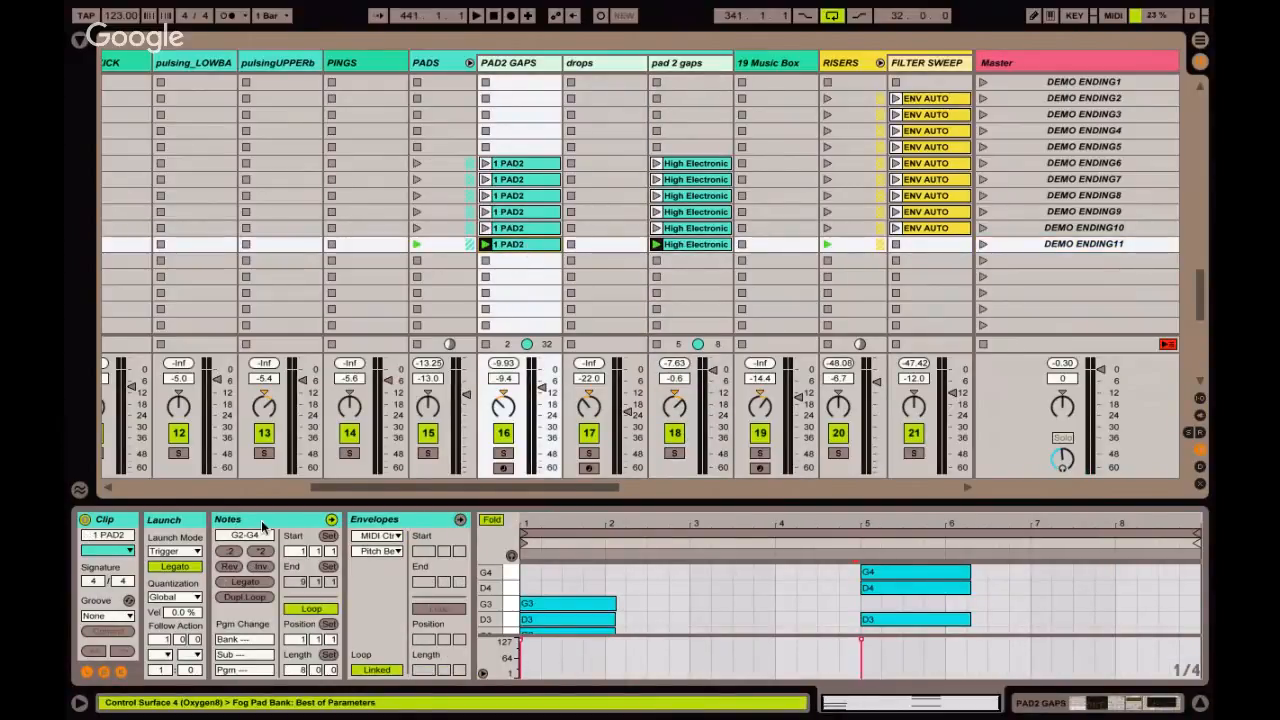
click(183, 566)
click(183, 566)
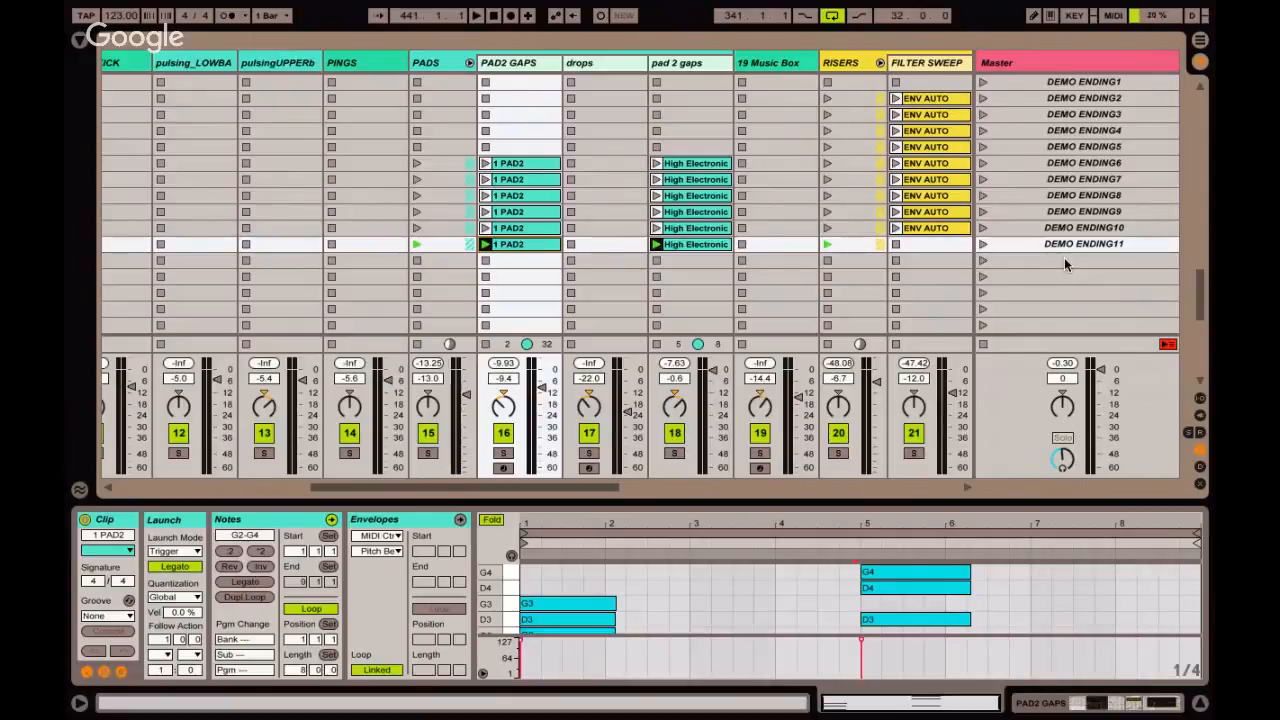
Hide the clip detail view and review the demo ending scenes across the tracks.
scroll(1064, 257, up, 3)
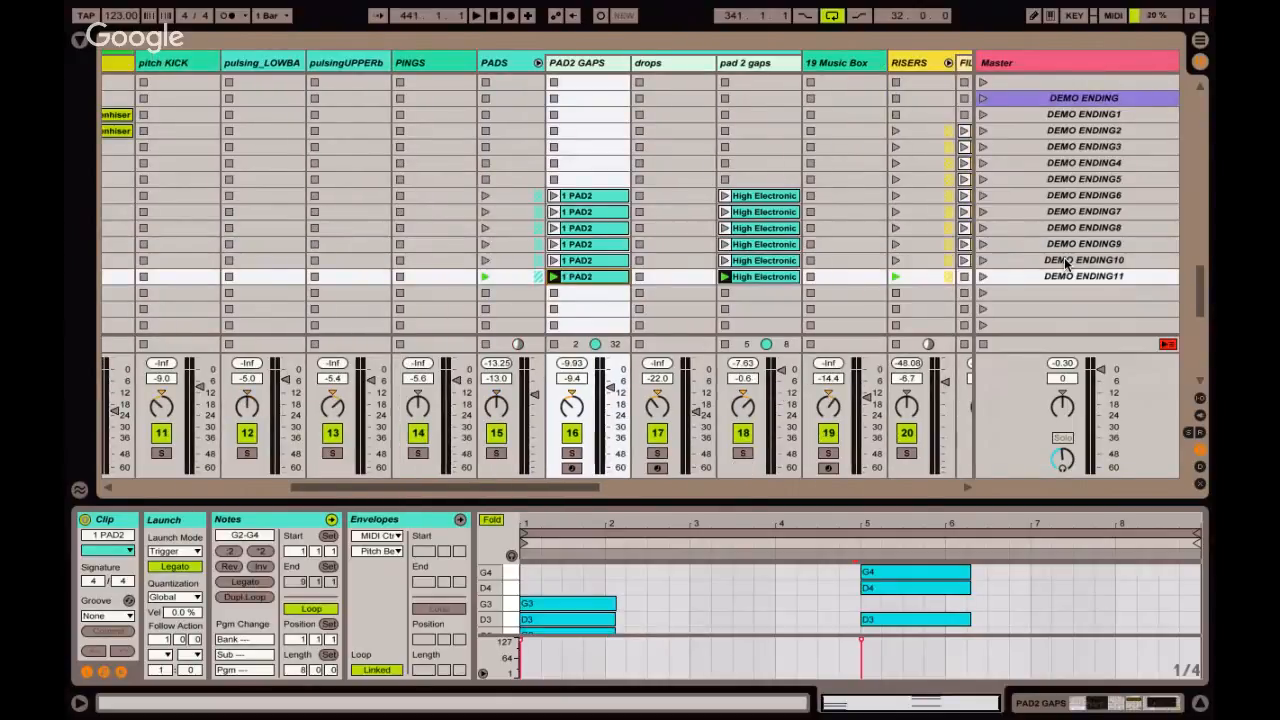
scroll(1064, 257, left, 4)
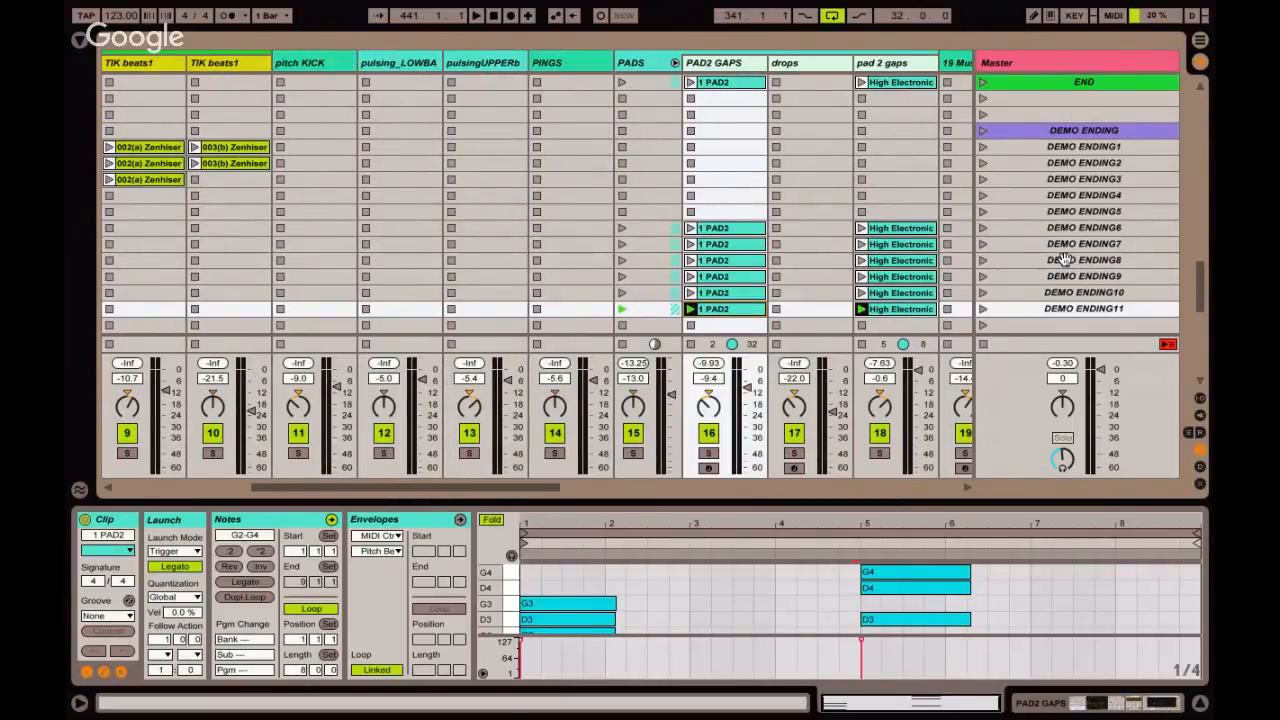
key(ctrl+alt+l)
scroll(738, 314, up, 2)
scroll(738, 314, left, 6)
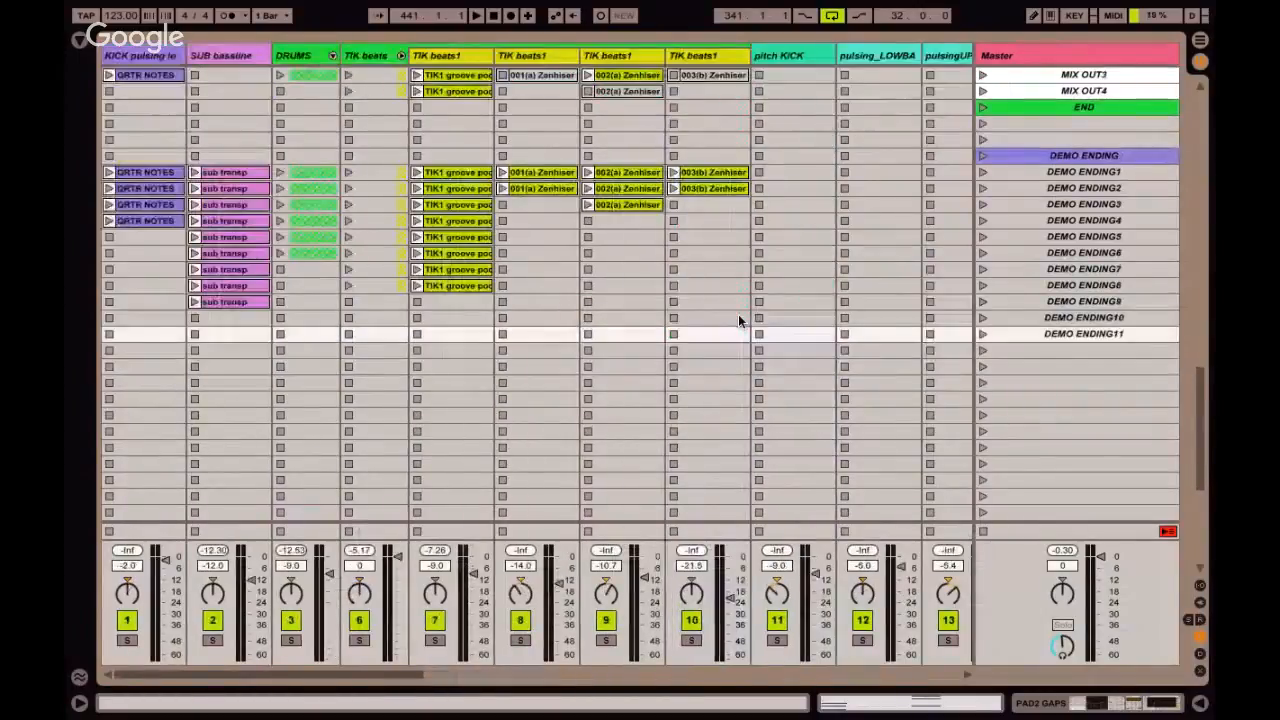
scroll(738, 314, right, 4)
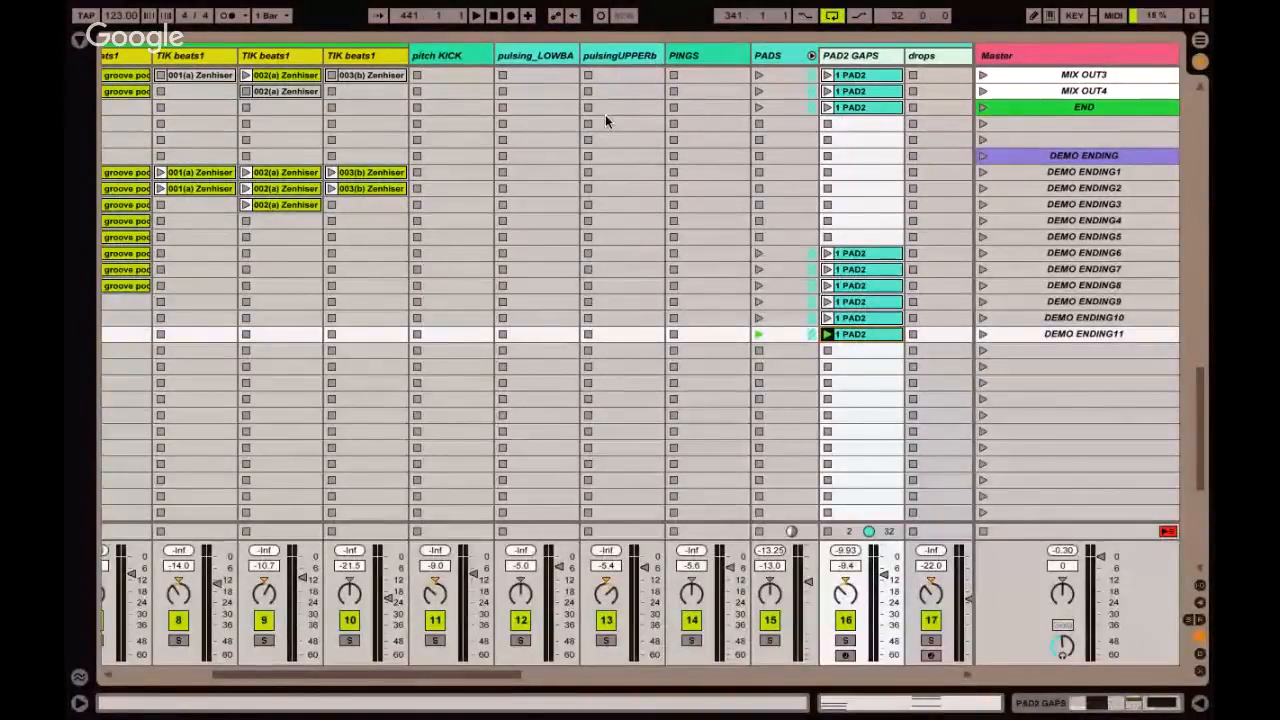
Launch the DEMO ENDING11 scene, stop playback, and save the current set.
click(983, 334)
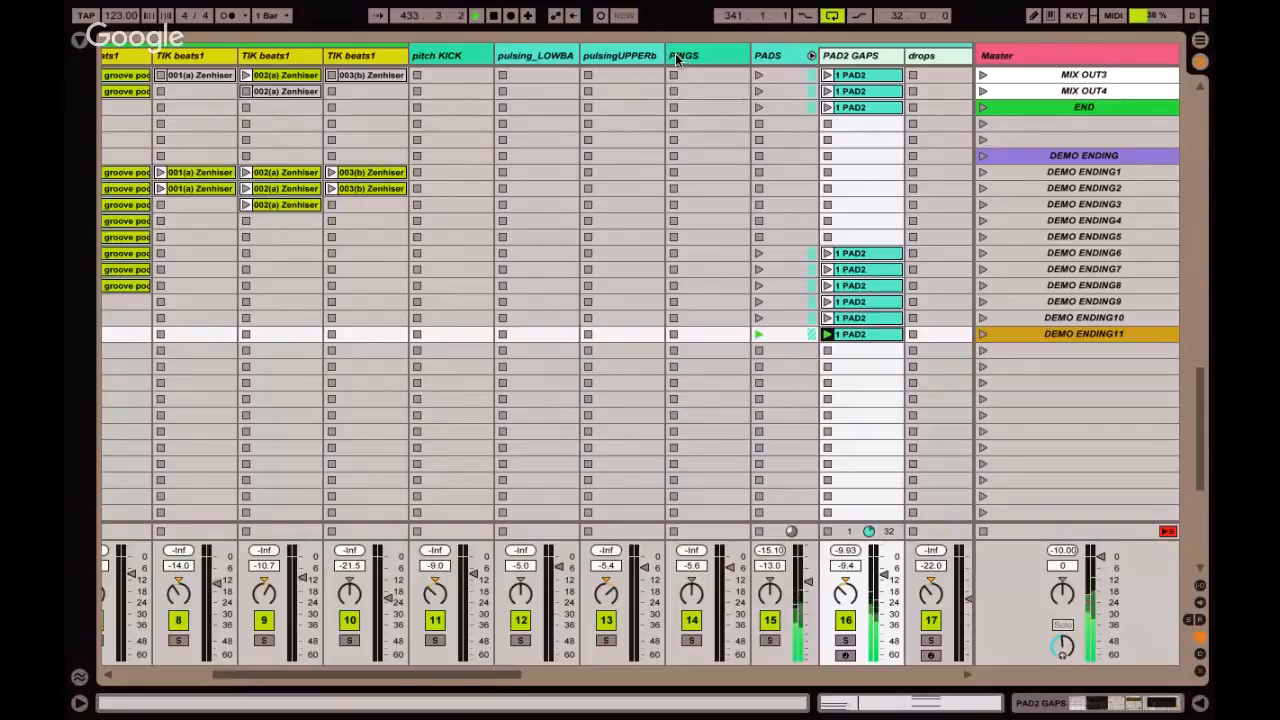
click(626, 221)
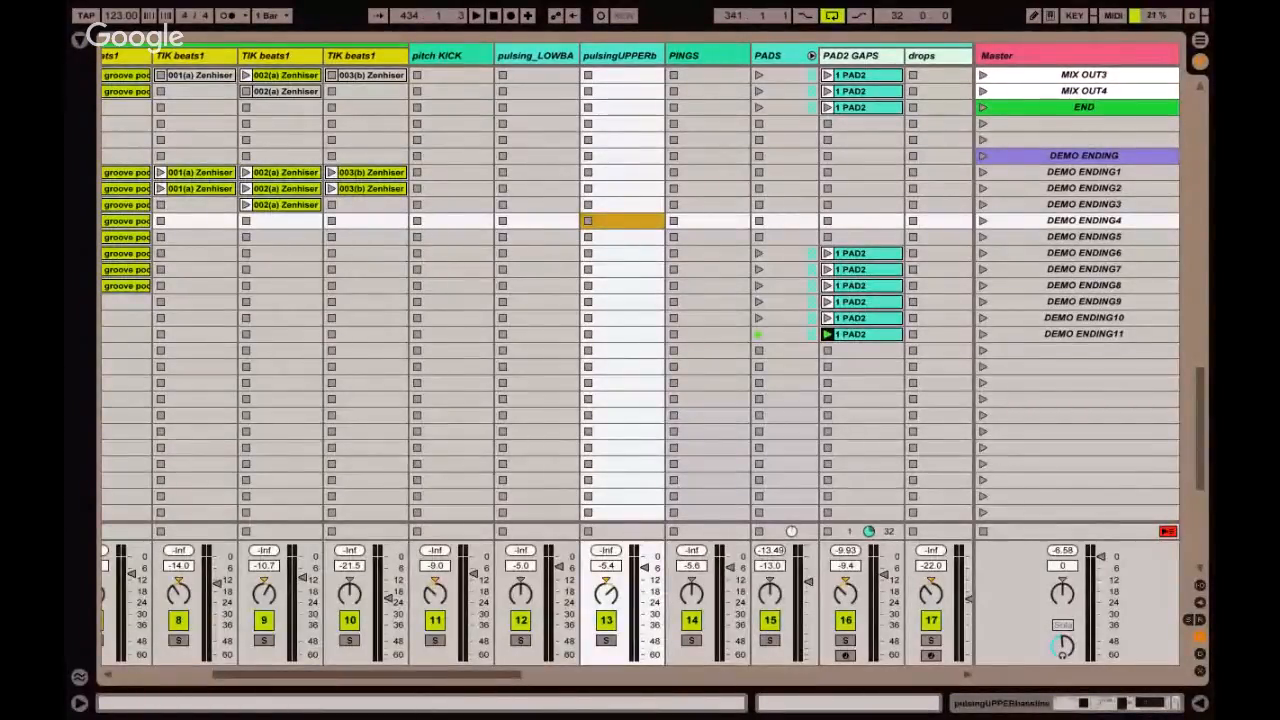
key(ctrl+s)
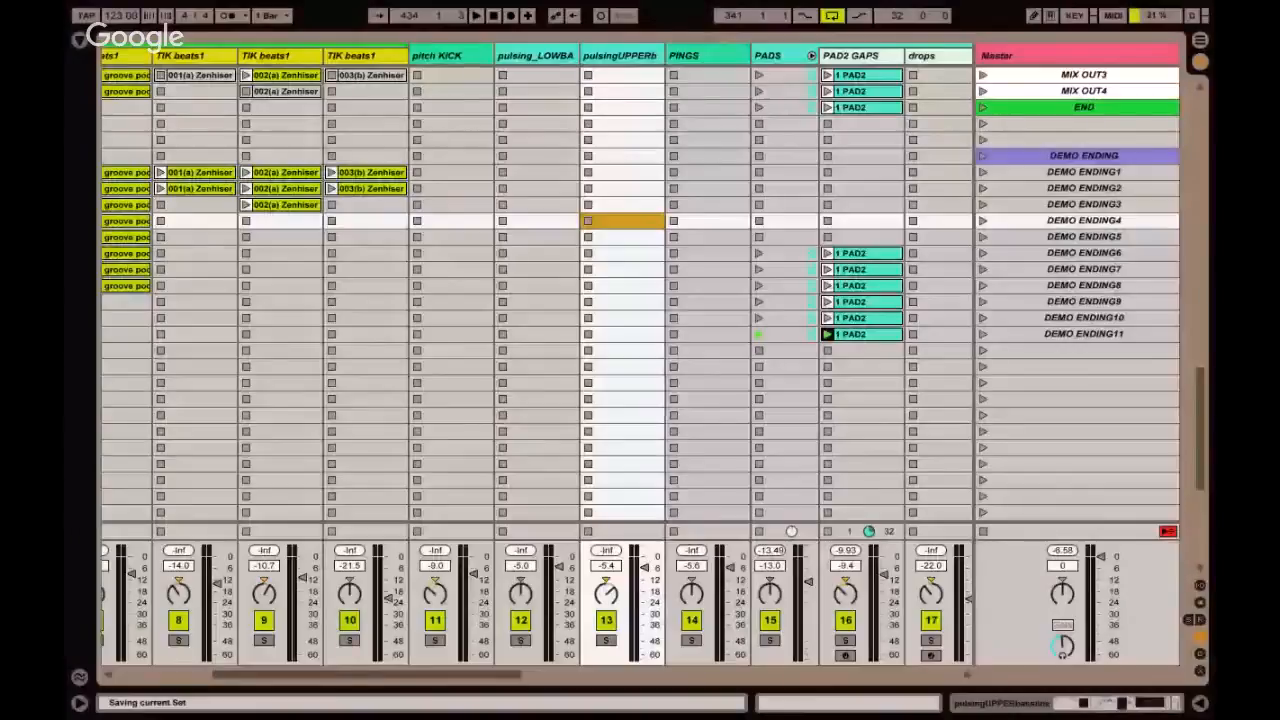